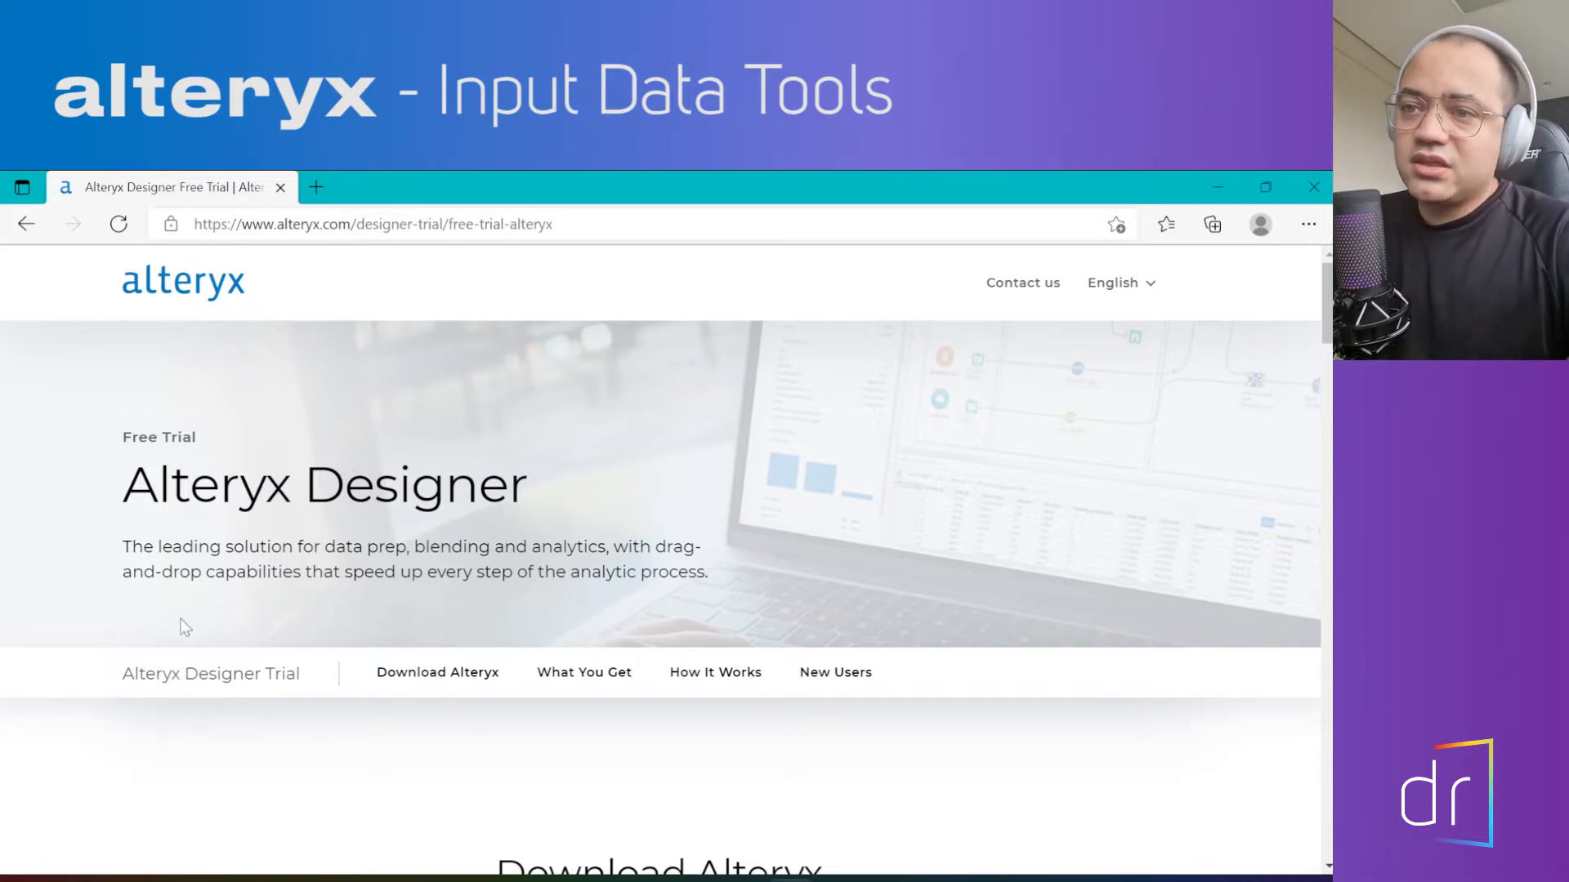
Find the download section for new users on the Alteryx Designer free trial page
scroll(186, 627, "down", 1)
left_click_drag(125, 576, 304, 585)
scroll(325, 652, "down", 3)
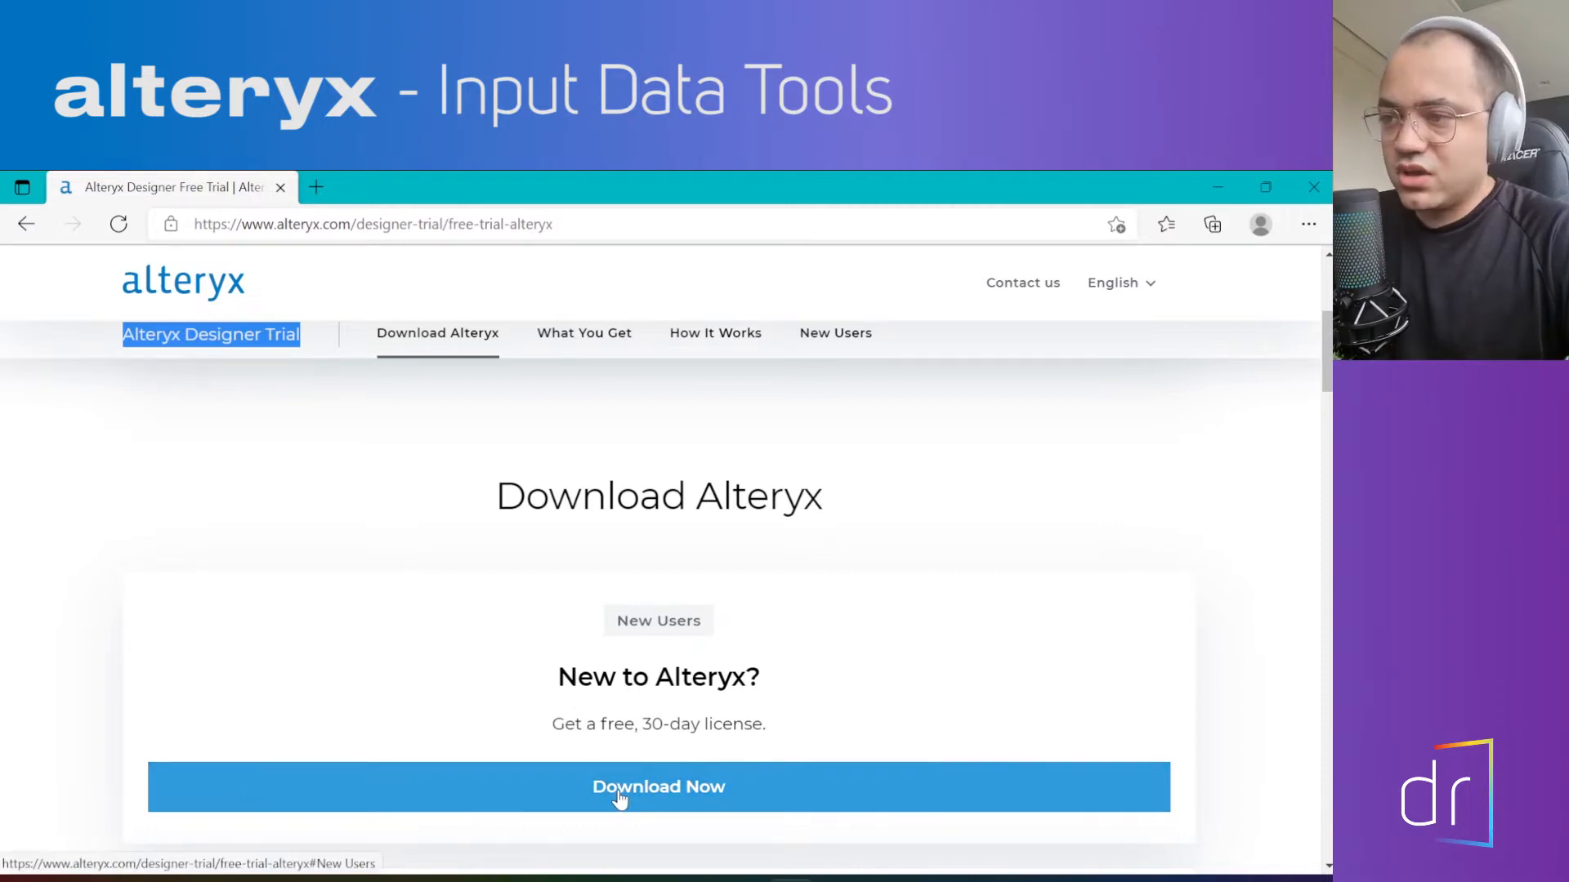
Minimize the browser, launch Alteryx Designer 2021.3 from the desktop and dismiss the credentials request
left_click(1206, 185)
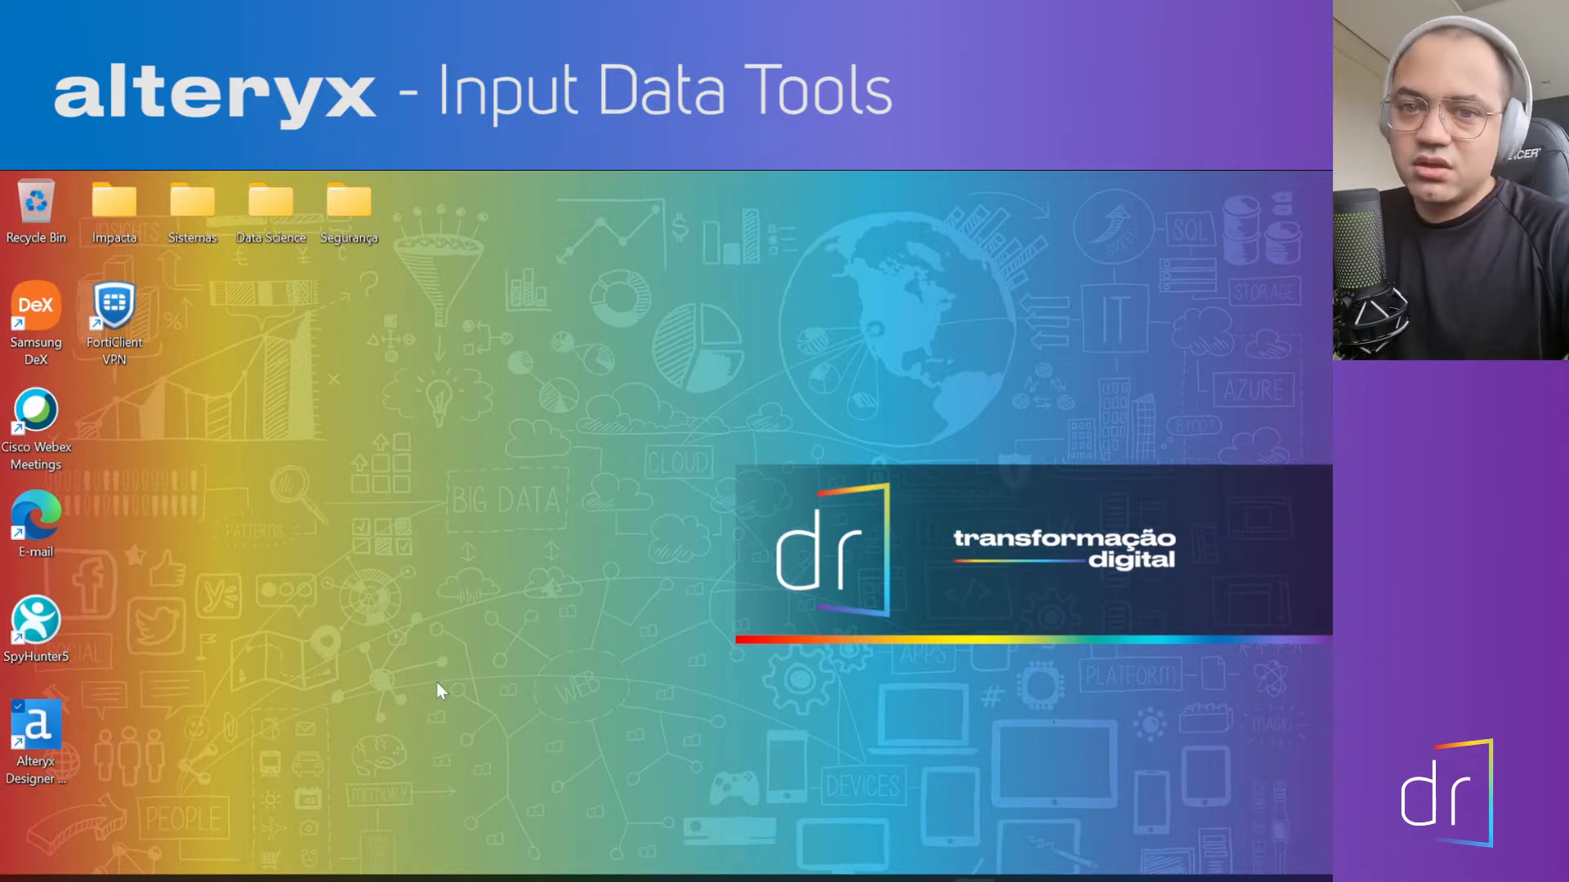
left_click(46, 736)
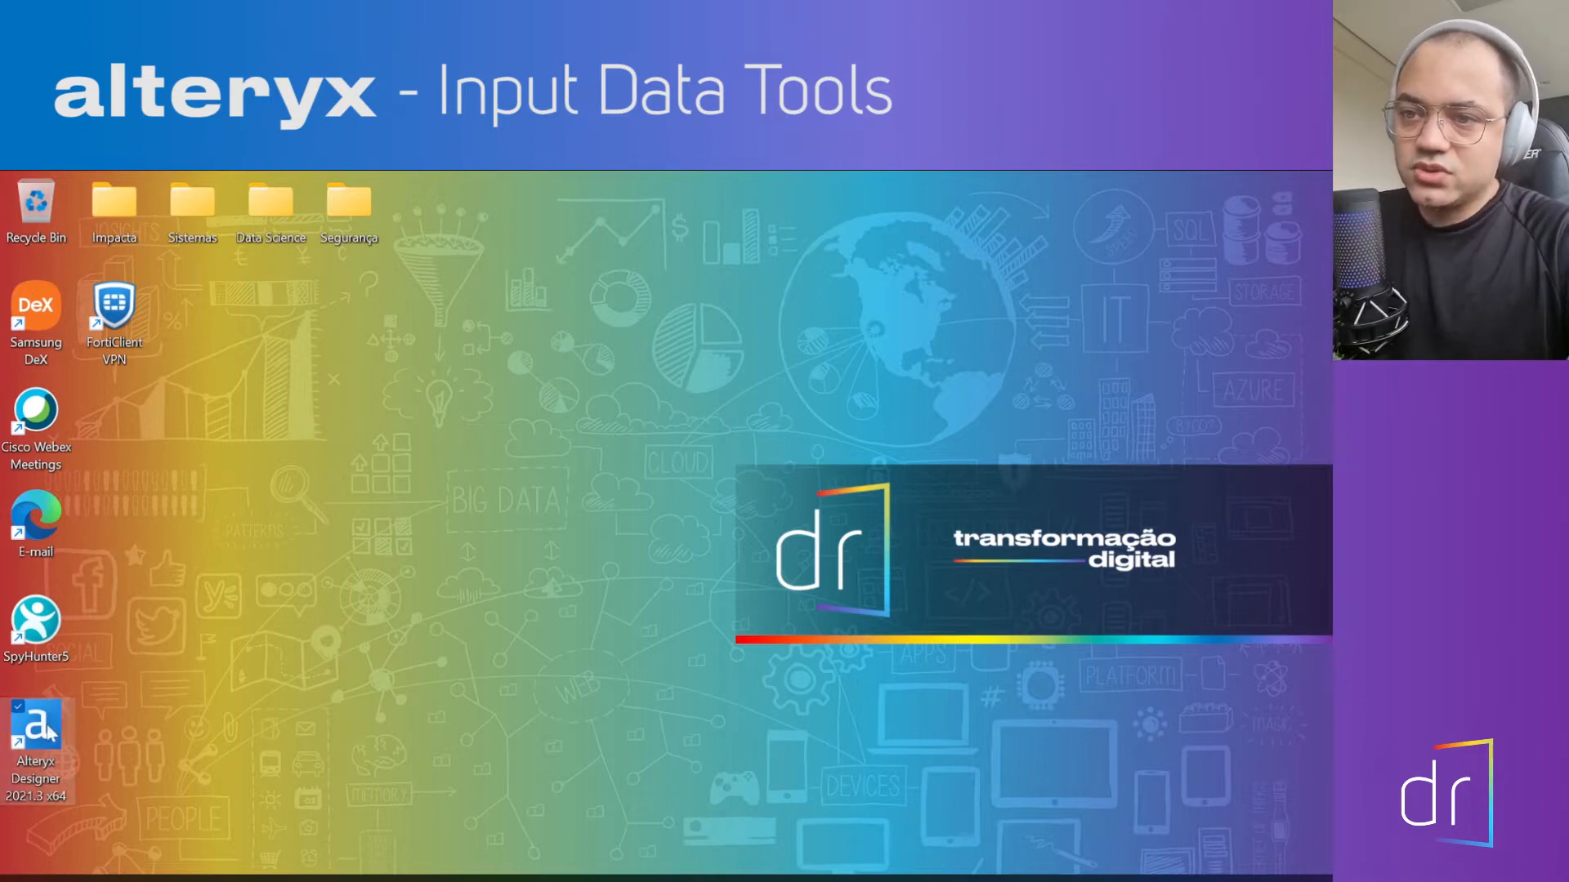
double_click(45, 726)
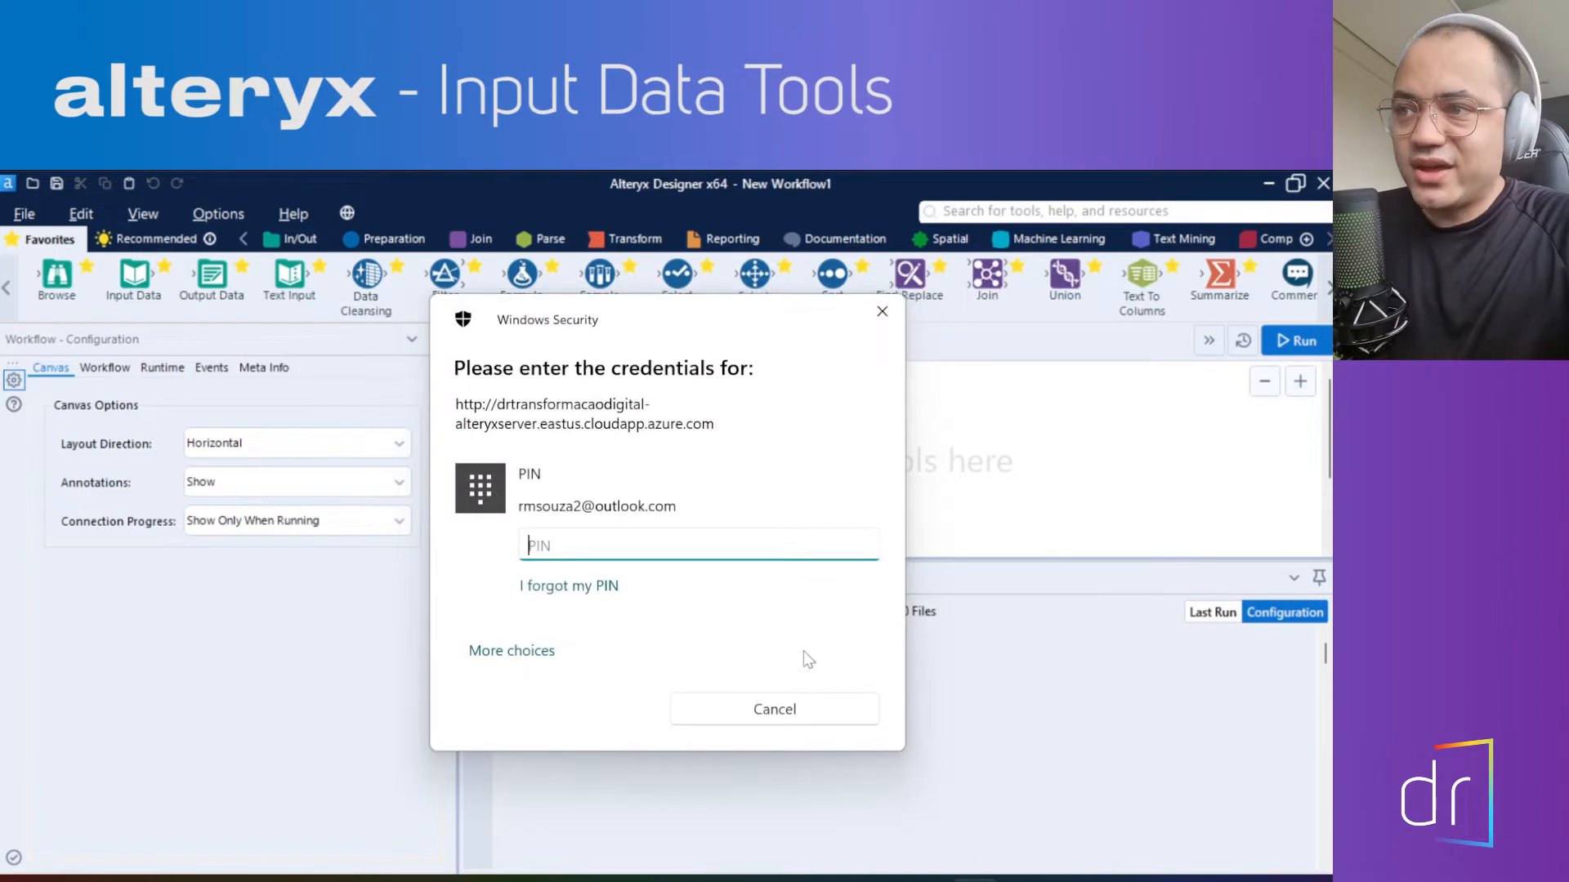
left_click(781, 709)
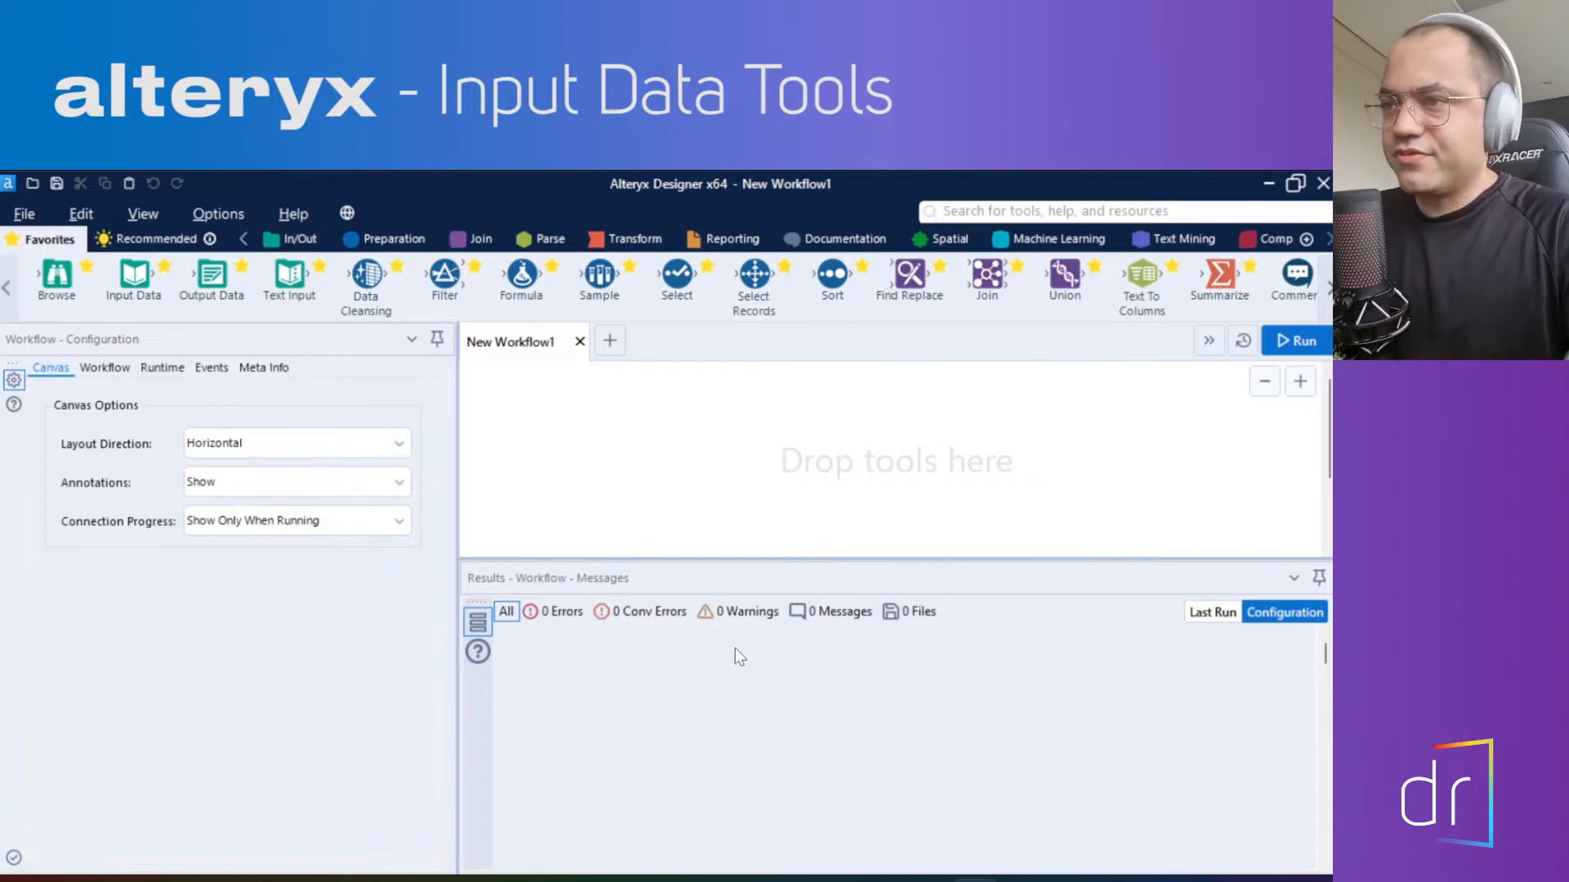
Enlarge the workflow canvas by reducing the height of the Results window
left_click_drag(776, 560, 774, 623)
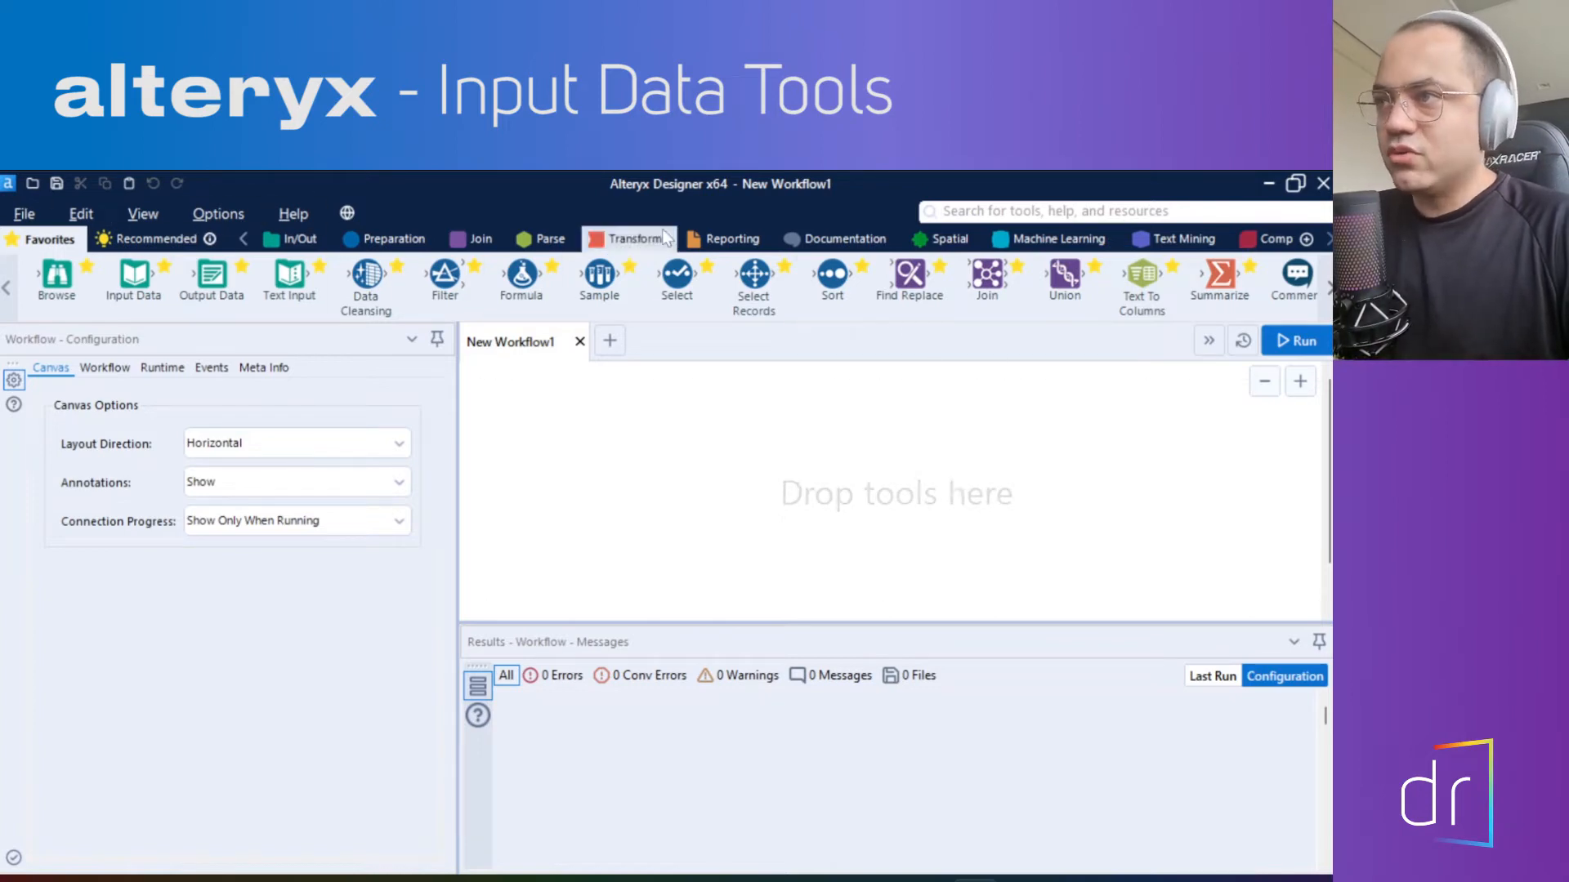
left_click_drag(826, 286, 820, 299)
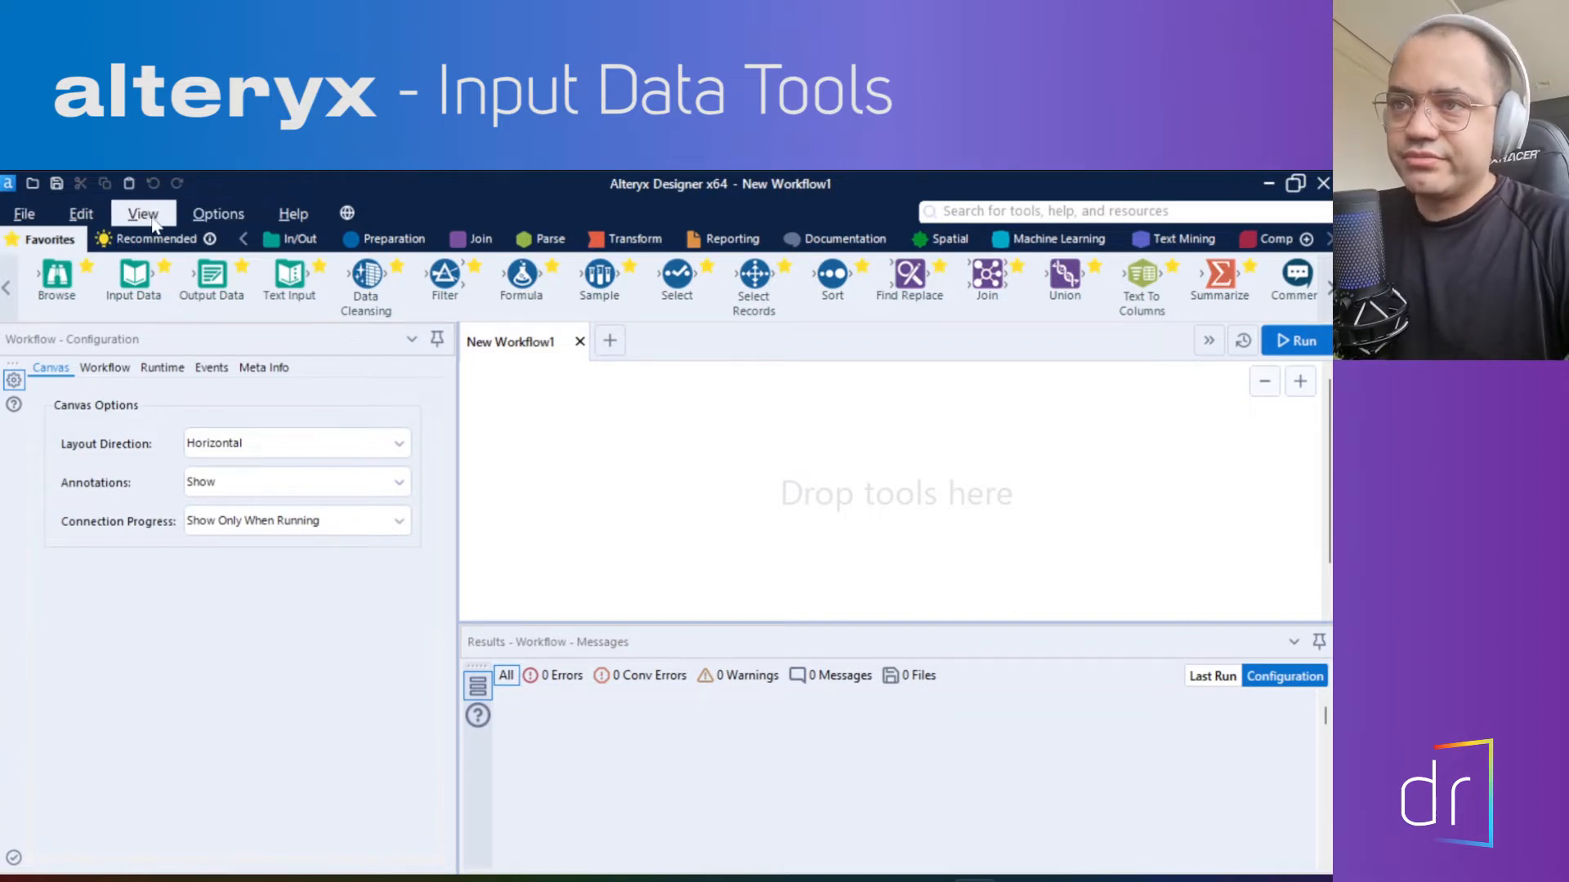
left_click(33, 217)
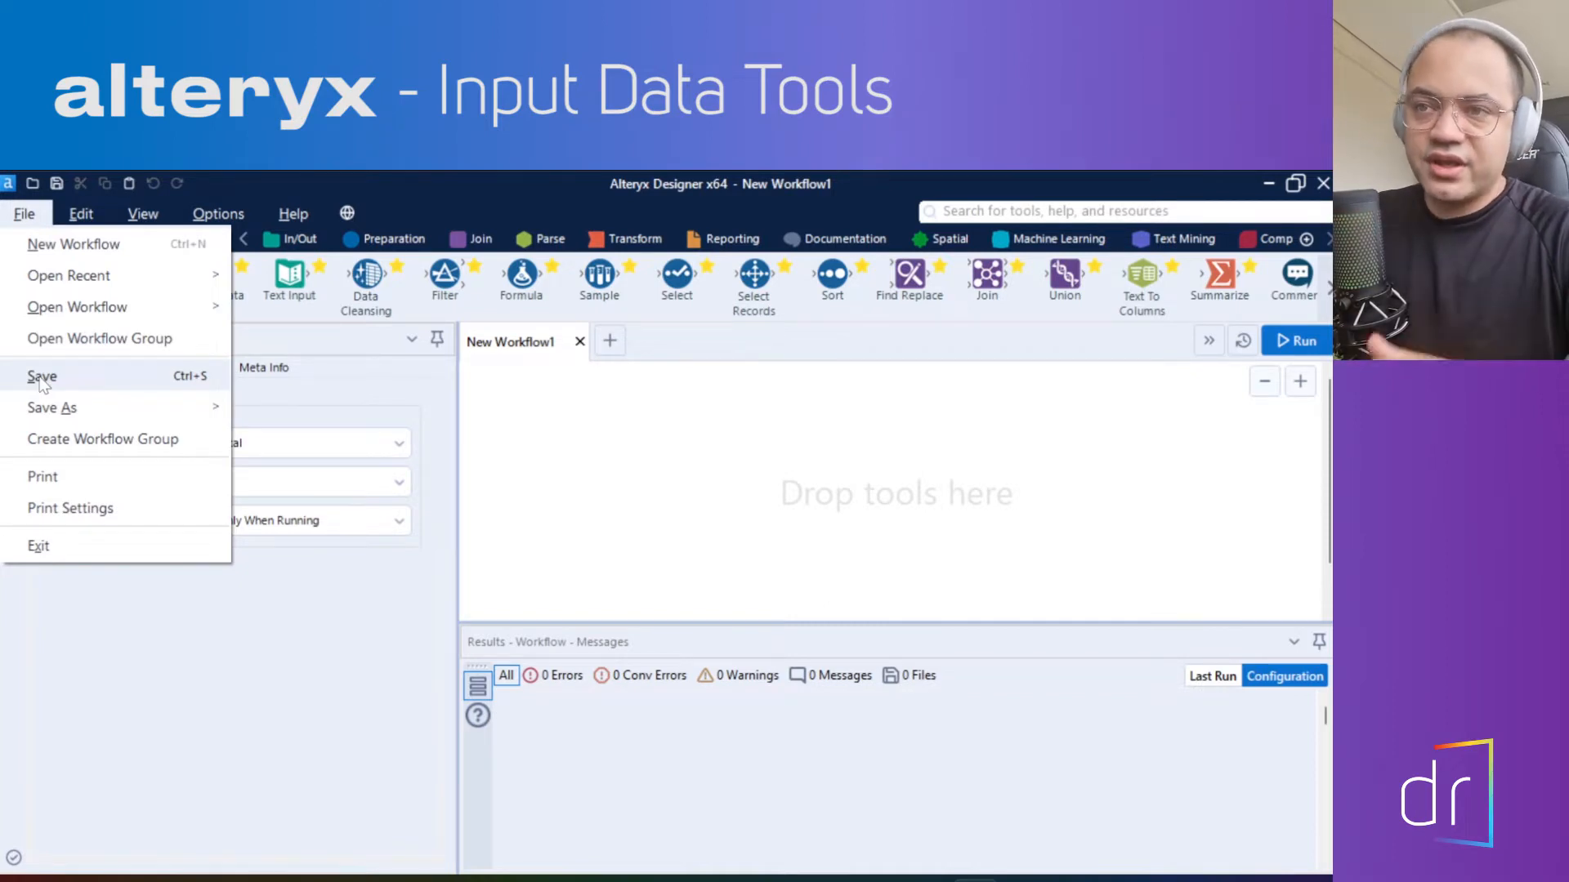
mouse_move(96, 215)
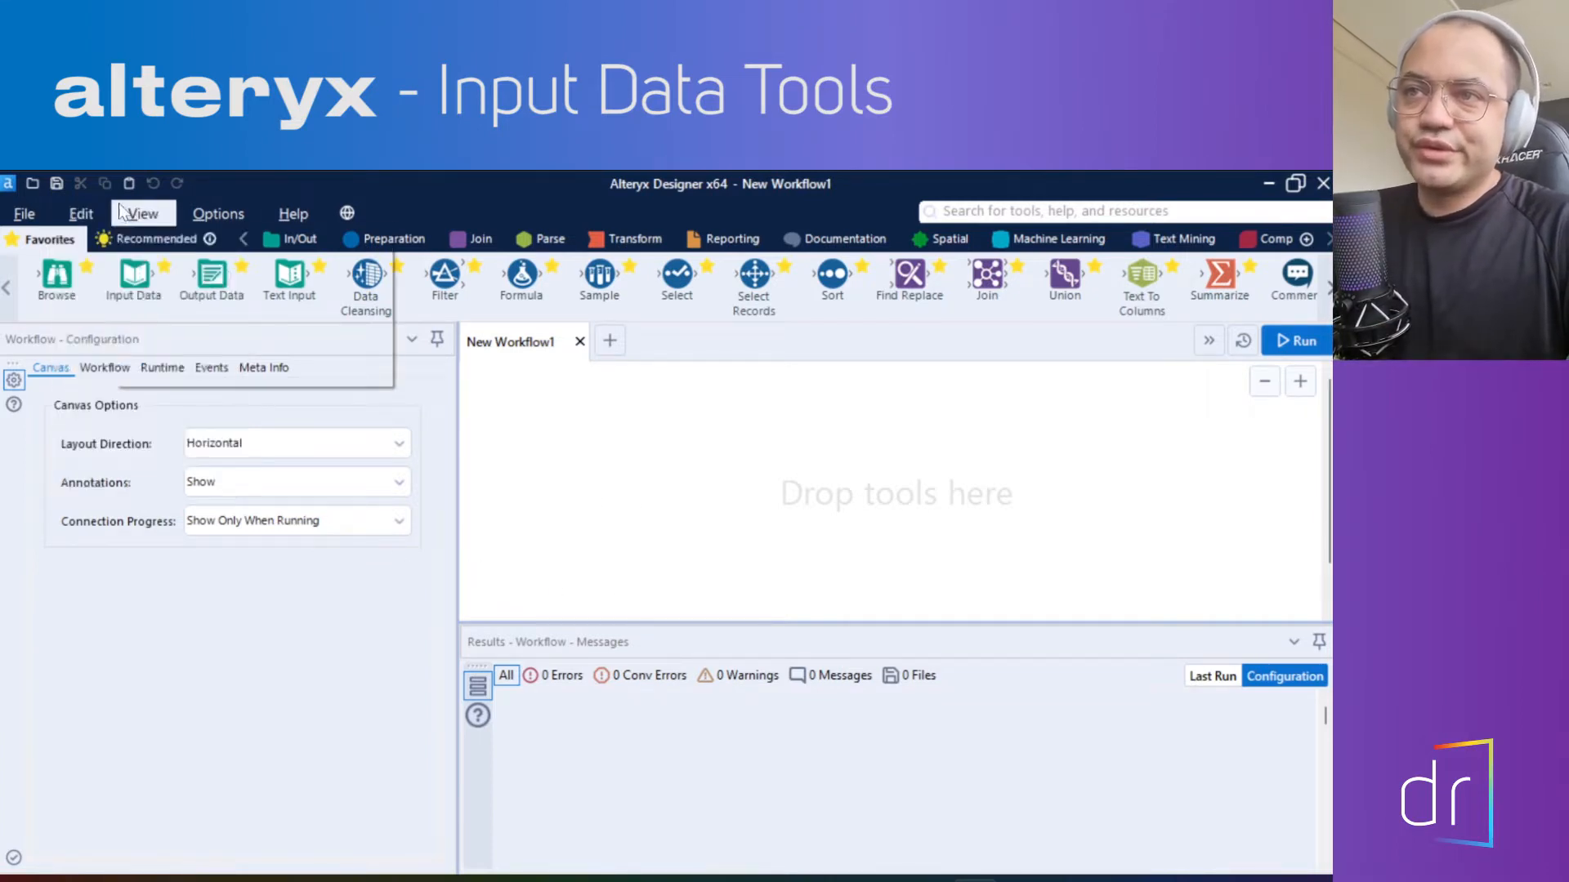
mouse_move(147, 221)
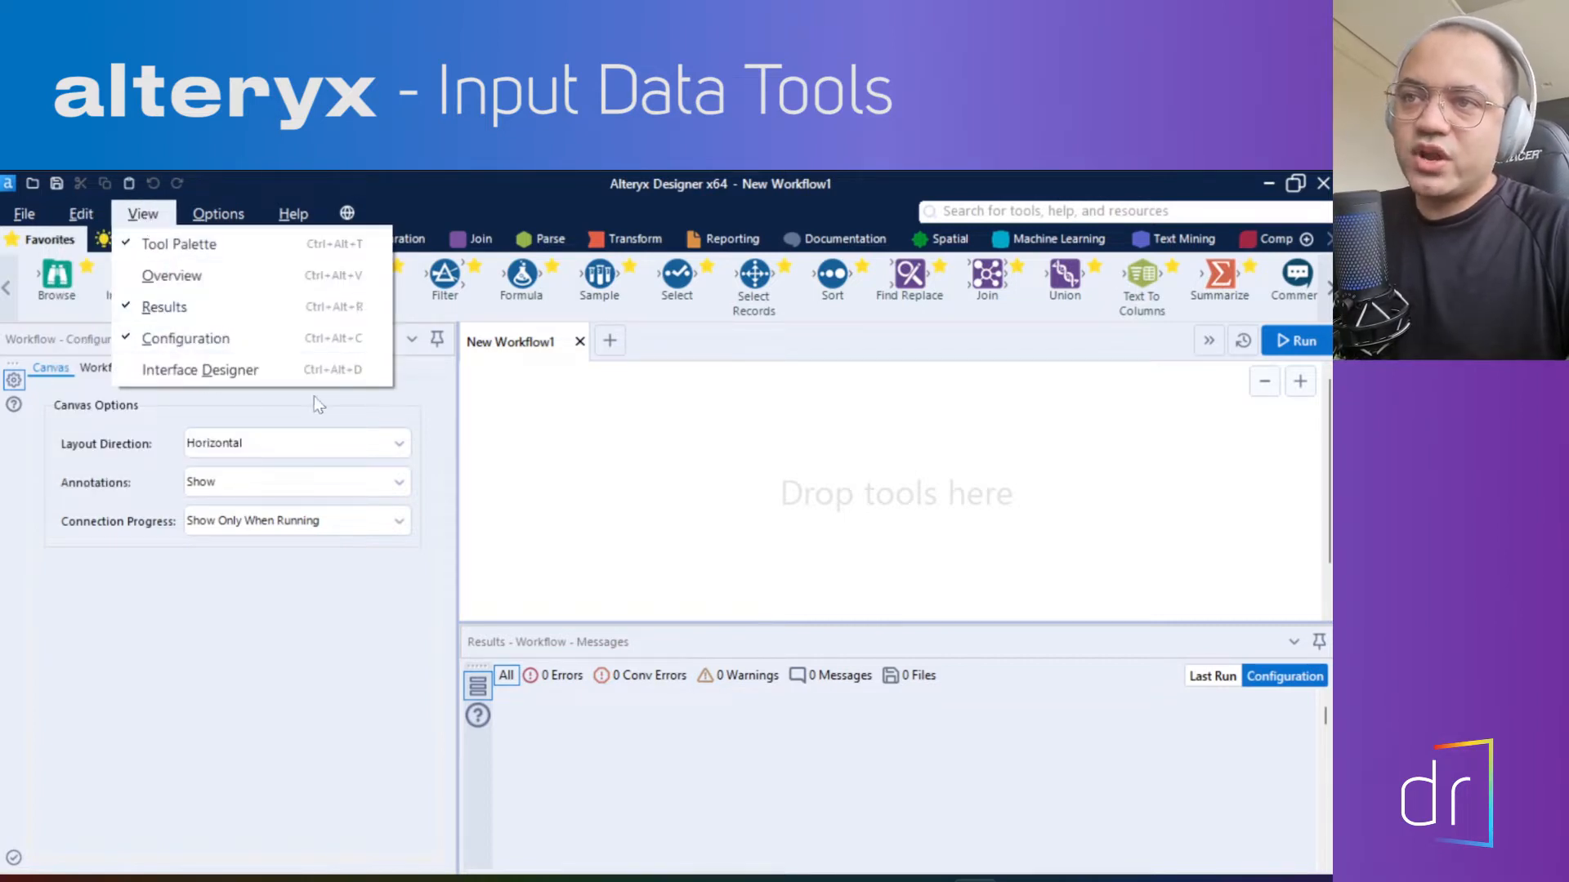
left_click(1025, 508)
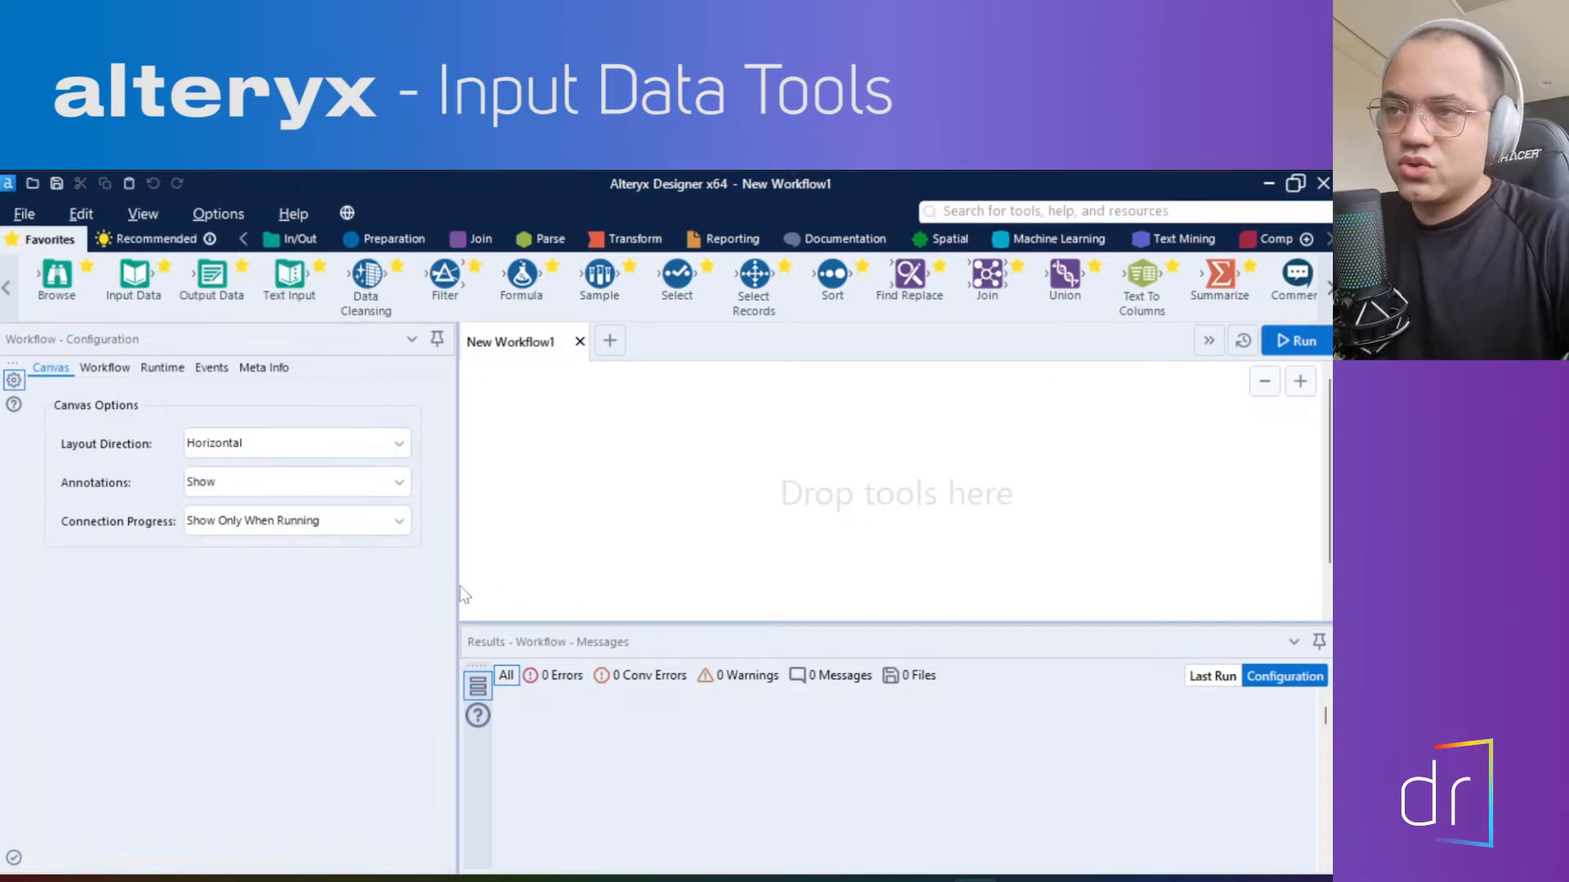
Hide the Results window and show it again
left_click(147, 217)
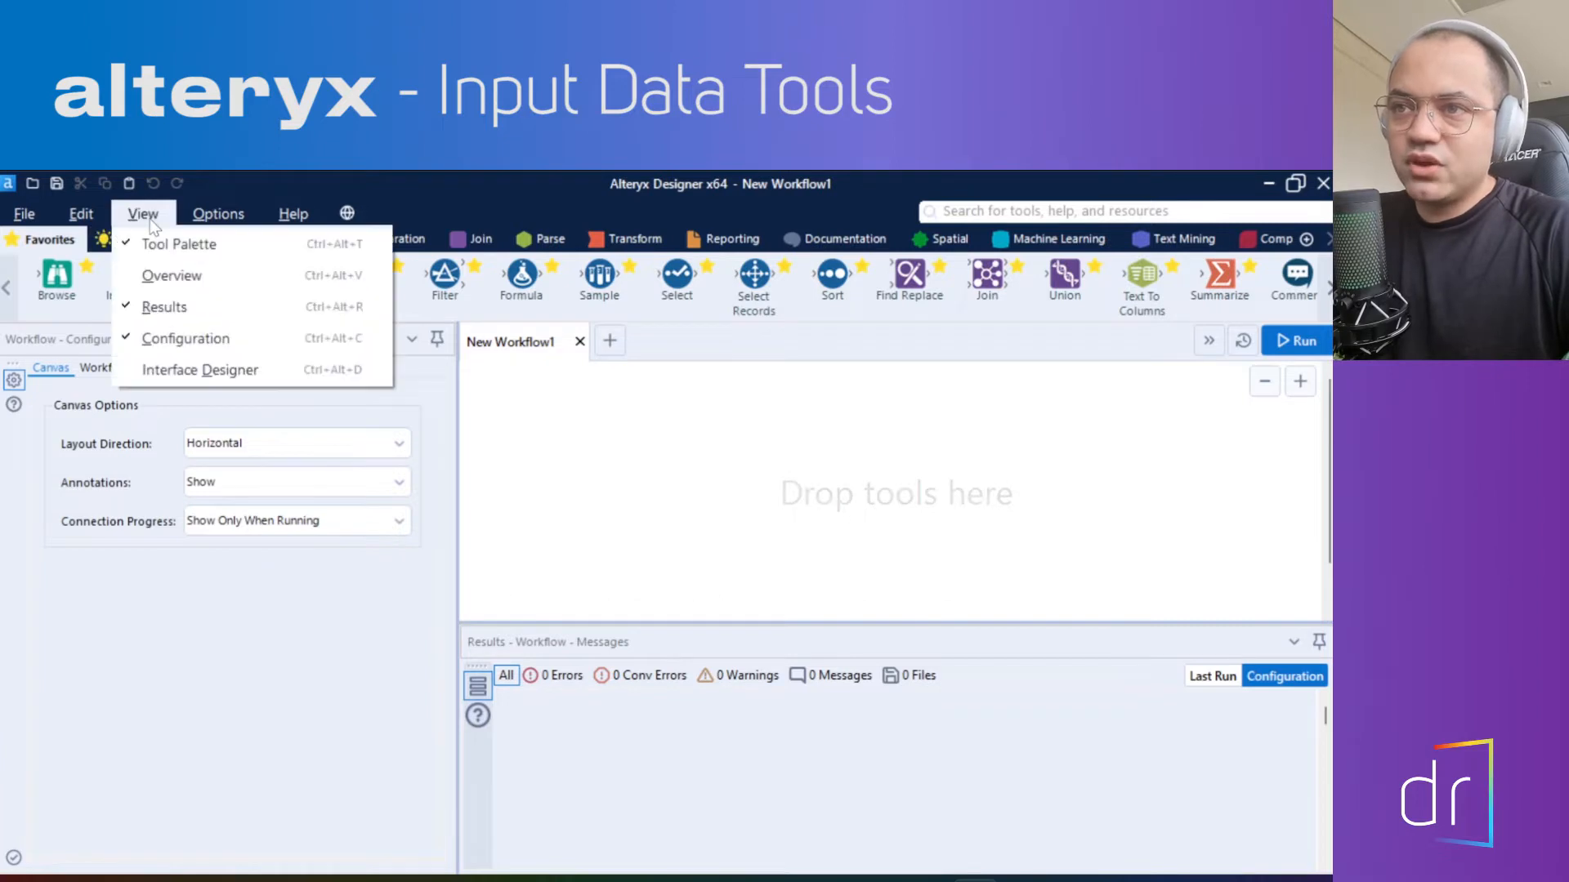
left_click(131, 305)
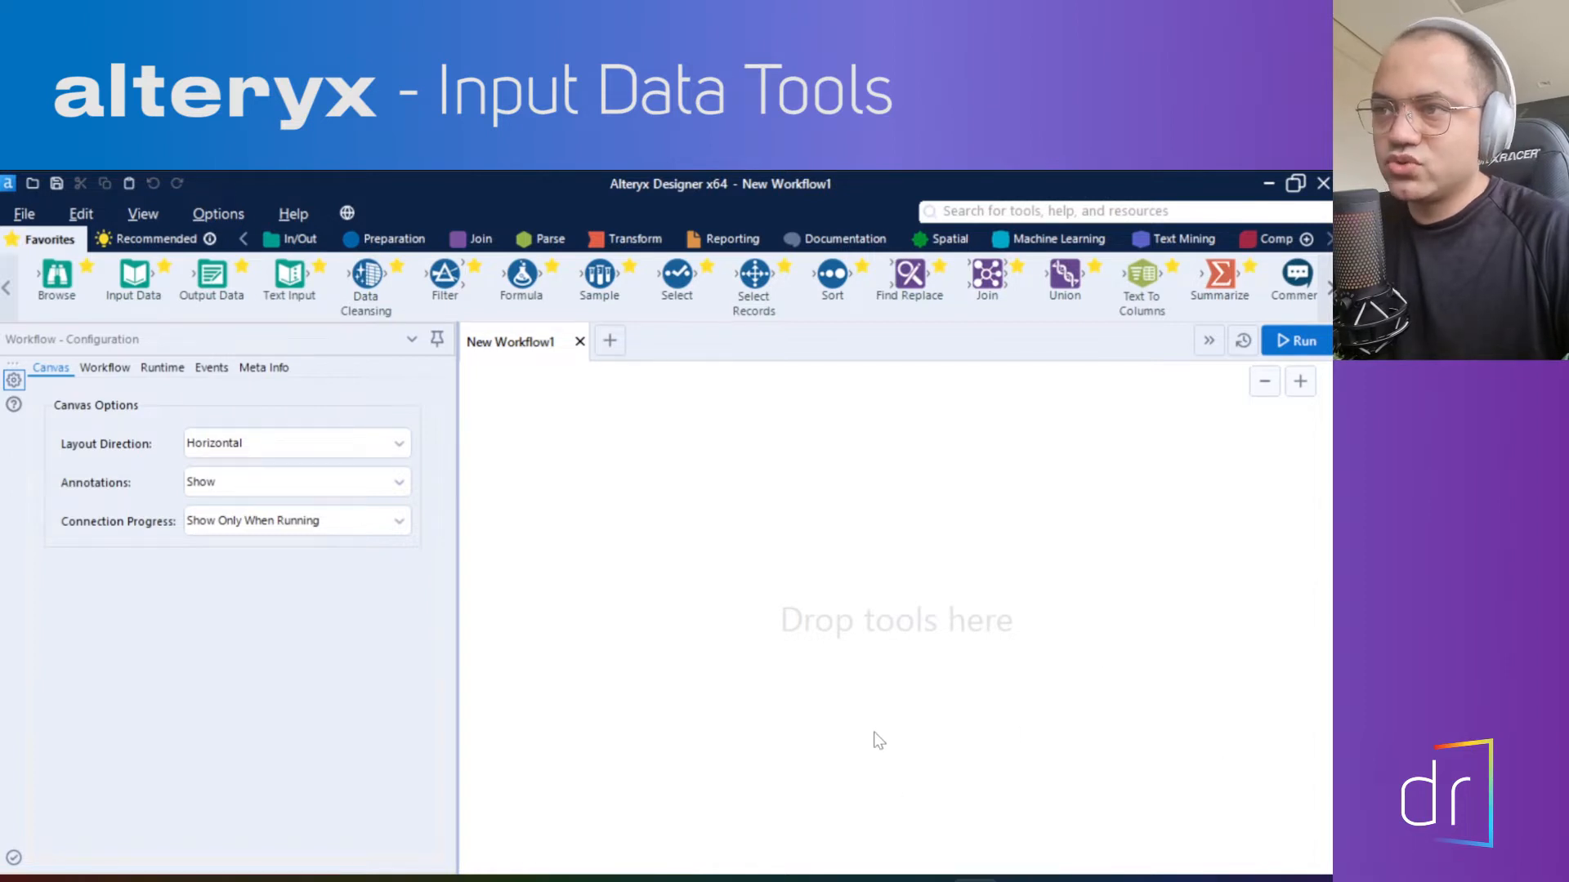
left_click(142, 213)
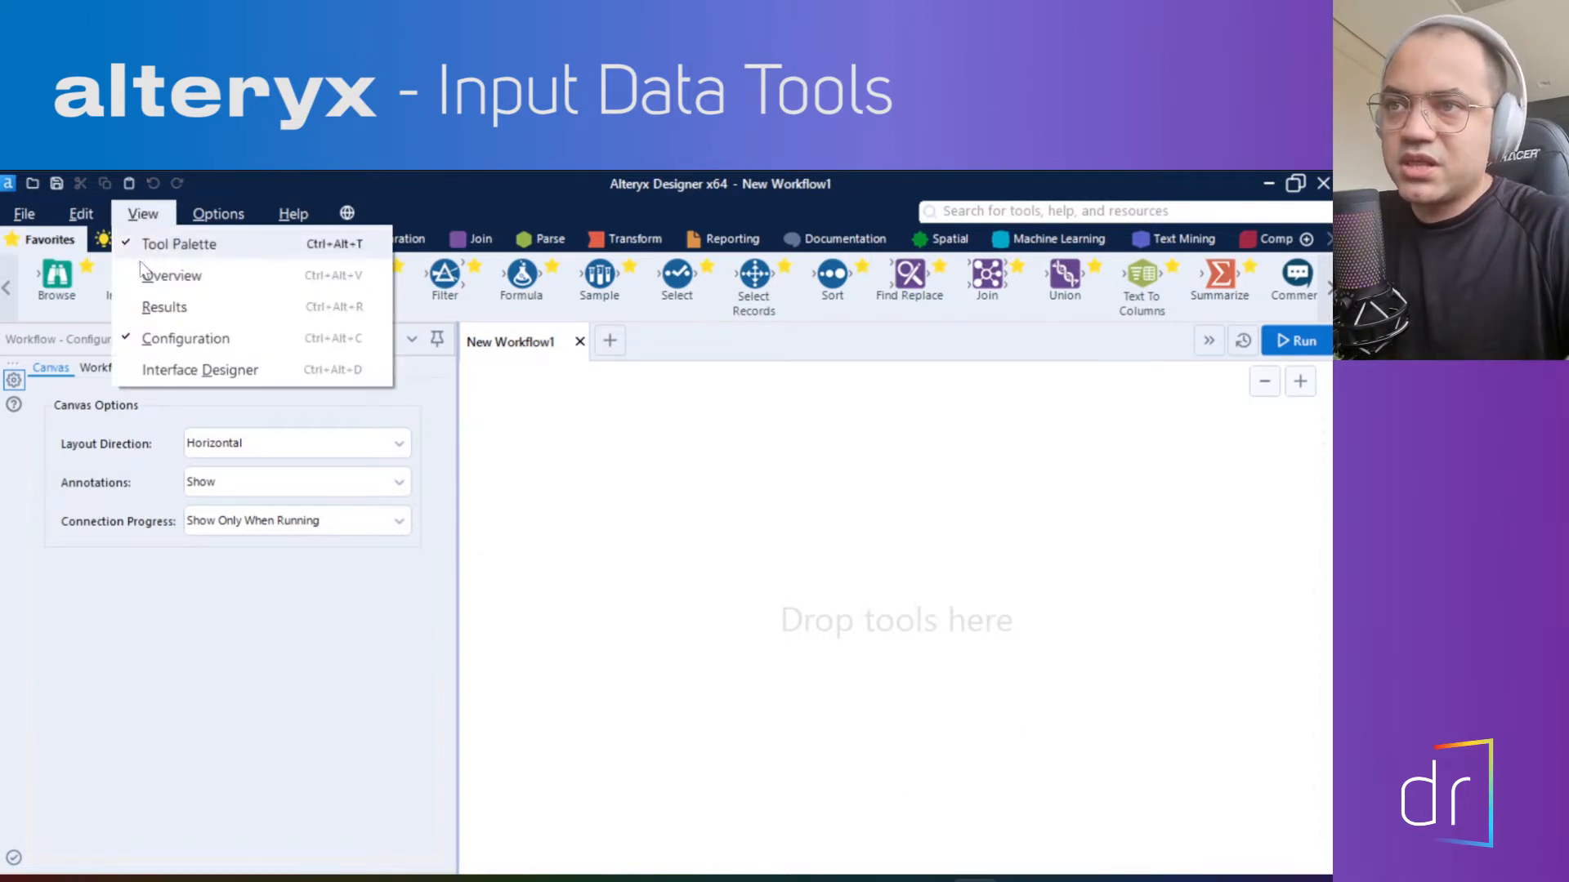
left_click(159, 307)
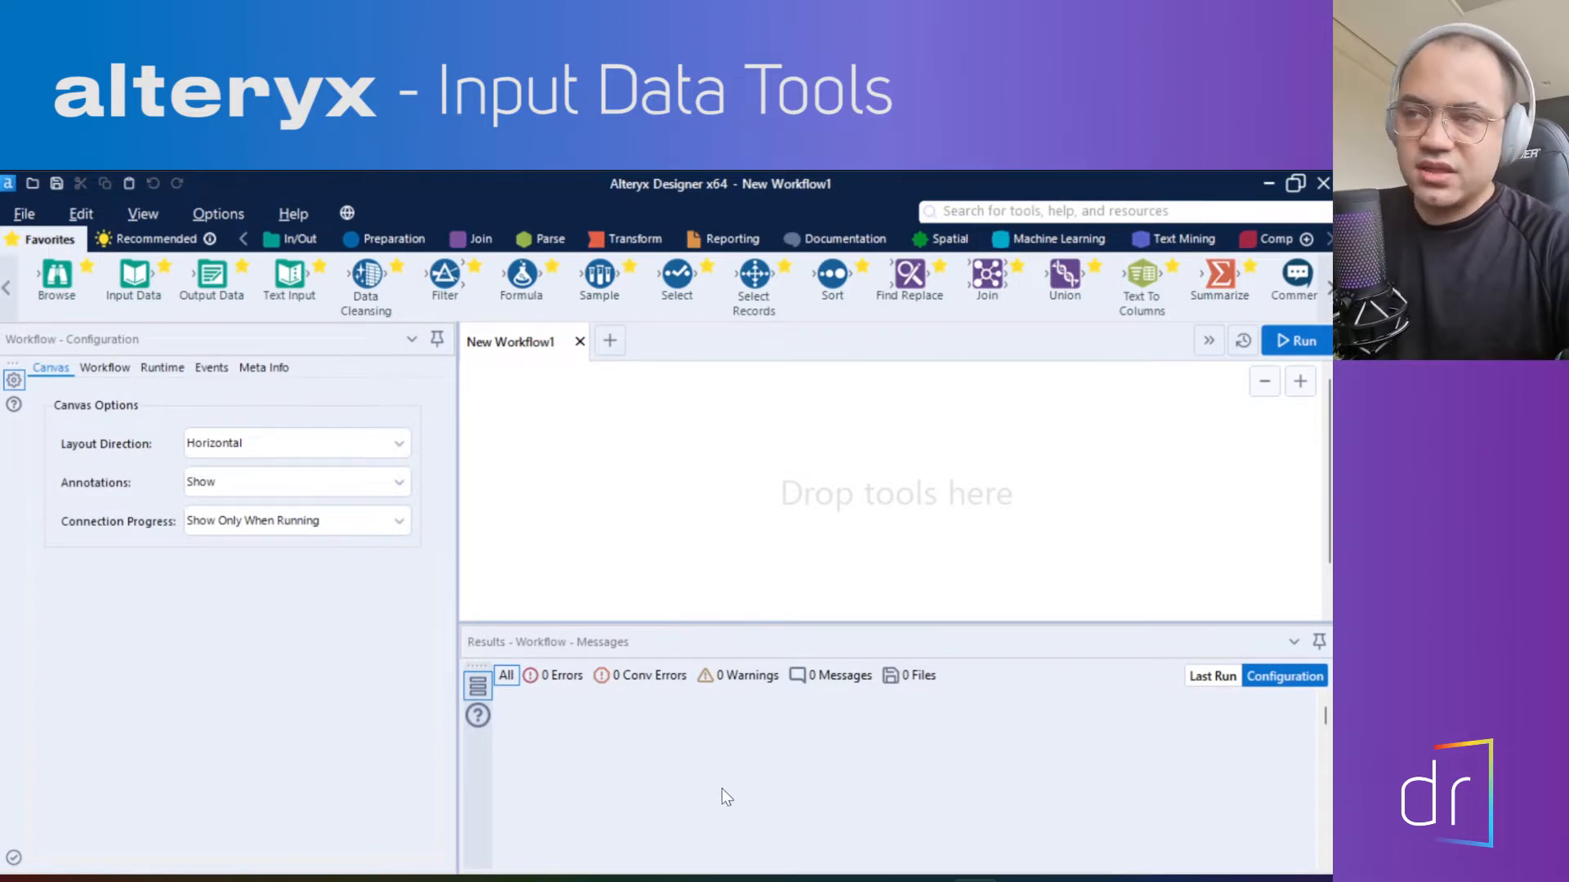
left_click(219, 214)
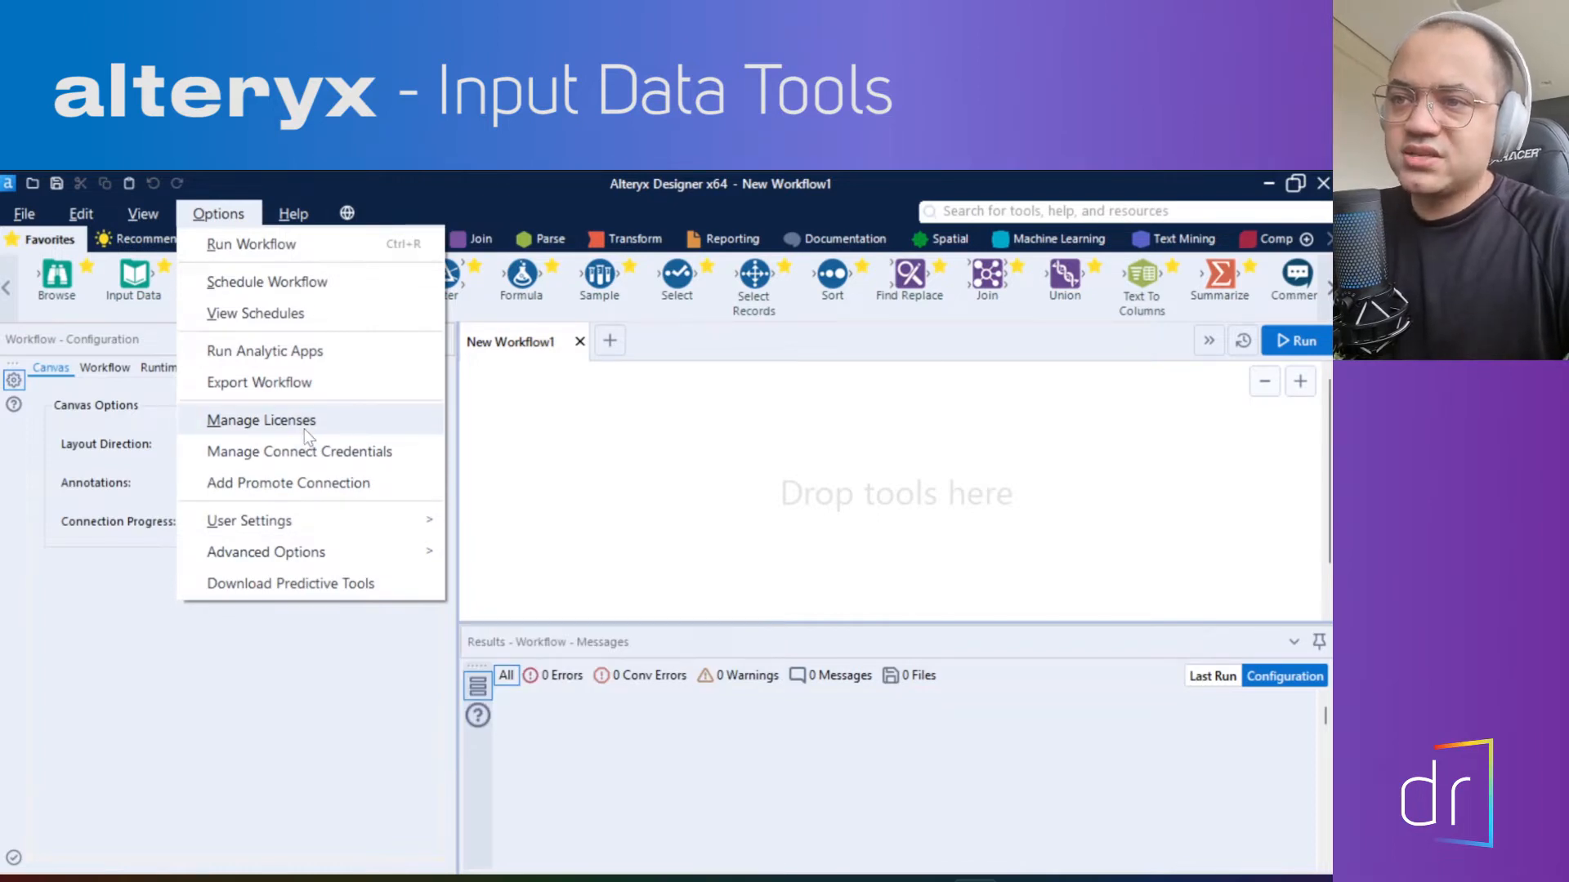
mouse_move(315, 524)
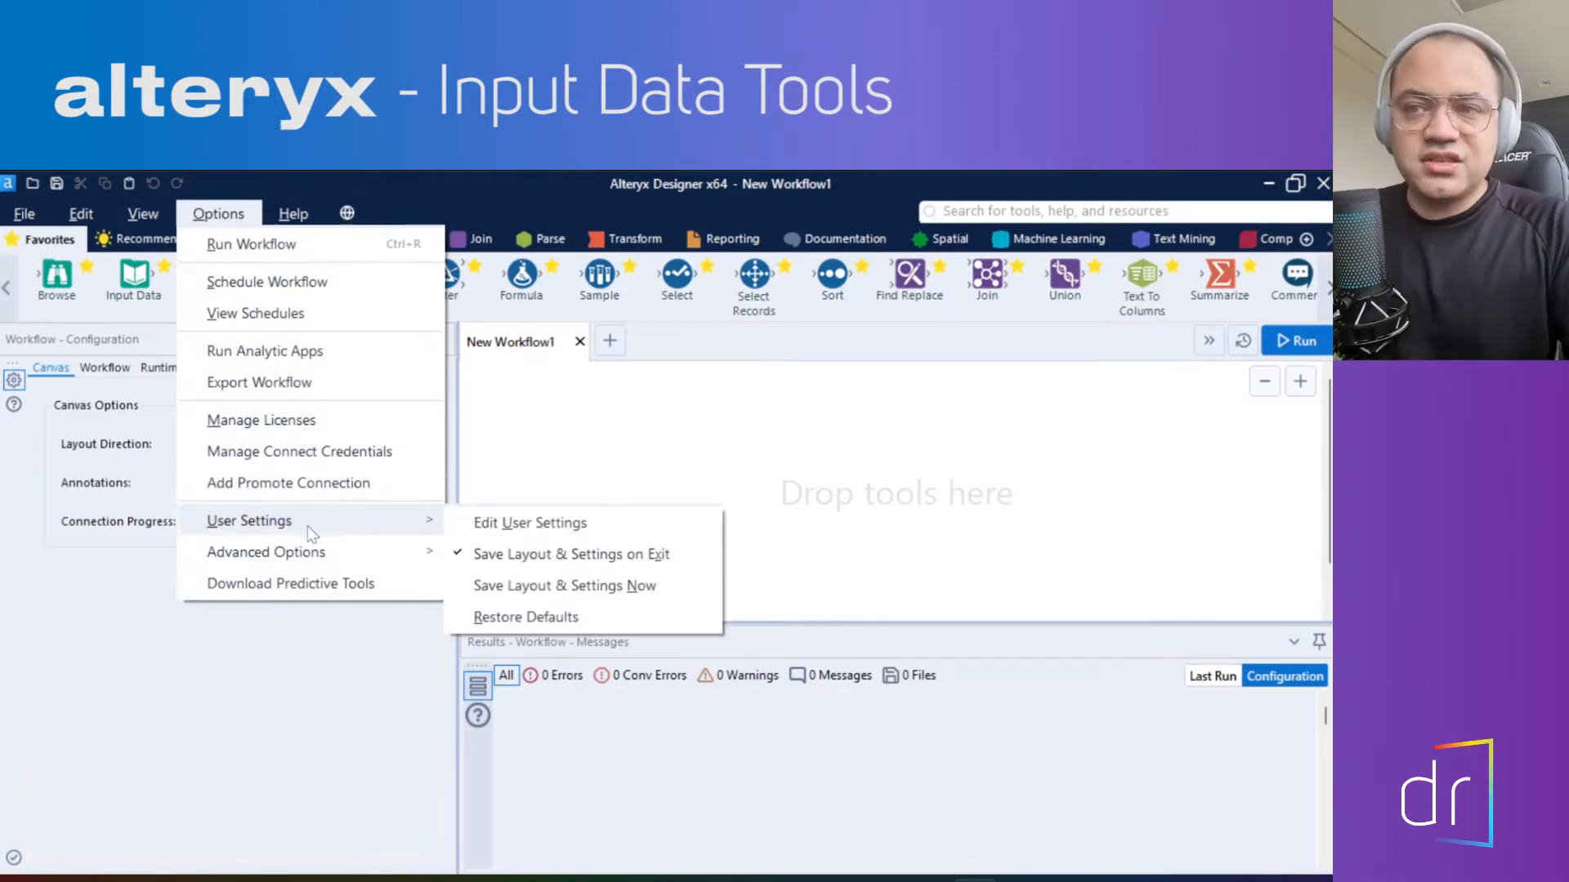
mouse_move(307, 562)
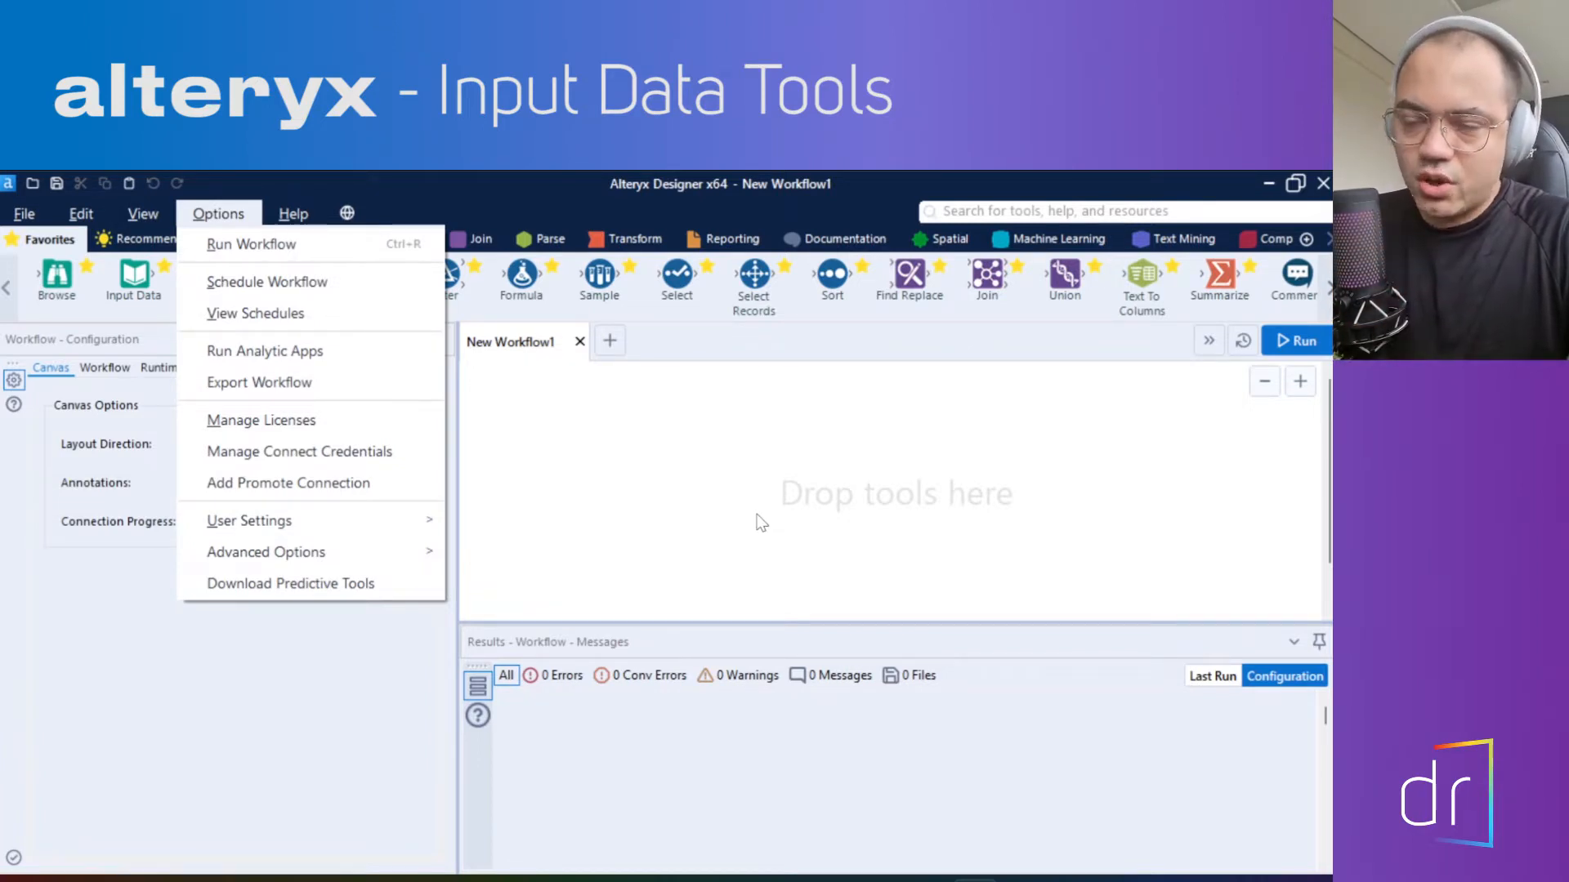
left_click(562, 563)
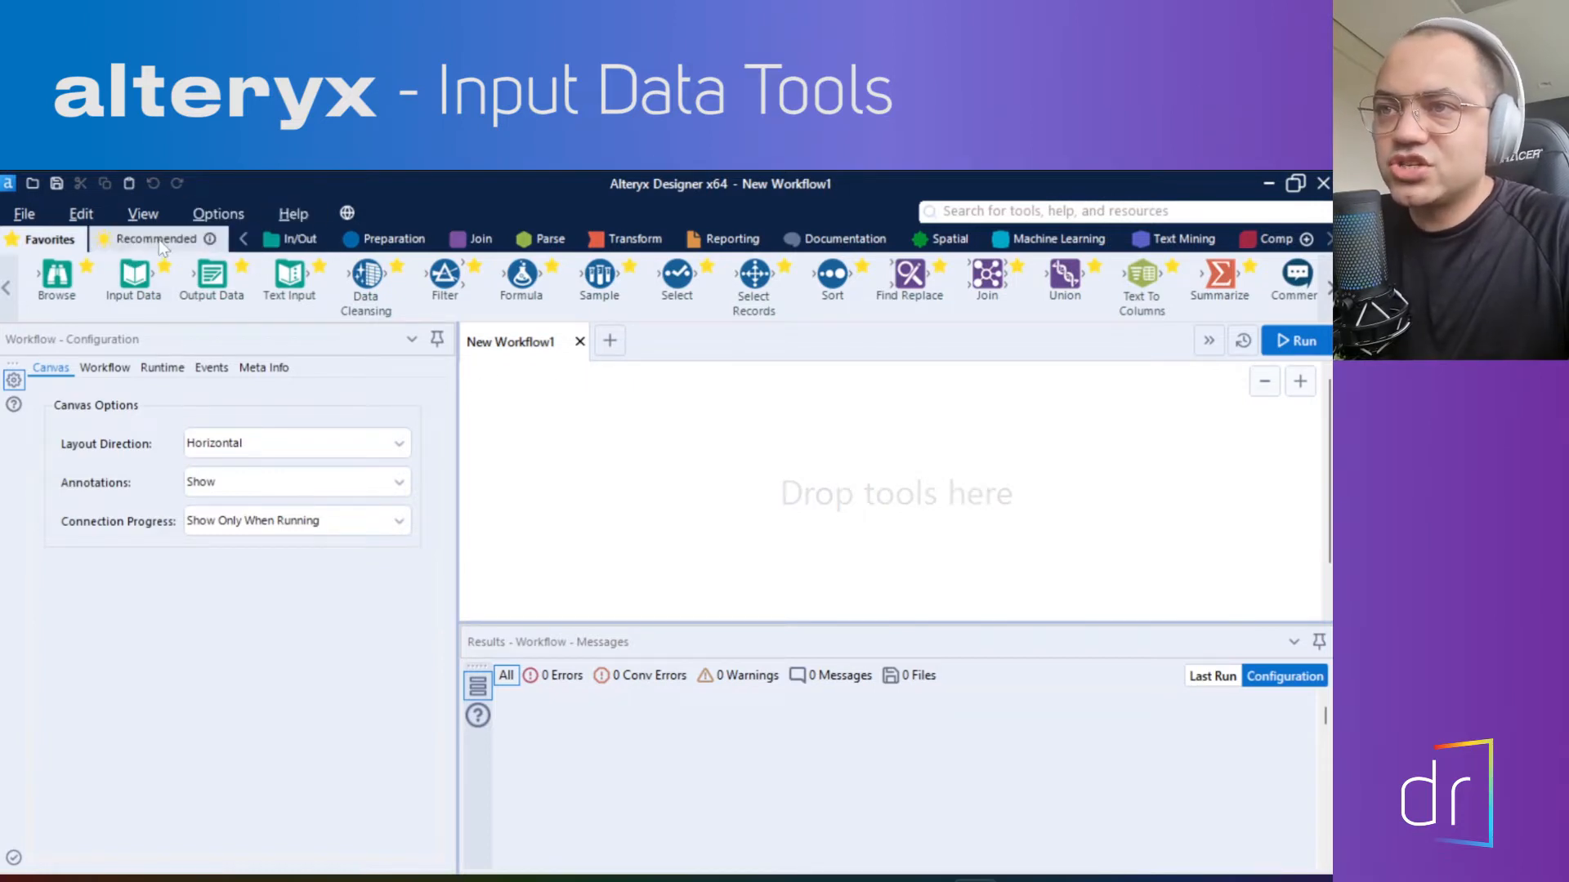
Examine the tool categories from In/Out through Spatial, and go back through Reporting and Transform to Join
left_click_drag(213, 276, 217, 280)
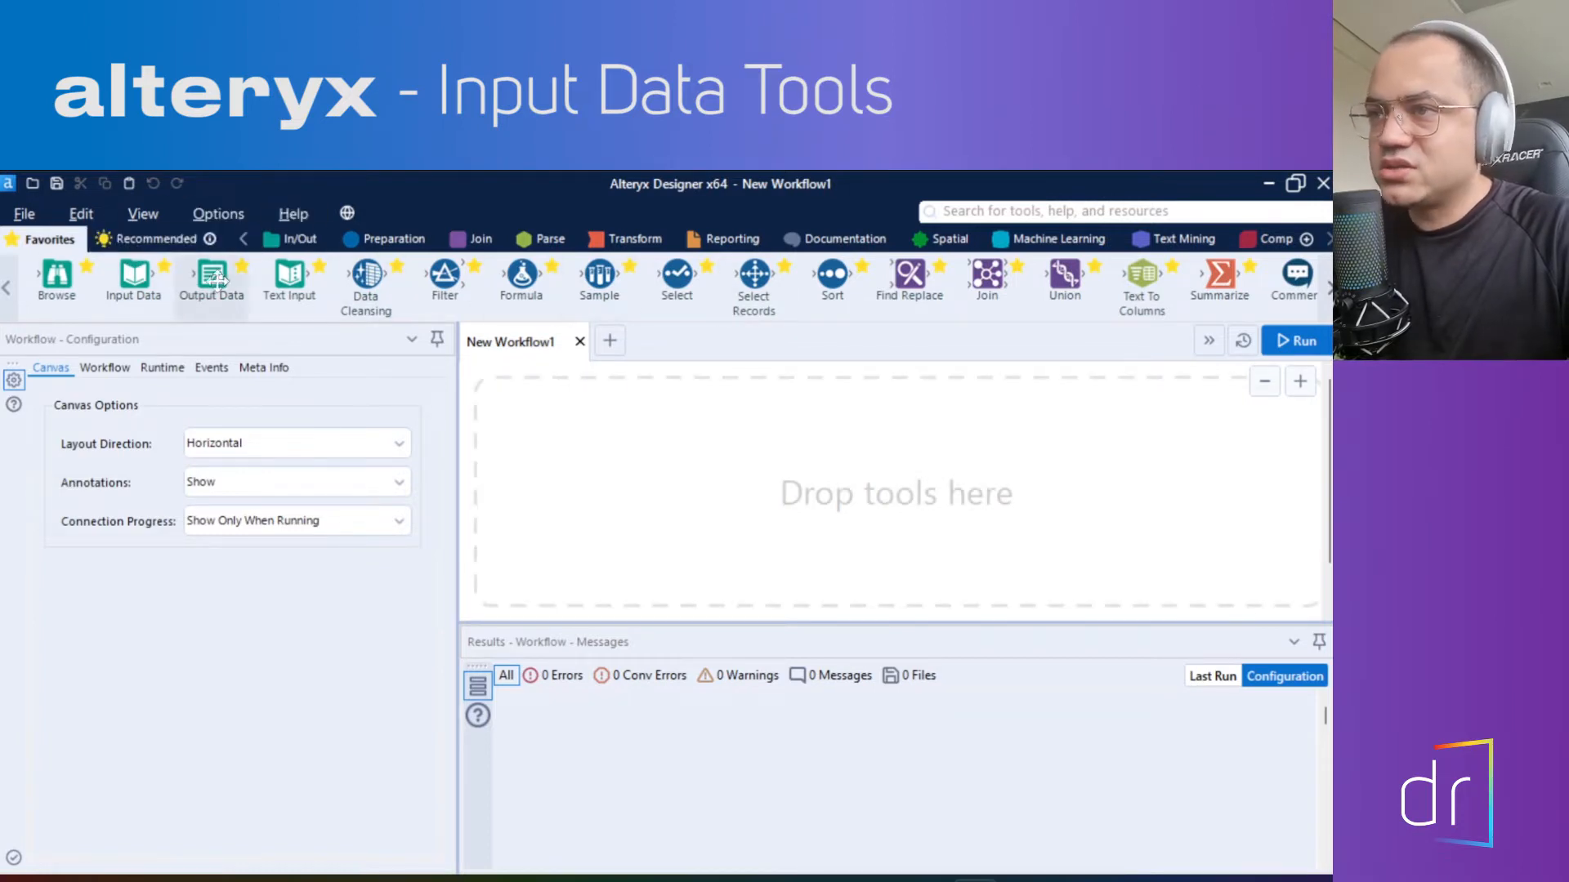
left_click(300, 241)
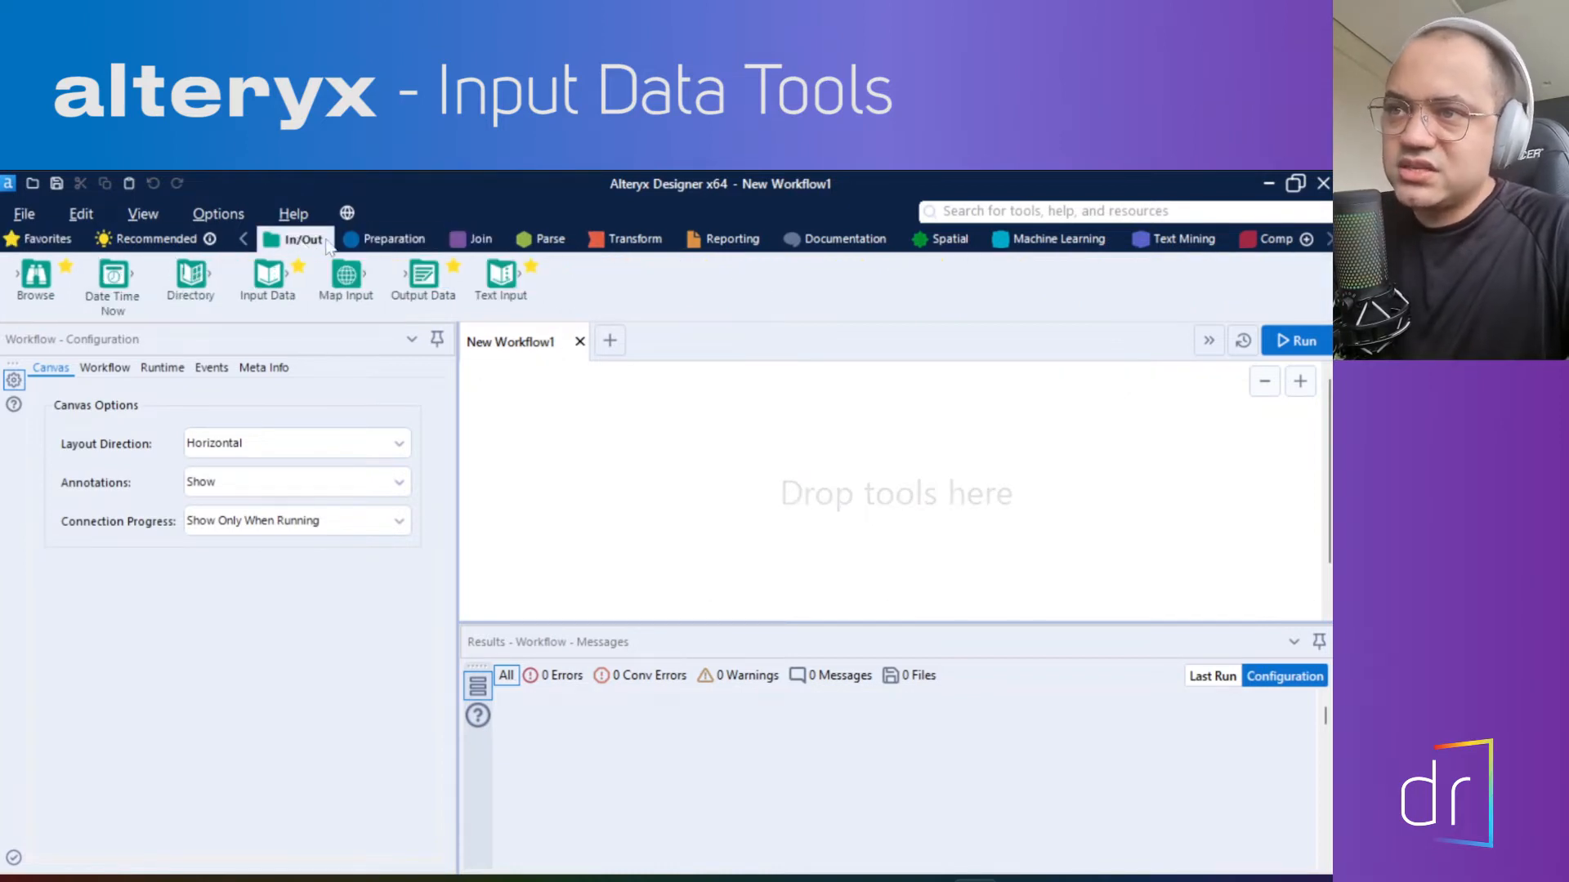
left_click(364, 241)
left_click(474, 240)
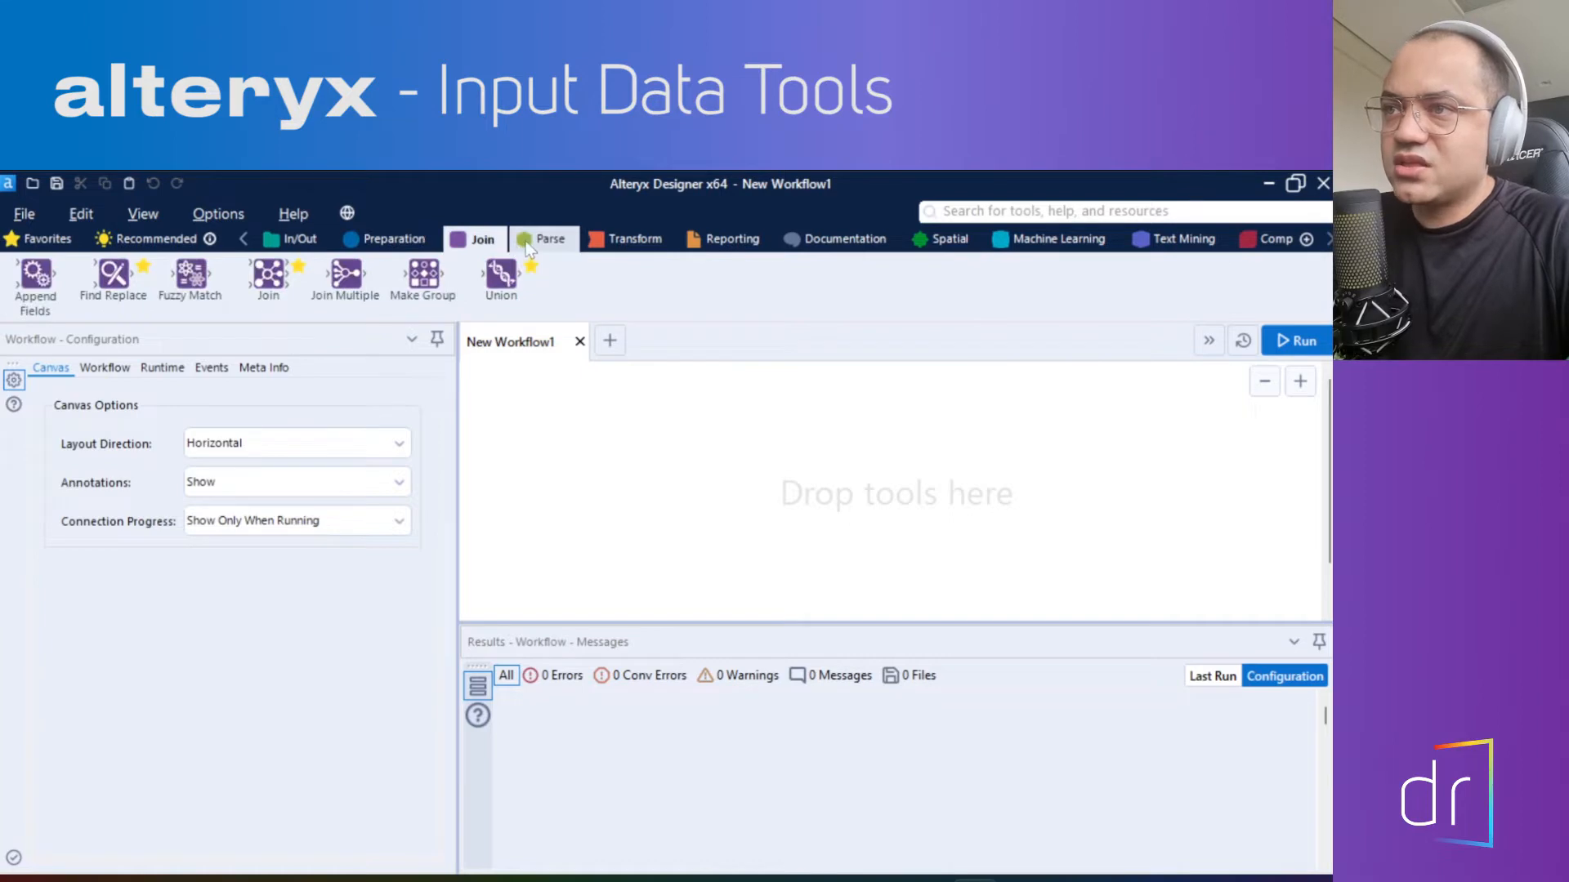
left_click(527, 245)
left_click(621, 242)
left_click(703, 242)
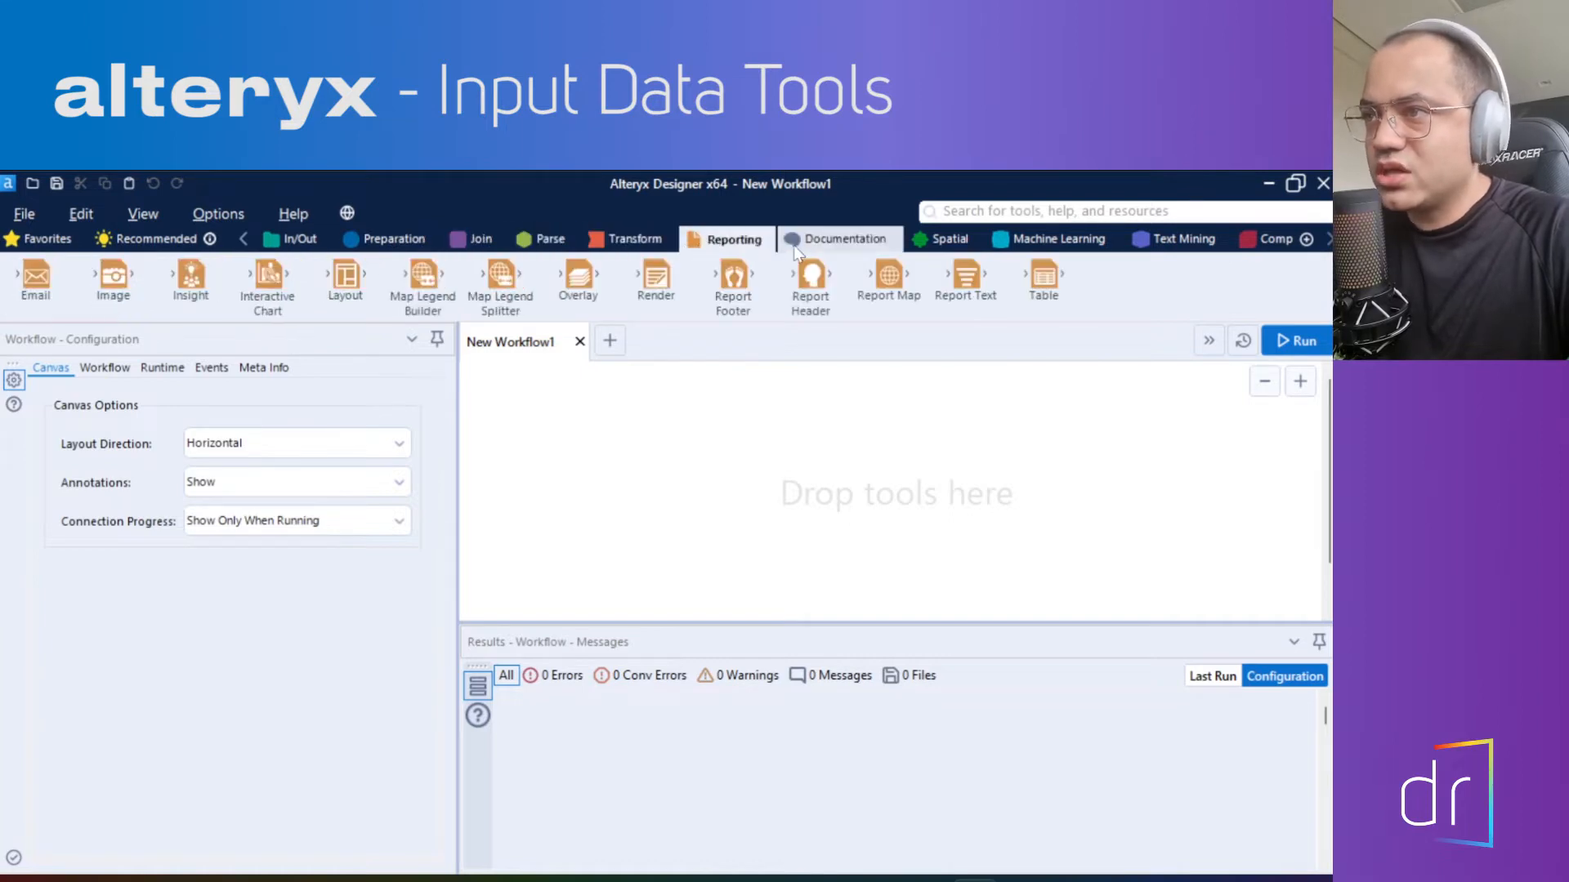
left_click(797, 245)
left_click(930, 243)
left_click(841, 243)
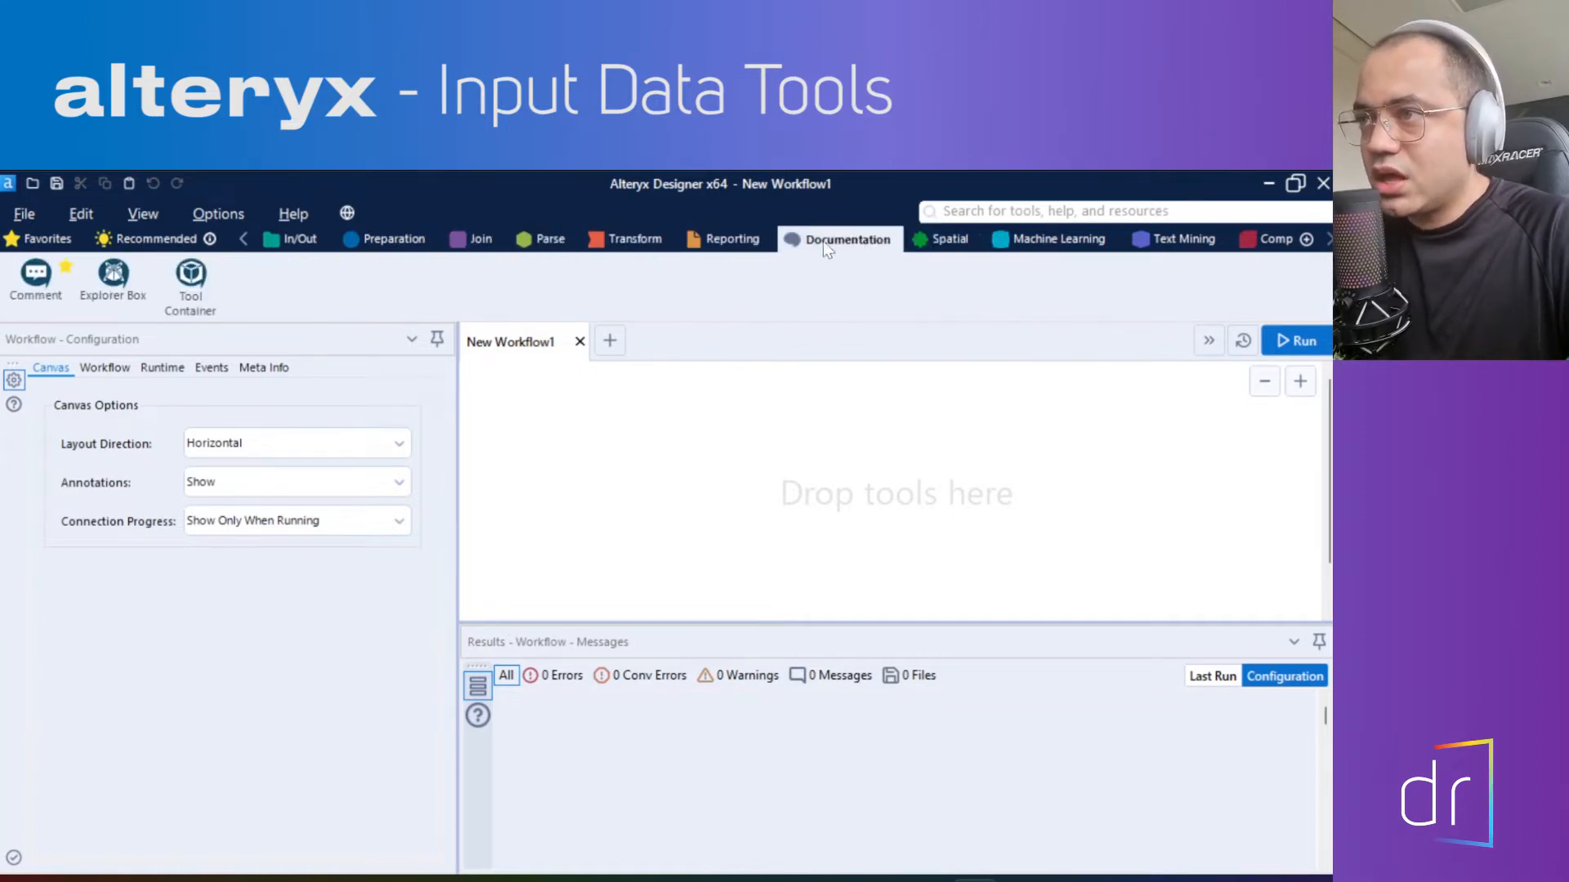
left_click(941, 239)
left_click(846, 239)
left_click(727, 239)
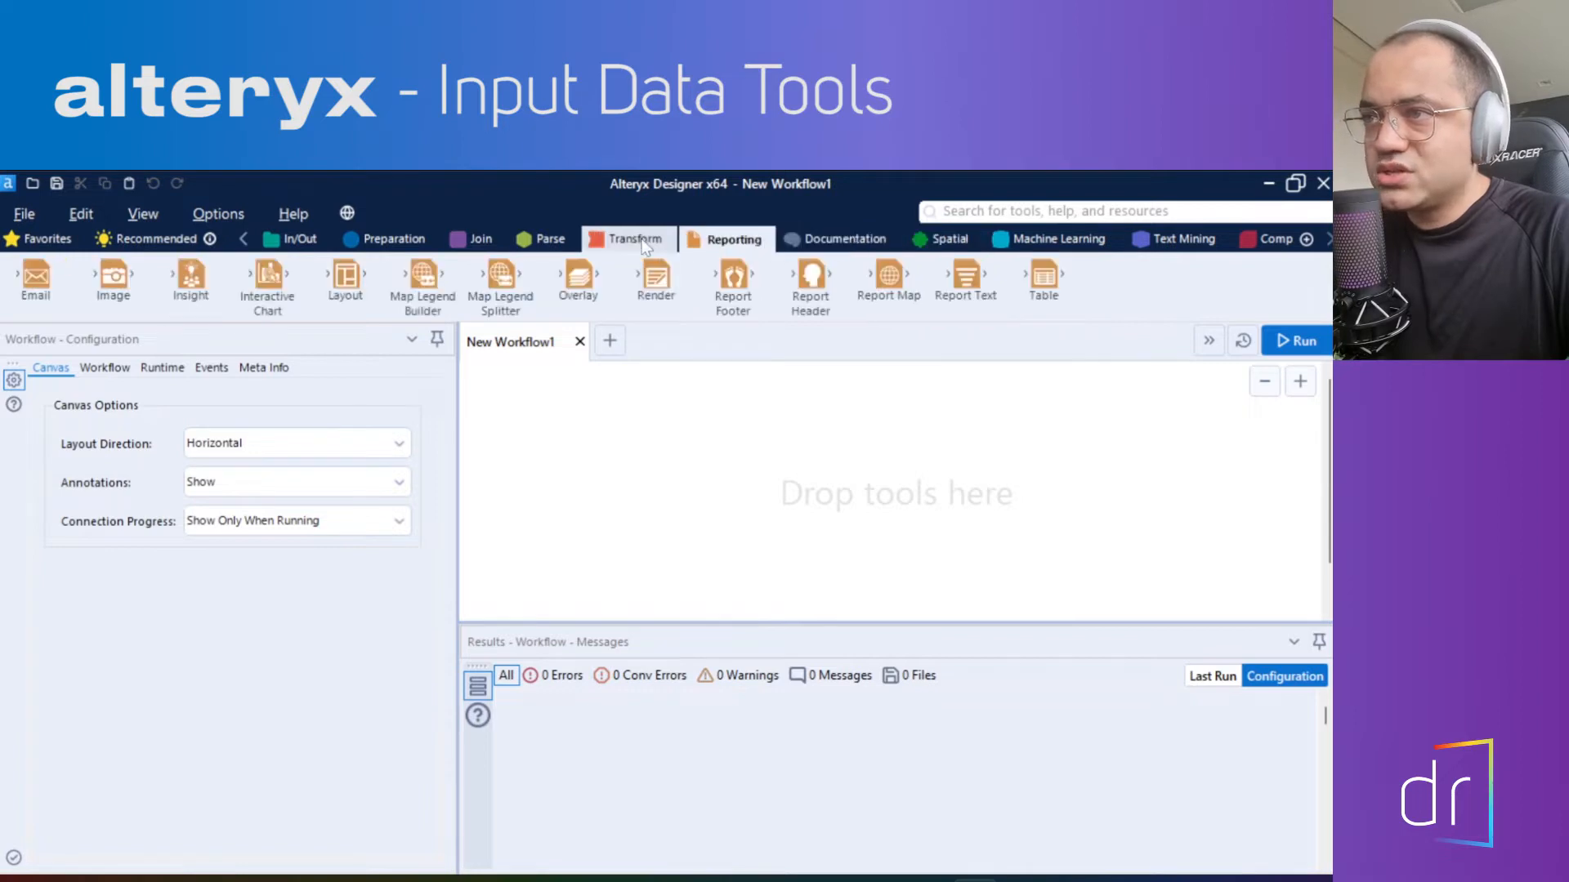
left_click(644, 243)
left_click(484, 246)
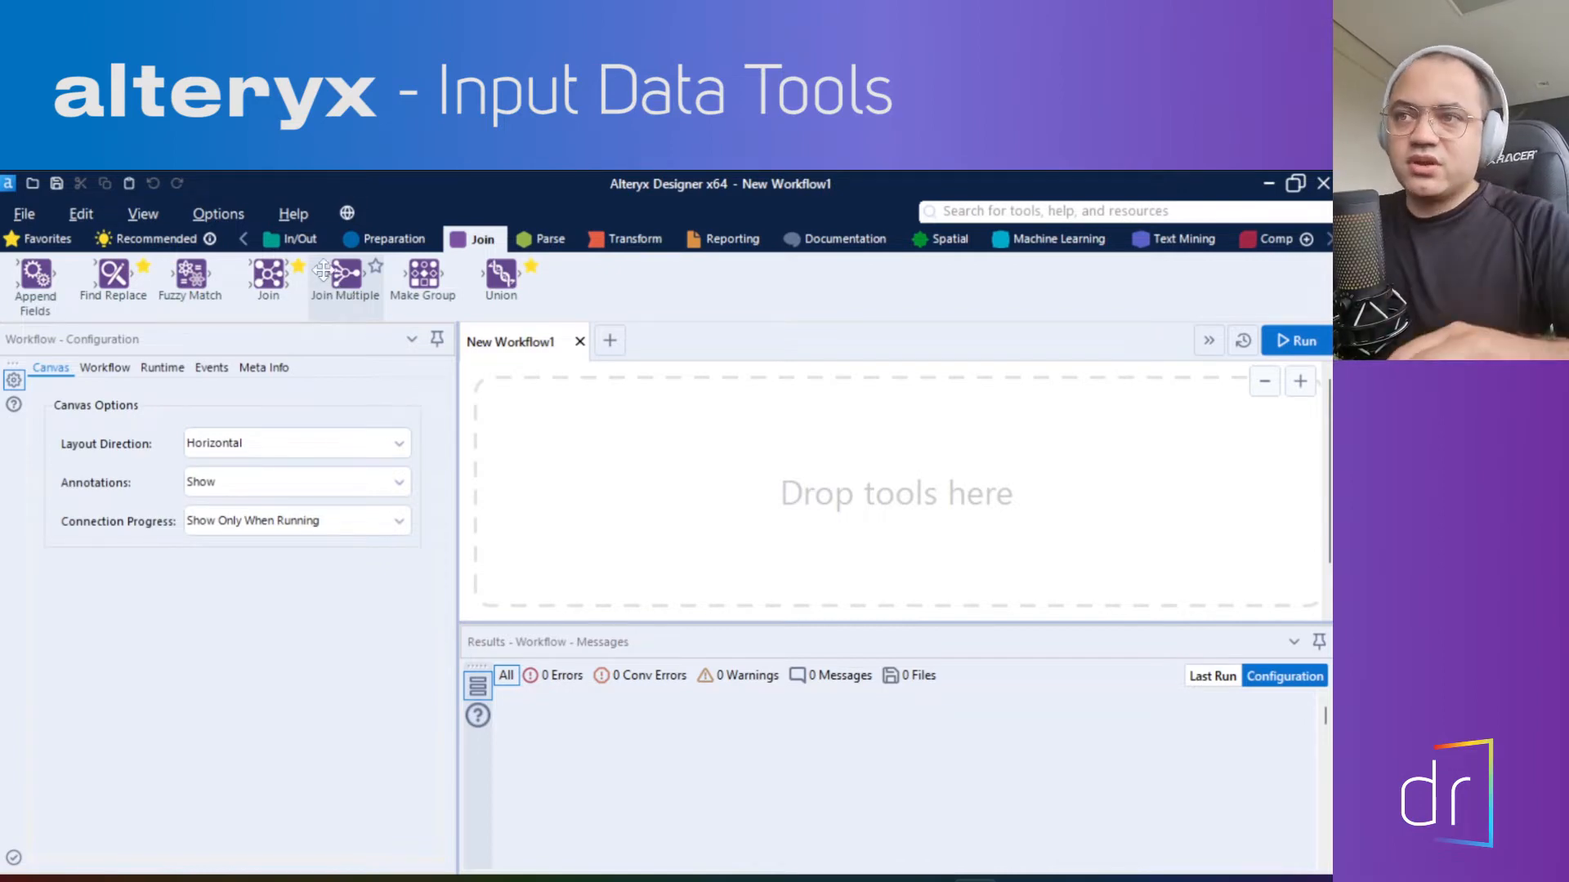
Place a Filter tool from the Preparation category on the empty workflow canvas and delete it again
left_click(386, 239)
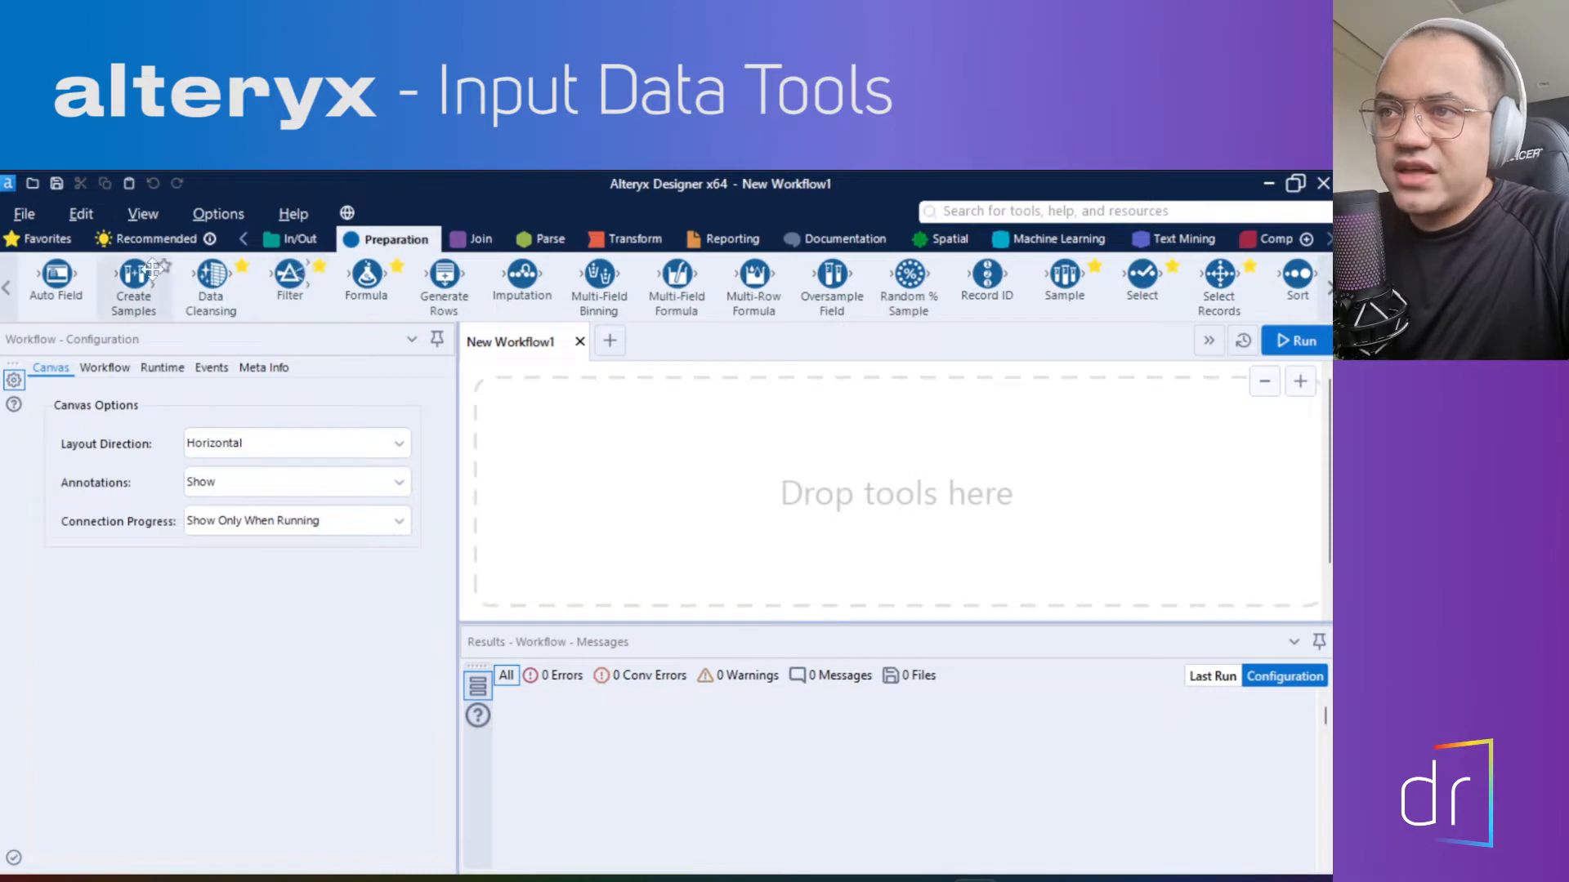
left_click_drag(290, 278, 292, 282)
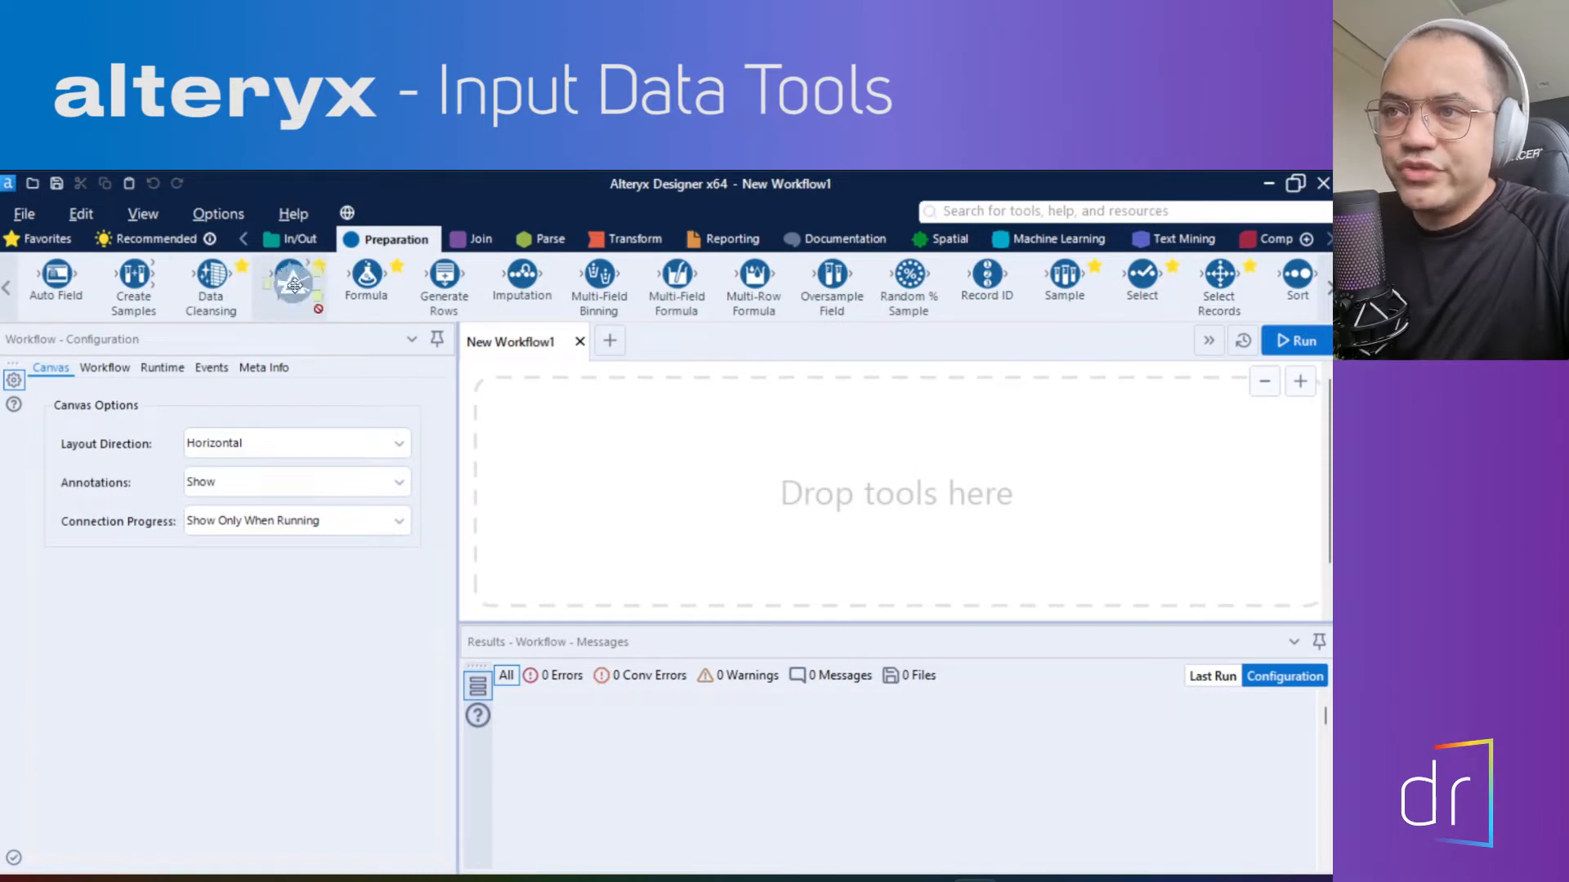
double_click(292, 282)
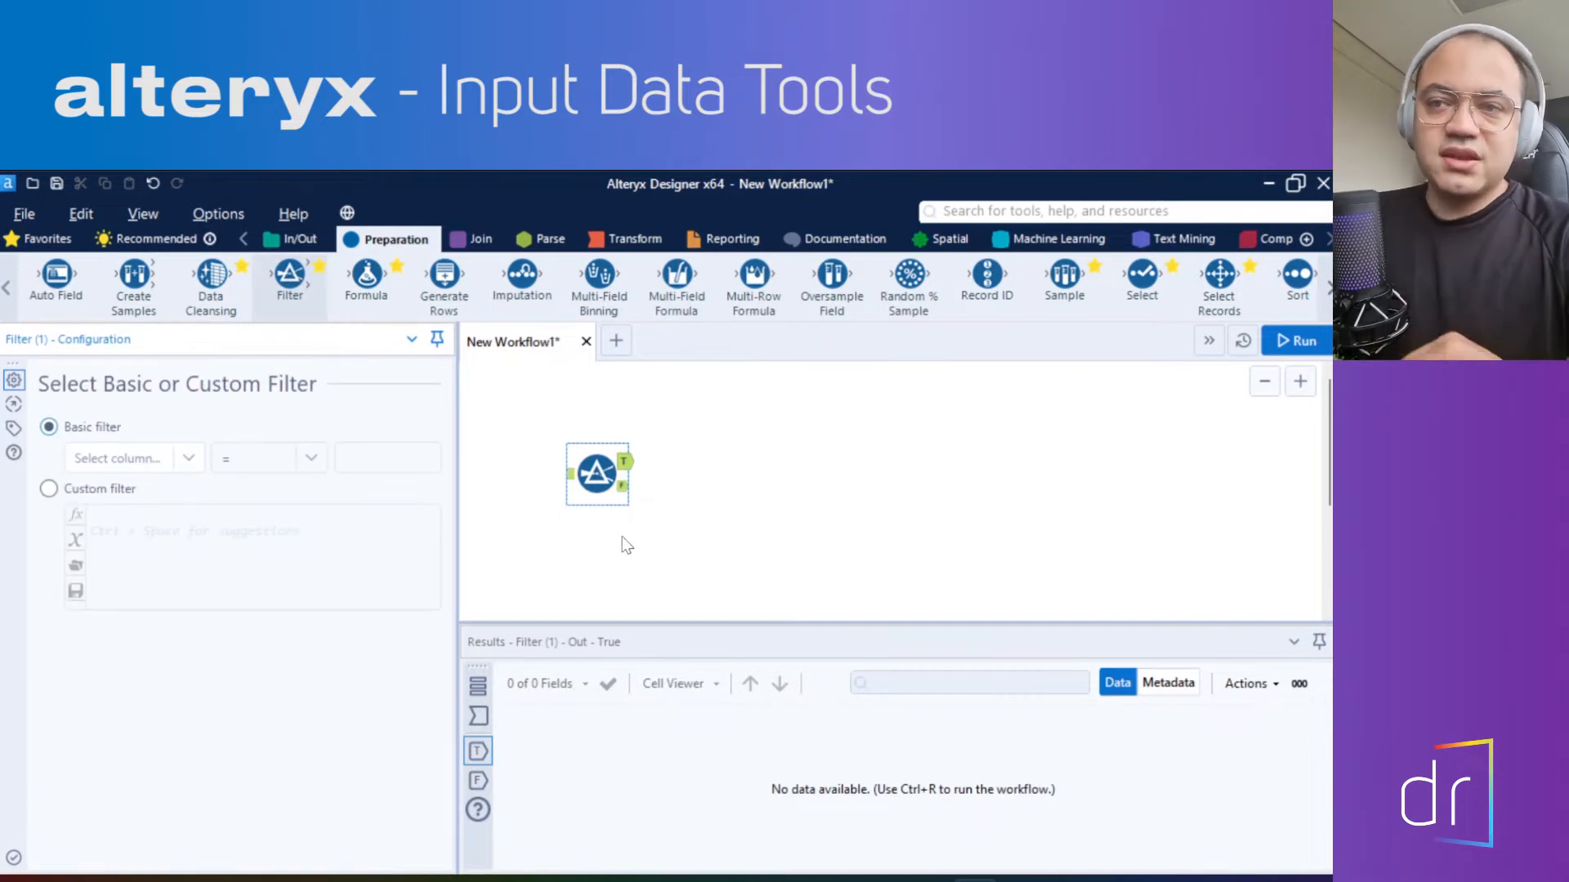
left_click(598, 480)
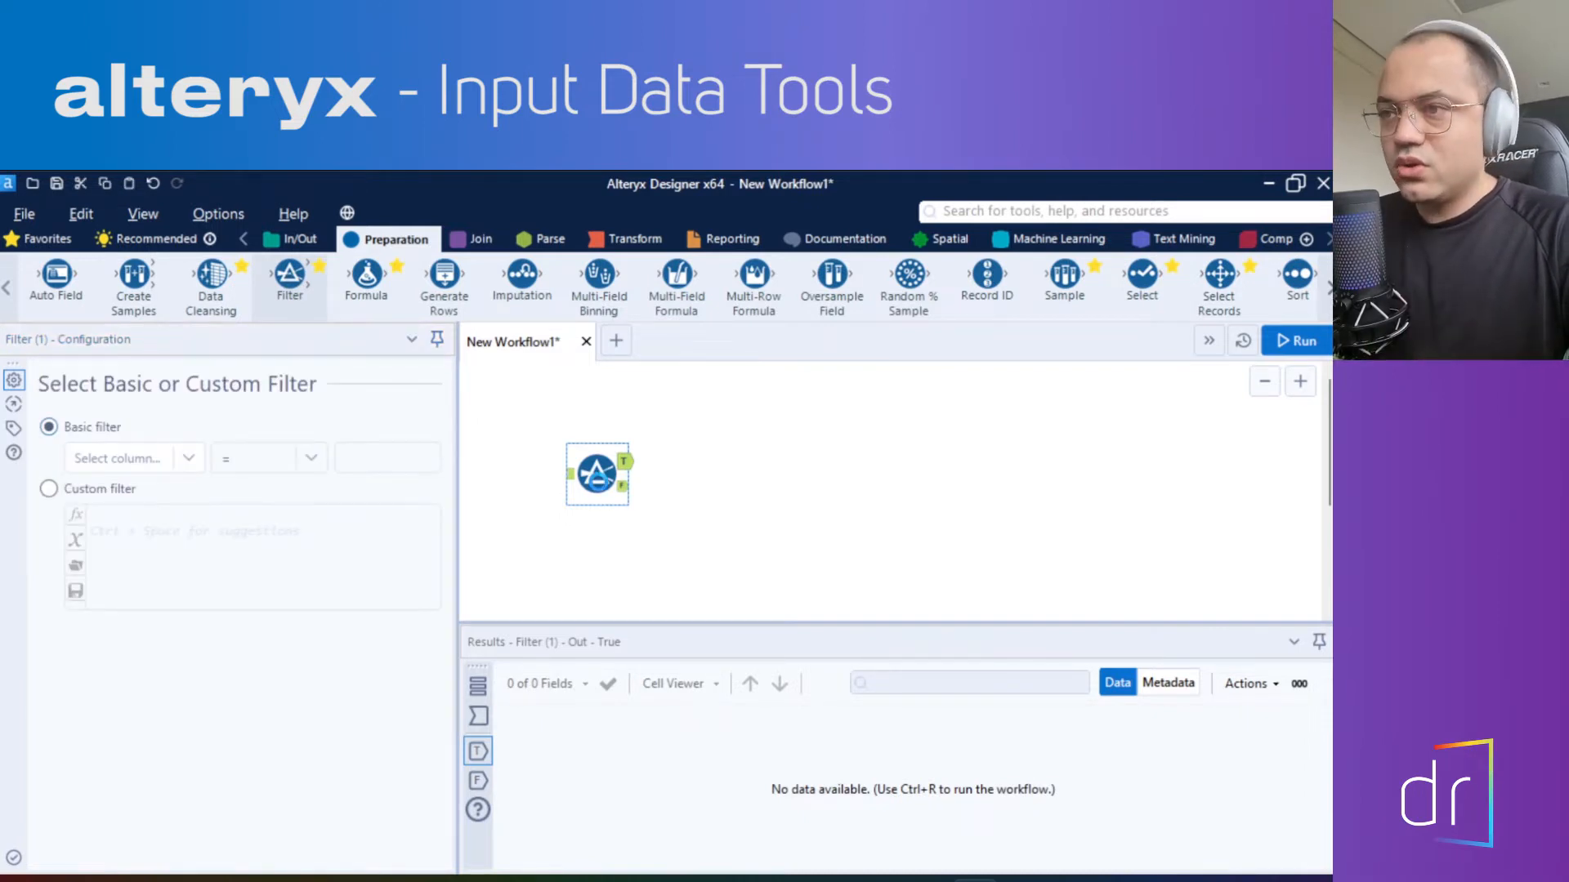
key("Delete")
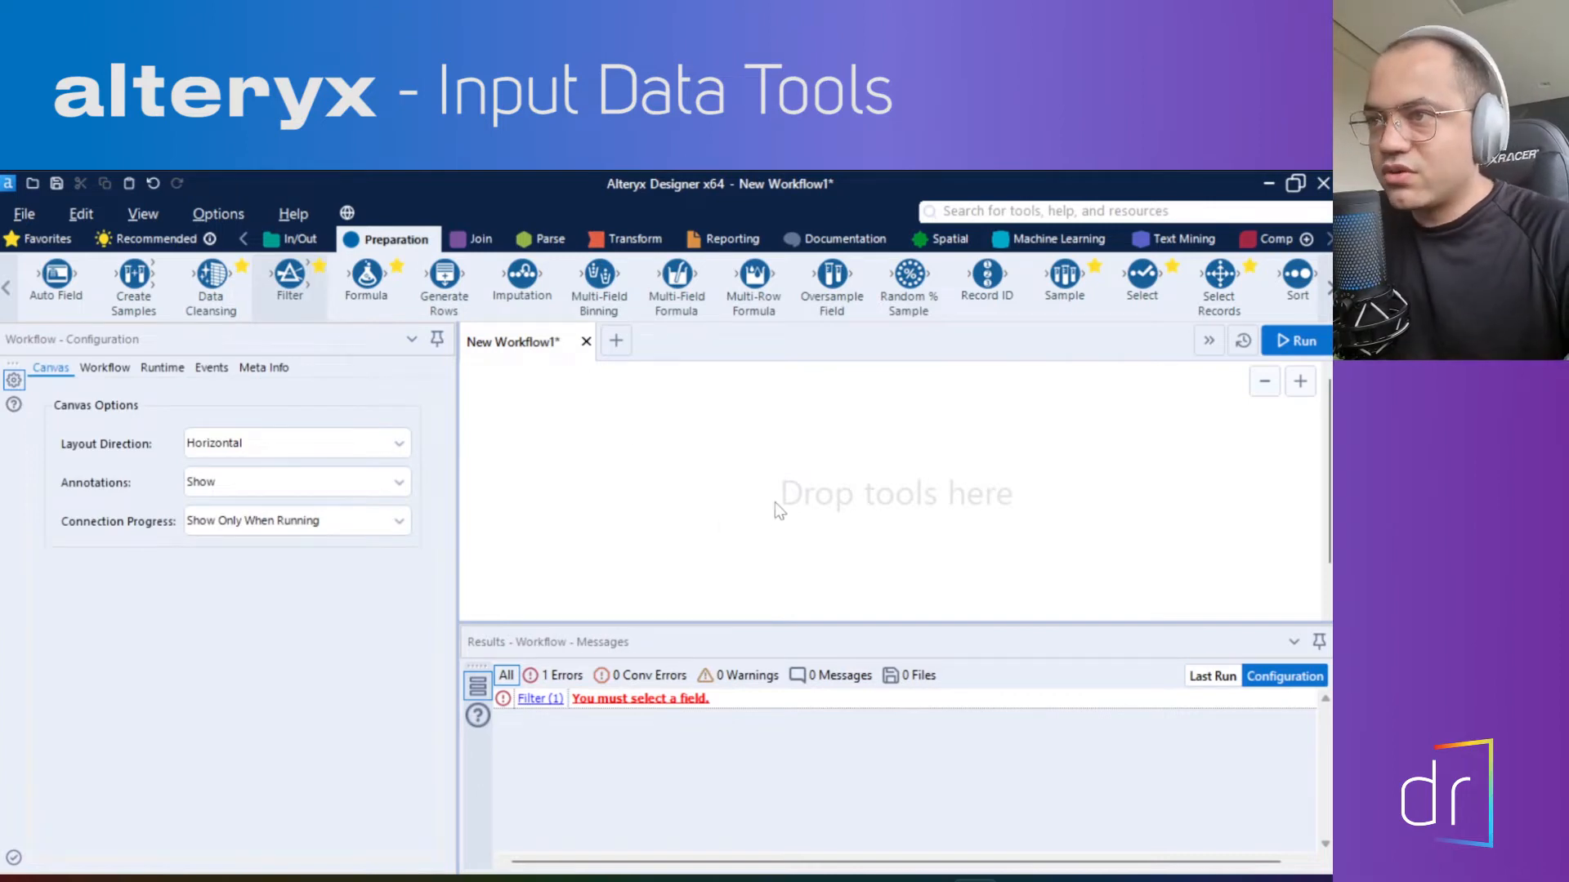
Review the tools offered in the In/Out, Preparation, Join, Parse, Transform, Reporting and Documentation categories
left_click_drag(290, 292, 330, 298)
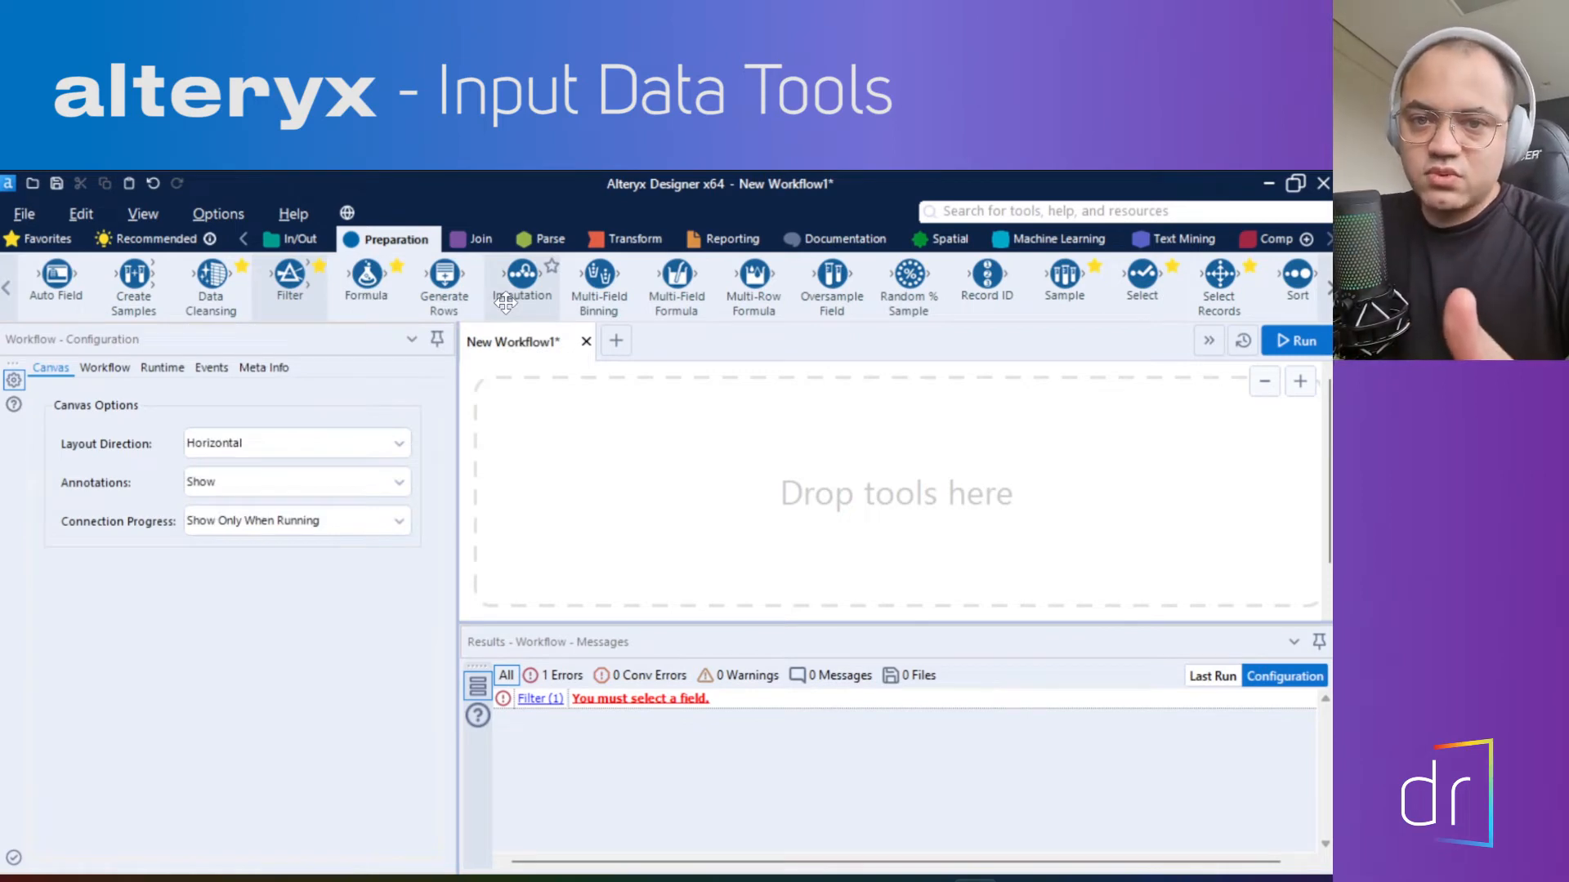
left_click(309, 242)
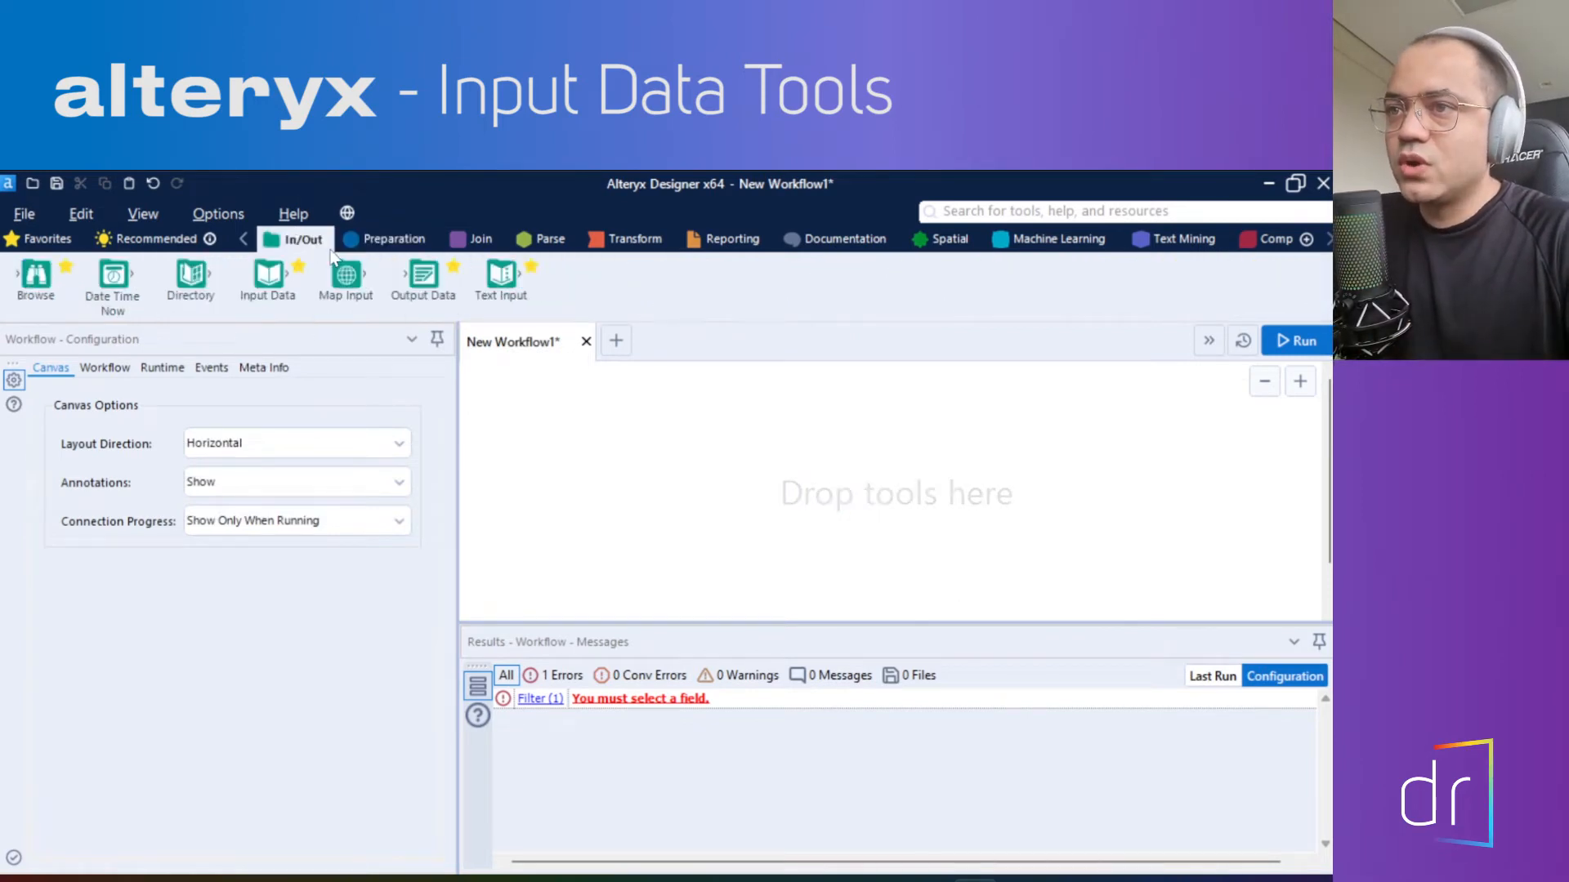
left_click(351, 247)
left_click(478, 240)
left_click(548, 240)
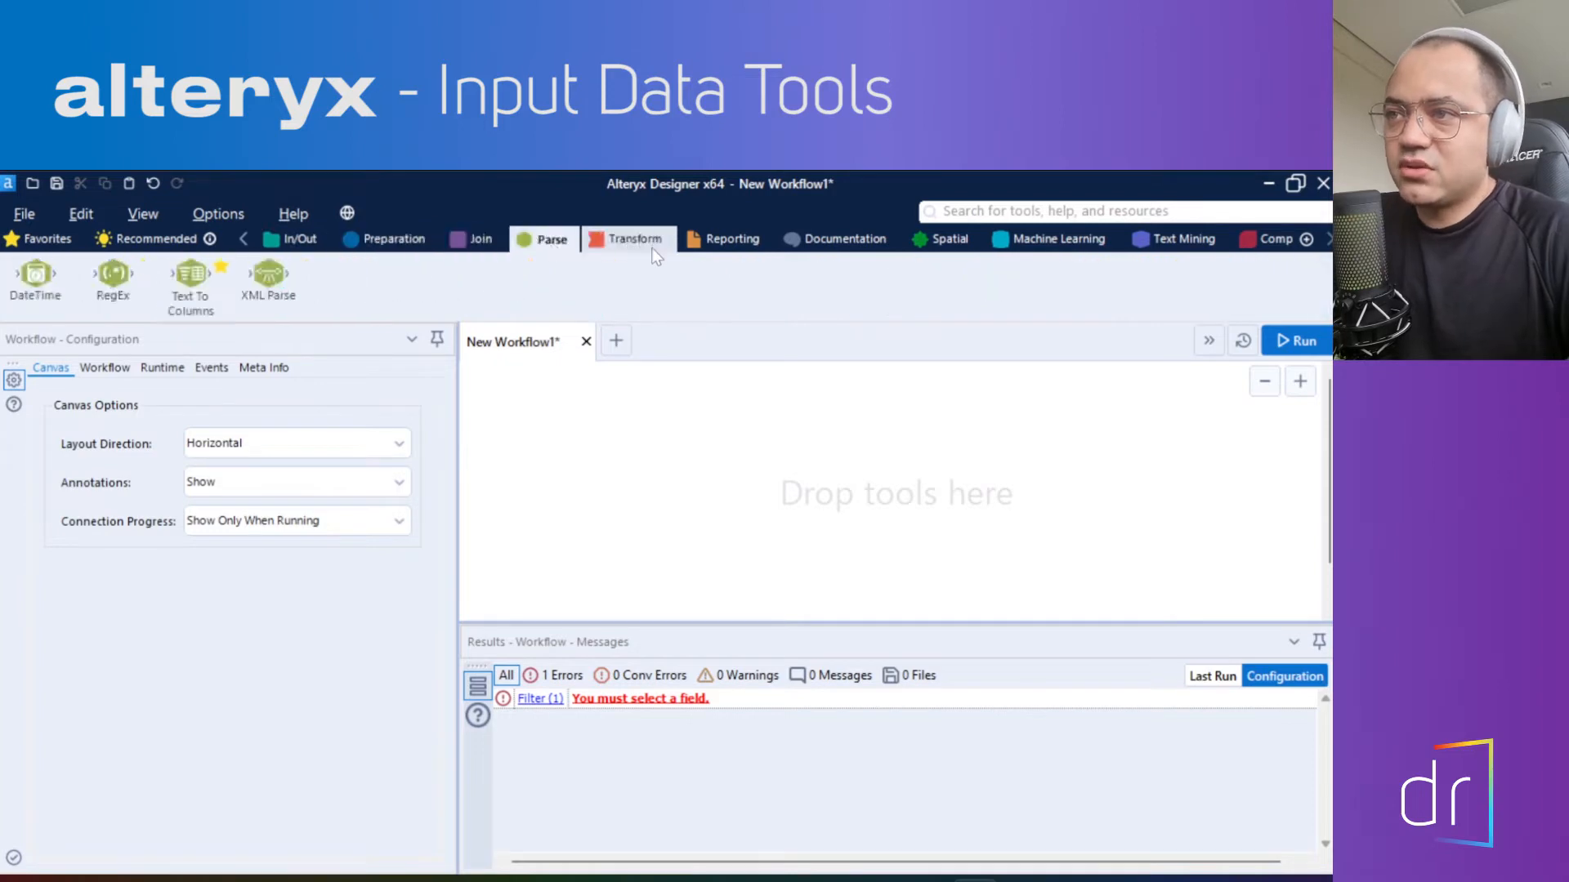
left_click(666, 243)
left_click(730, 240)
left_click(842, 243)
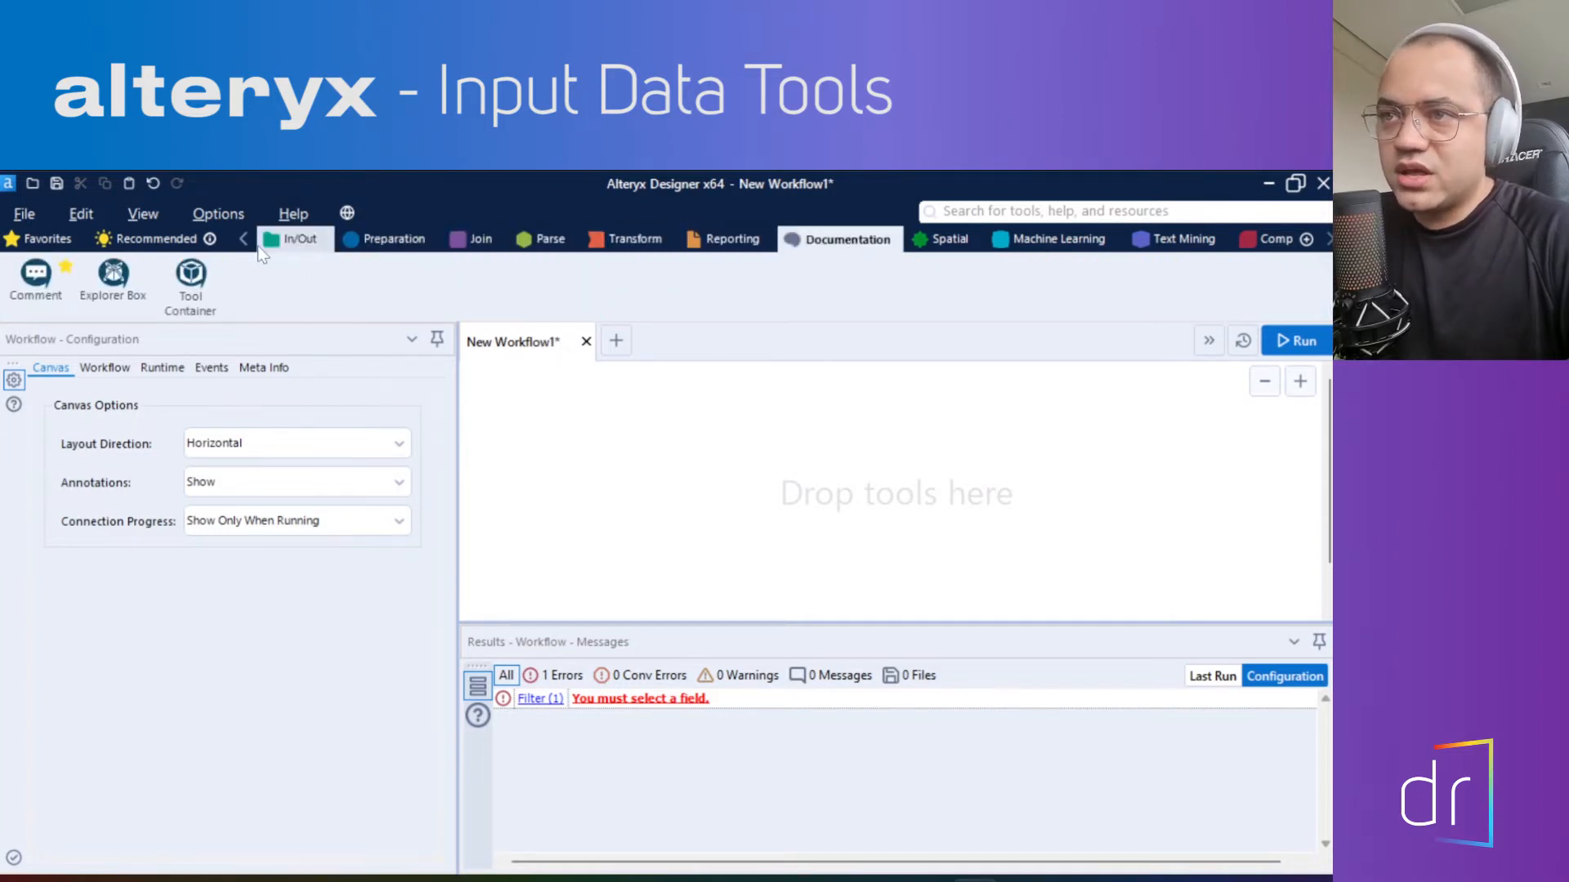
Browse the tools of the In/Out, Preparation, Join, Parse, Reporting, Documentation and Spatial categories and return to In/Out
left_click(302, 243)
left_click(384, 240)
left_click(480, 240)
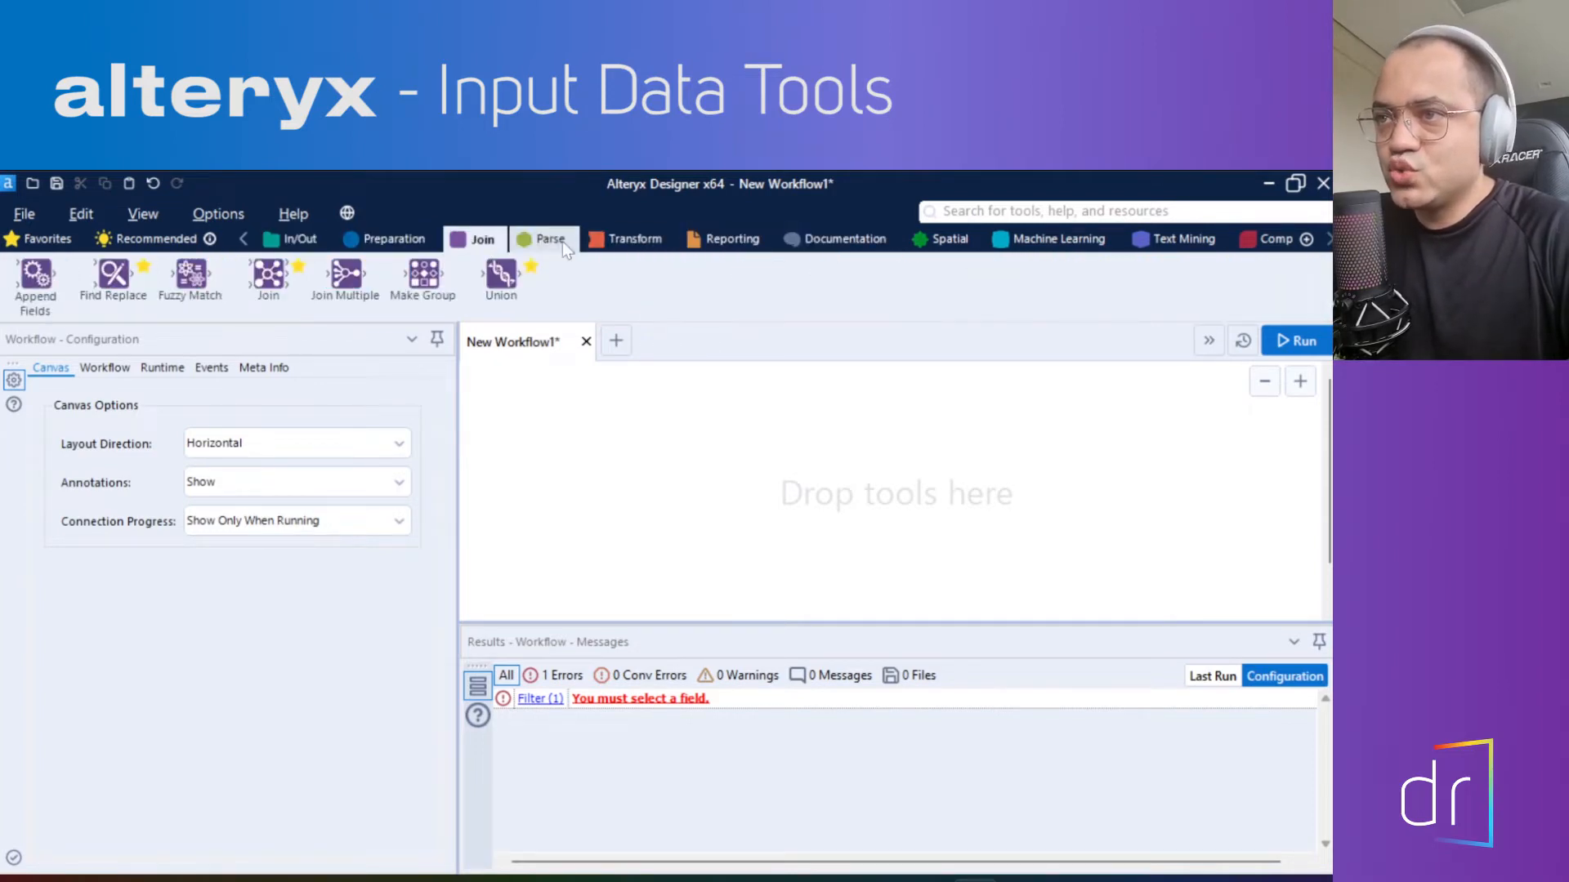
left_click(548, 240)
left_click(730, 240)
left_click(811, 245)
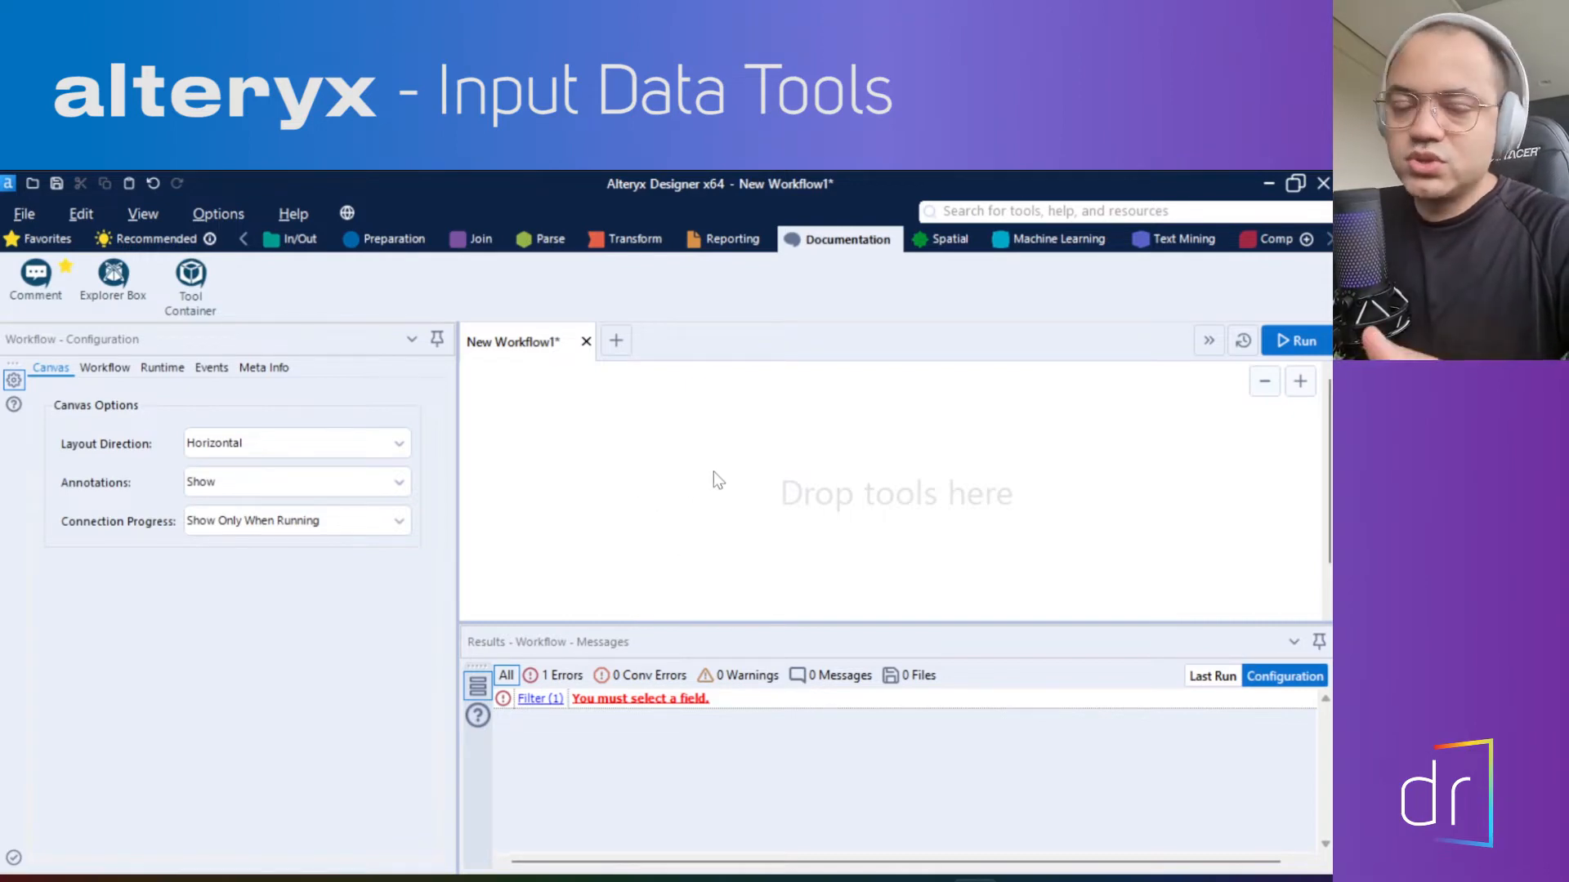
left_click(952, 241)
left_click(292, 243)
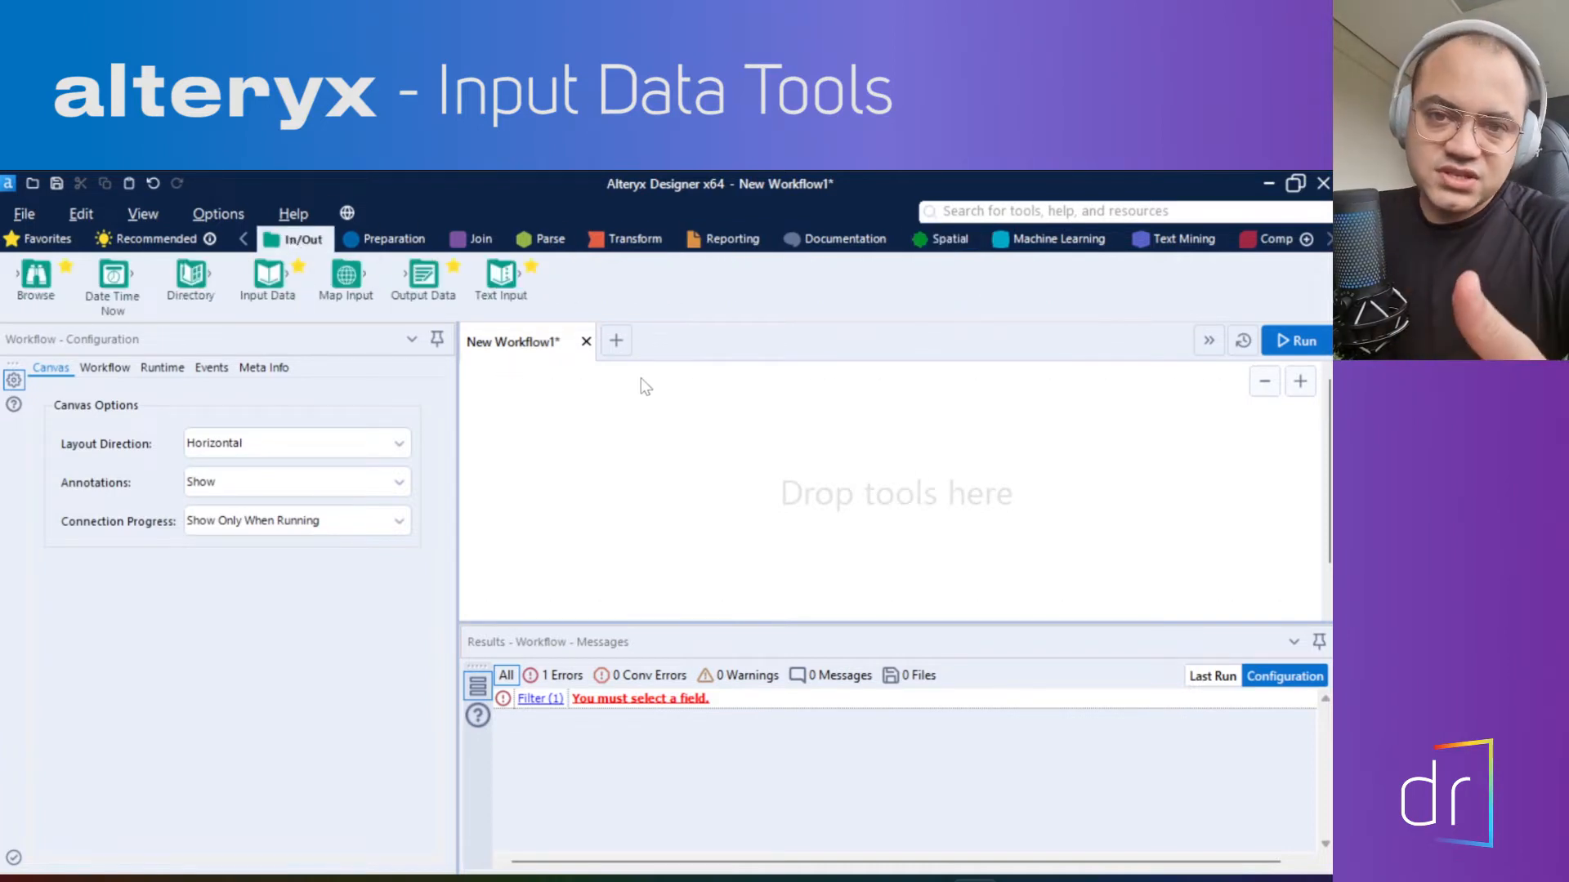
Look through the Preparation, Join, Parse and Transform categories, ending with the Reporting tools
left_click(388, 239)
left_click(490, 240)
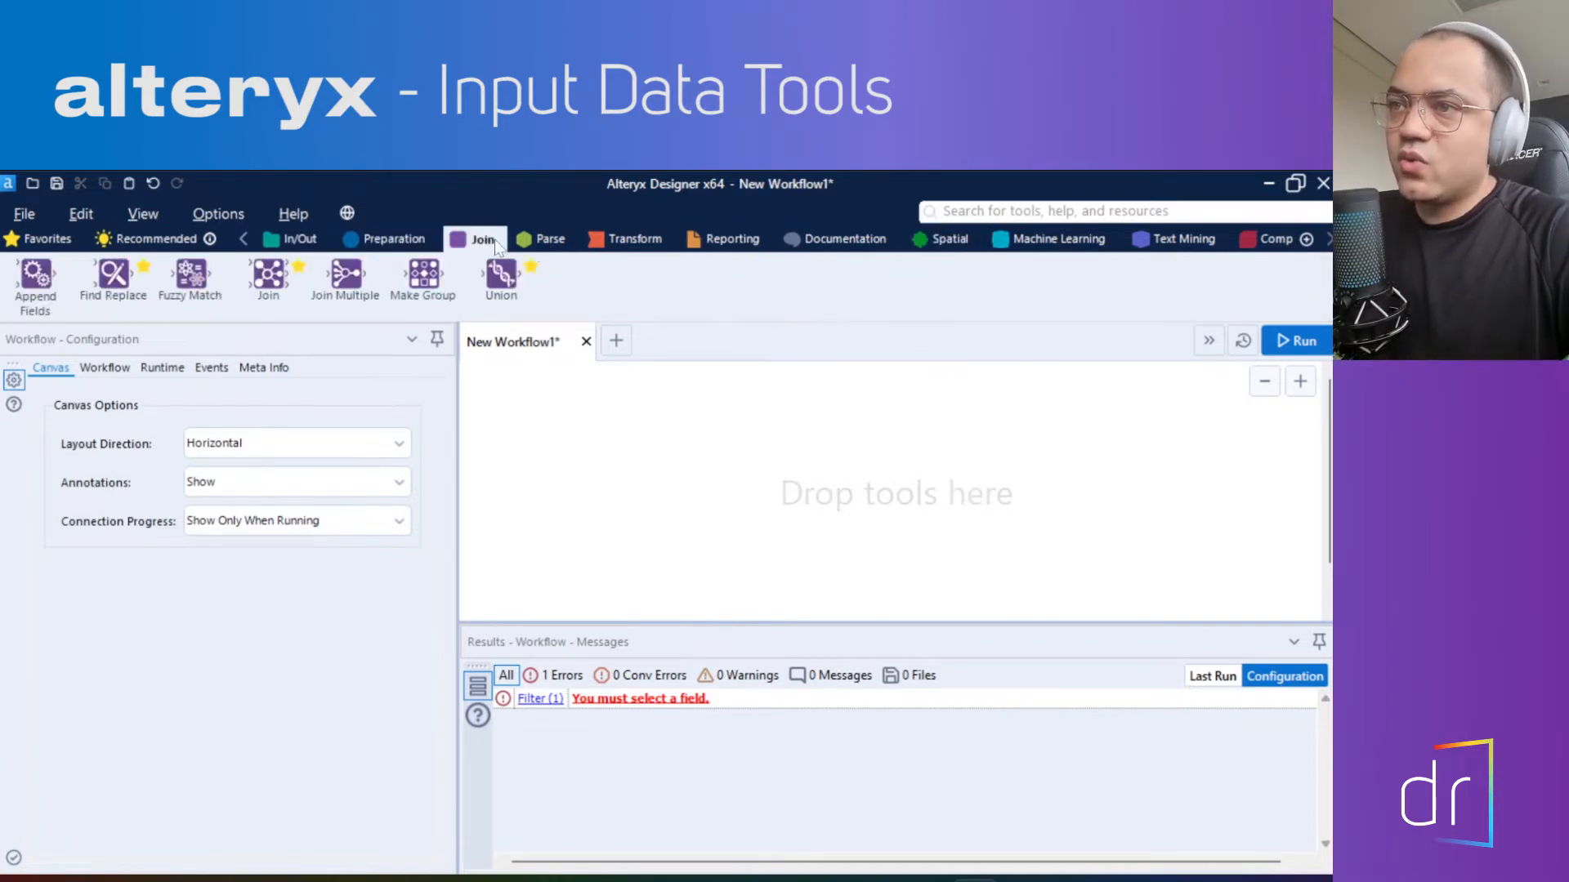
left_click(550, 239)
left_click(634, 238)
left_click(732, 238)
left_click_drag(111, 277, 98, 280)
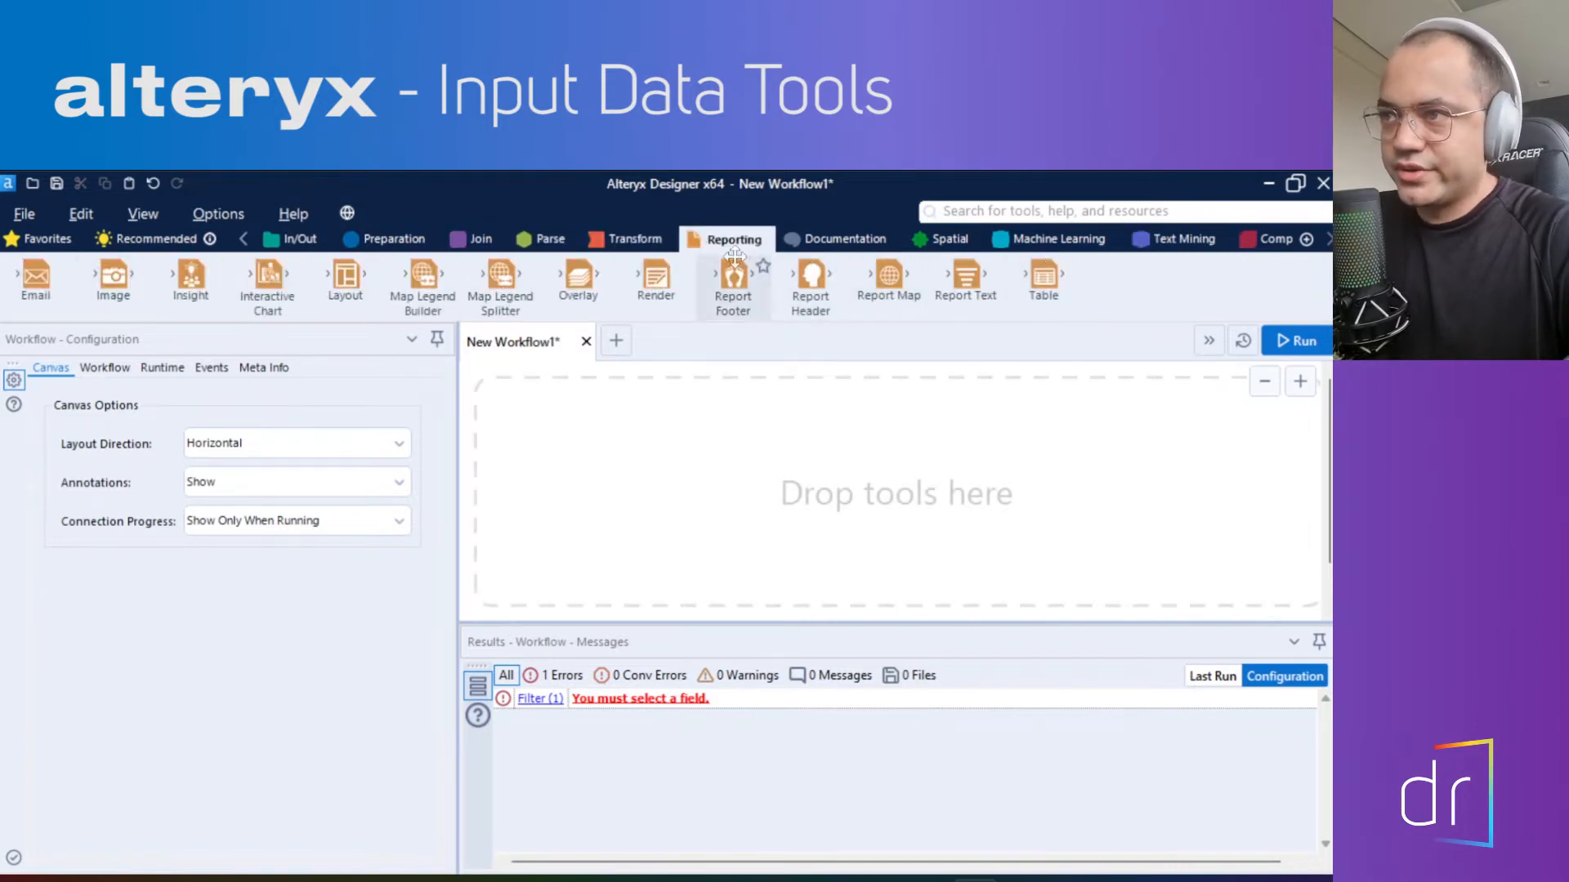
left_click_drag(734, 257, 732, 260)
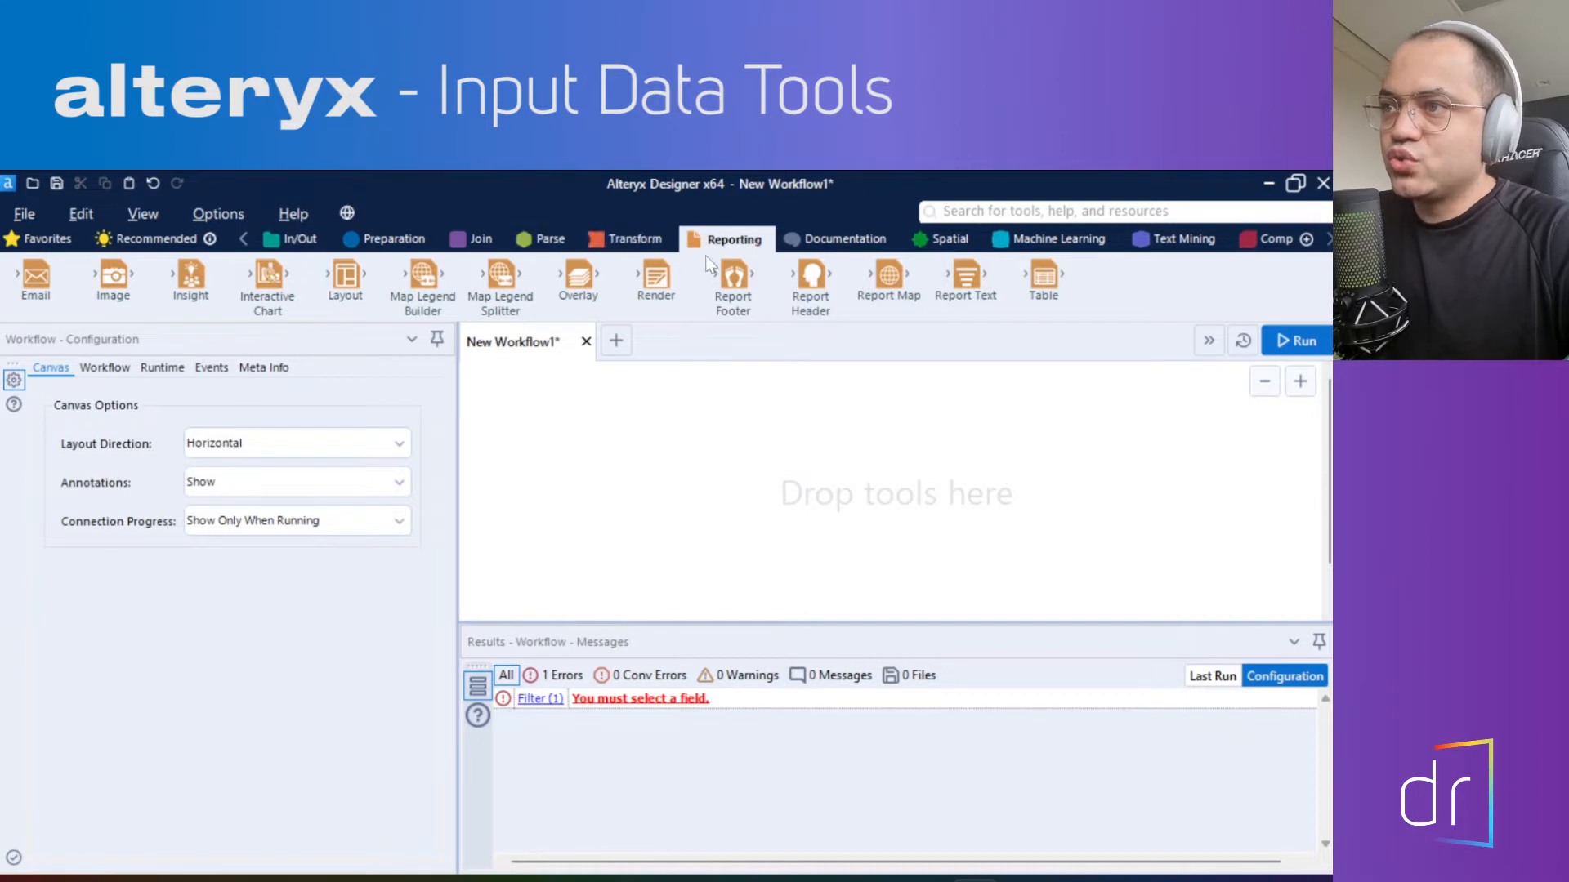
Search the tools, help and community resources for "filter" and look over the results
left_click(997, 213)
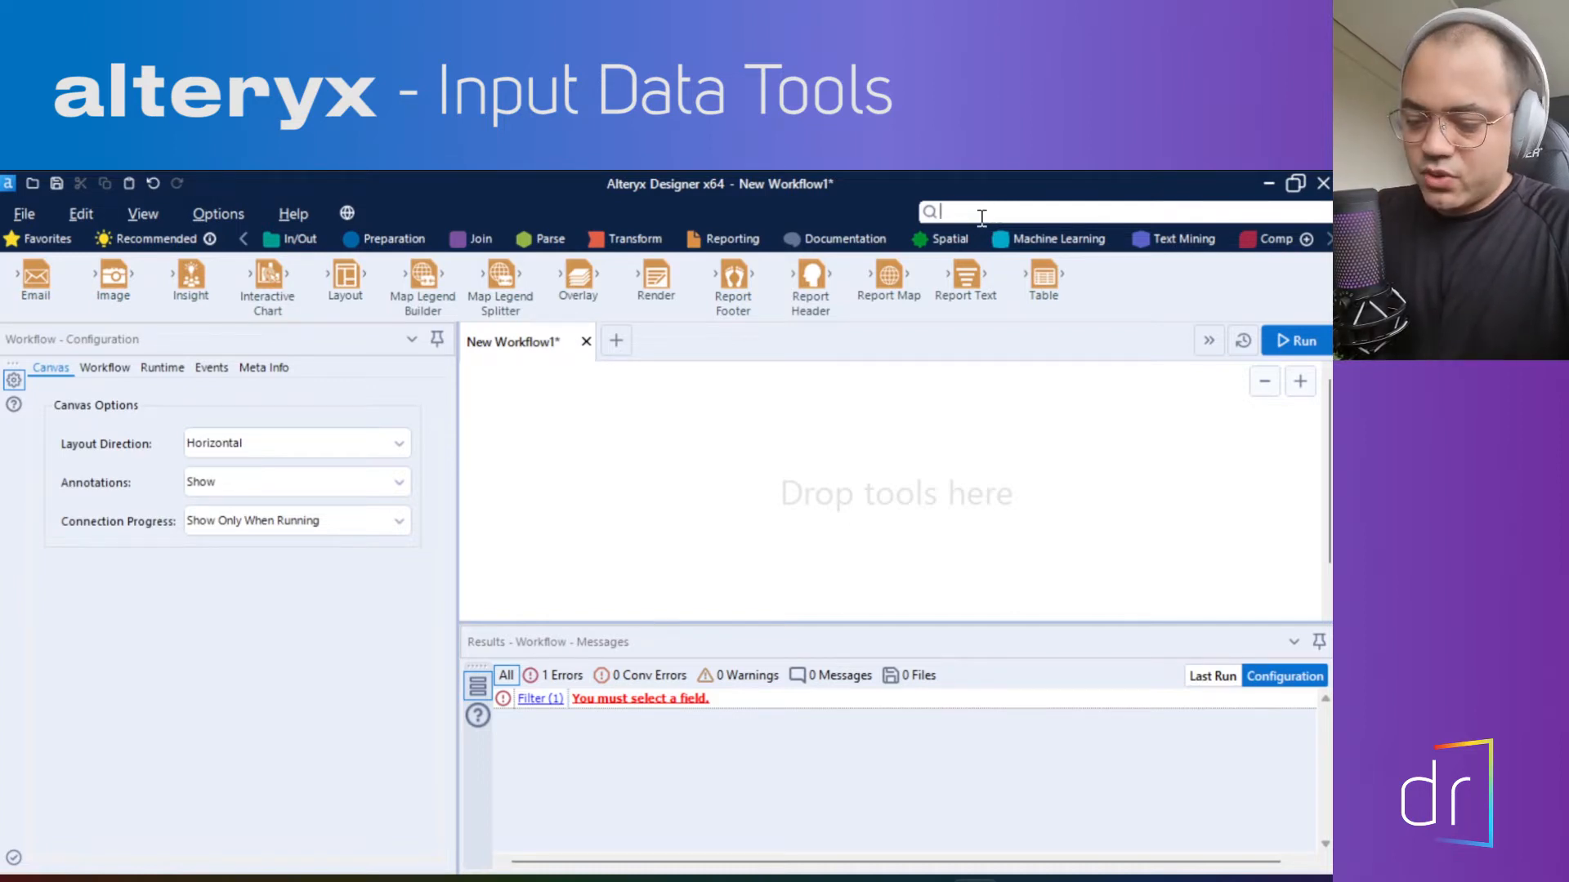
type("filter")
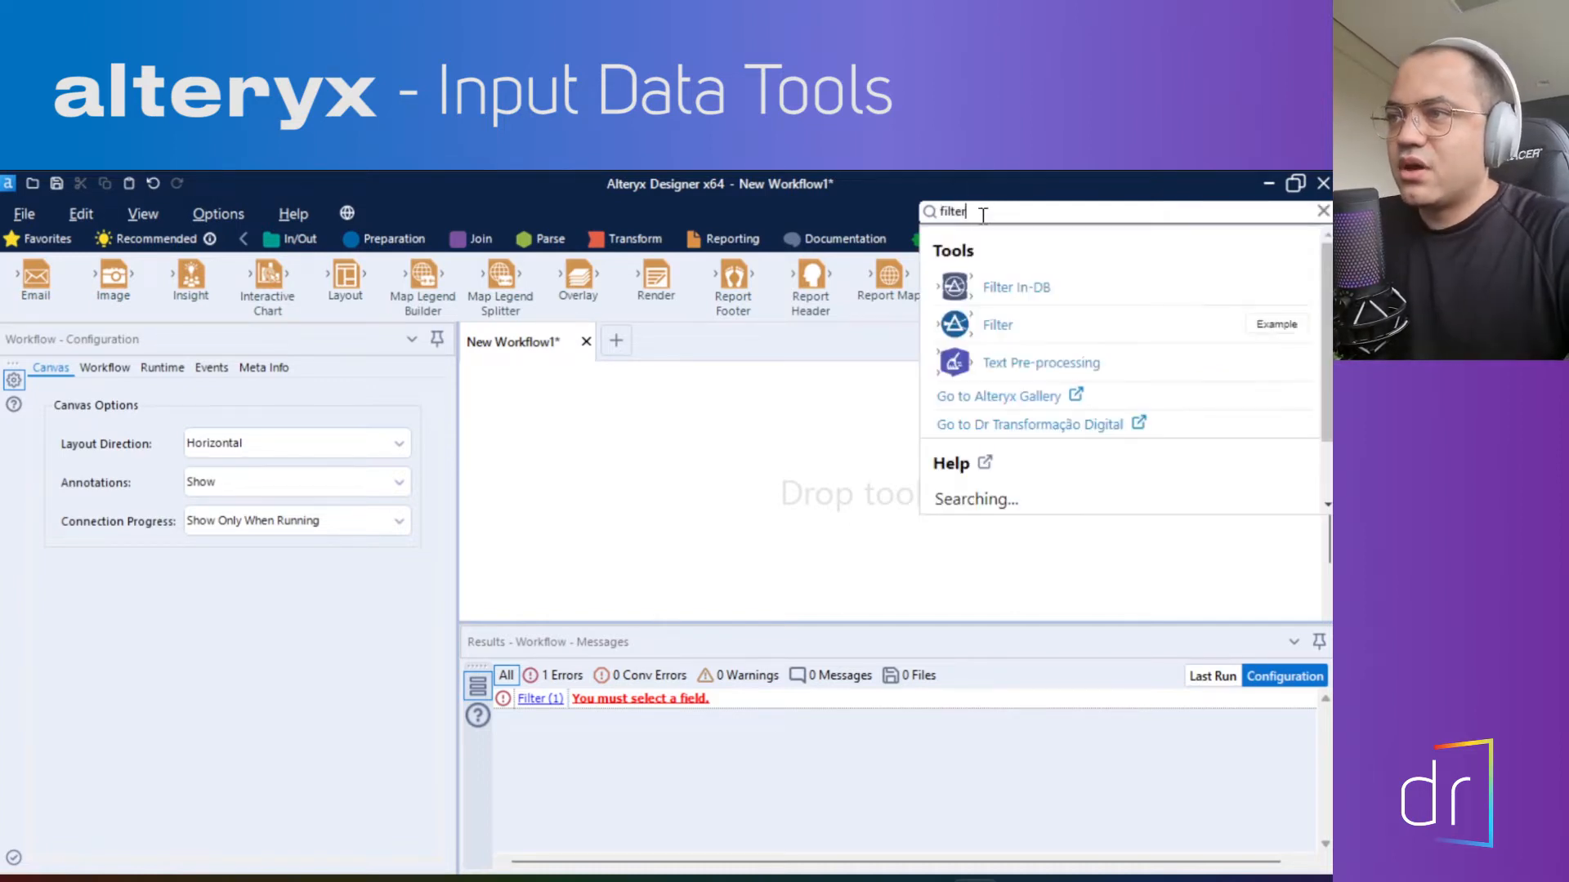
double_click(962, 214)
type("fi")
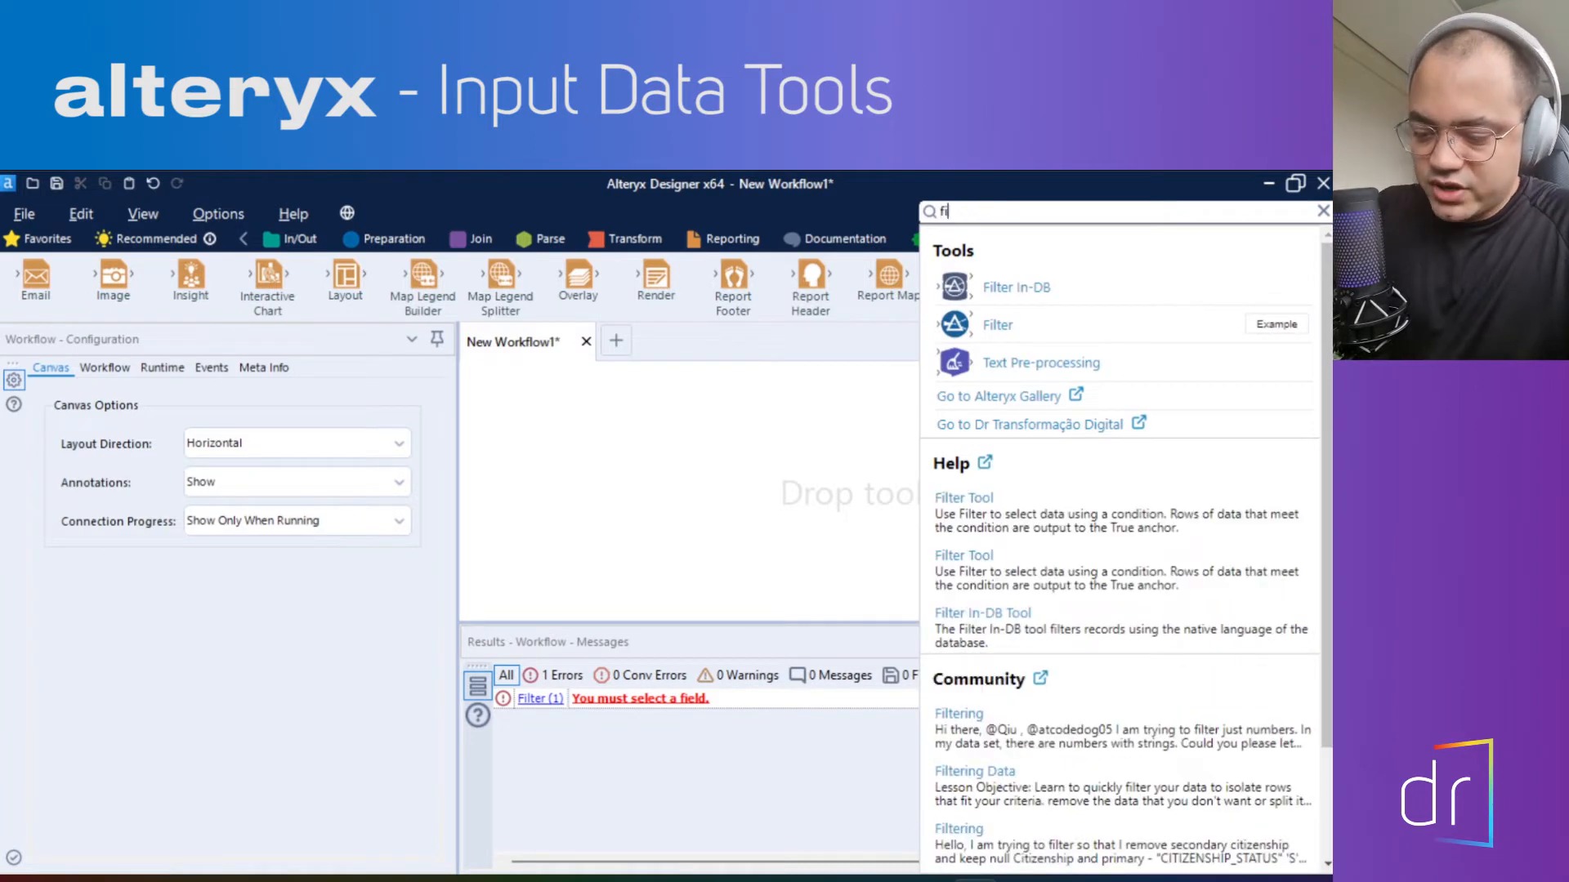
type("lter")
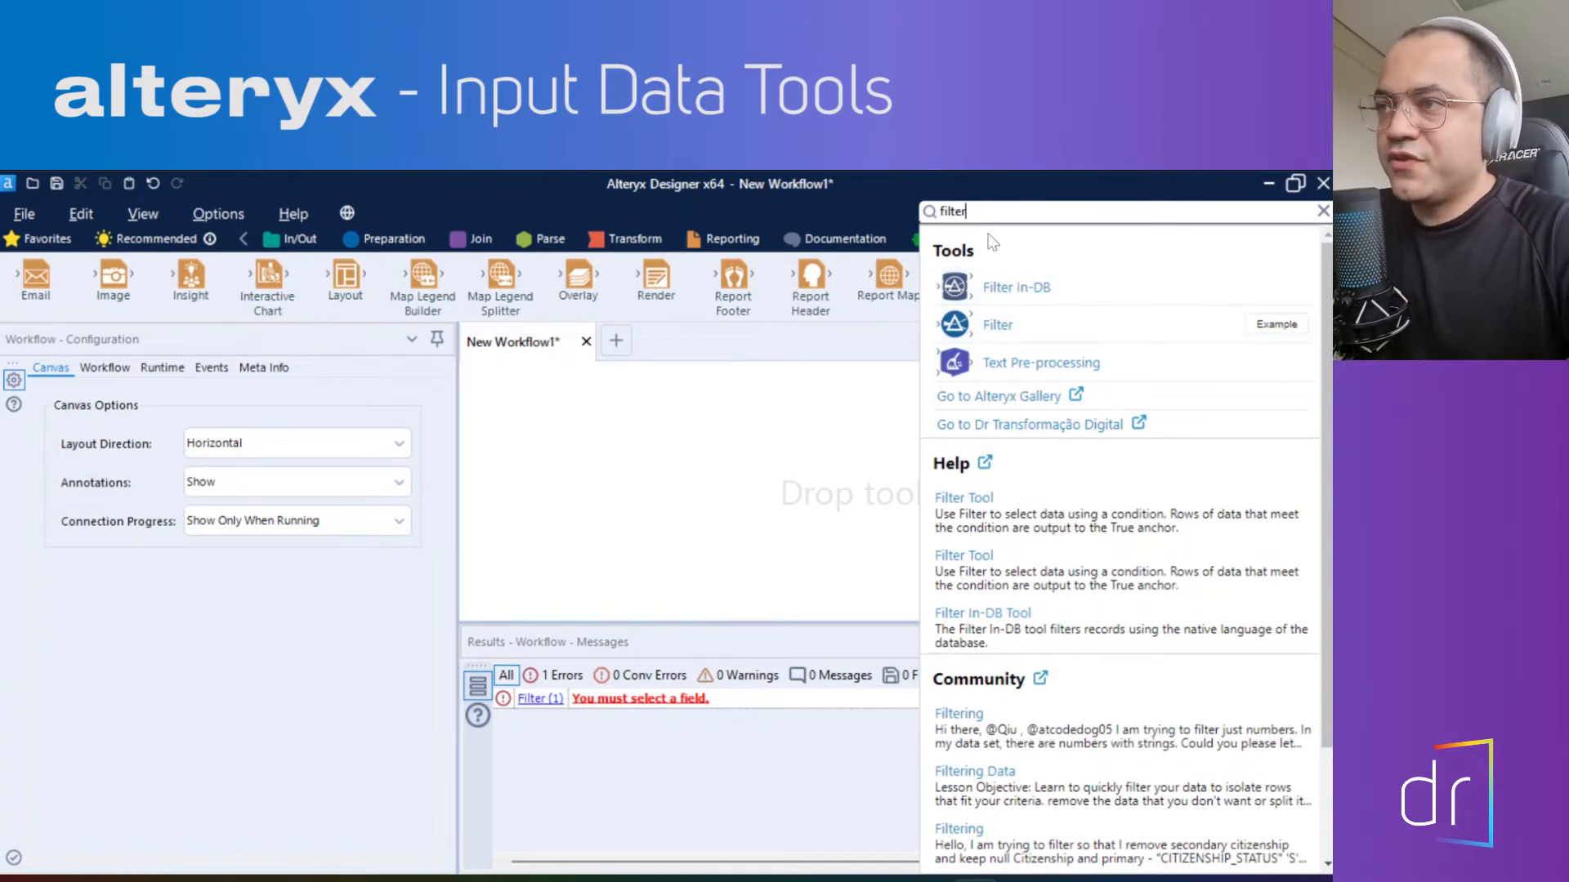
left_click_drag(979, 214, 944, 210)
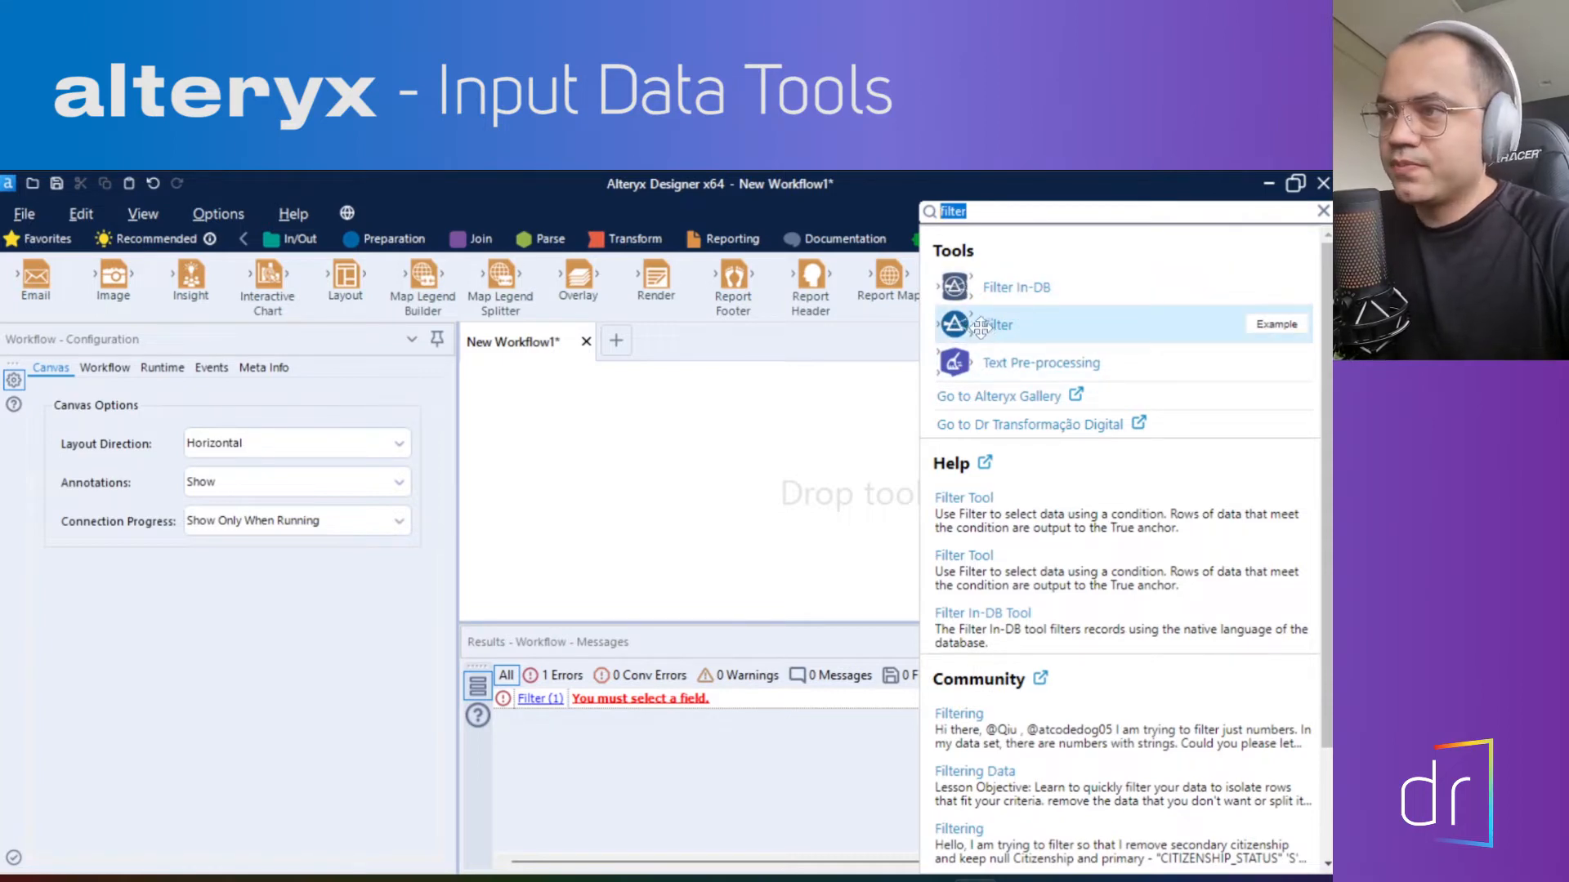
left_click(820, 336)
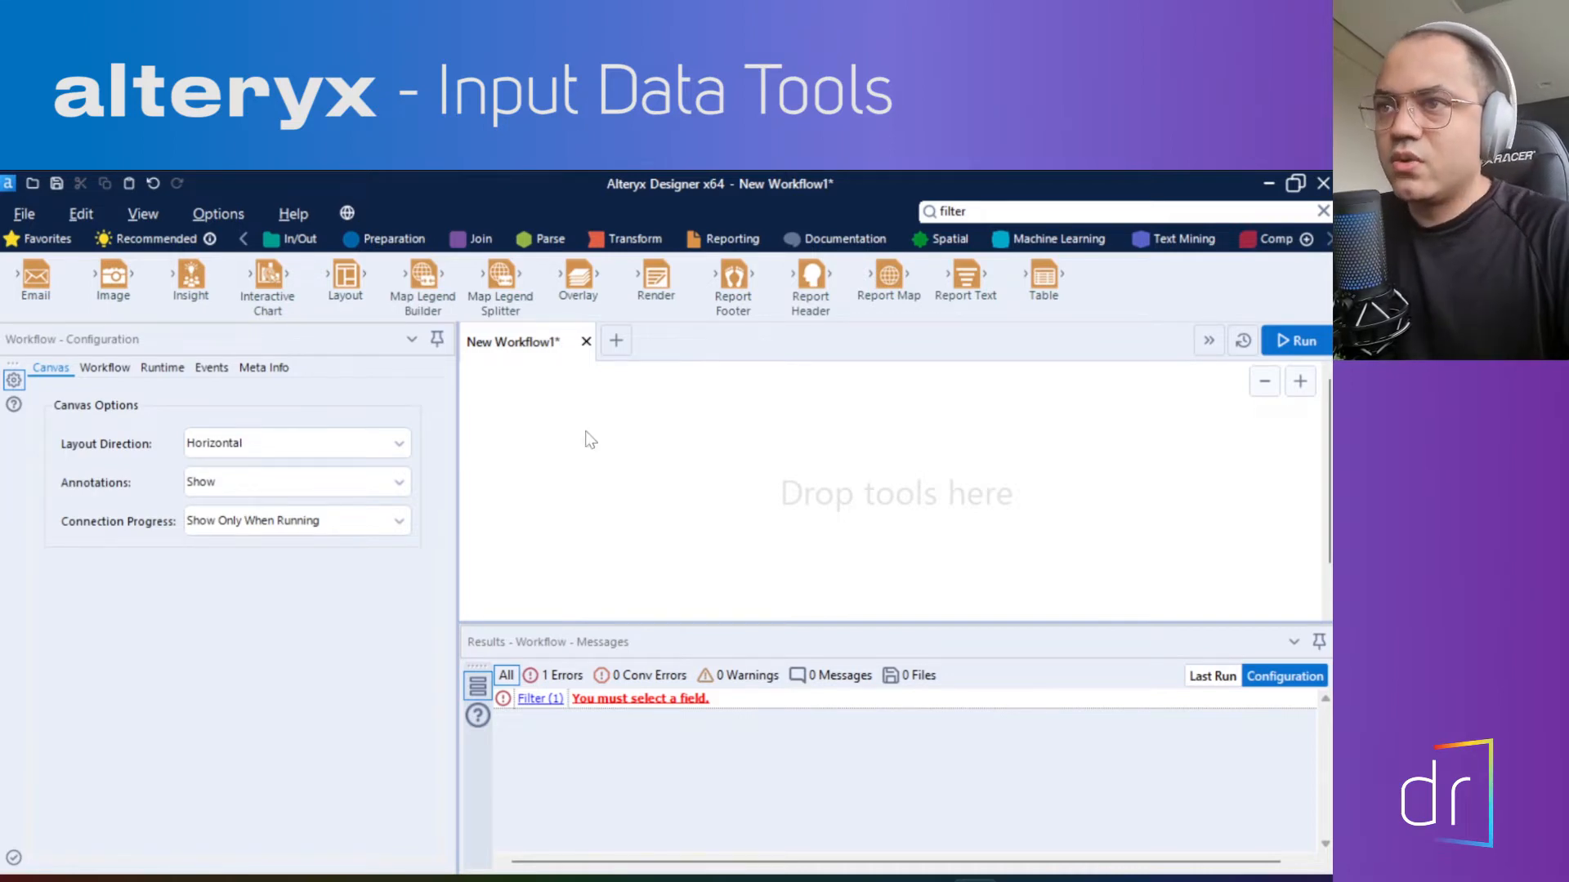
left_click_drag(422, 275, 453, 256)
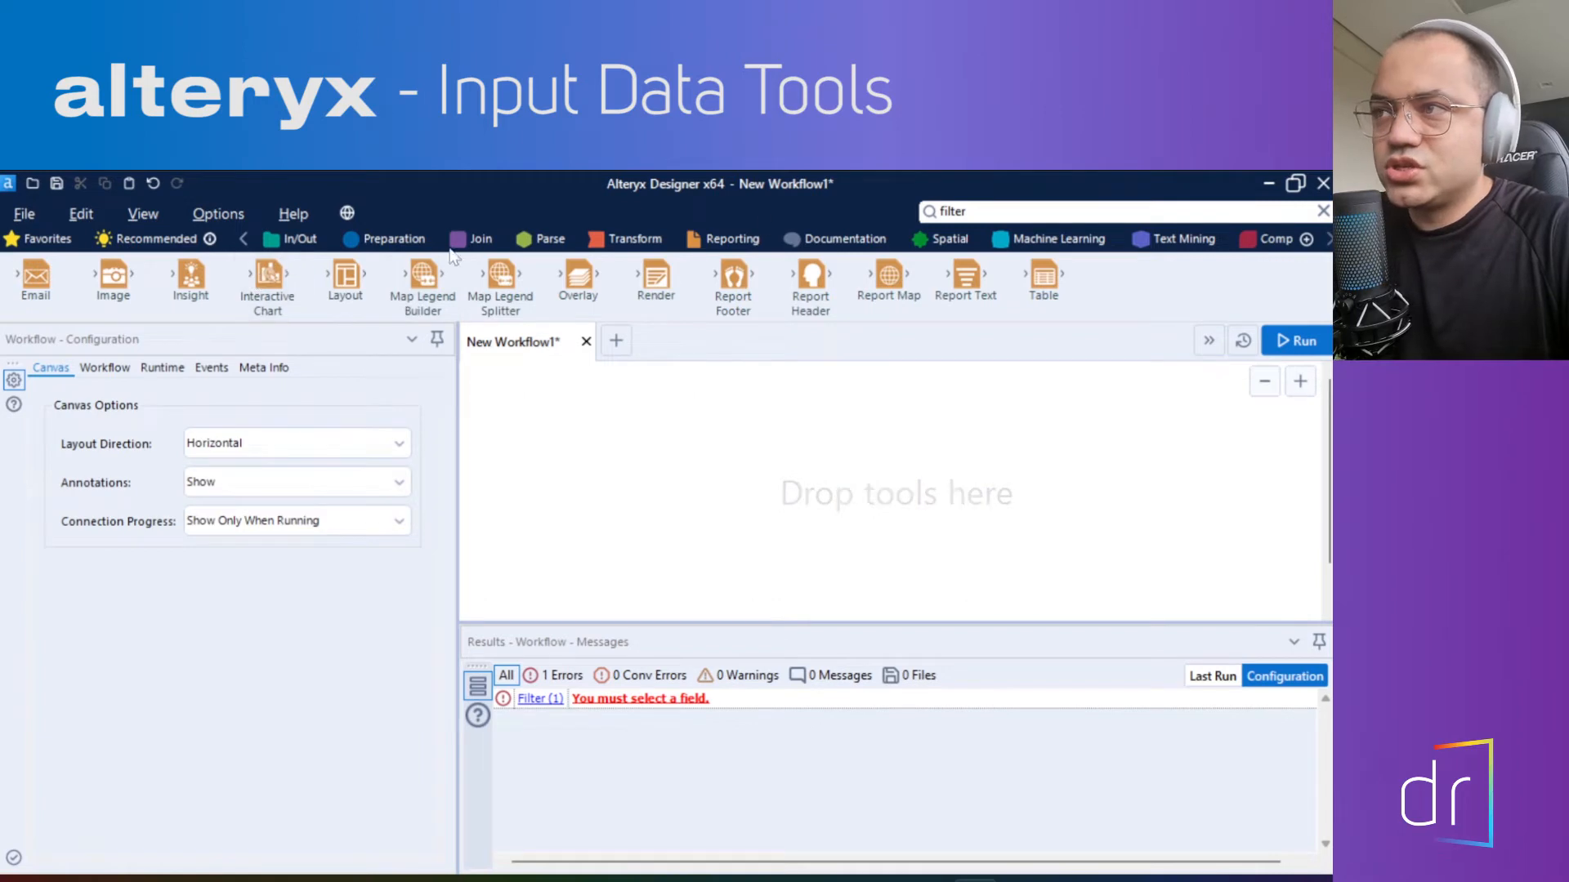
left_click(961, 213)
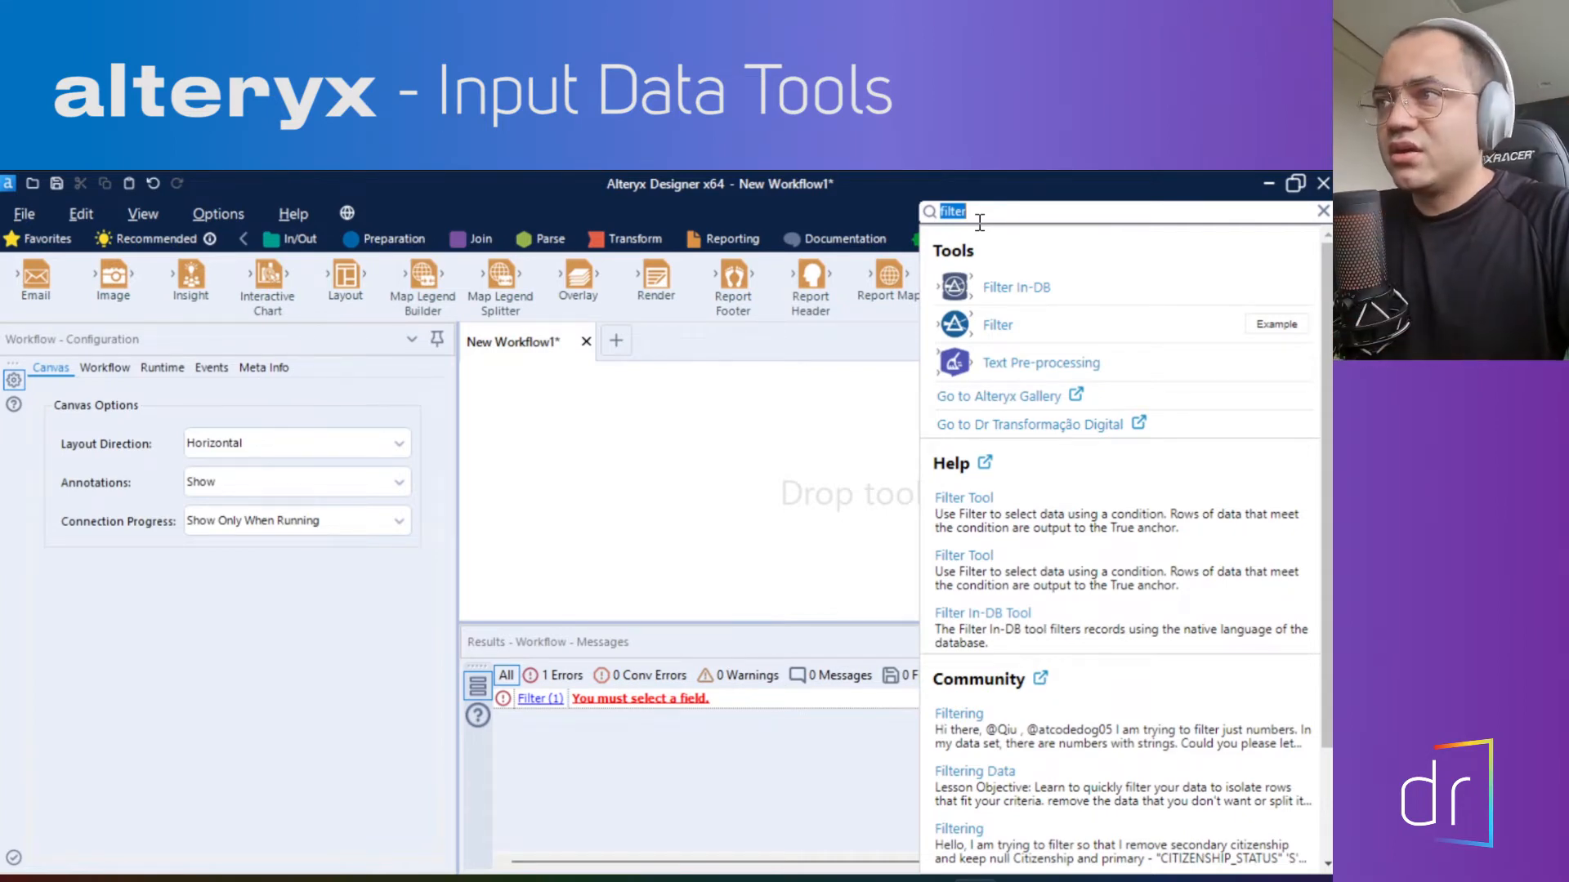
left_click(848, 390)
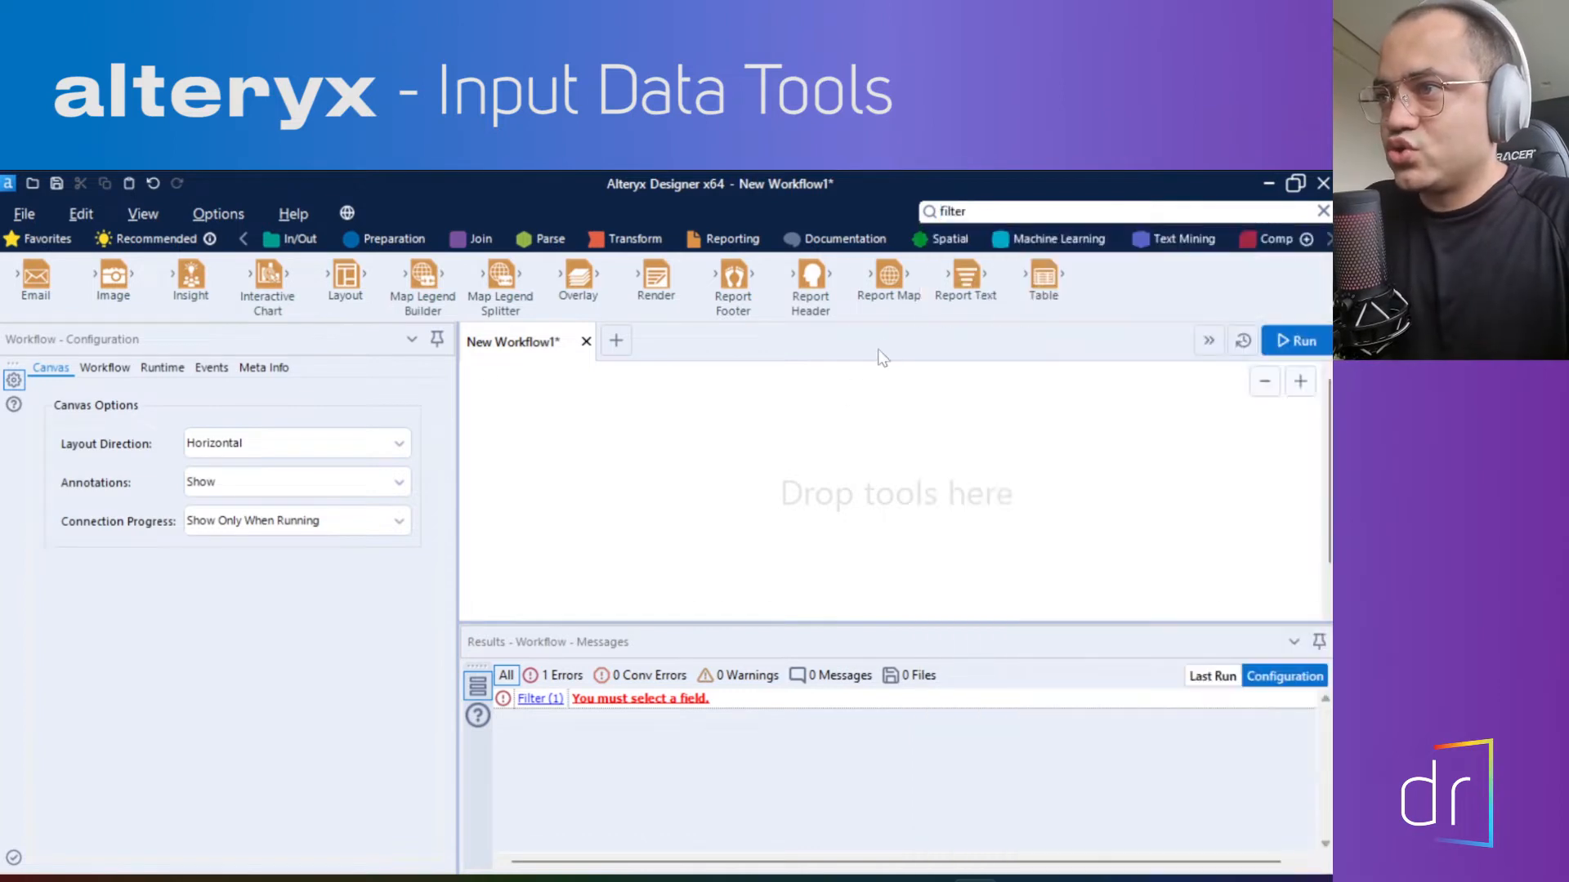
Search for "input" and open the example workflow of the Input Data tool
left_click(959, 210)
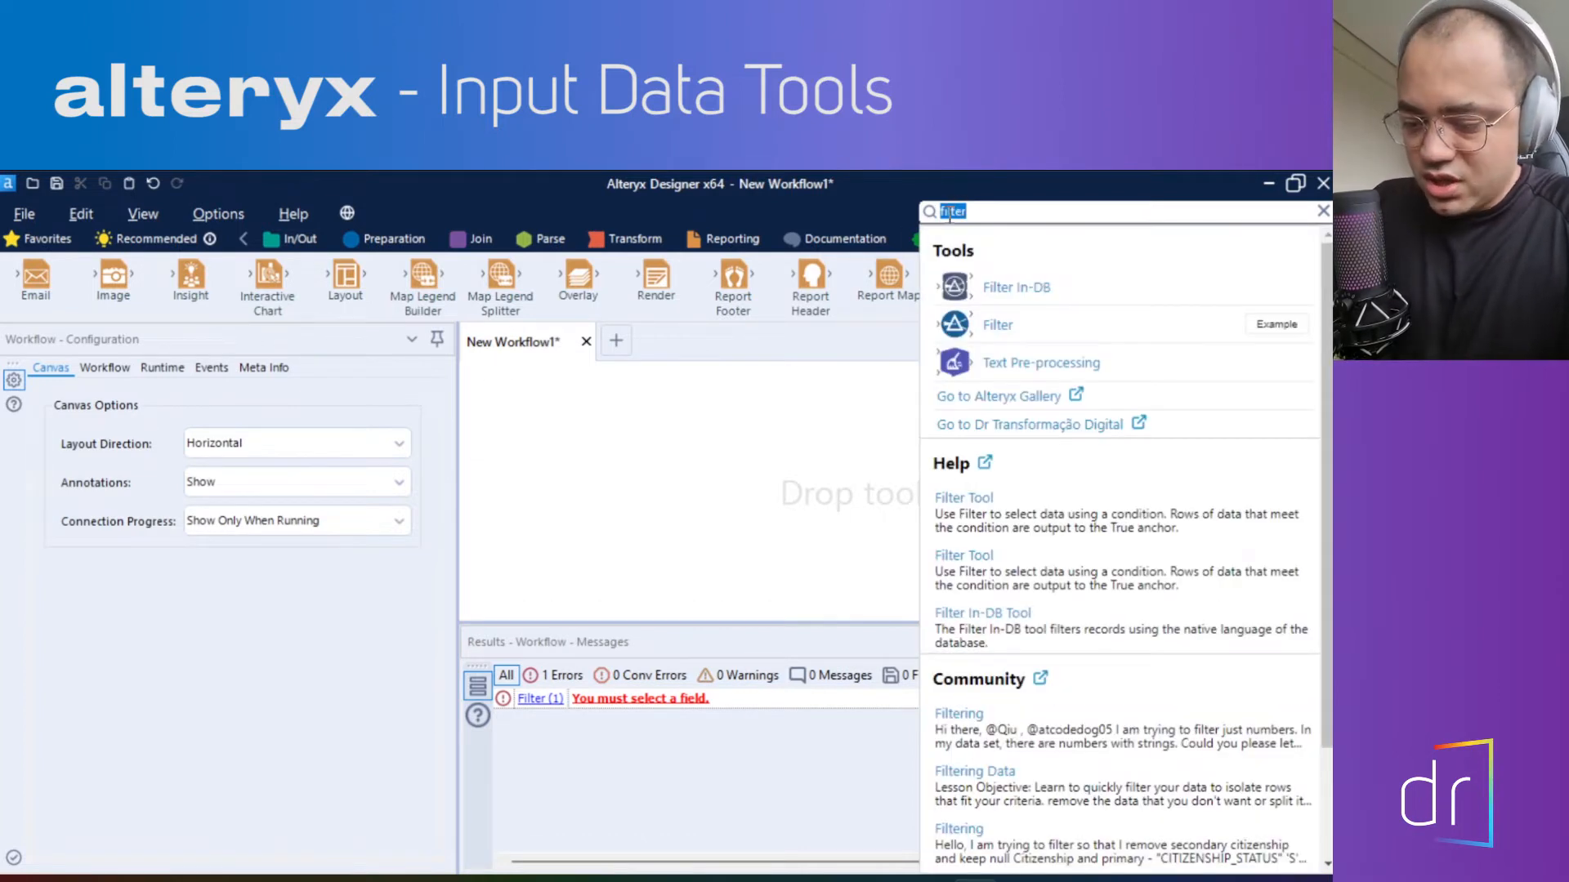
type("input")
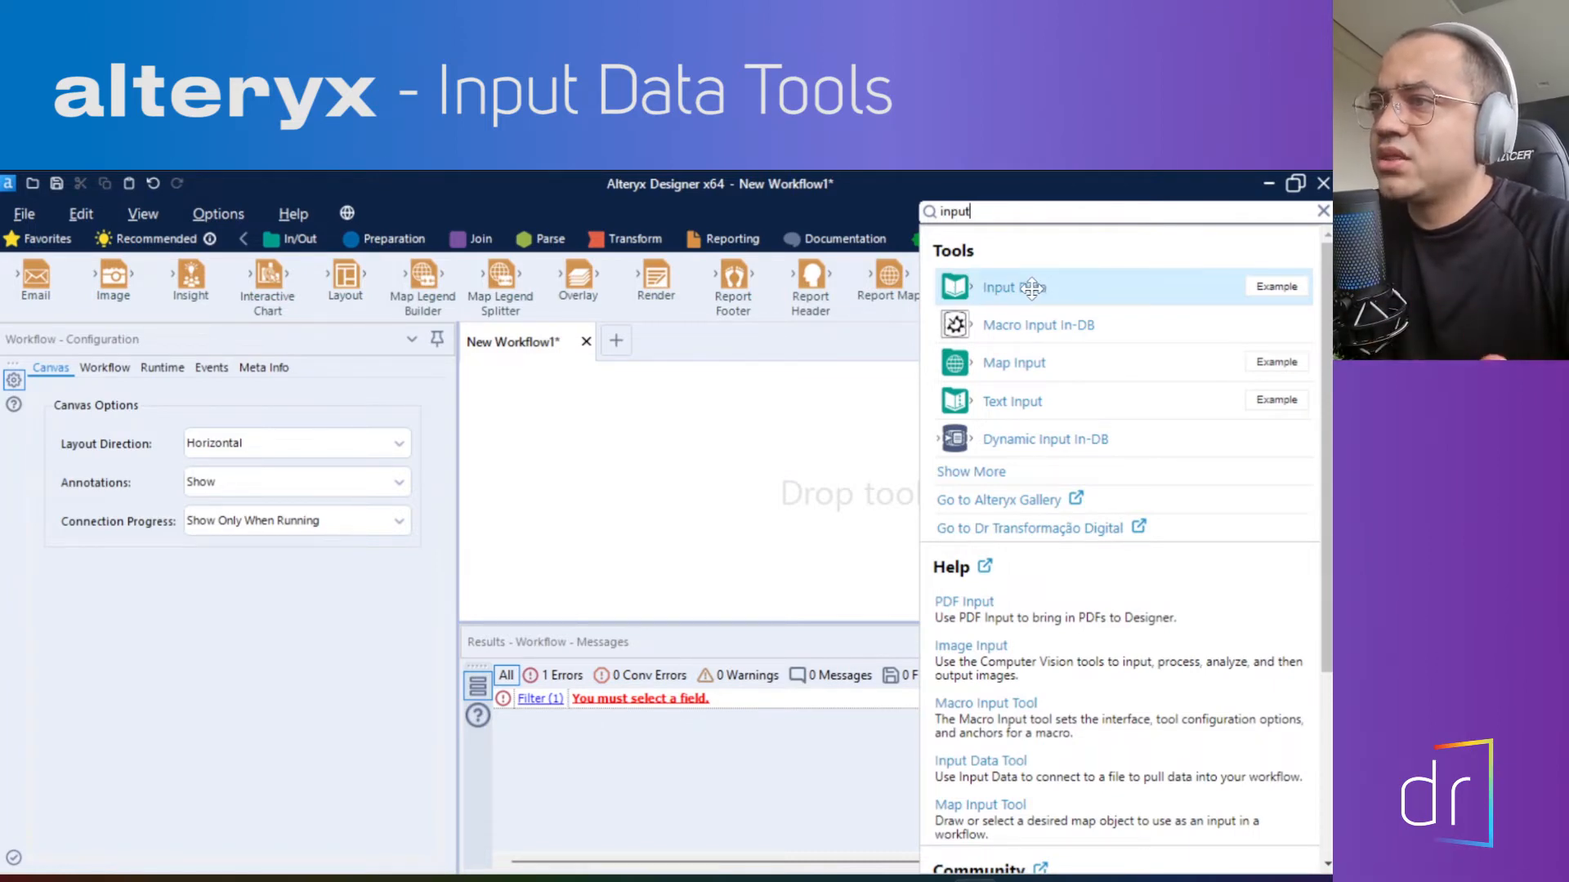
left_click(1277, 288)
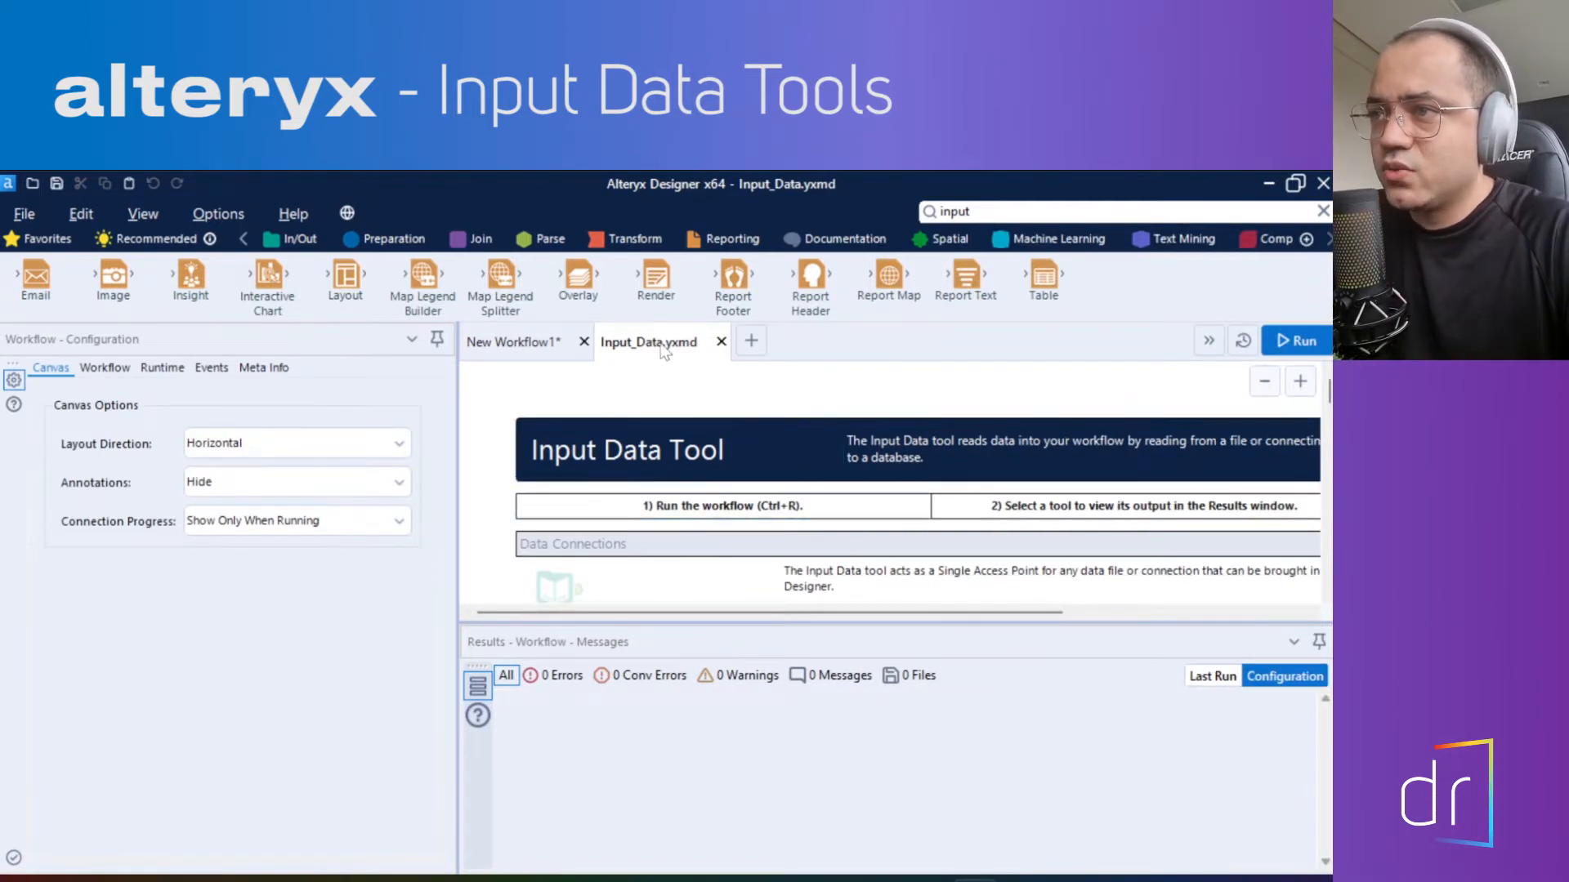
Examine the example's data connection notes and its Excel tools for sheet selection, starting line number, record limit and data range
scroll(813, 466, "down", 1)
left_click(560, 506)
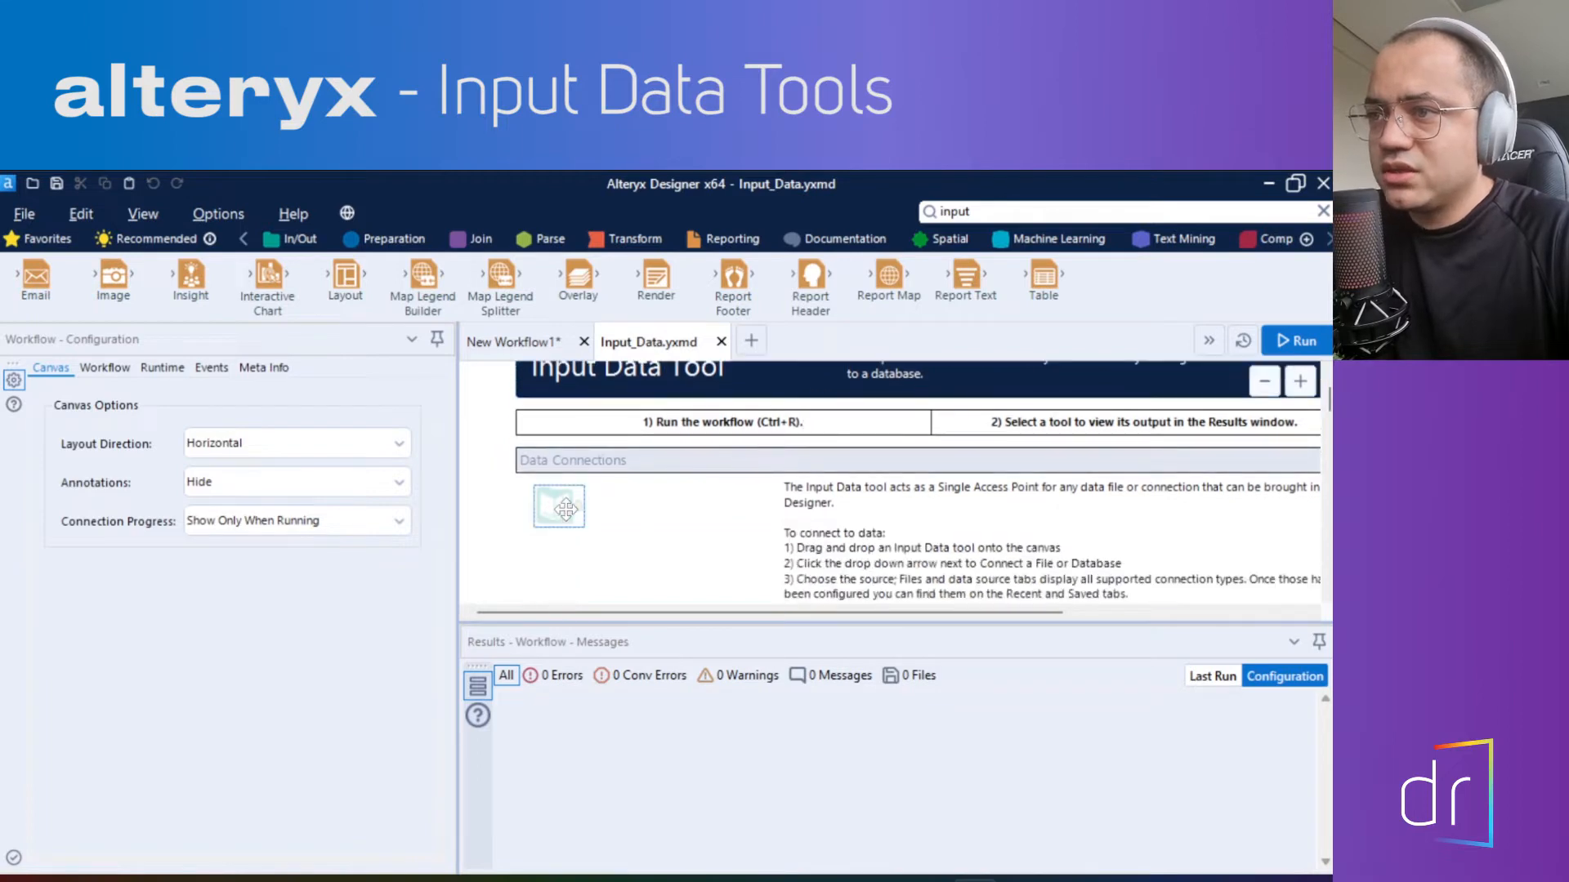
scroll(847, 510, "down", 2)
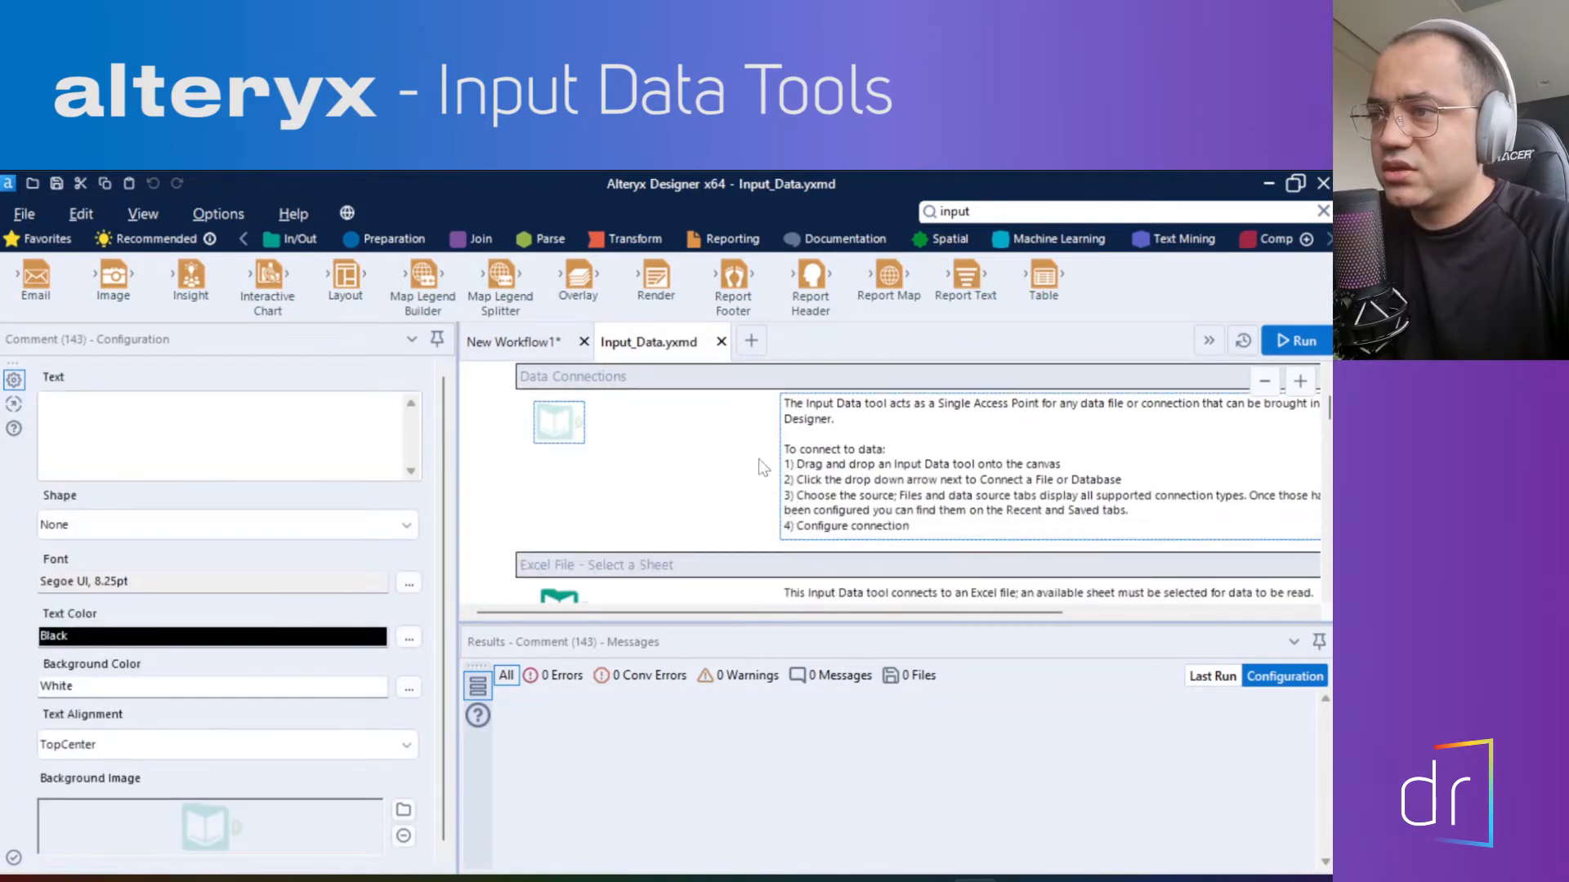
left_click(559, 566)
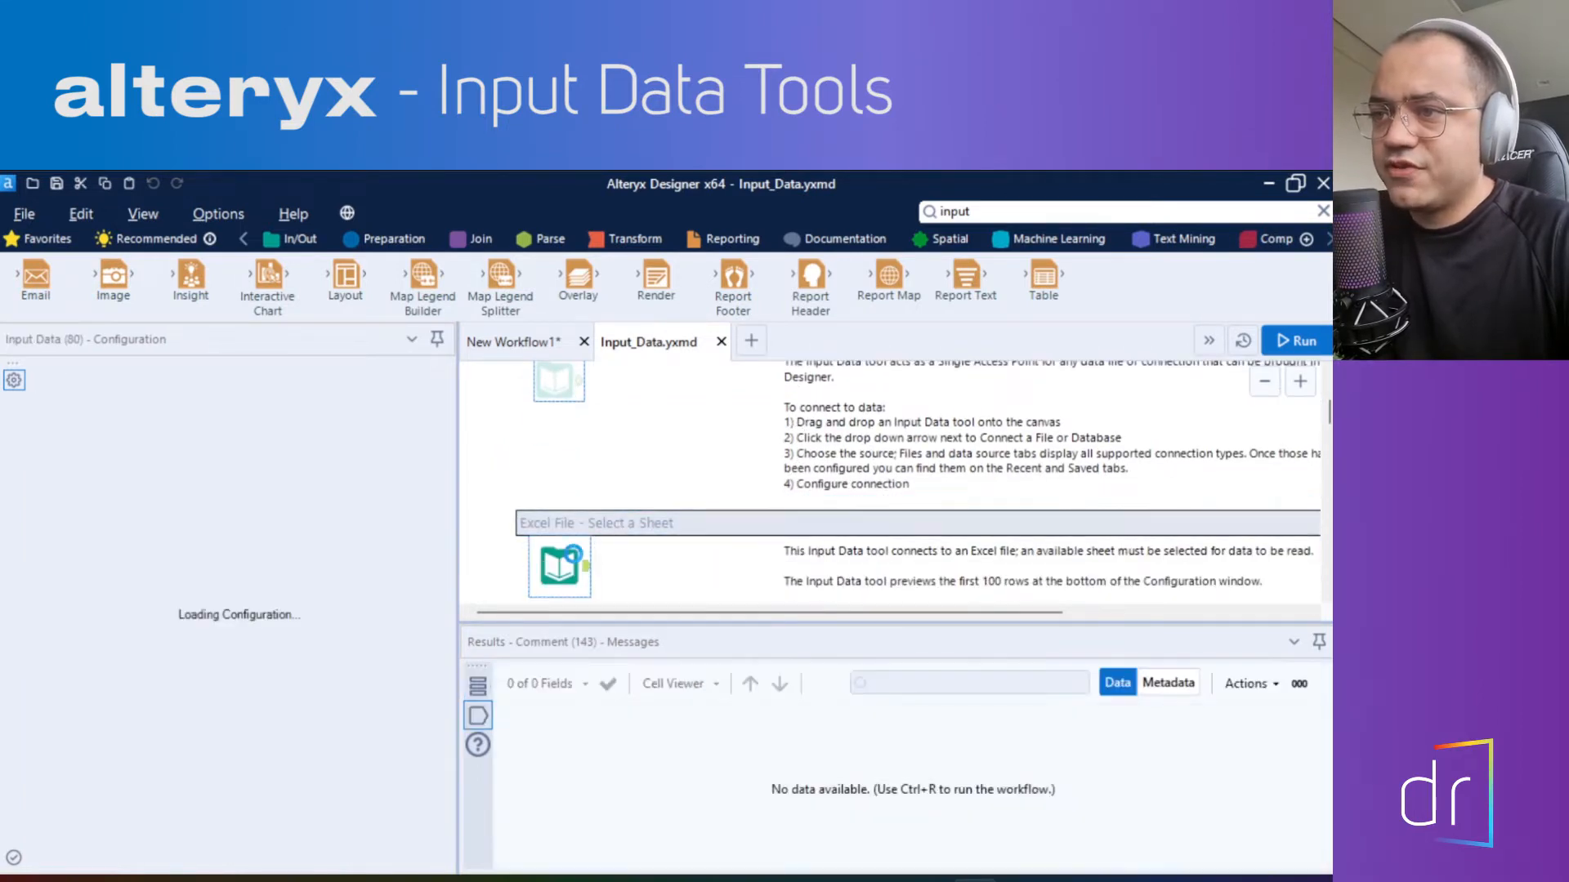
scroll(645, 527, "down", 2)
left_click(563, 500)
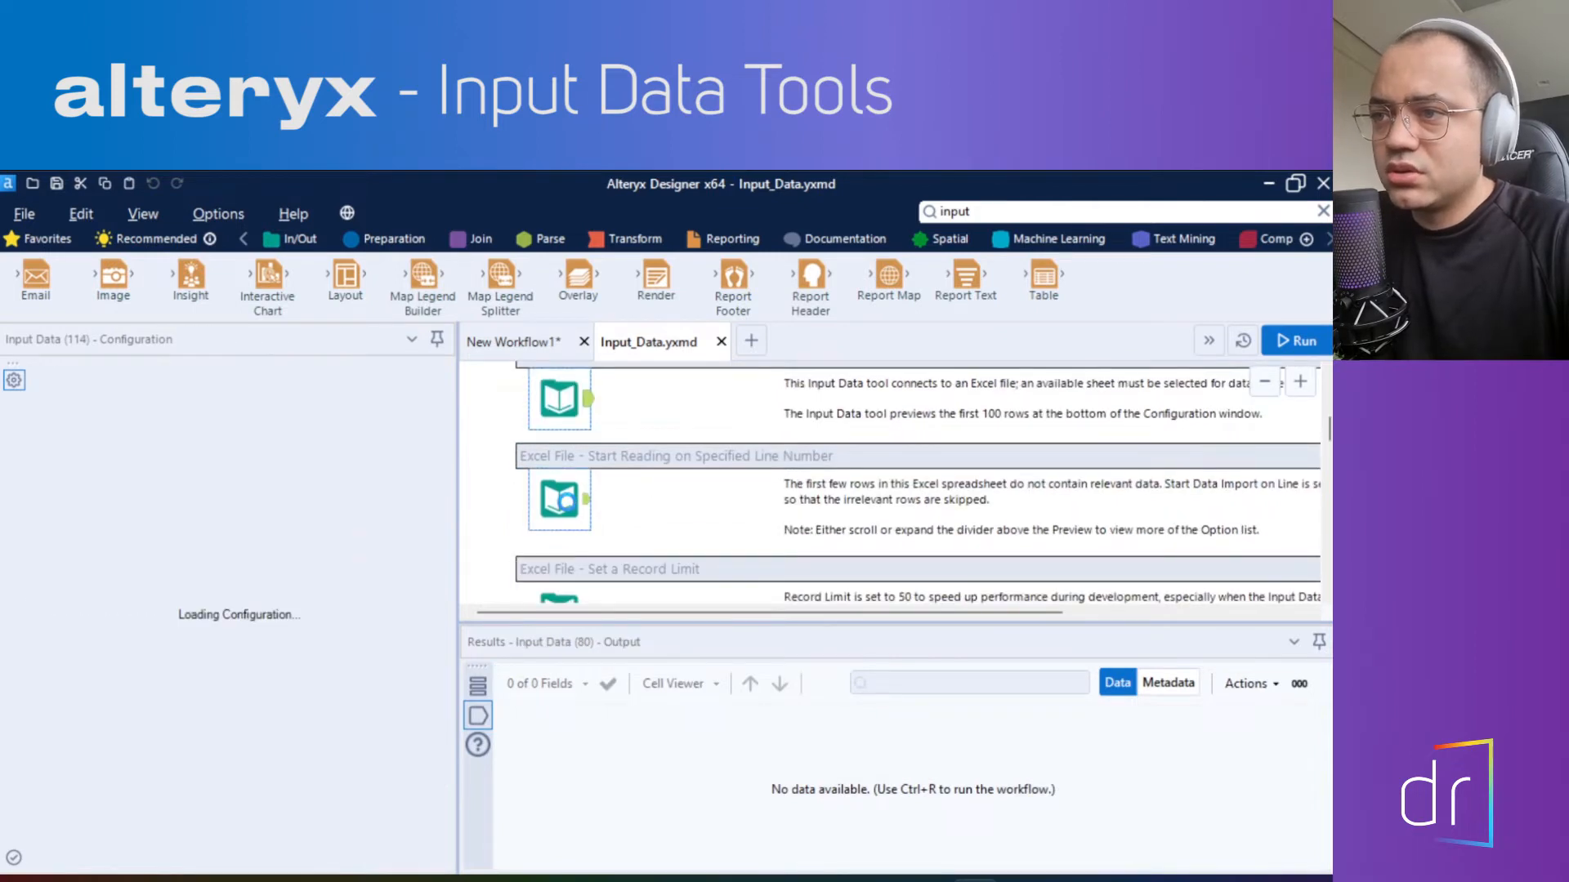
scroll(566, 503, "down", 1)
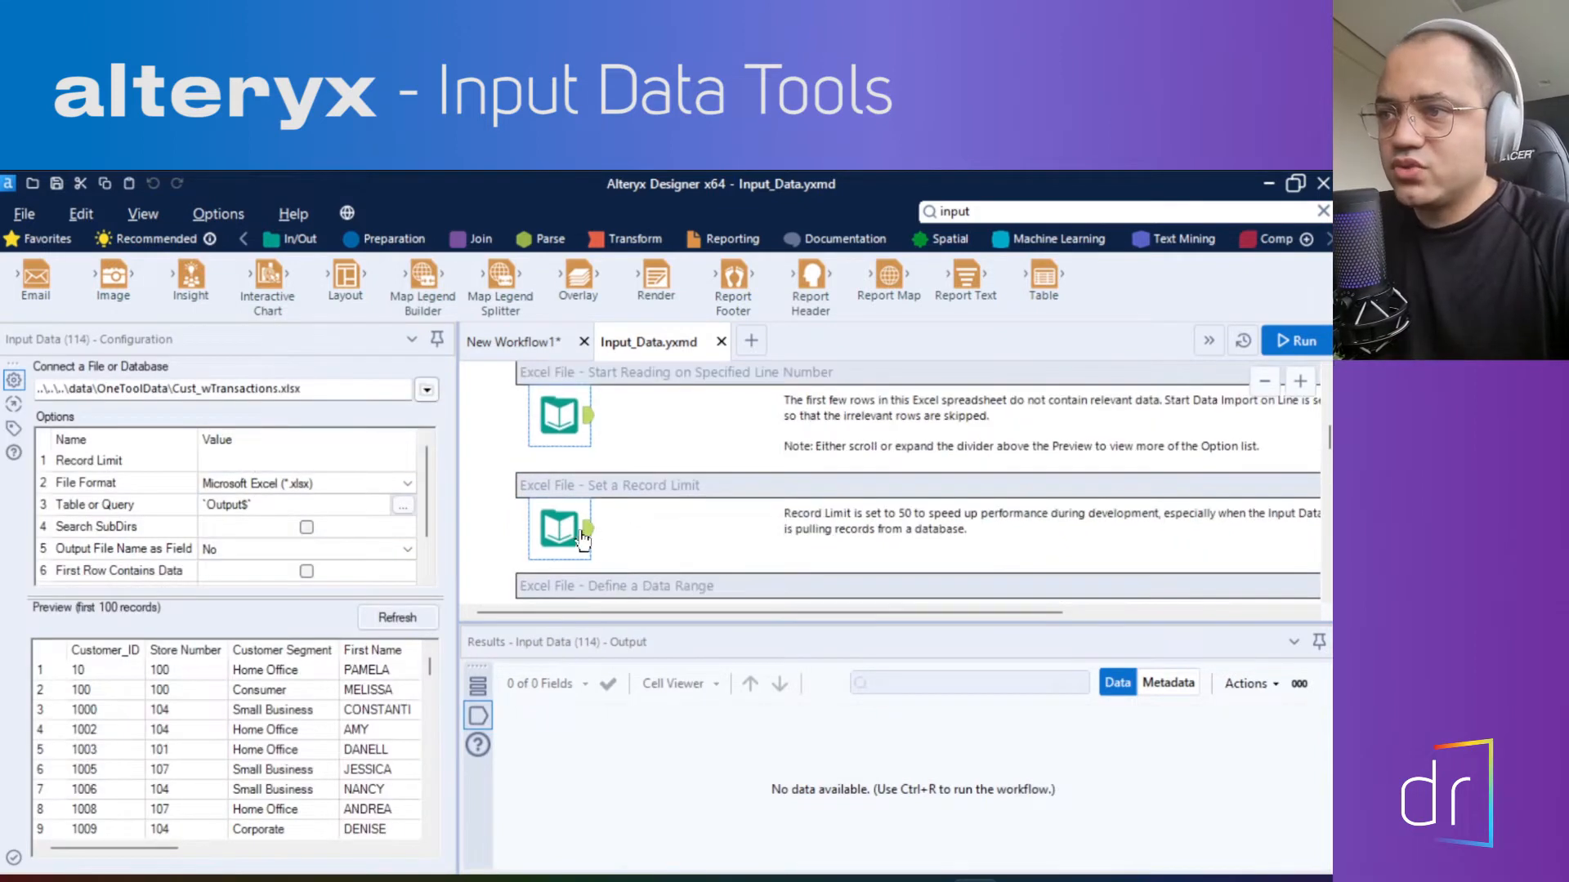
left_click(552, 531)
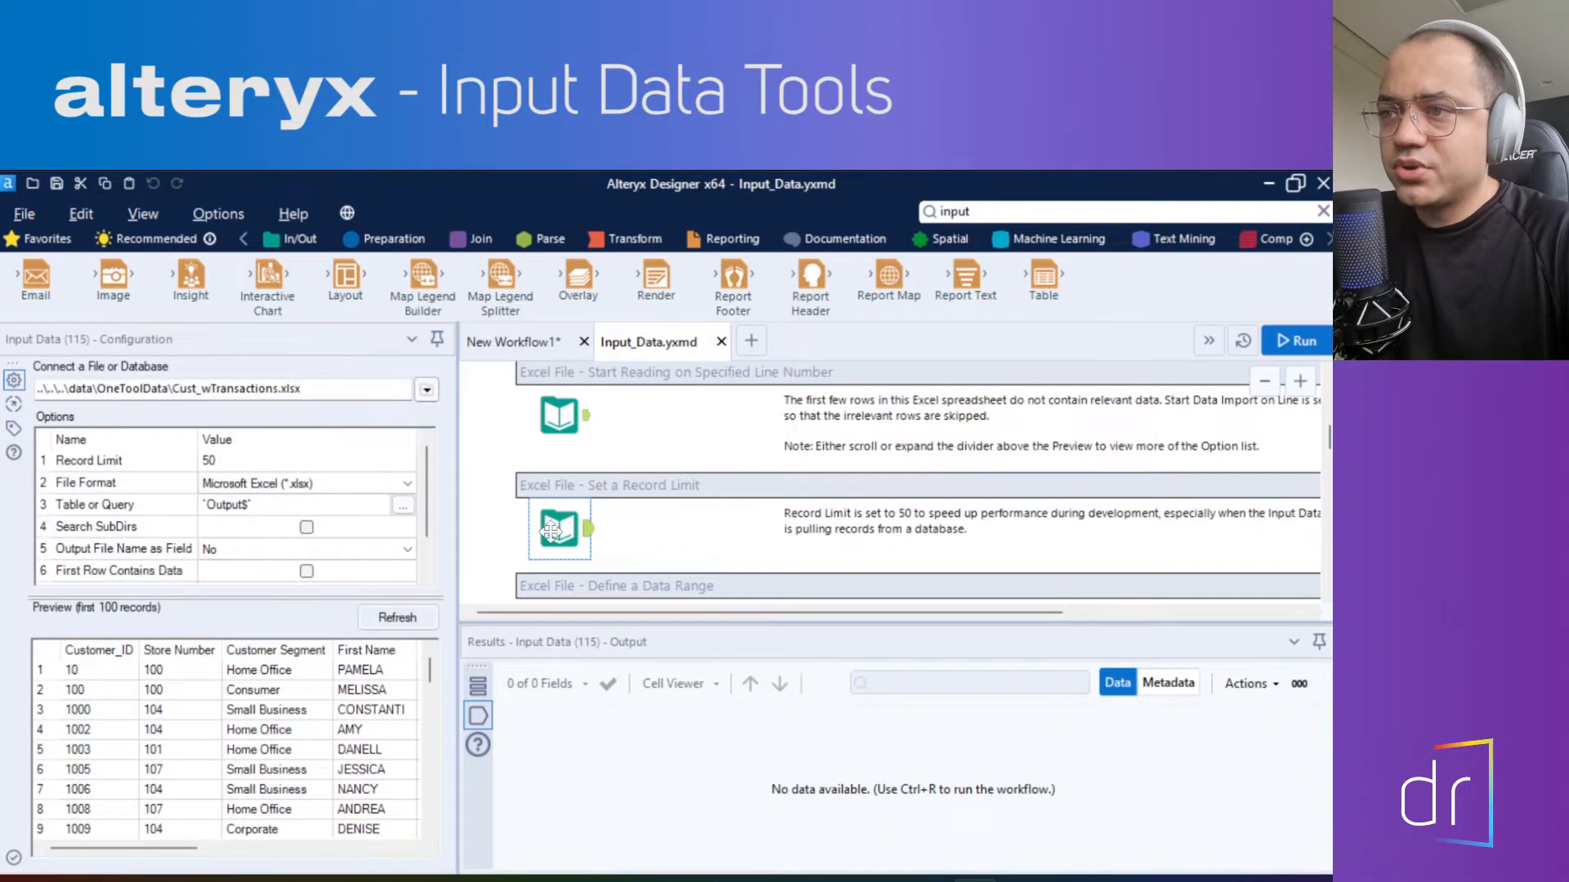
scroll(552, 530, "down", 2)
left_click(564, 523)
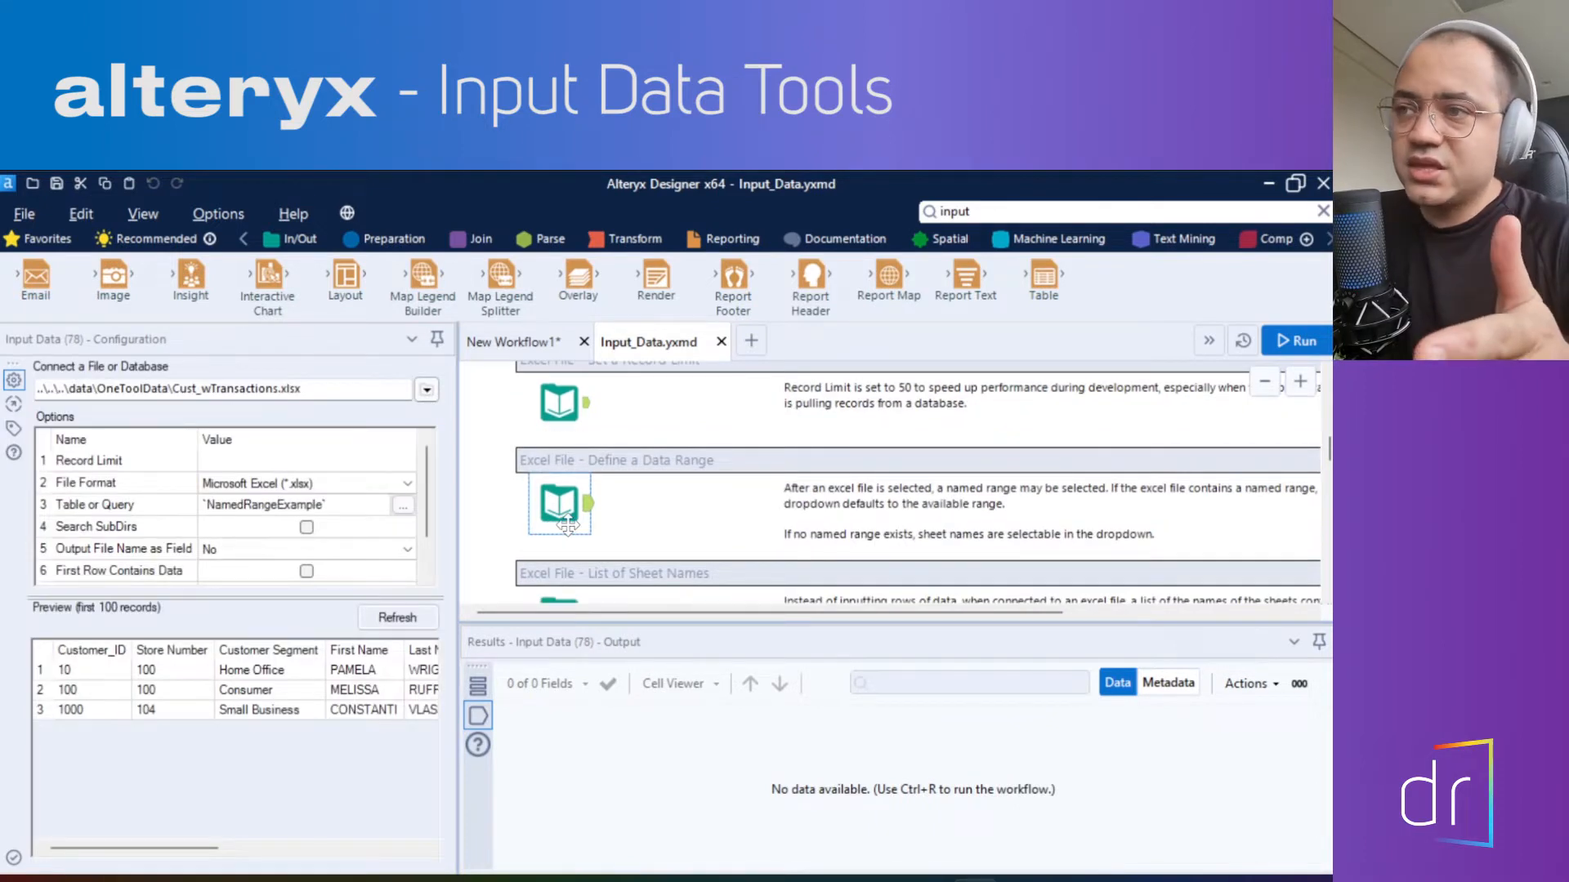
Review the example's opening sections again and revisit the search results for "input"
scroll(736, 504, "up", 6)
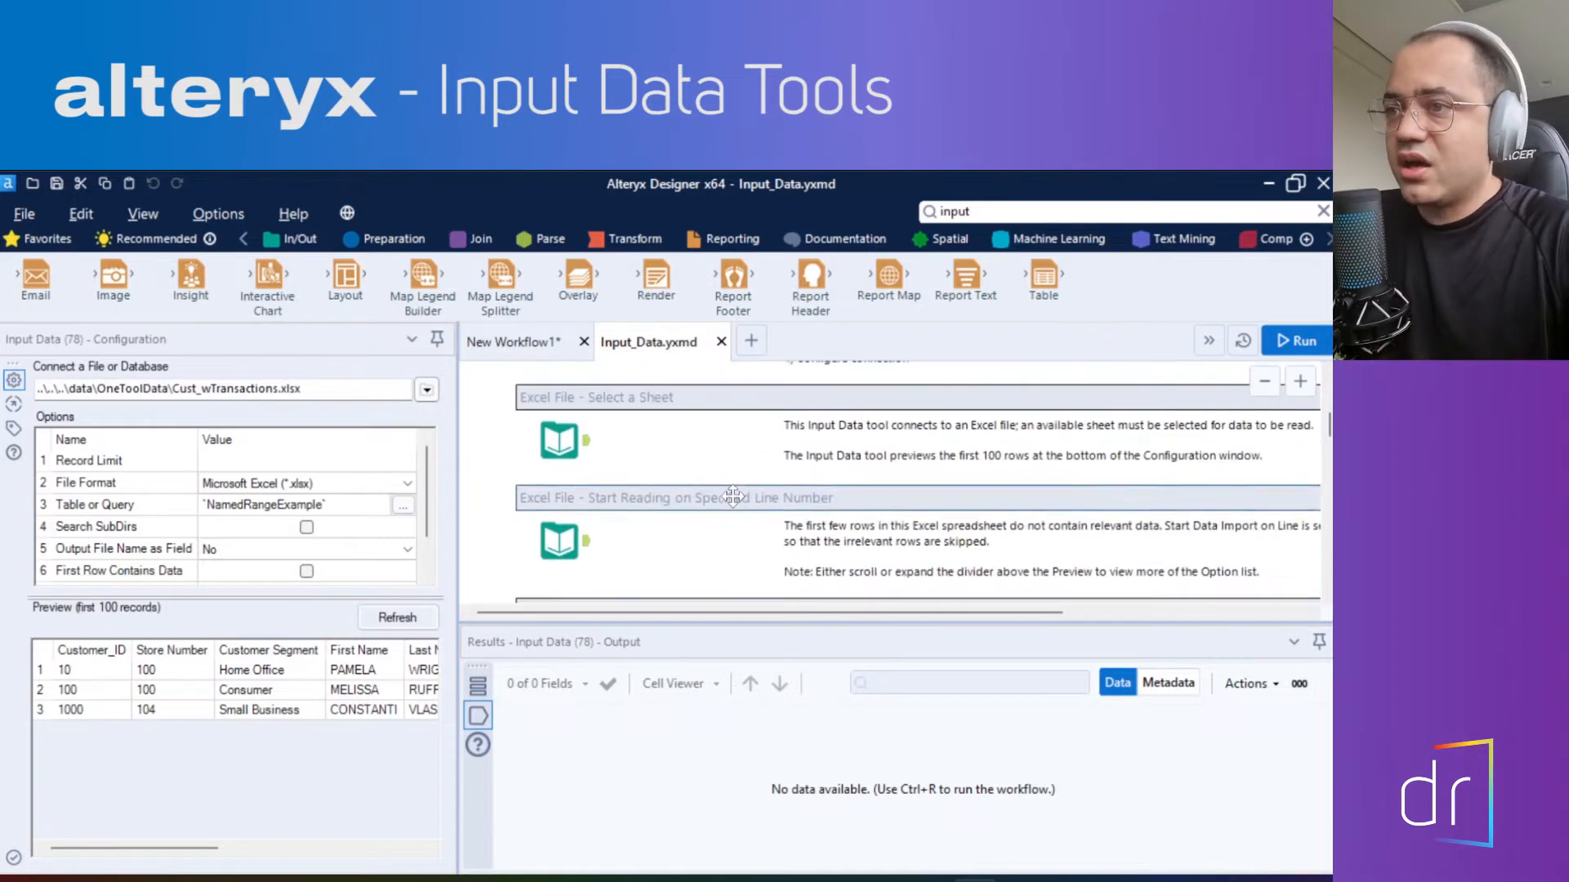
scroll(736, 504, "up", 2)
scroll(760, 511, "down", 3)
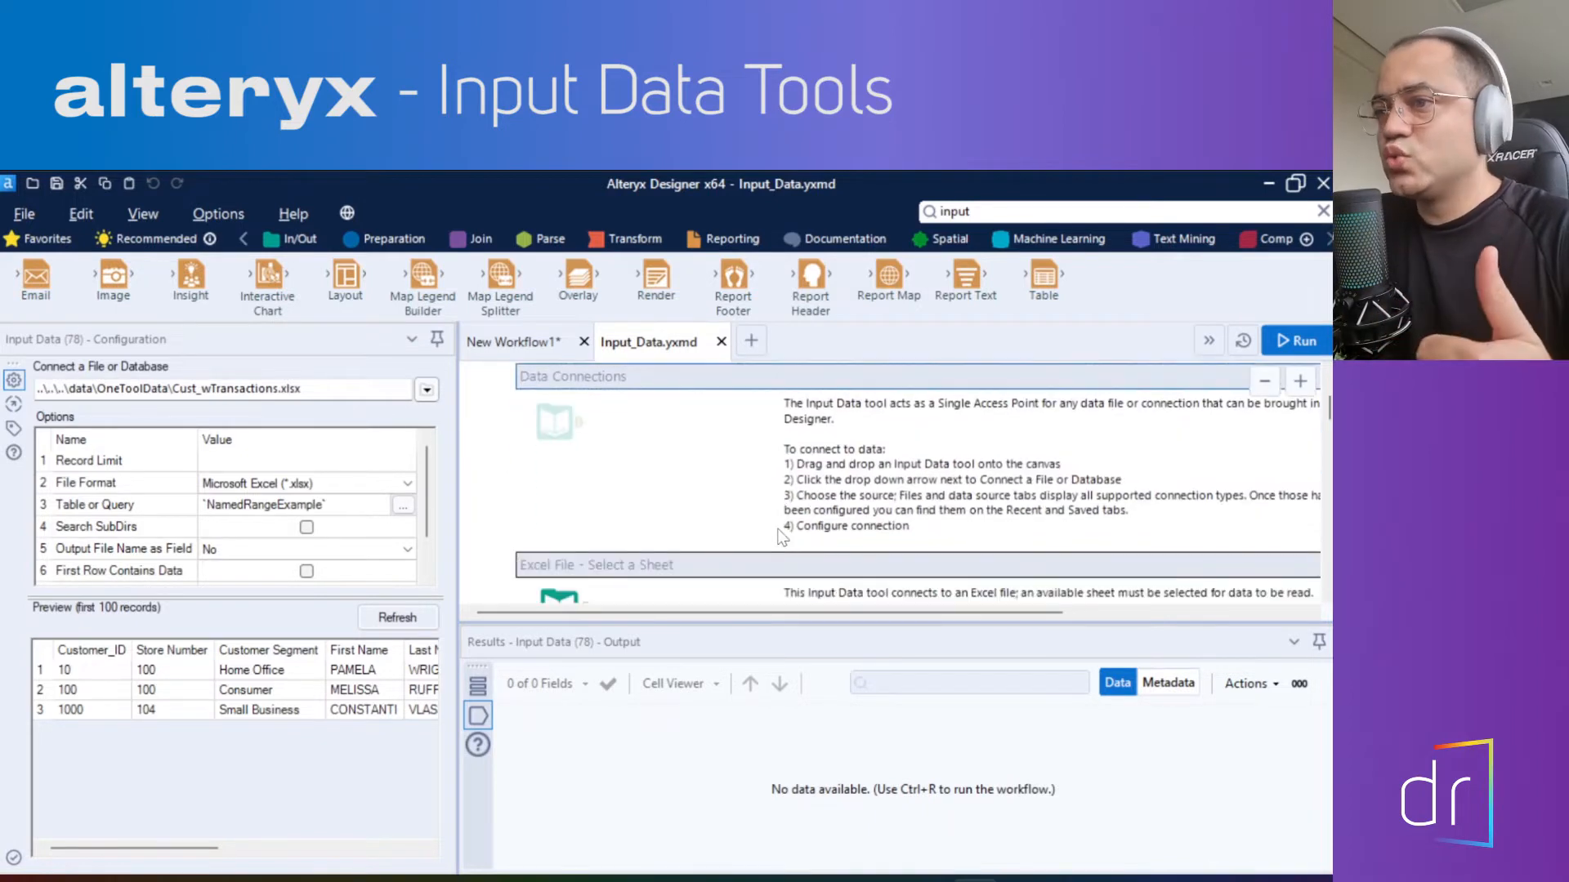
scroll(784, 516, "down", 2)
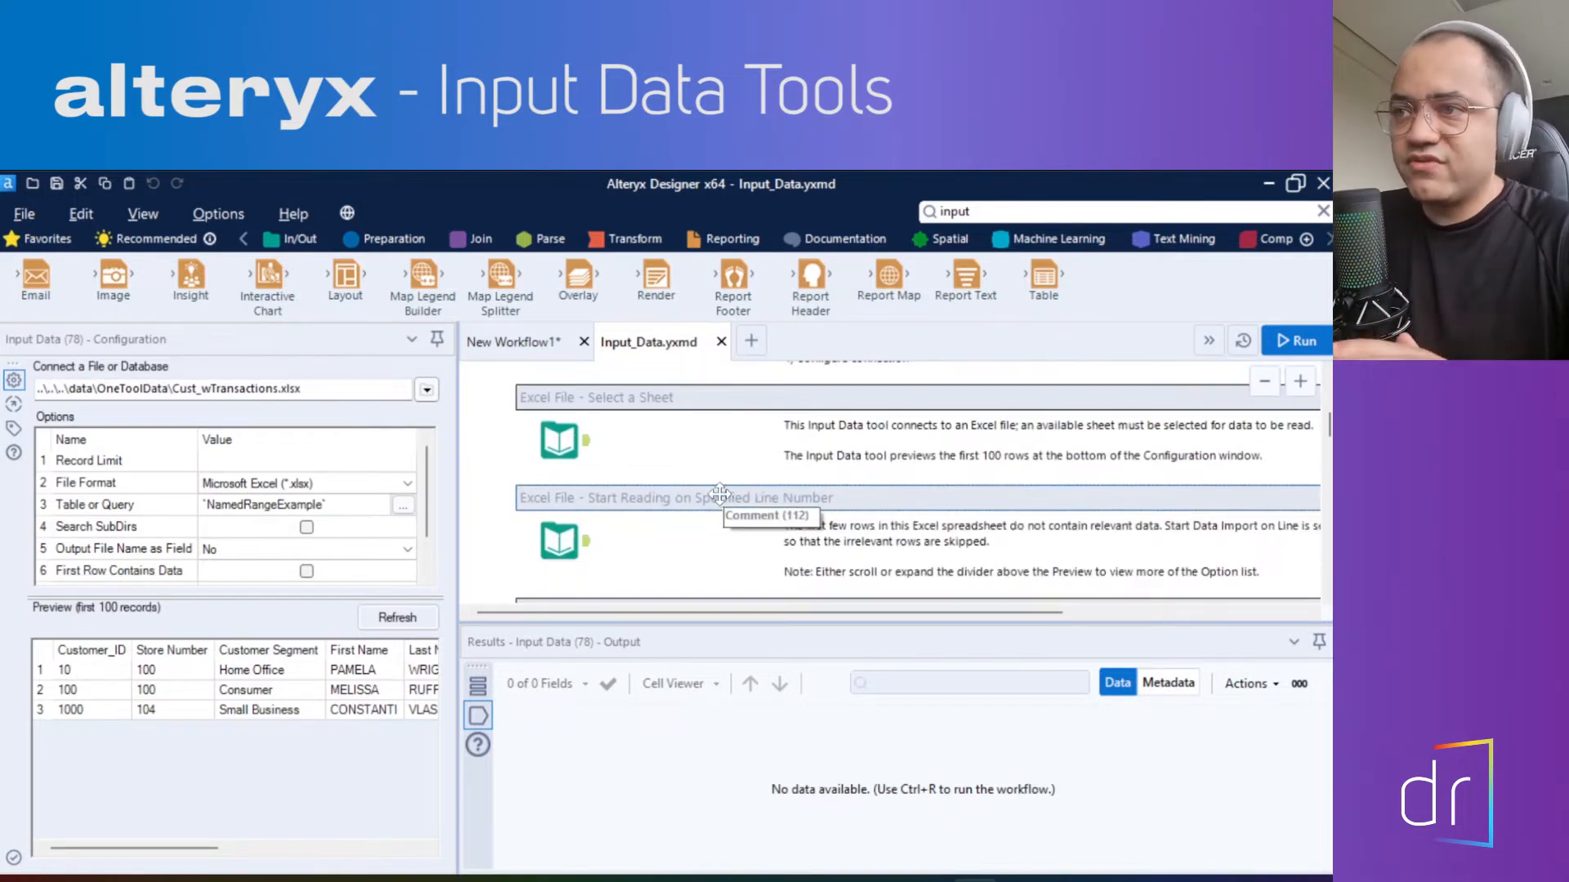
left_click(1003, 211)
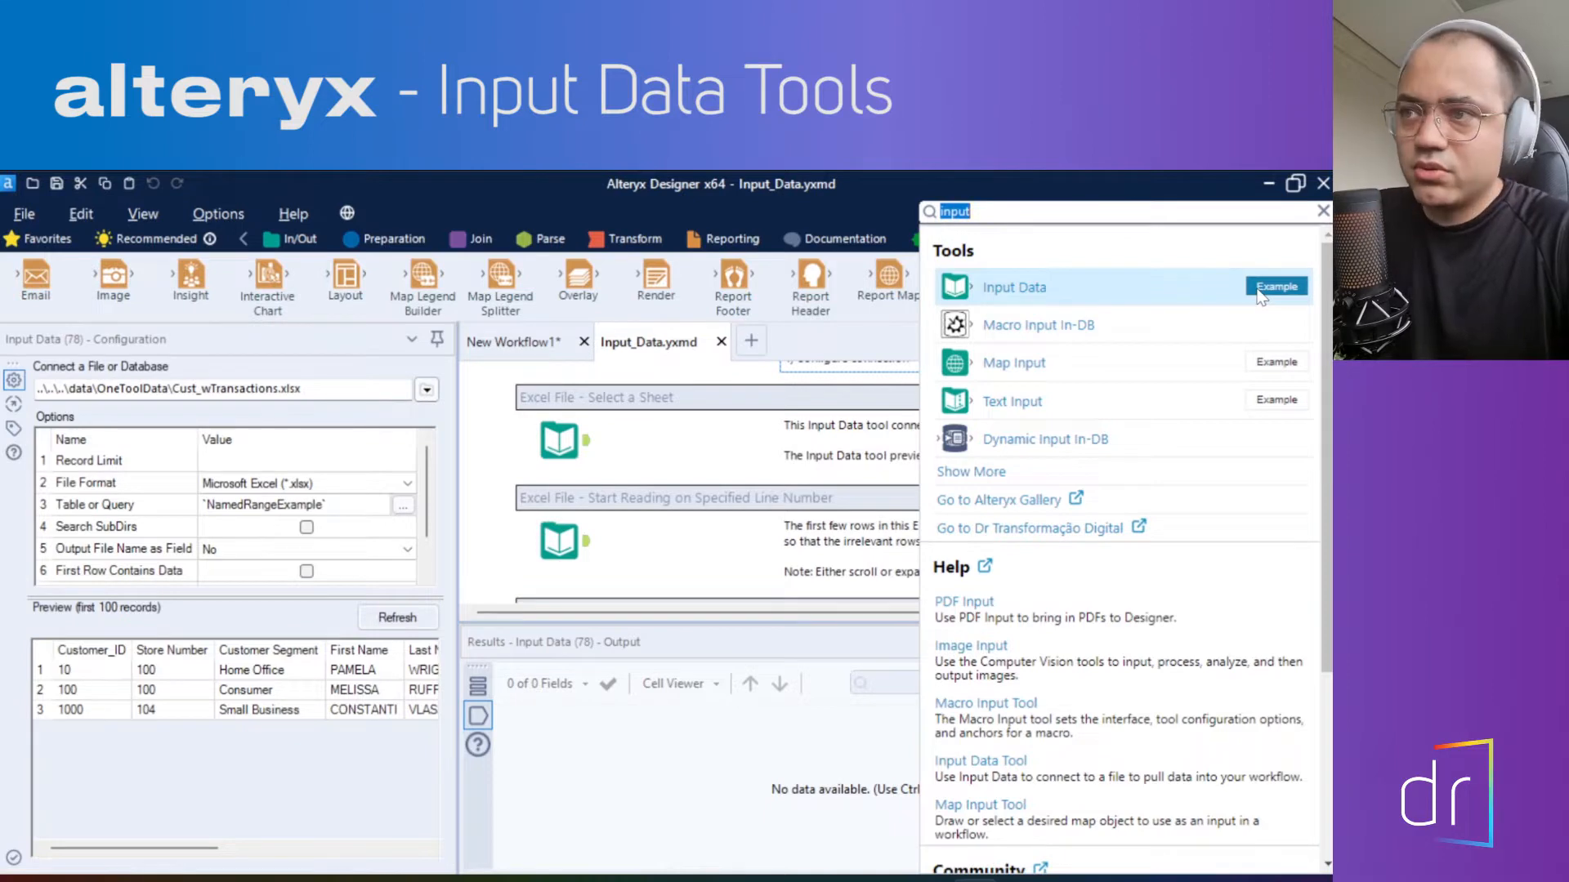
left_click(843, 455)
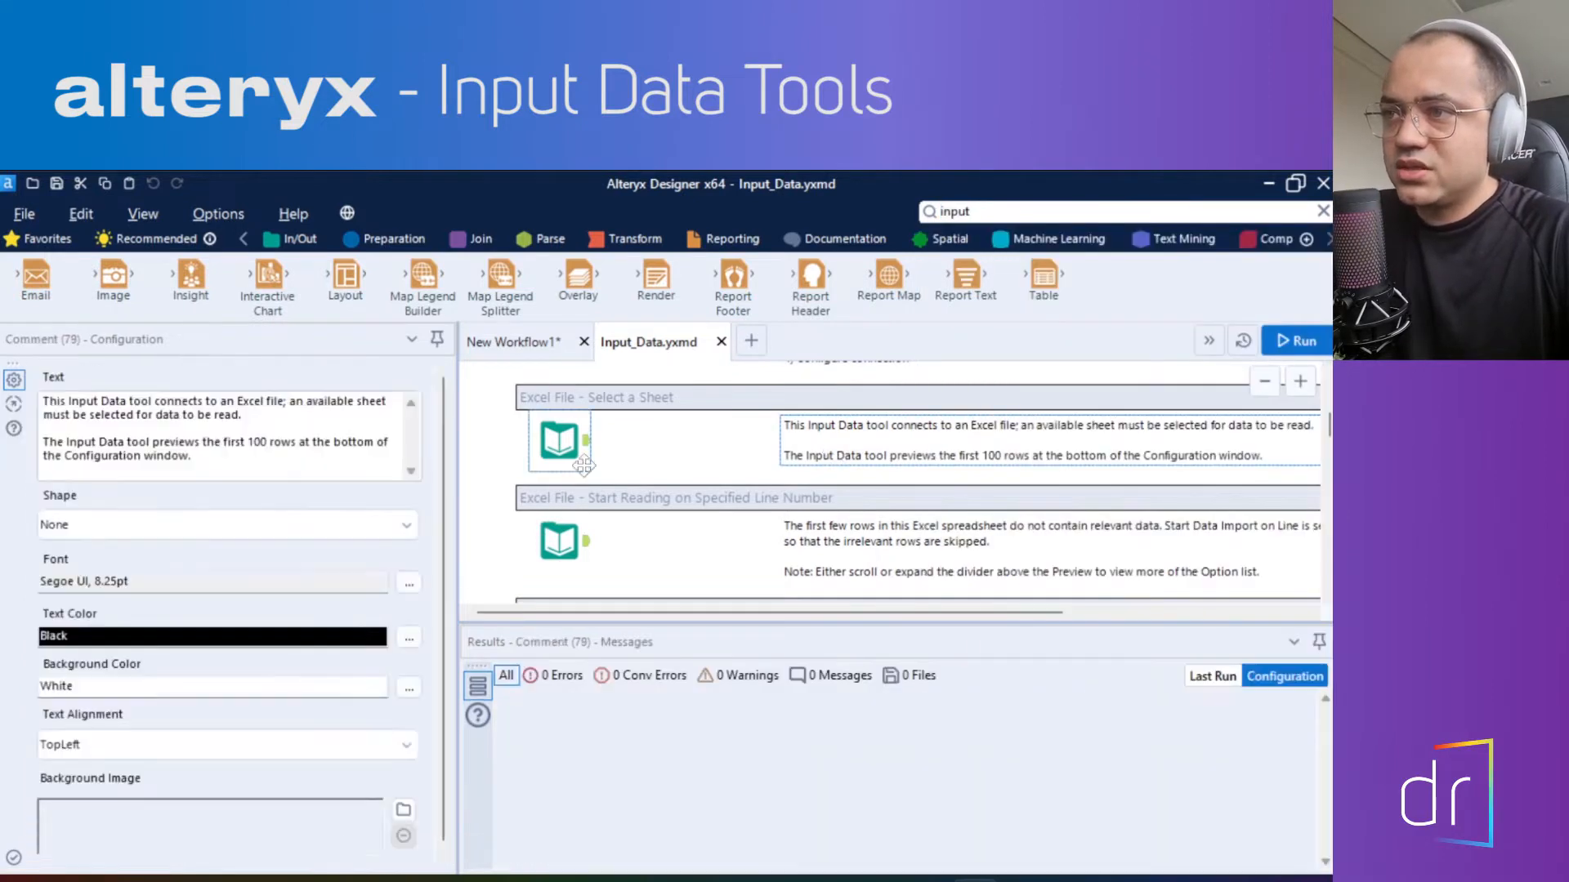
Look through the examples past the Comma-Delimited Text File section and inspect the configuration of the "Excel File - Select a Sheet" tool
scroll(636, 482, "down", 4)
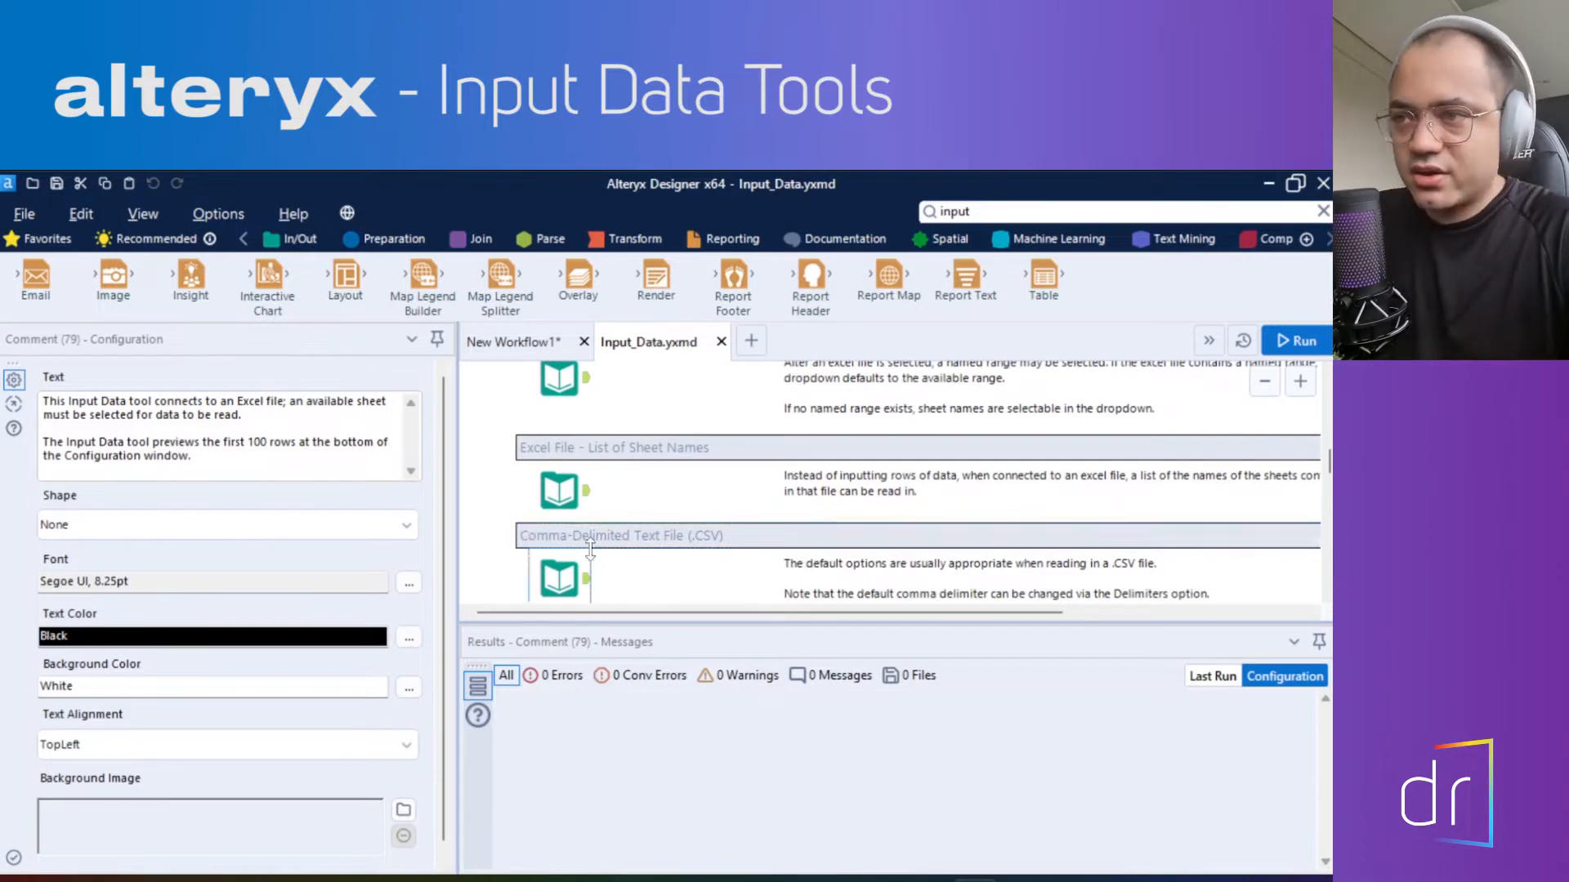
scroll(640, 531, "down", 2)
scroll(640, 531, "up", 7)
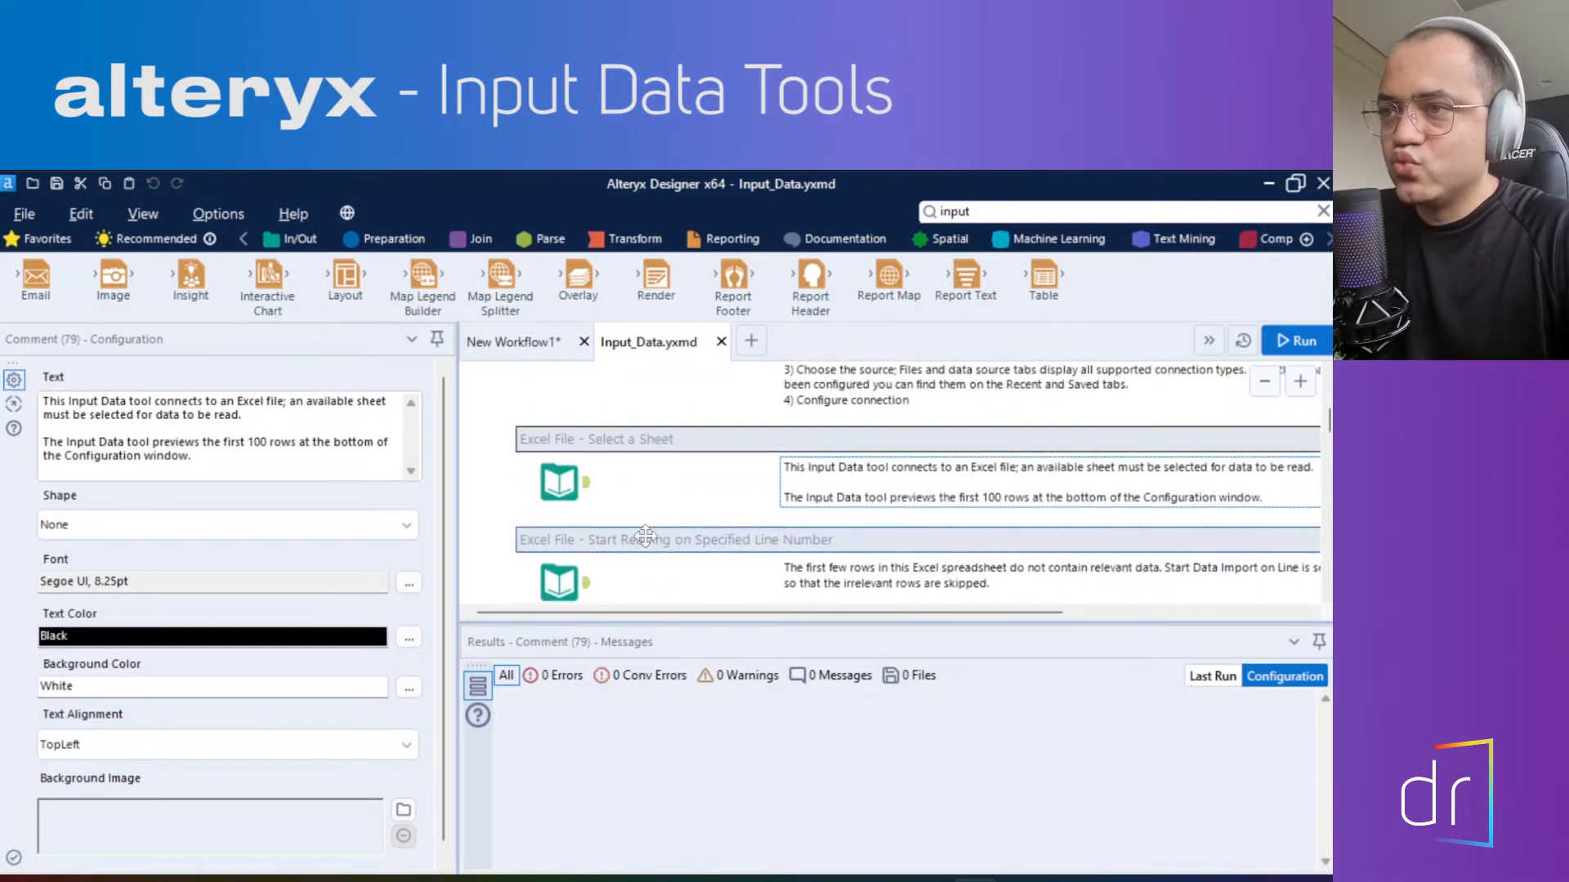
scroll(688, 483, "down", 5)
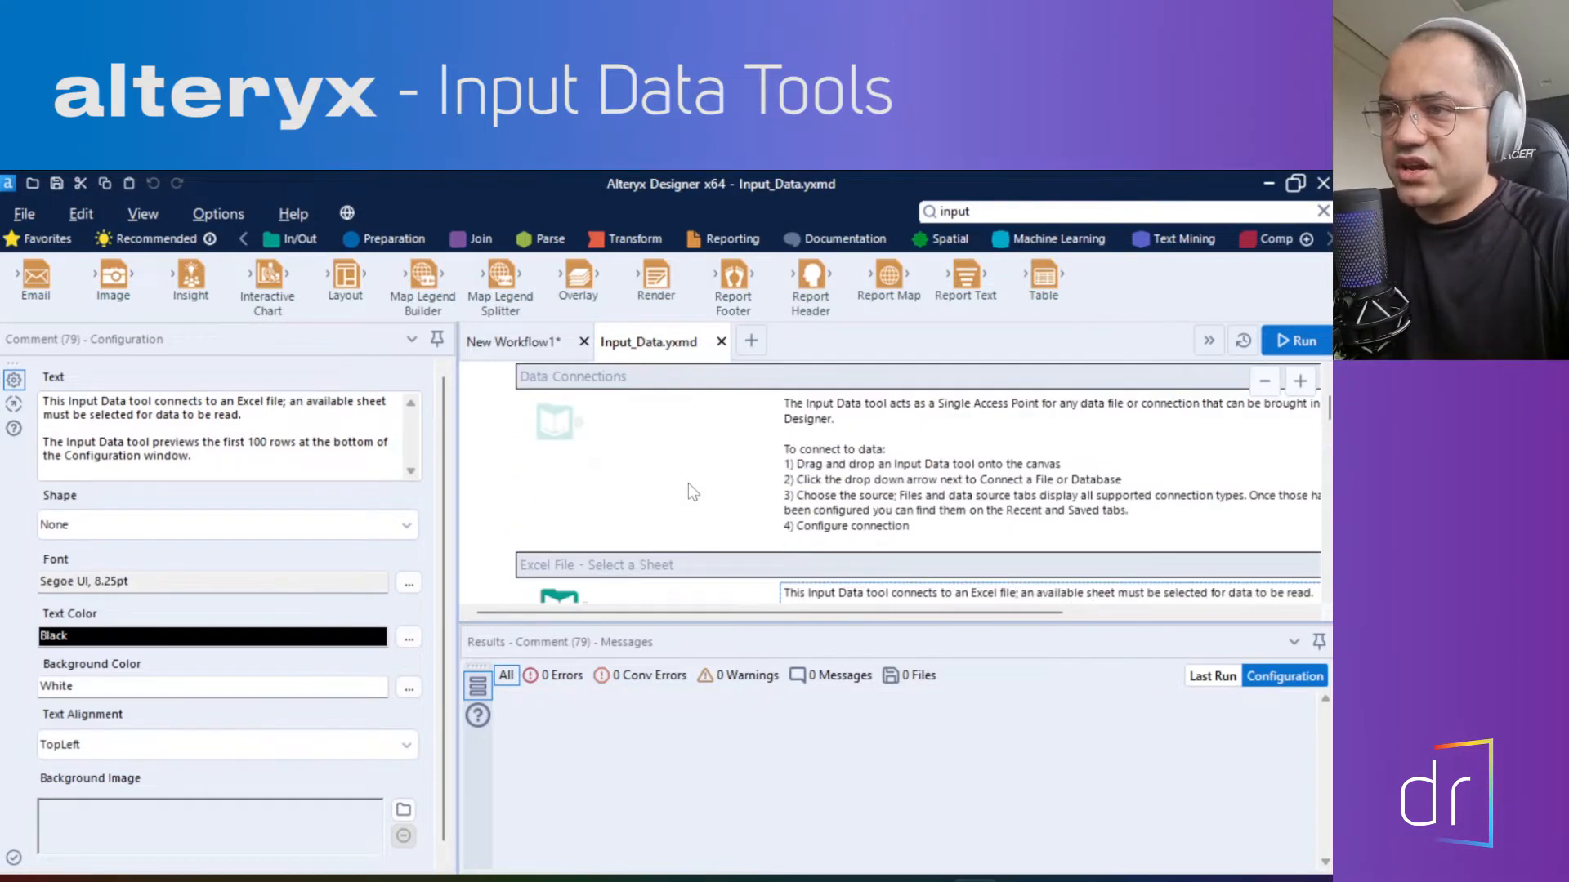
scroll(509, 552, "down", 2)
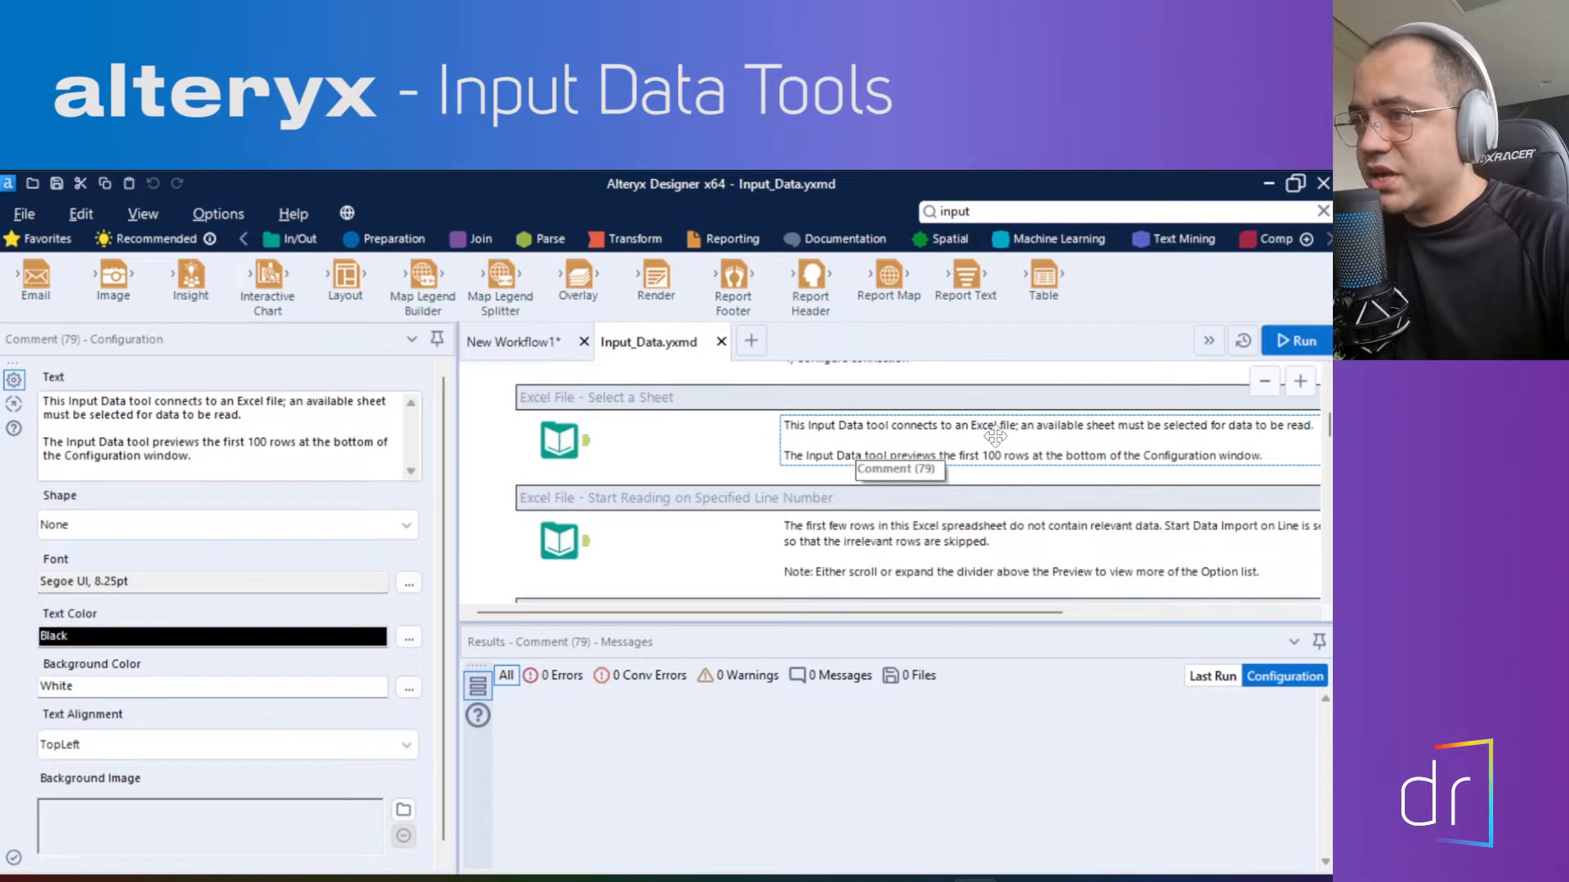
left_click(570, 438)
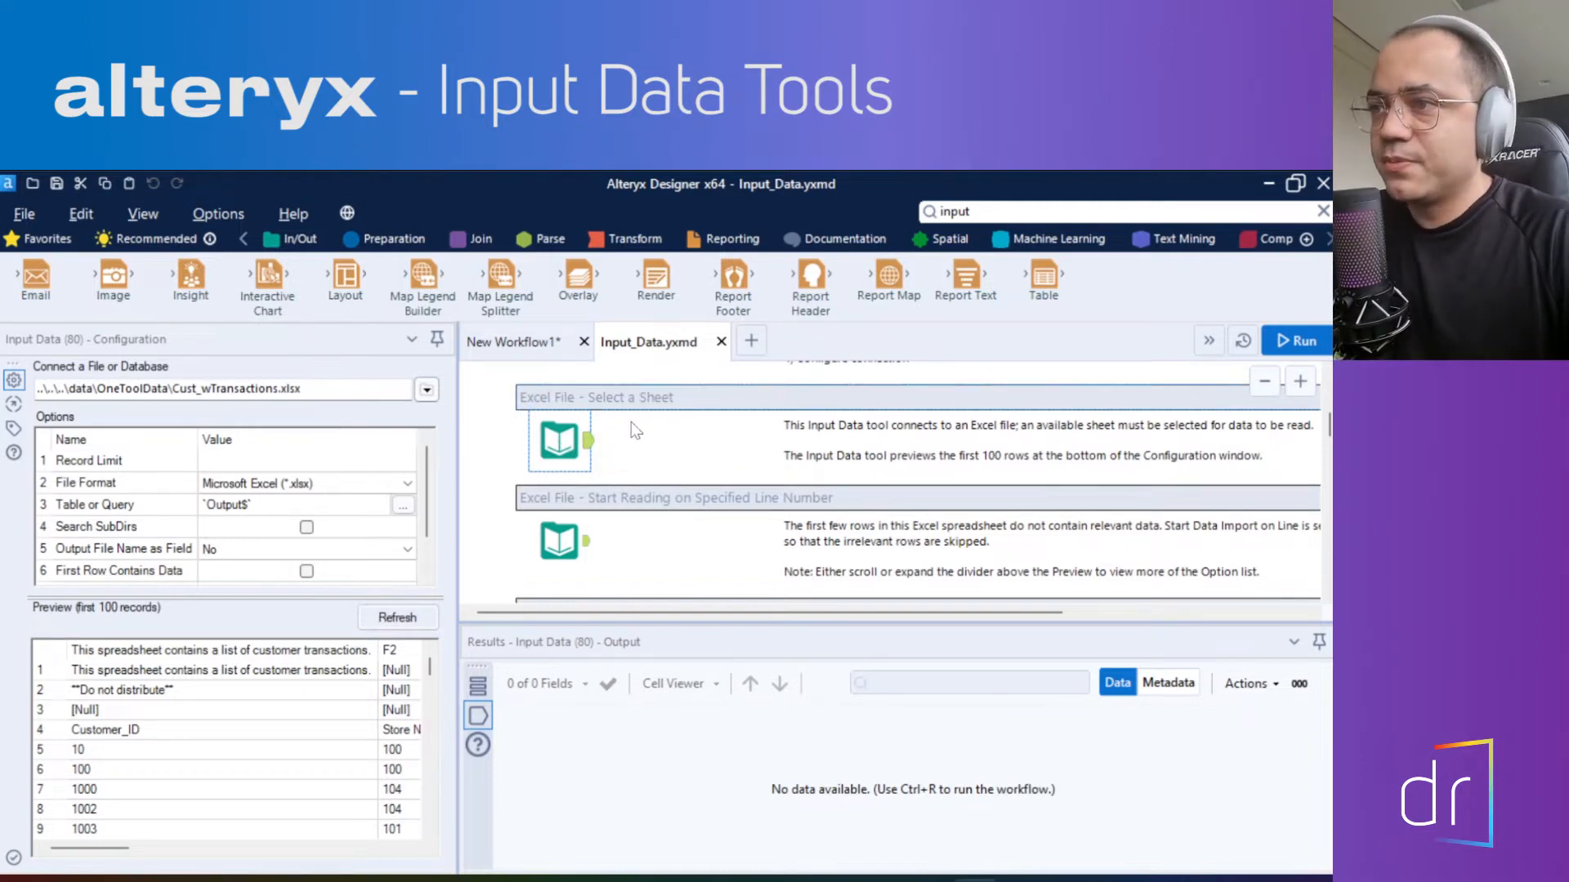
Close the Input_Data example workflow and create three new blank workflows alongside New Workflow1
left_click(721, 342)
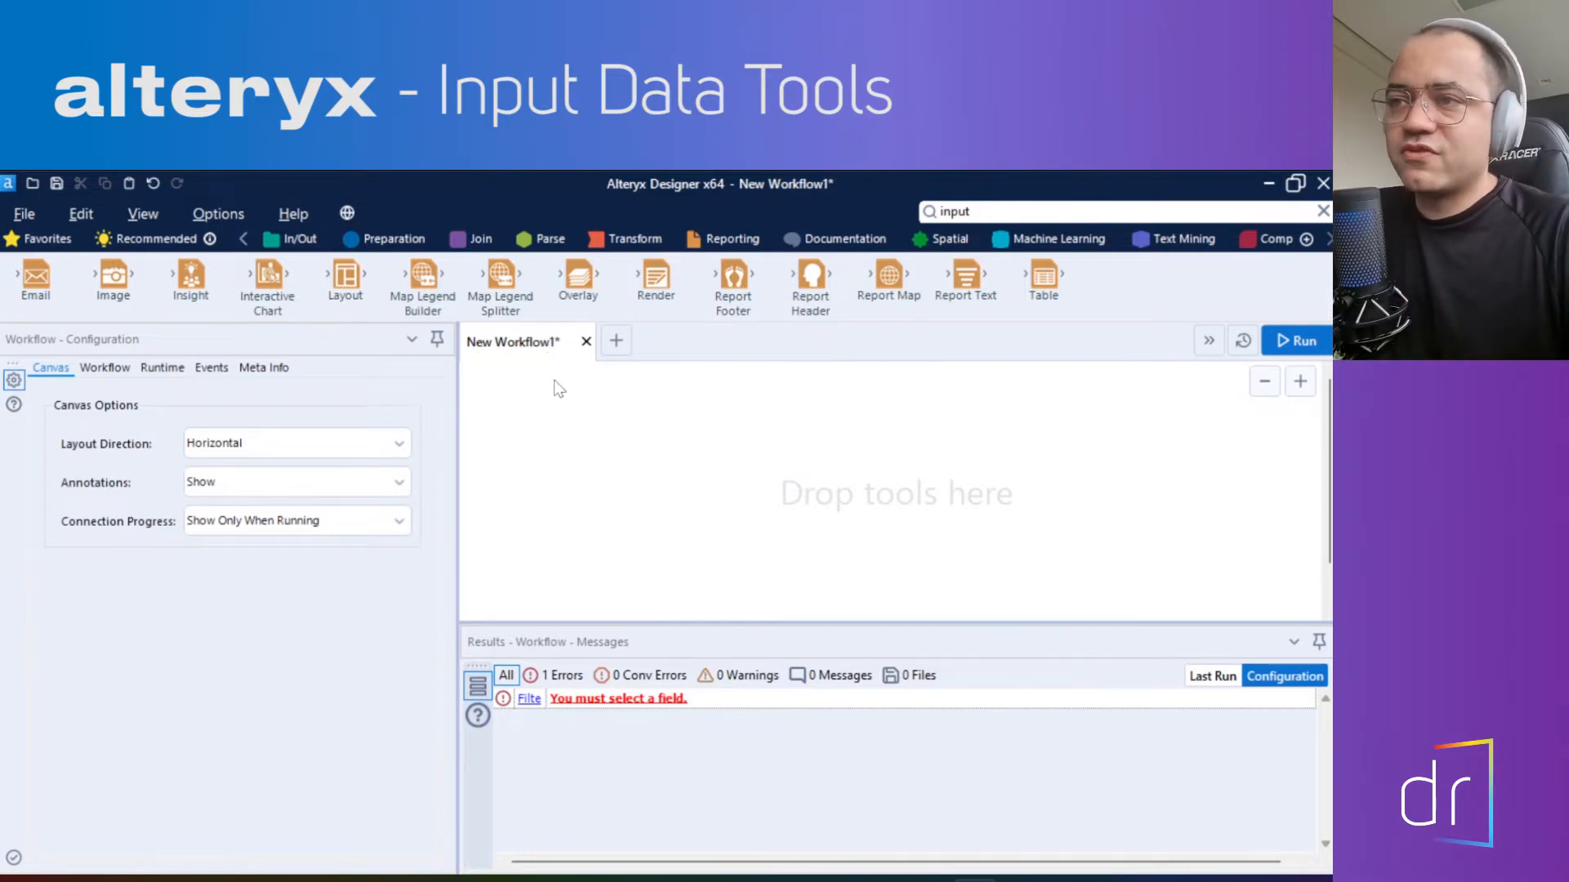
left_click(608, 341)
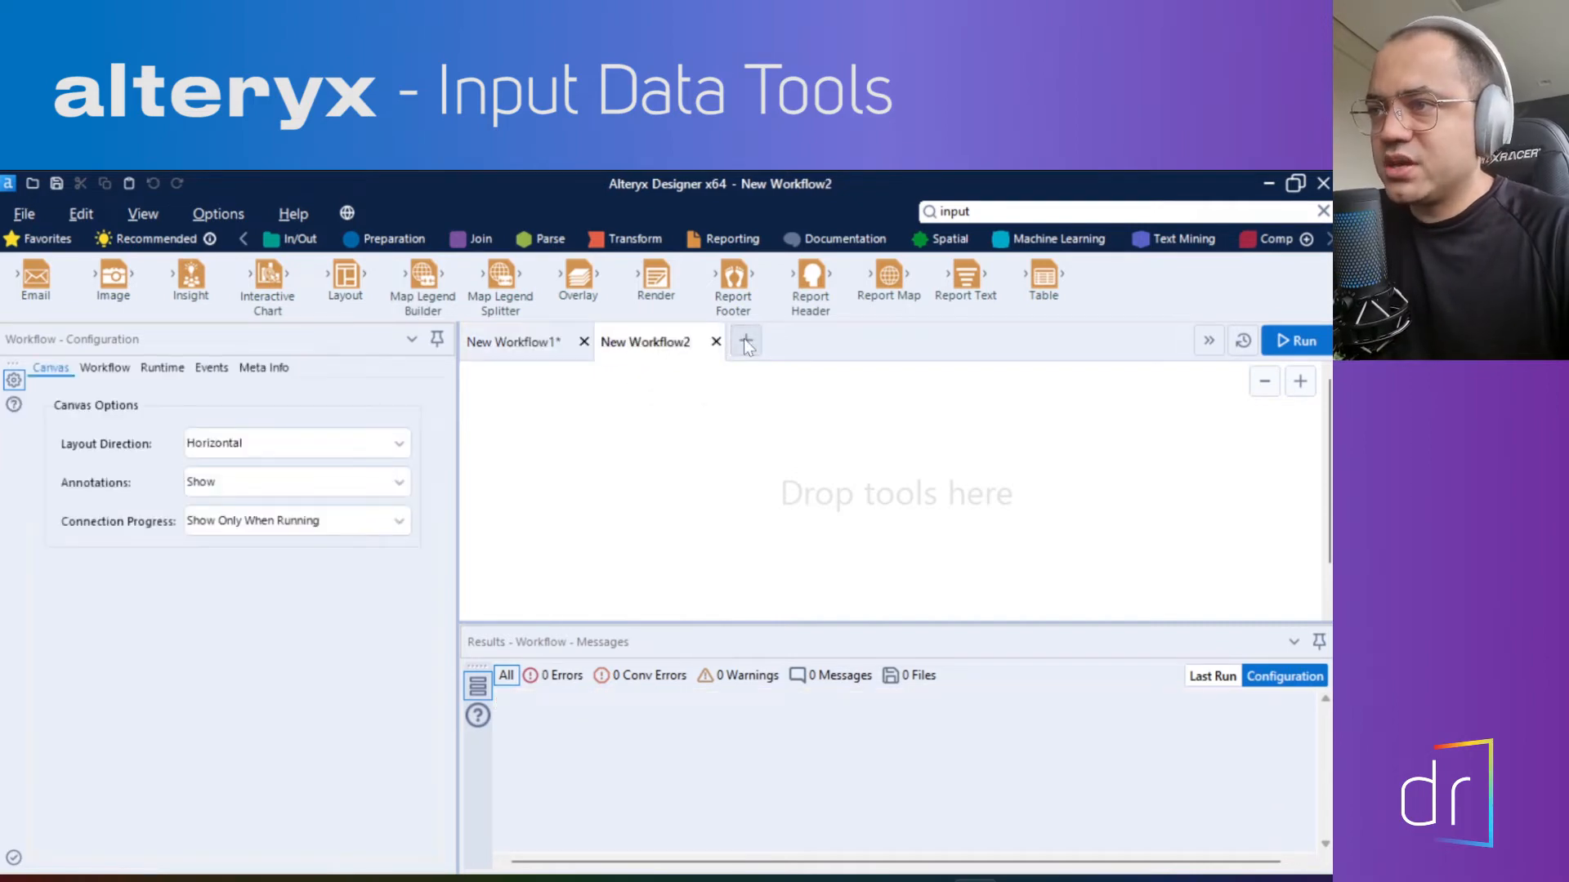
left_click(744, 338)
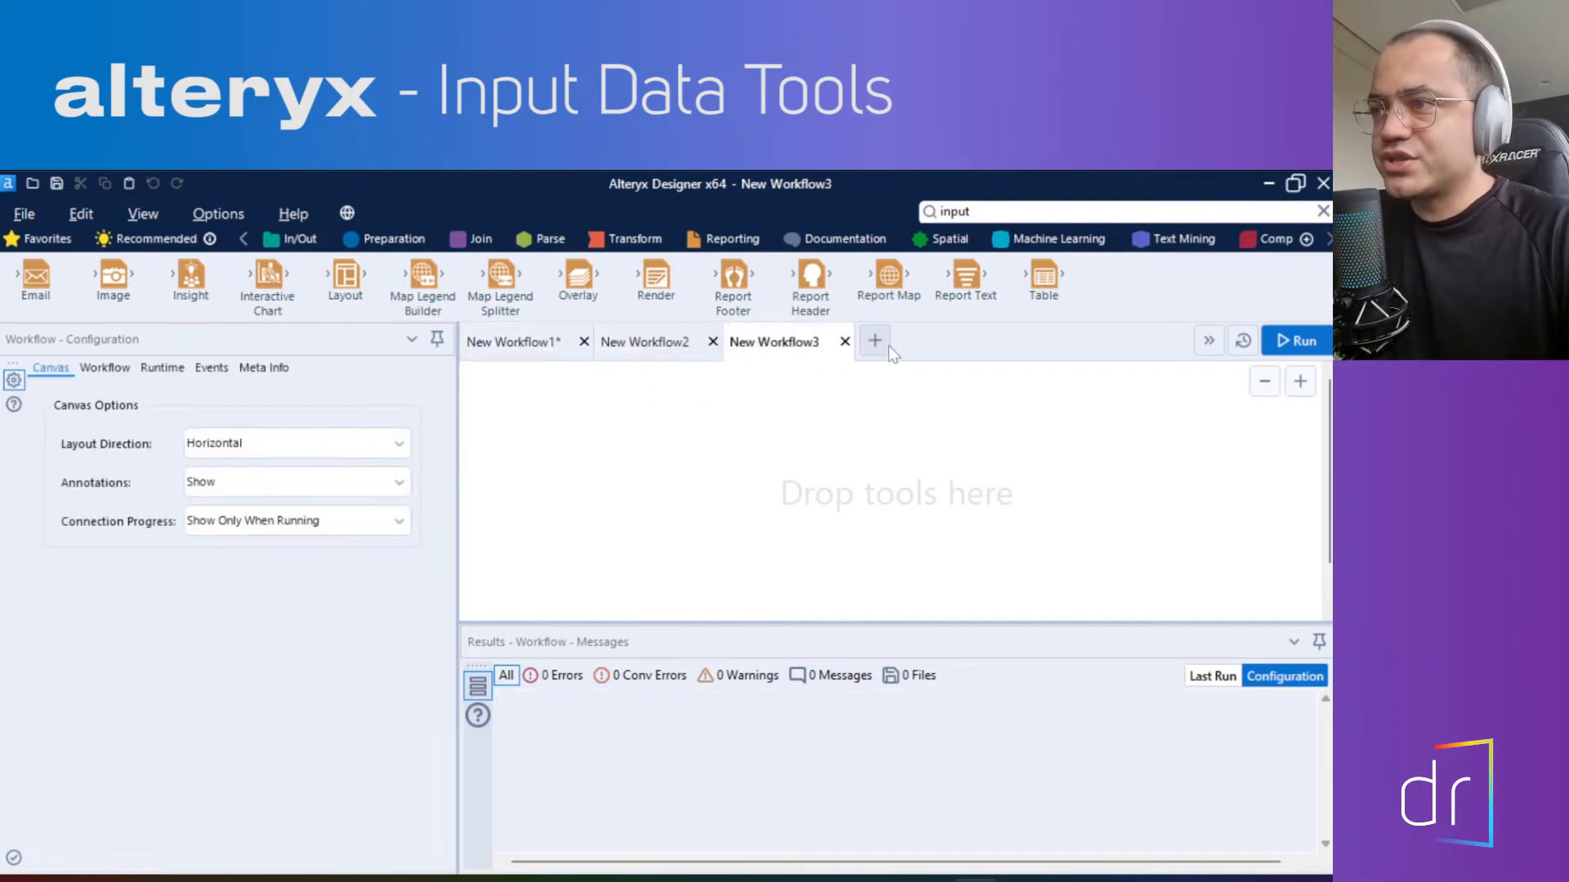
left_click(875, 341)
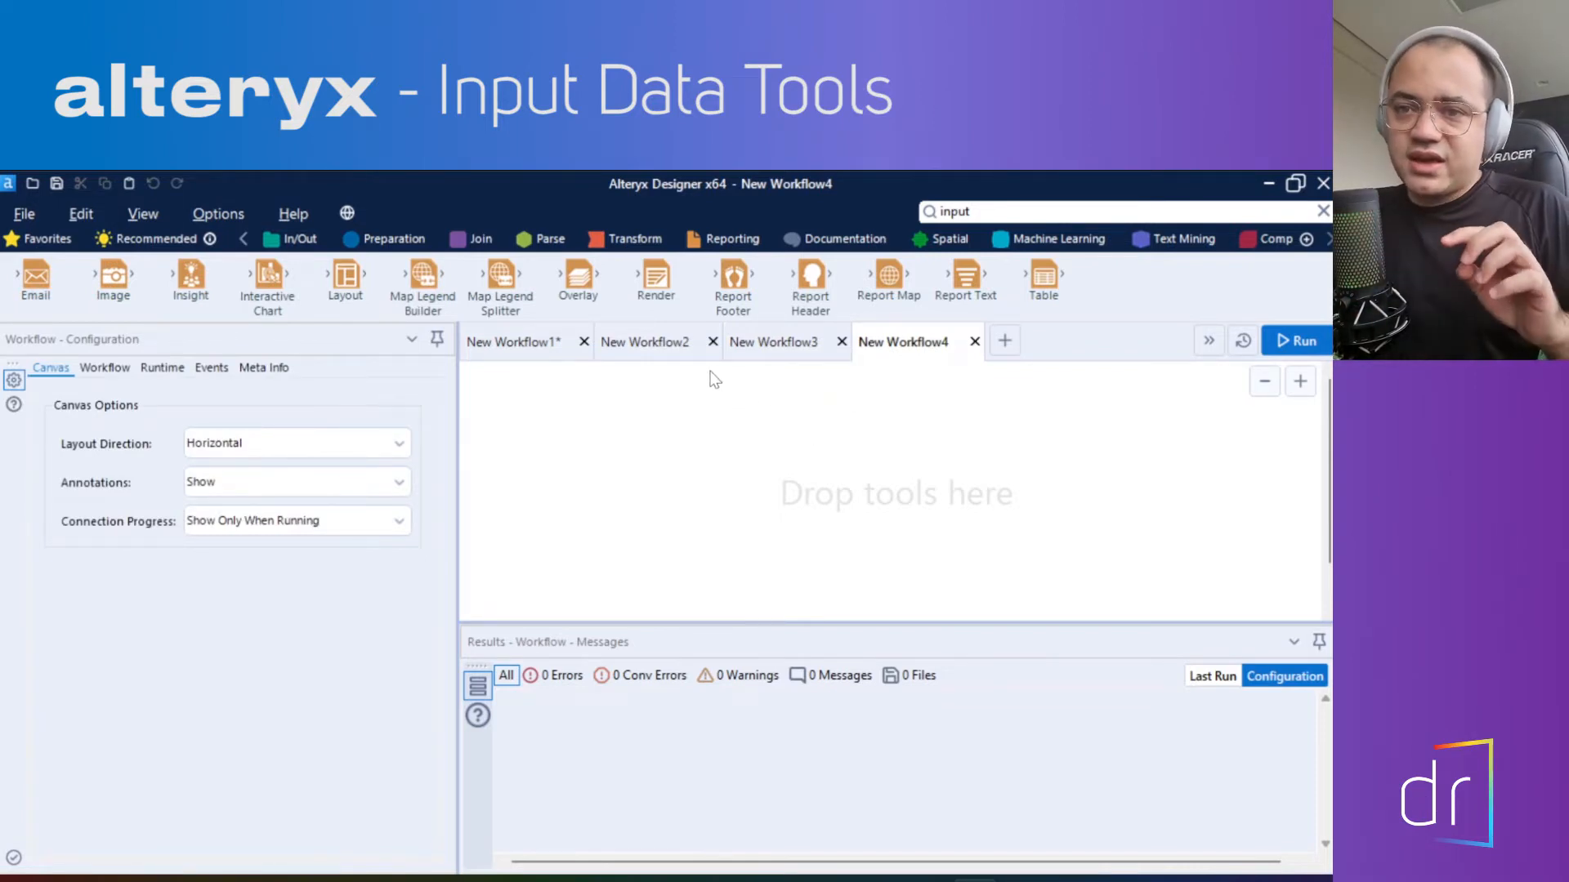
Switch back and forth among the four open workflows to see how separate workflows are kept side by side
left_click(492, 344)
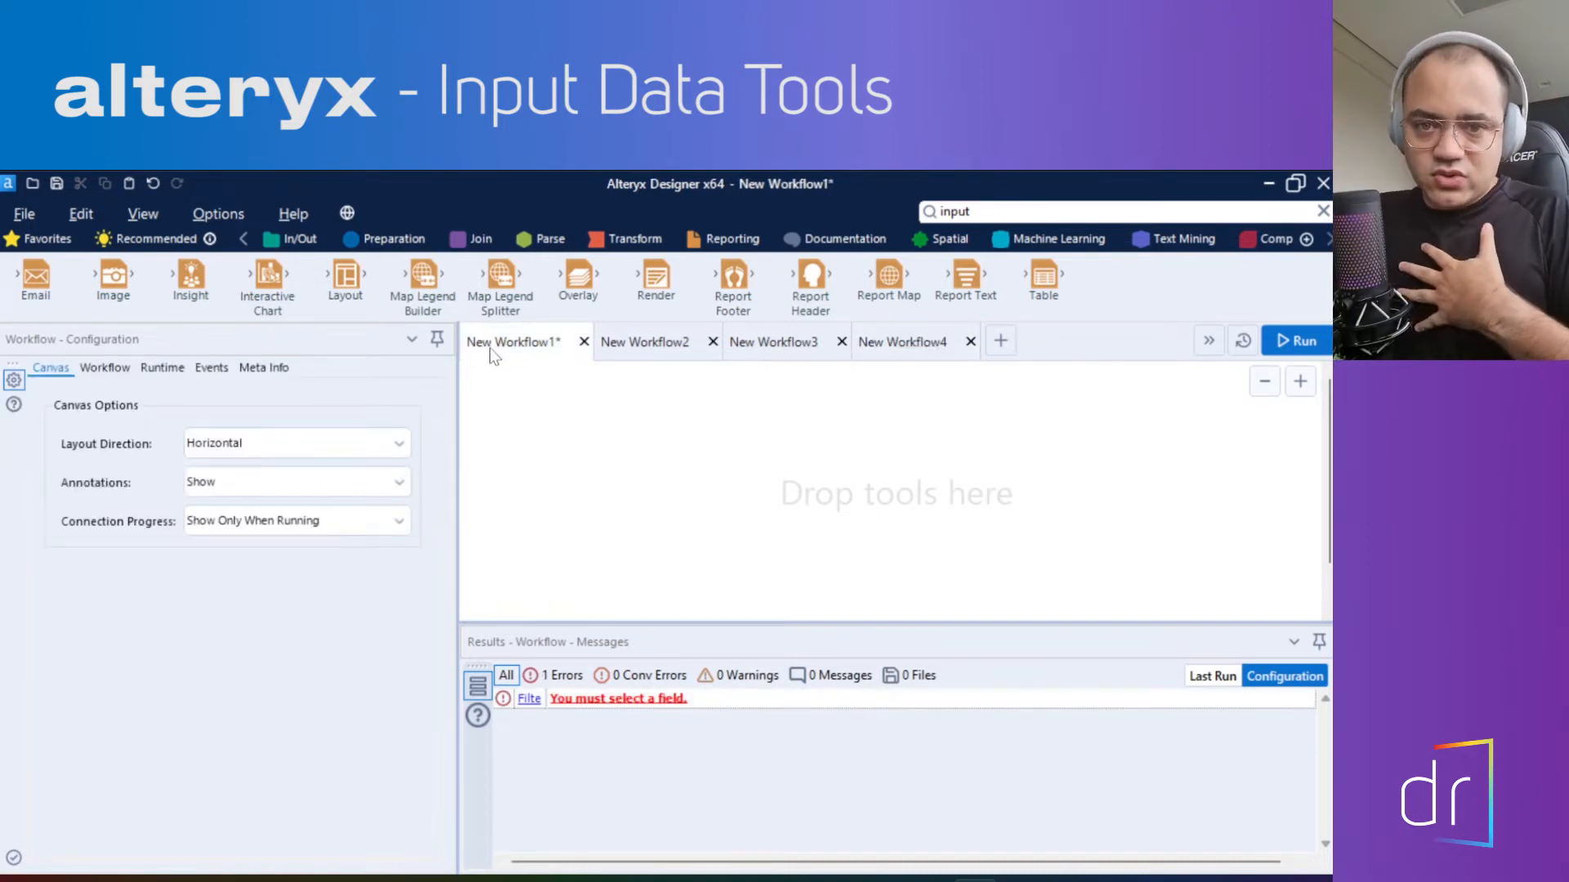
left_click(645, 344)
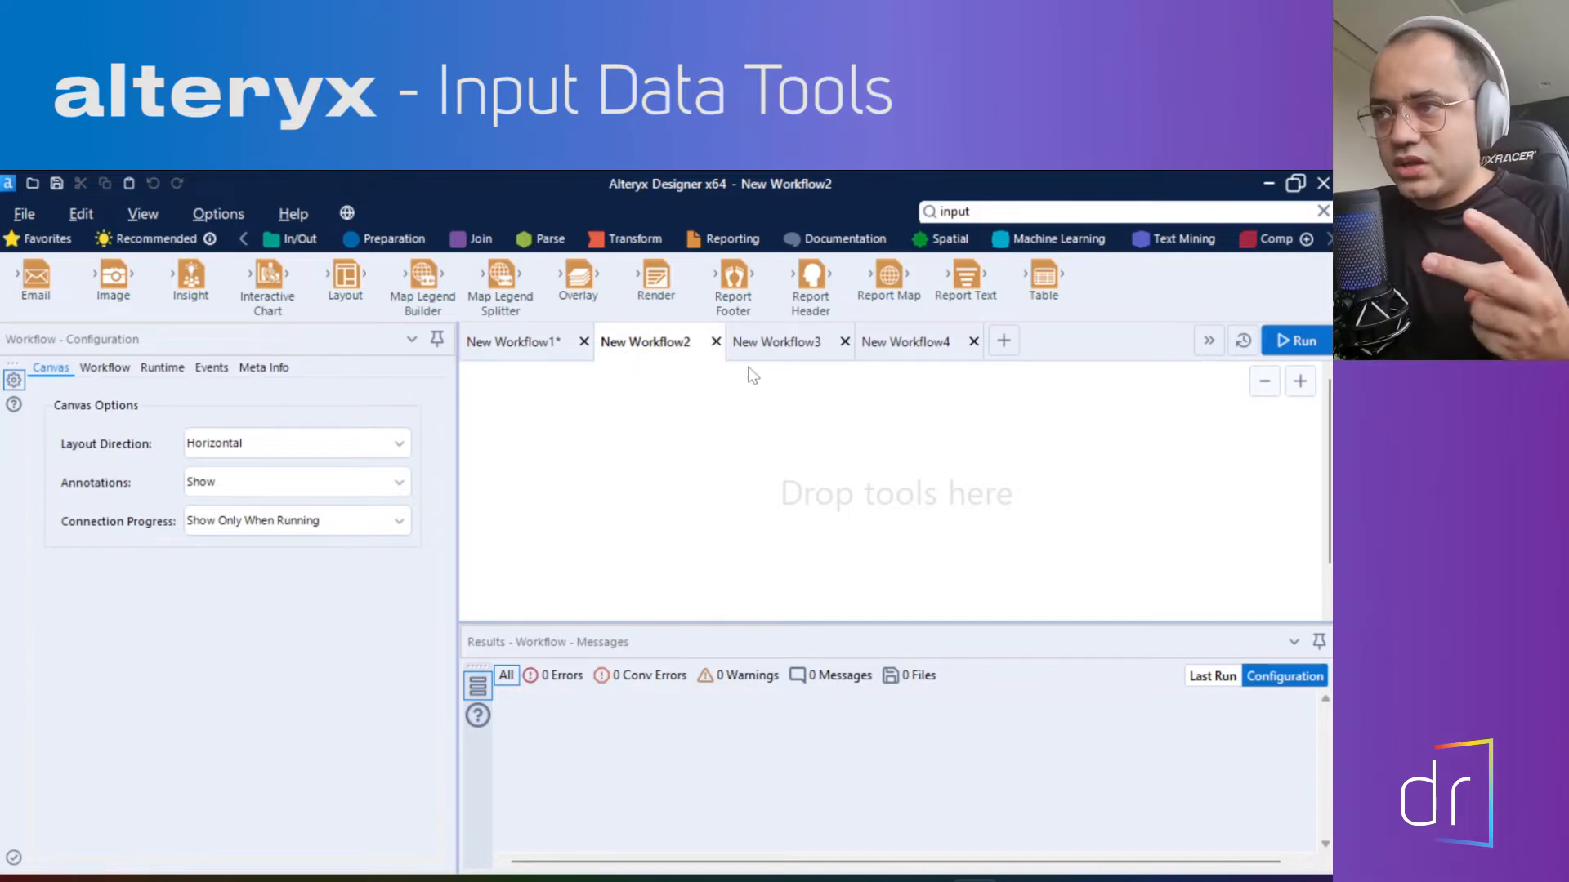
left_click(776, 352)
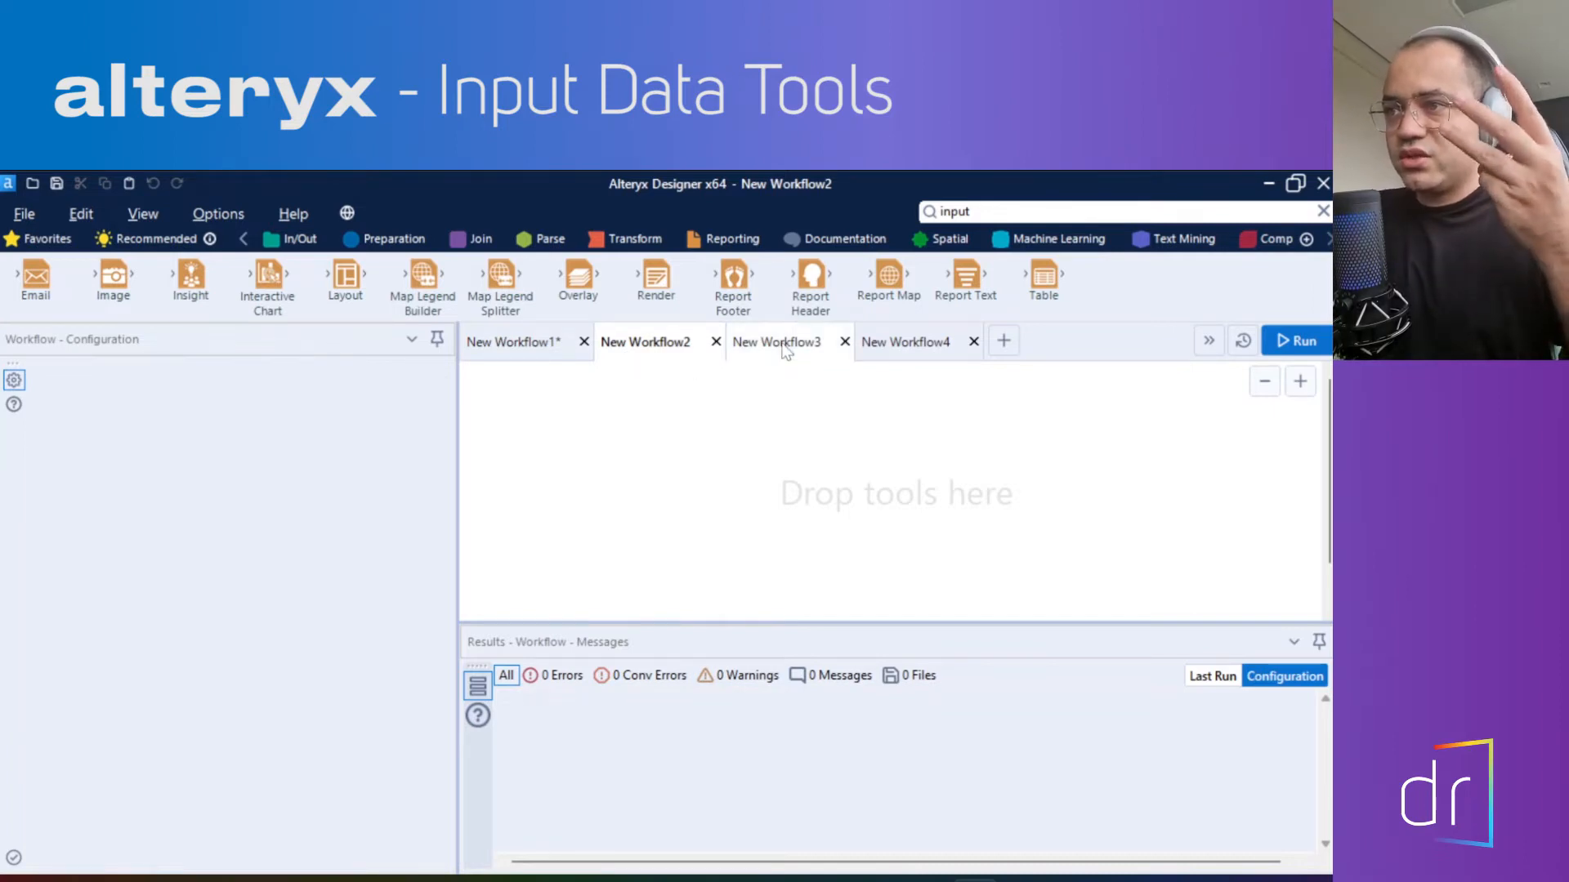
left_click(917, 350)
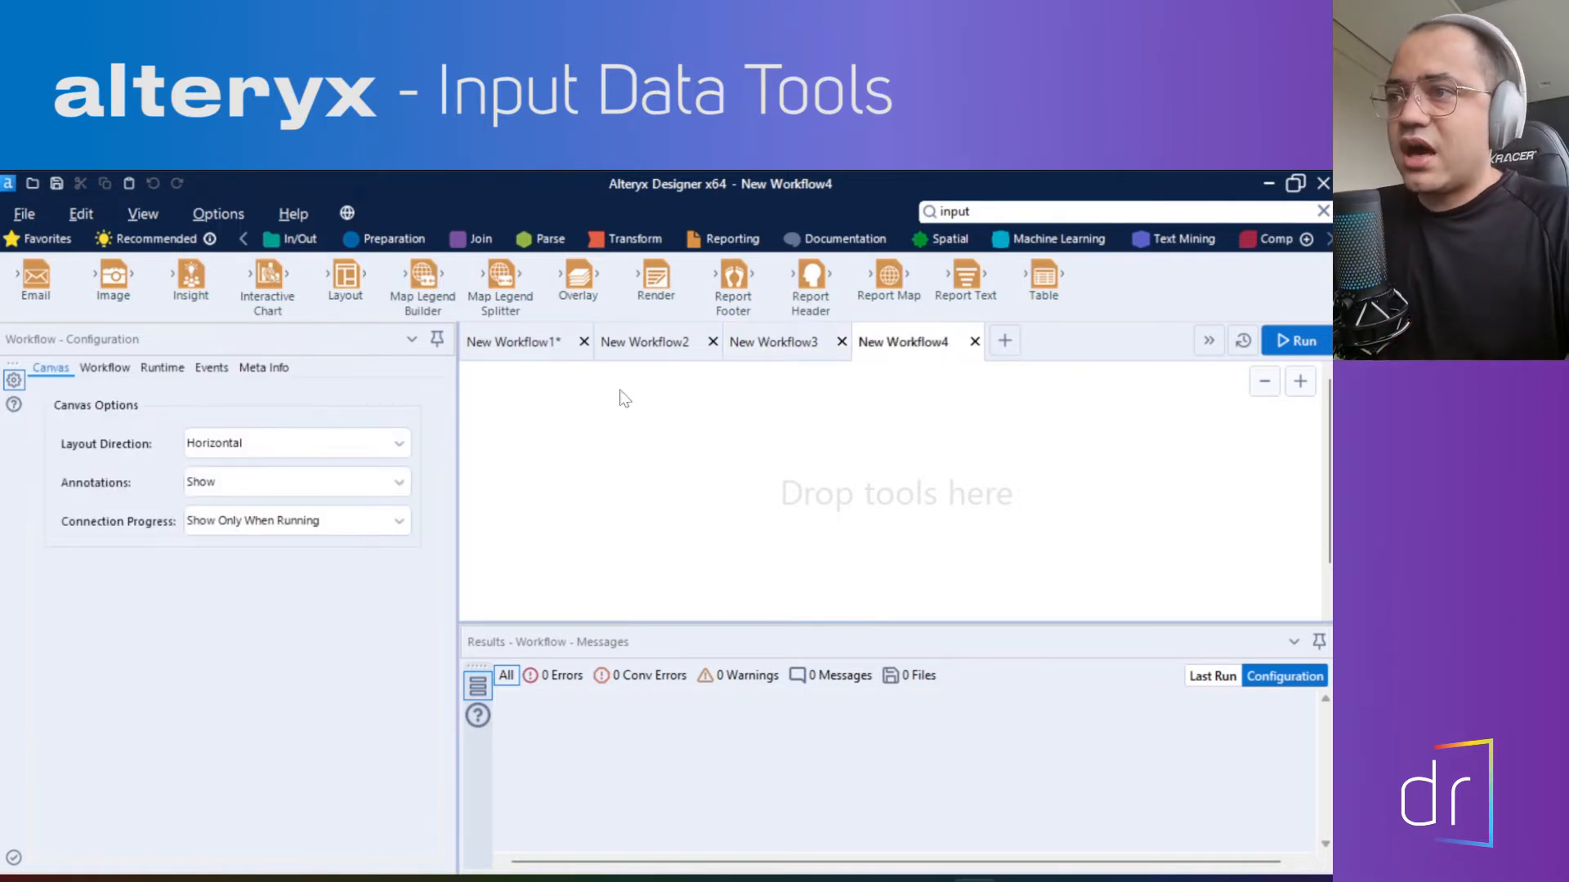
left_click(553, 354)
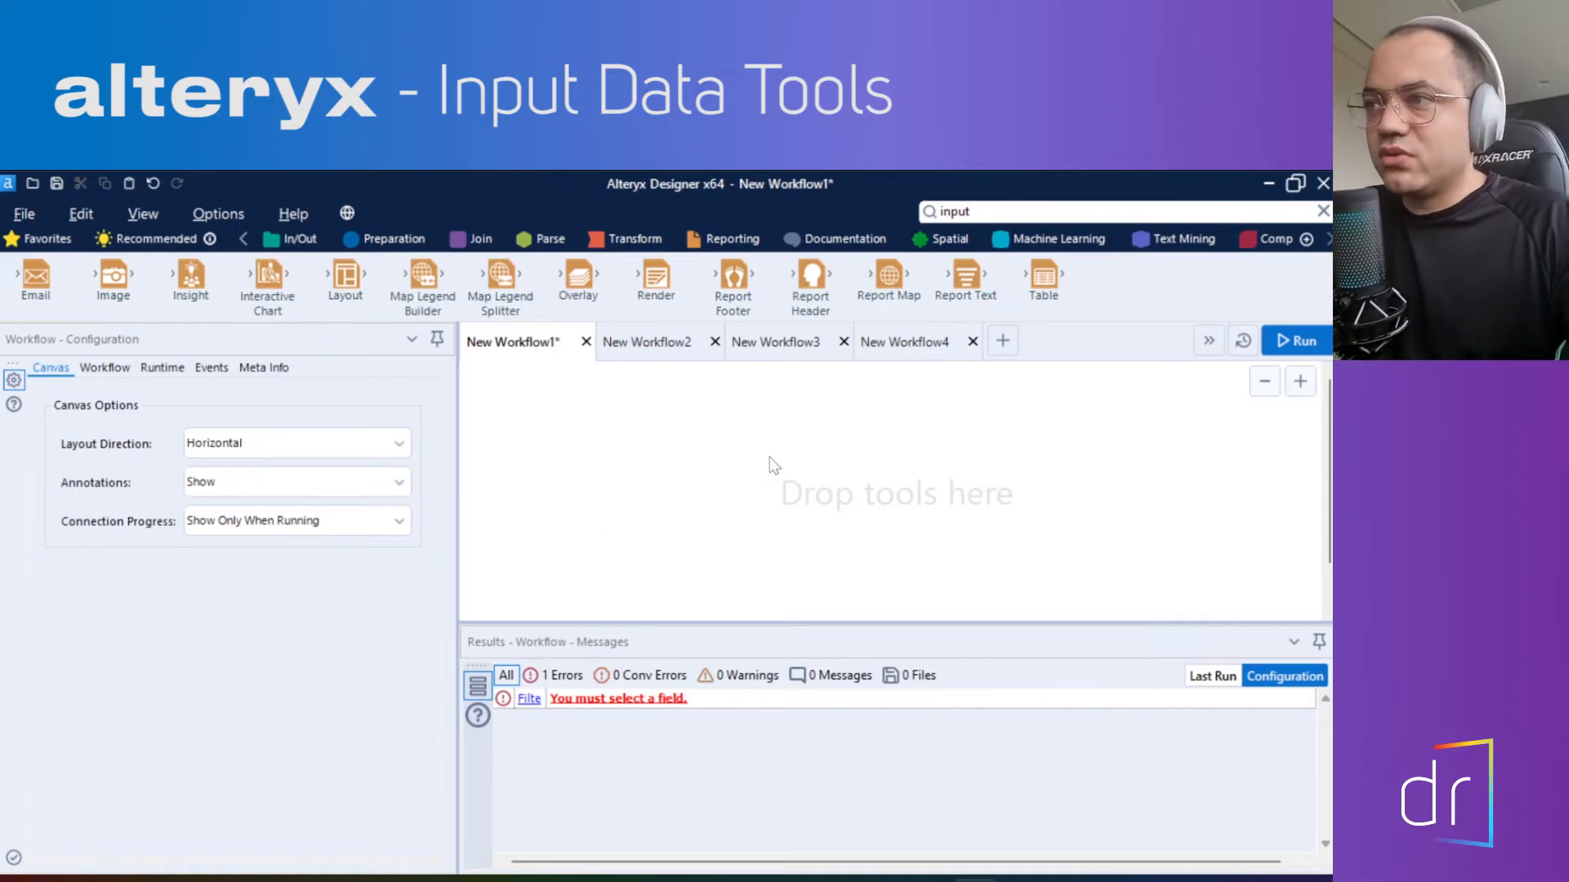
left_click(666, 353)
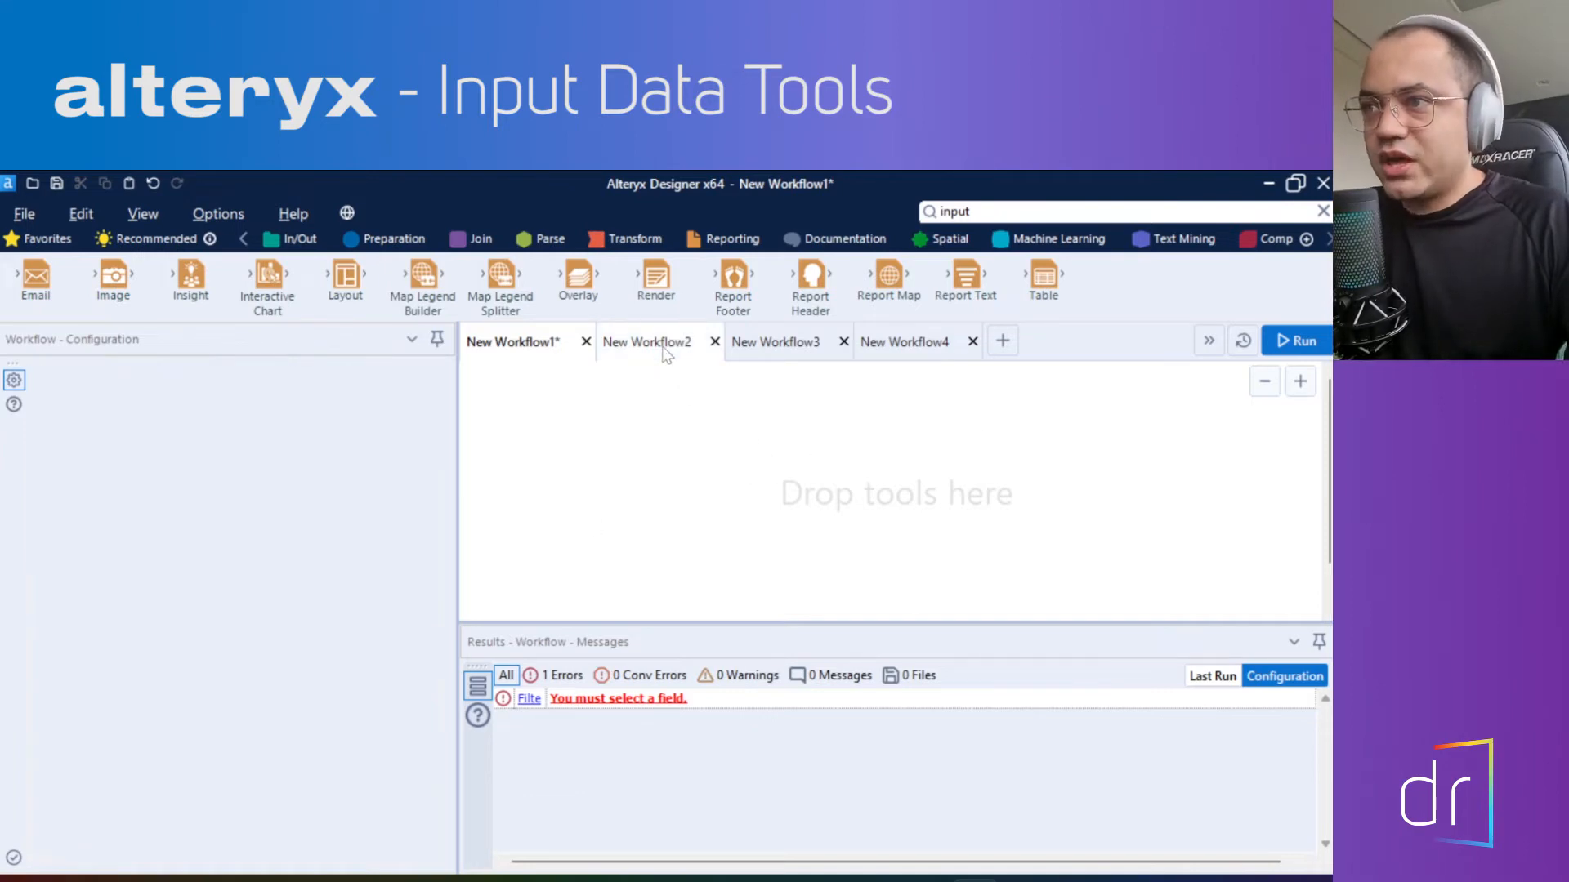
left_click(776, 351)
left_click(938, 346)
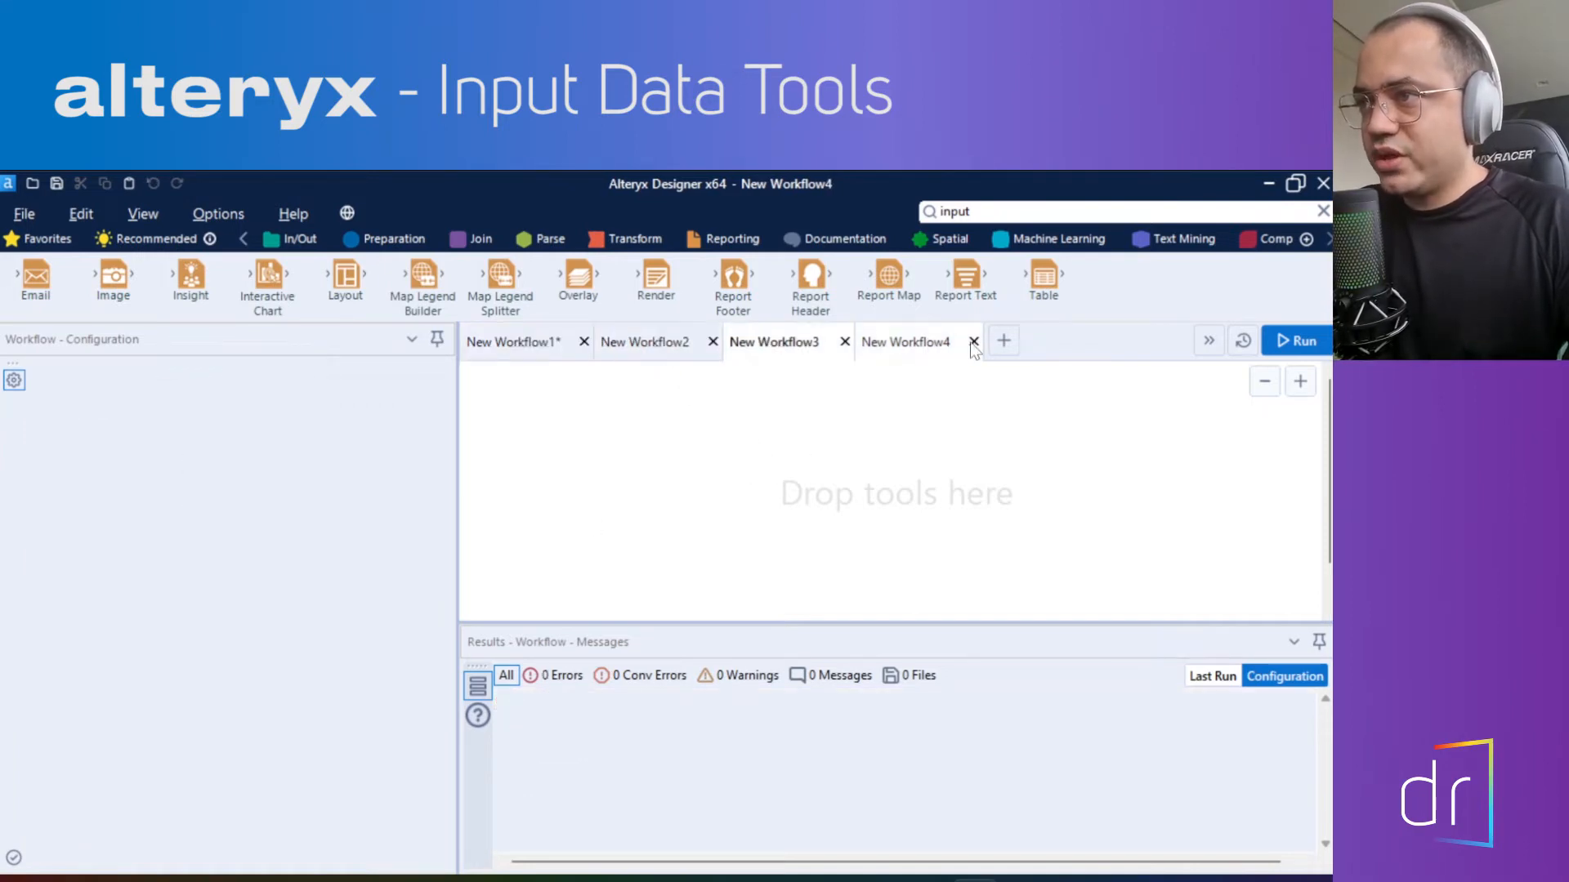
Close New Workflow4, New Workflow3 and New Workflow2, keeping only New Workflow1 open
left_click(974, 343)
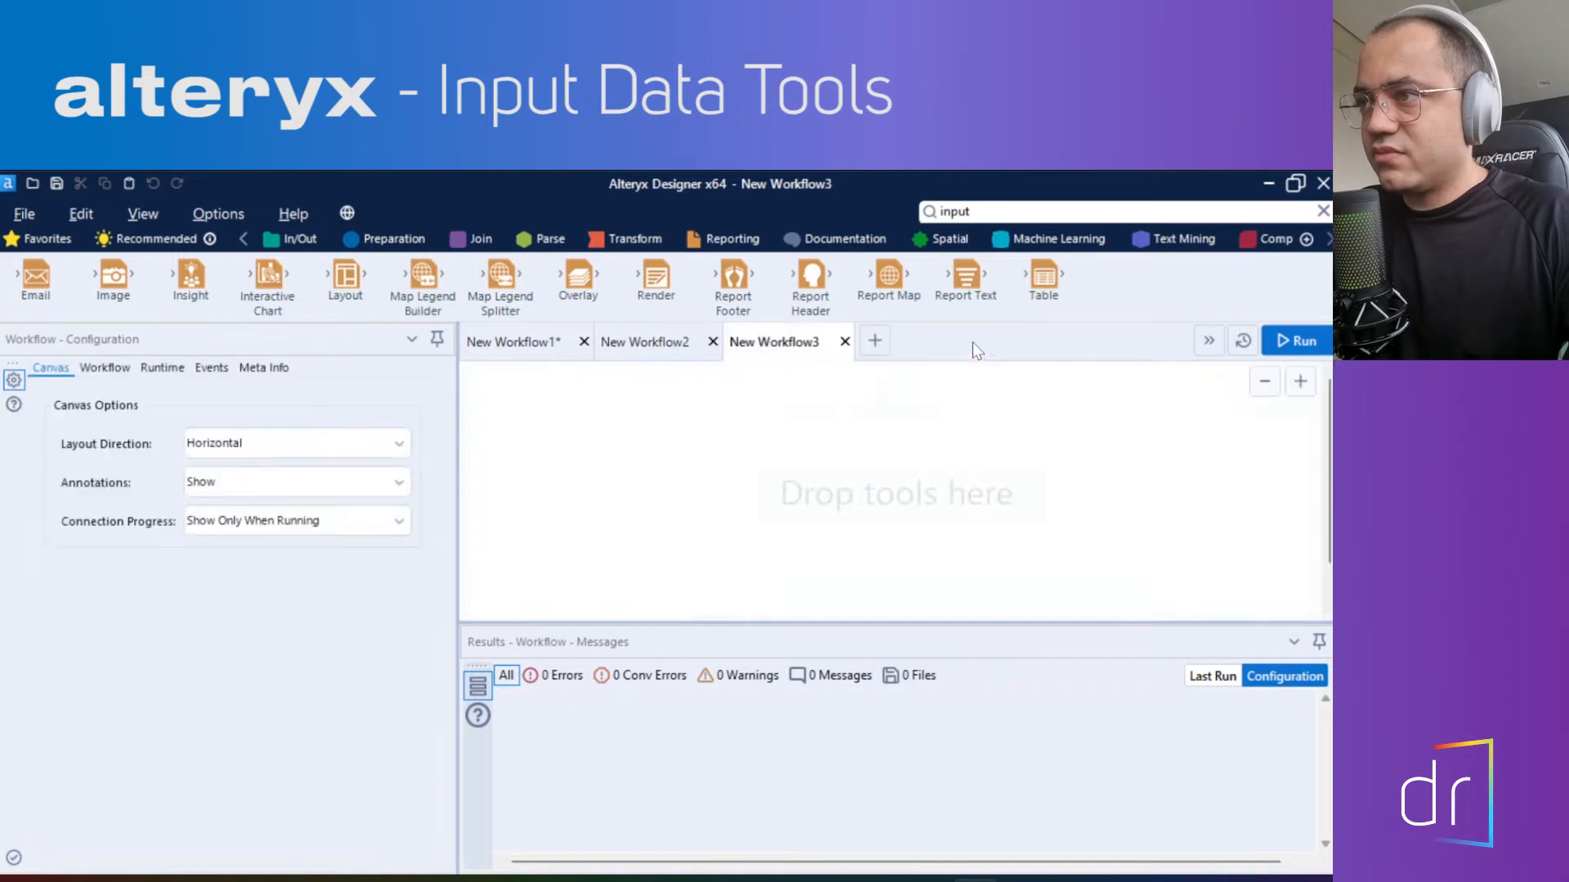
left_click(845, 347)
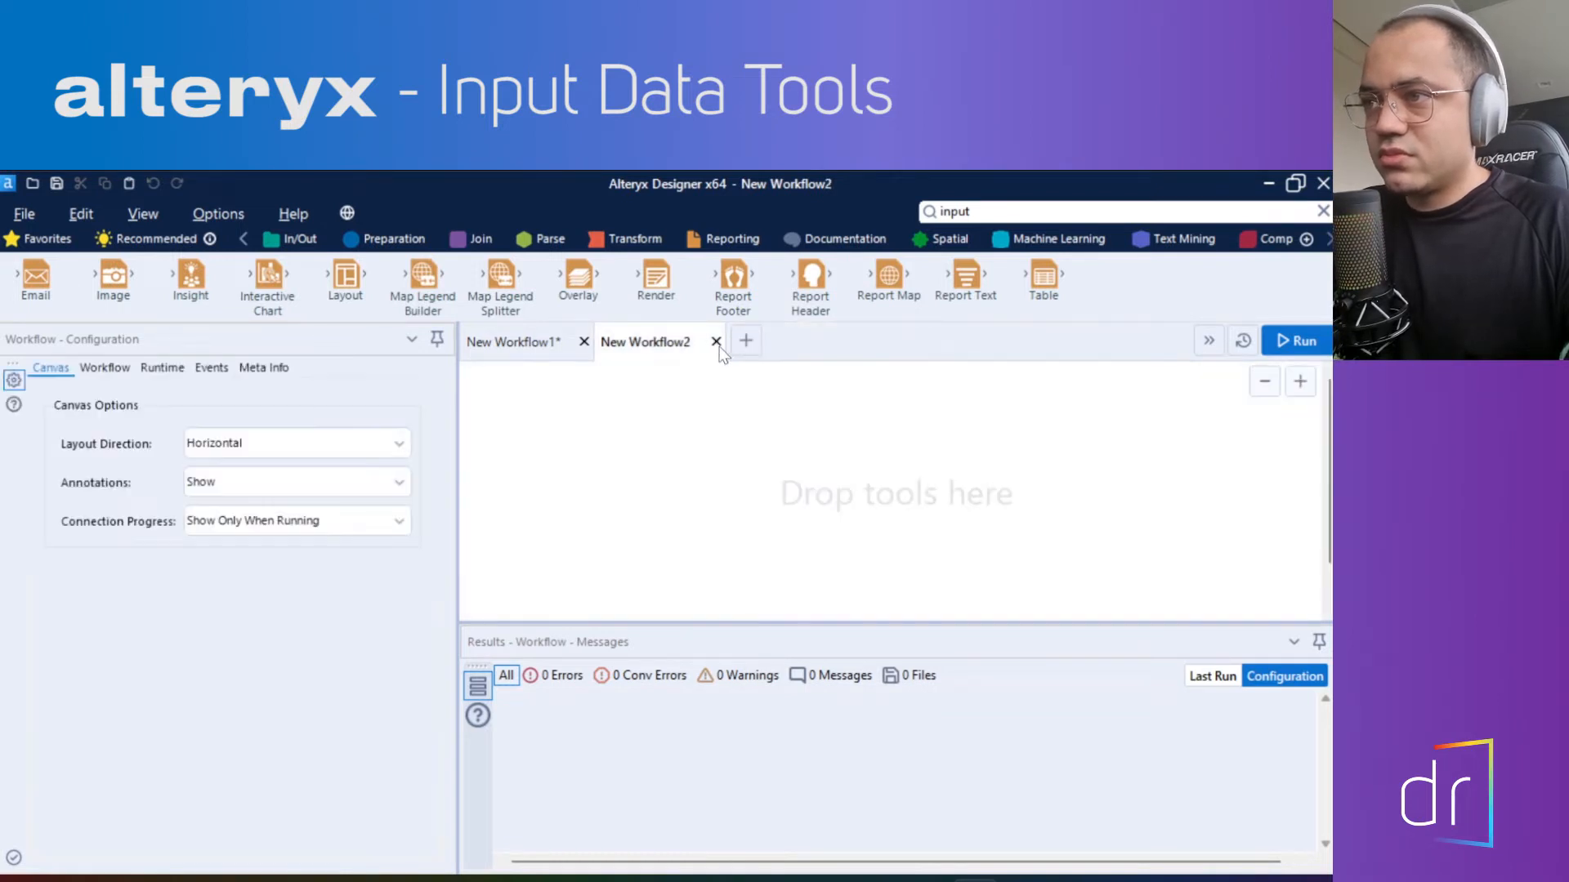
left_click(715, 342)
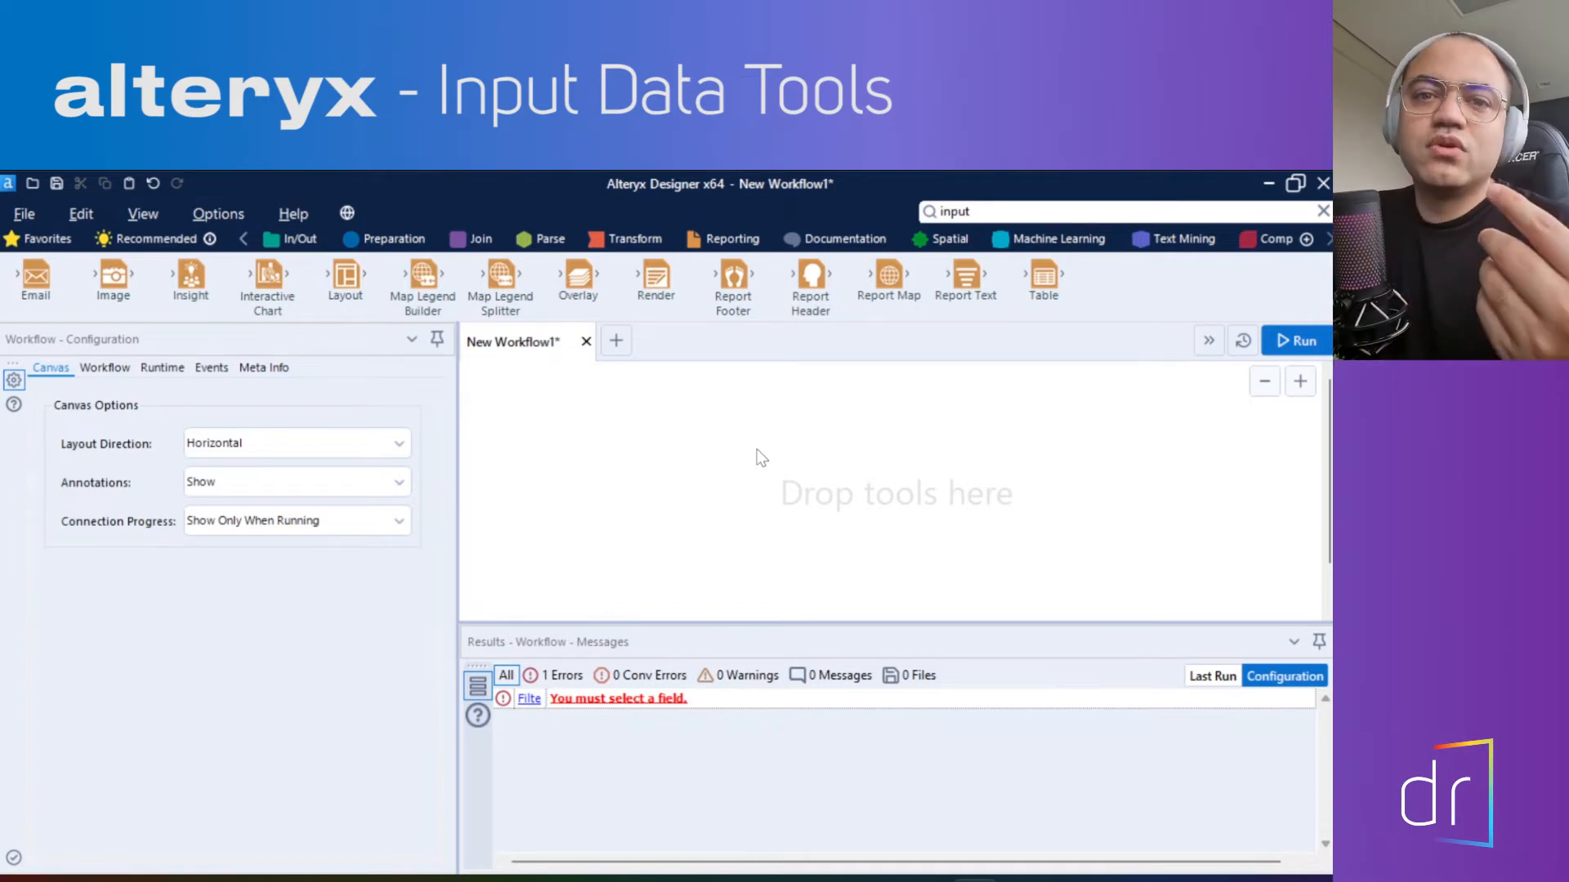
Display the In/Out tool category and view the description of the Input Data tool
left_click_drag(345, 275, 344, 272)
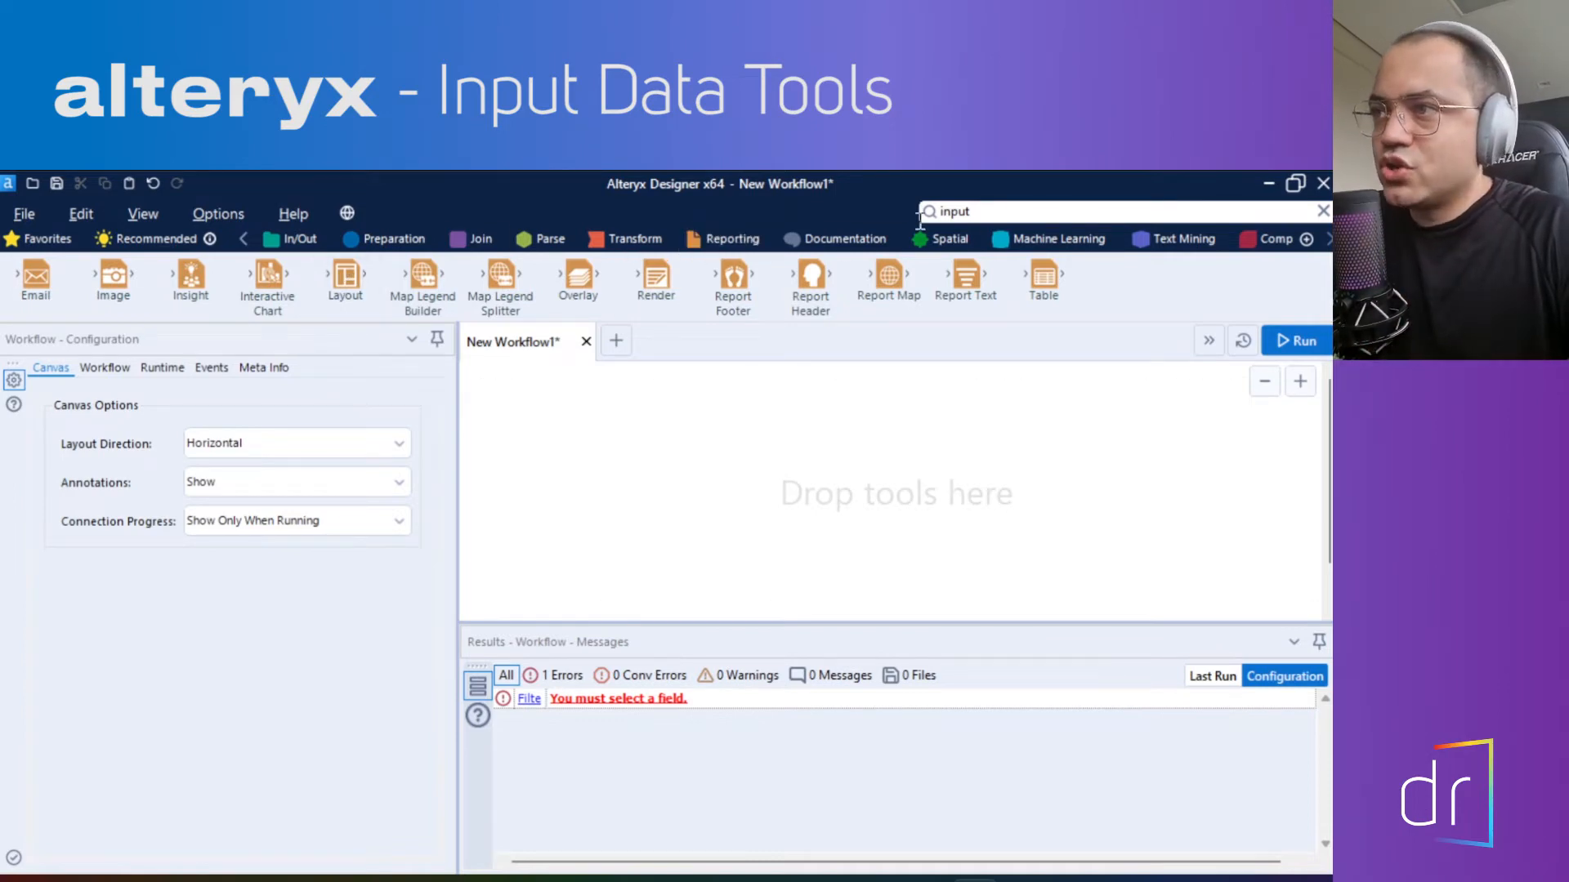
left_click(301, 245)
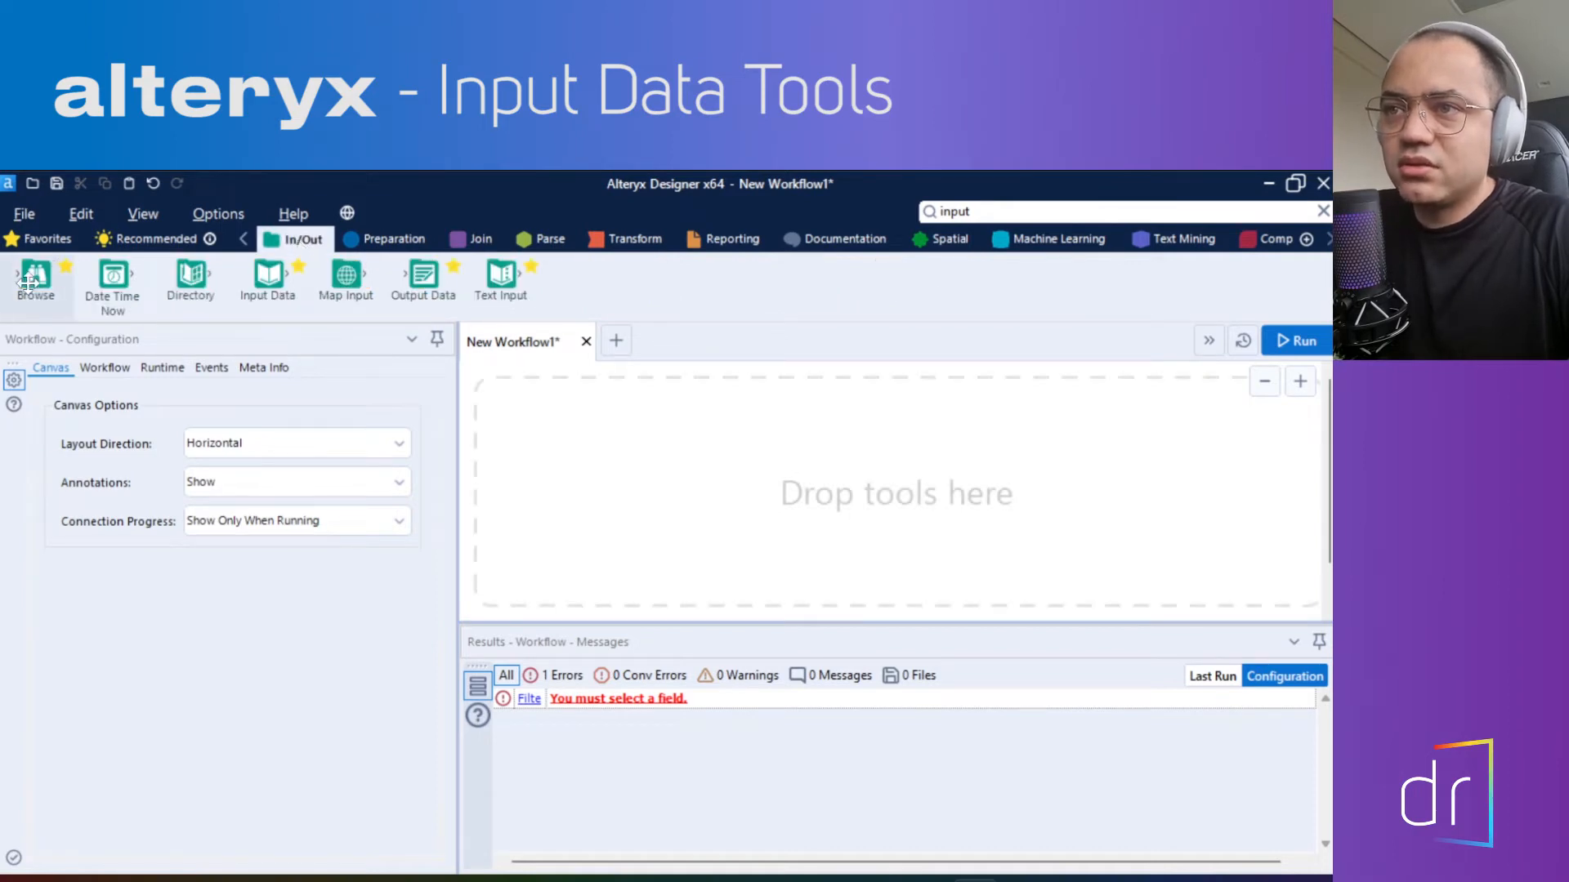
left_click_drag(195, 282, 262, 287)
mouse_move(264, 280)
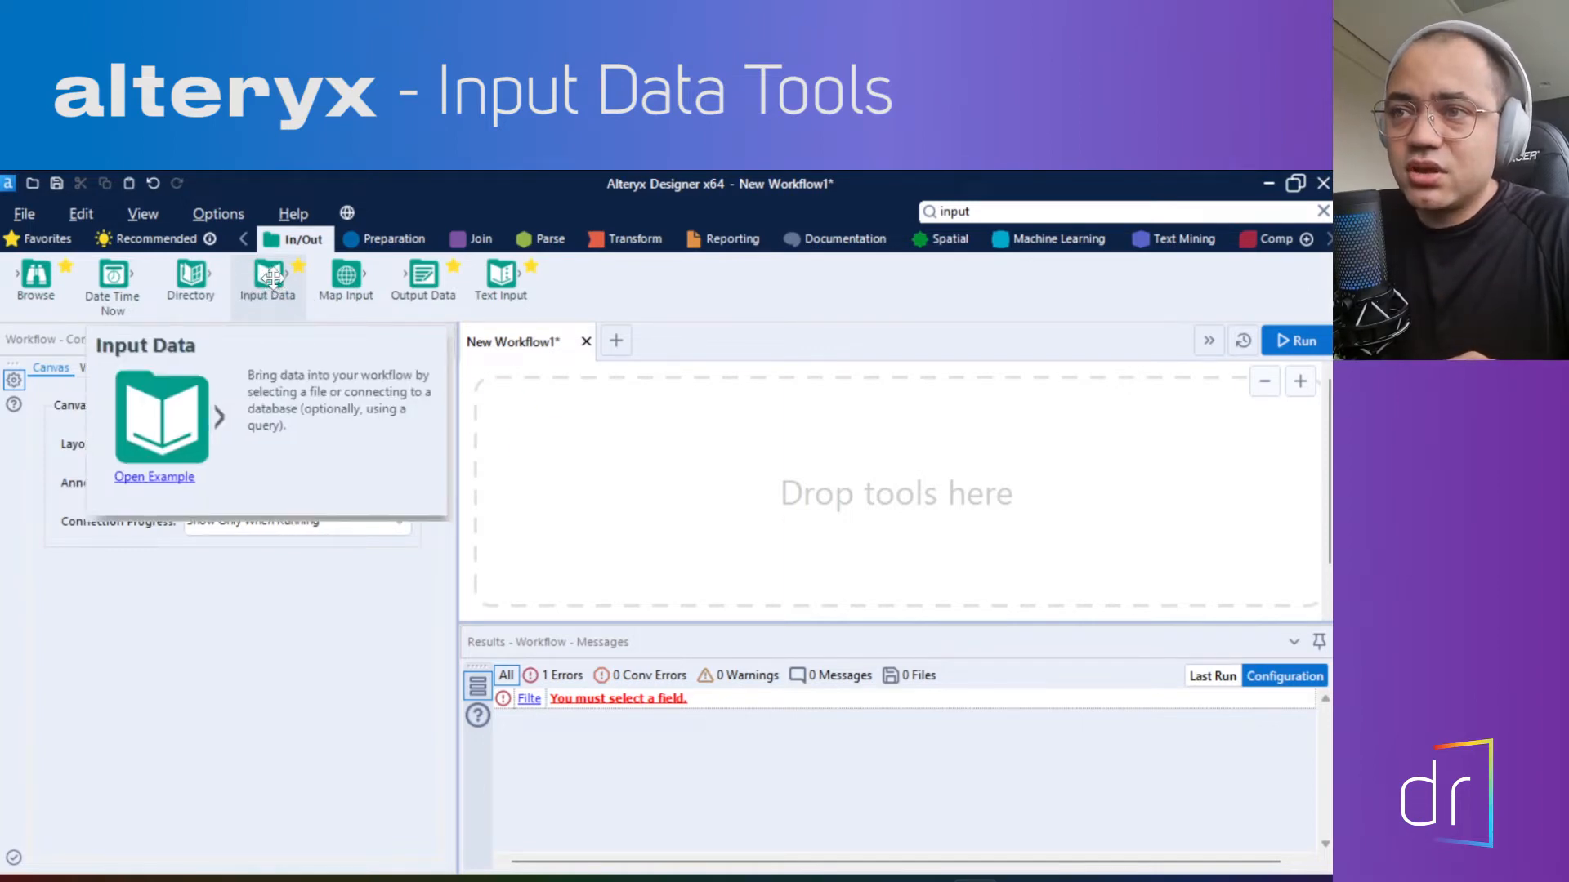
double_click(273, 278)
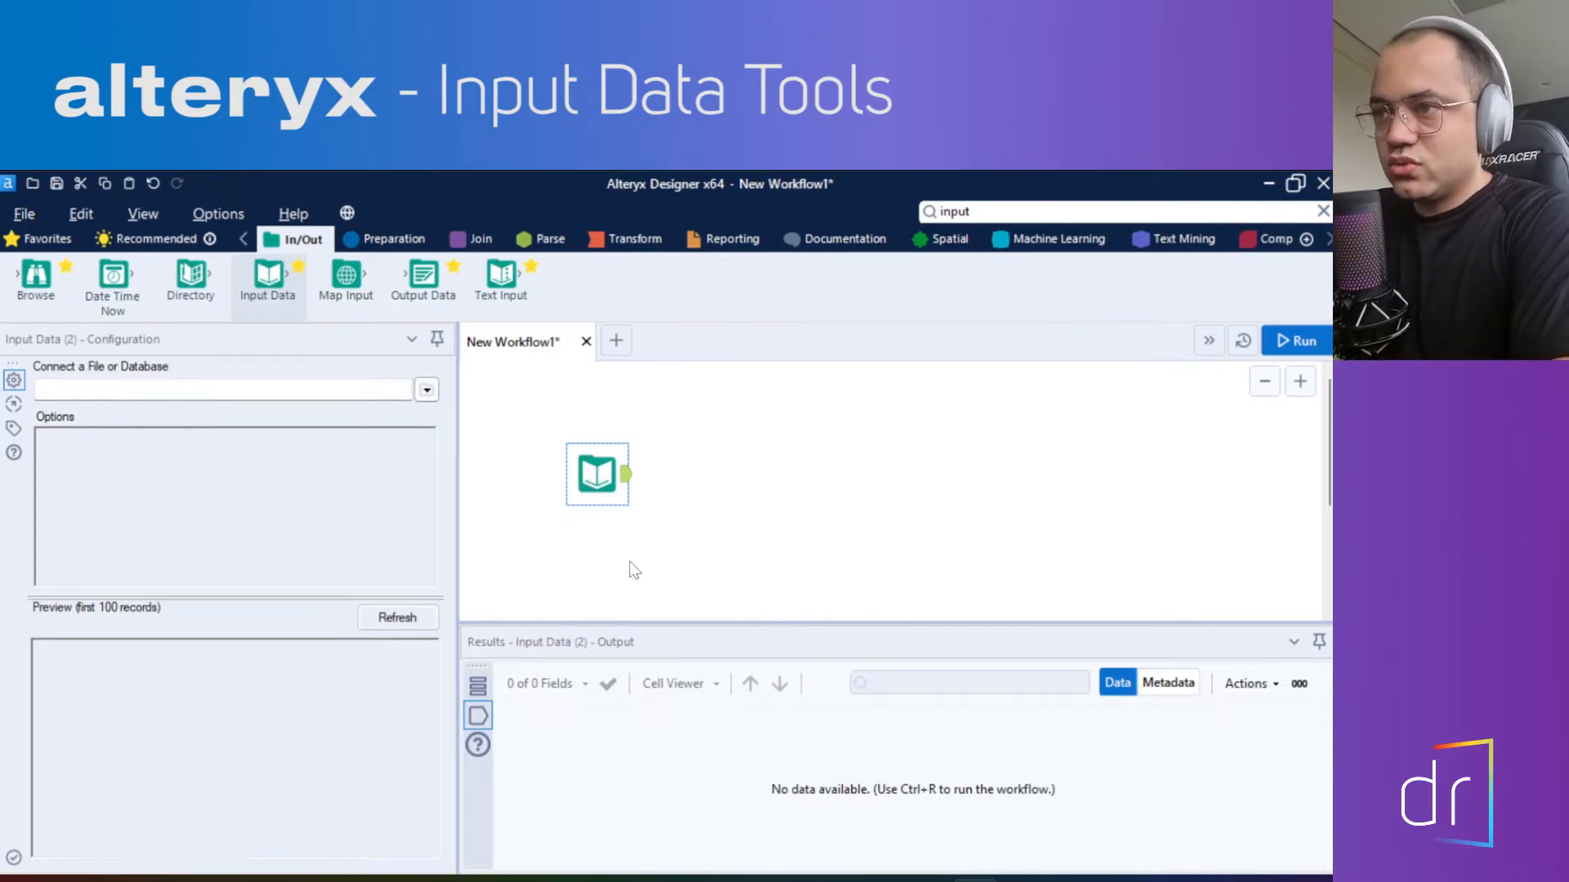
left_click(732, 562)
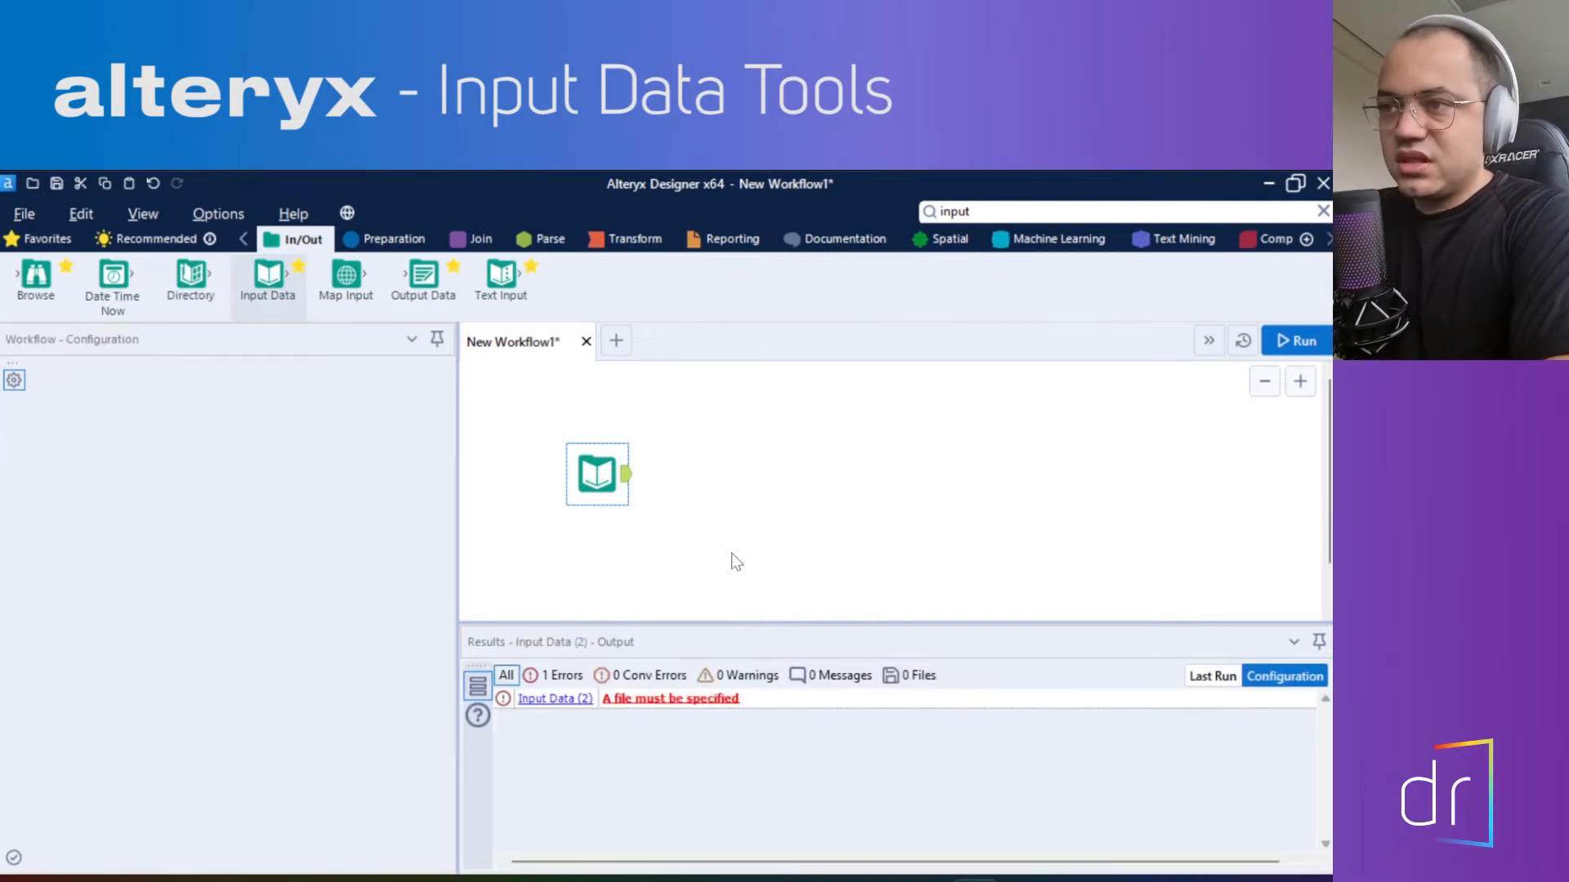
key("ctrl+z")
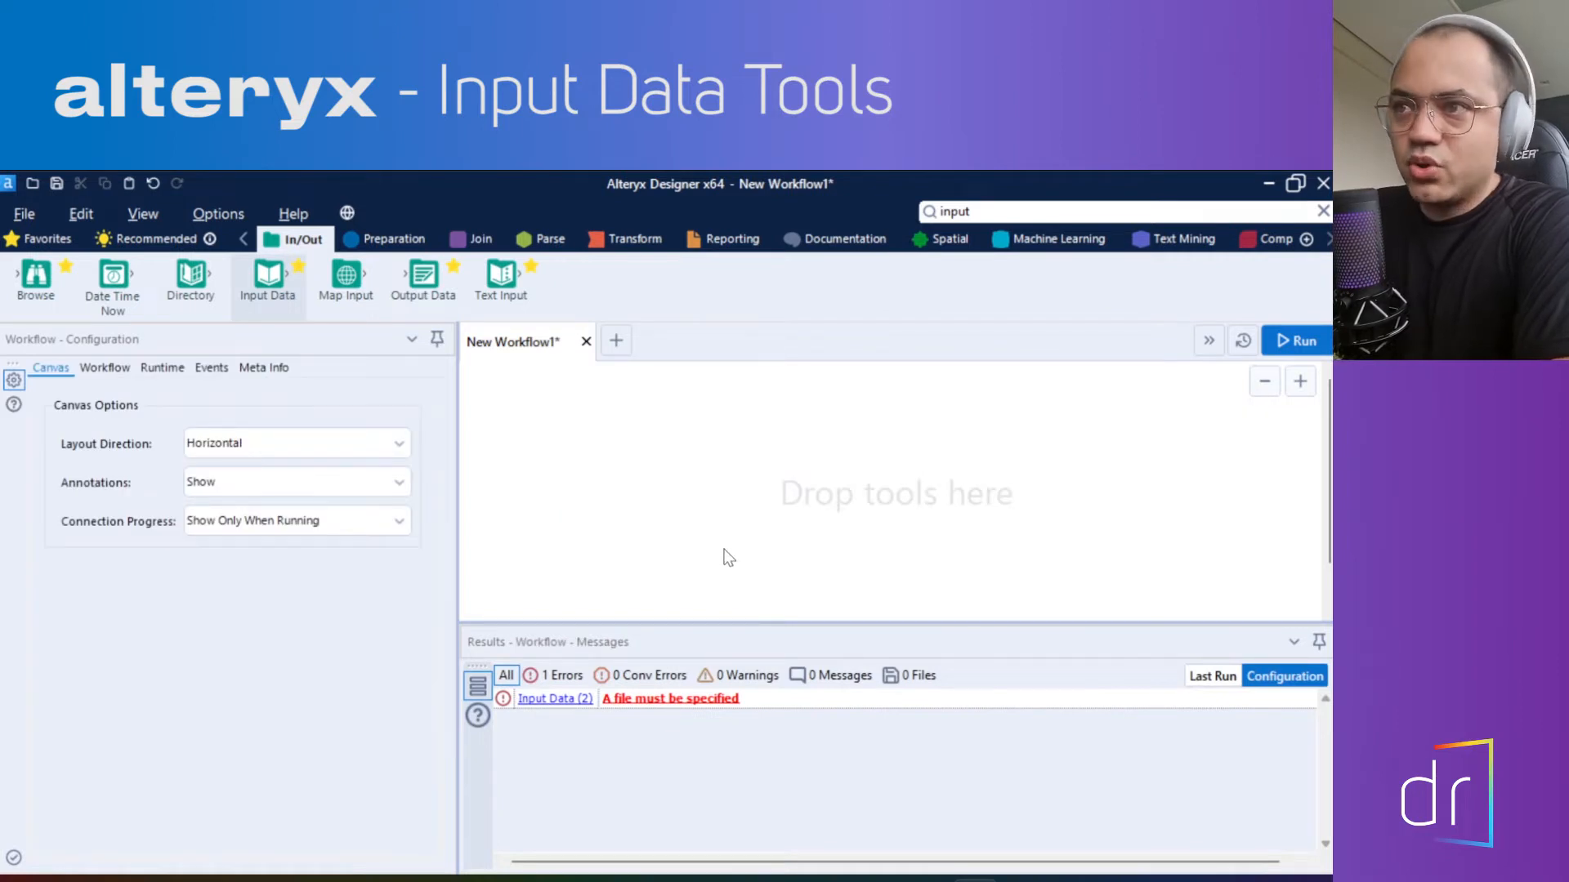
Place an Input Data tool on the empty canvas of New Workflow1
left_click_drag(267, 276, 269, 282)
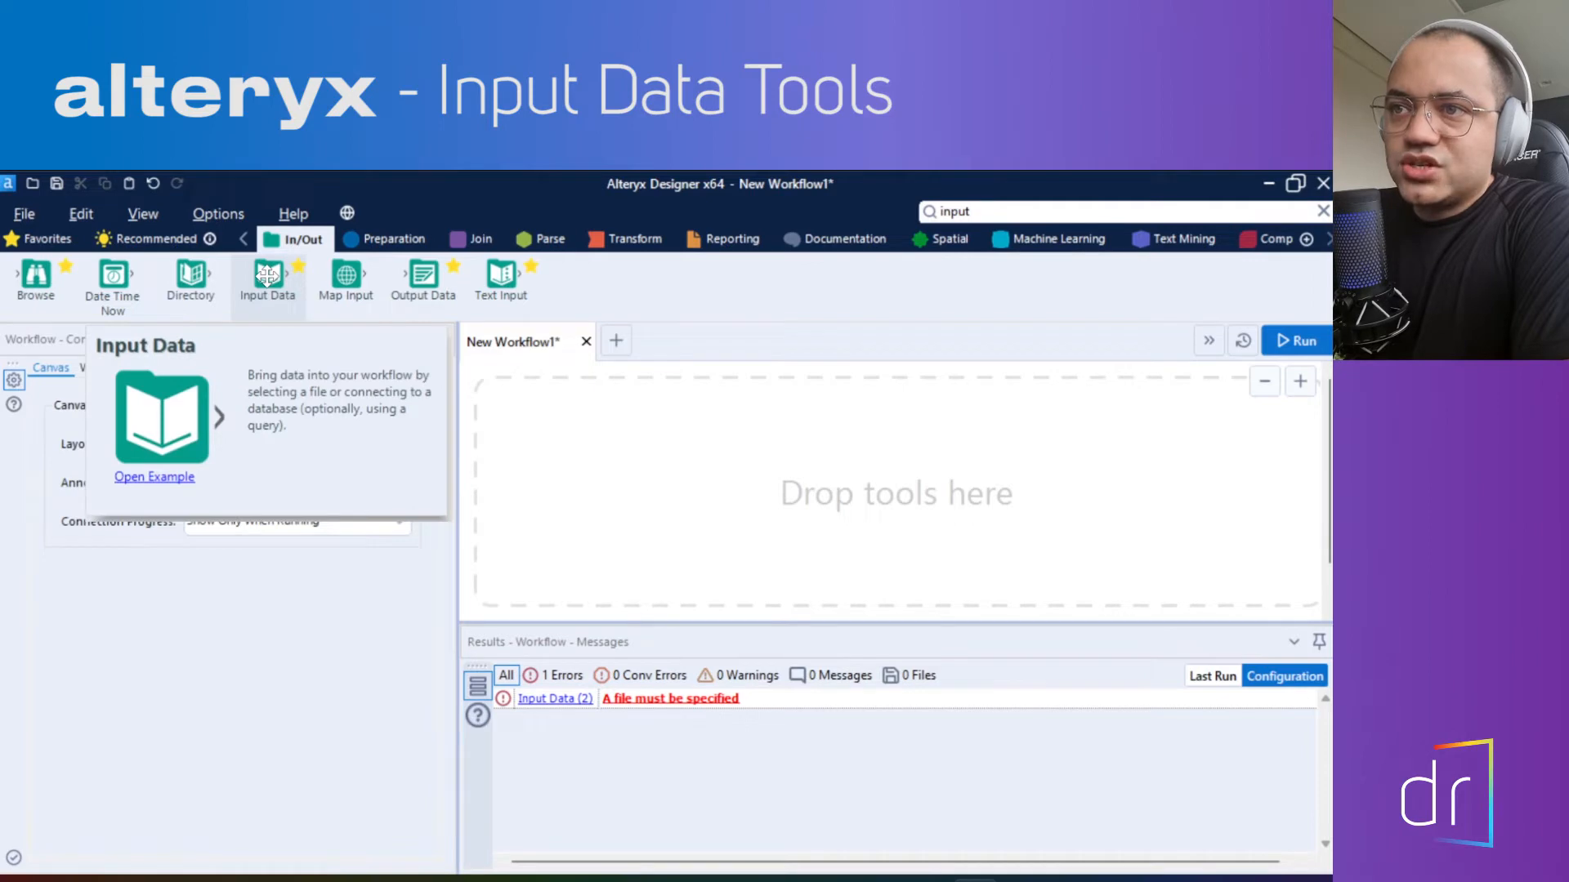
left_click_drag(267, 276, 344, 462)
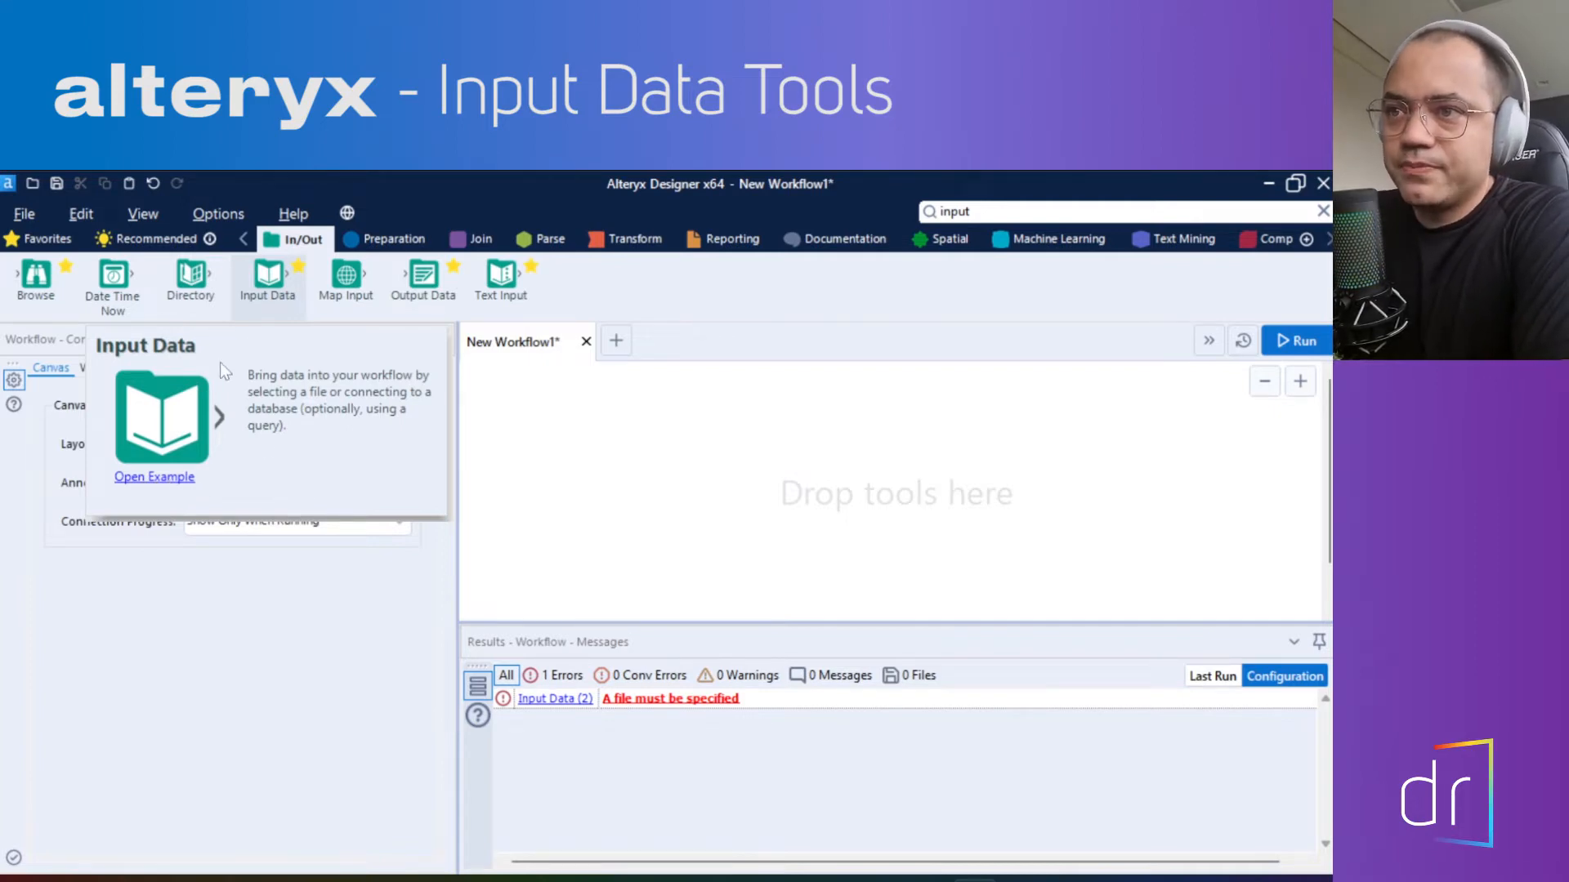
left_click_drag(267, 280, 608, 473)
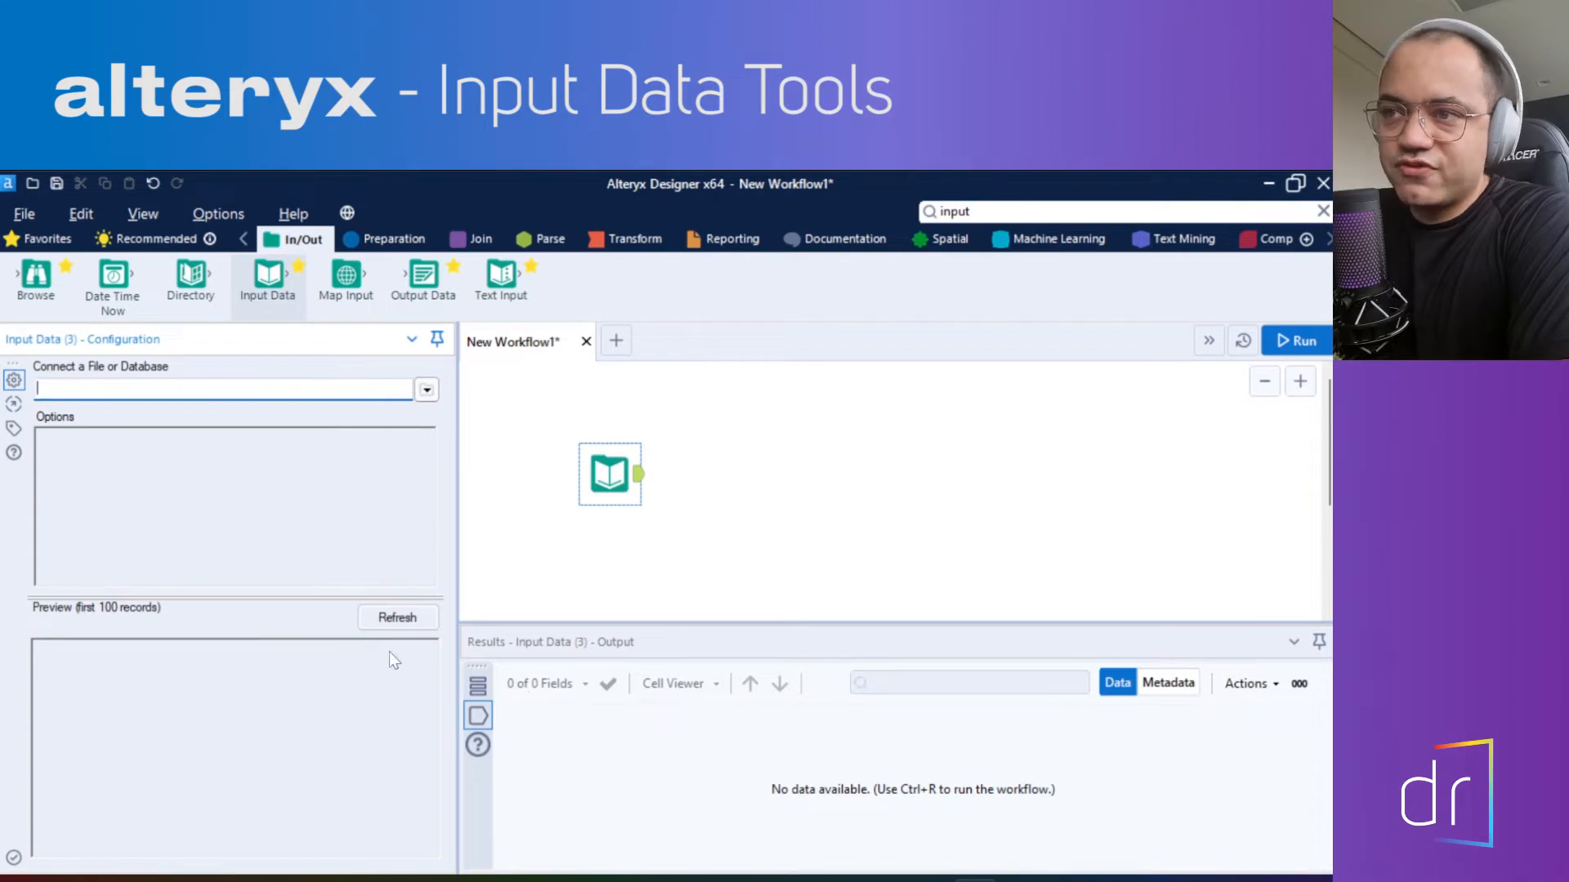
mouse_move(609, 472)
left_mouse_down()
mouse_move(459, 391)
mouse_move(658, 469)
mouse_move(596, 448)
mouse_move(612, 462)
left_mouse_up()
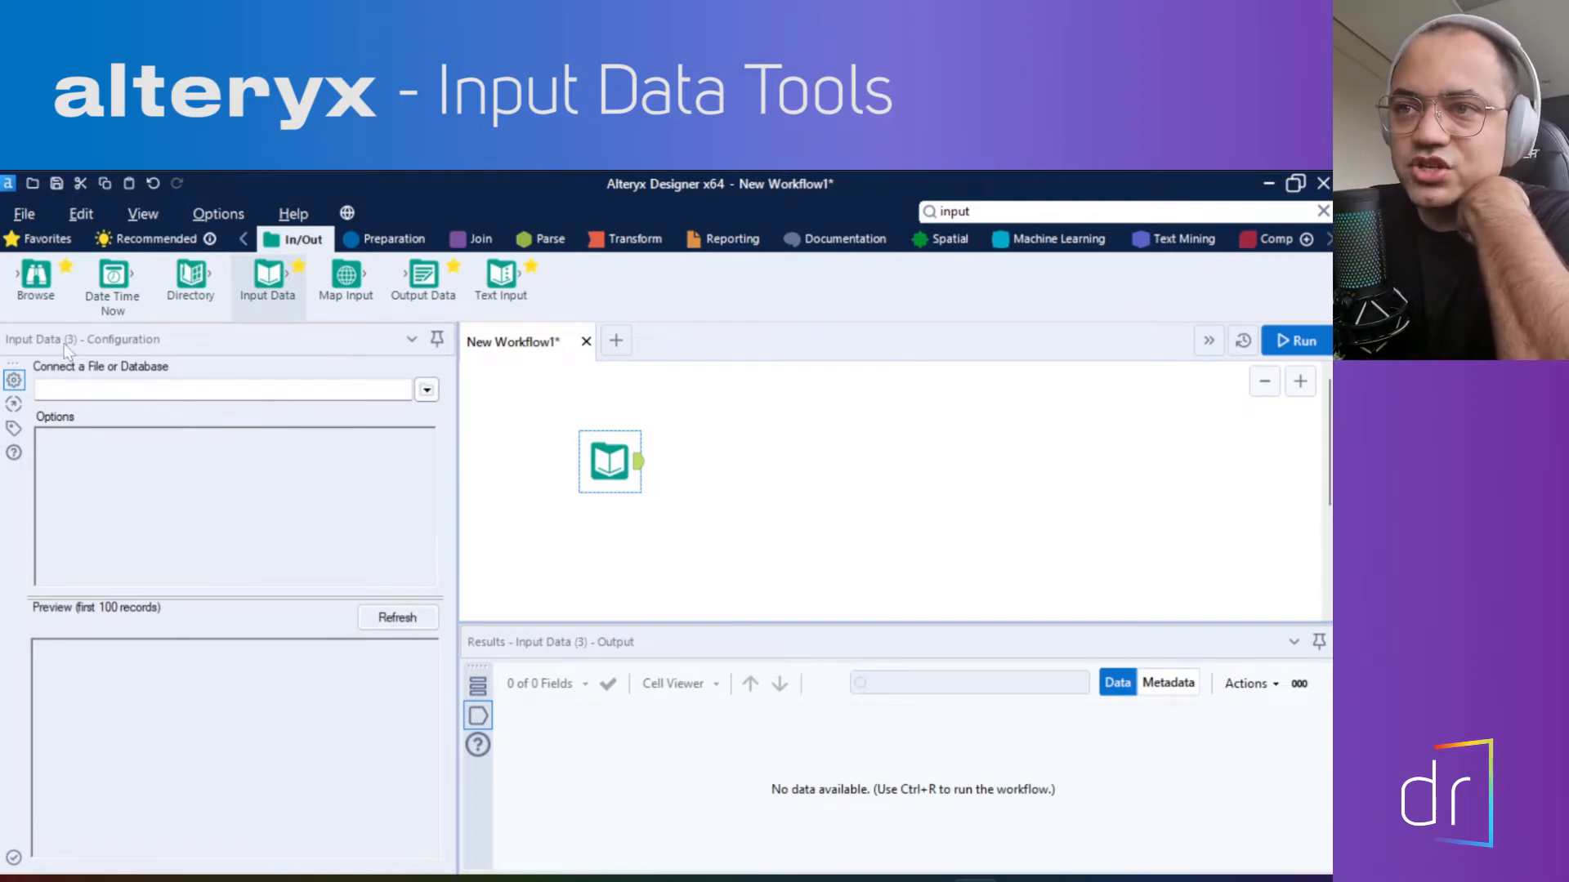
Connect the Input Data tool to the Excel file Indicadores Economicos.xlsx through a file connection
left_click(426, 392)
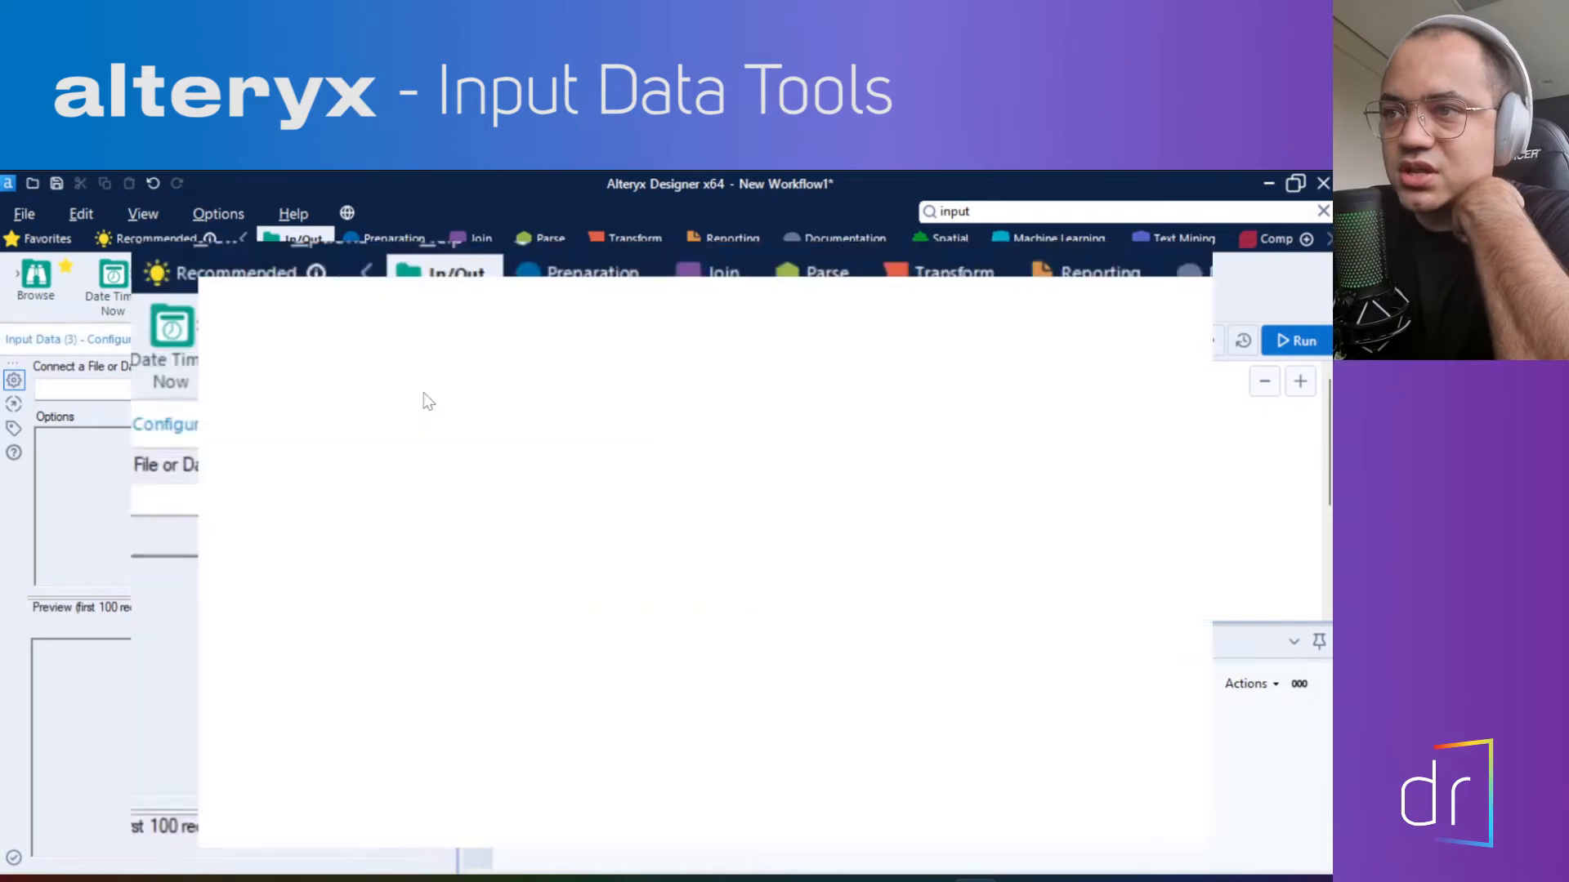
left_click(233, 390)
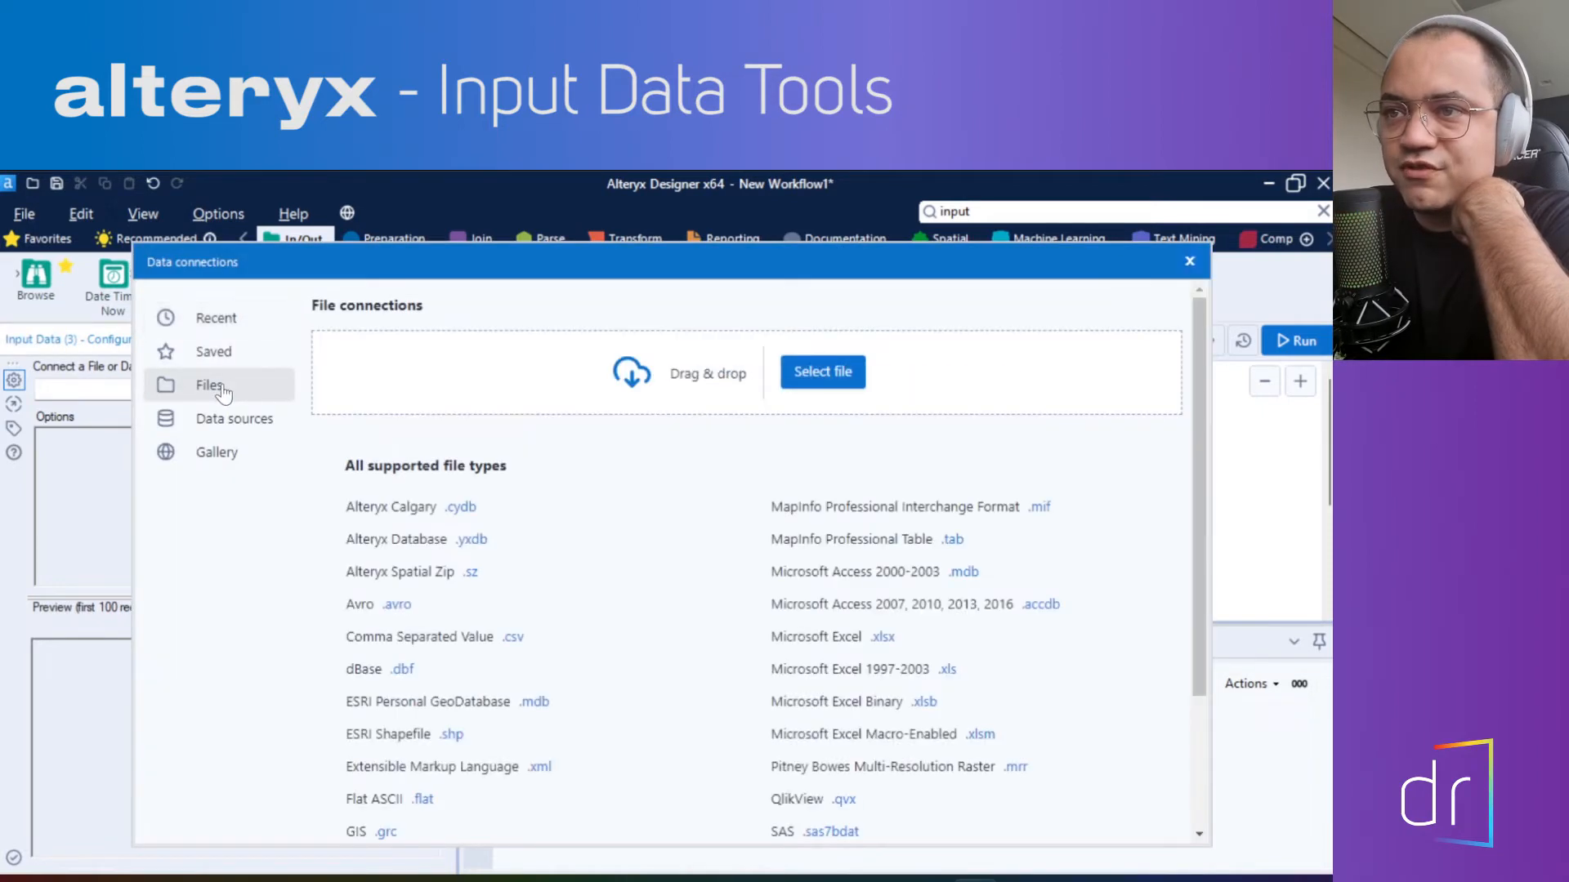
left_click(805, 367)
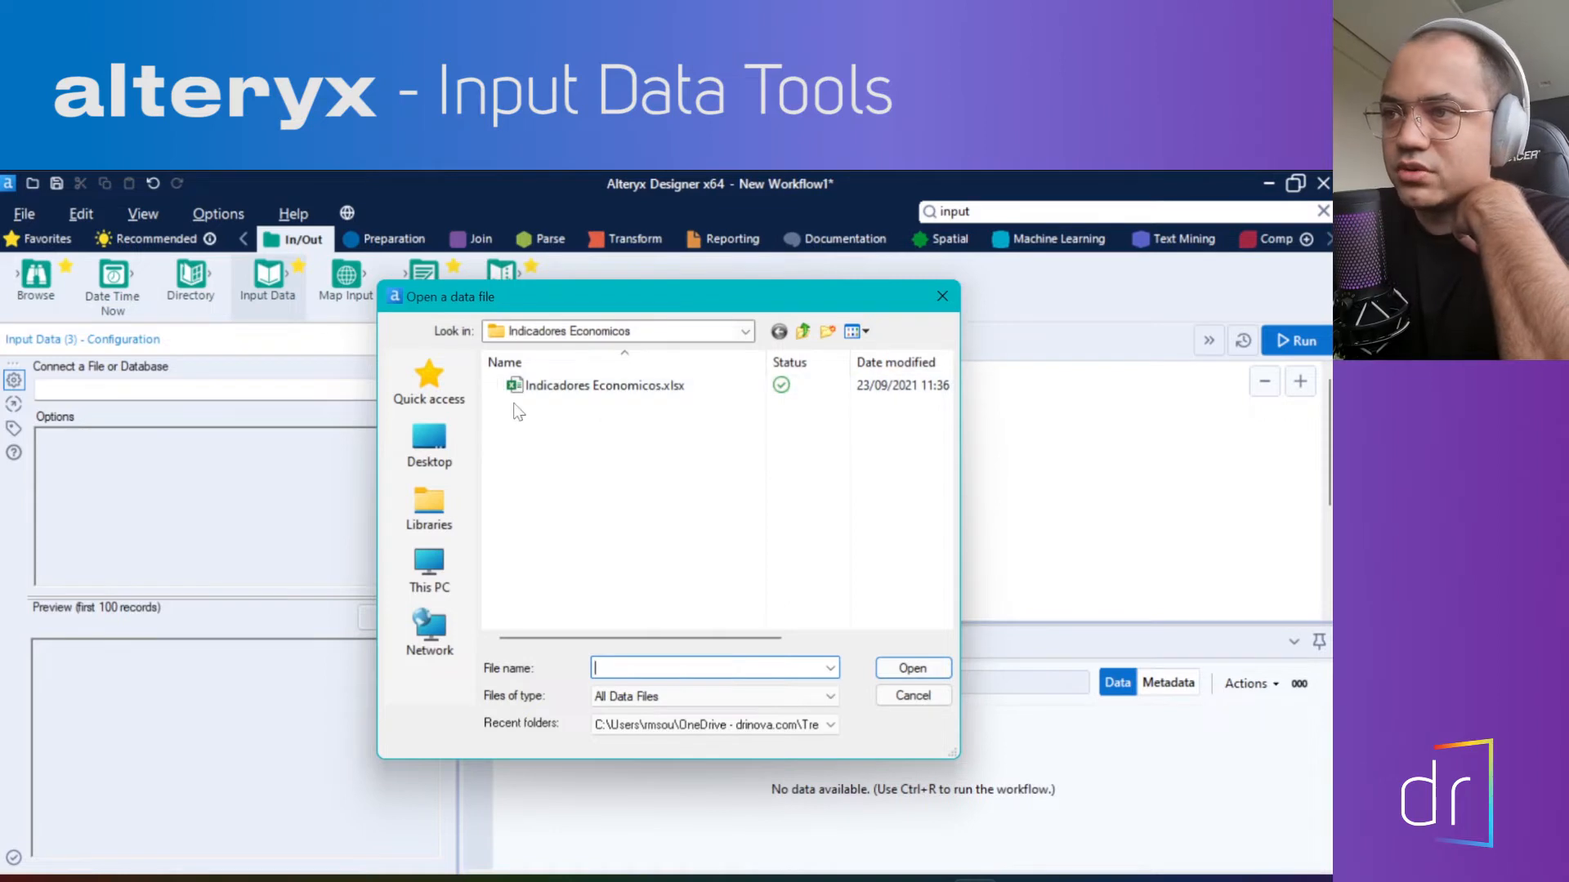
left_click(585, 387)
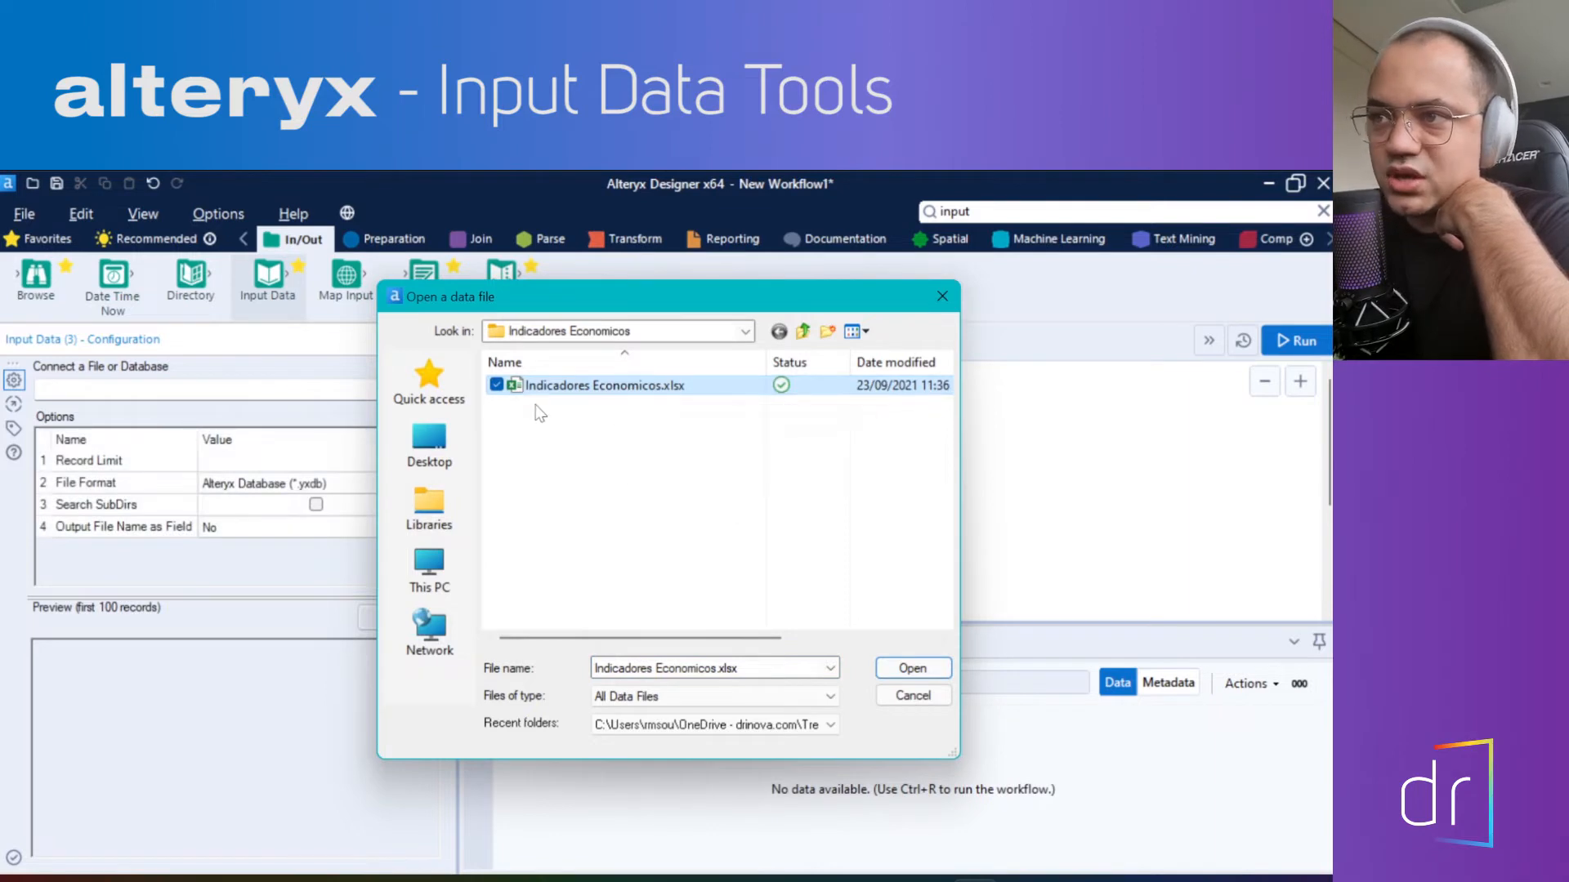
left_click(913, 669)
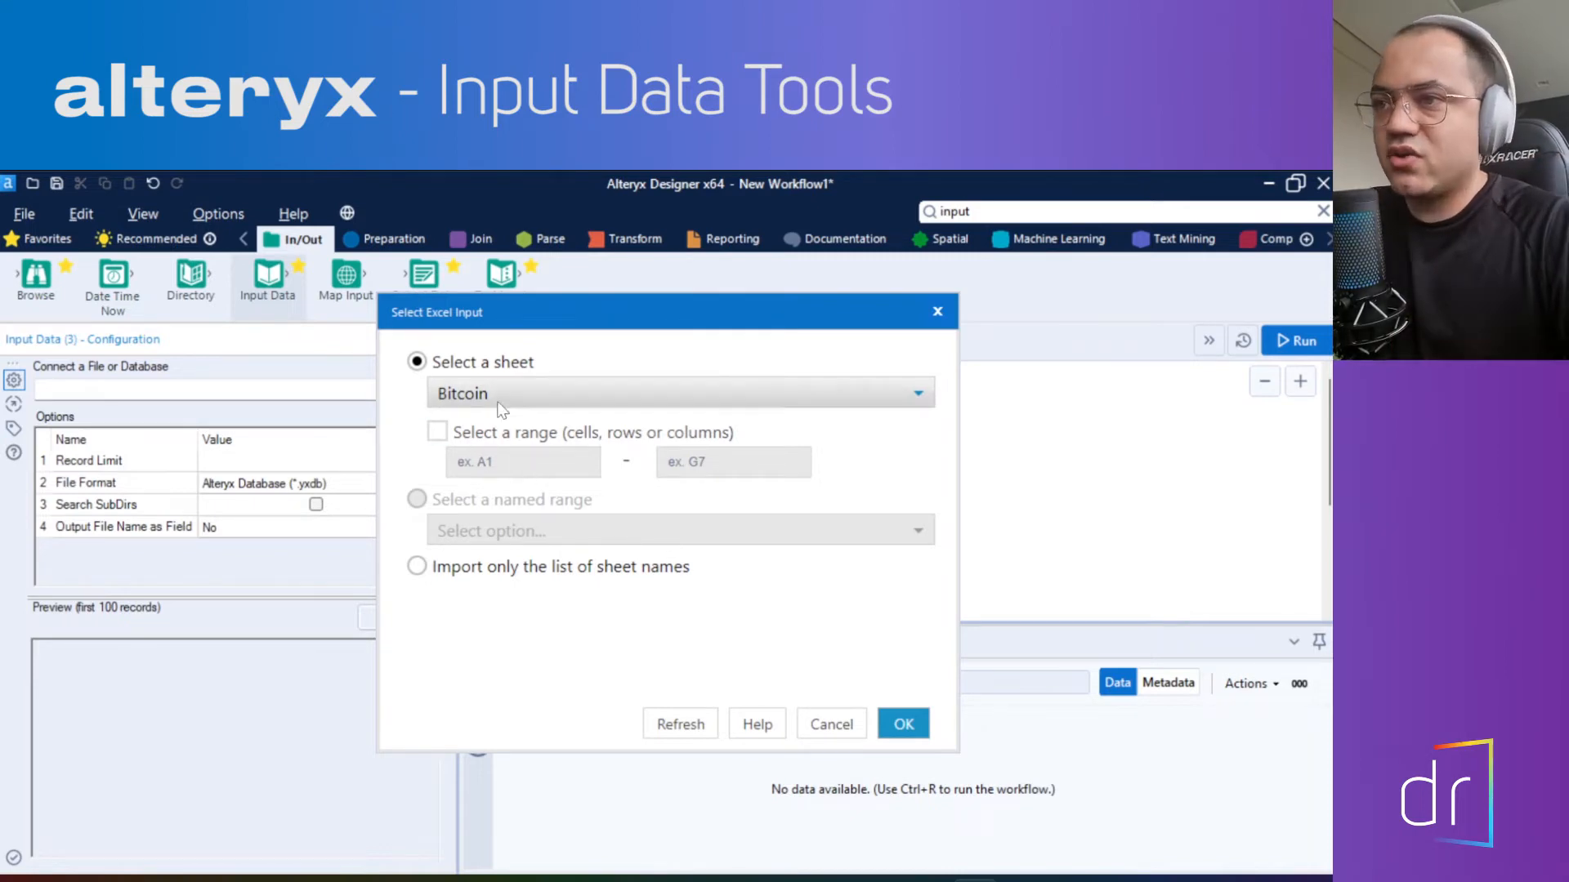
Choose the Taxa Selic sheet as the Excel input and load it into the tool
left_click(545, 400)
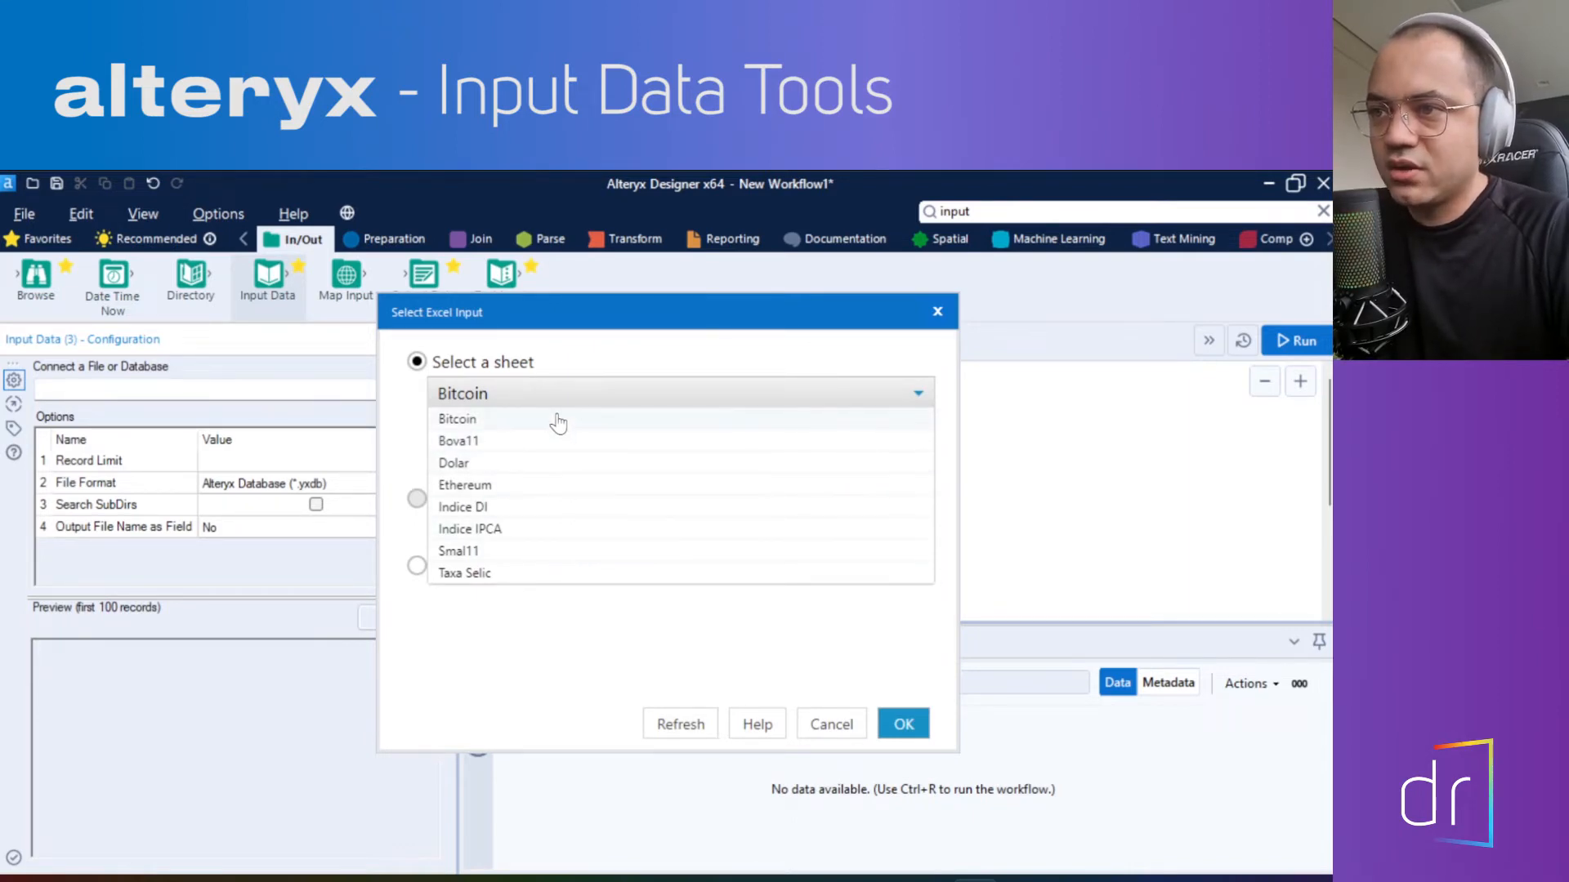
left_click(477, 574)
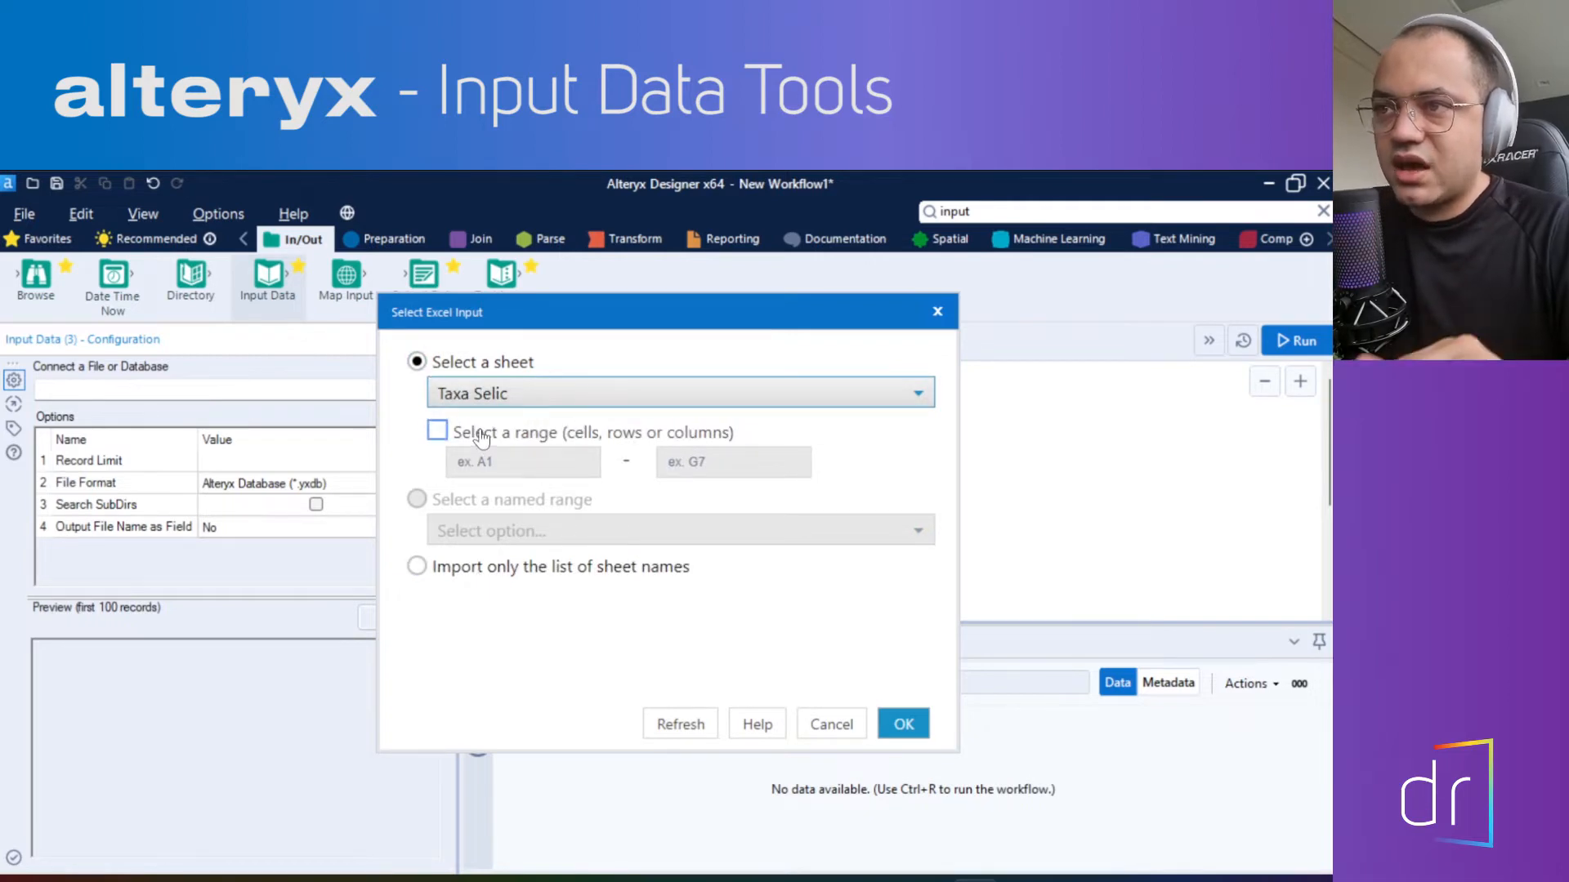
left_click(904, 725)
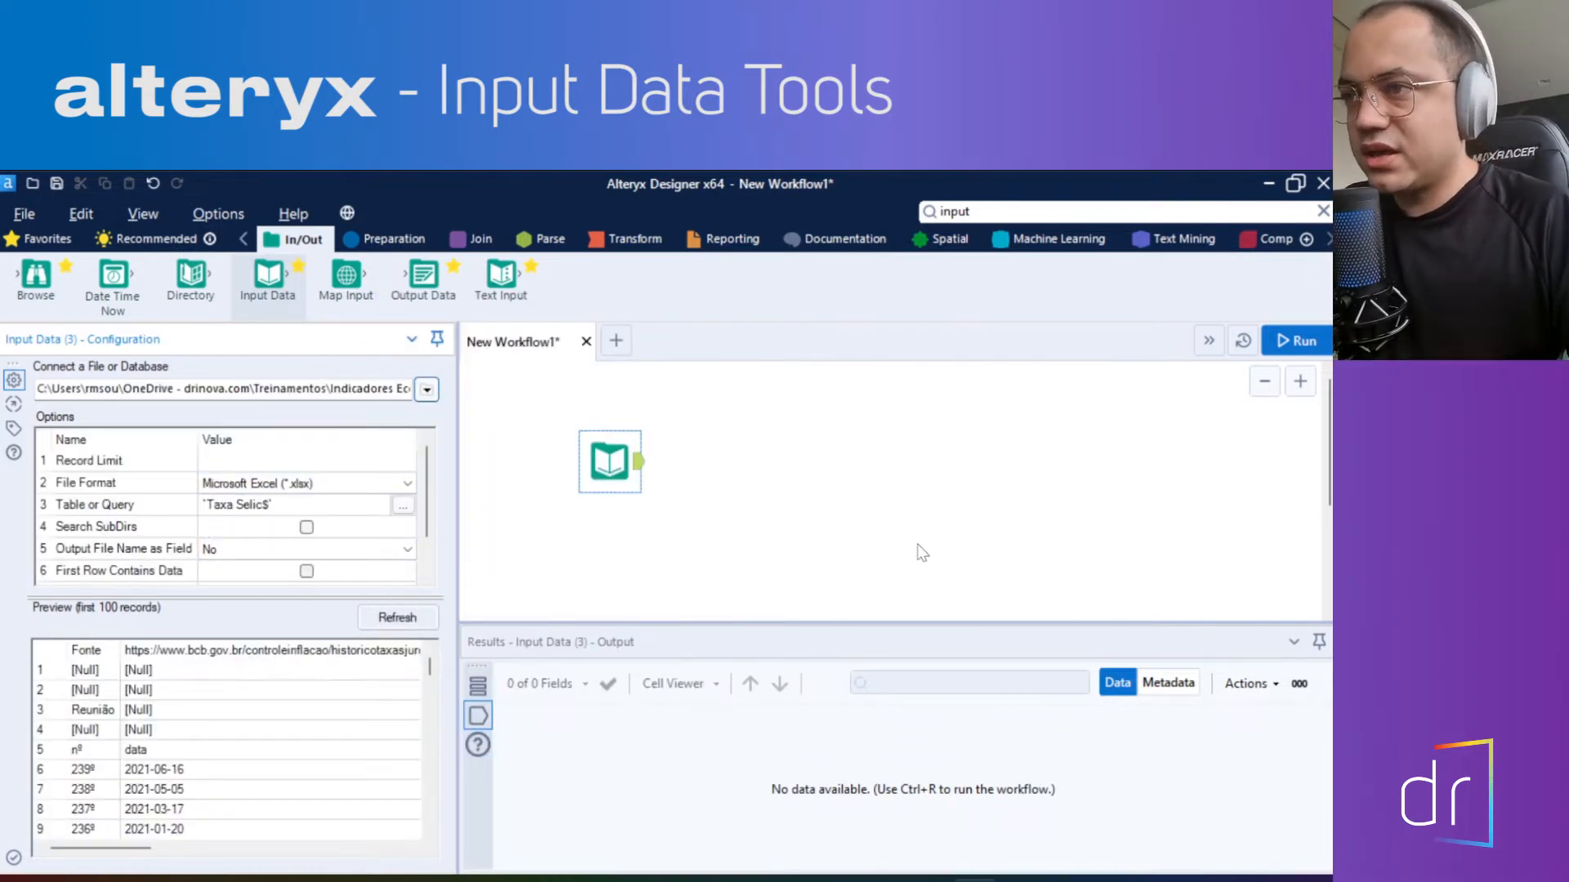
Shift the Input Data tool slightly on the canvas and widen its configuration area to show more of the data preview
left_click_drag(607, 488, 632, 488)
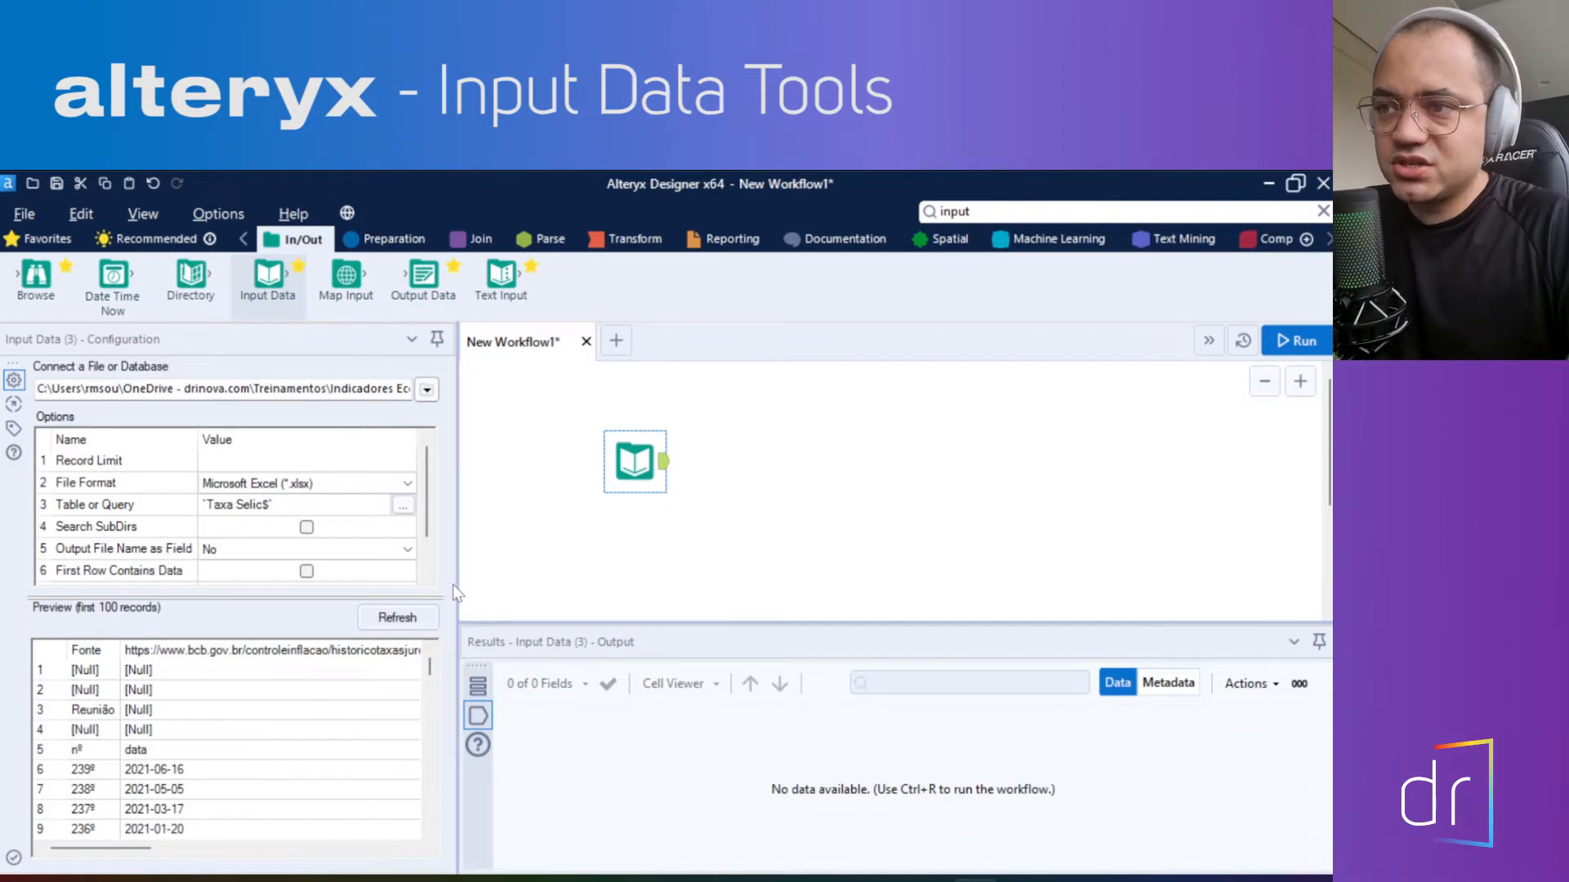
left_click_drag(458, 584, 604, 602)
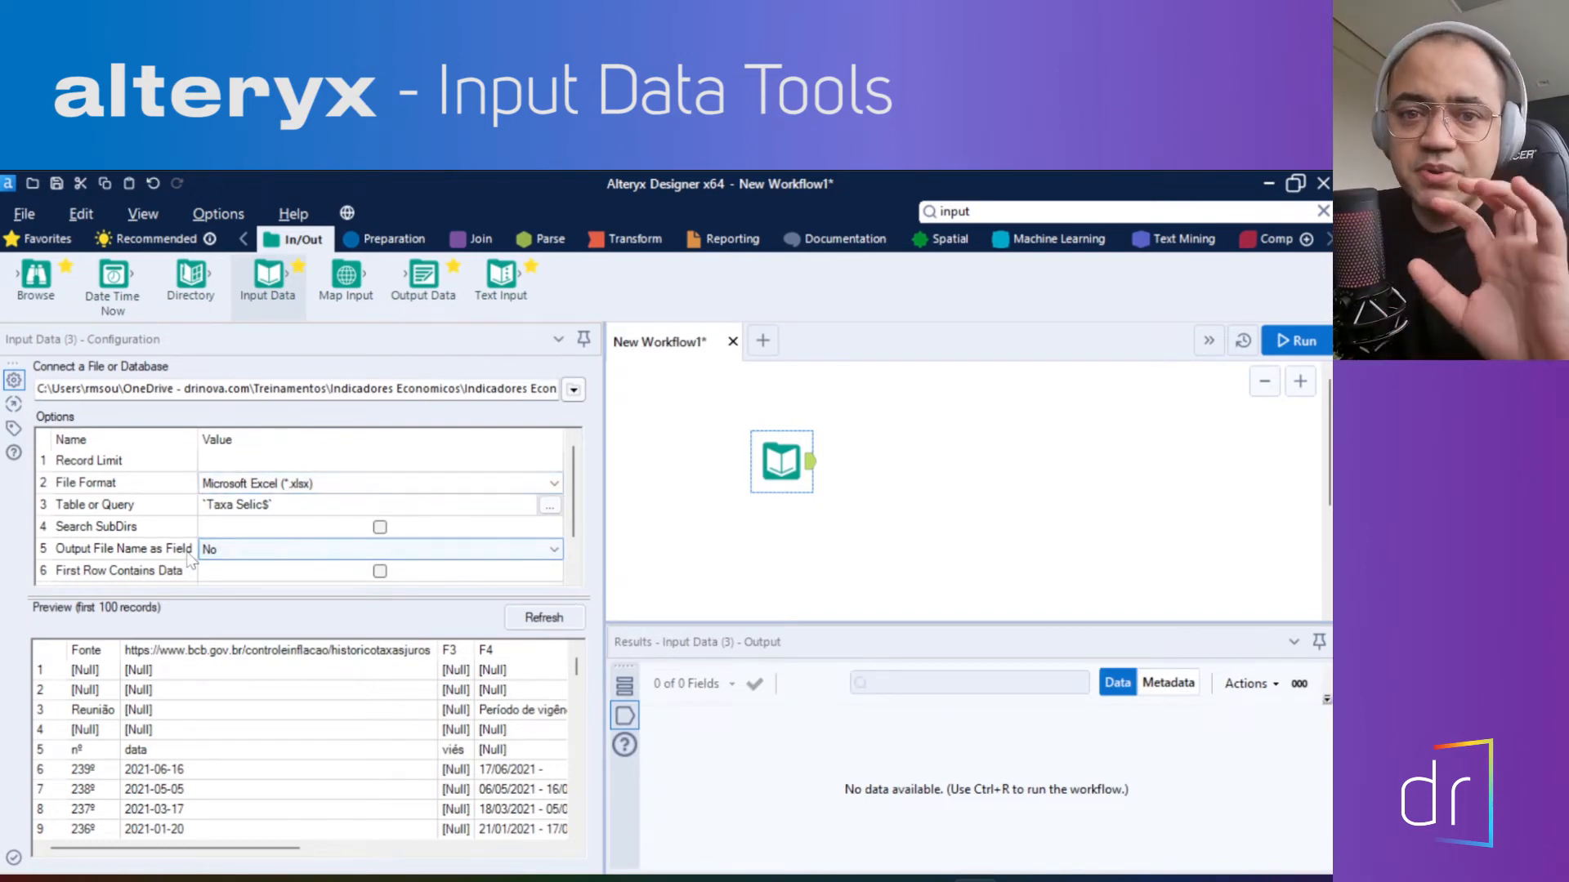
Review the full list of file types supported for file connections of the Input Data tool
left_click(573, 391)
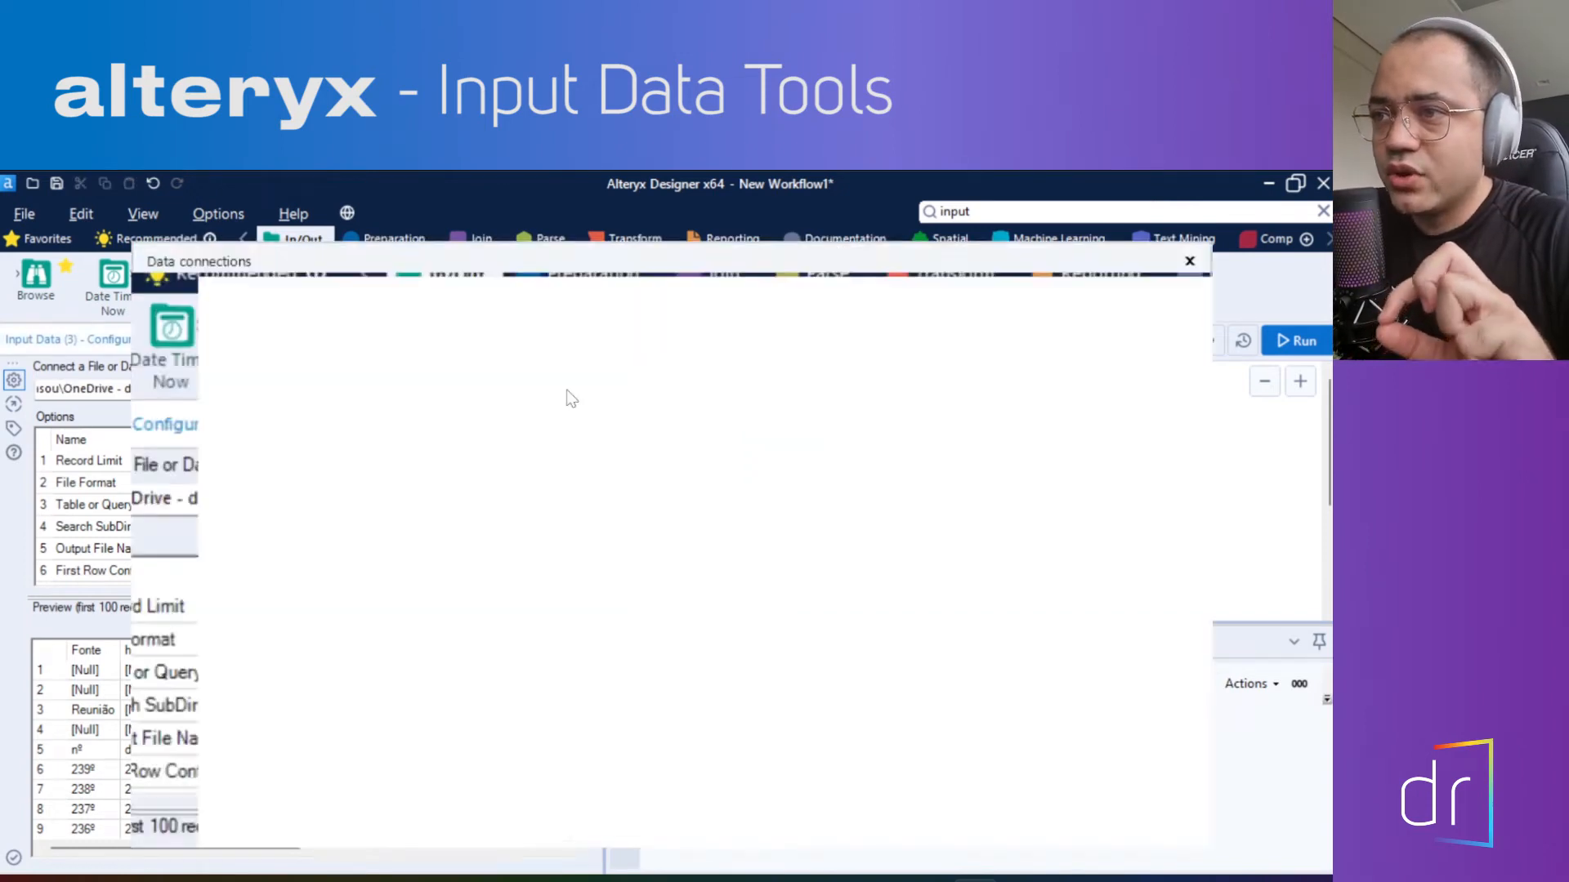
left_click(198, 388)
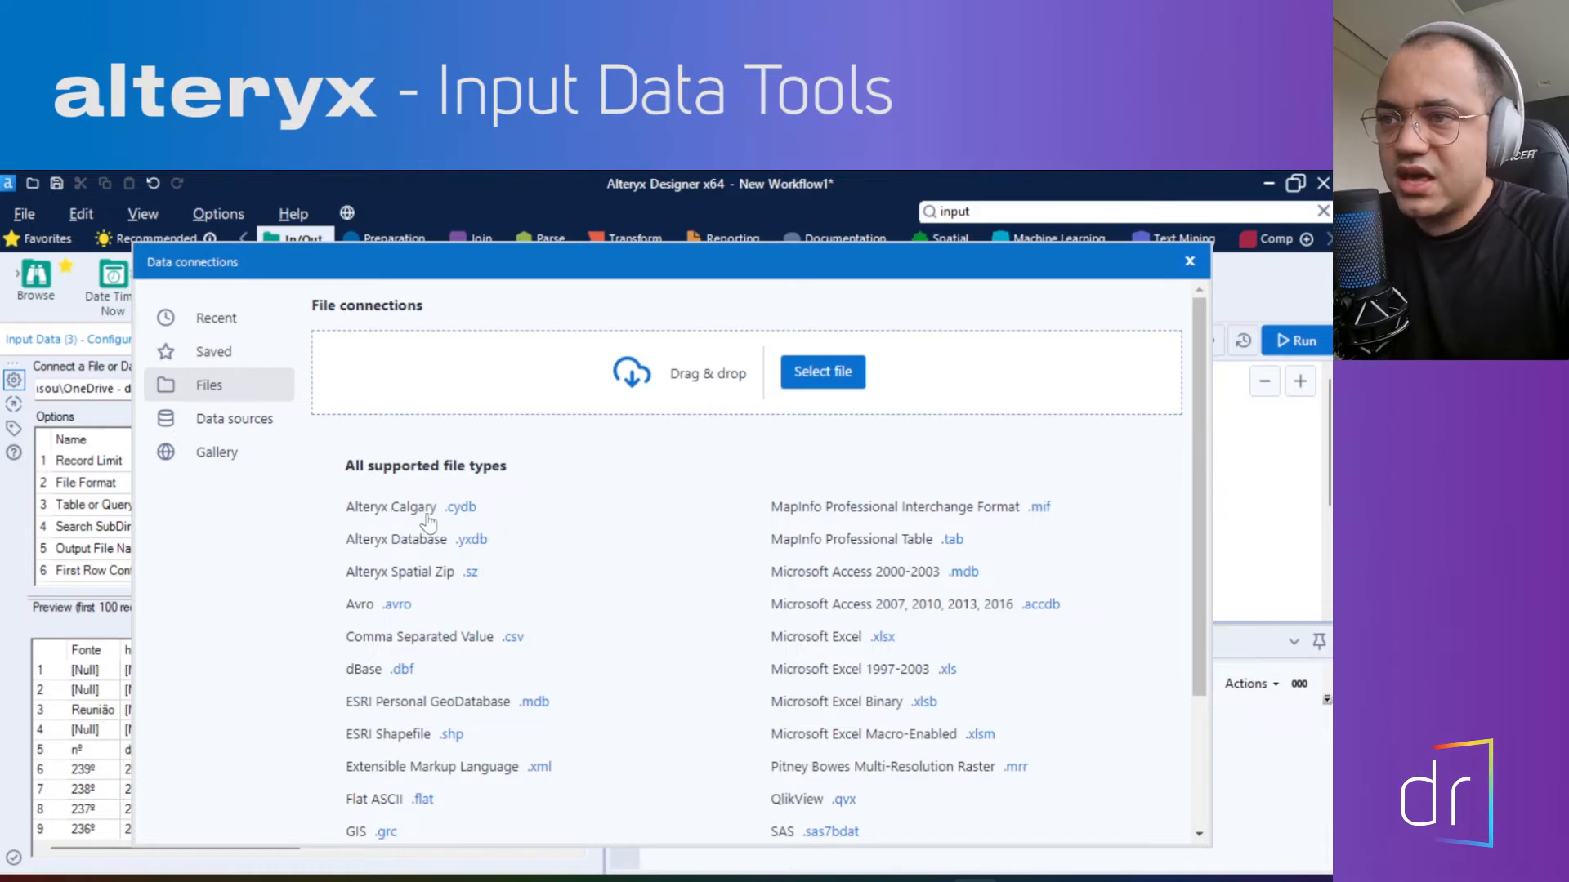
scroll(420, 527, "down", 2)
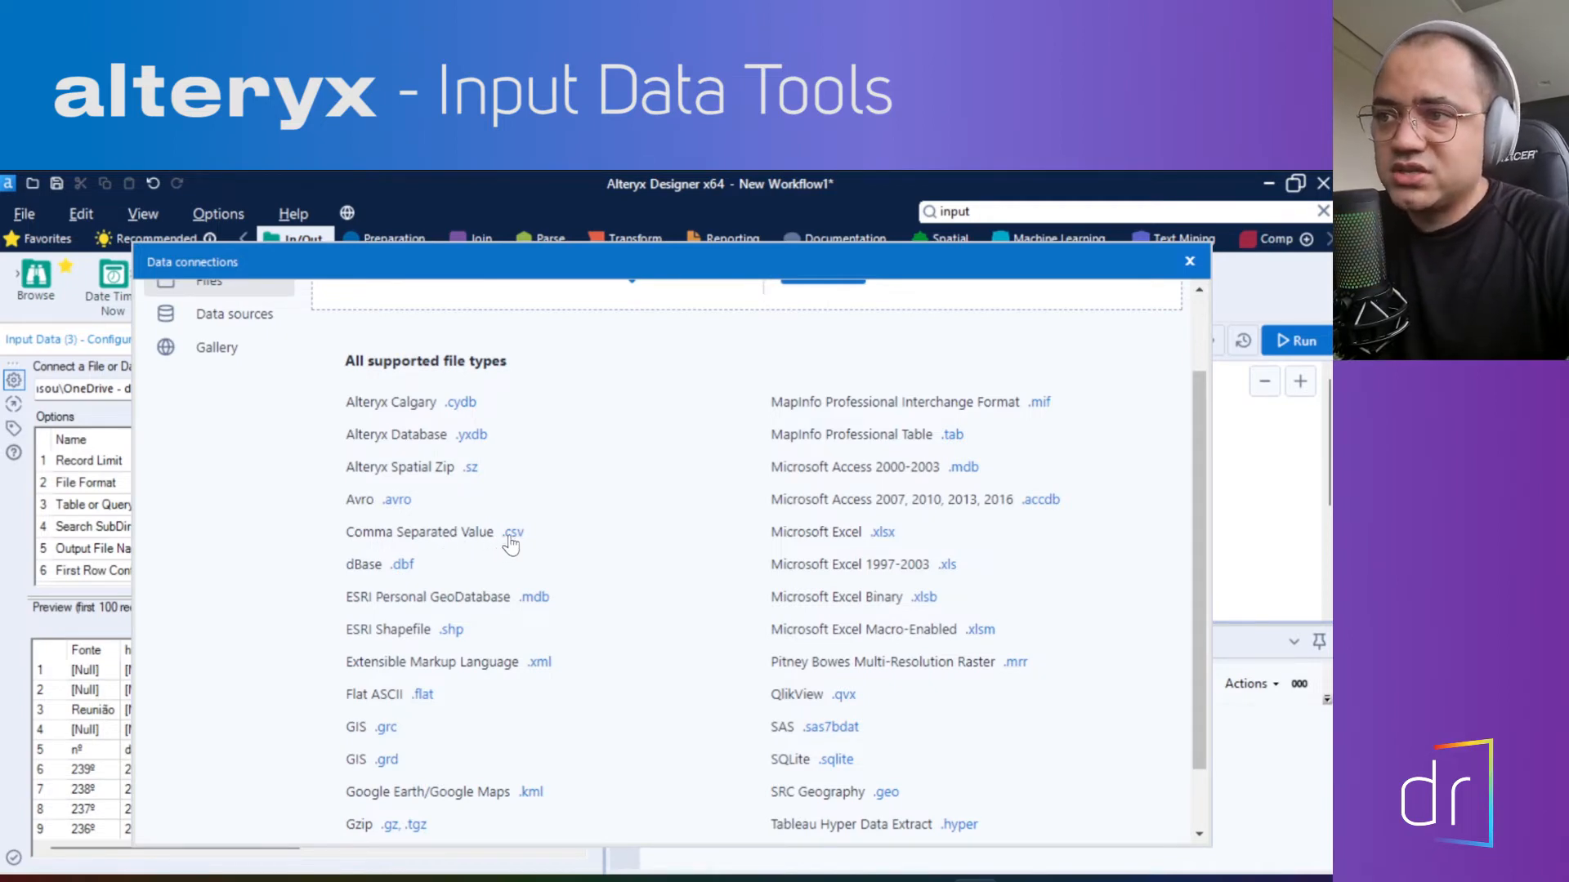
scroll(434, 584, "down", 1)
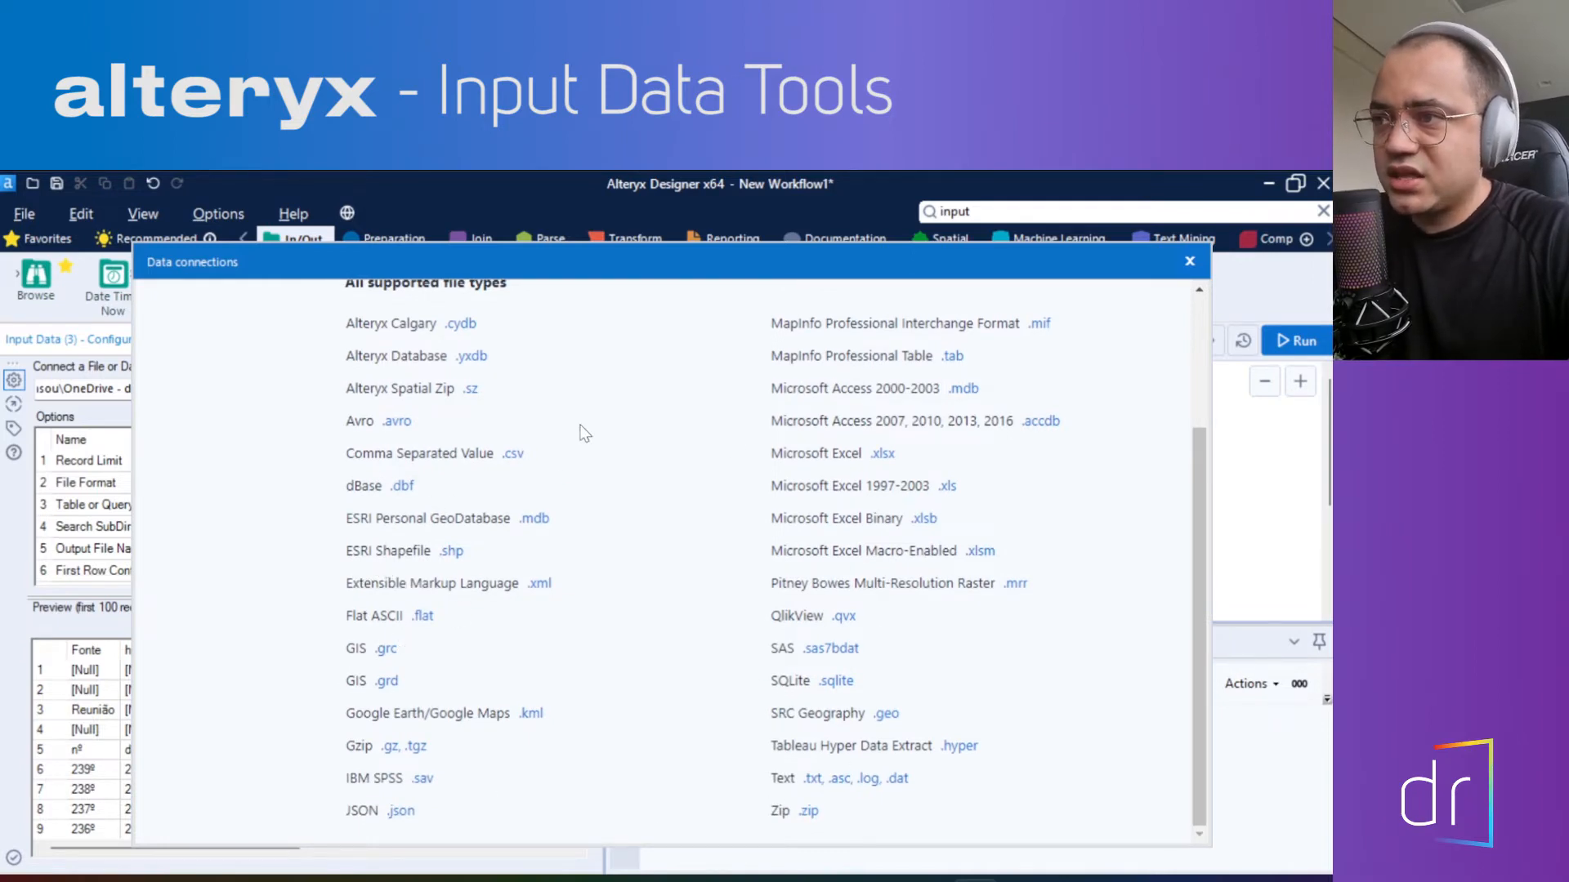
scroll(585, 434, "up", 3)
scroll(490, 548, "down", 3)
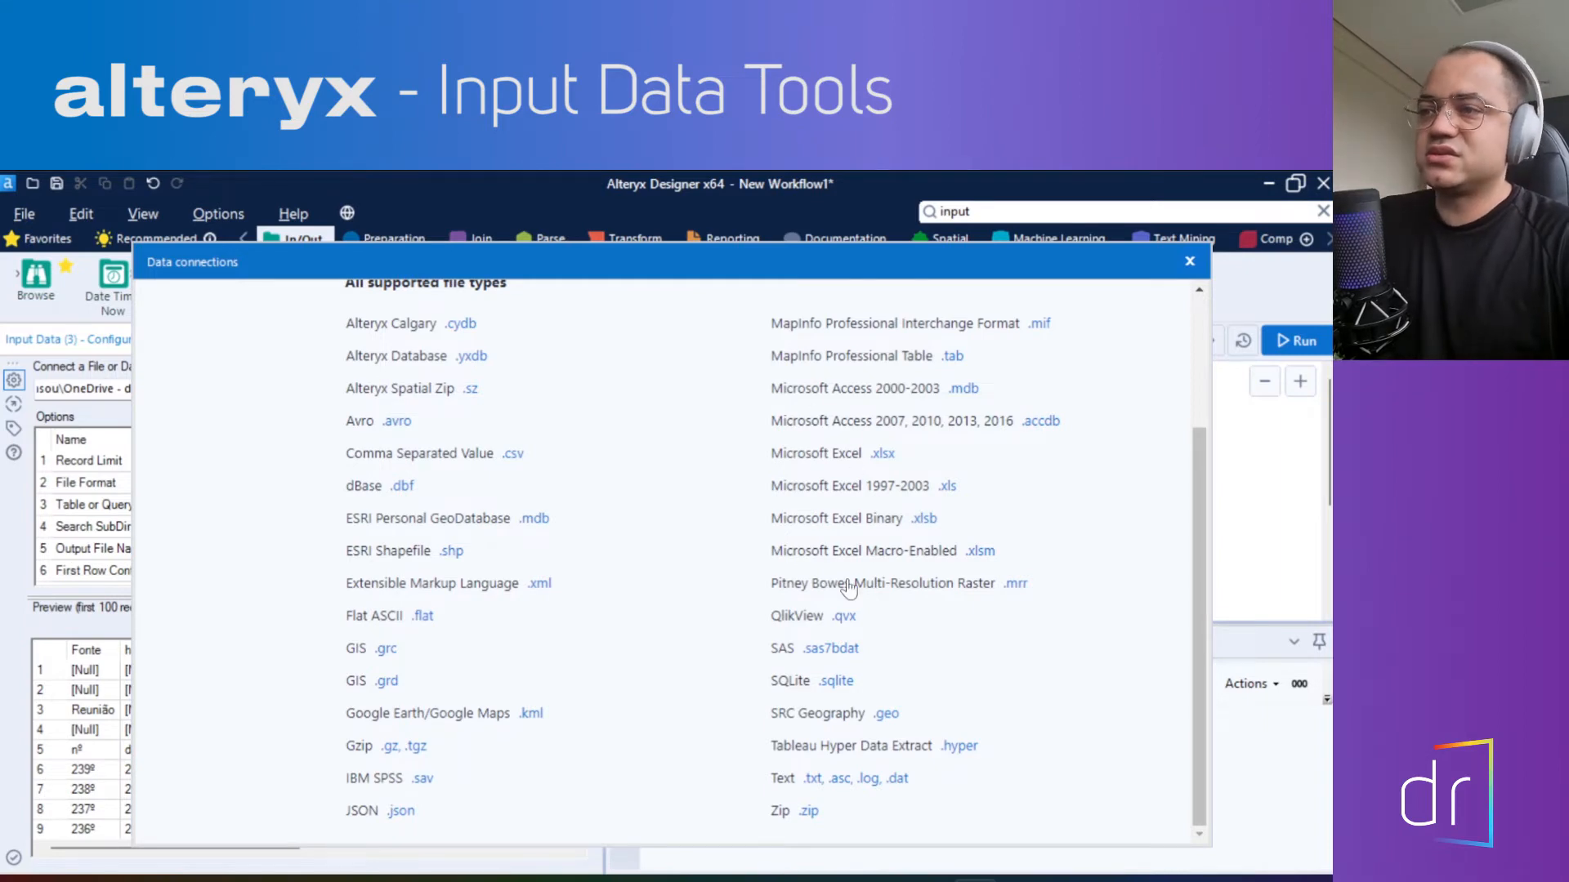
scroll(702, 664, "up", 3)
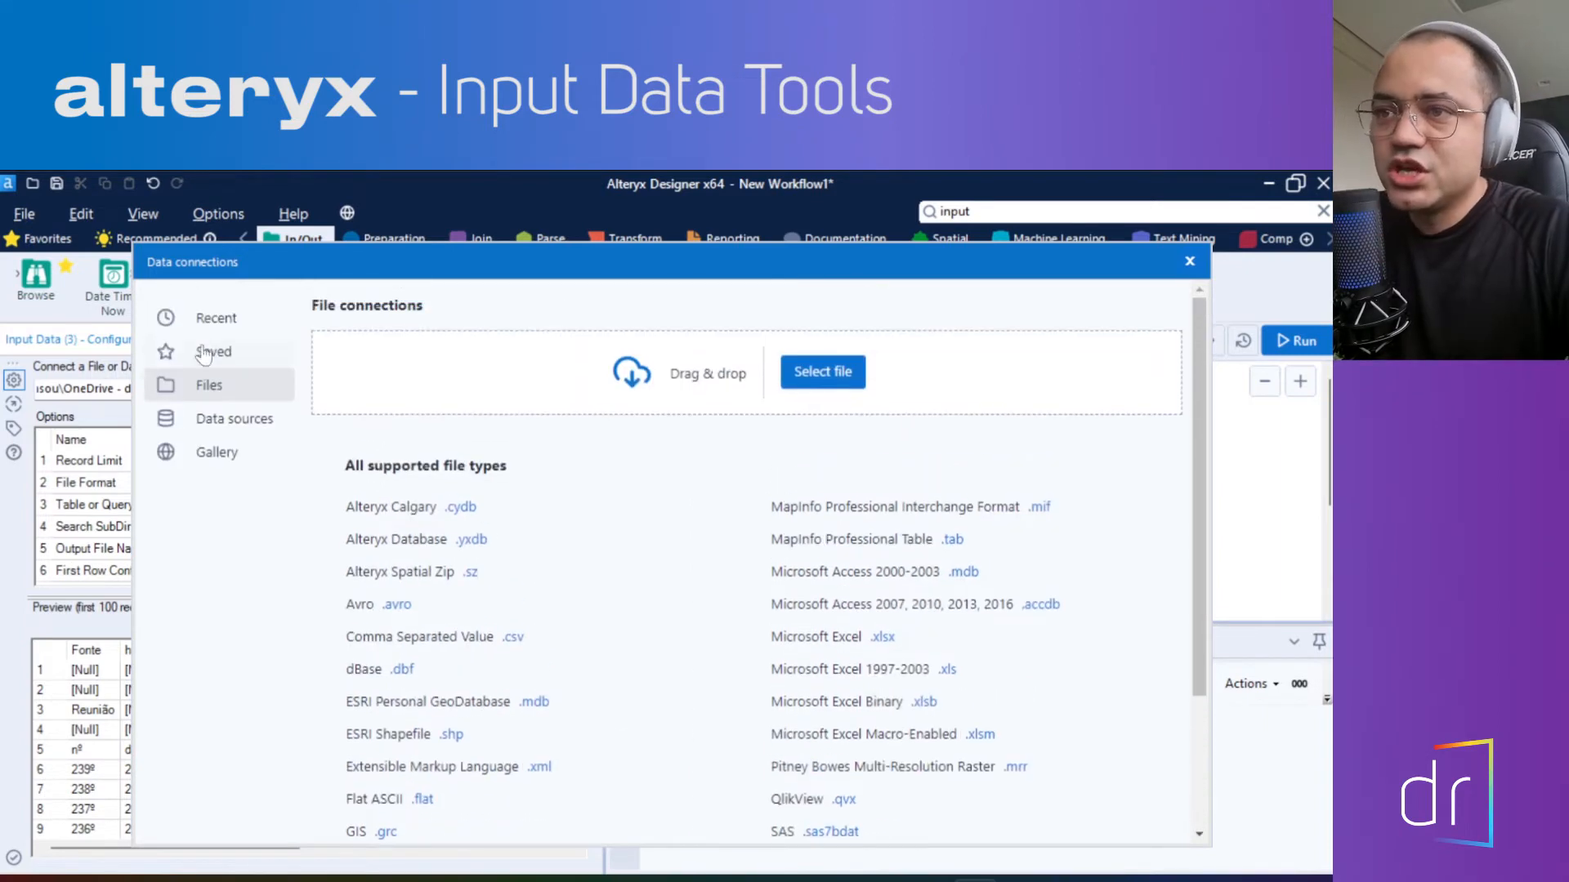
Review the available database and cloud data sources for the Input Data tool, and leave the existing connection in place
left_click(222, 425)
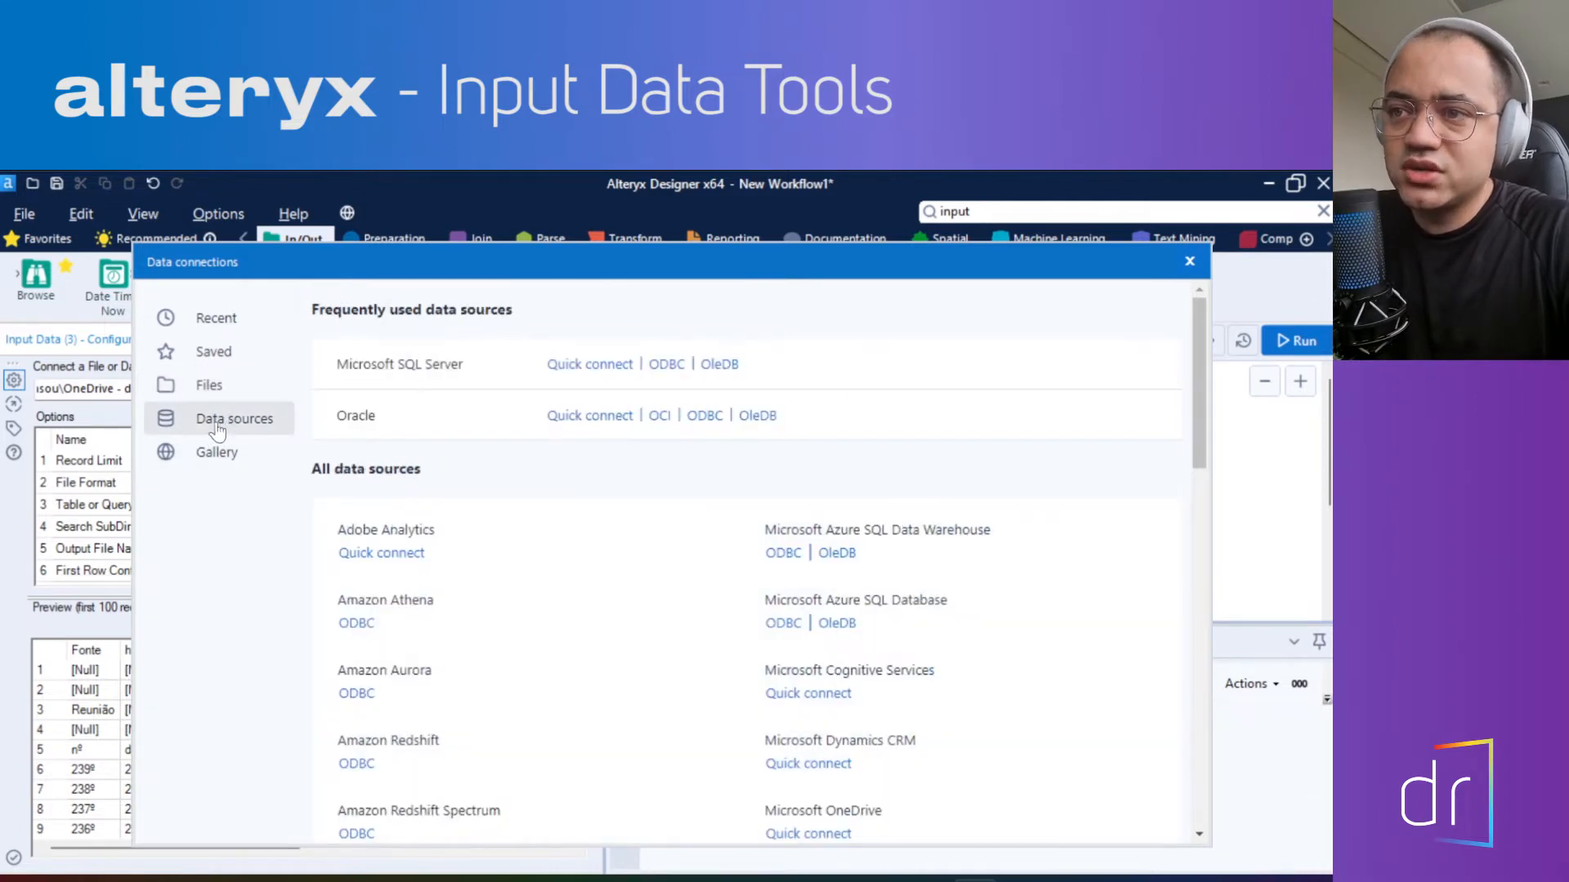
scroll(497, 511, "down", 3)
scroll(495, 502, "up", 2)
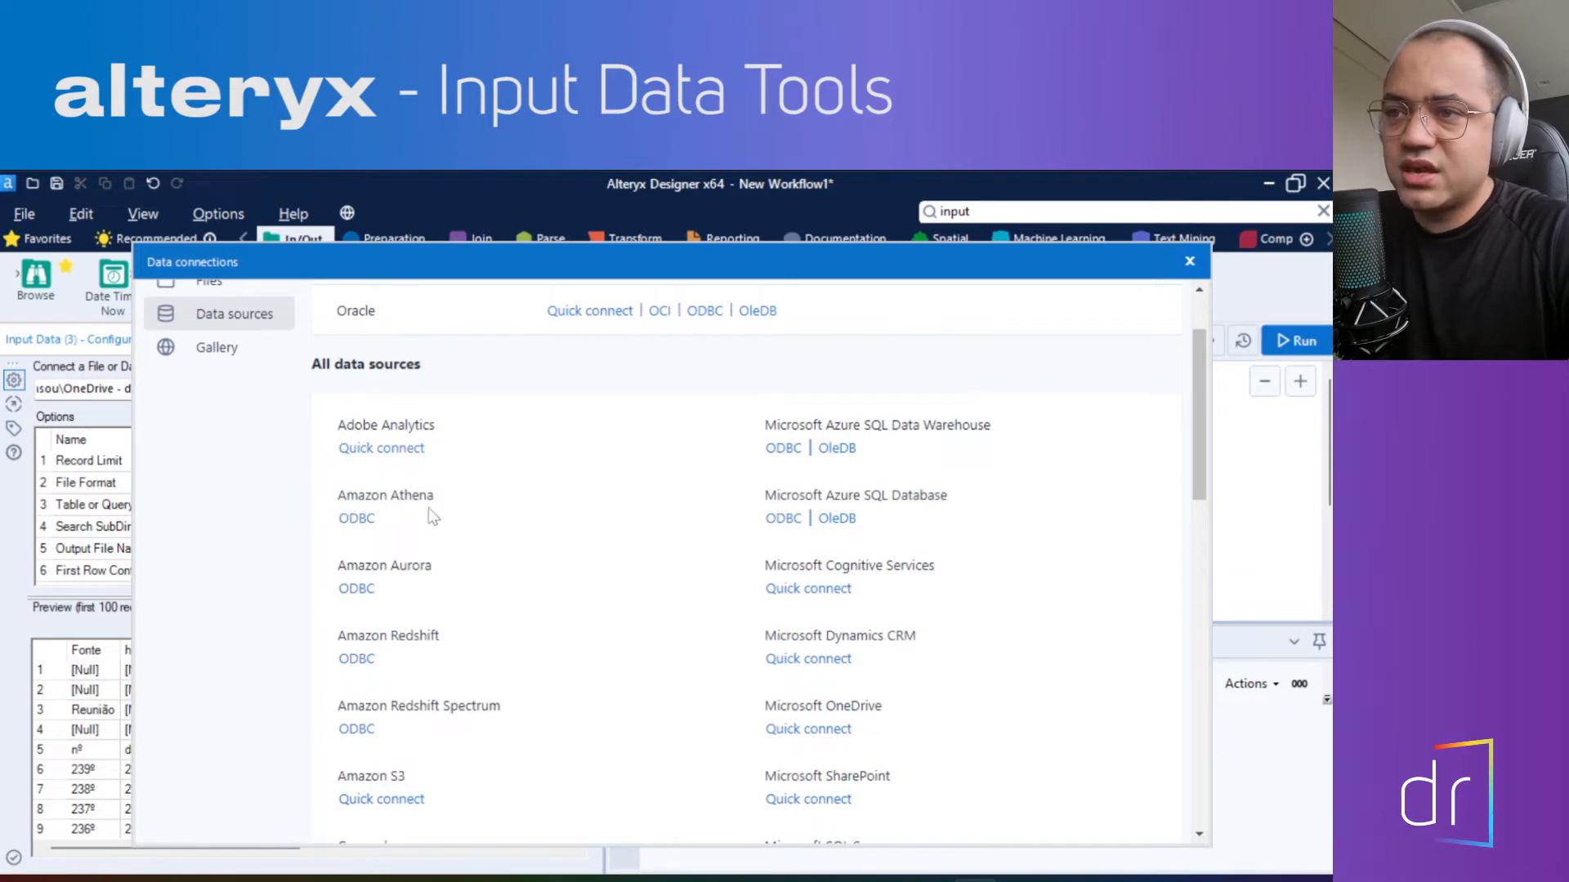
scroll(359, 523, "down", 1)
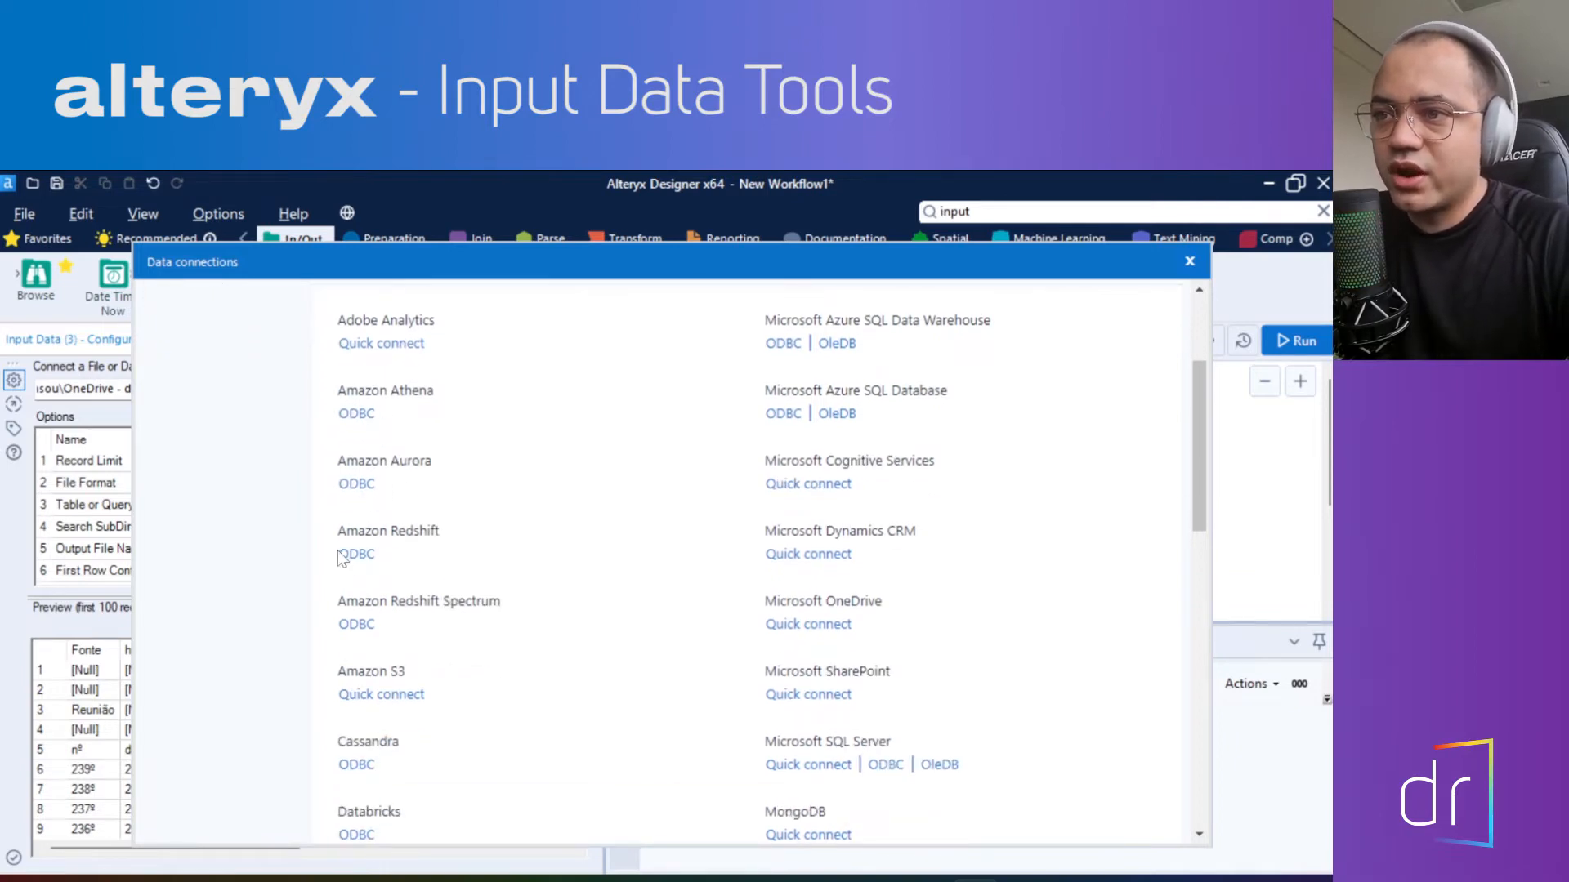
scroll(478, 619, "down", 3)
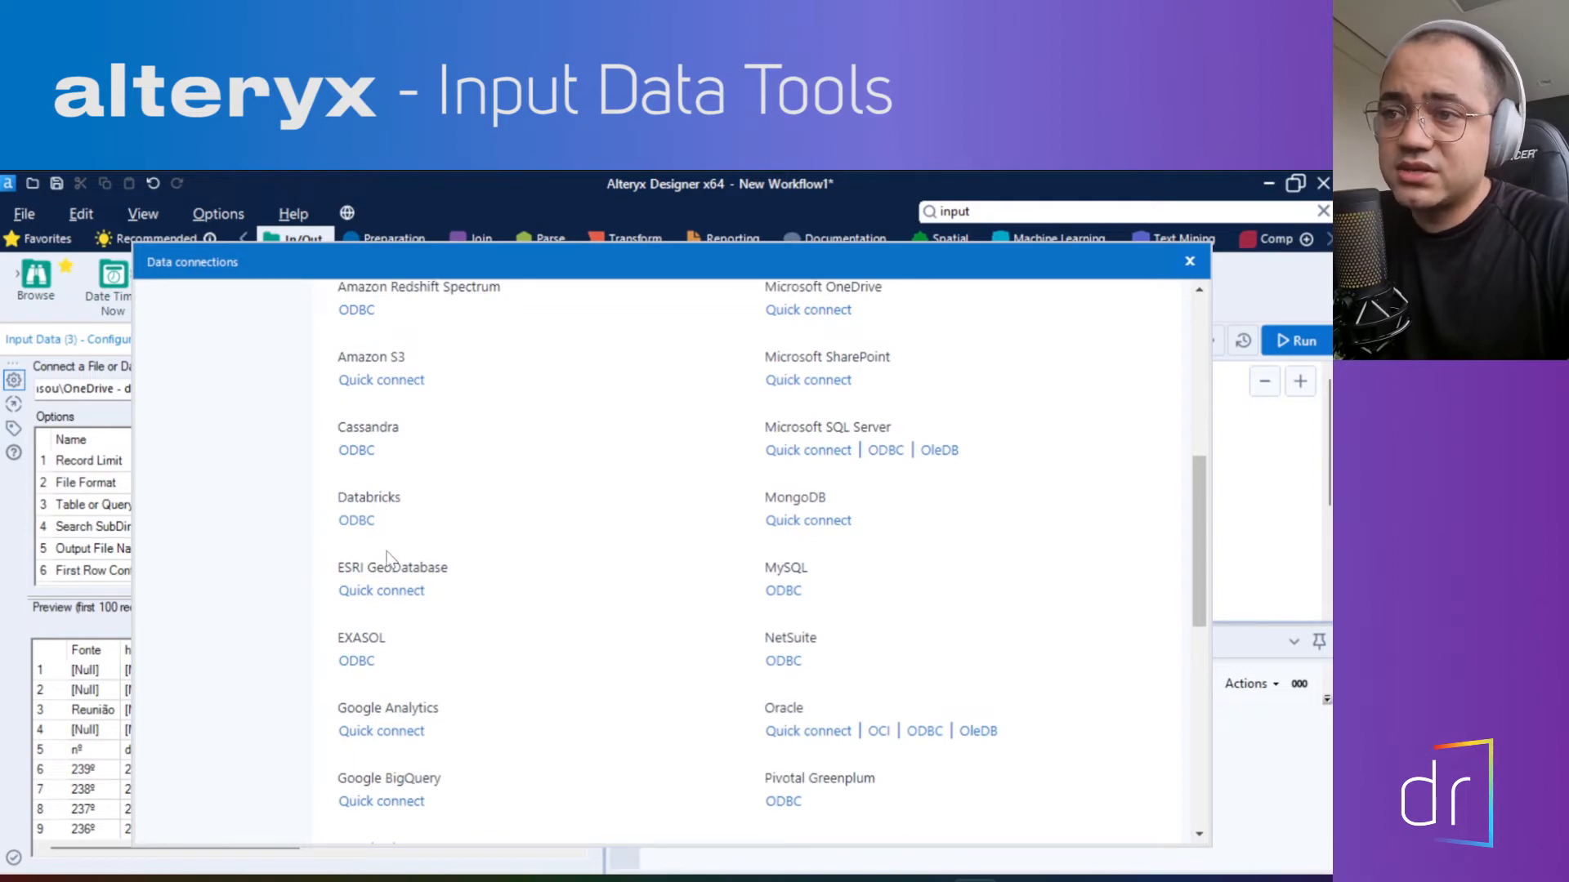
scroll(458, 655, "down", 1)
scroll(458, 648, "down", 1)
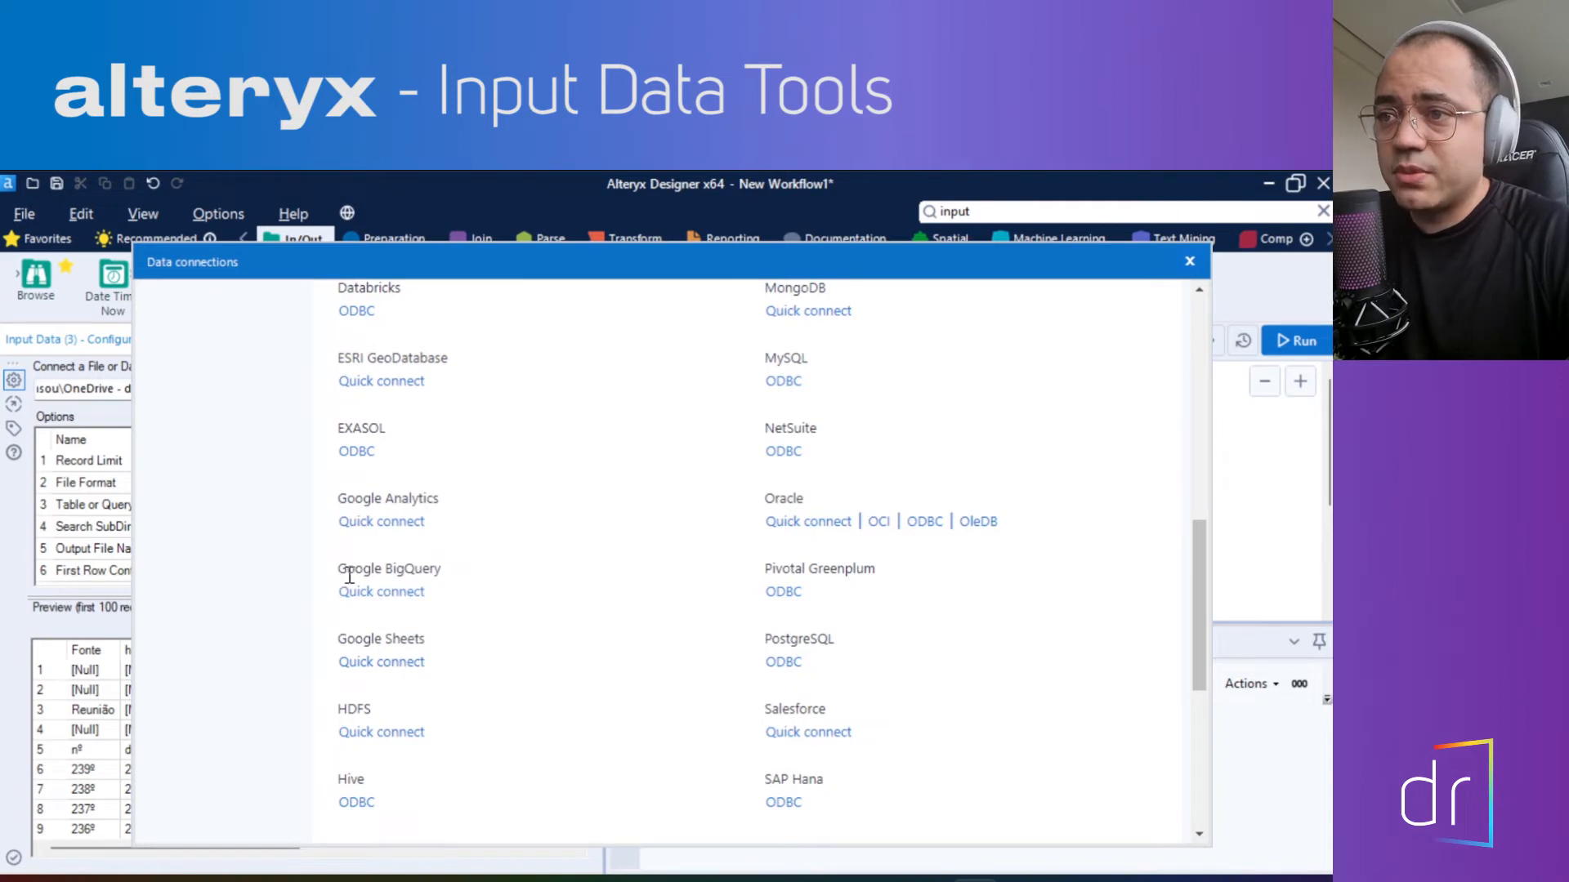
scroll(445, 621, "down", 2)
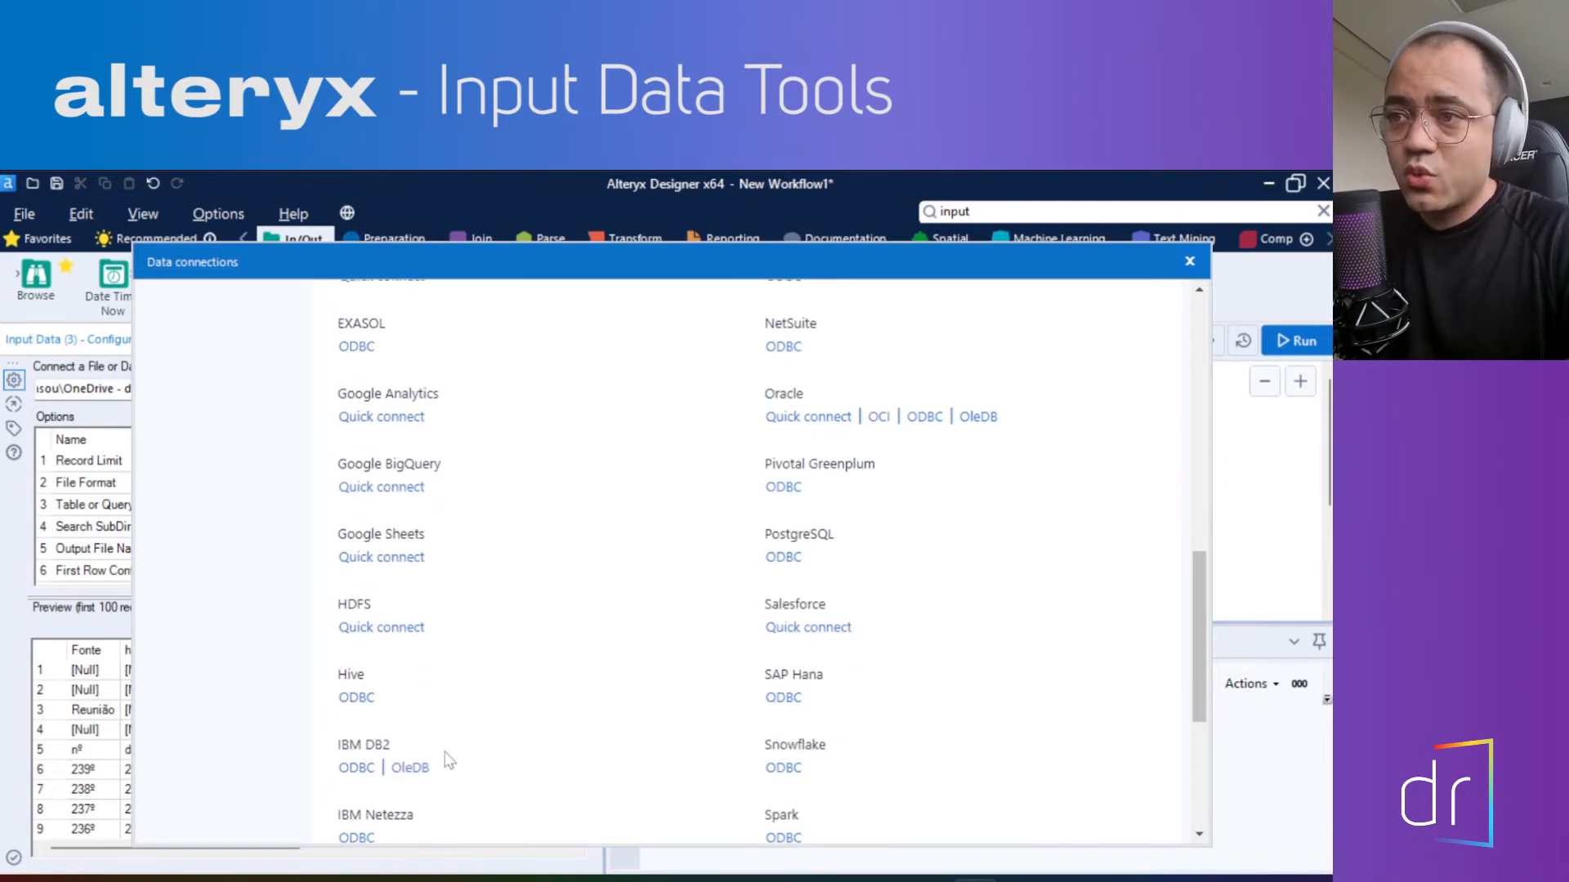
scroll(613, 691, "up", 15)
scroll(616, 683, "up", 2)
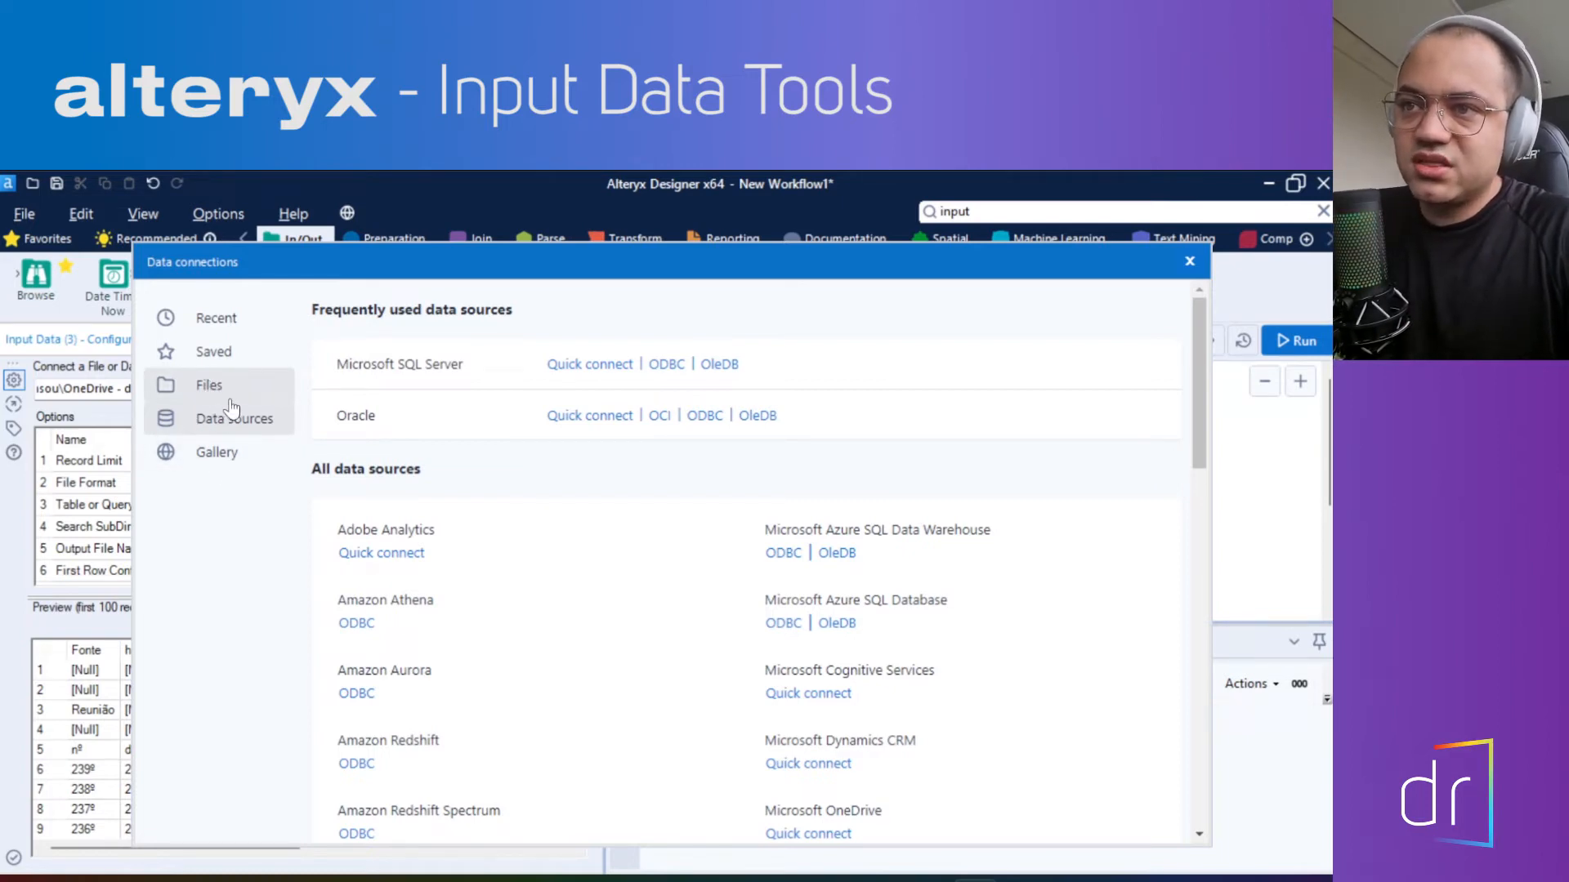
left_click(1190, 261)
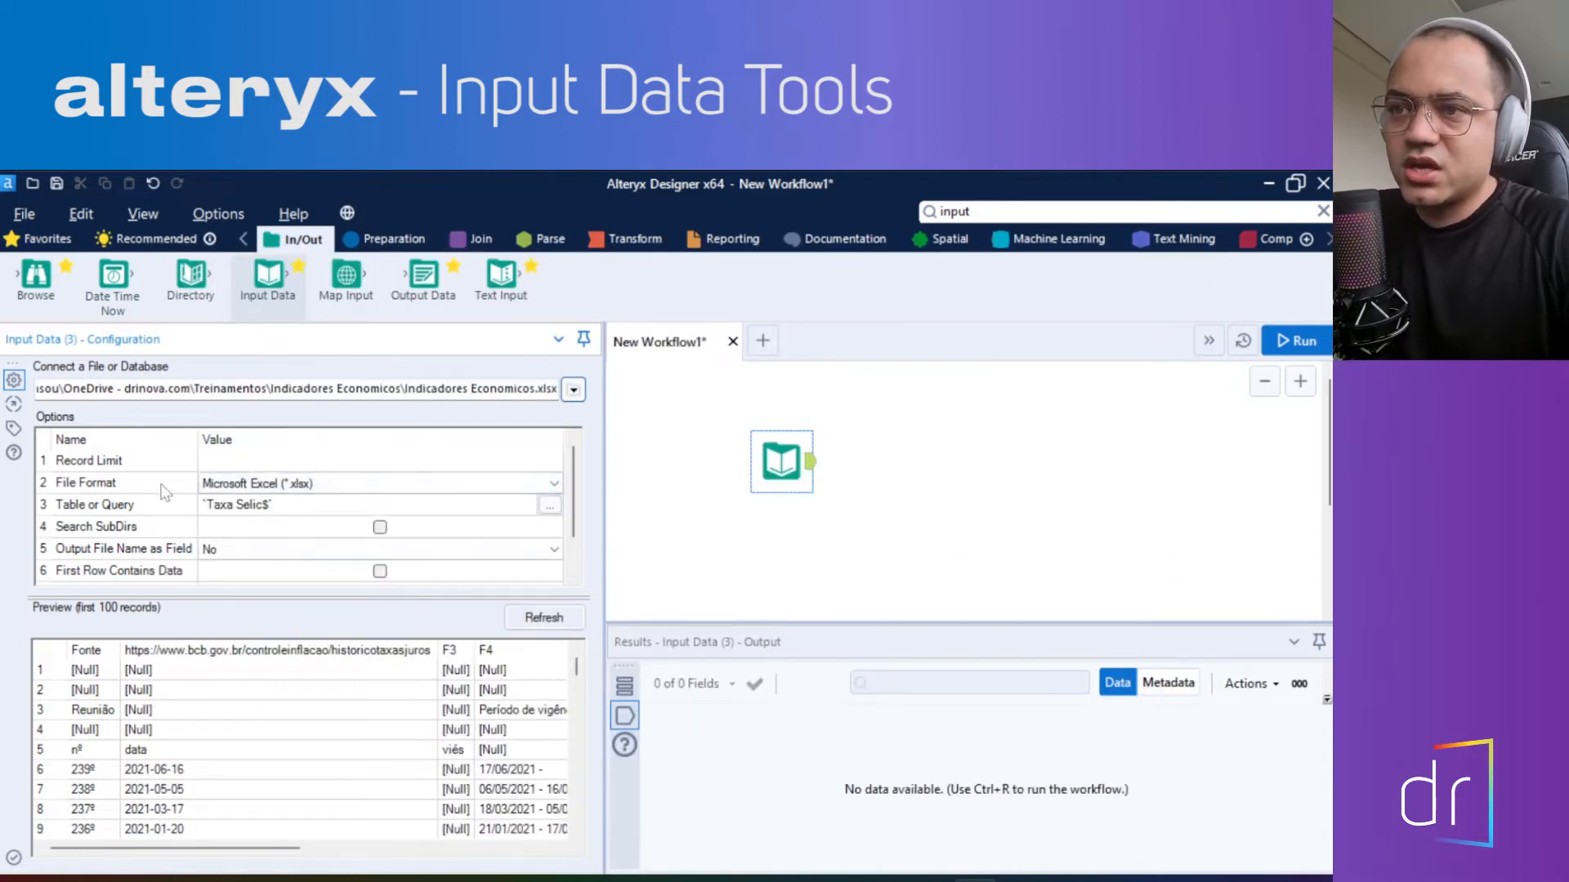
Examine the full path of the connected Excel file in the Input Data configuration
left_click(55, 392)
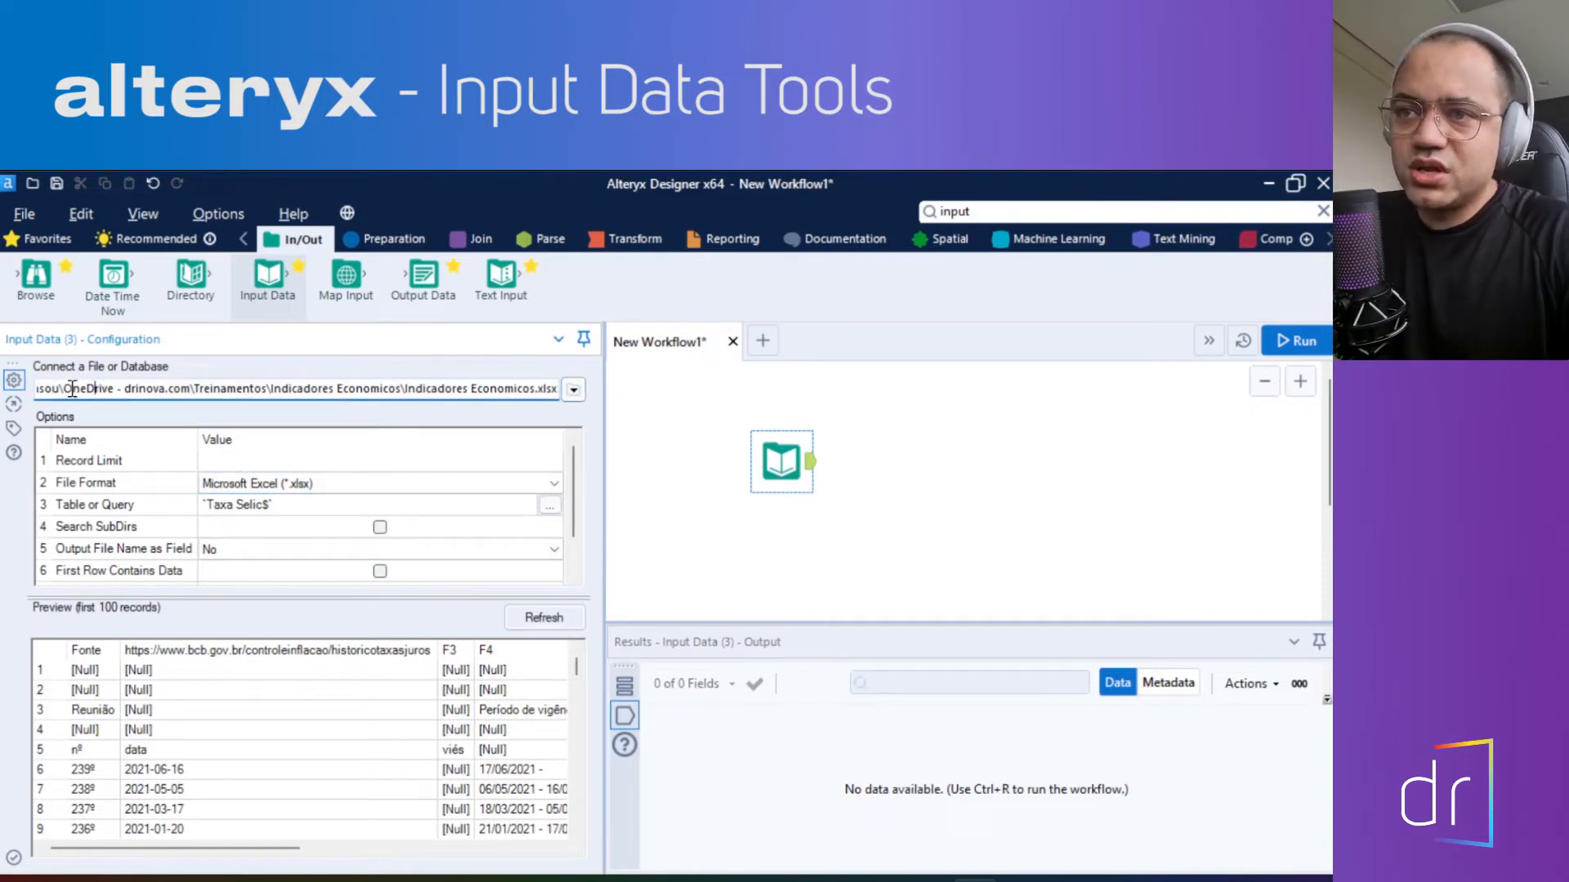
mouse_move(72, 390)
left_mouse_down()
mouse_move(554, 392)
mouse_move(165, 376)
mouse_move(31, 388)
mouse_move(59, 393)
left_mouse_up()
left_click(58, 393)
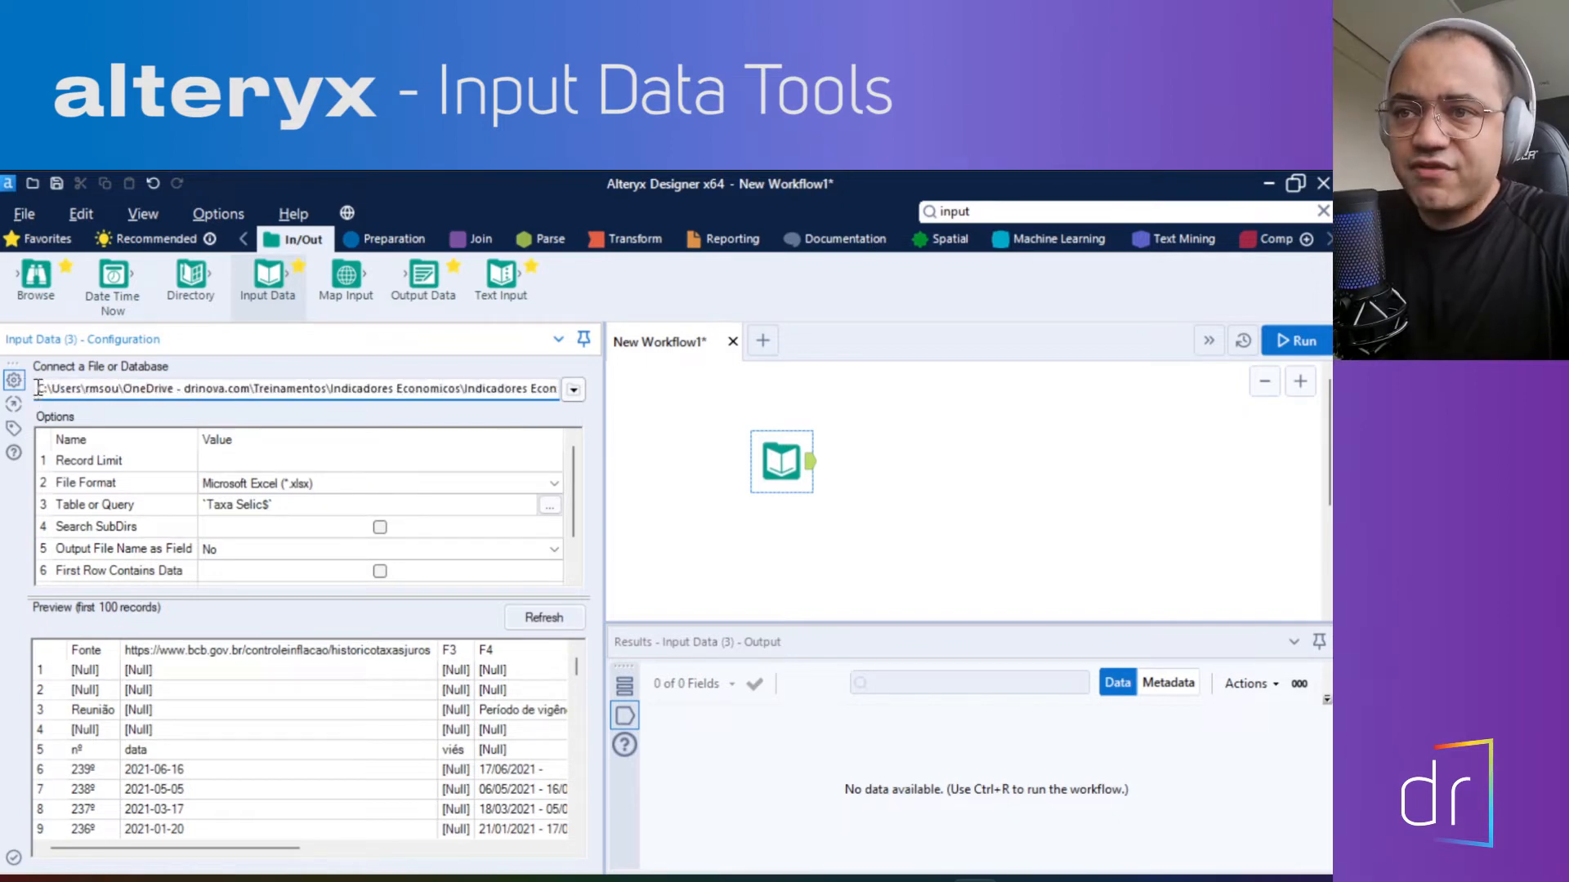
left_click_drag(38, 387, 584, 411)
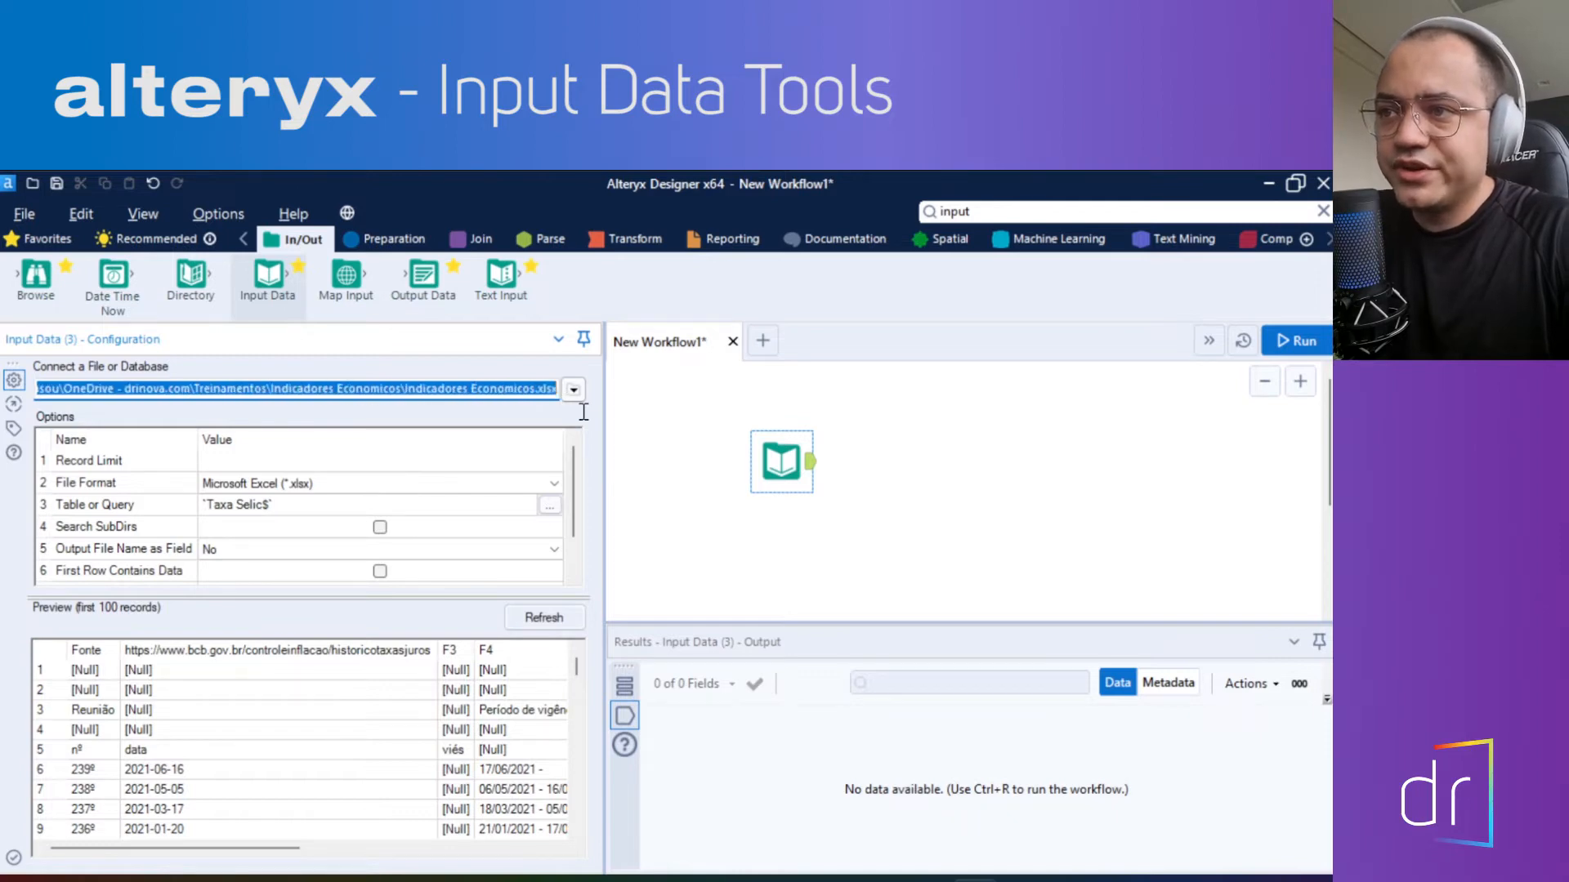
left_click(160, 386)
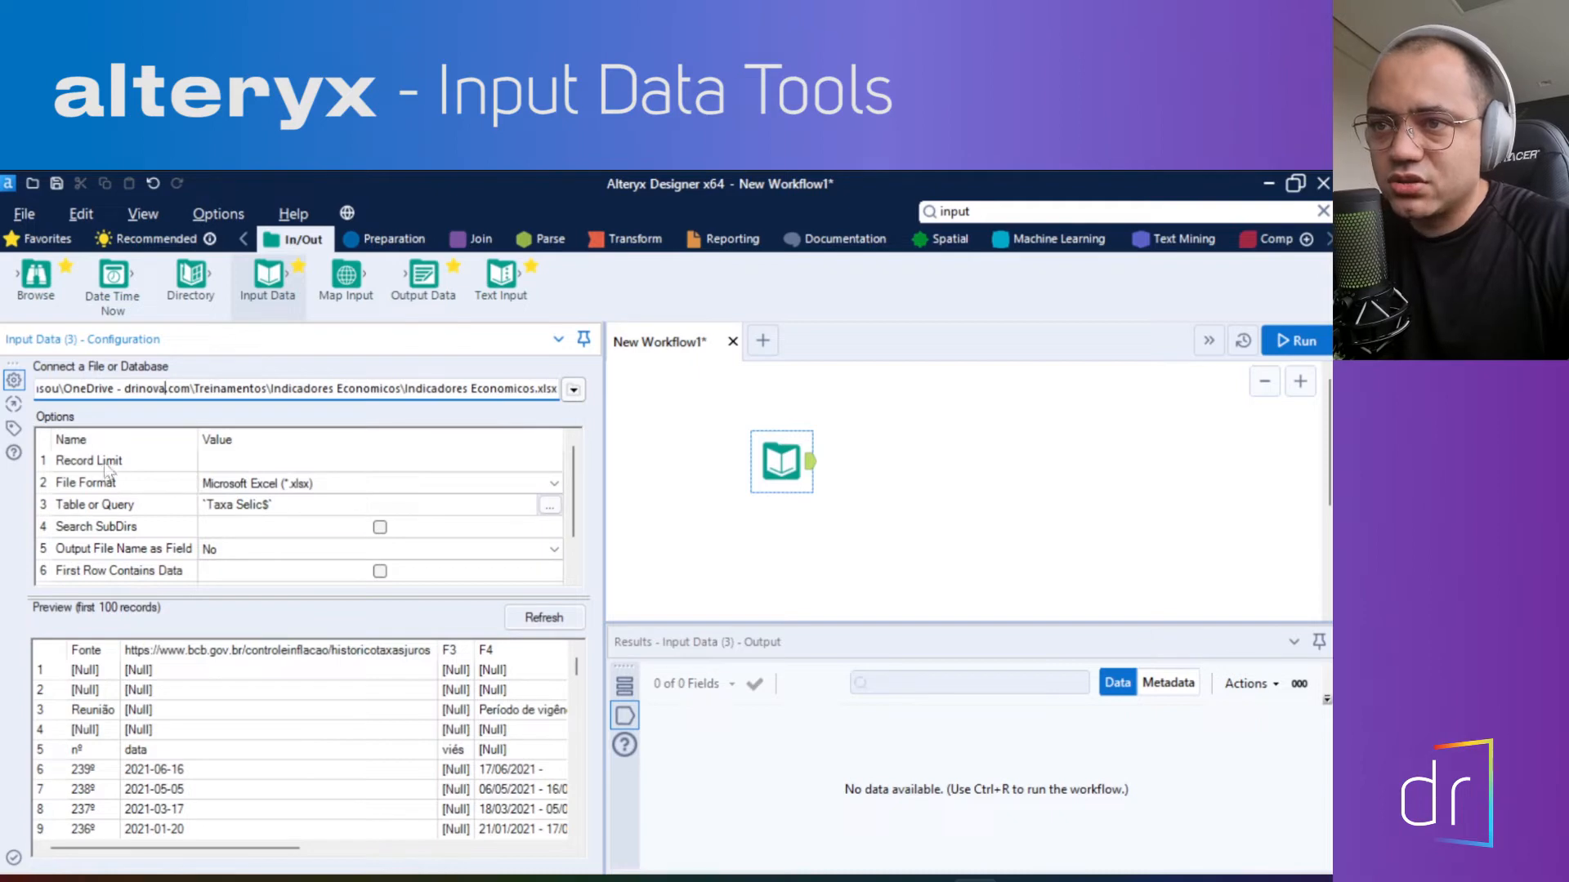
Set the Record Limit of the Input Data tool to 5
left_click(218, 462)
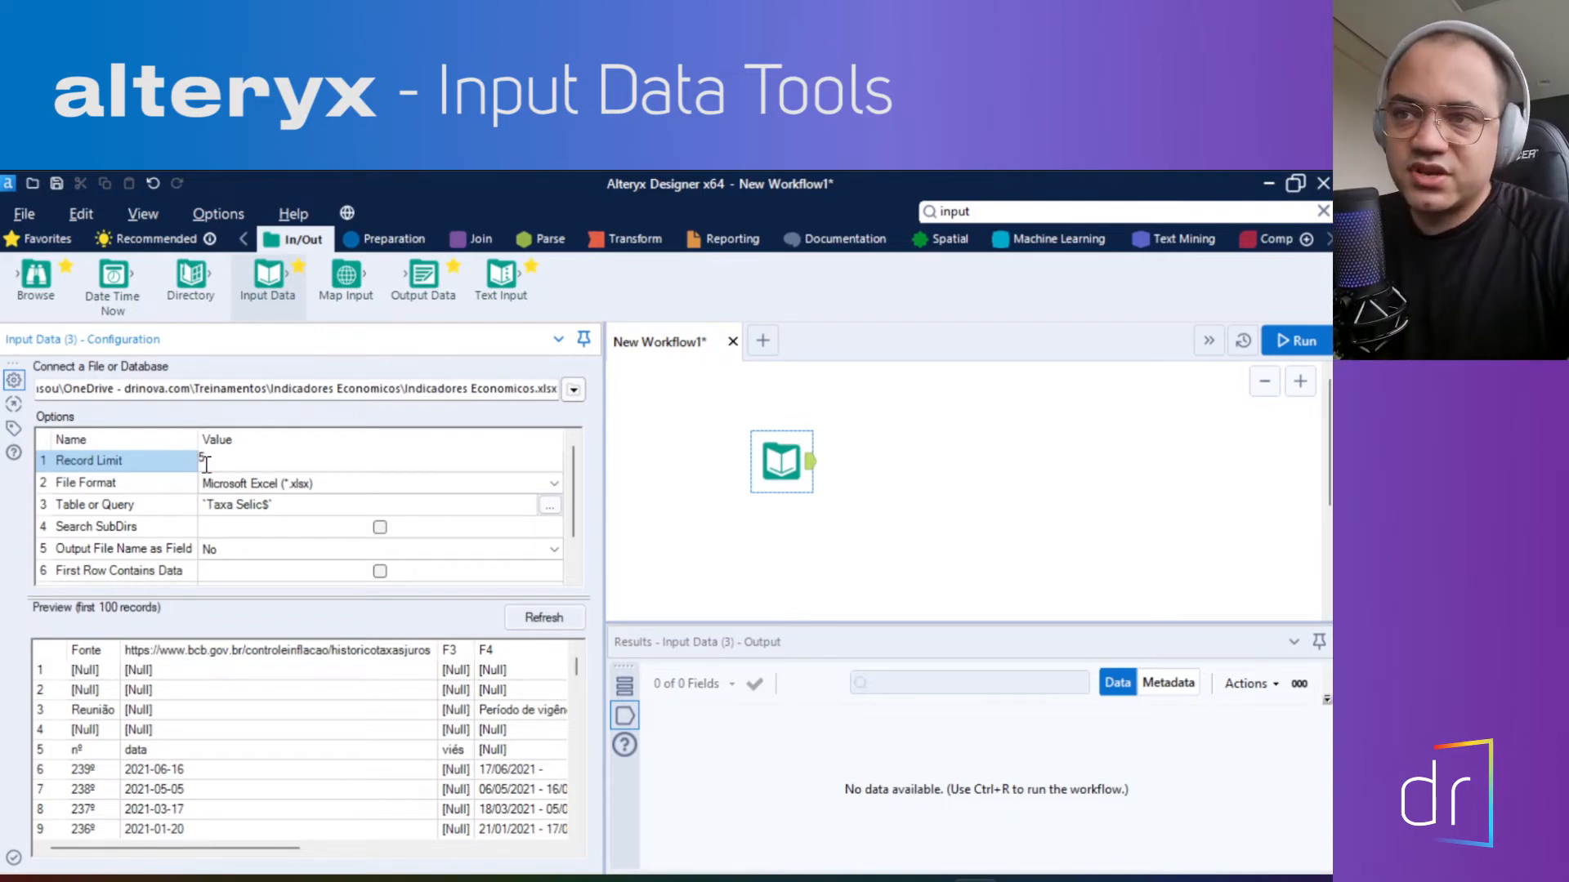
double_click(209, 464)
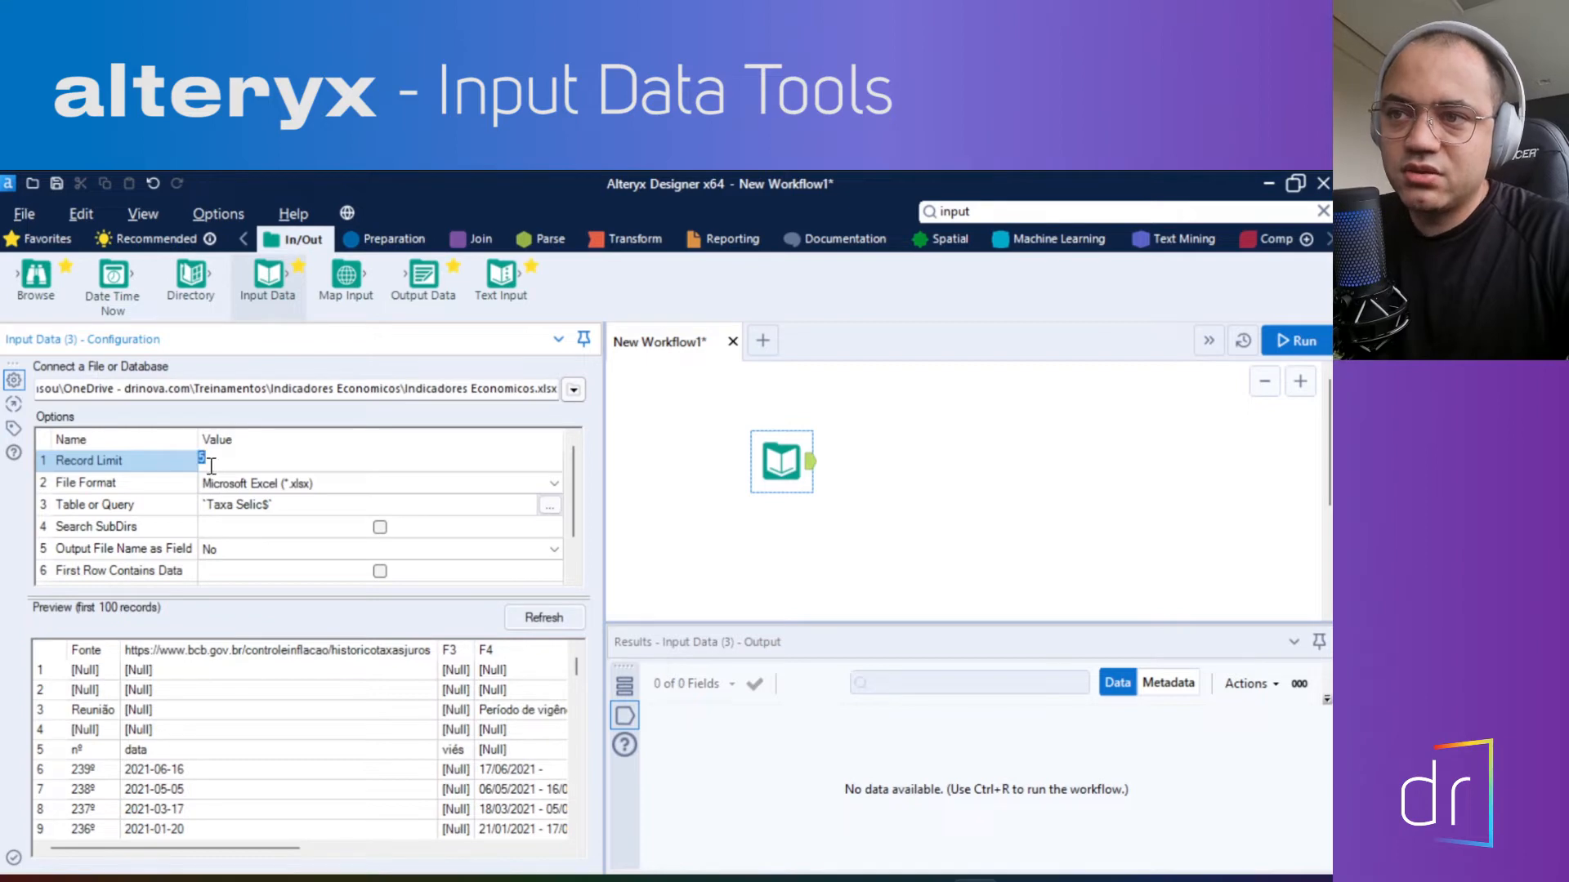
left_click(193, 485)
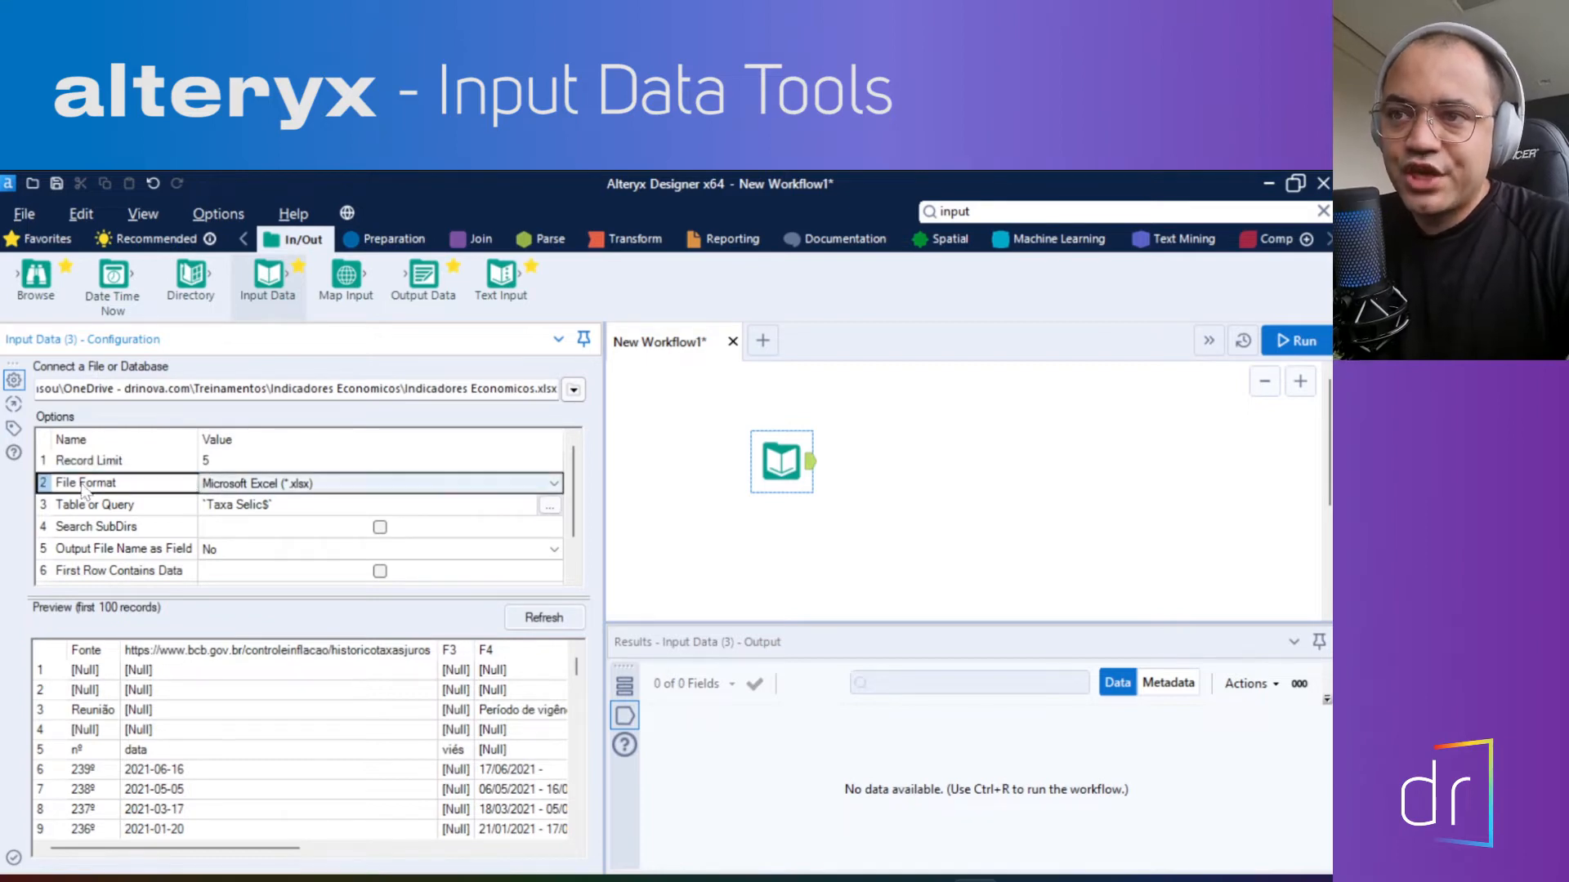
Check the File Format option against the supported file connection types without choosing another file
left_click(208, 489)
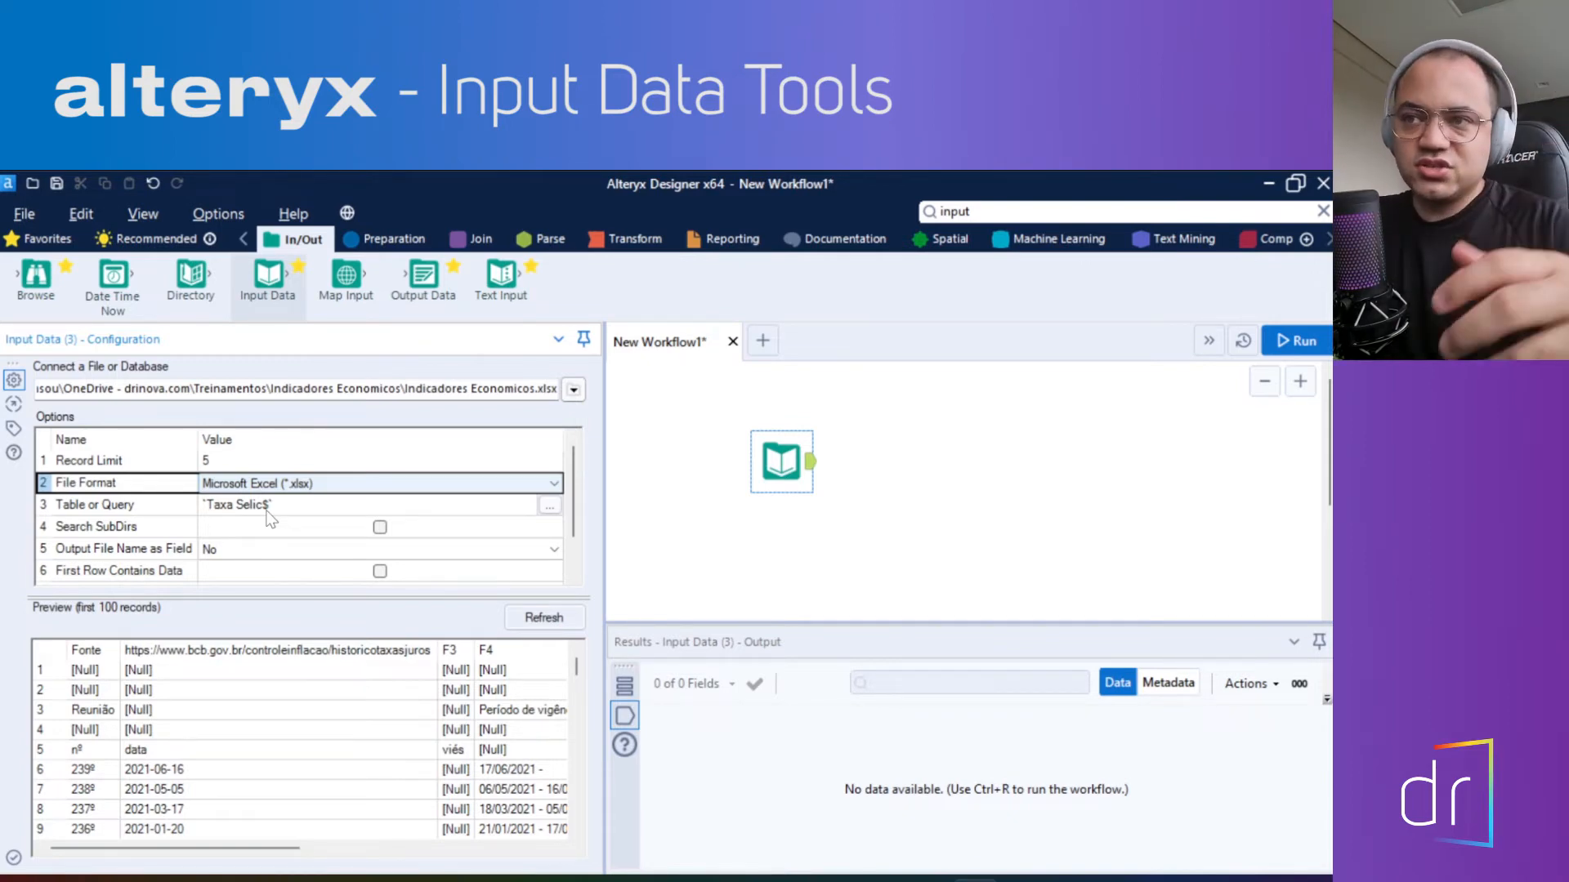
left_click(573, 390)
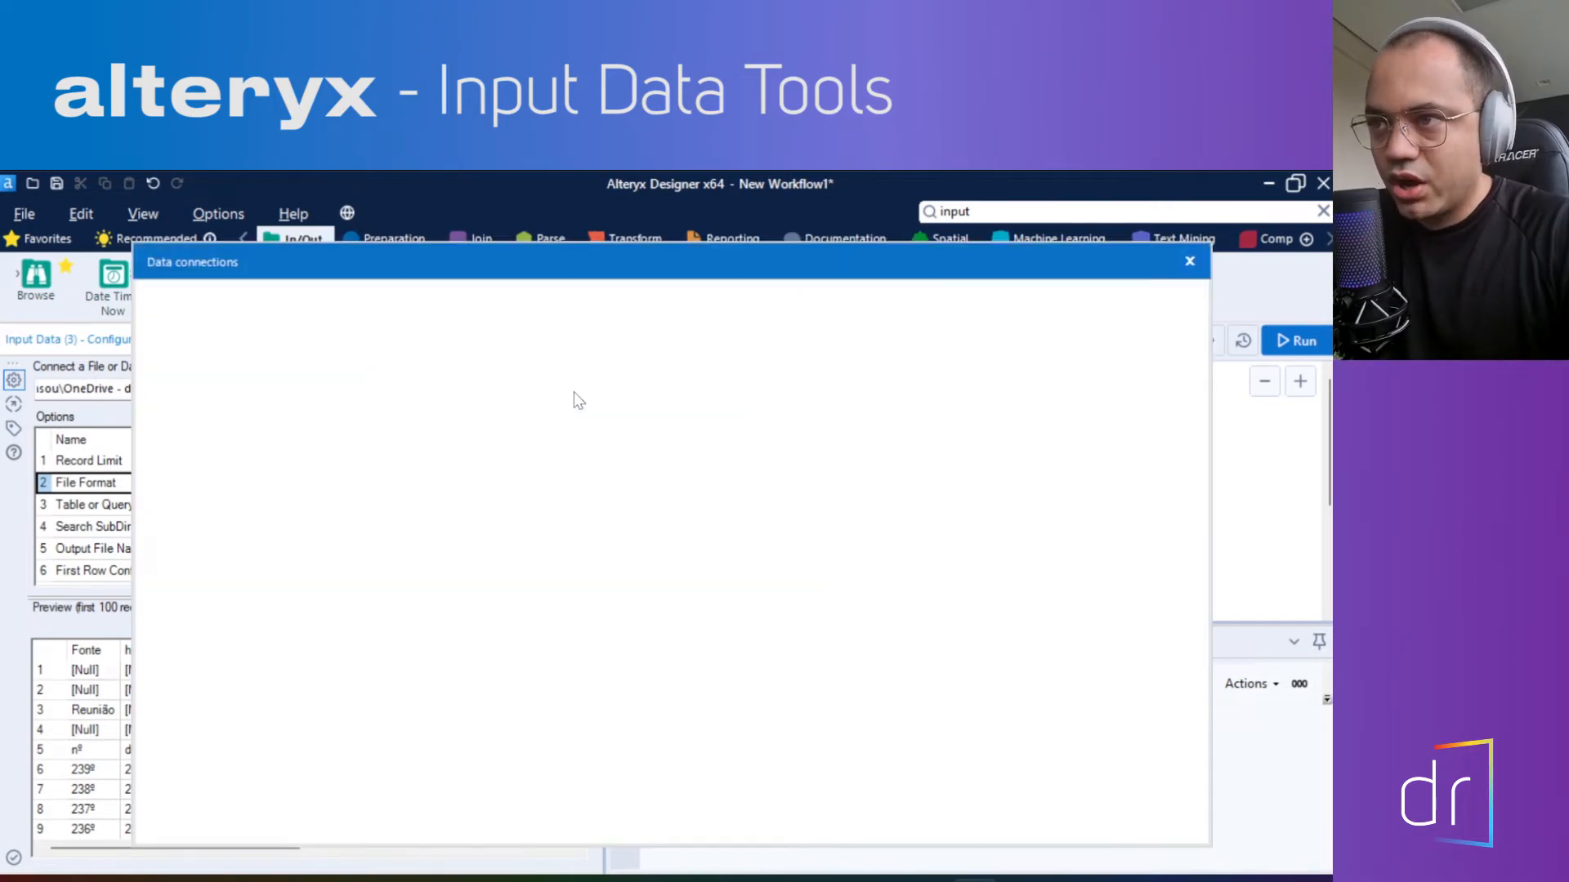
left_click(219, 392)
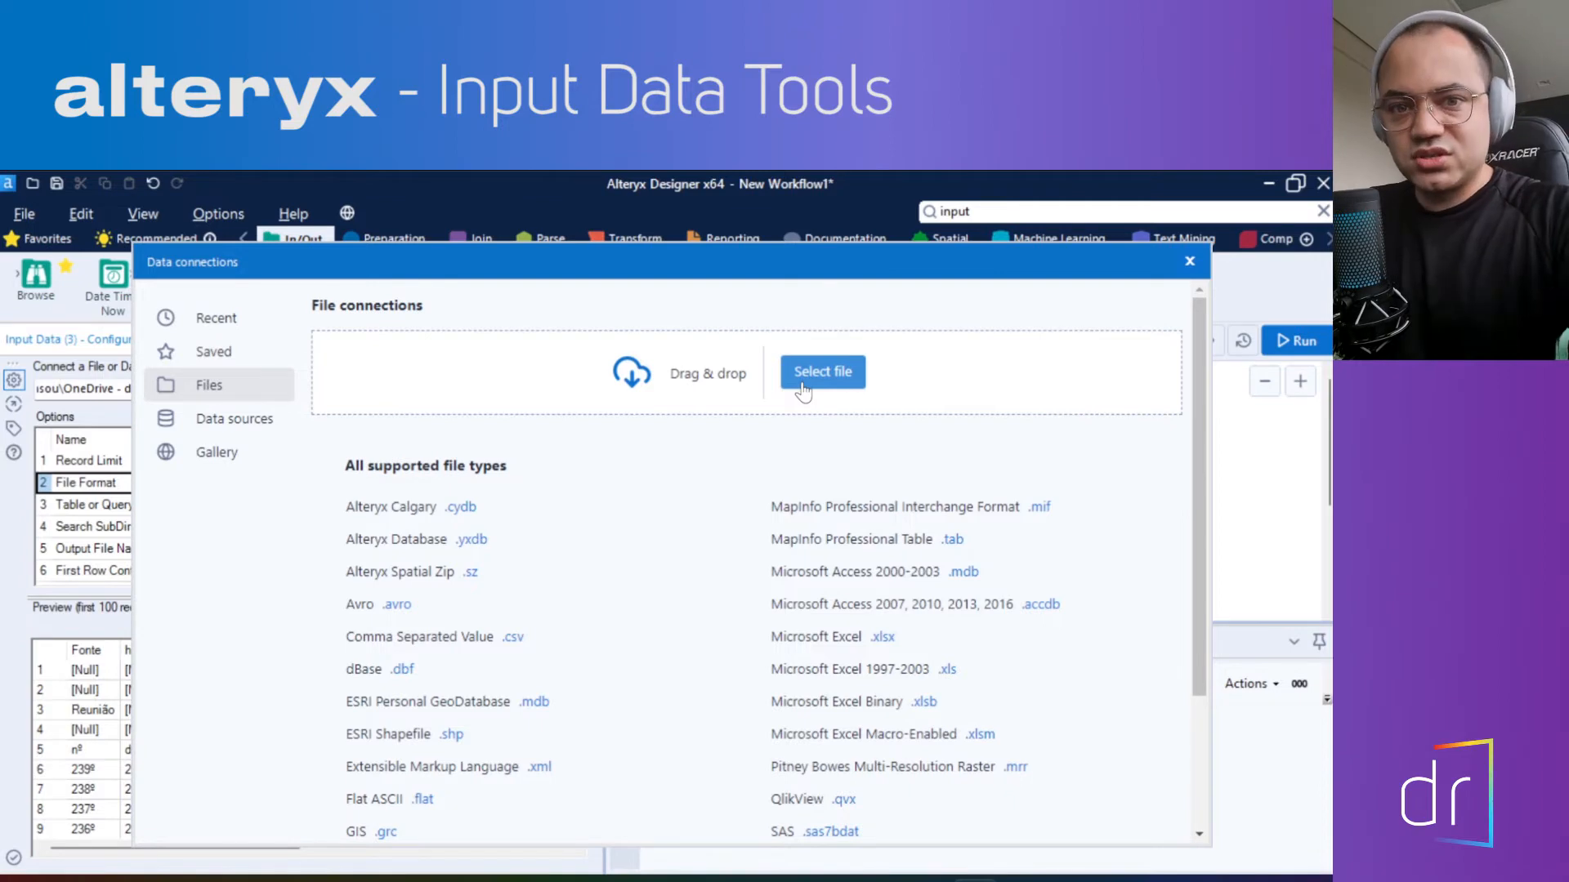
left_click(1190, 262)
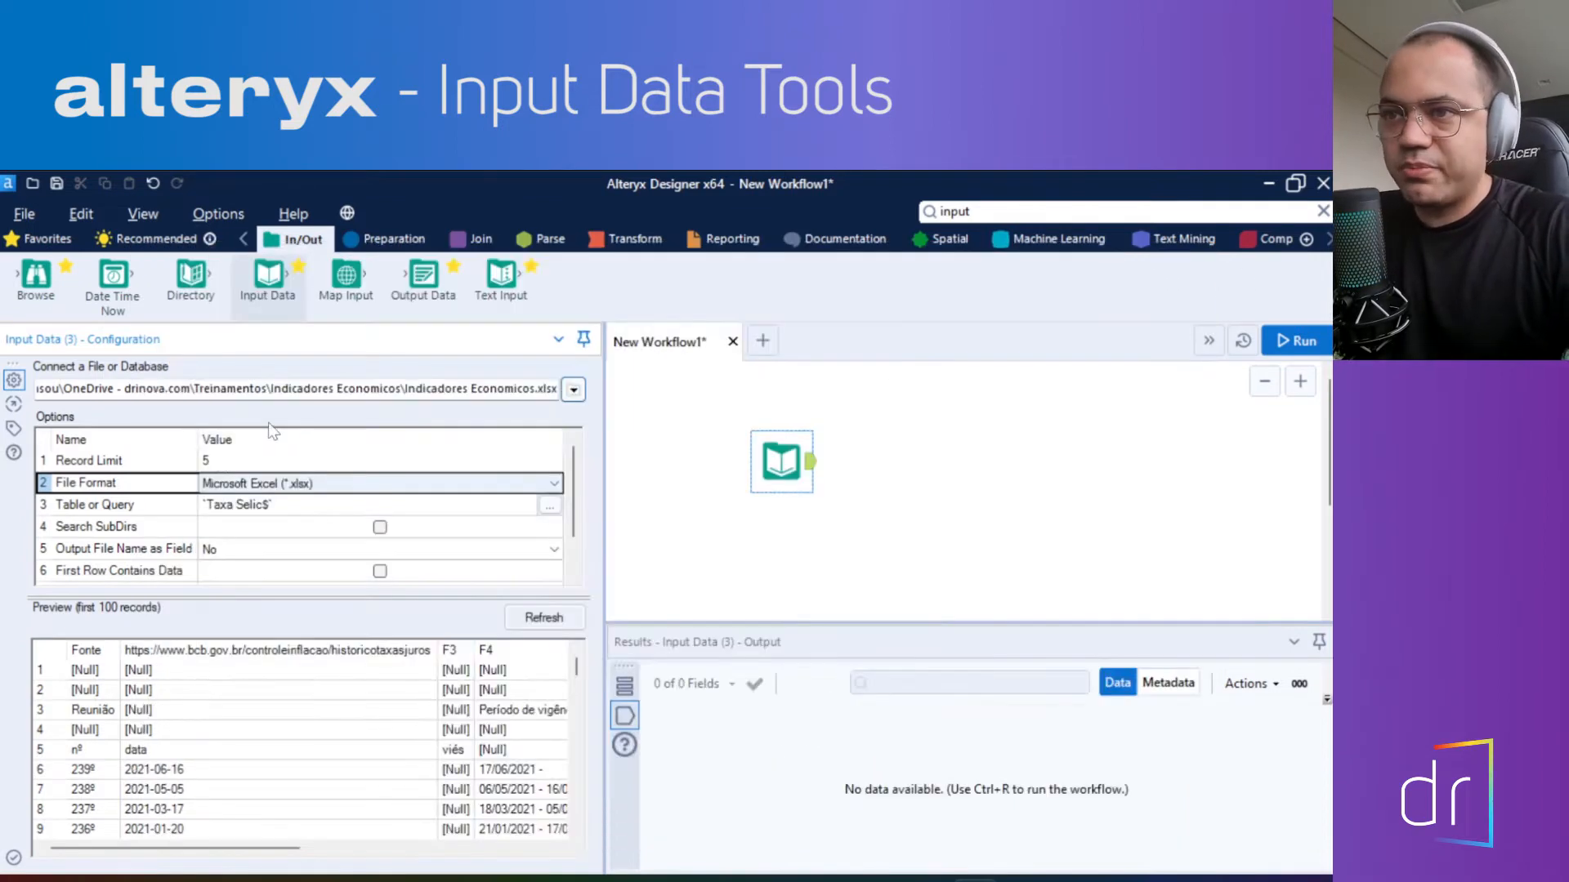
Examine the Table or Query option and the remaining import options, including First Row Contains Data and Start Data Import on Line
left_click(139, 511)
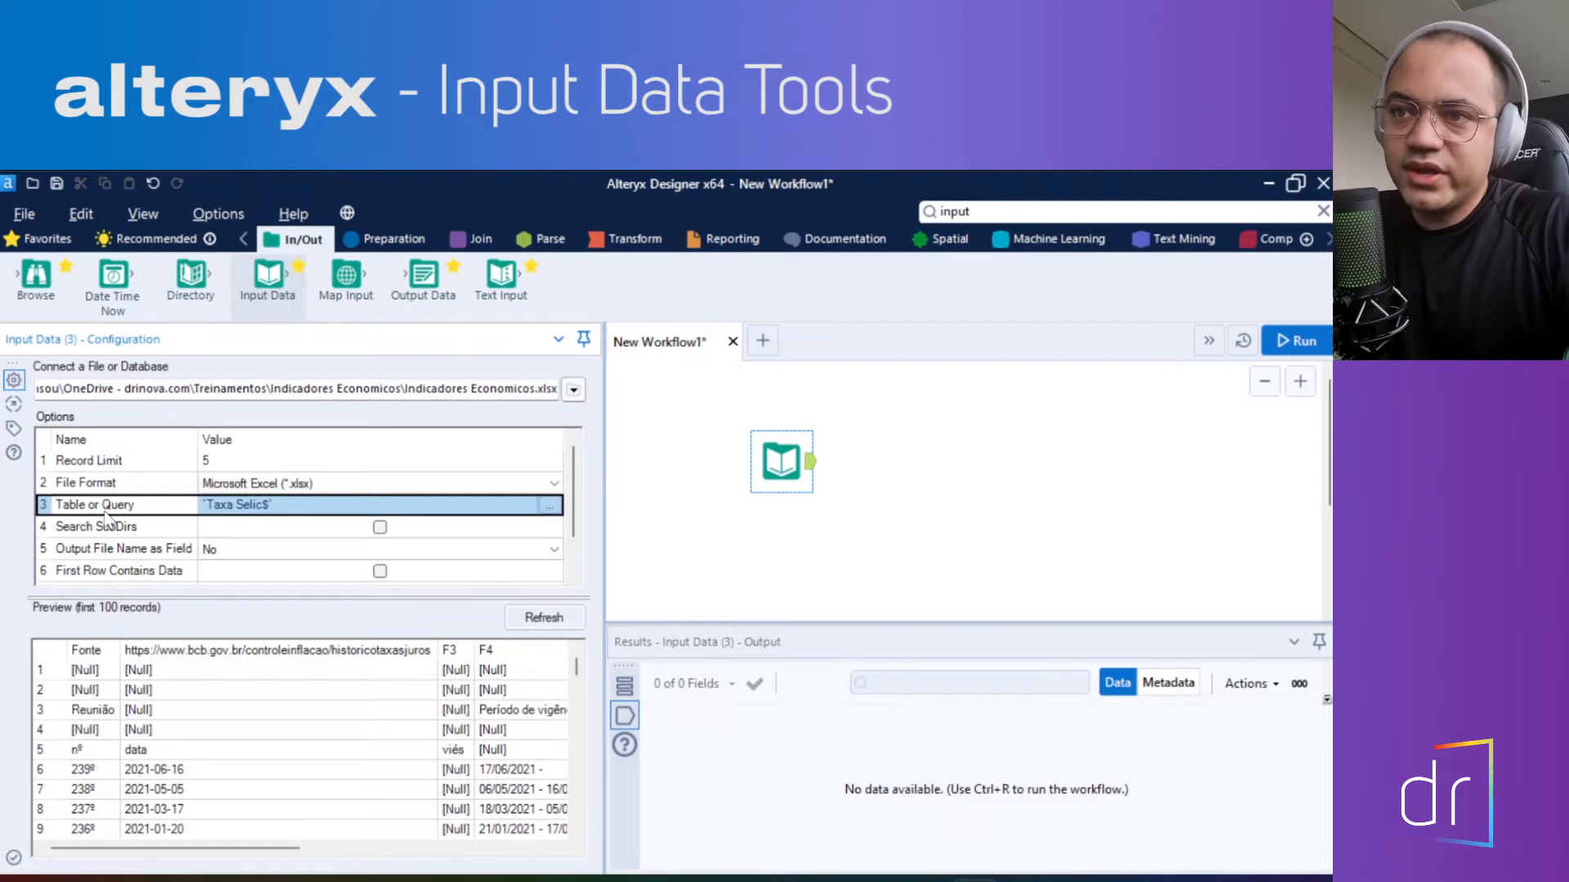
left_click(220, 511)
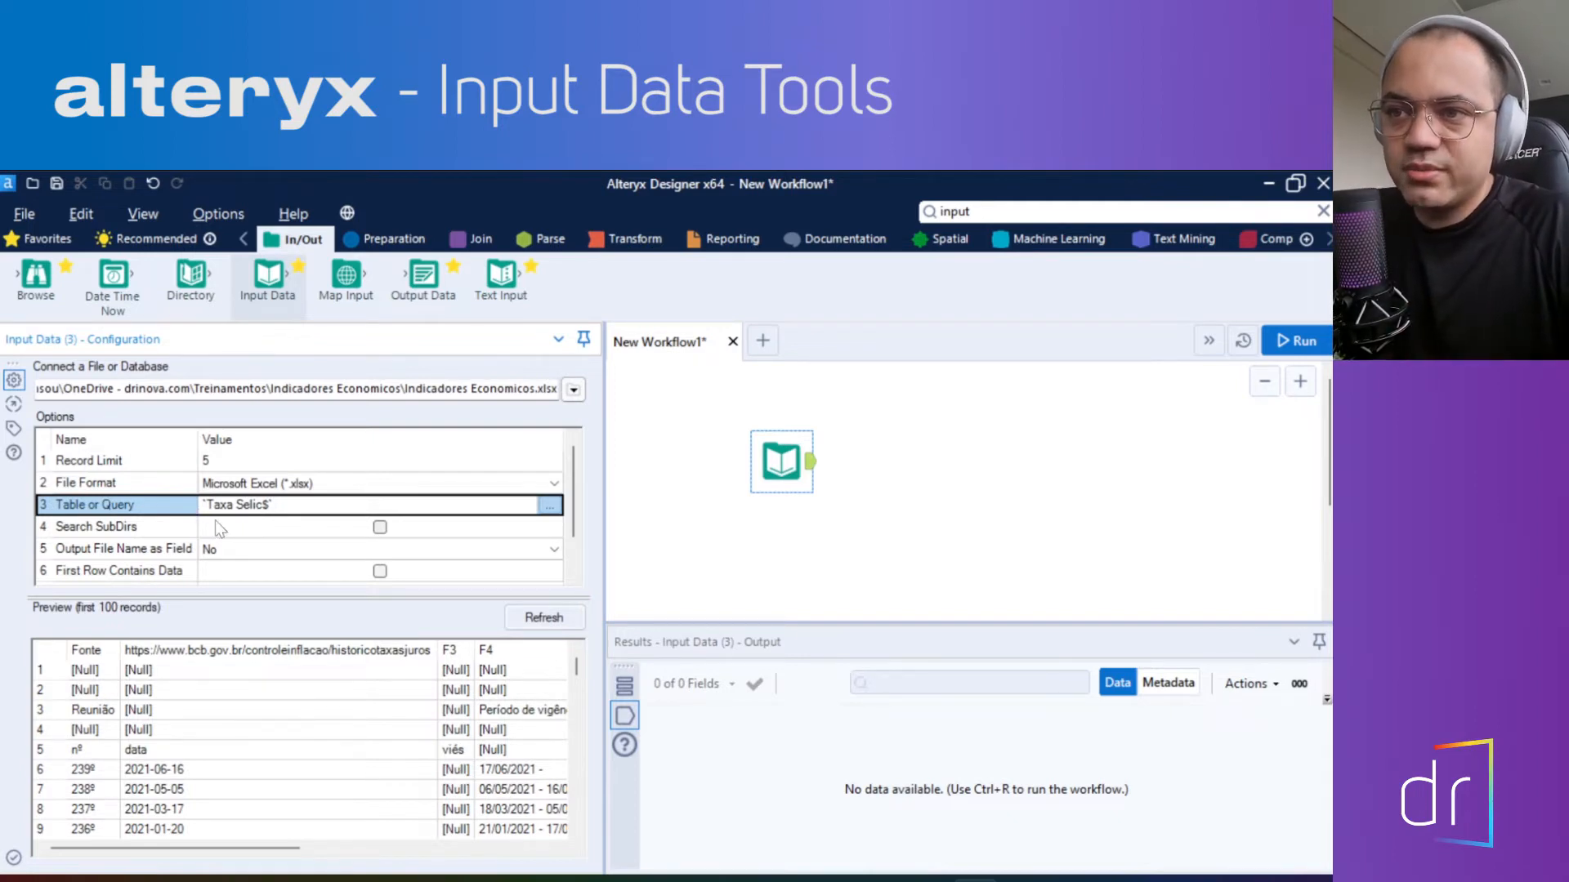
scroll(171, 533, "down", 1)
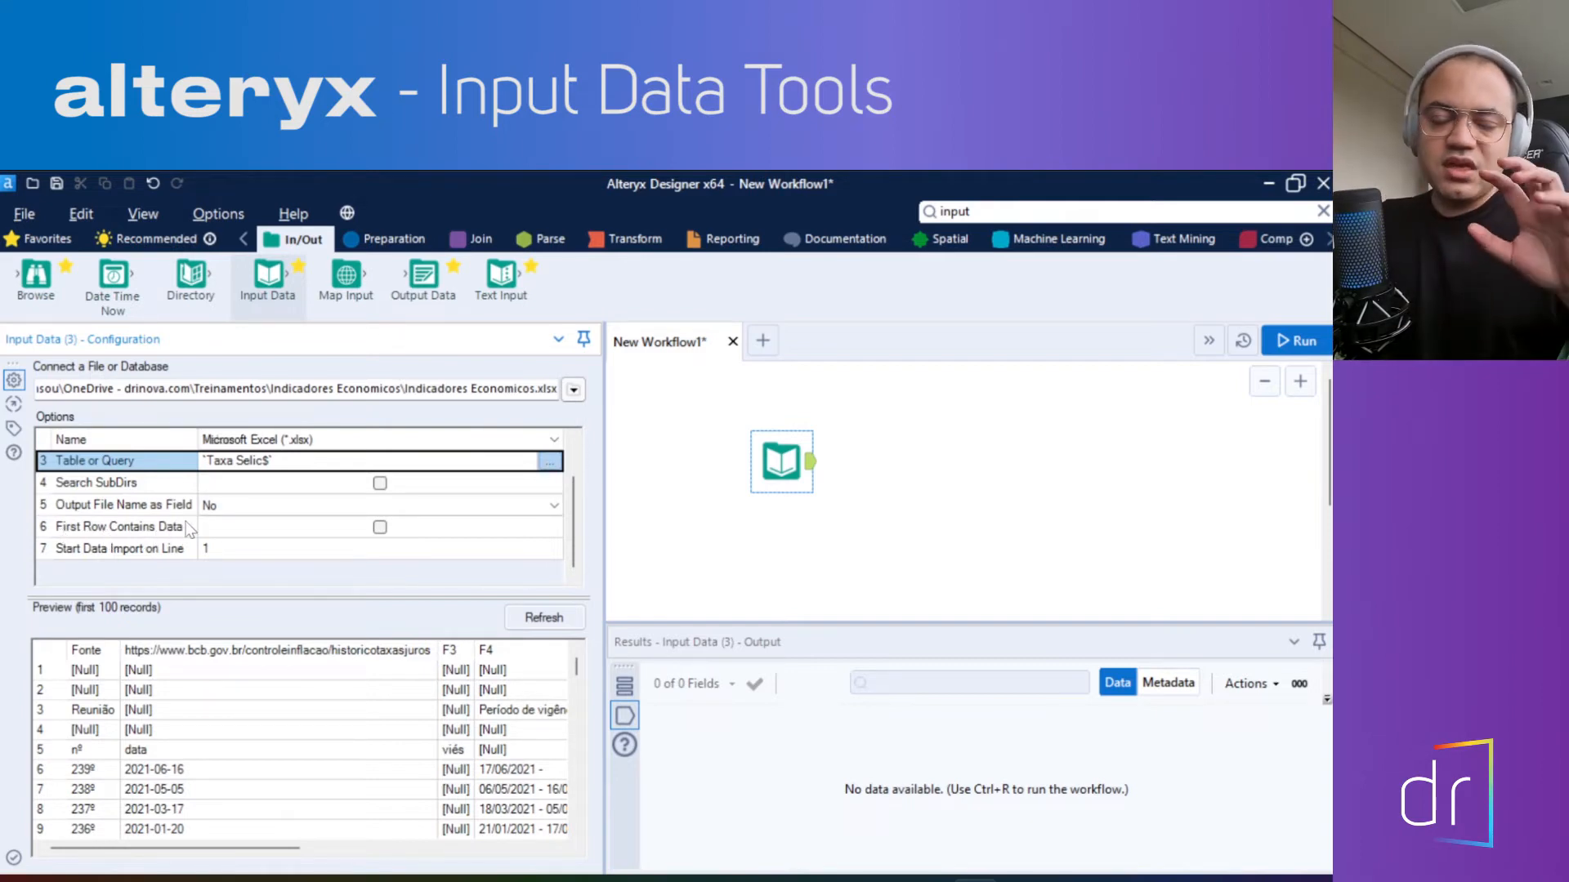
left_click(381, 528)
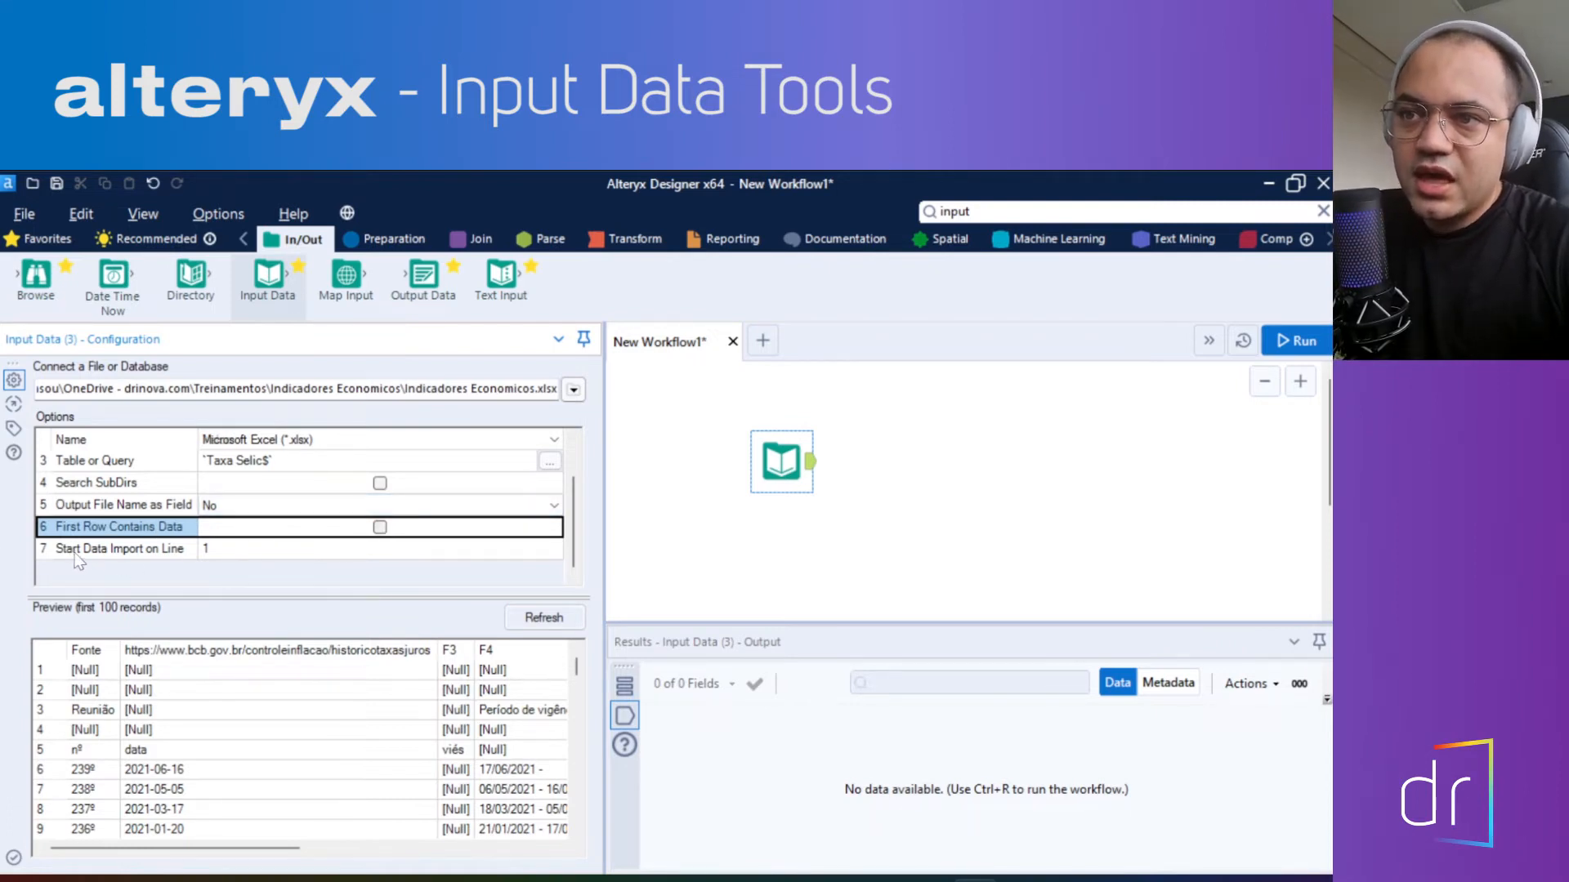
scroll(160, 502, "up", 1)
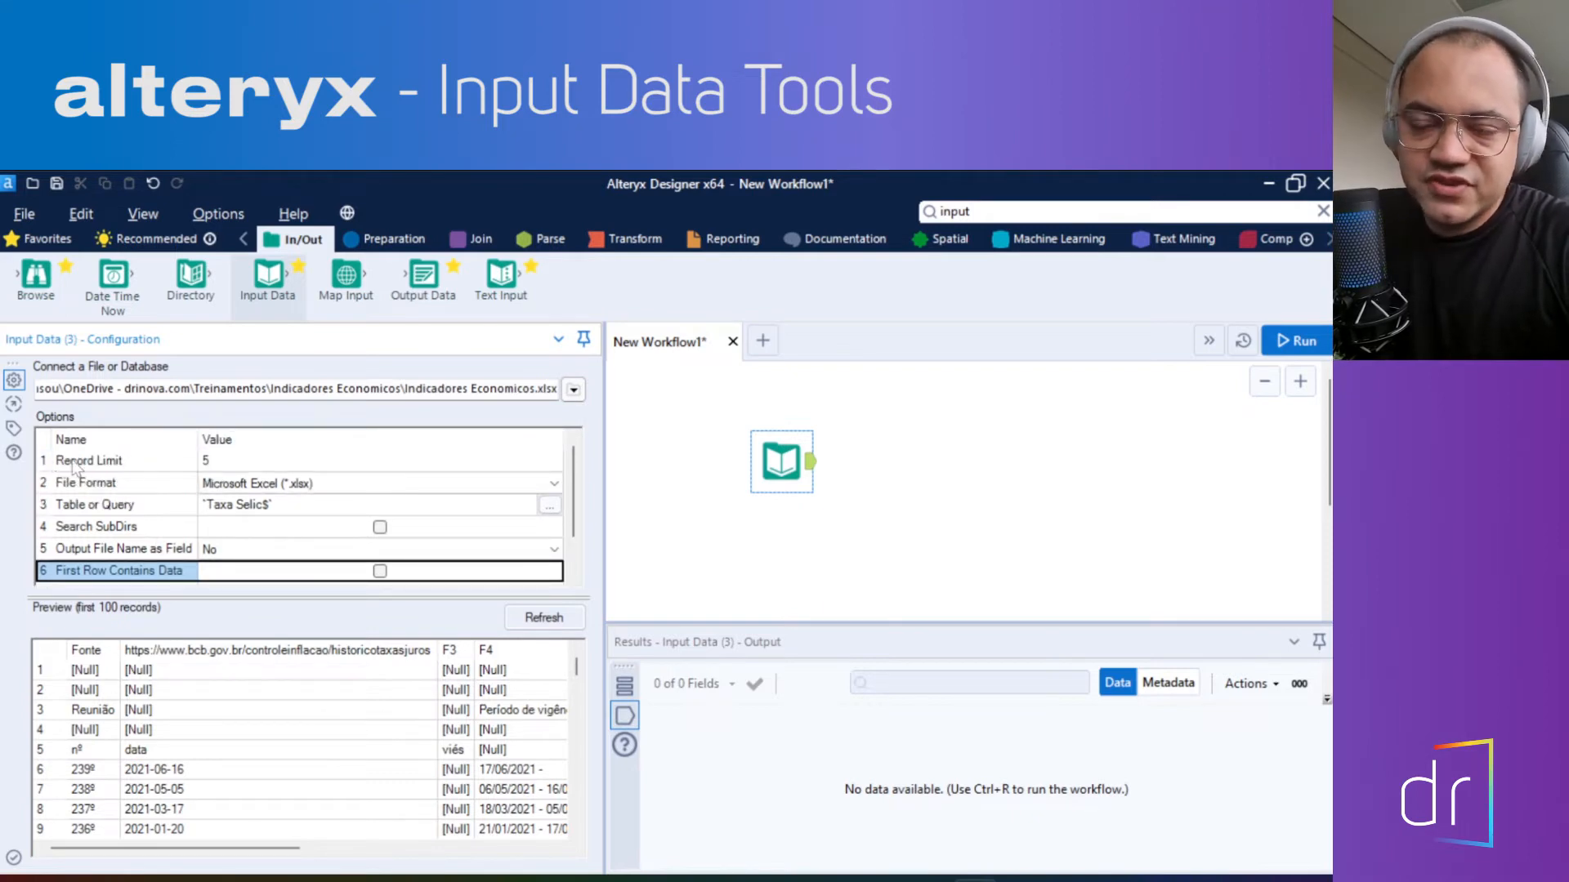
Set the Record Limit of the Input Data tool to 100
left_click(205, 464)
left_click(202, 464)
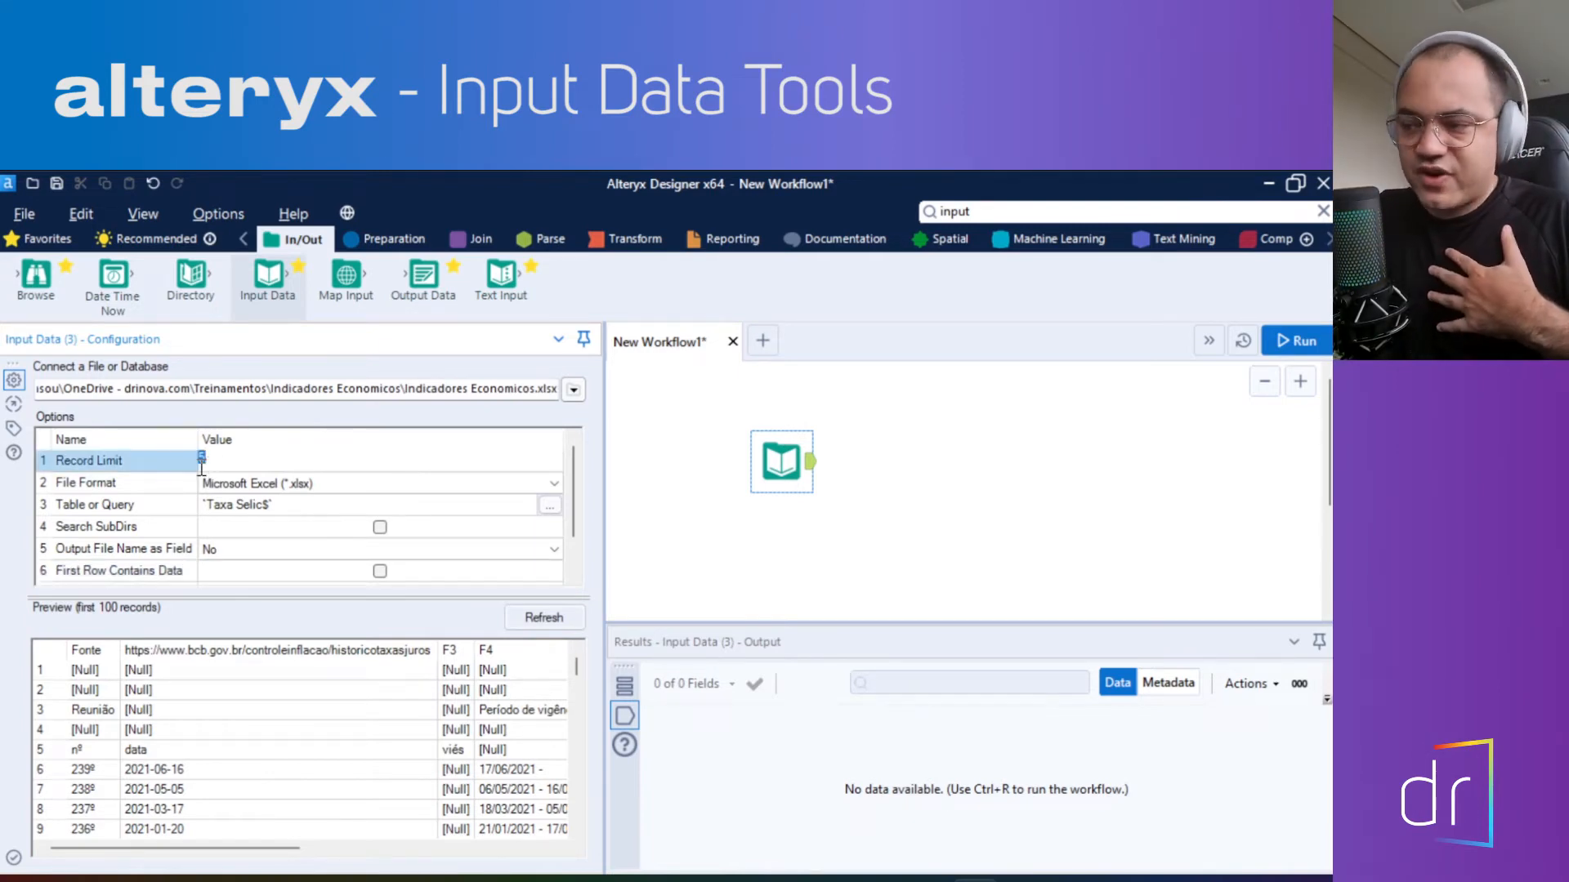
left_click(220, 460)
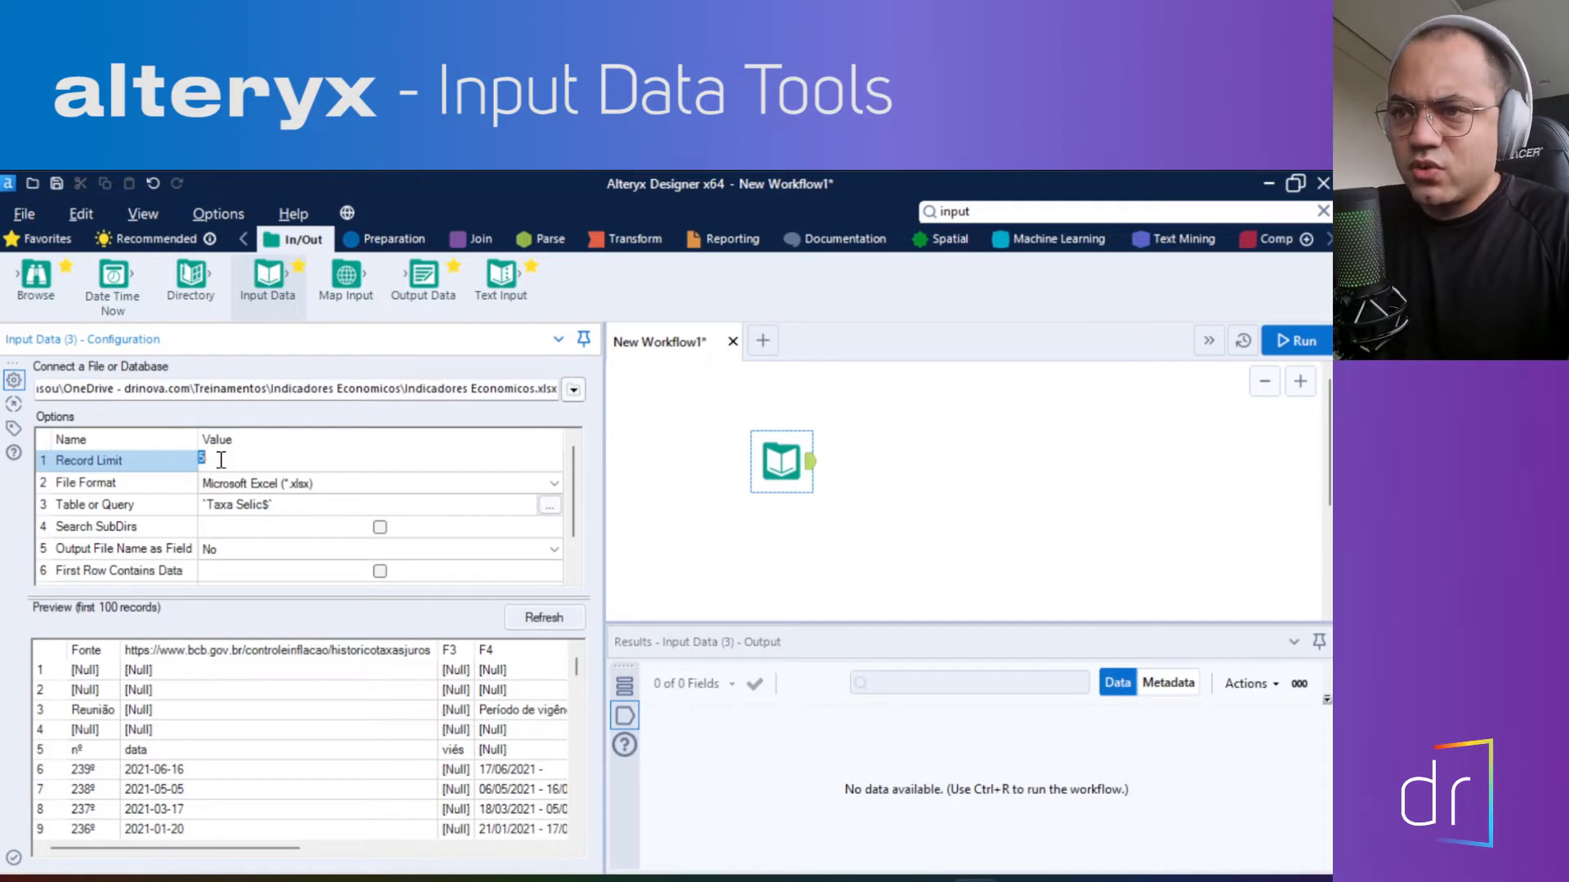
type("100")
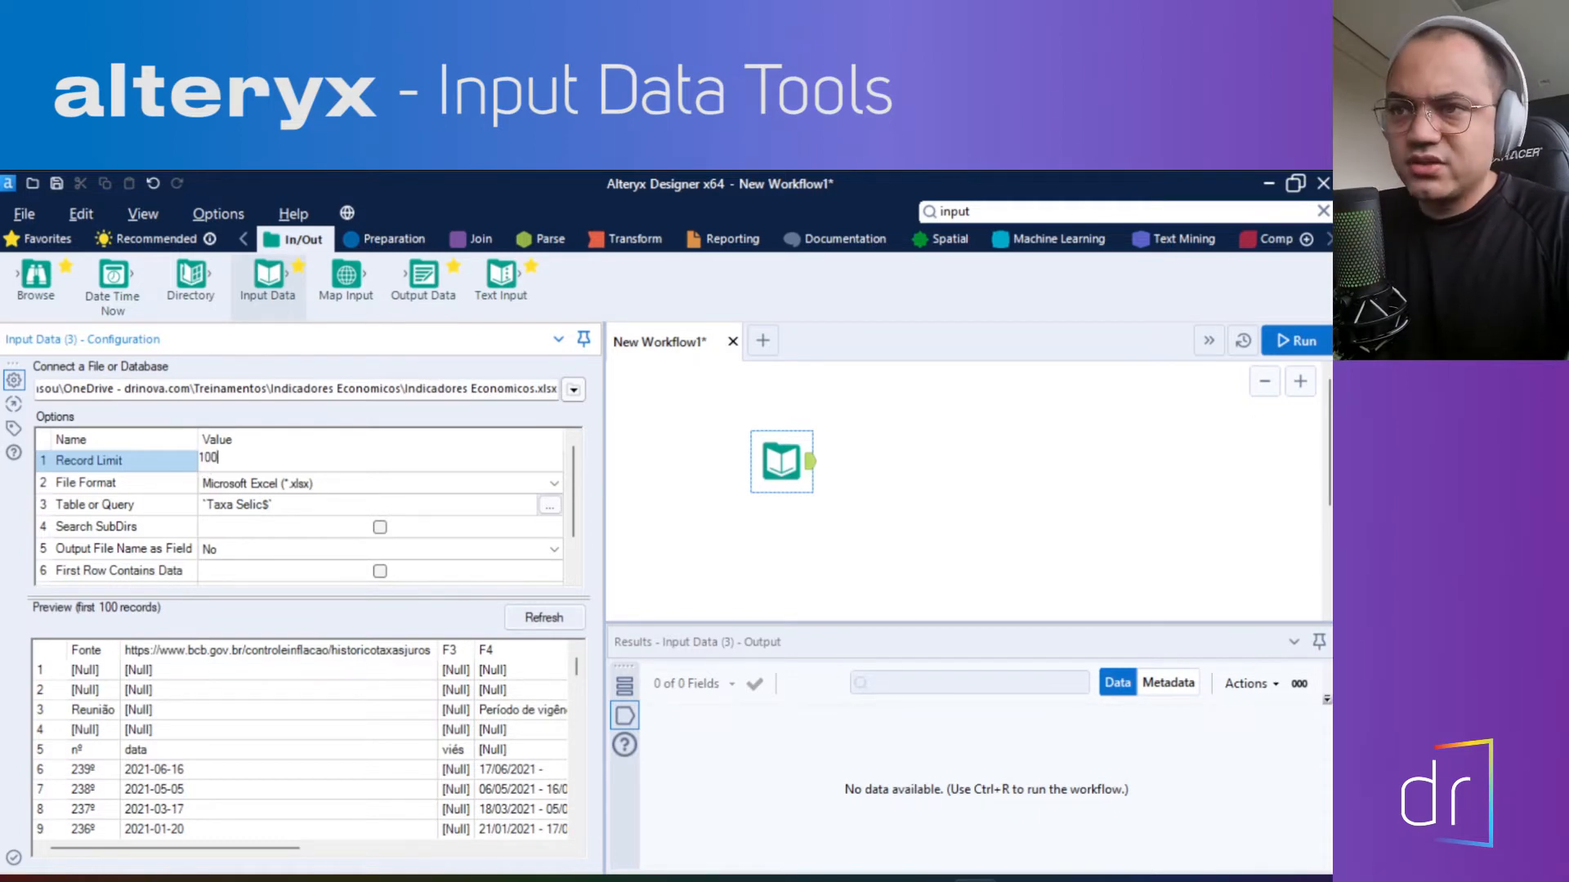
Set the Start Data Import on Line option of the Input Data tool to 5
left_click(165, 487)
scroll(165, 487, "down", 1)
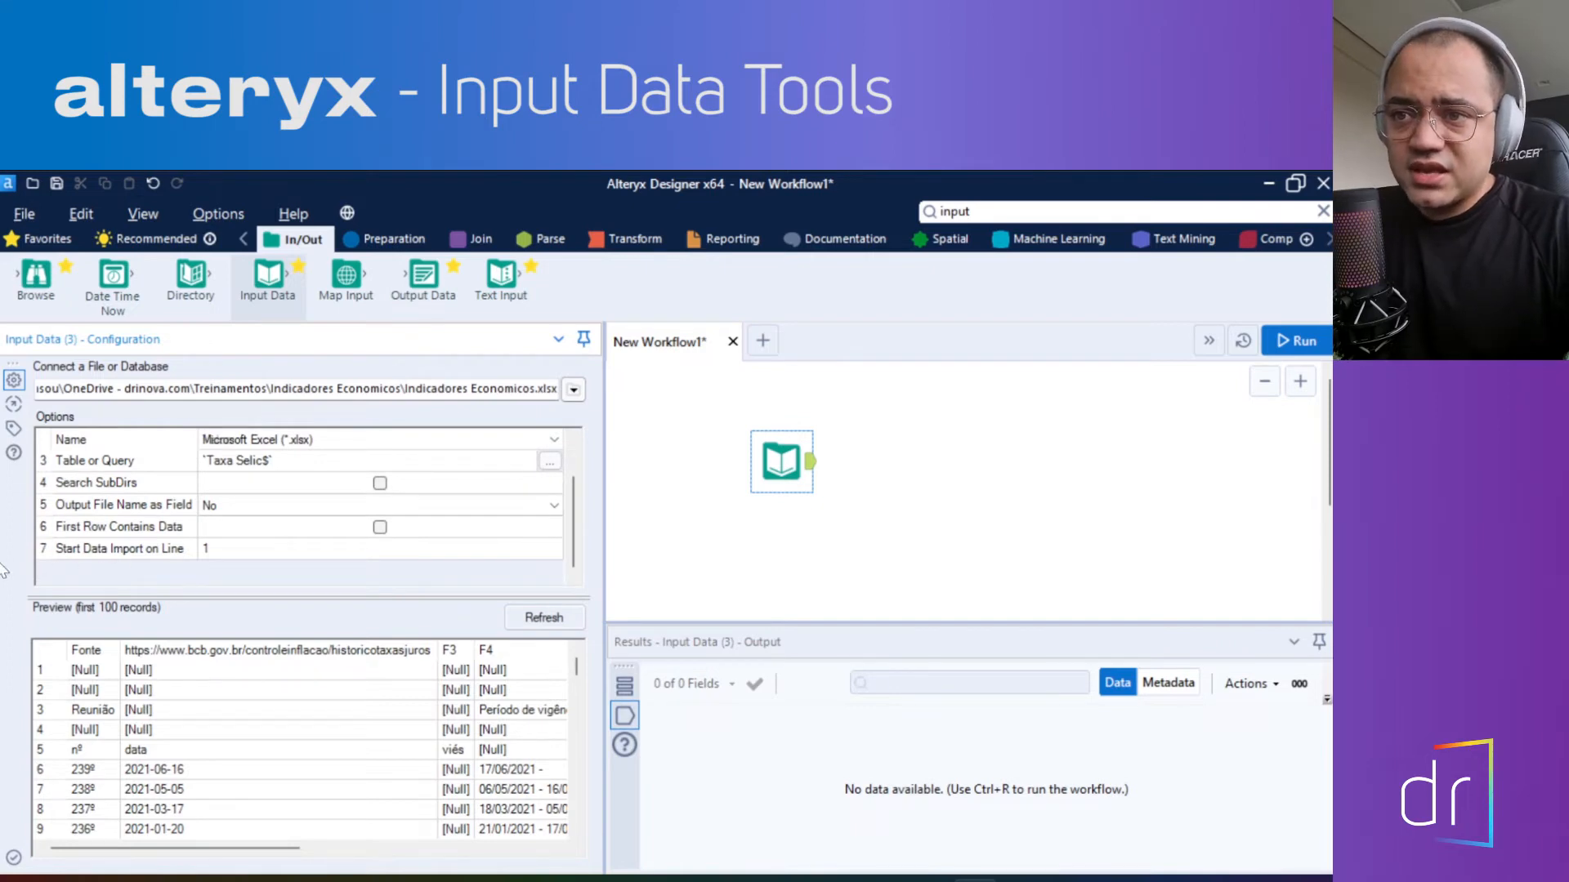
left_click(210, 548)
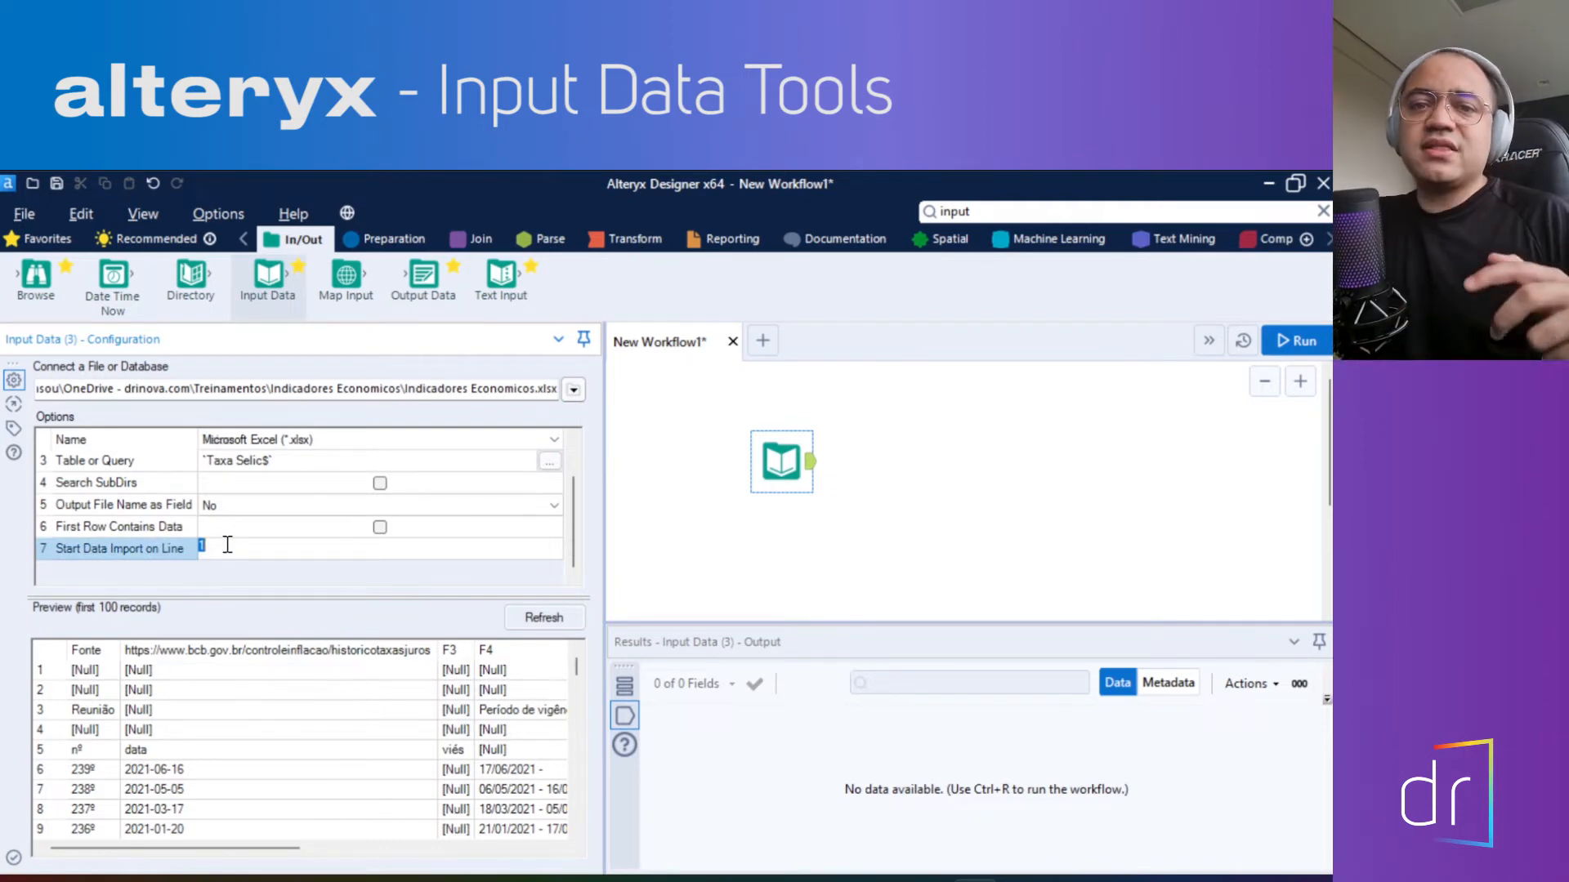
left_click(228, 545)
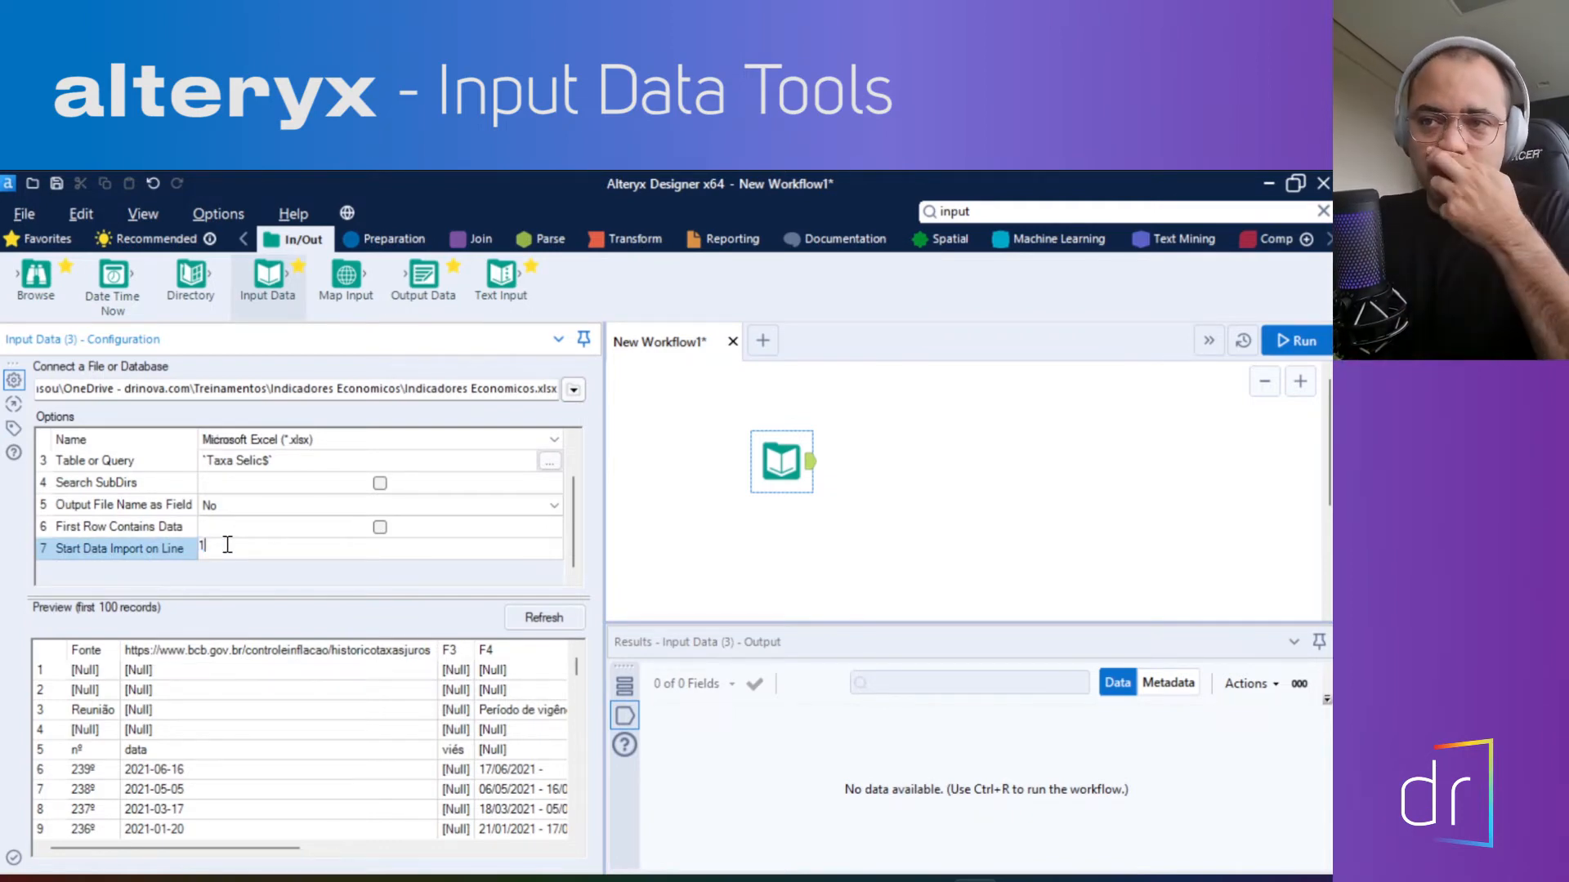
type("5")
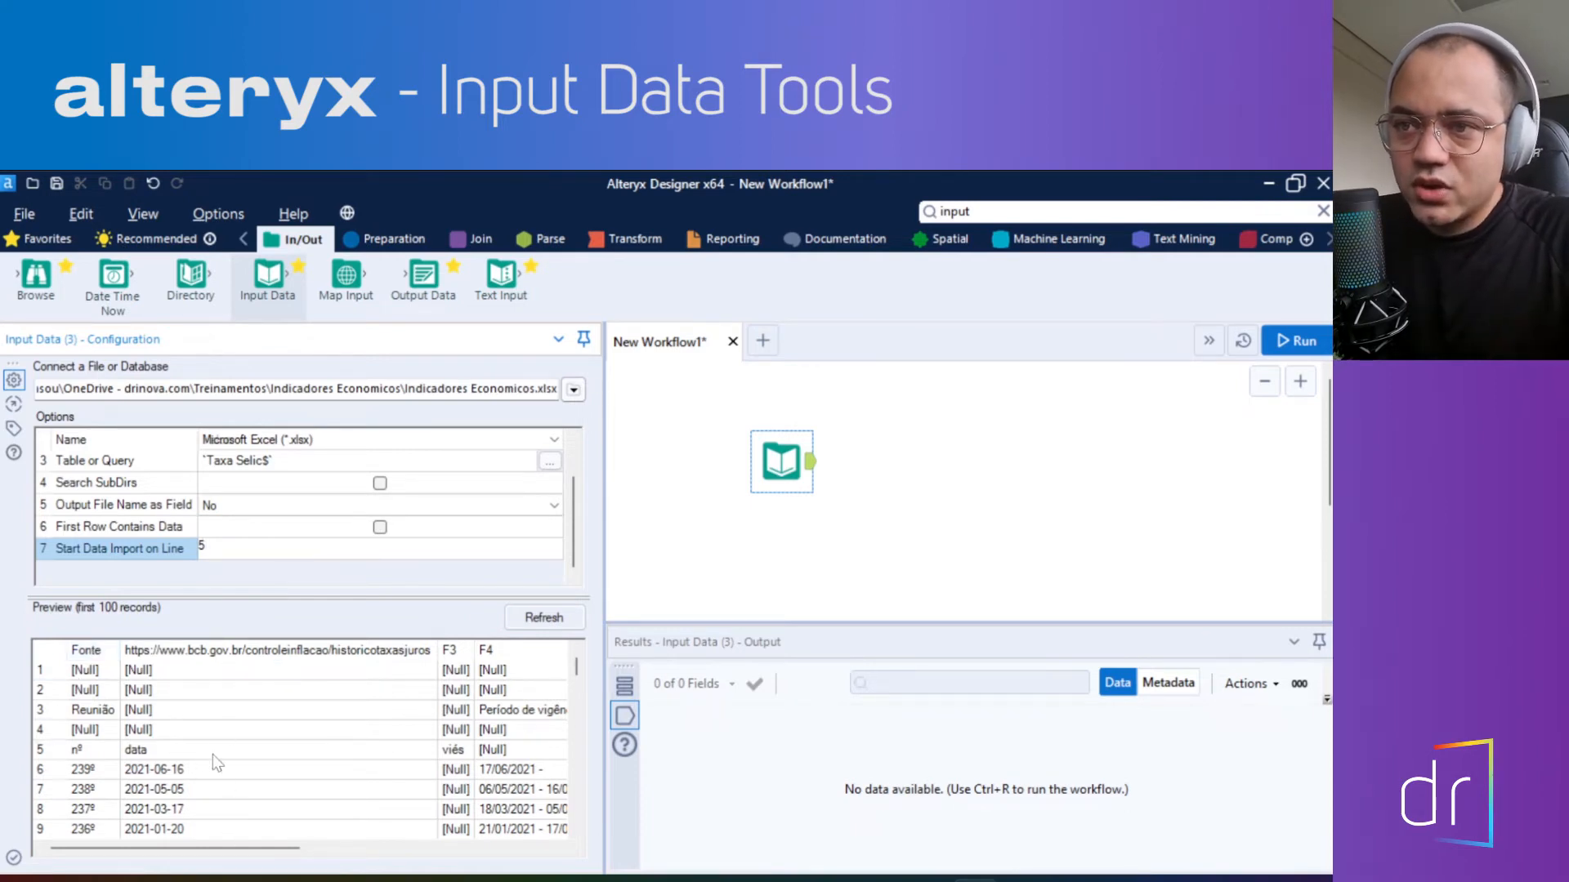
Examine the preview's columns and records, from the header rows through to the last previewed record
left_click_drag(227, 848, 94, 868)
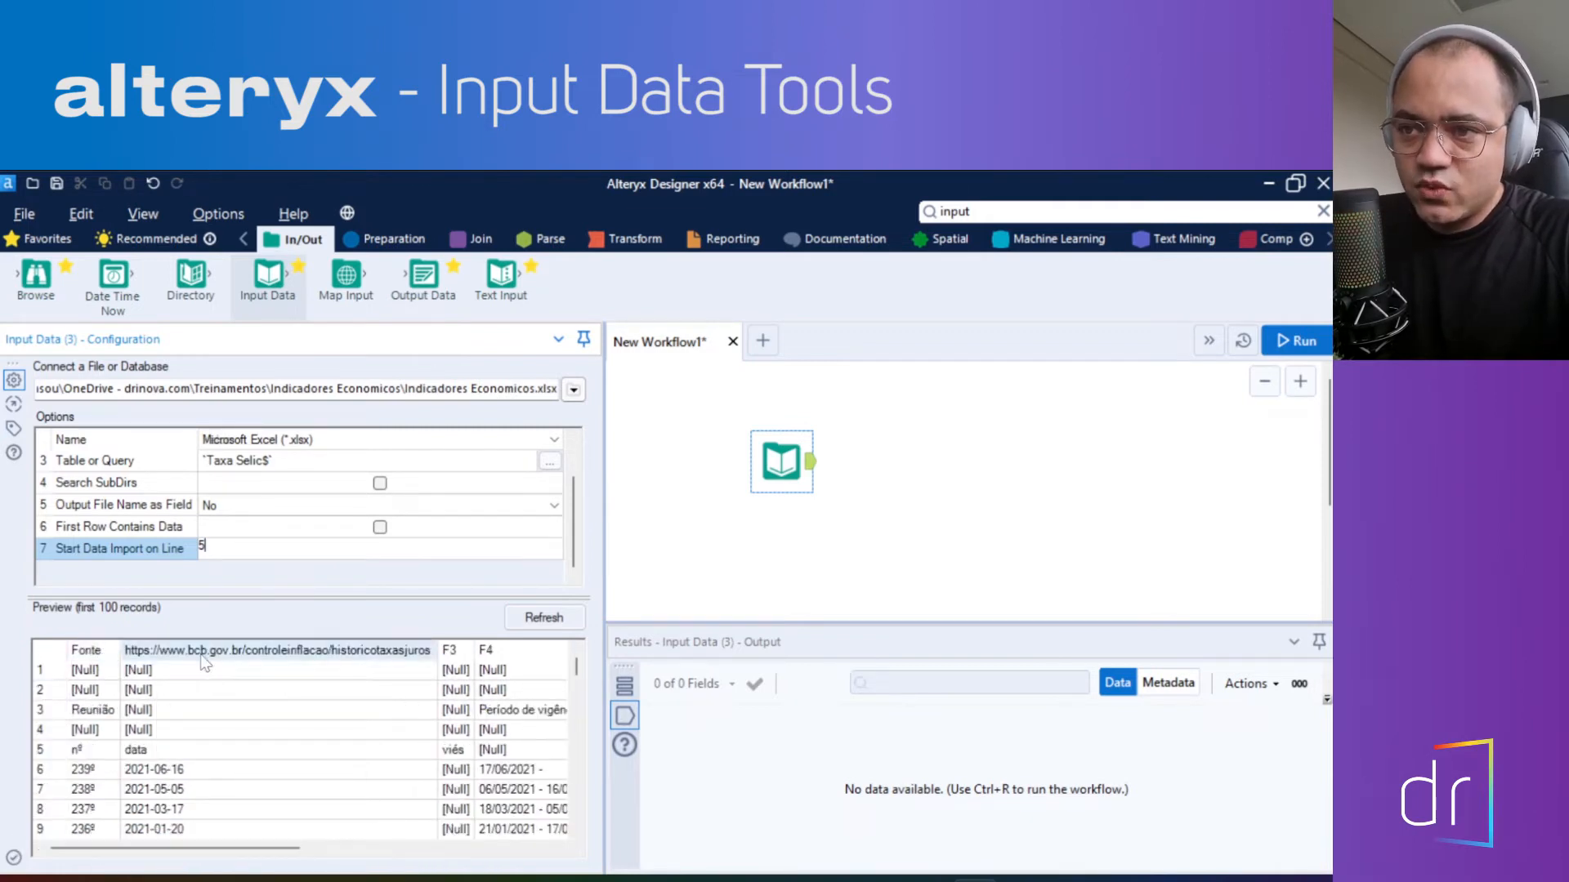
left_click_drag(233, 849, 463, 856)
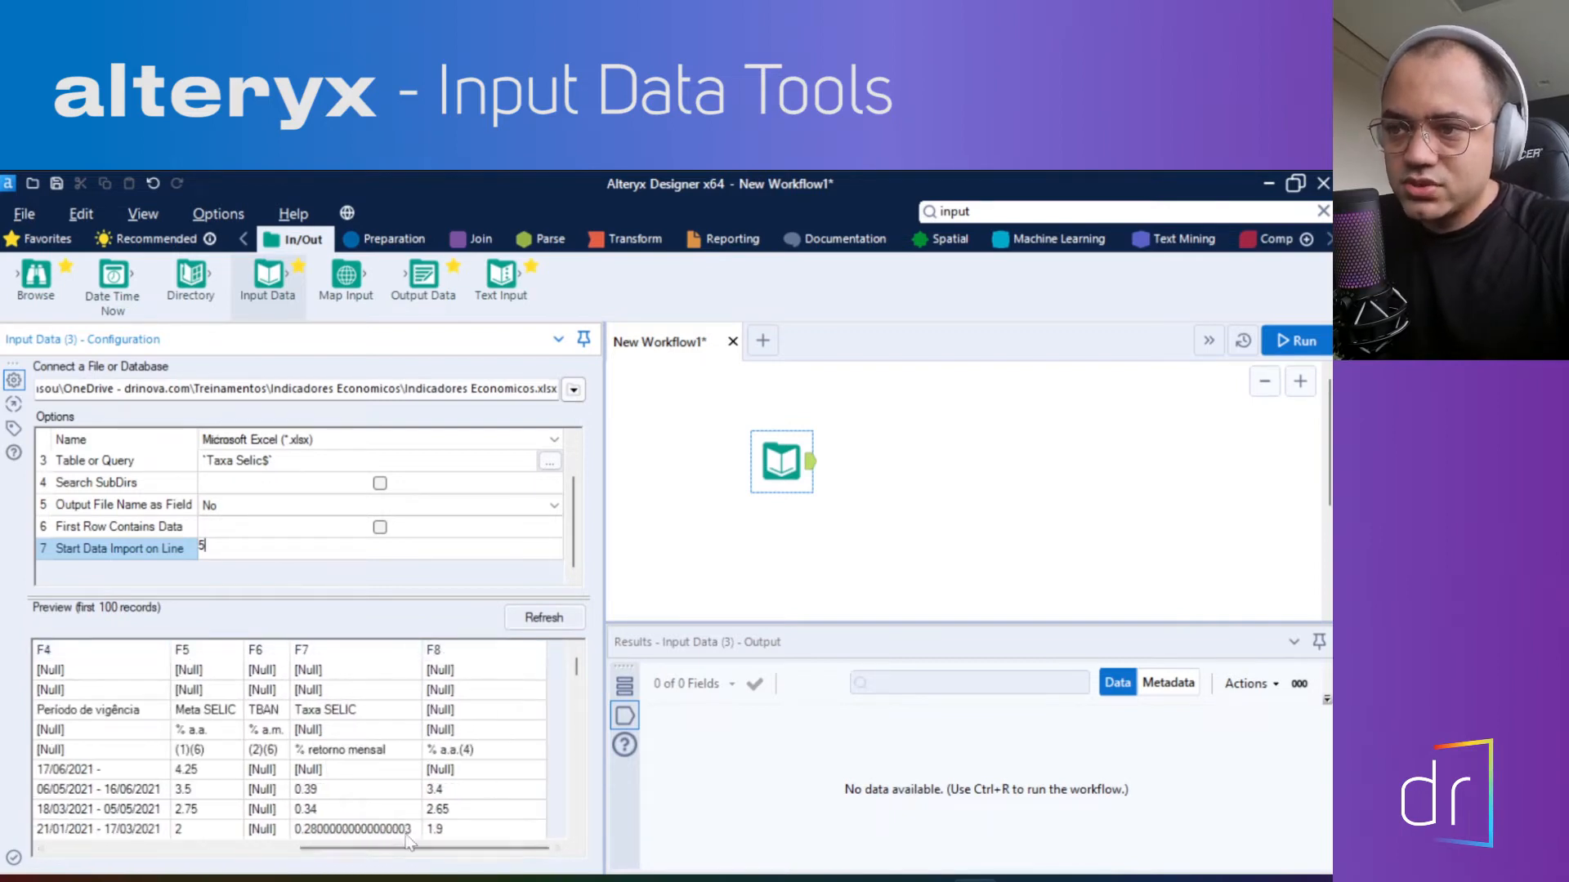
left_click_drag(378, 852, 130, 851)
scroll(65, 733, "down", 16)
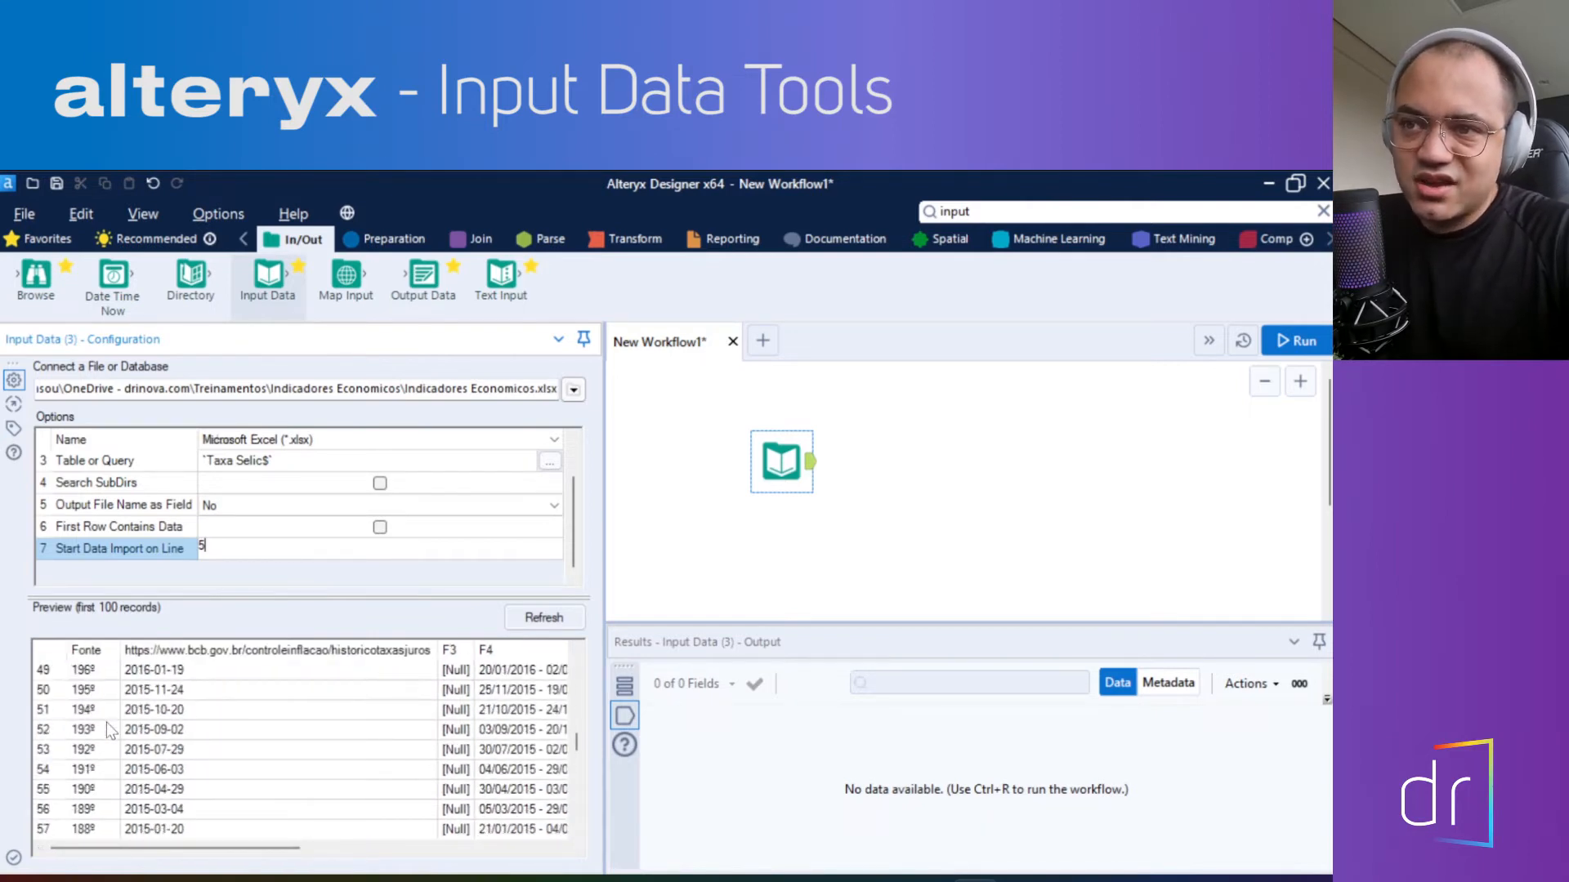
scroll(109, 730, "down", 15)
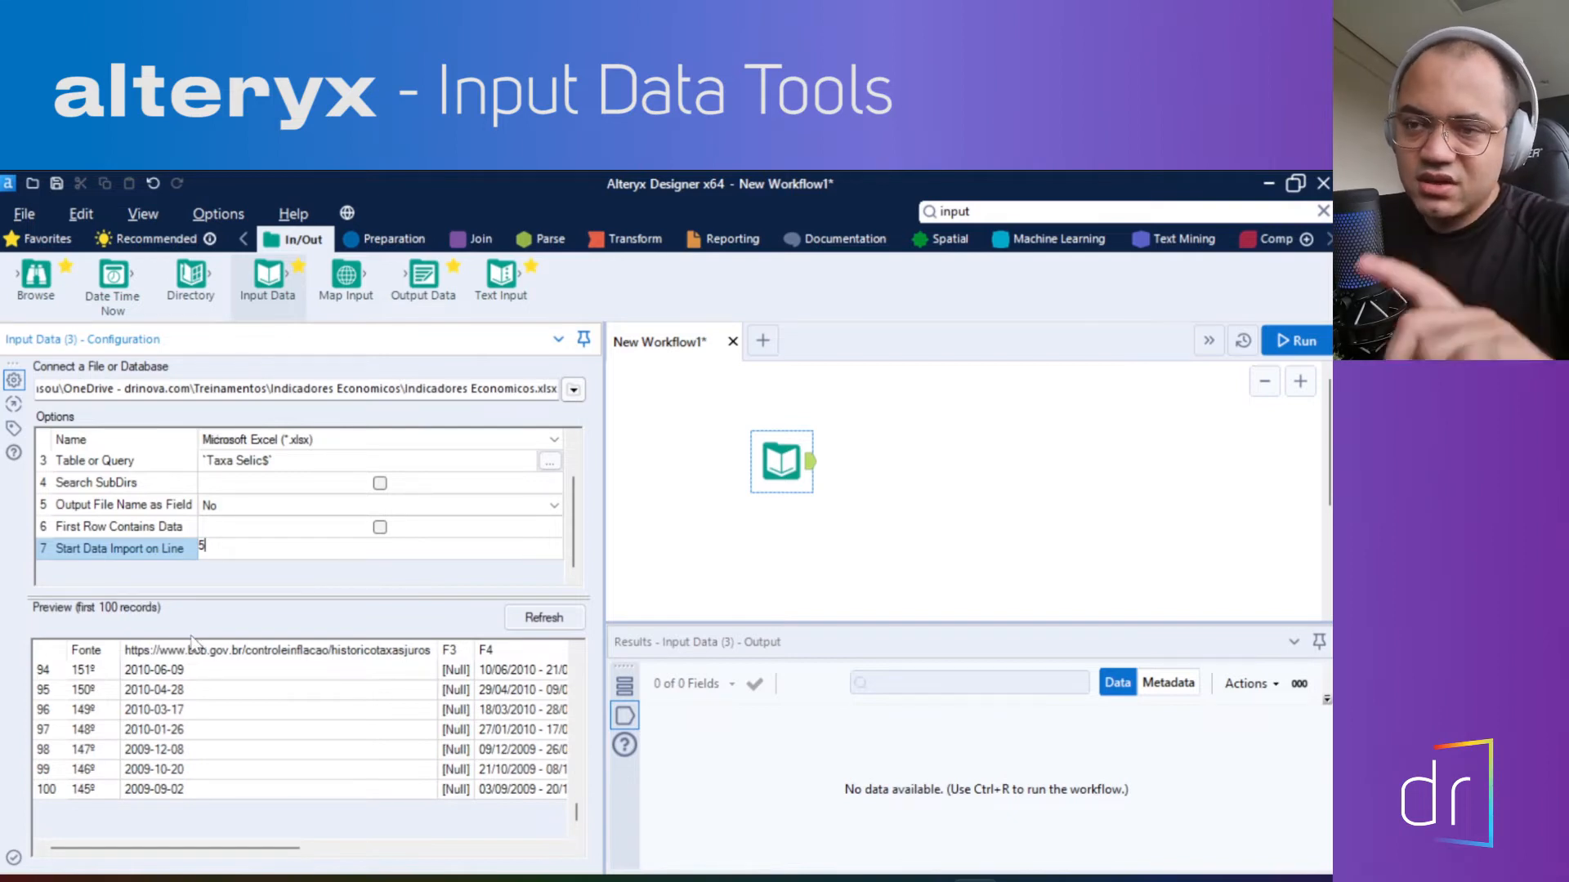
scroll(217, 731, "up", 20)
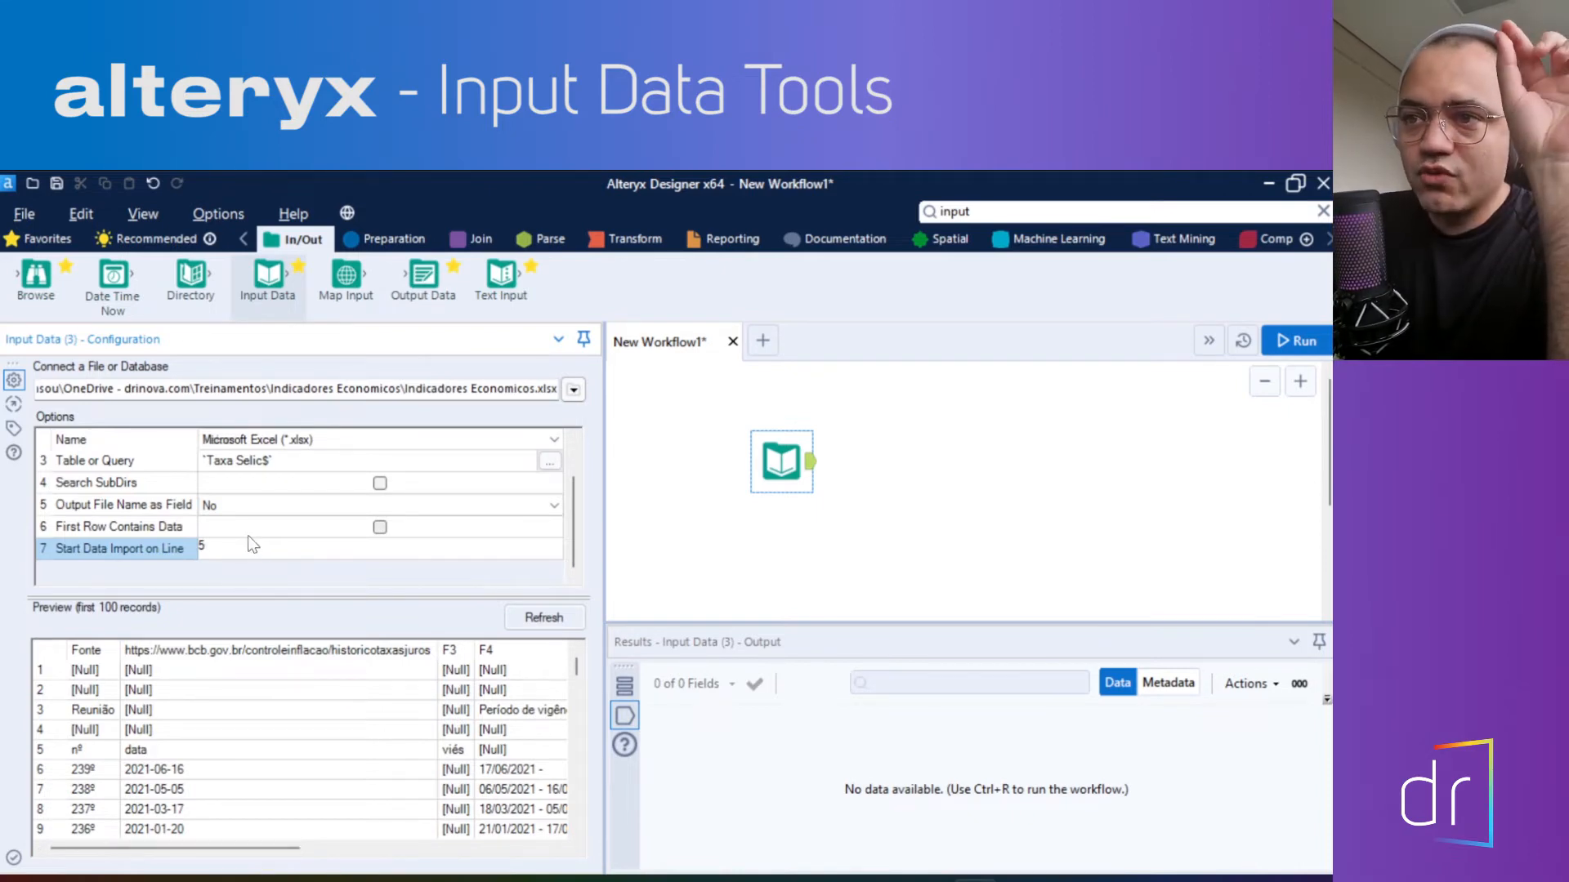
Set Start Data Import on Line back to 1 and run the workflow
key("BackSpace")
type("1")
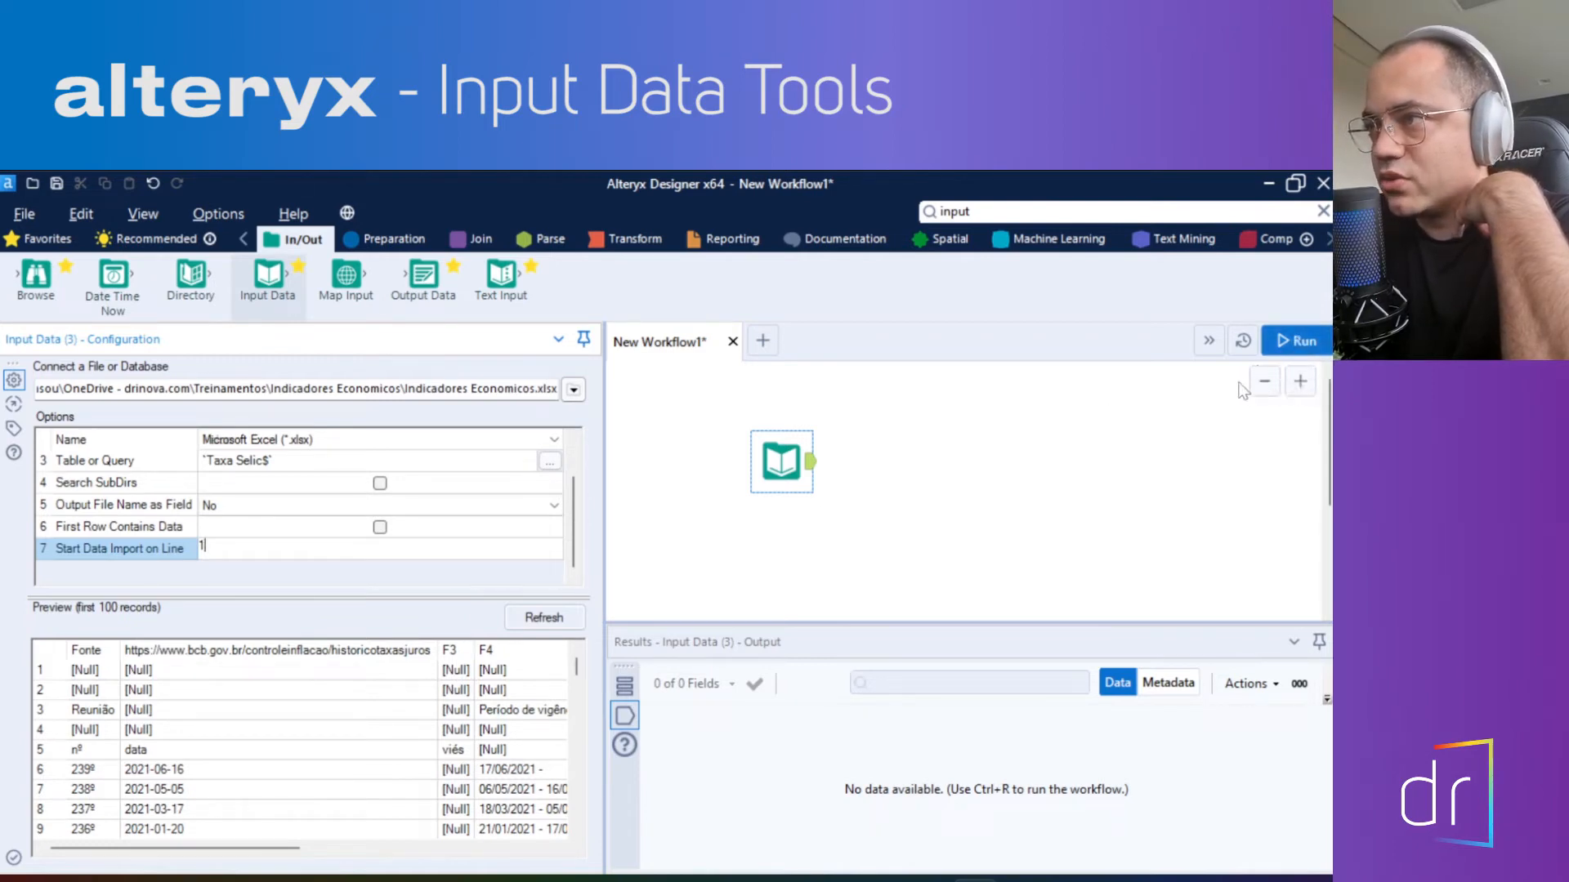
left_click(1301, 347)
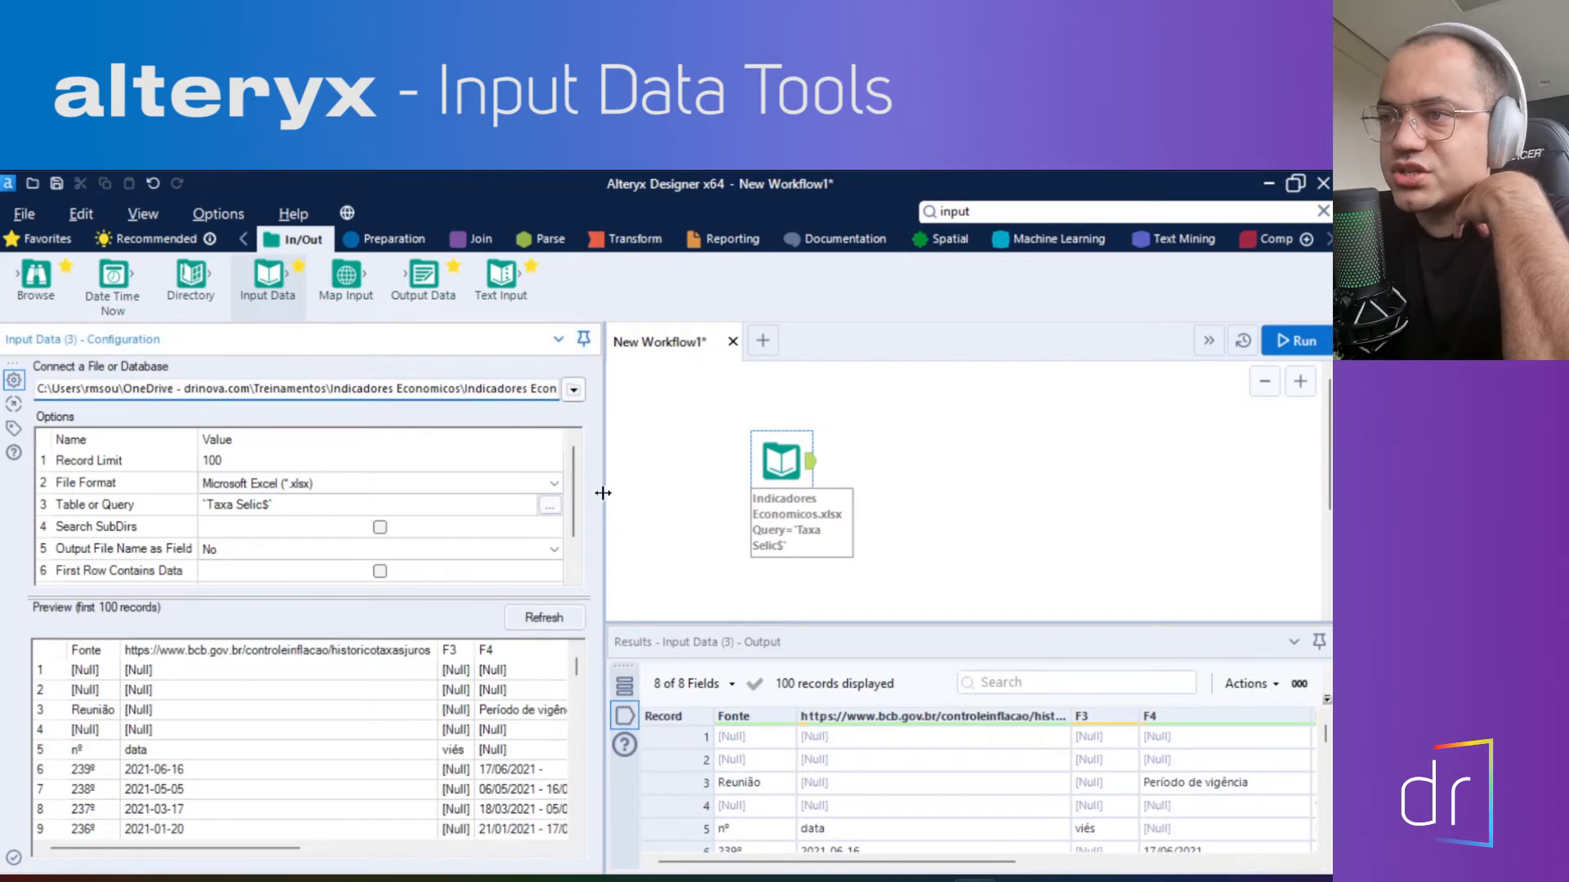
Narrow the Input Data configuration area and enlarge the Results area to show more of the output
left_click_drag(601, 493, 396, 523)
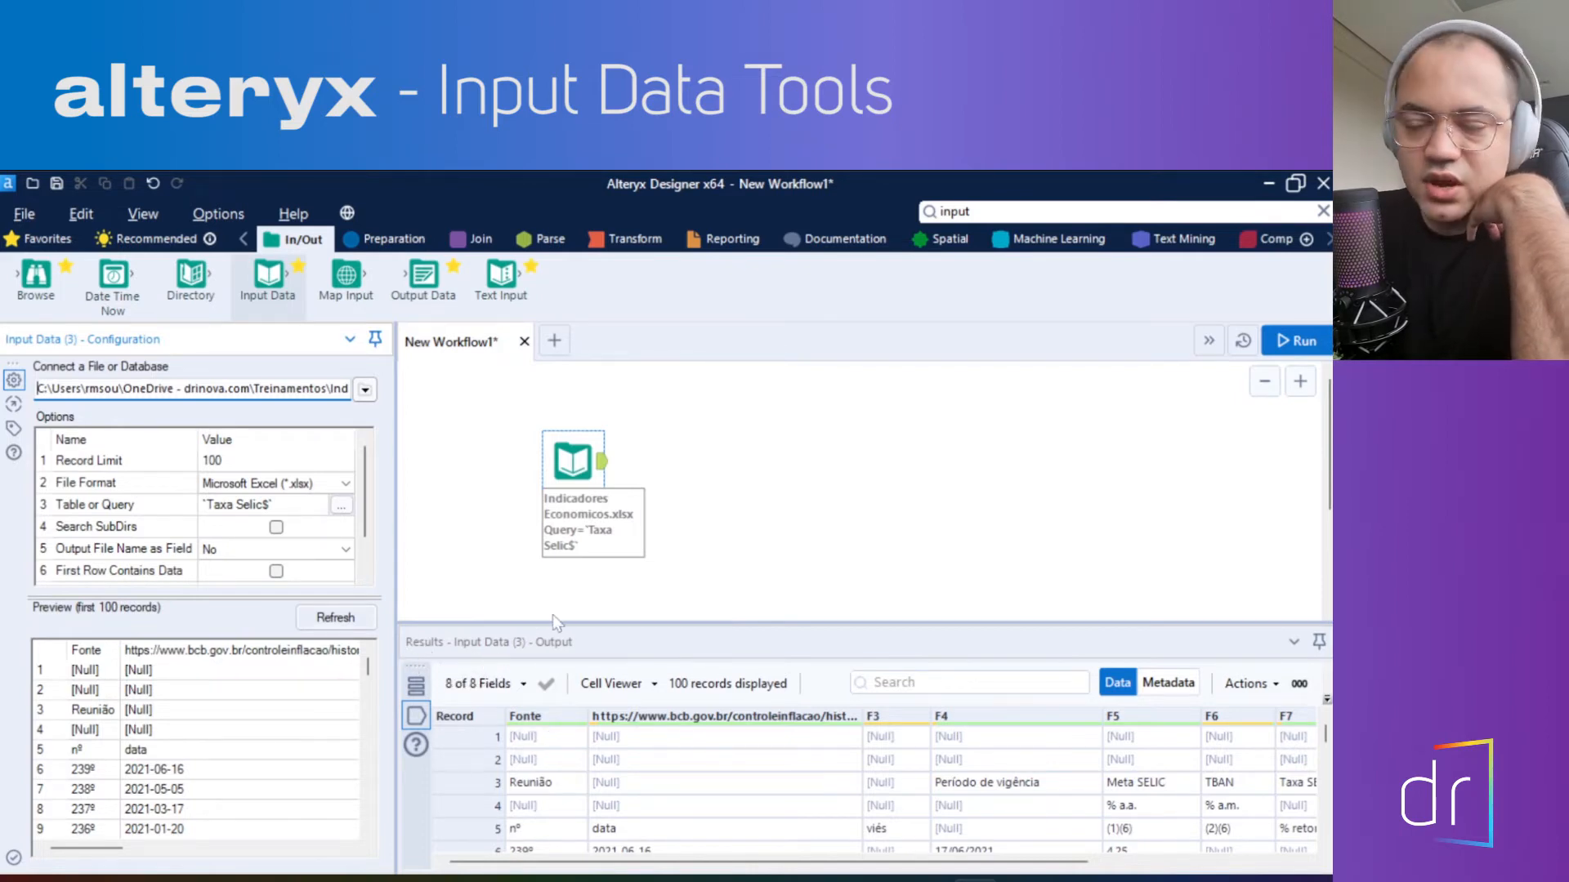
left_click_drag(654, 623, 636, 594)
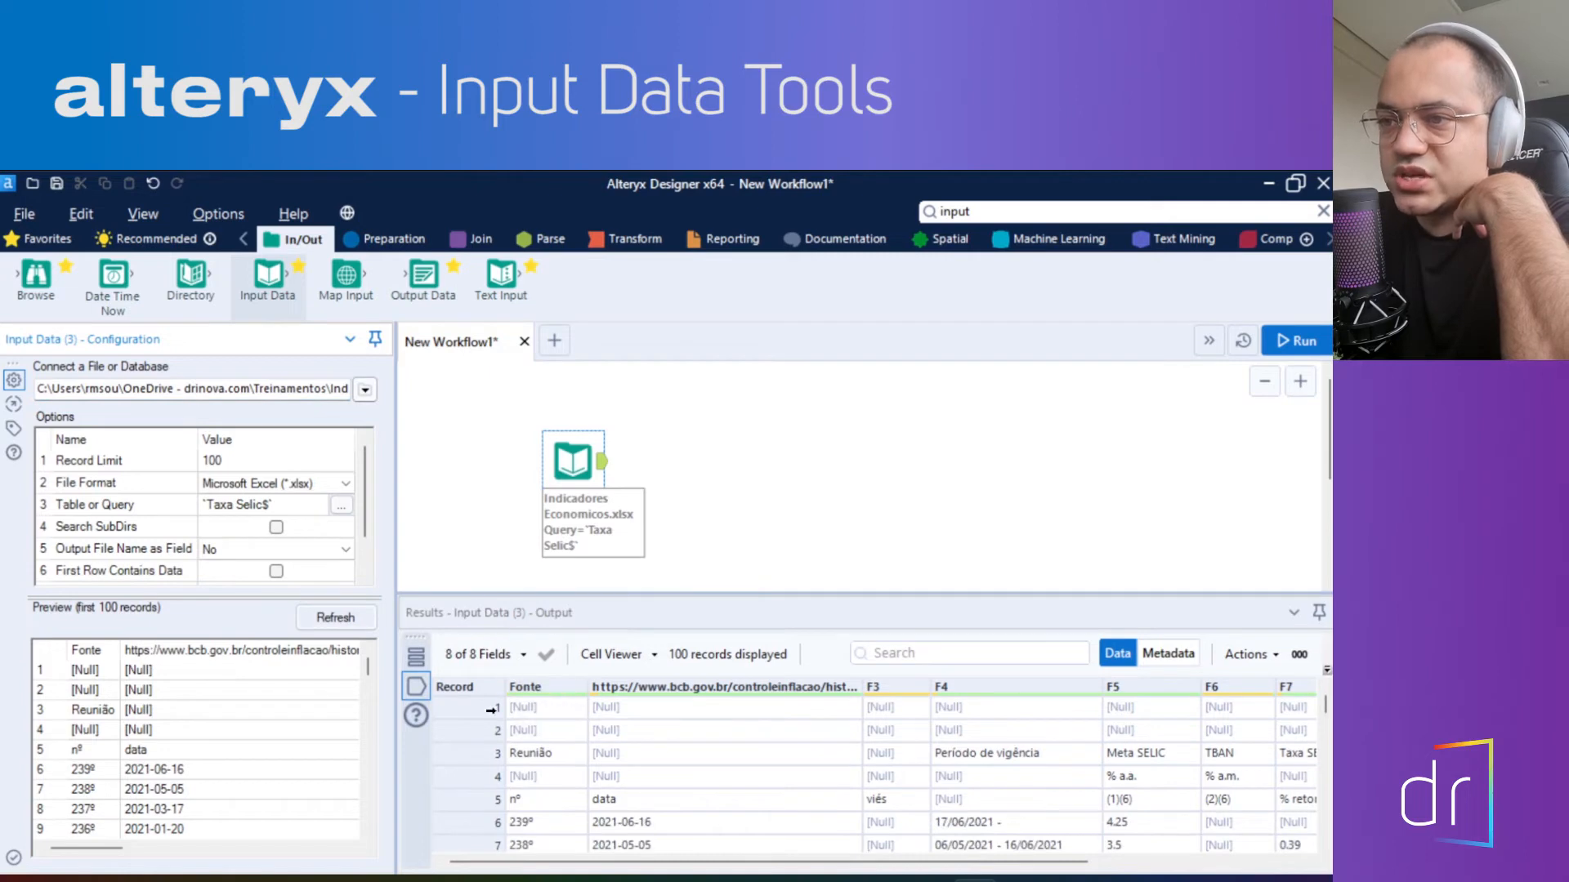
left_click_drag(557, 862, 486, 863)
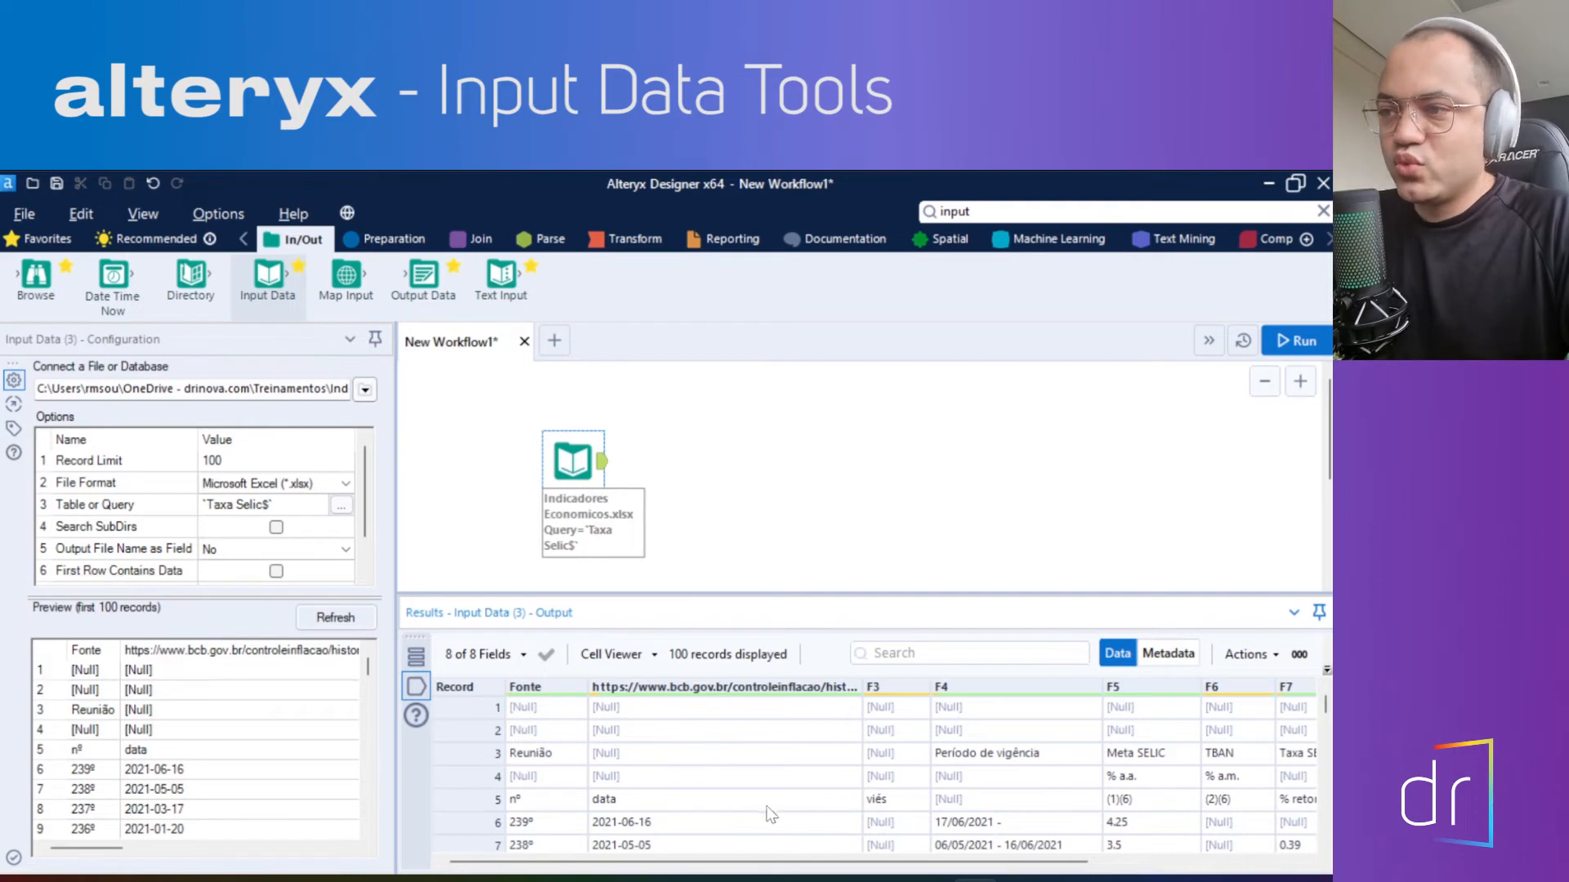
left_click_drag(737, 863, 660, 863)
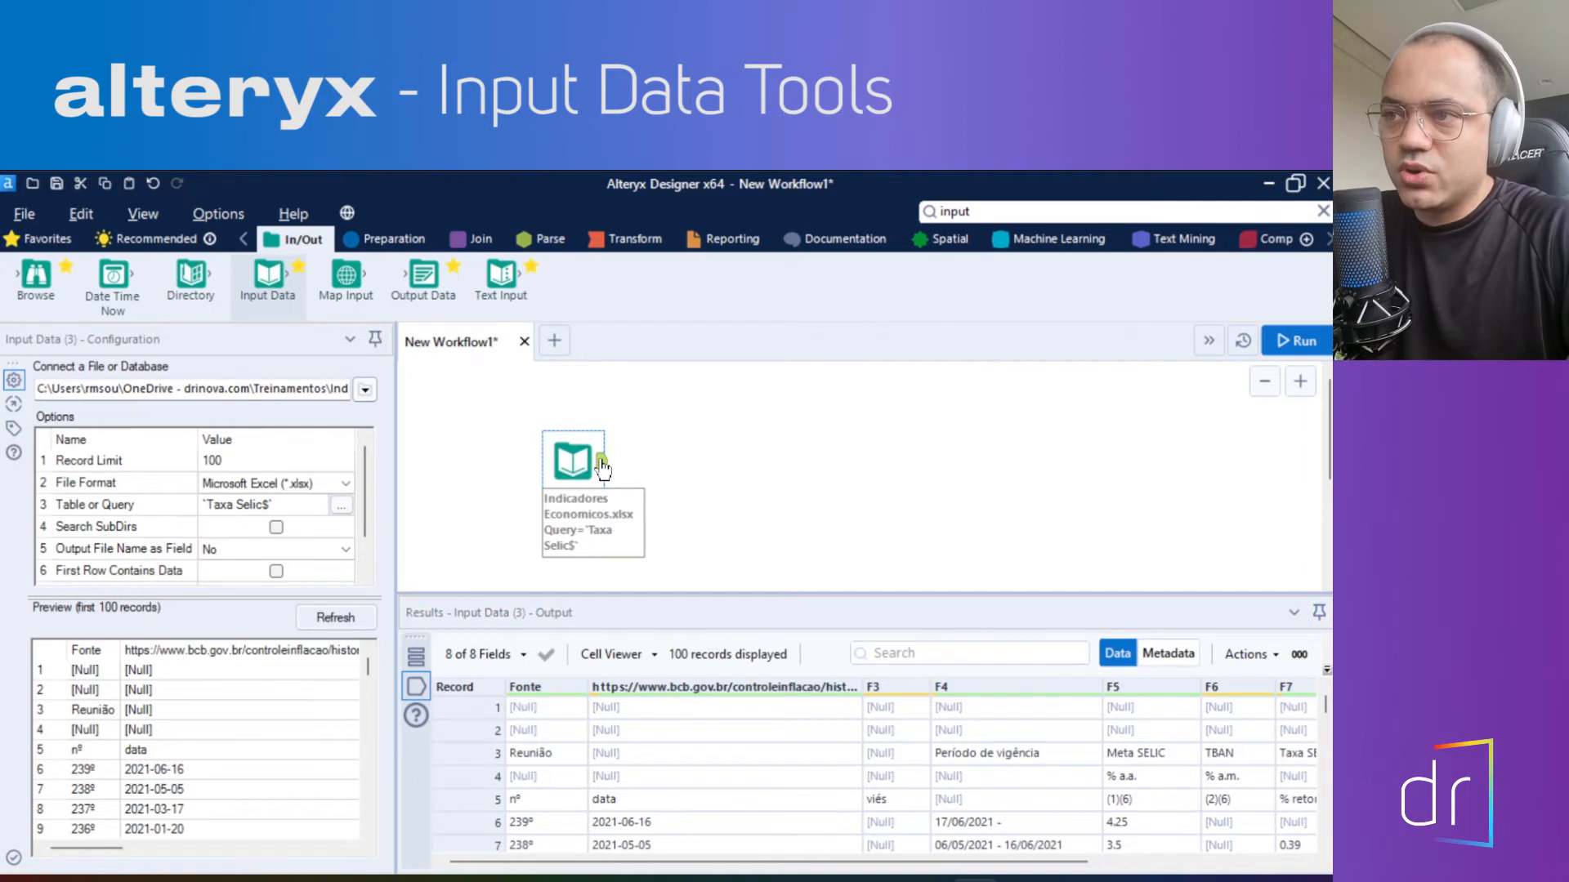
Compare the run's Messages with its Output in the Results, ending on the Output data
left_click(413, 658)
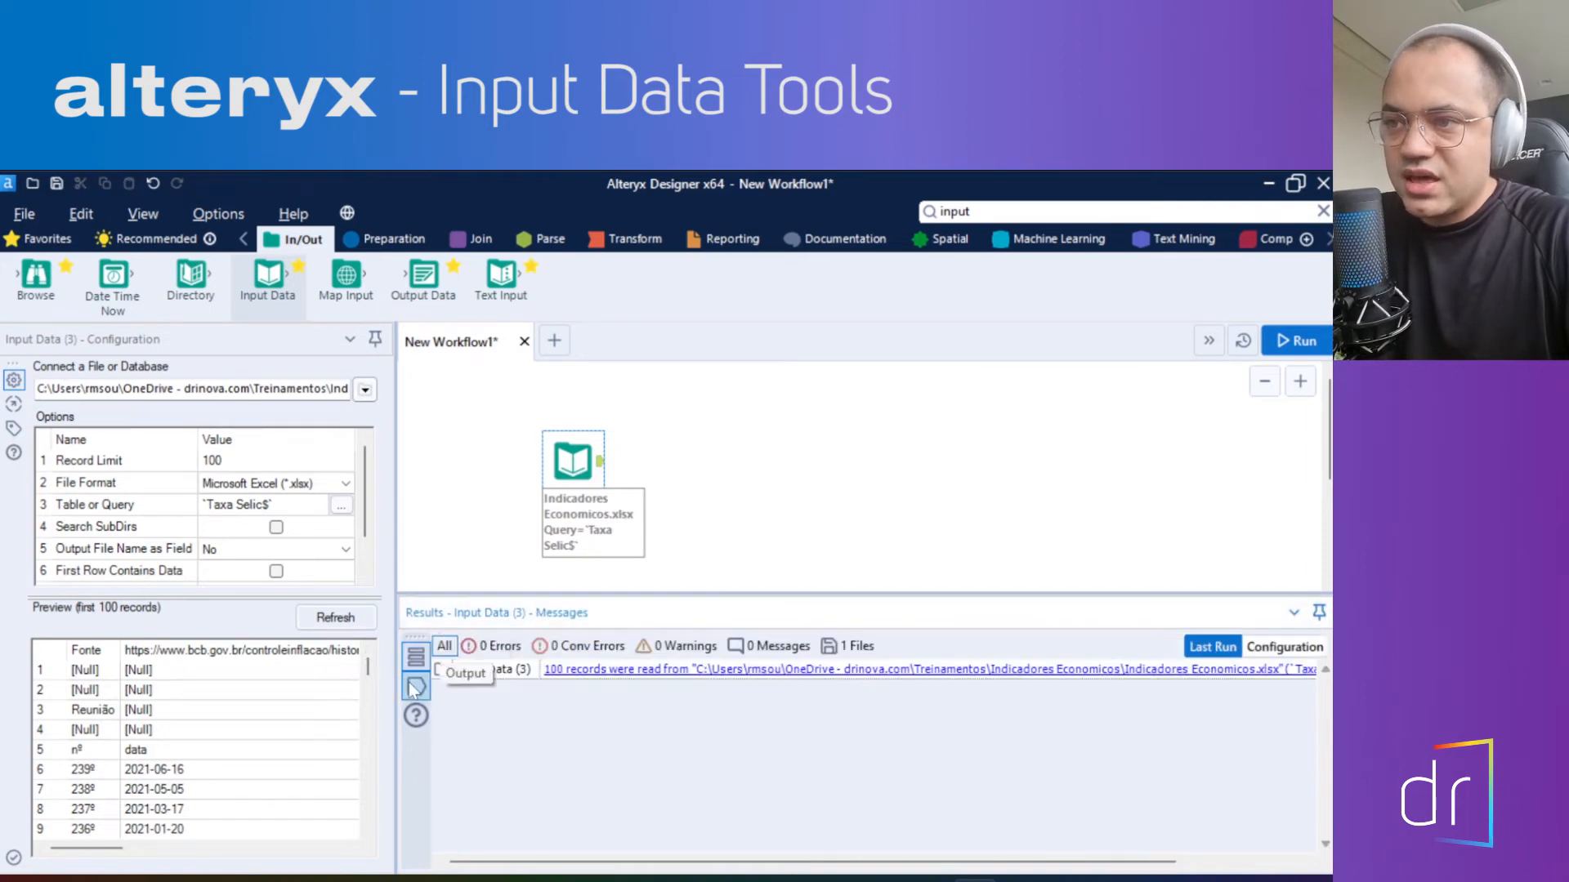
left_click(413, 686)
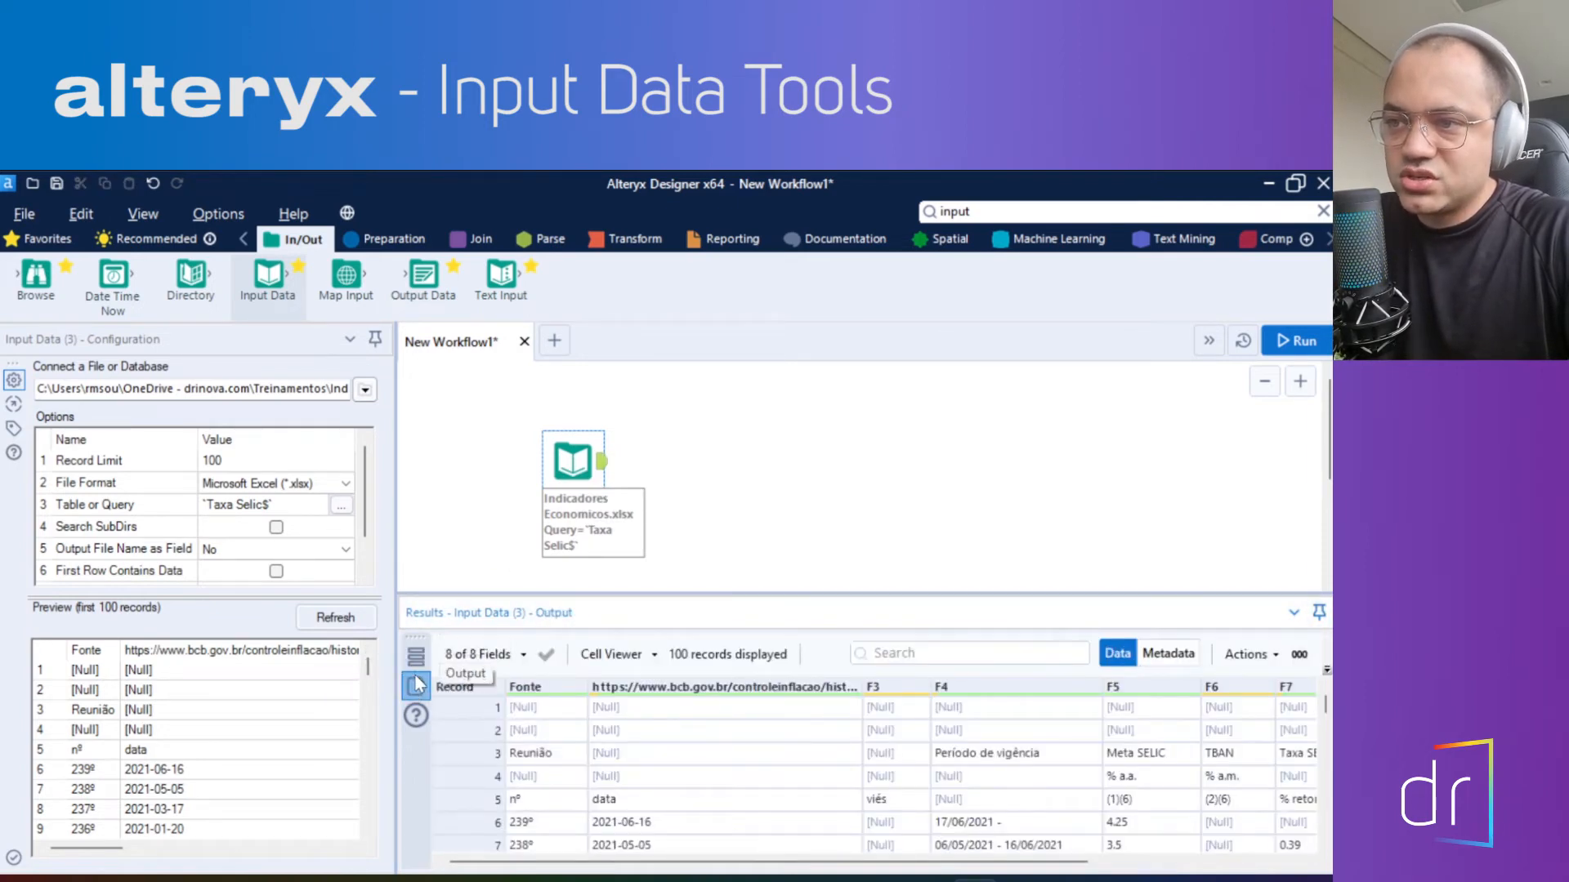
left_click(412, 659)
left_click(415, 686)
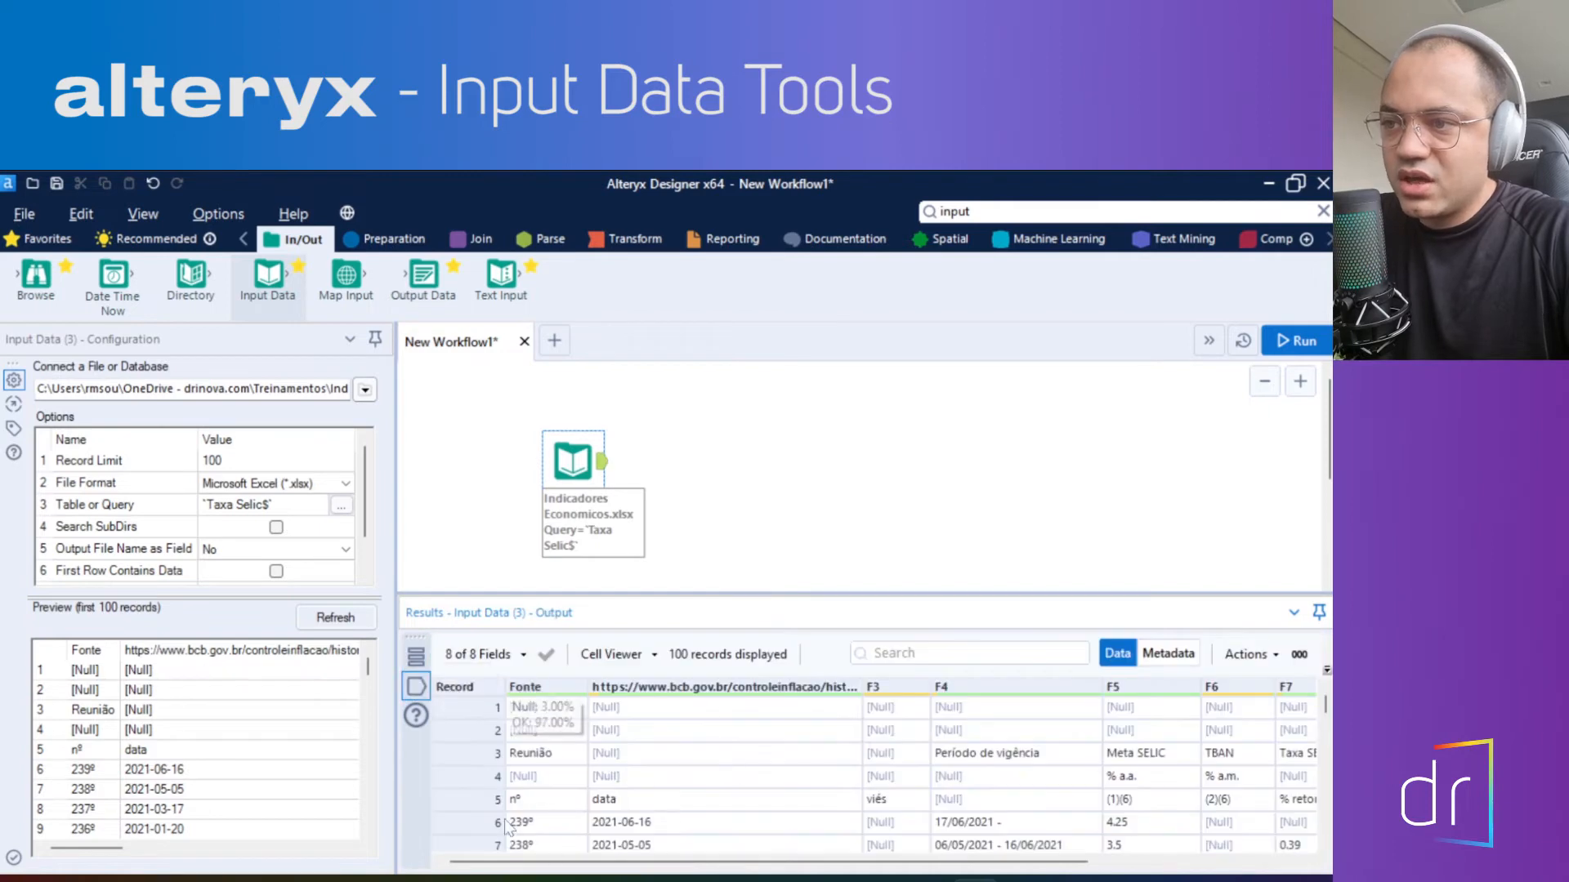
left_click_drag(603, 862, 539, 867)
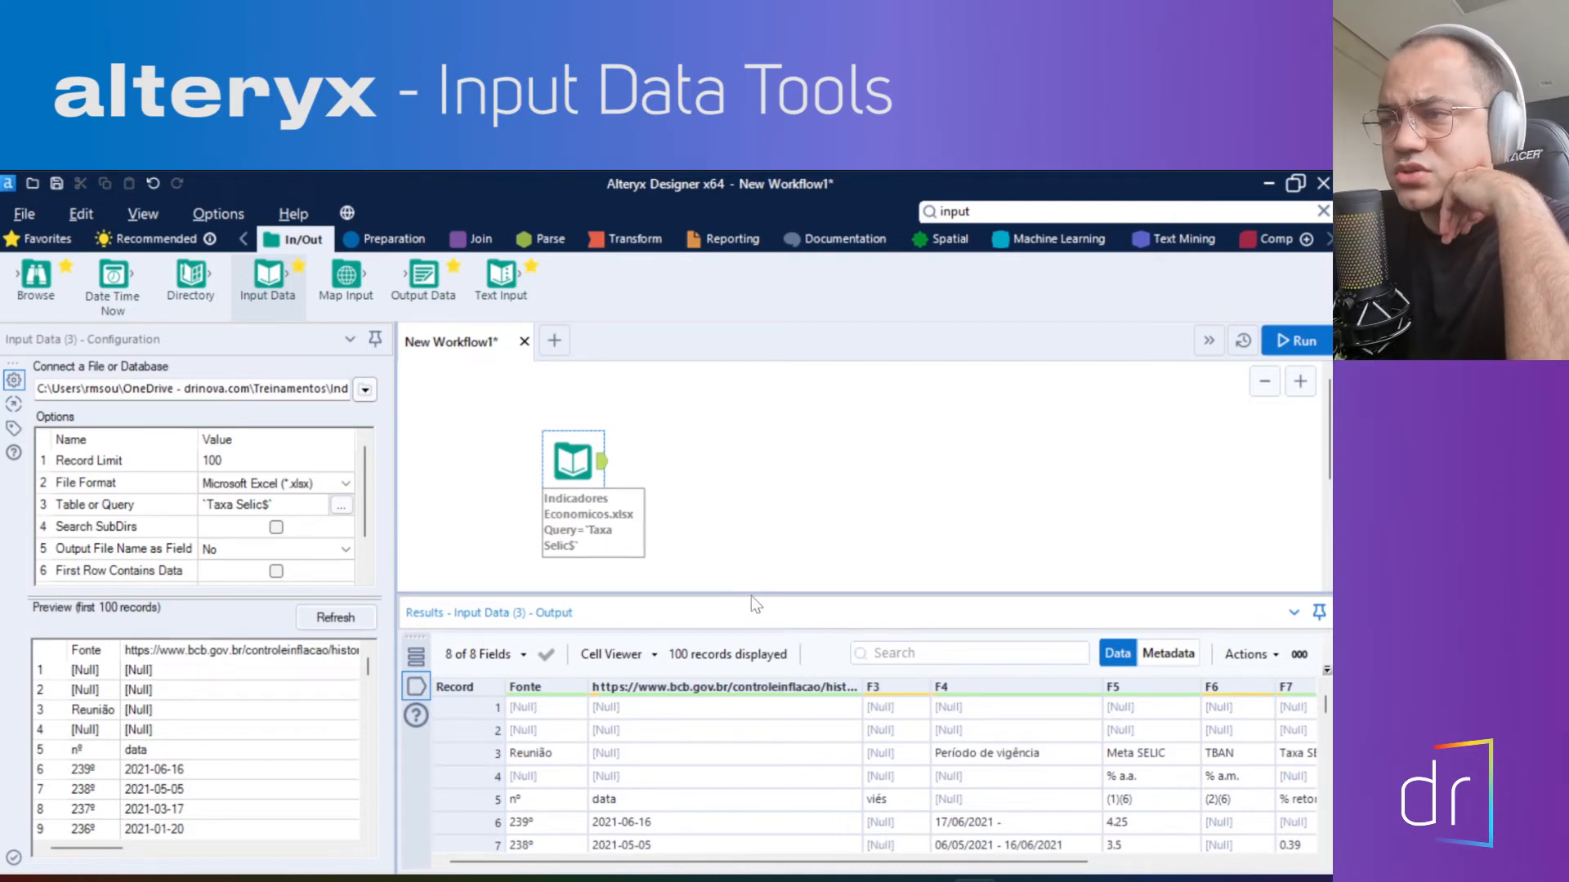
Enlarge the Results area slightly and examine output records 1 to 5 to find where the real data starts
left_click_drag(751, 597, 754, 571)
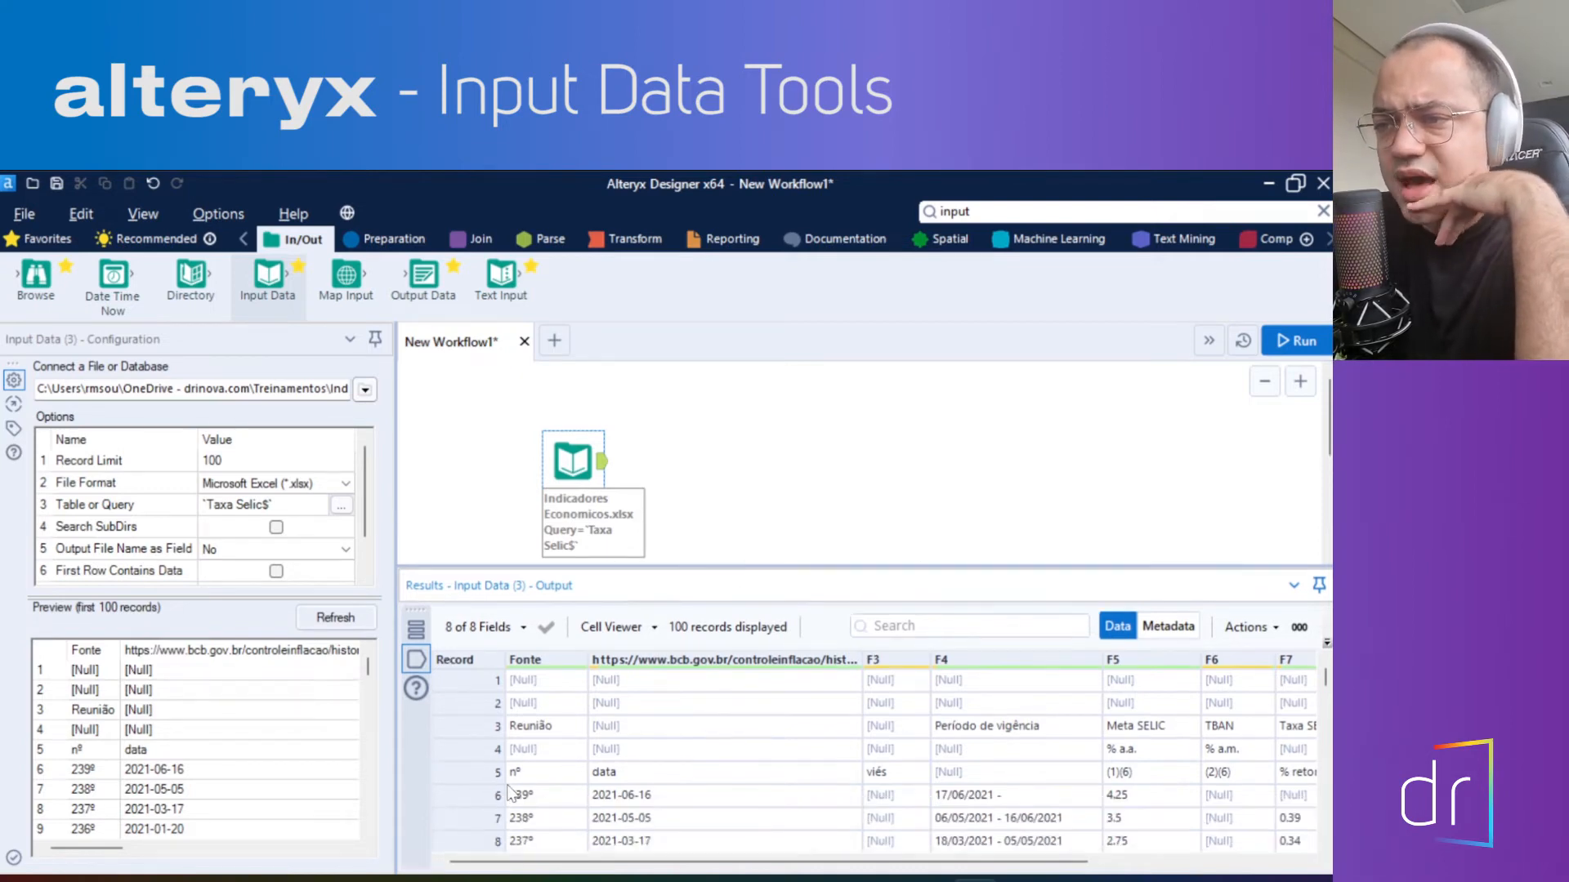
left_click(484, 775)
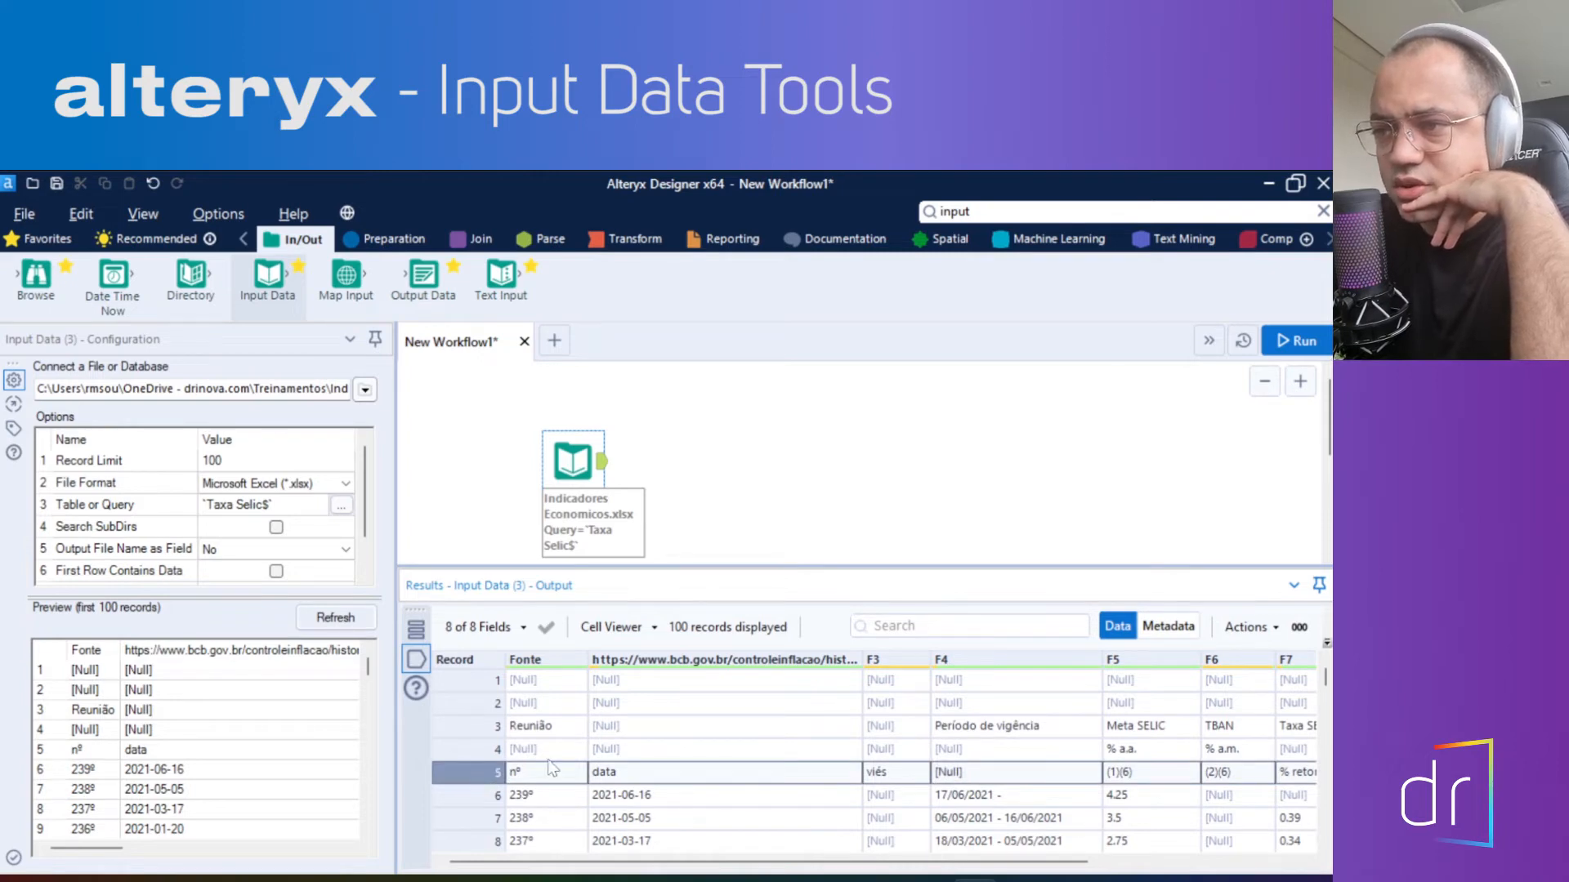
key("Up")
key("Up")
key("Up")
key("Up")
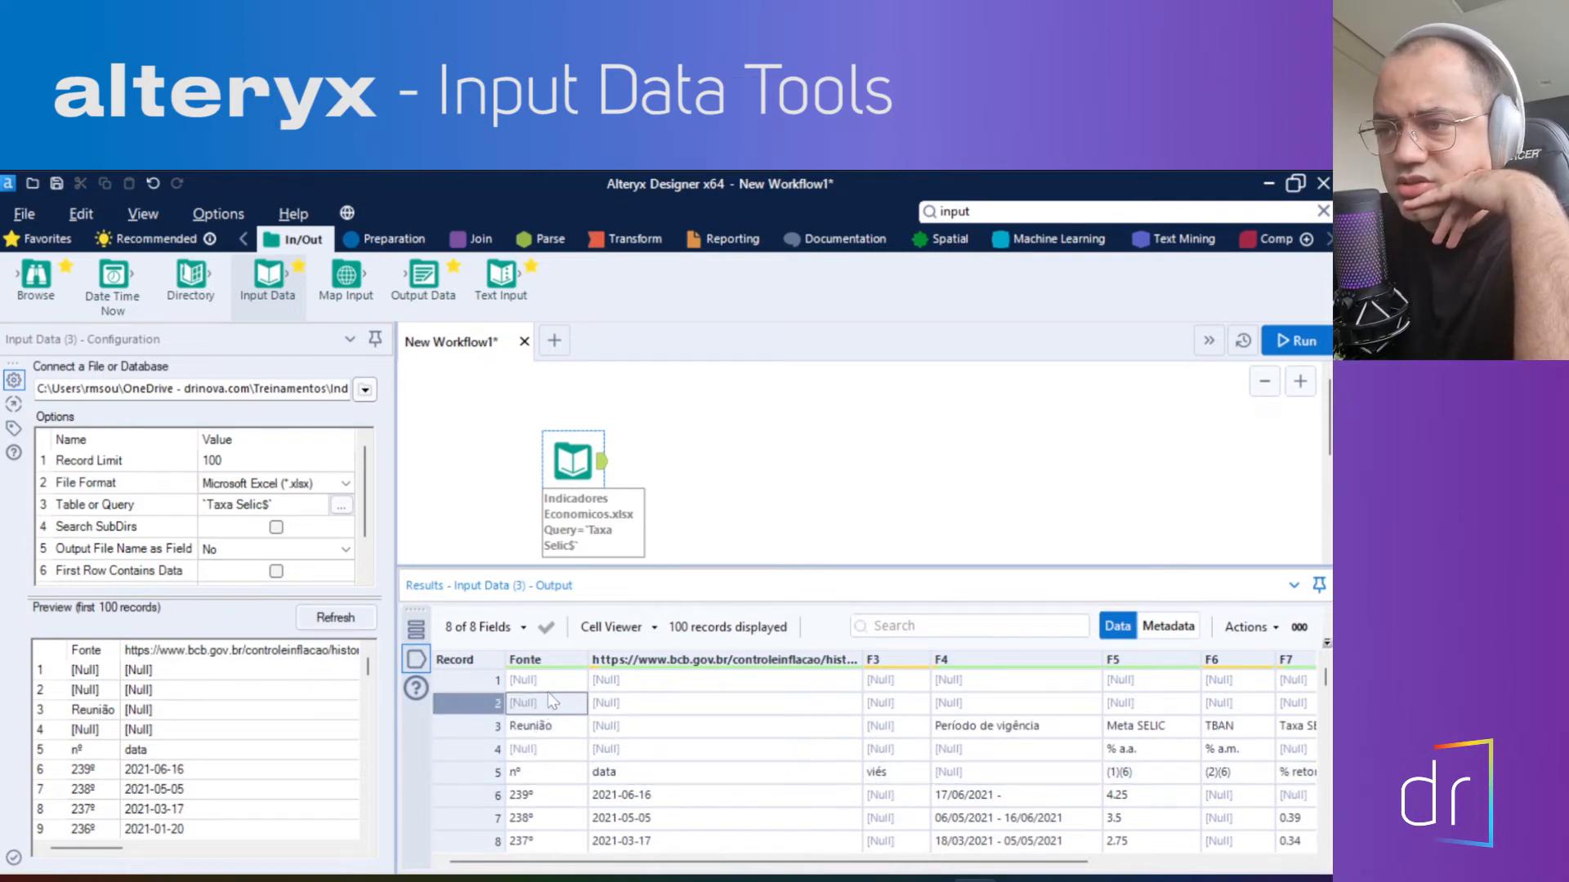
key("Down")
key("Down")
key("Down")
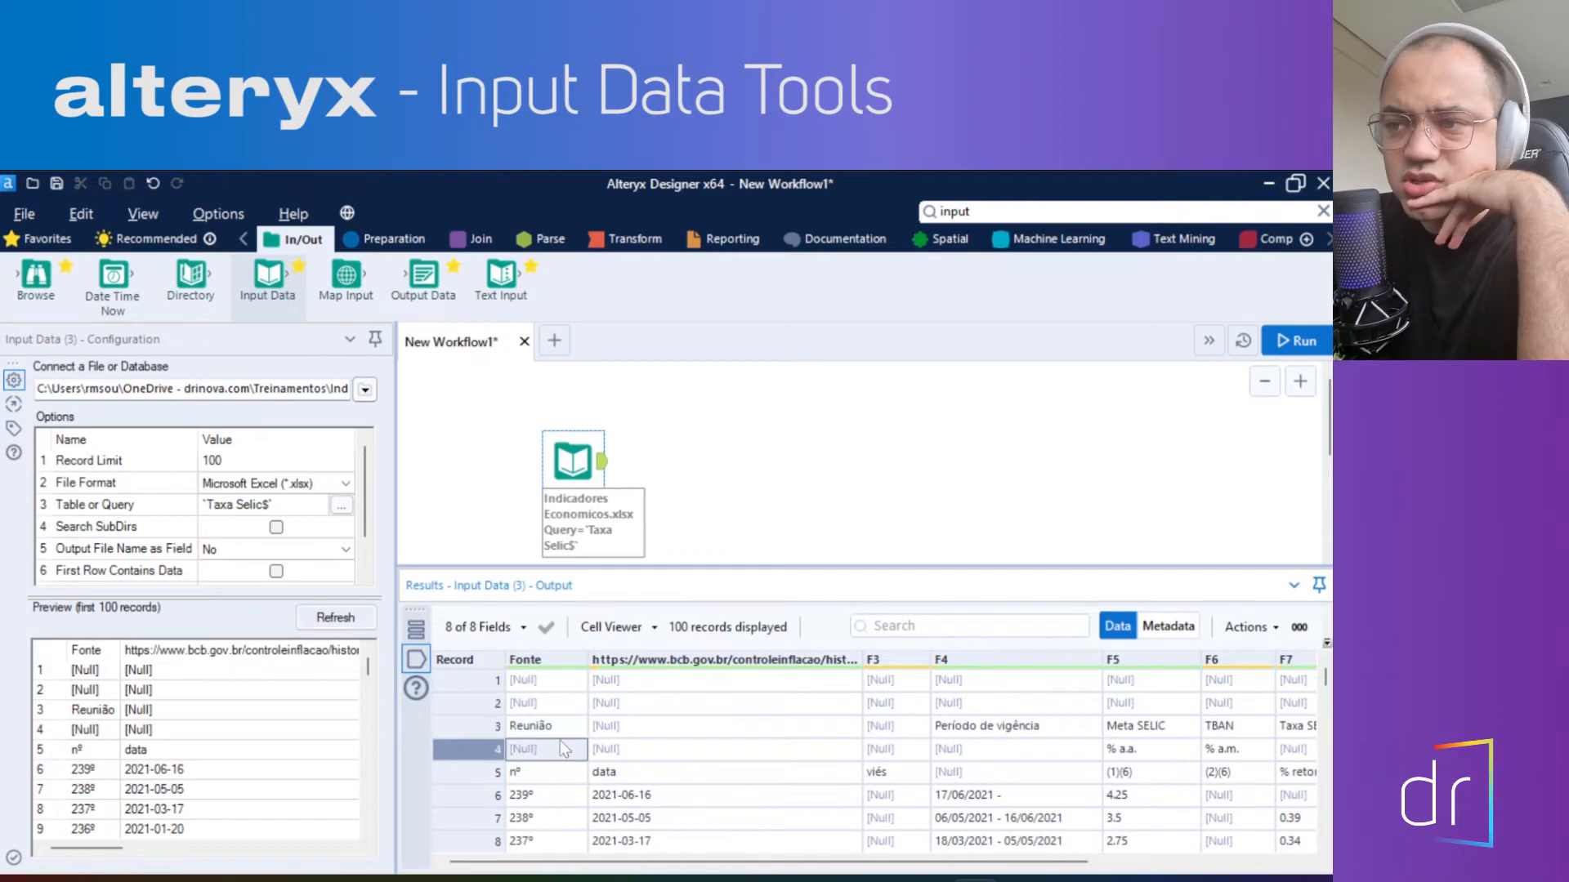
key("Up")
key("Up")
key("Up")
key("Down")
key("Down")
key("Down")
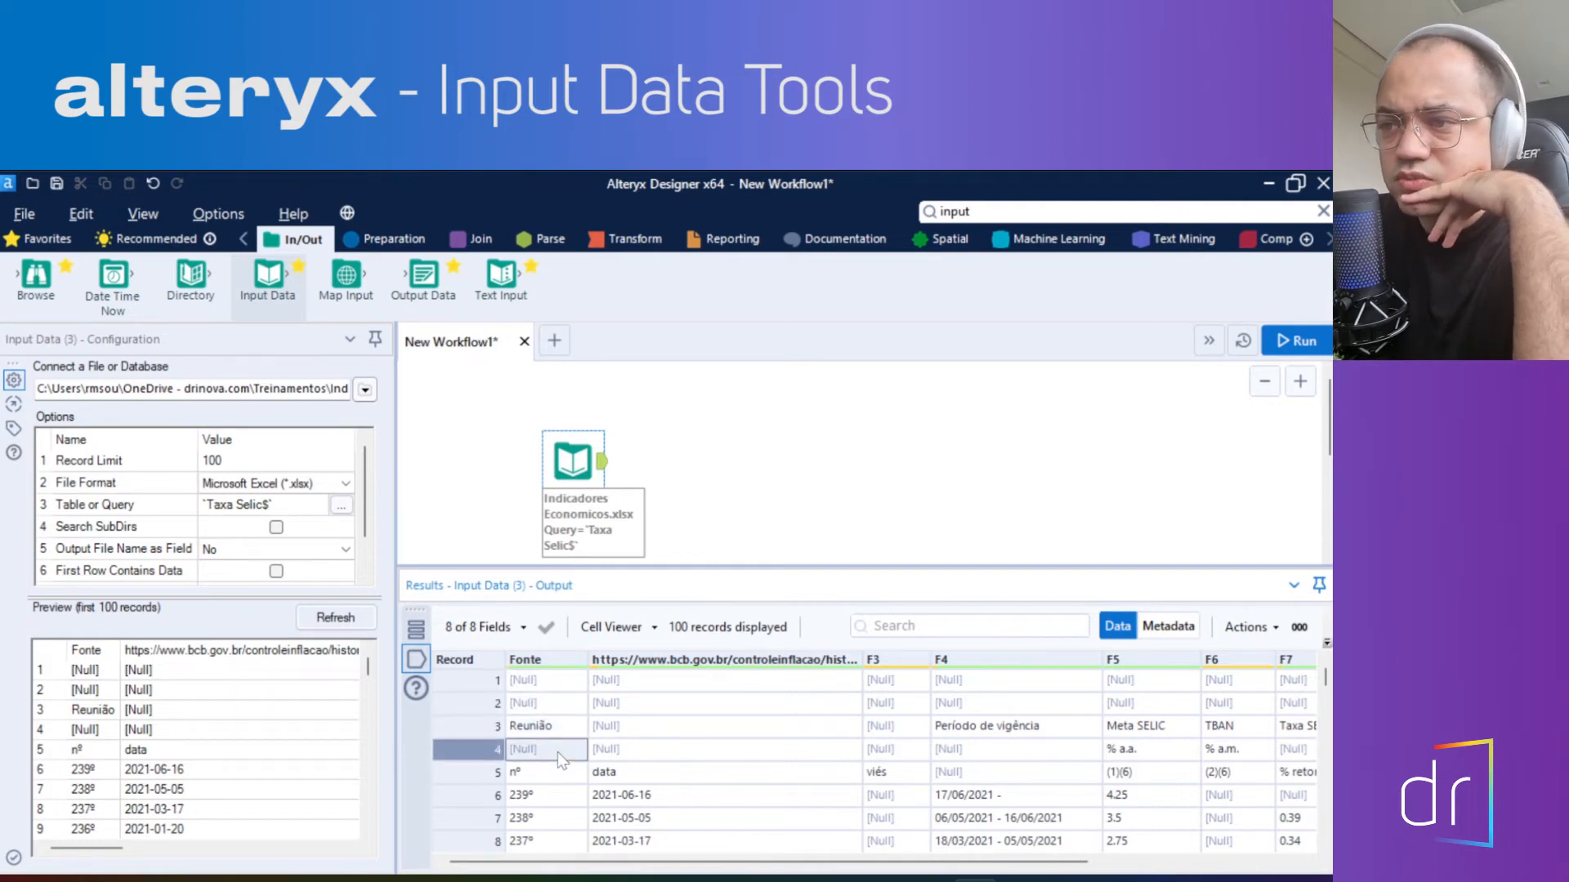
key("Up")
key("Up")
key("Up")
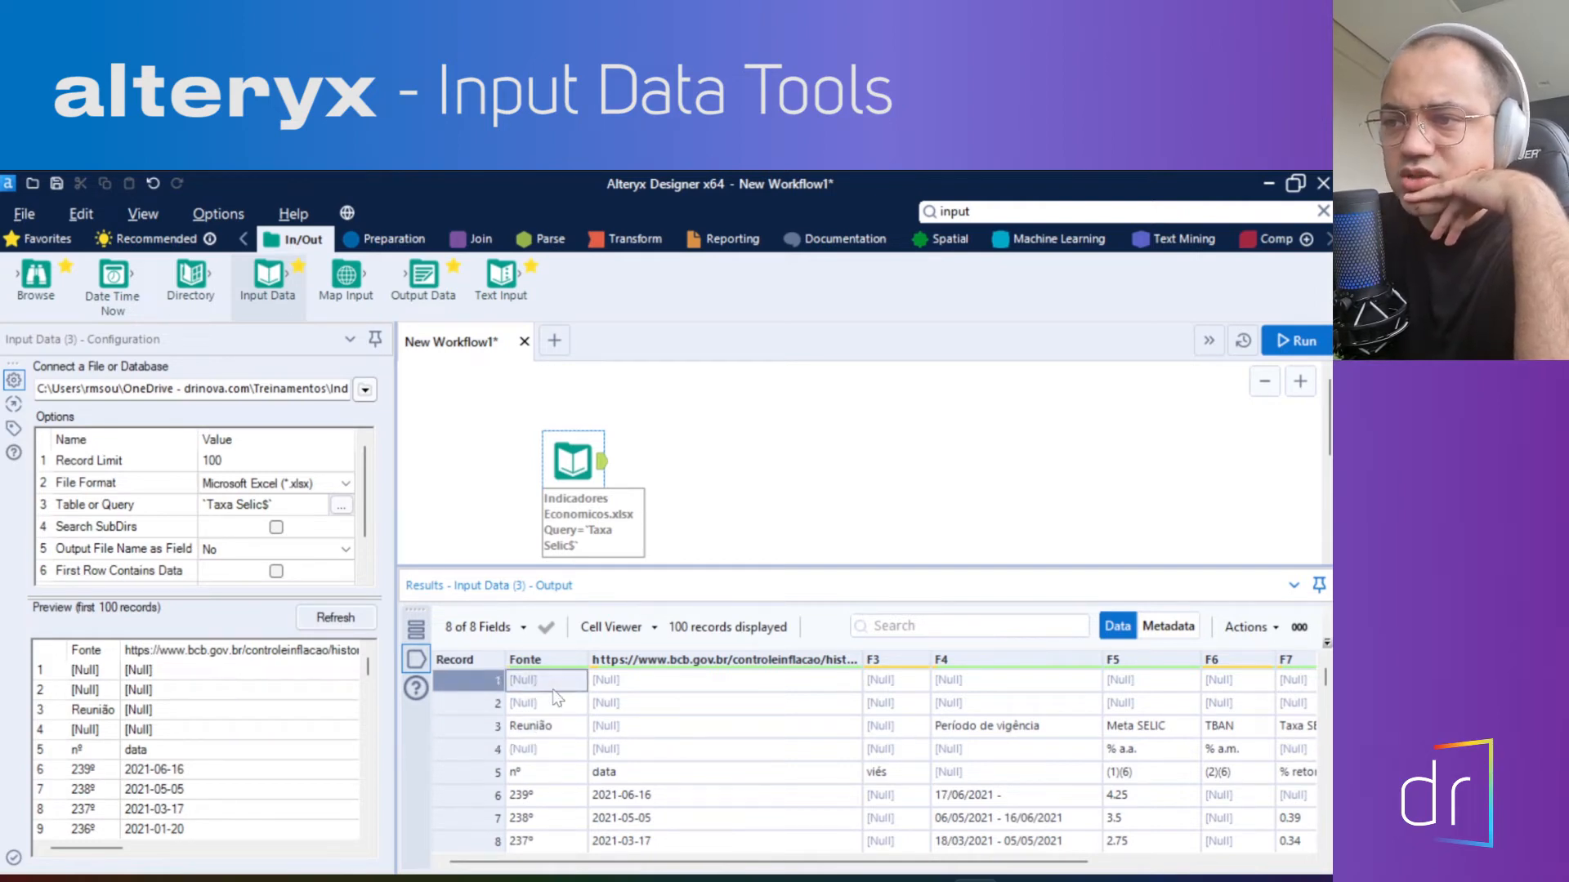
left_click(574, 749)
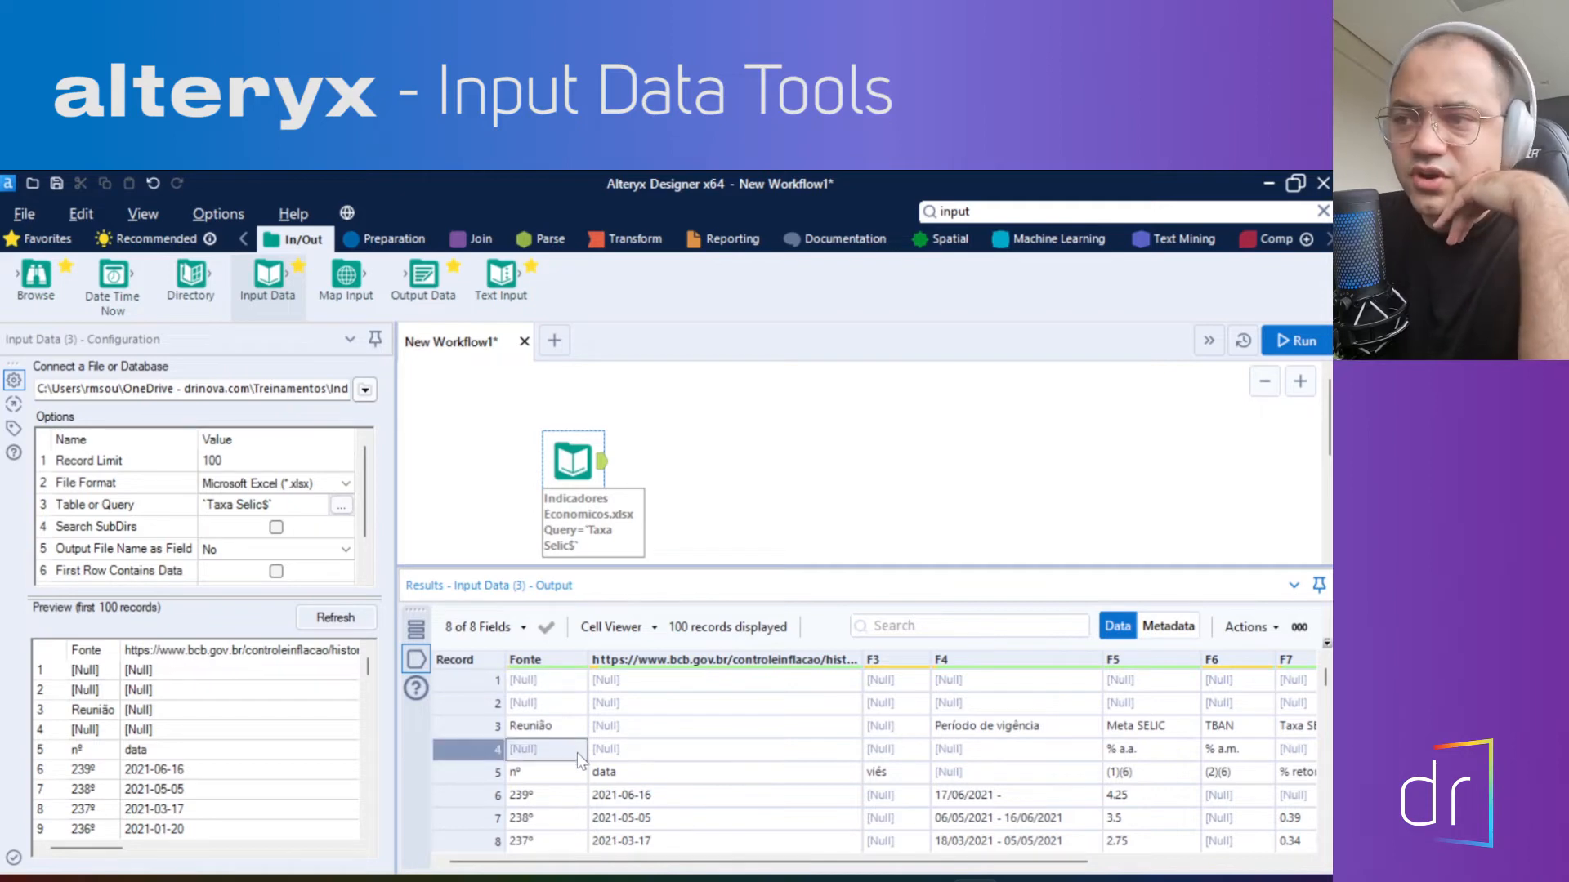
left_click(476, 772)
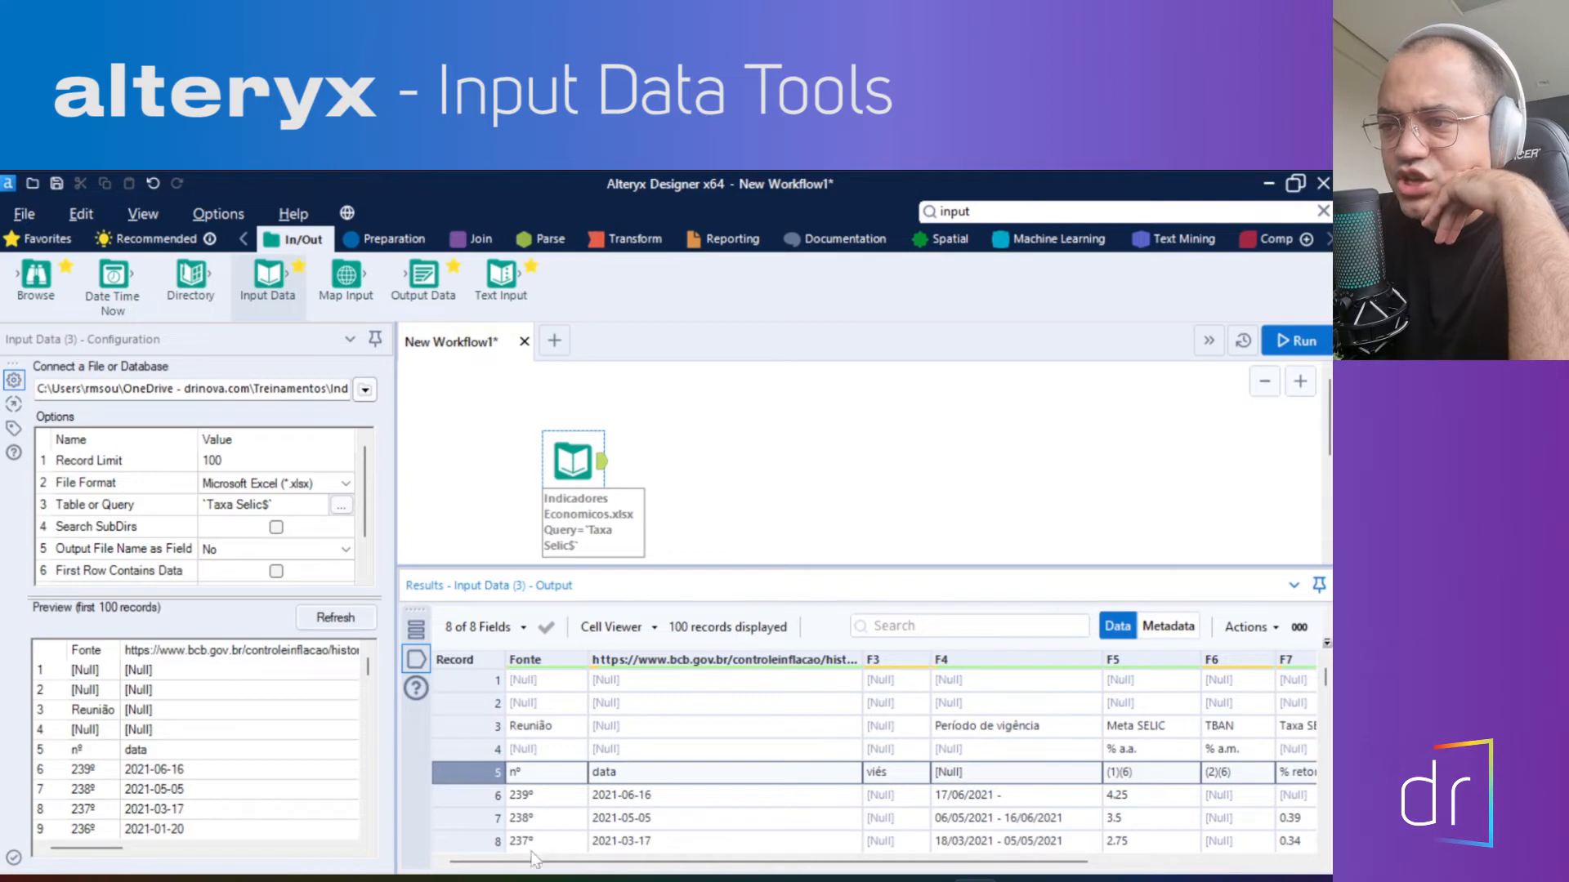
Set Start Data Import on Line to 5, rerun the workflow and select the first output record
scroll(180, 523, "down", 1)
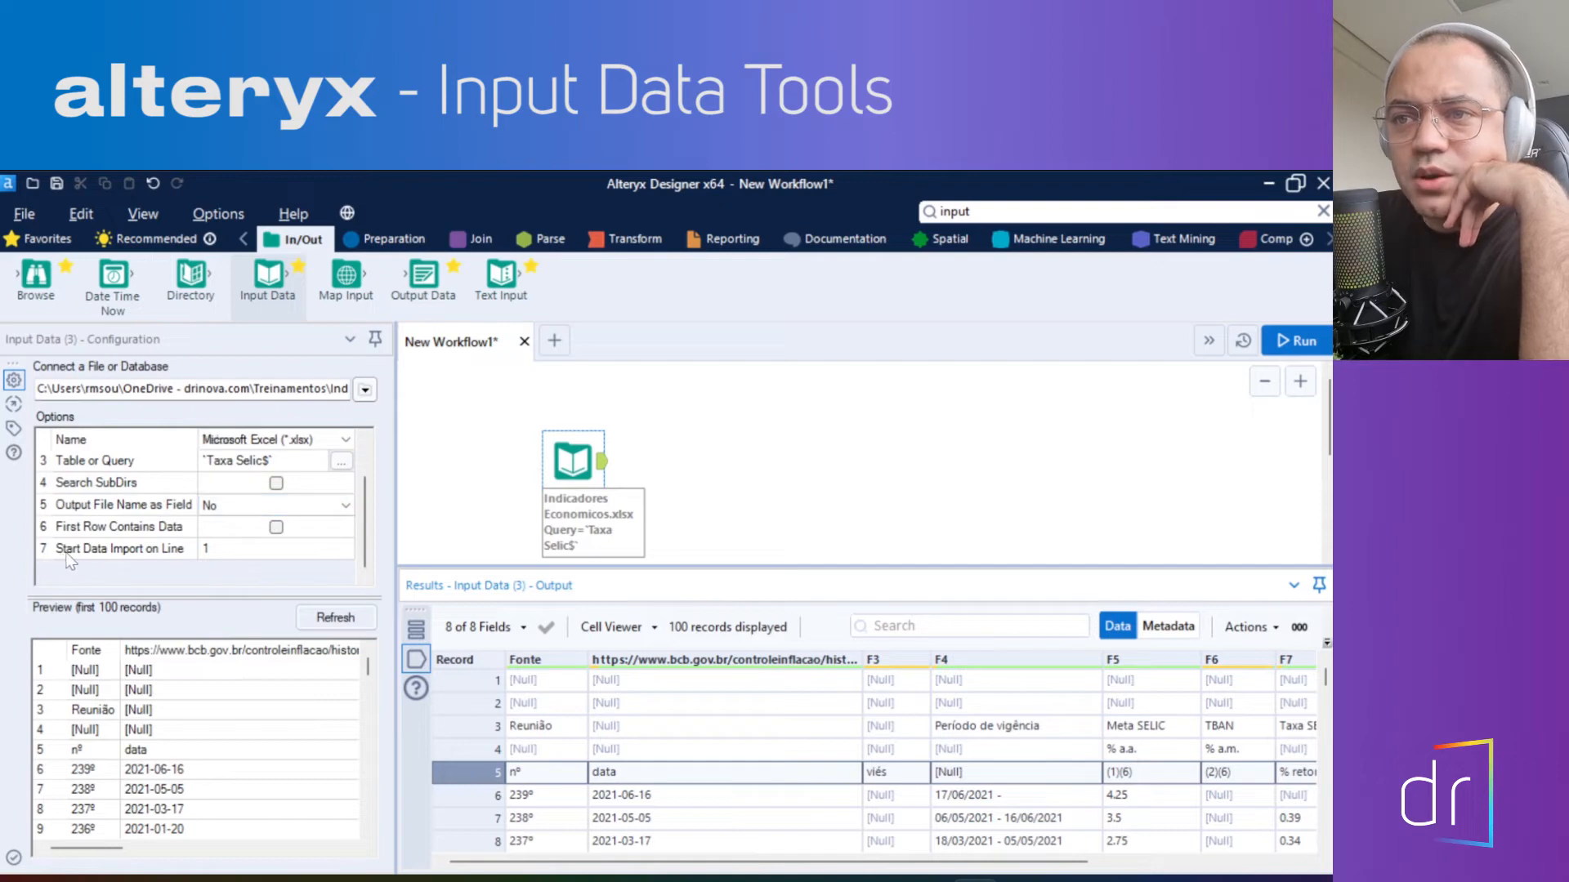
left_click(217, 551)
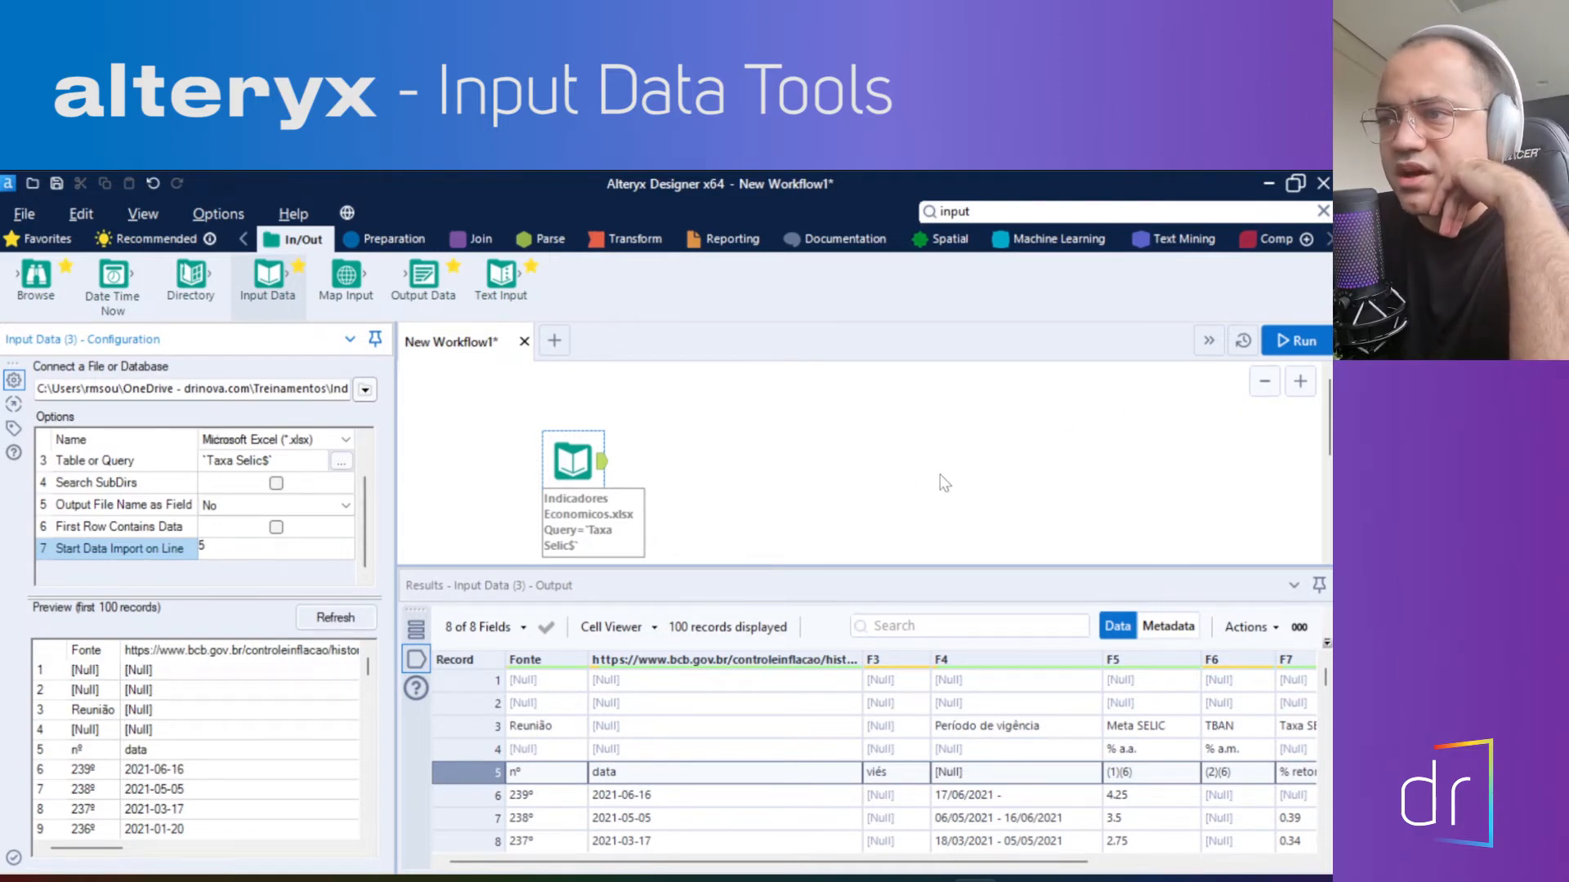
left_click(1298, 342)
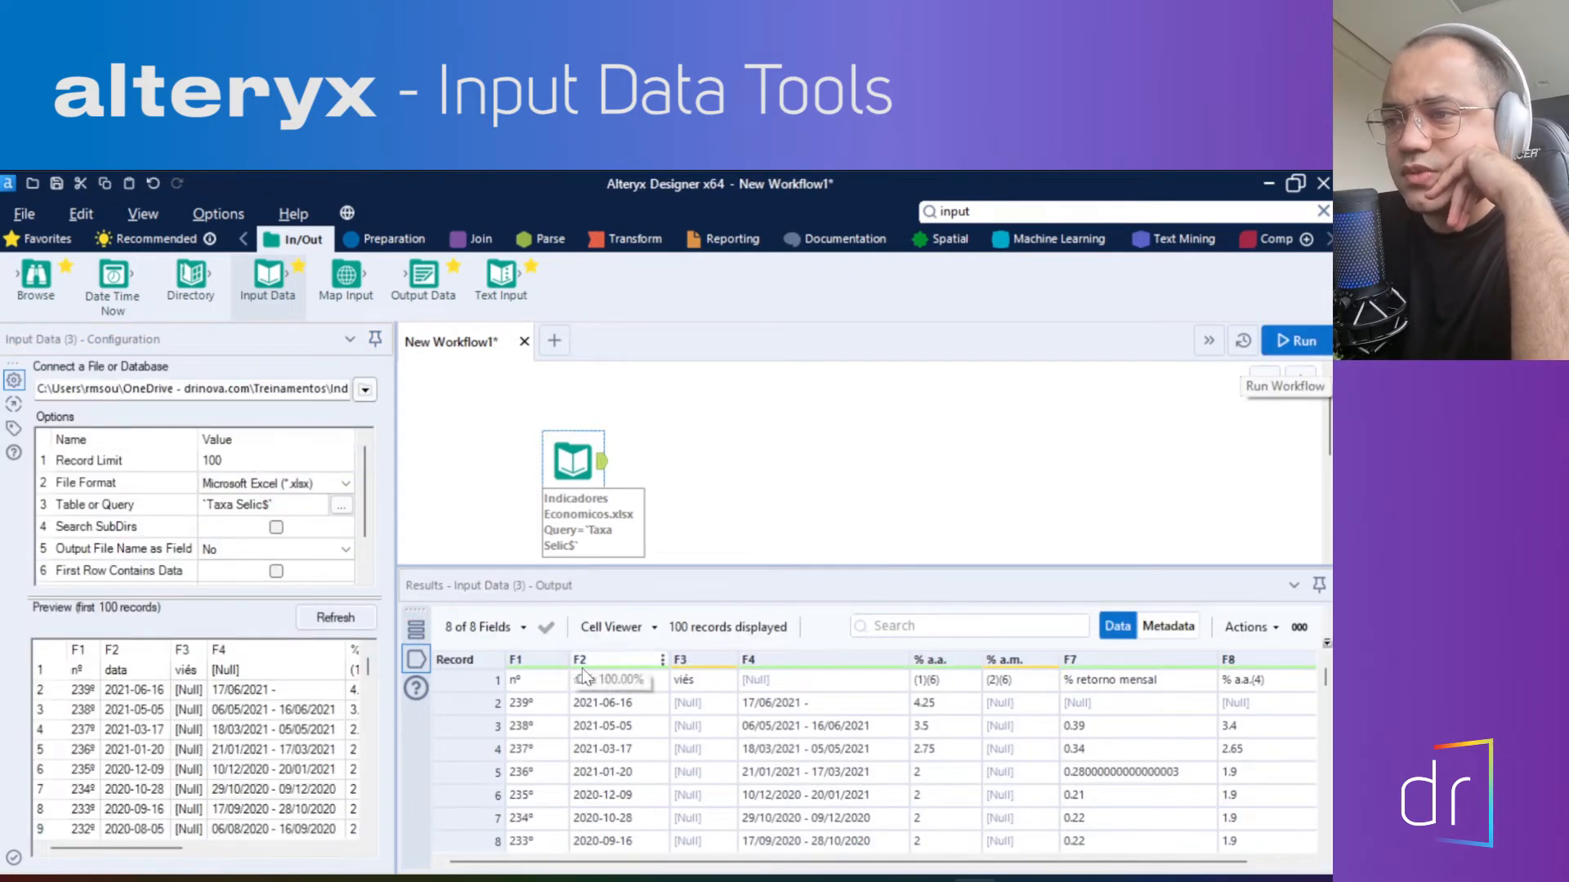
left_click(619, 679)
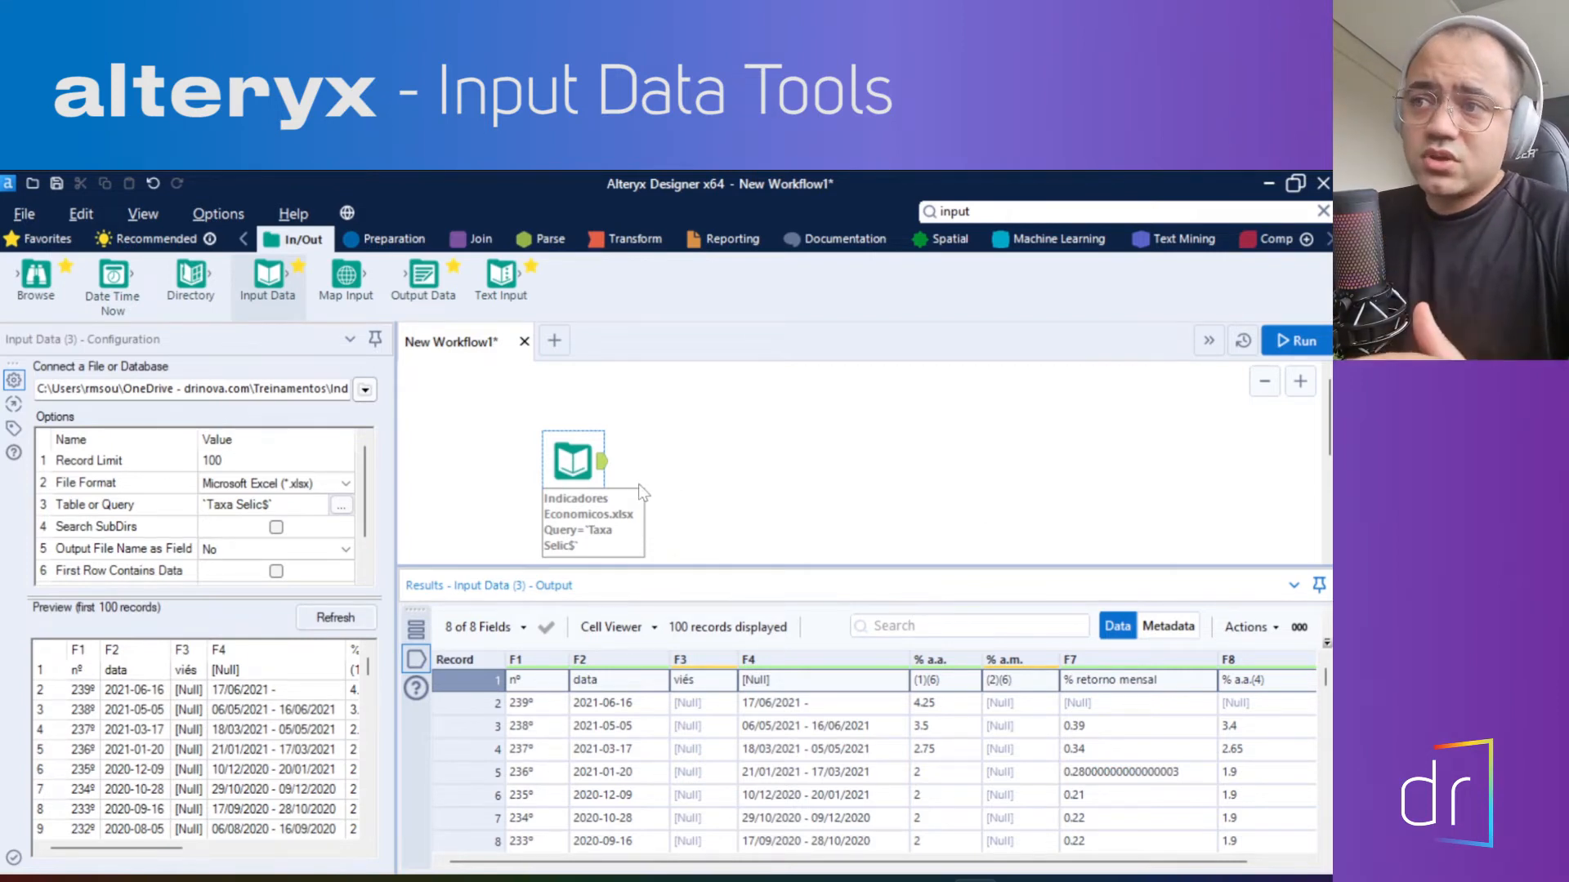
Check the Start Data Import on Line option of the Input Data tool
left_click(368, 542)
scroll(367, 543, "down", 1)
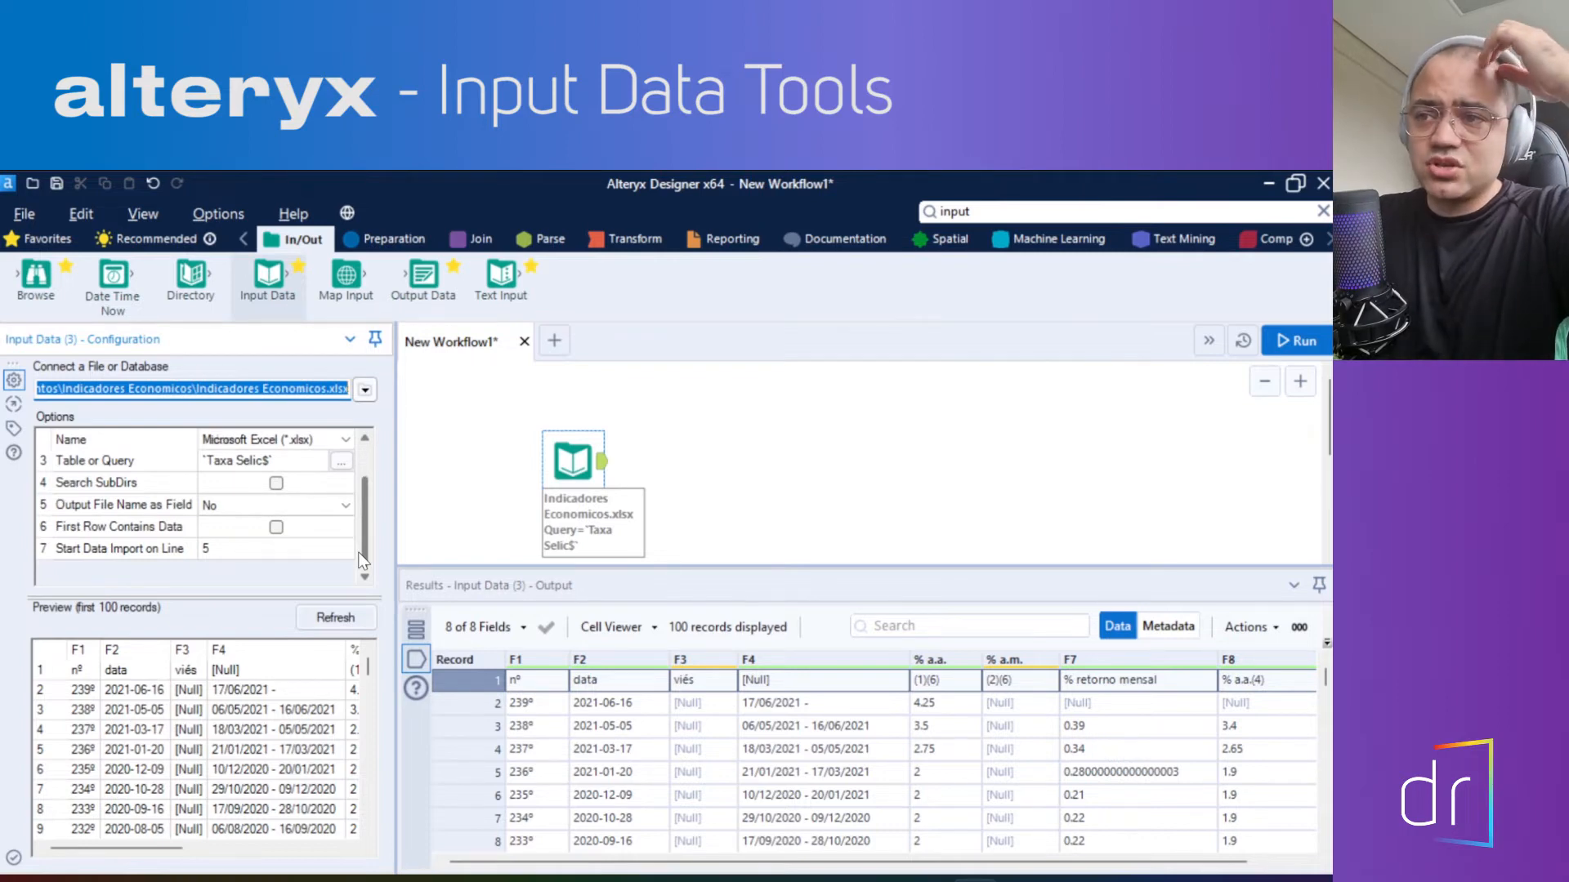
left_click(210, 549)
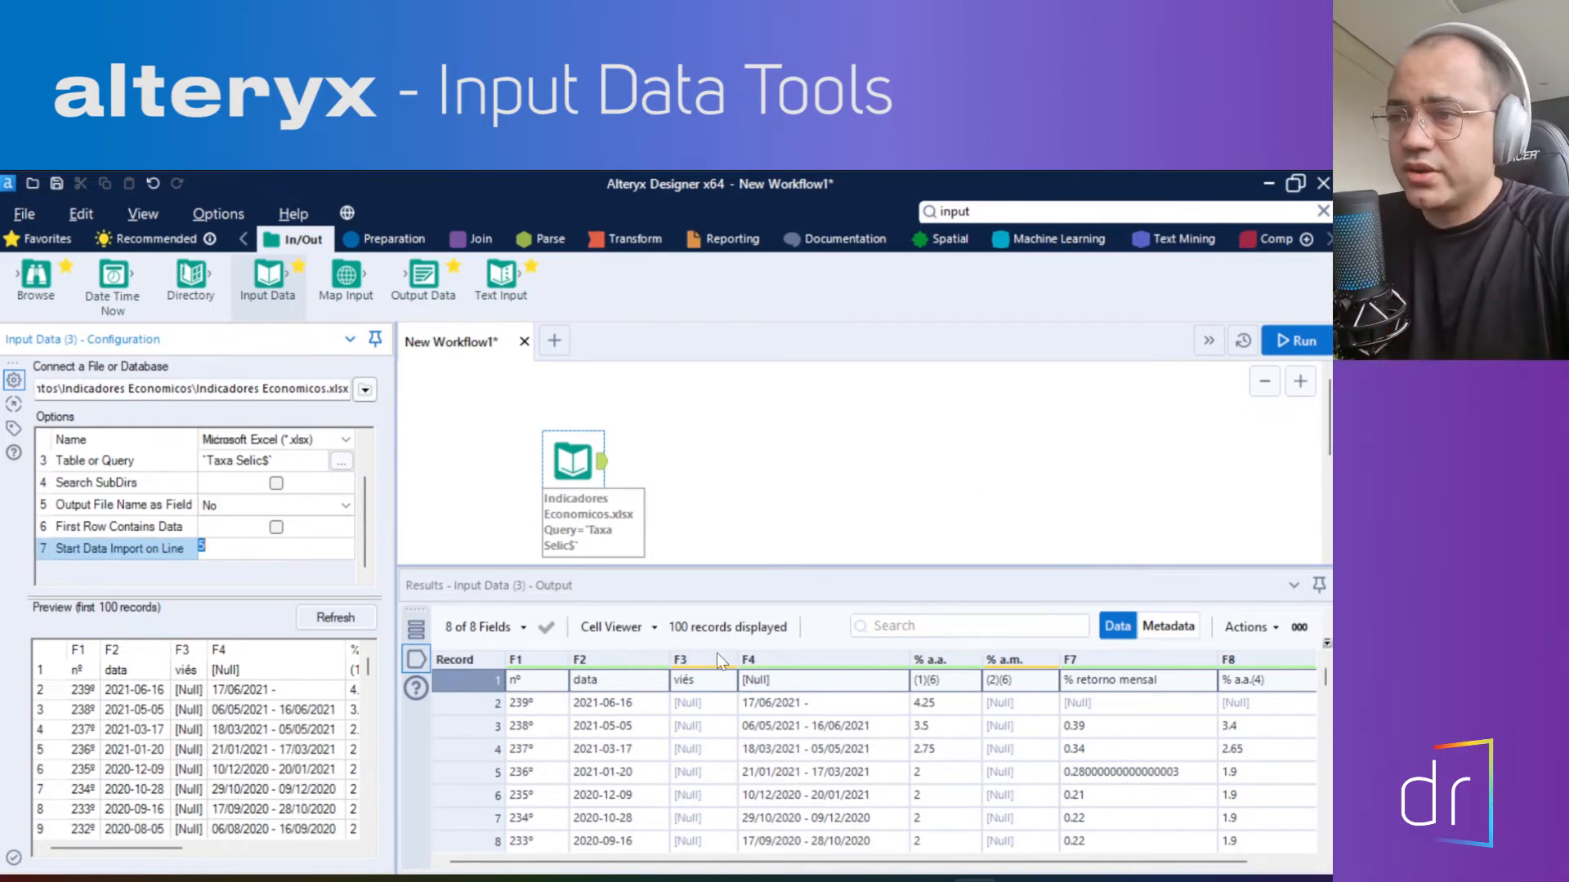
Move the Input Data tool slightly up and to the left on the workflow canvas
left_click(711, 542)
left_click(591, 476)
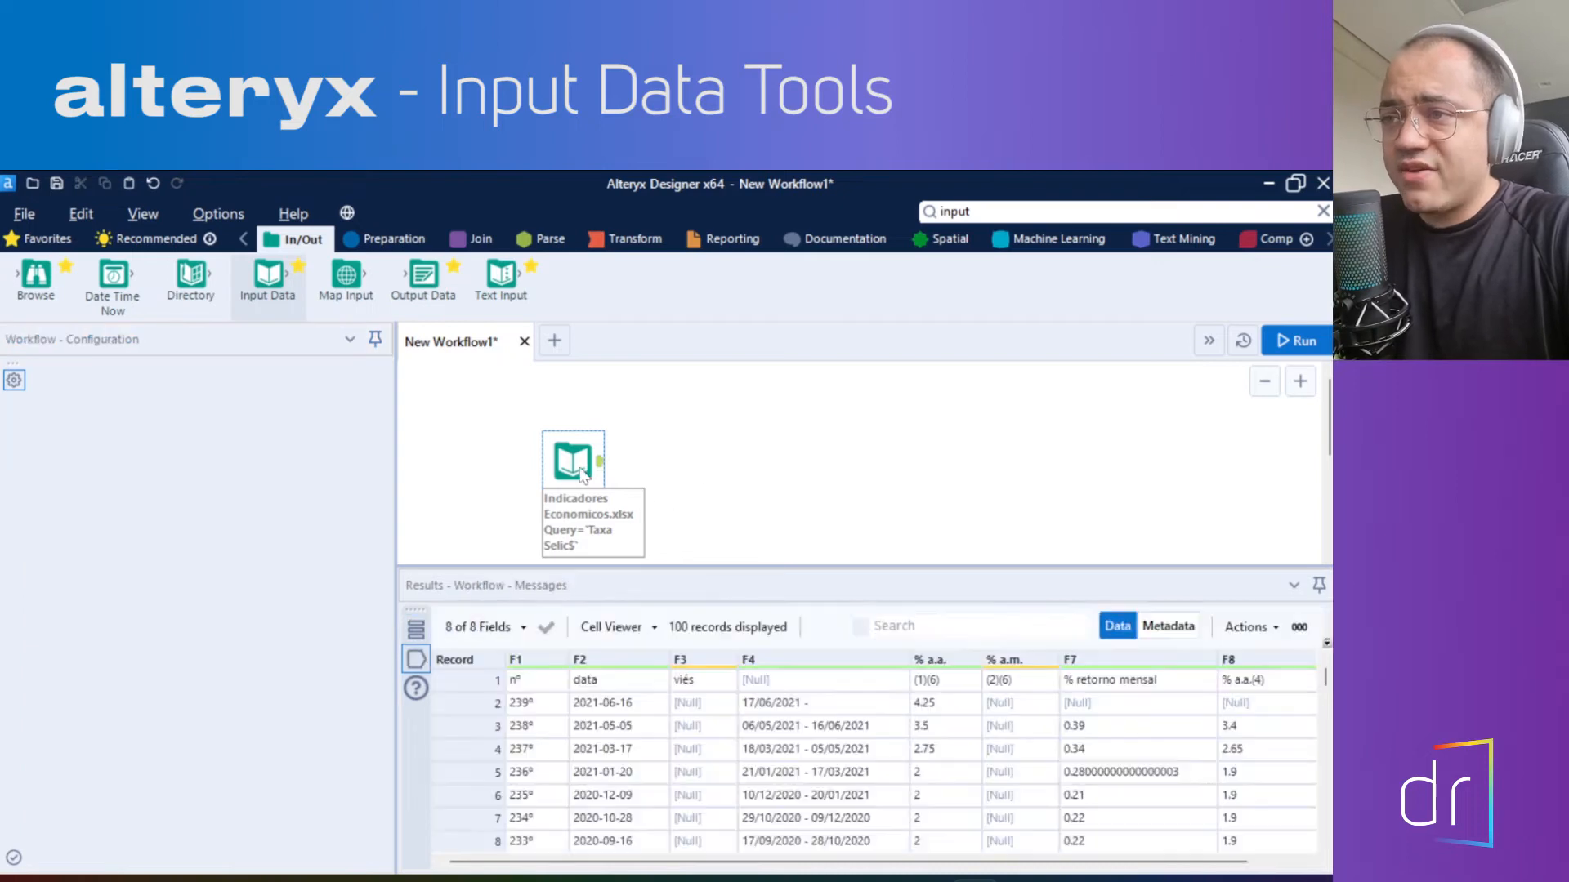
left_click_drag(560, 458, 549, 433)
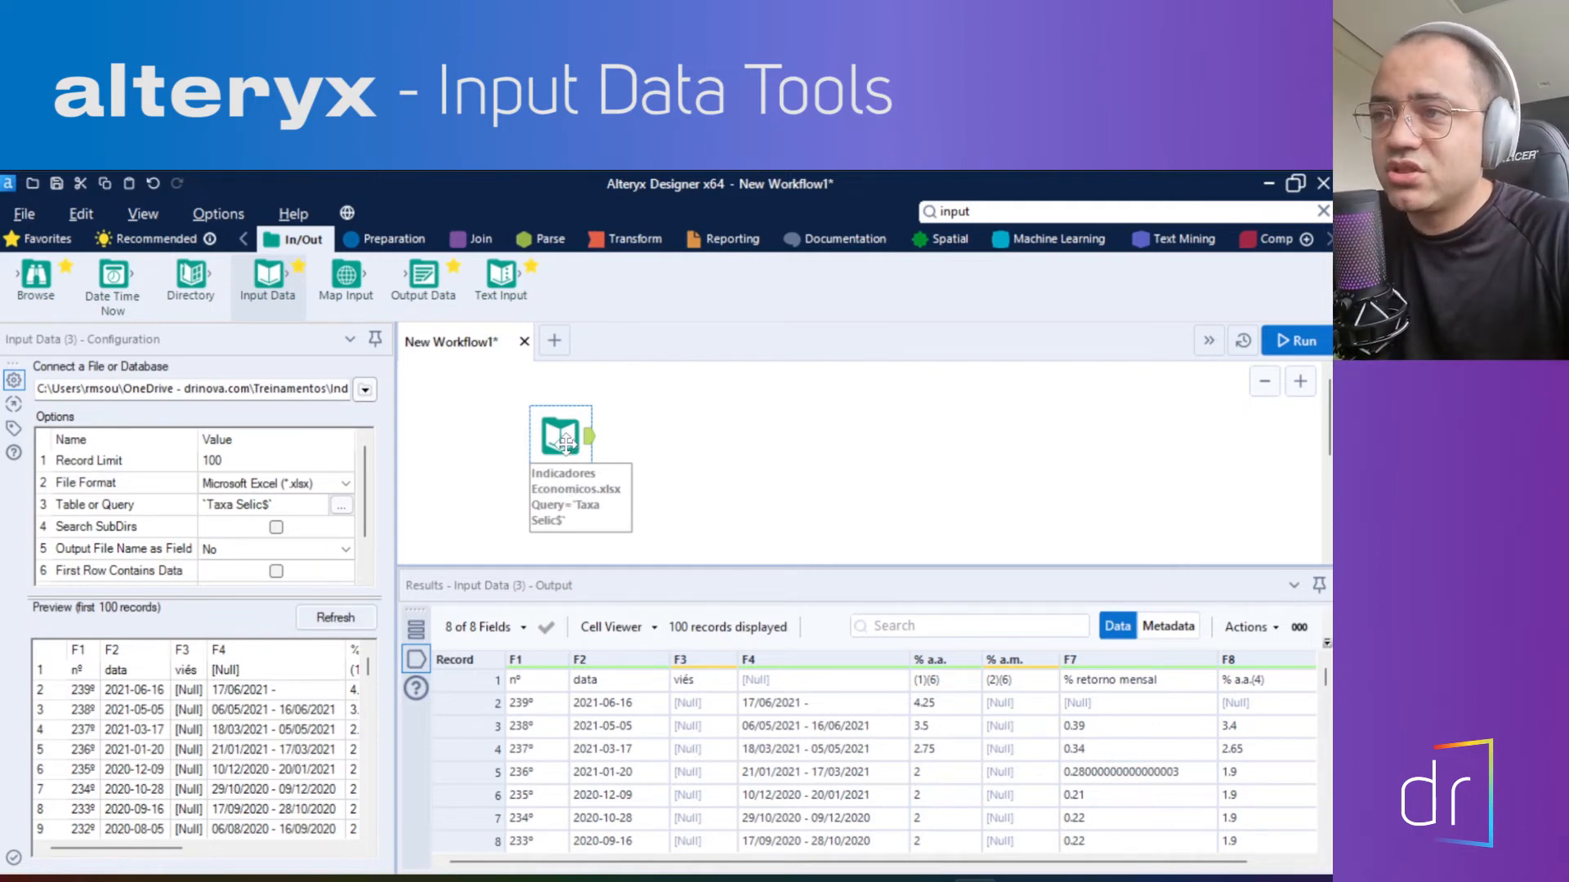
Replace the Input Data tool's annotation with "This is the begining of my workflow" and apply it on the canvas
left_click(679, 446)
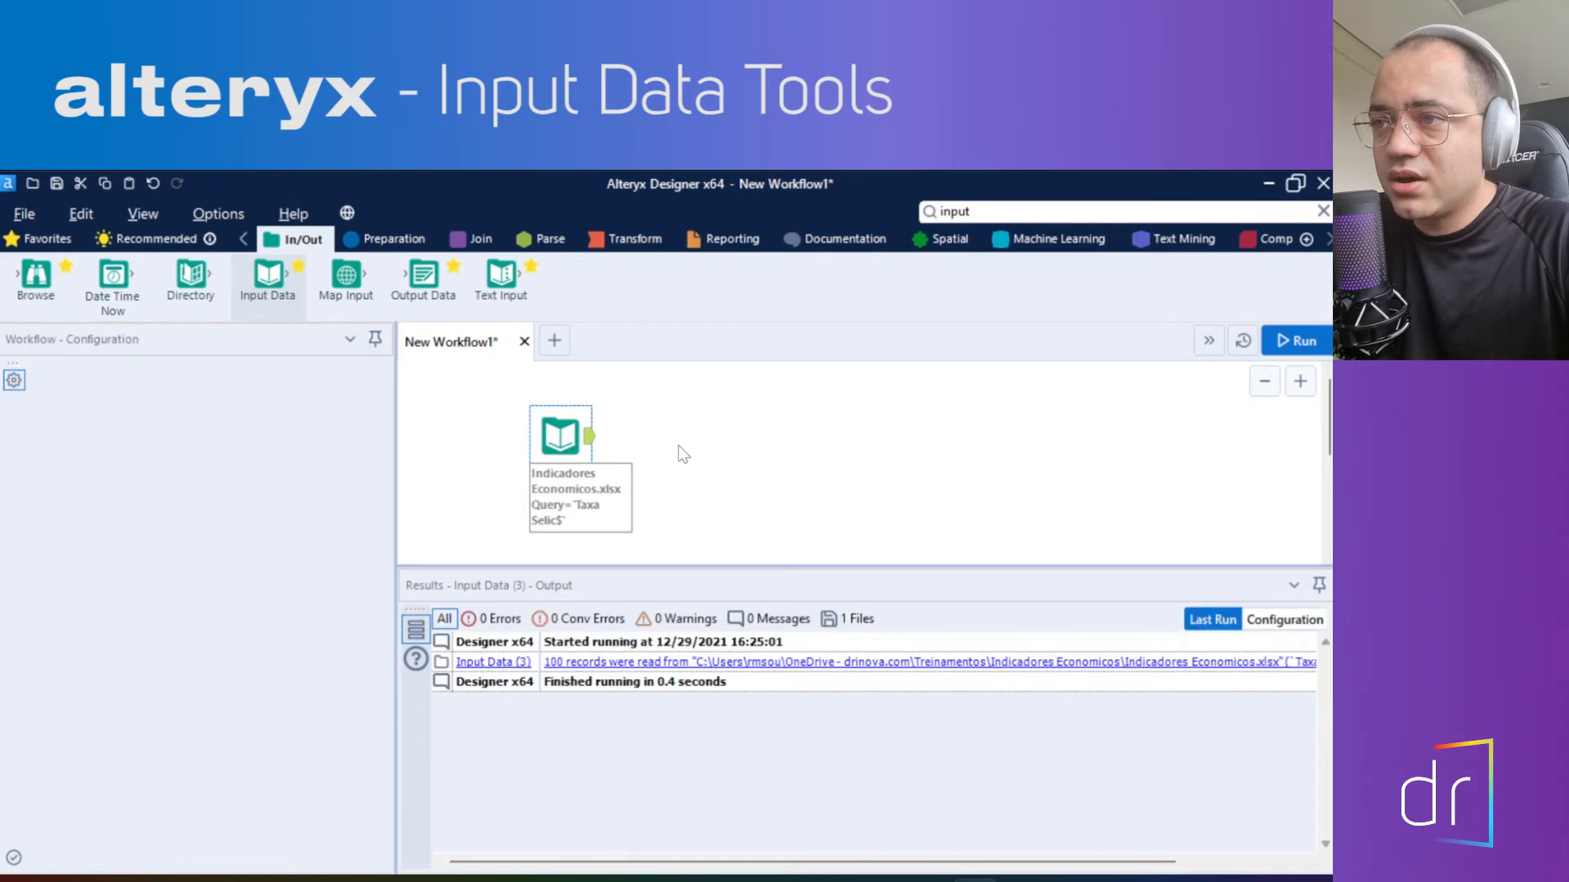
left_click(560, 439)
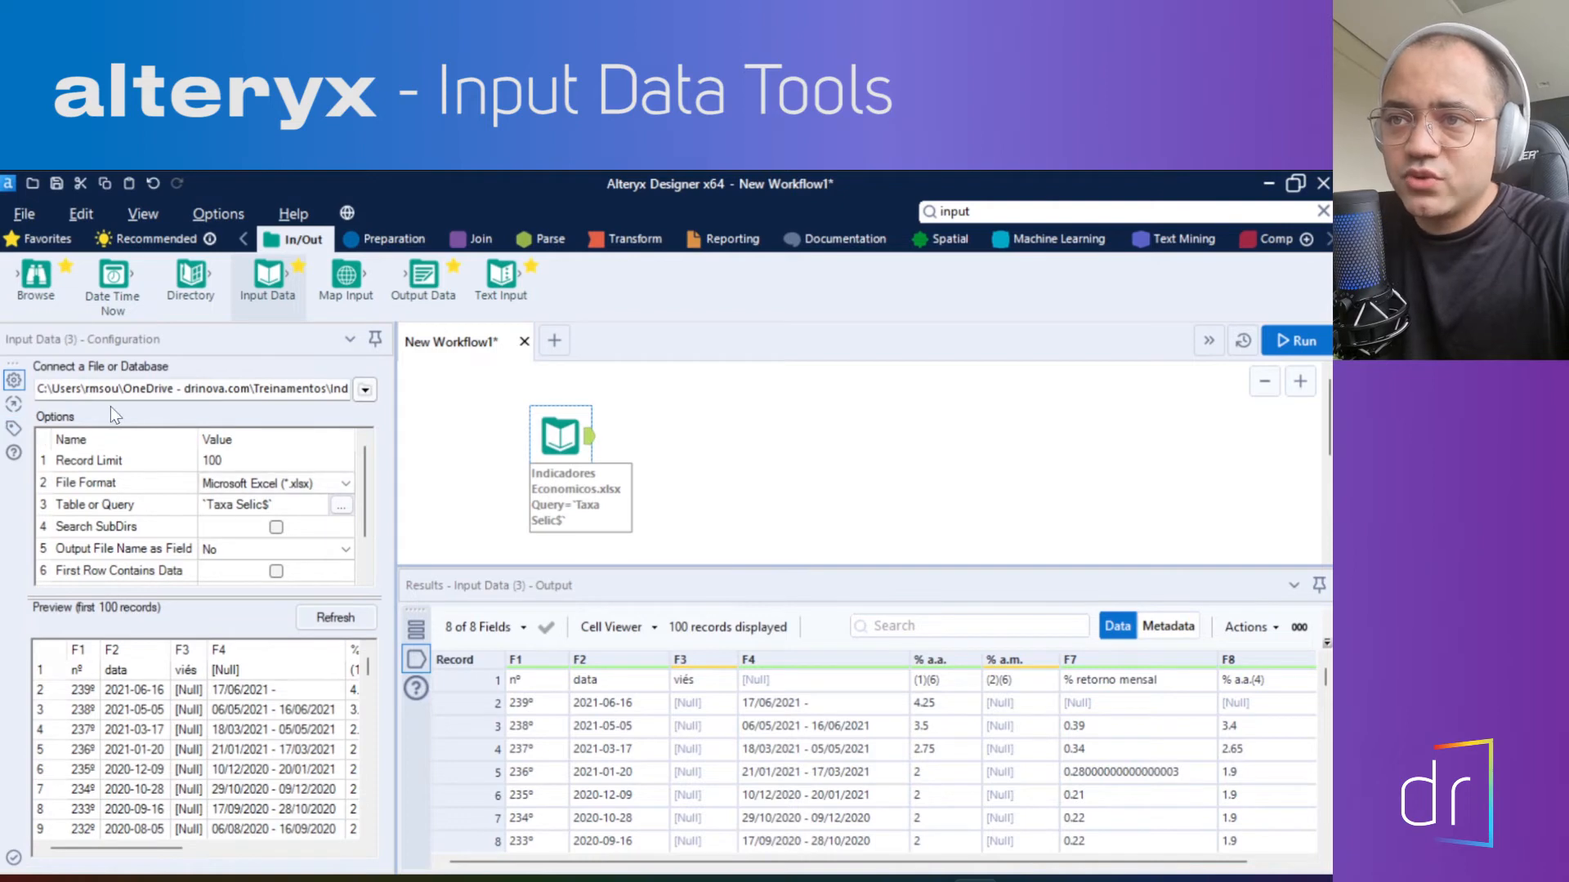
left_click(12, 435)
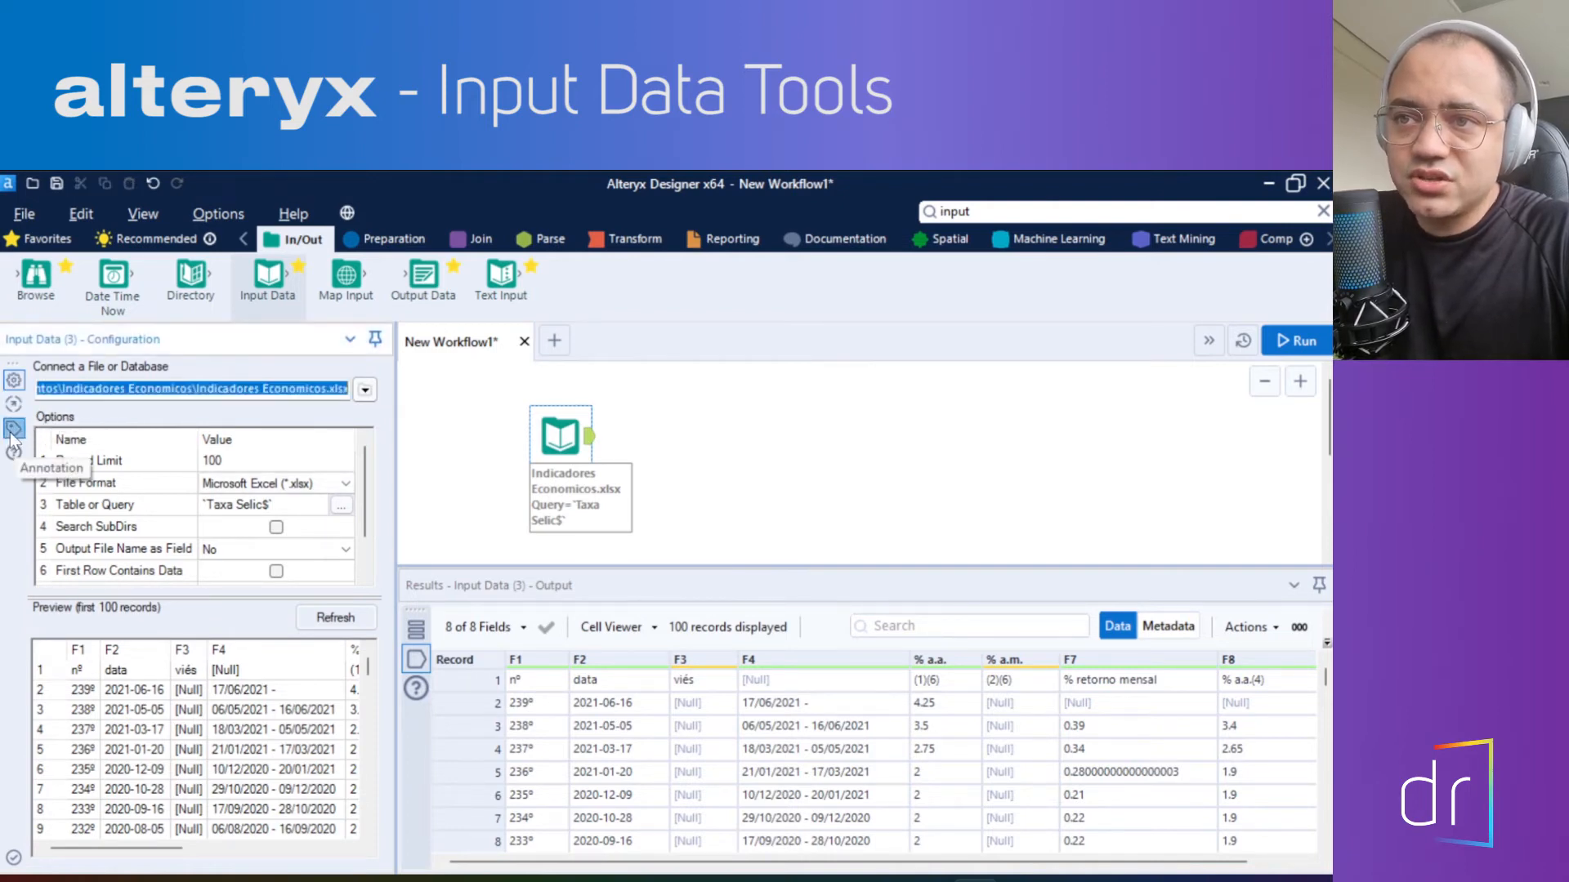
left_click_drag(176, 593, 36, 582)
key("Delete")
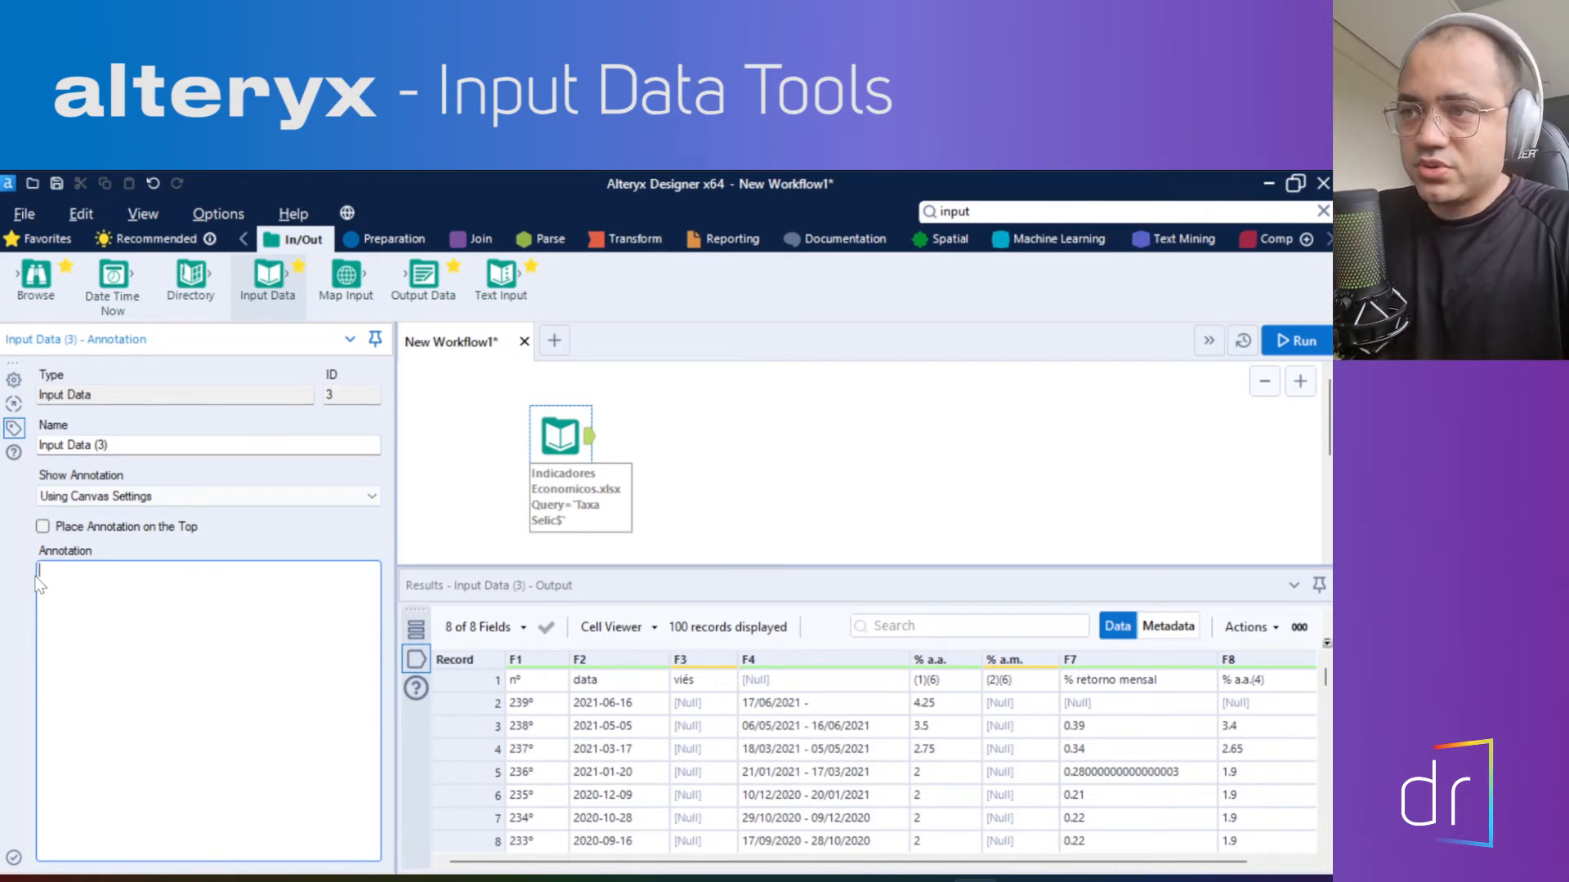
type("This ")
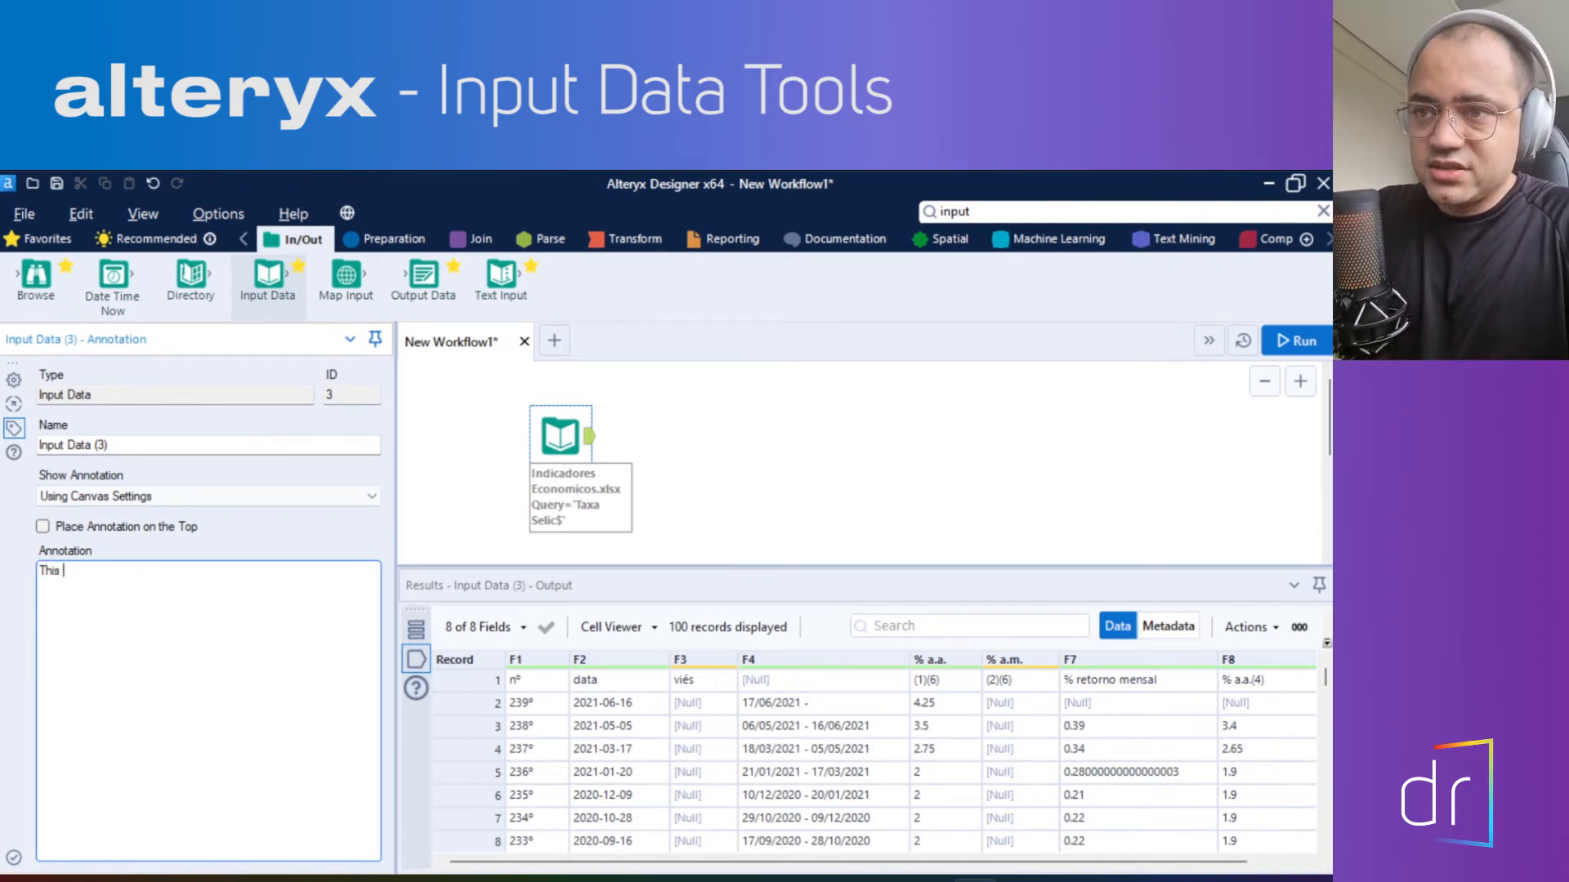
type("is the star ")
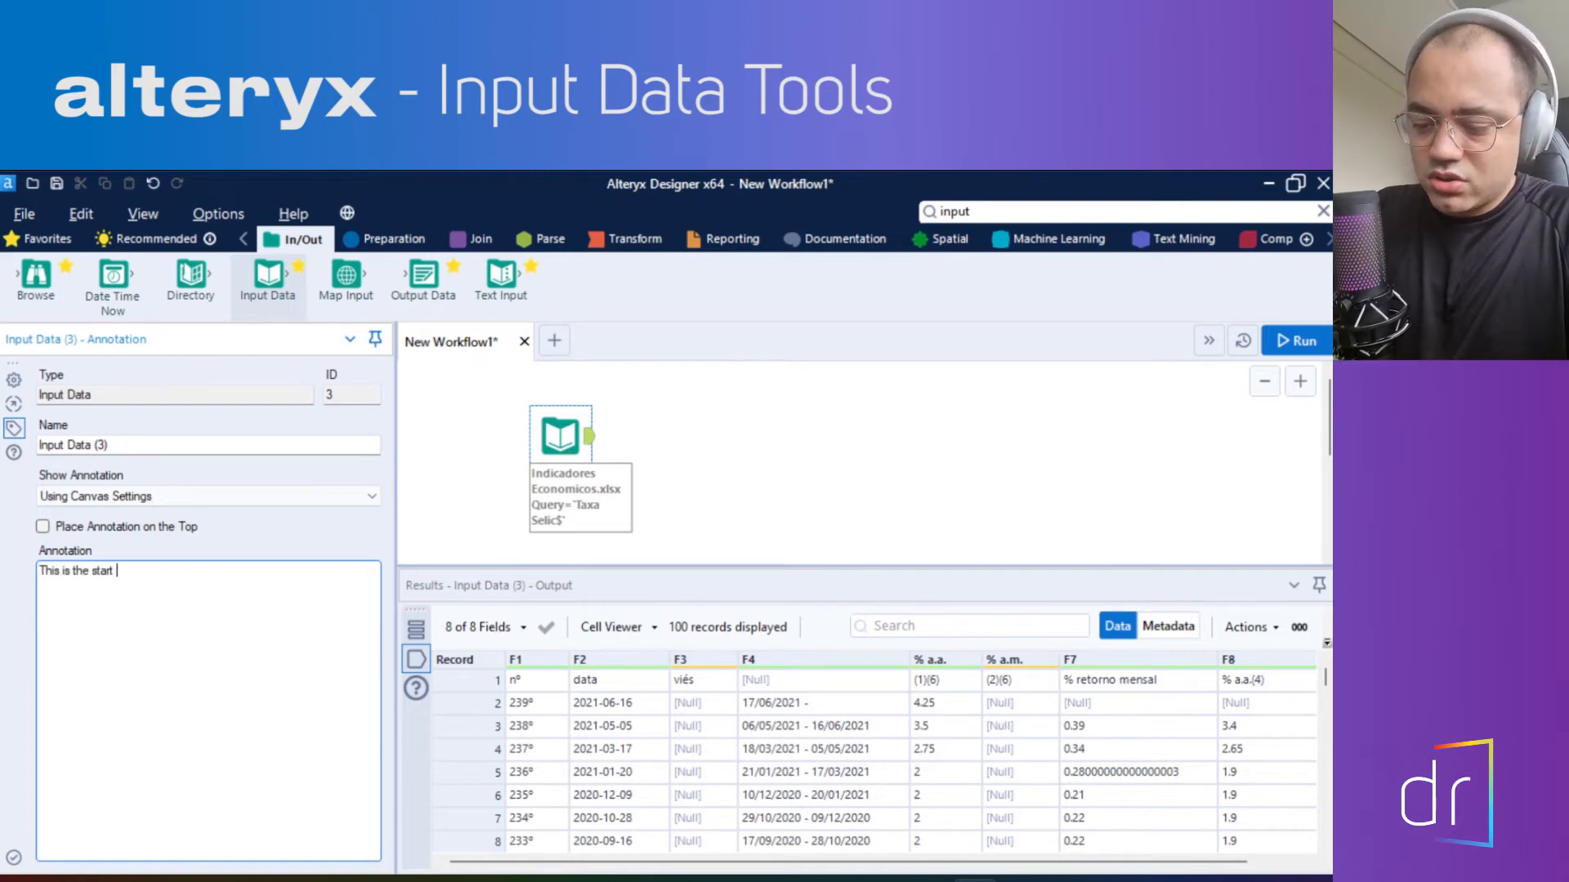
type("poi")
key("BackSpace")
key("BackSpace")
key("BackSpace")
key("BackSpace")
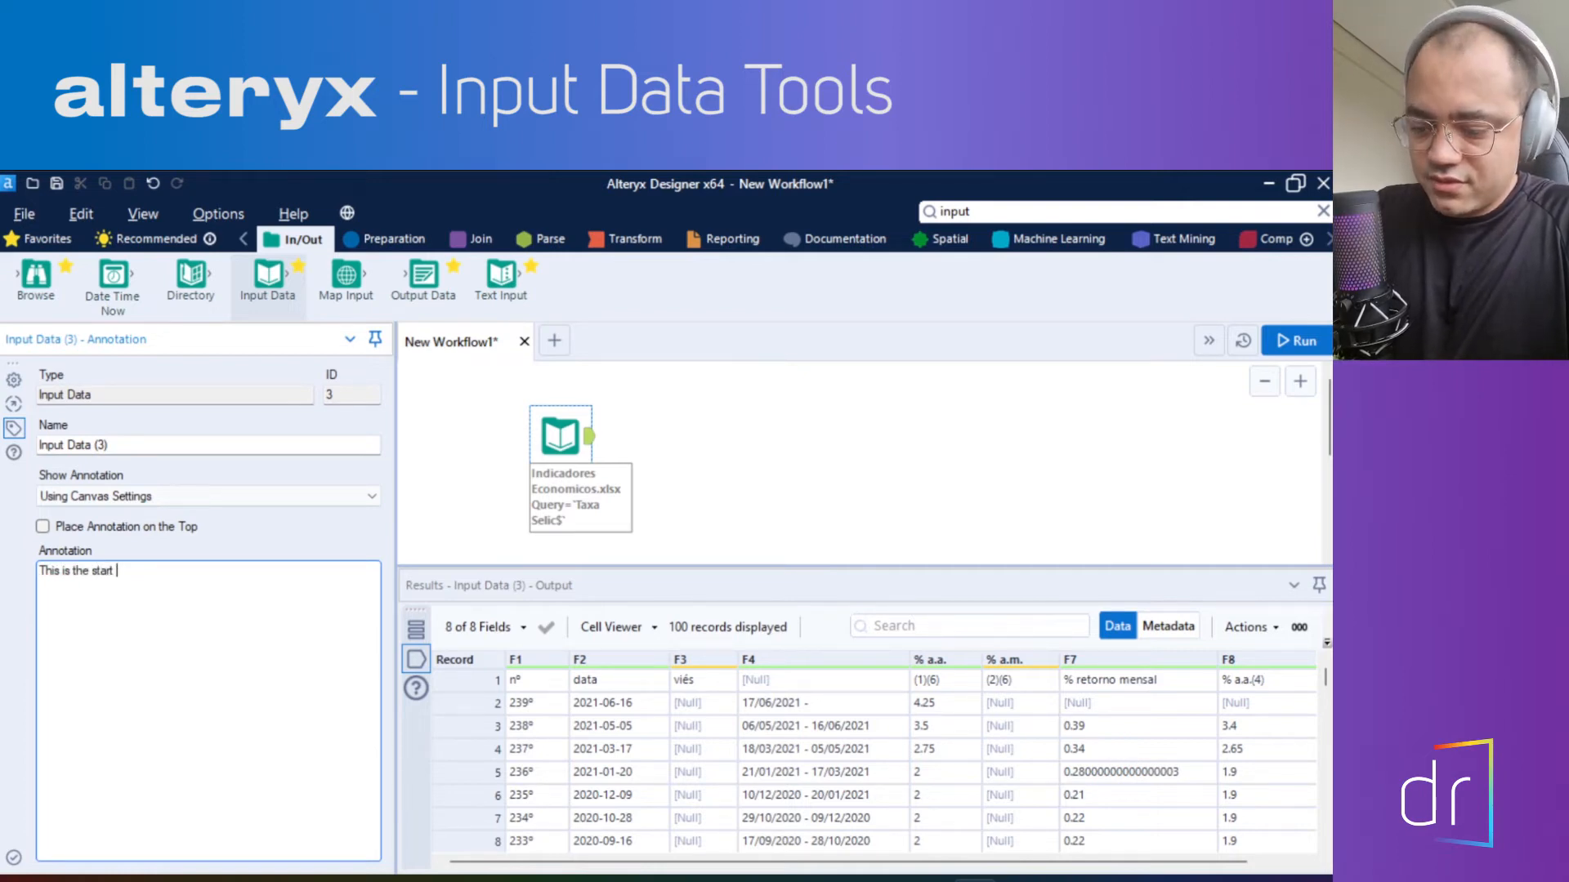
key("BackSpace")
key("BackSpace")
key("BackSpace")
key("BackSpace")
key("BackSpace")
key("BackSpace")
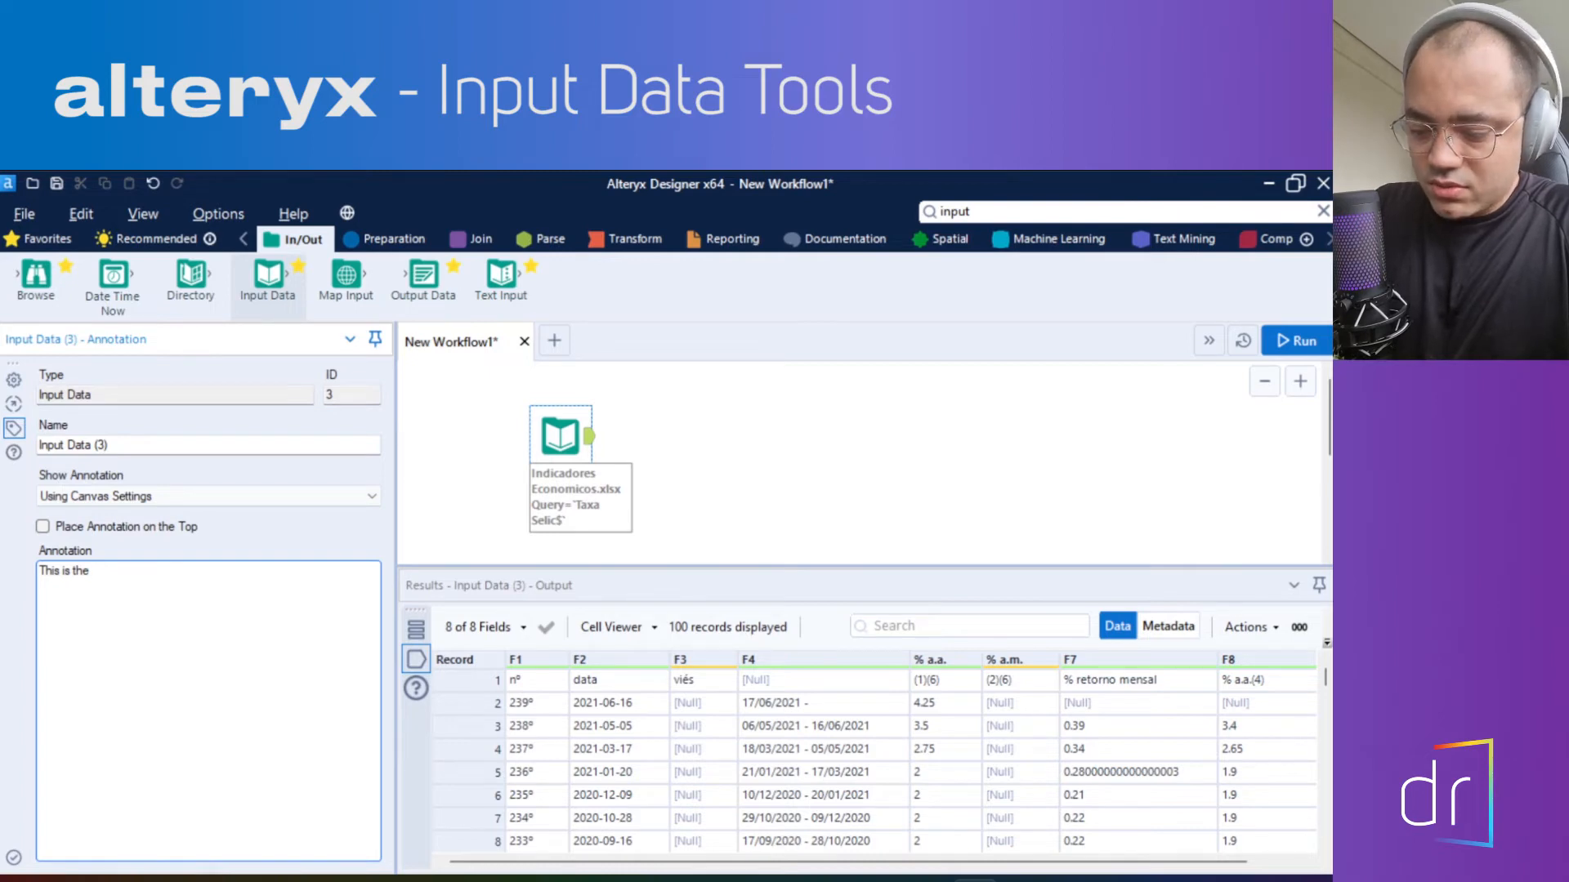
type("beginnin")
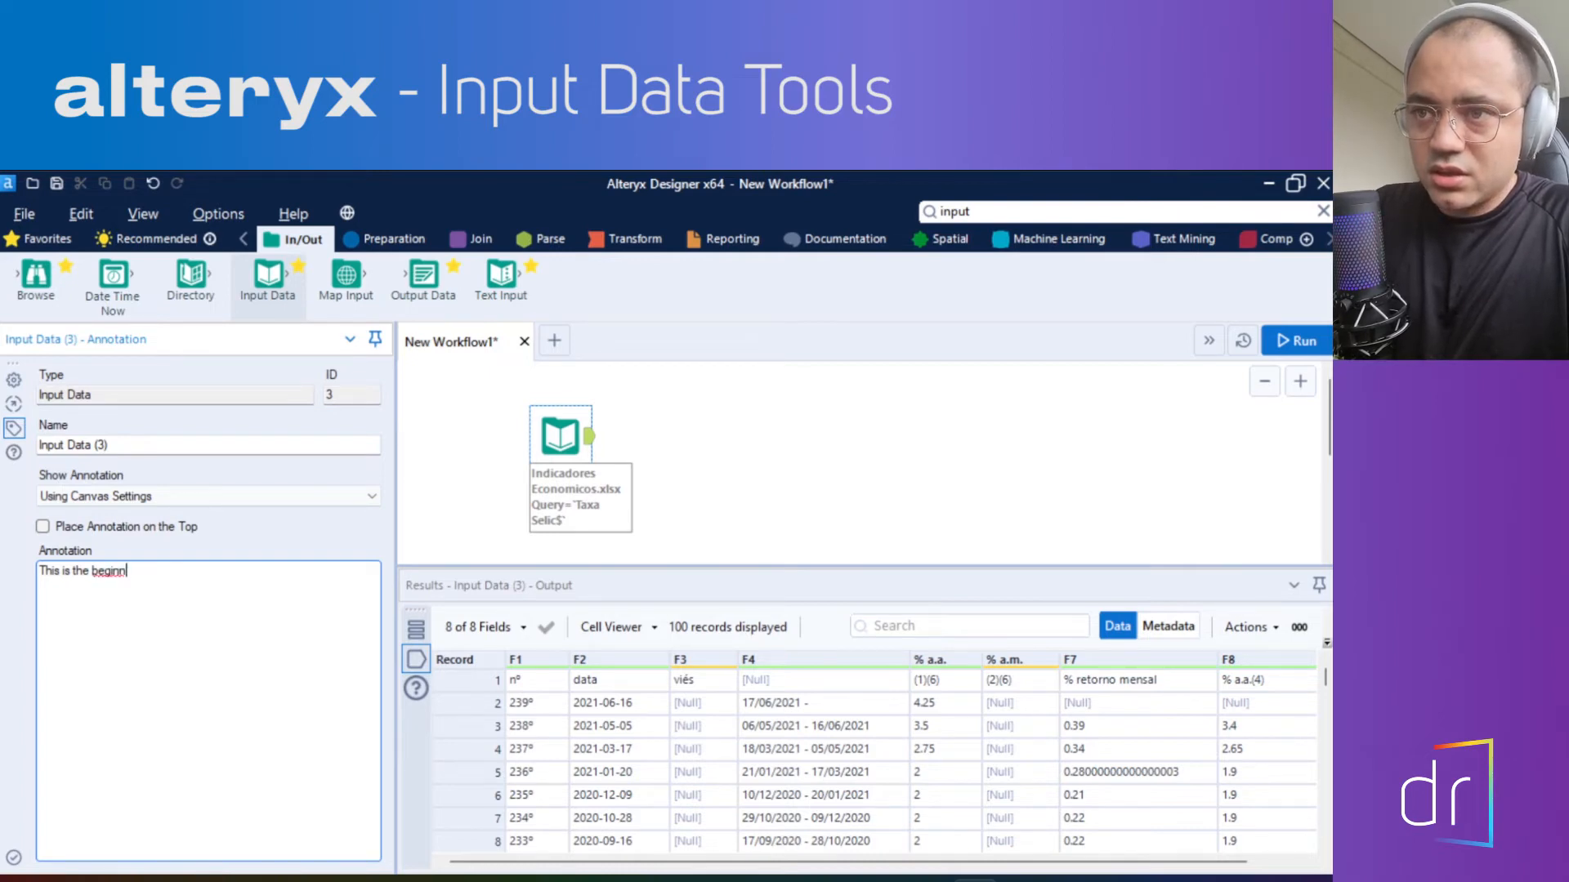
key("BackSpace")
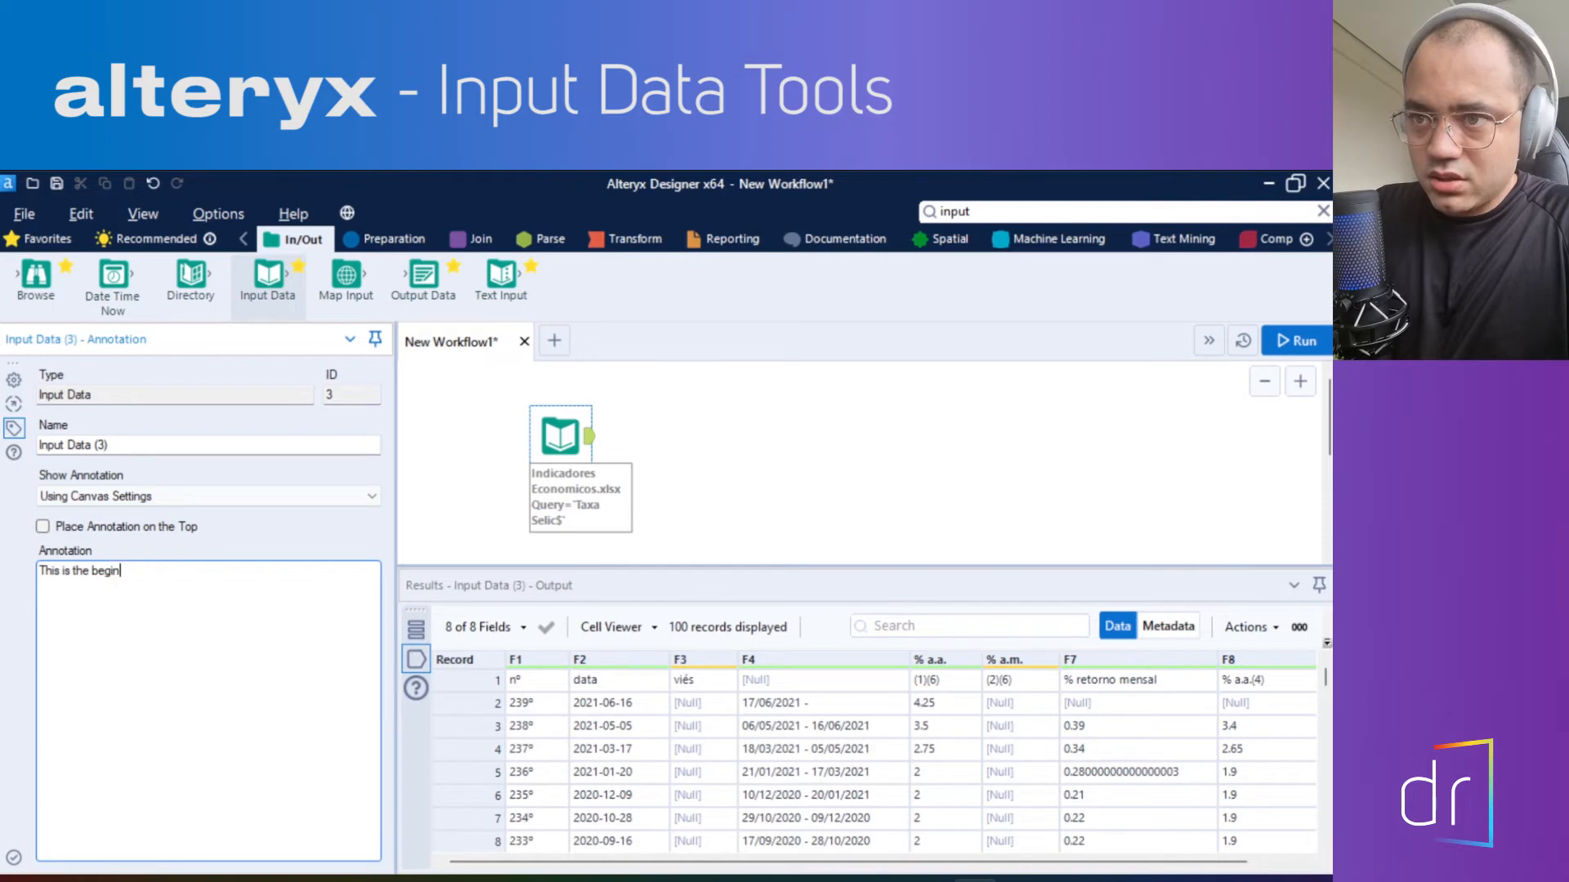
type("ing ")
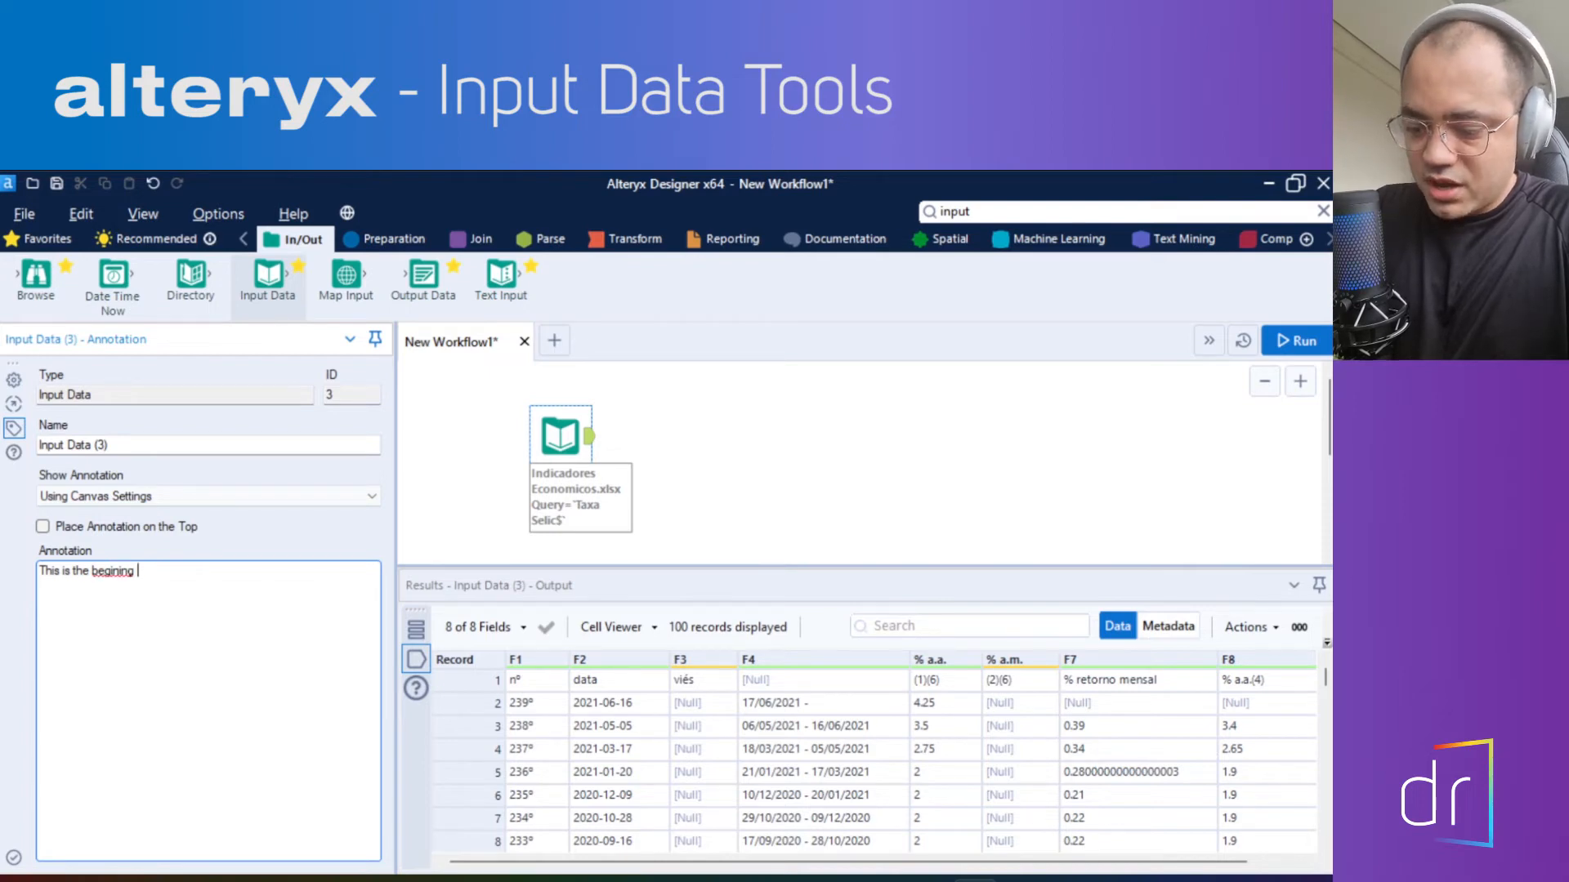
type("of my wo")
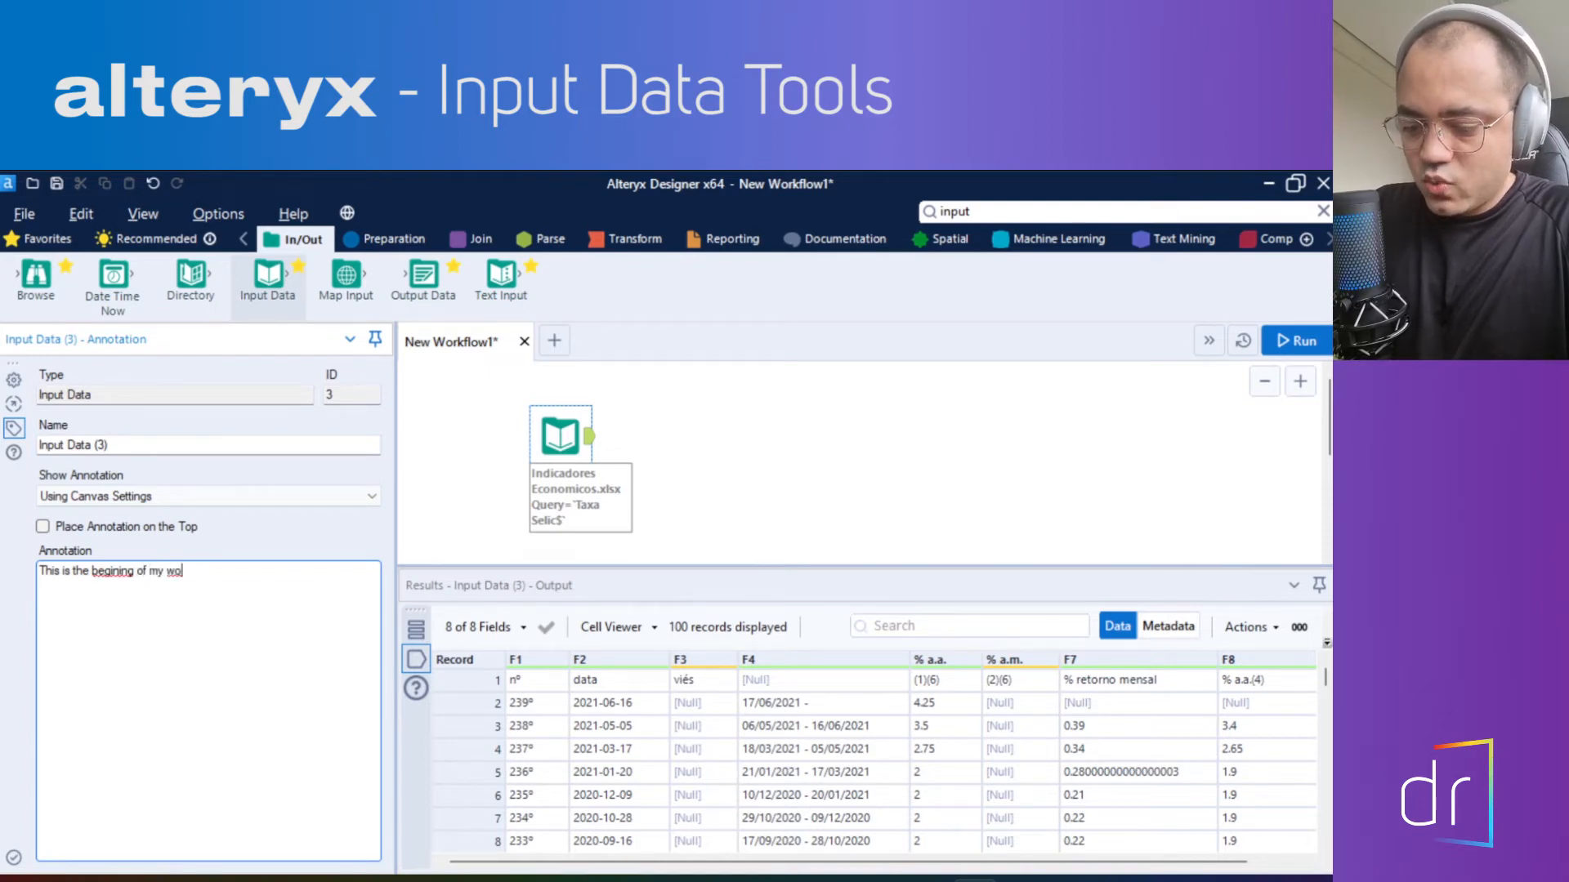
type("rkflow")
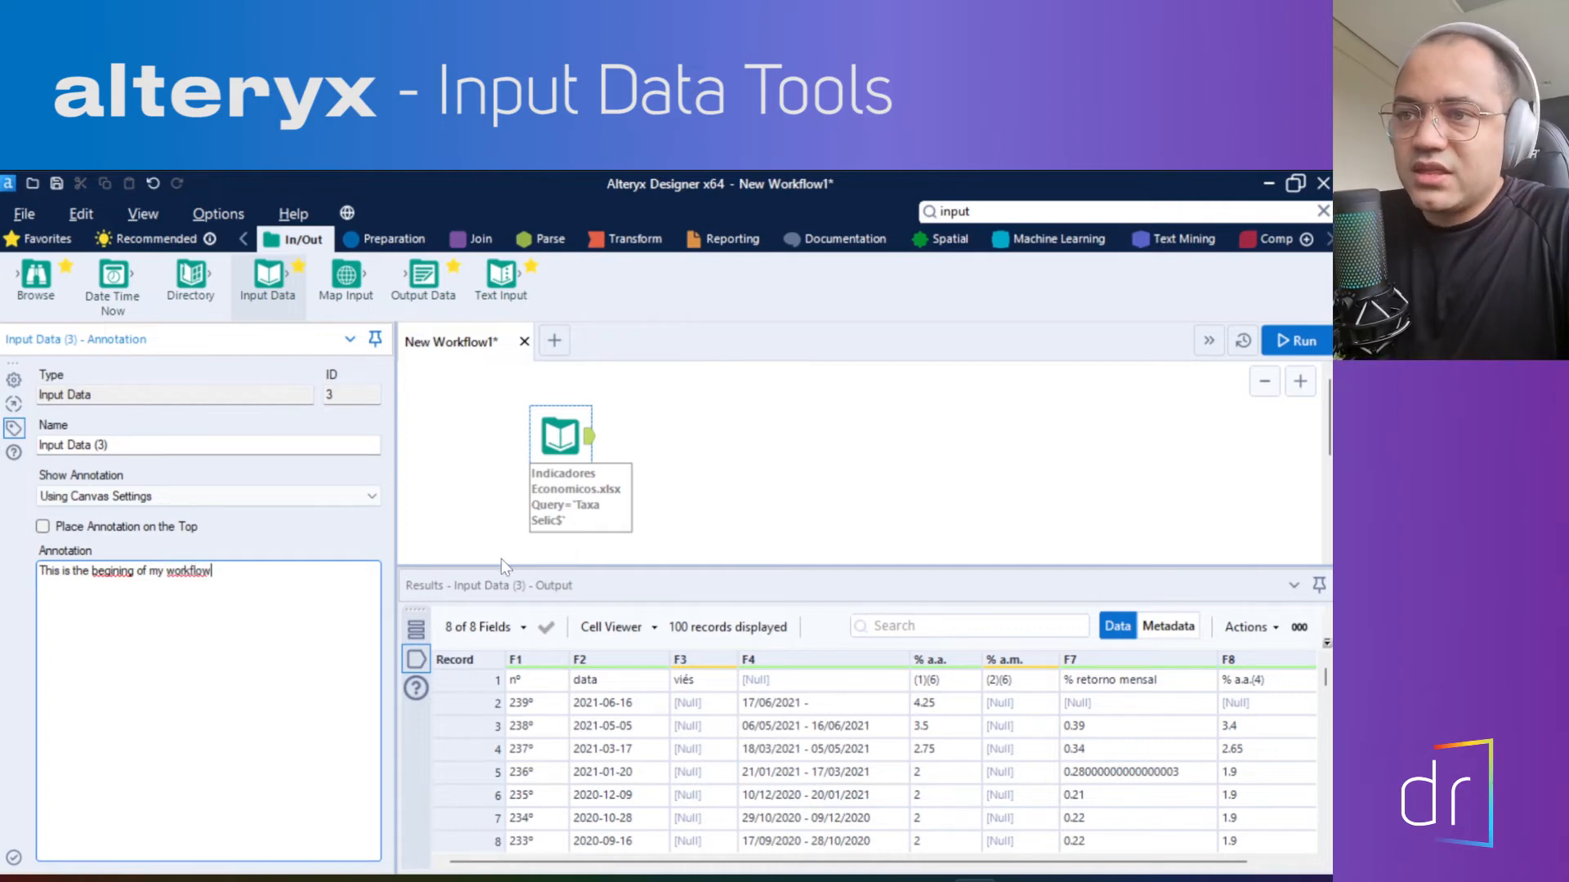
left_click(863, 500)
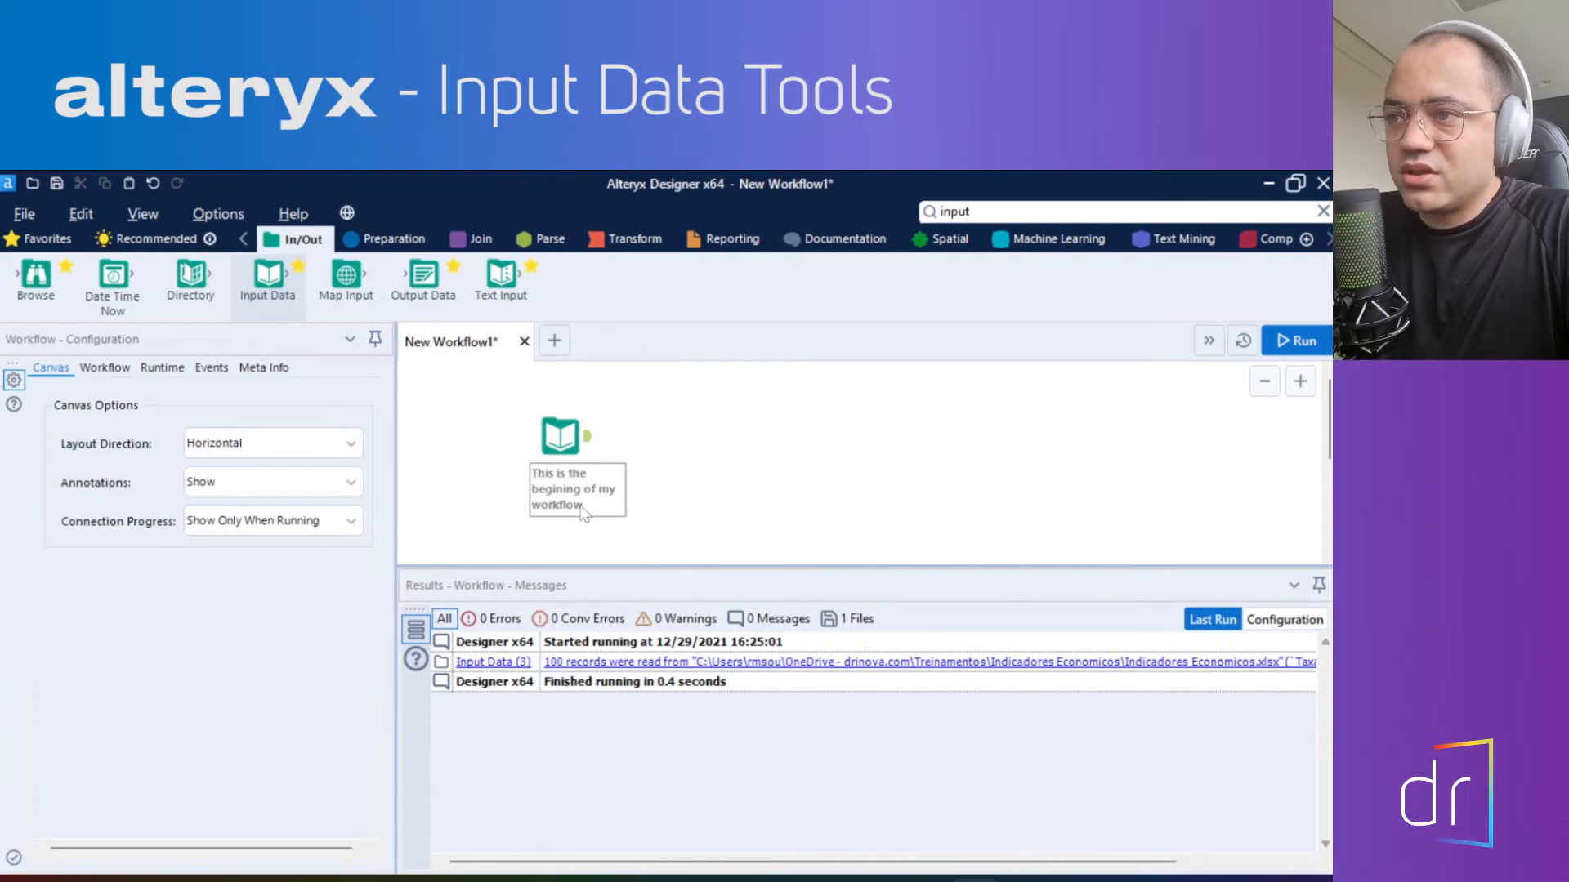
Correct the spelling in the Input Data tool's annotation so it reads "This is the beginning of my workflow"
left_click(560, 438)
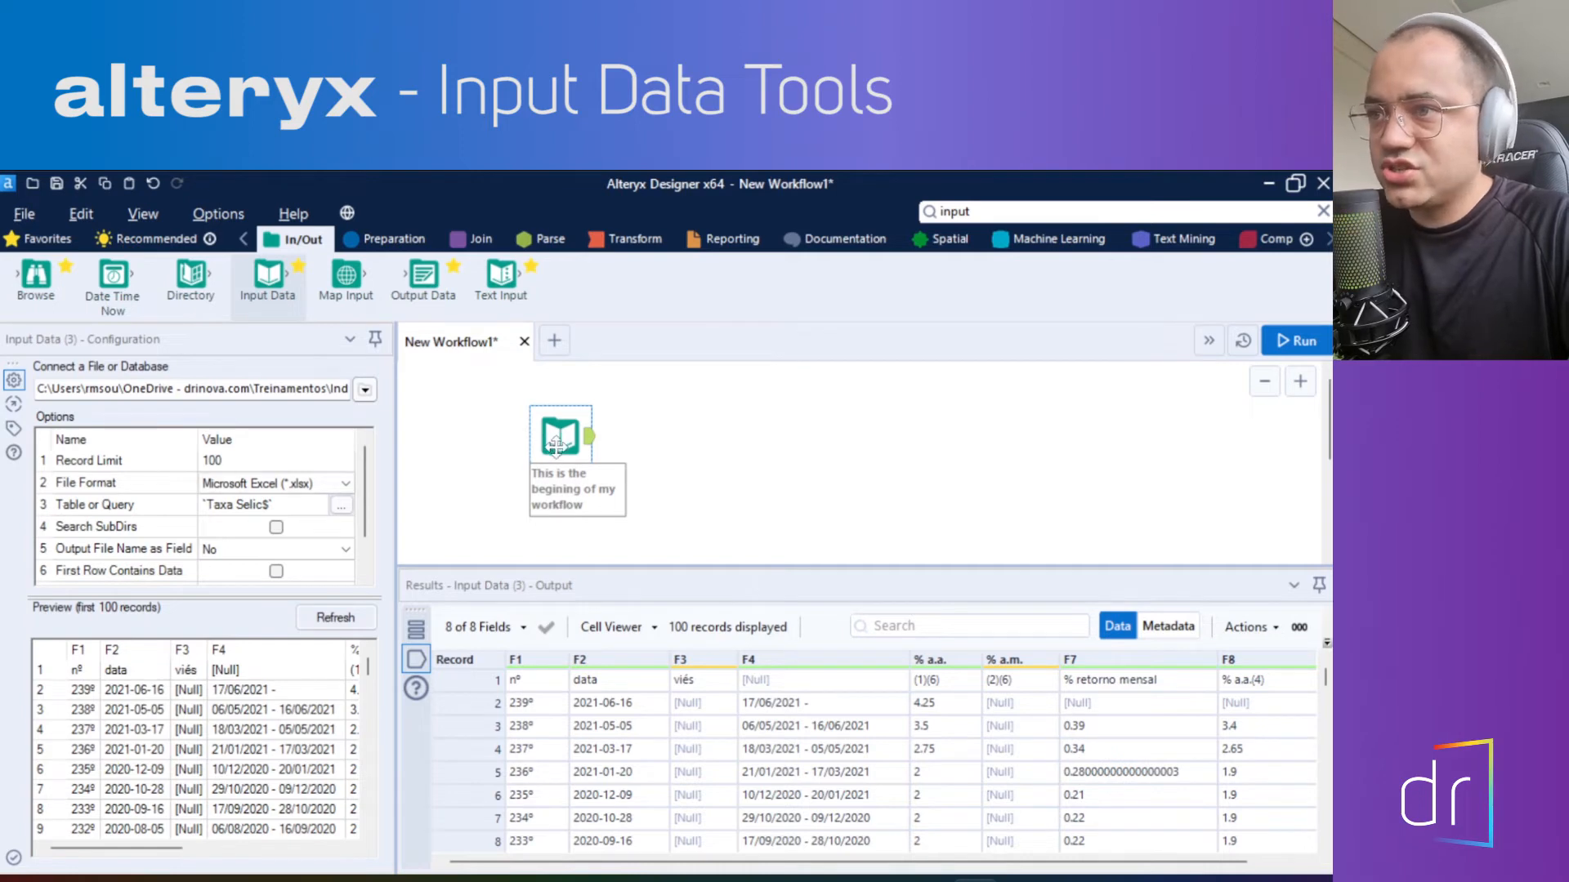
left_click(14, 428)
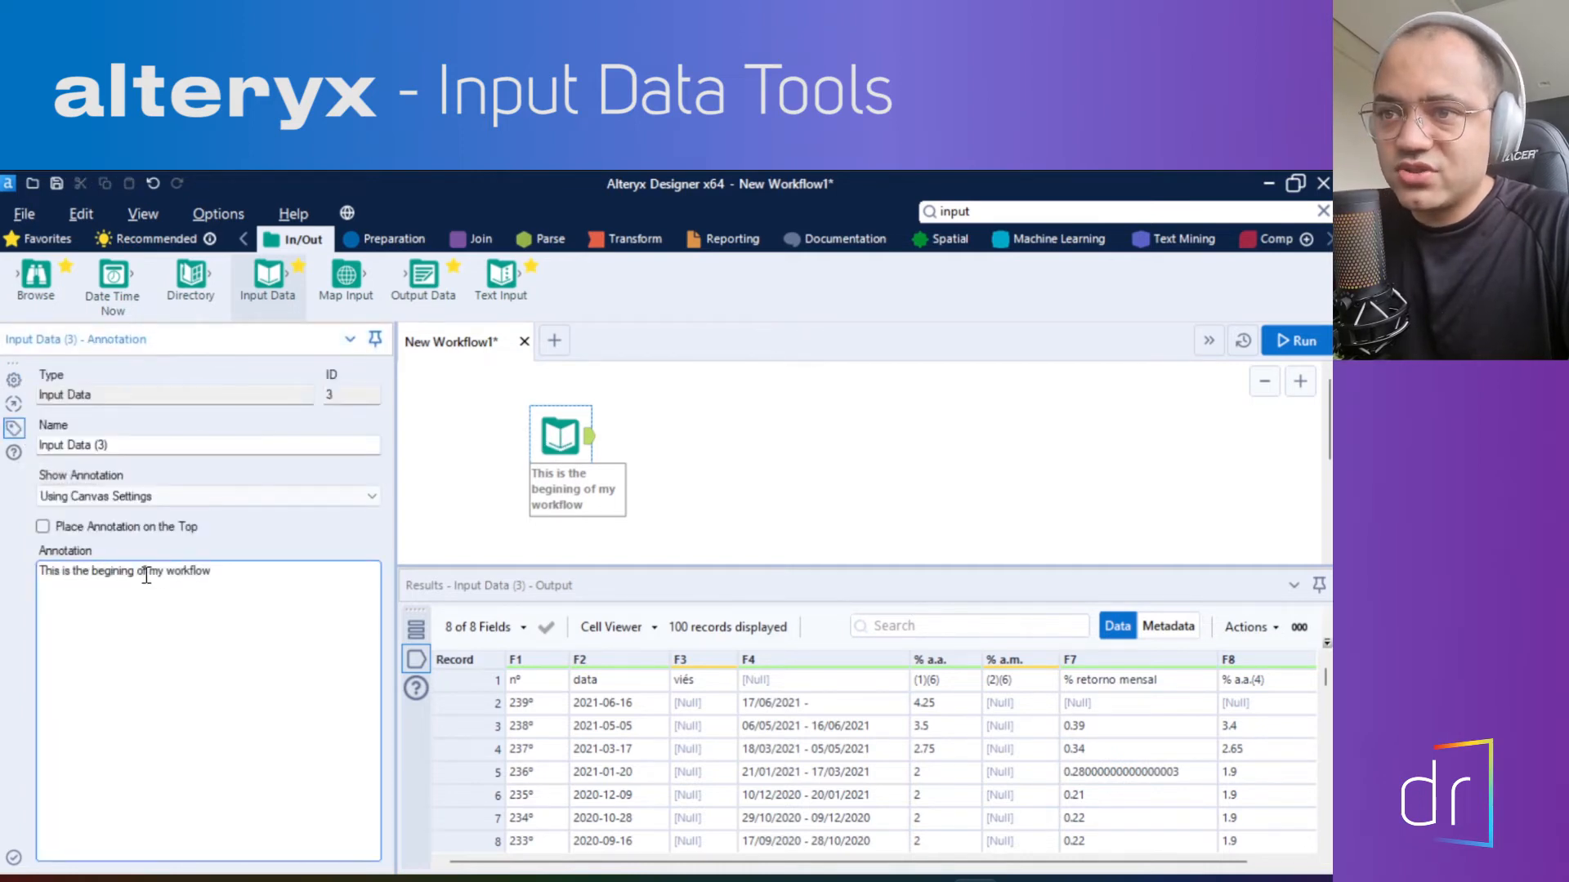
left_click(115, 573)
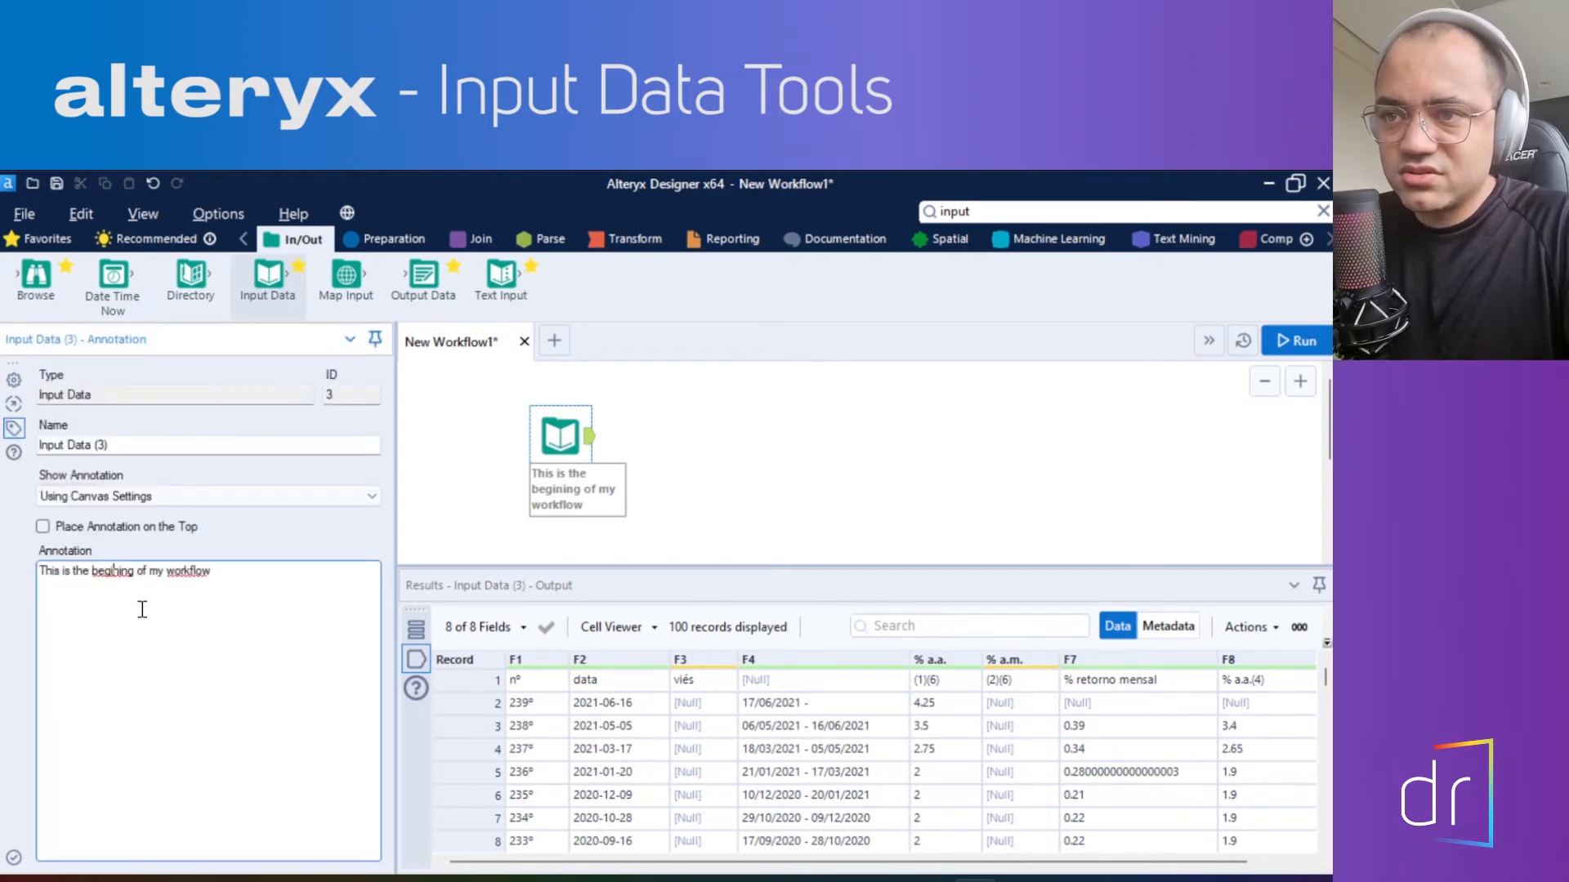
type("n")
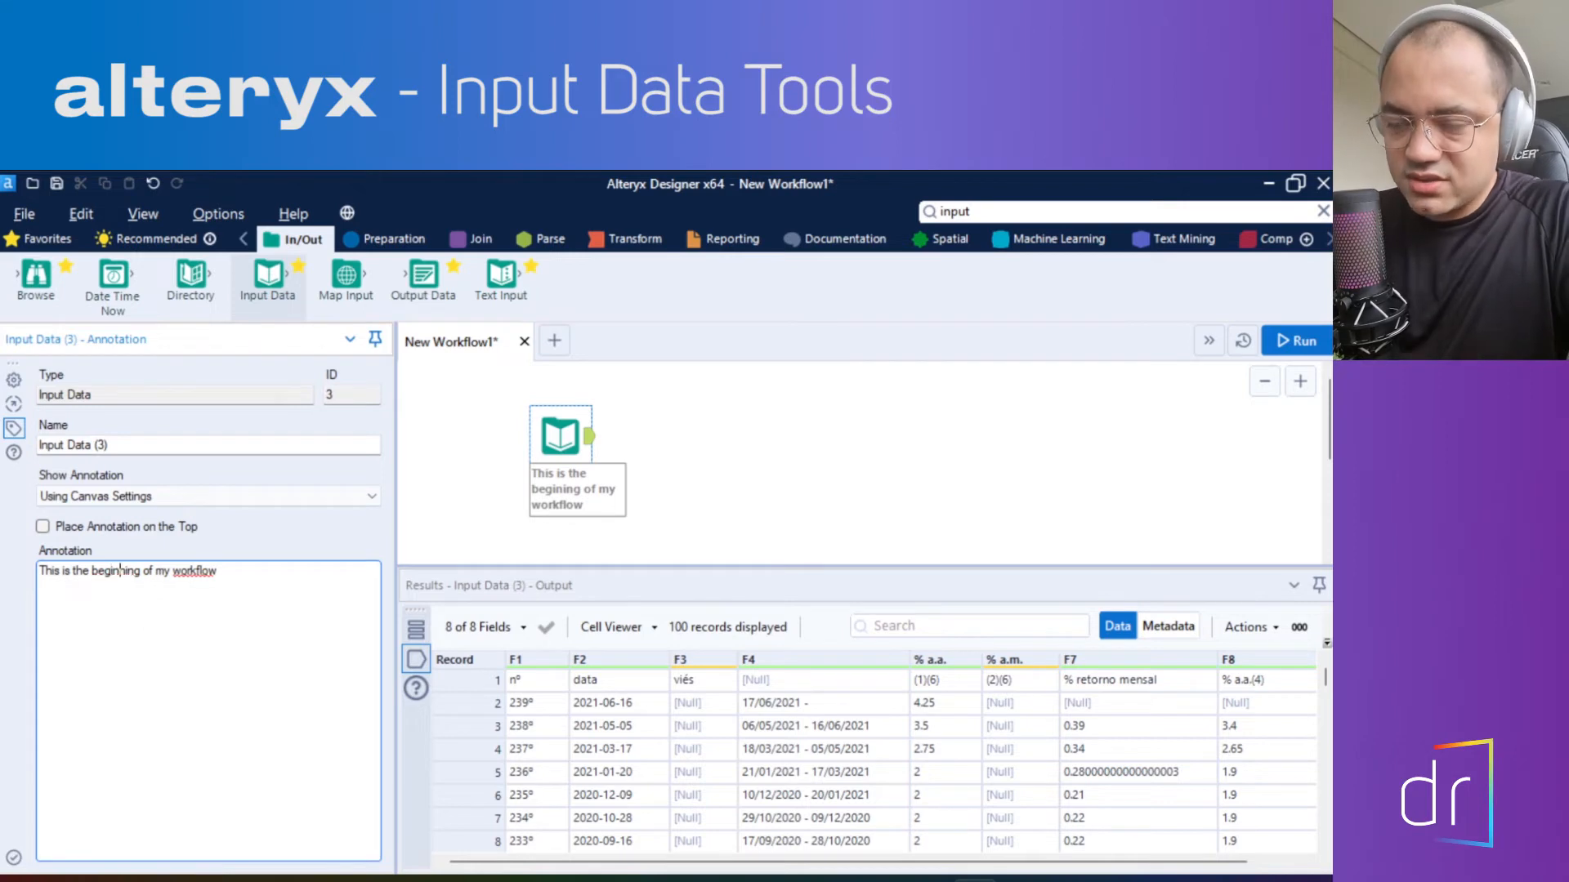
left_click(760, 495)
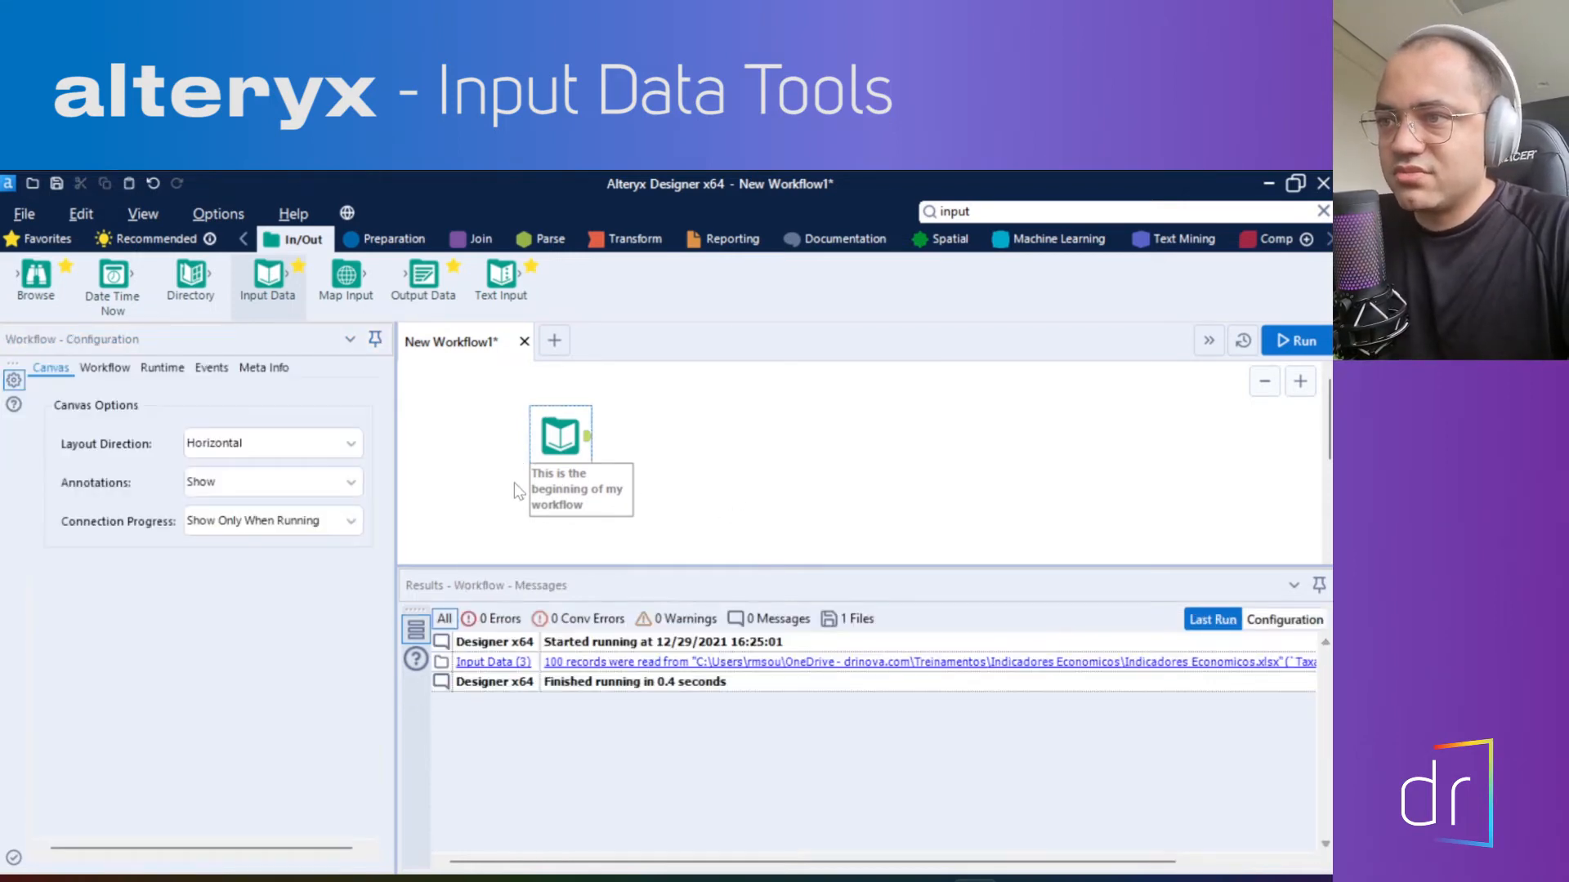
Move the Input Data tool slightly down and to the left, and place a Comment tool just above it
left_click_drag(560, 441, 522, 466)
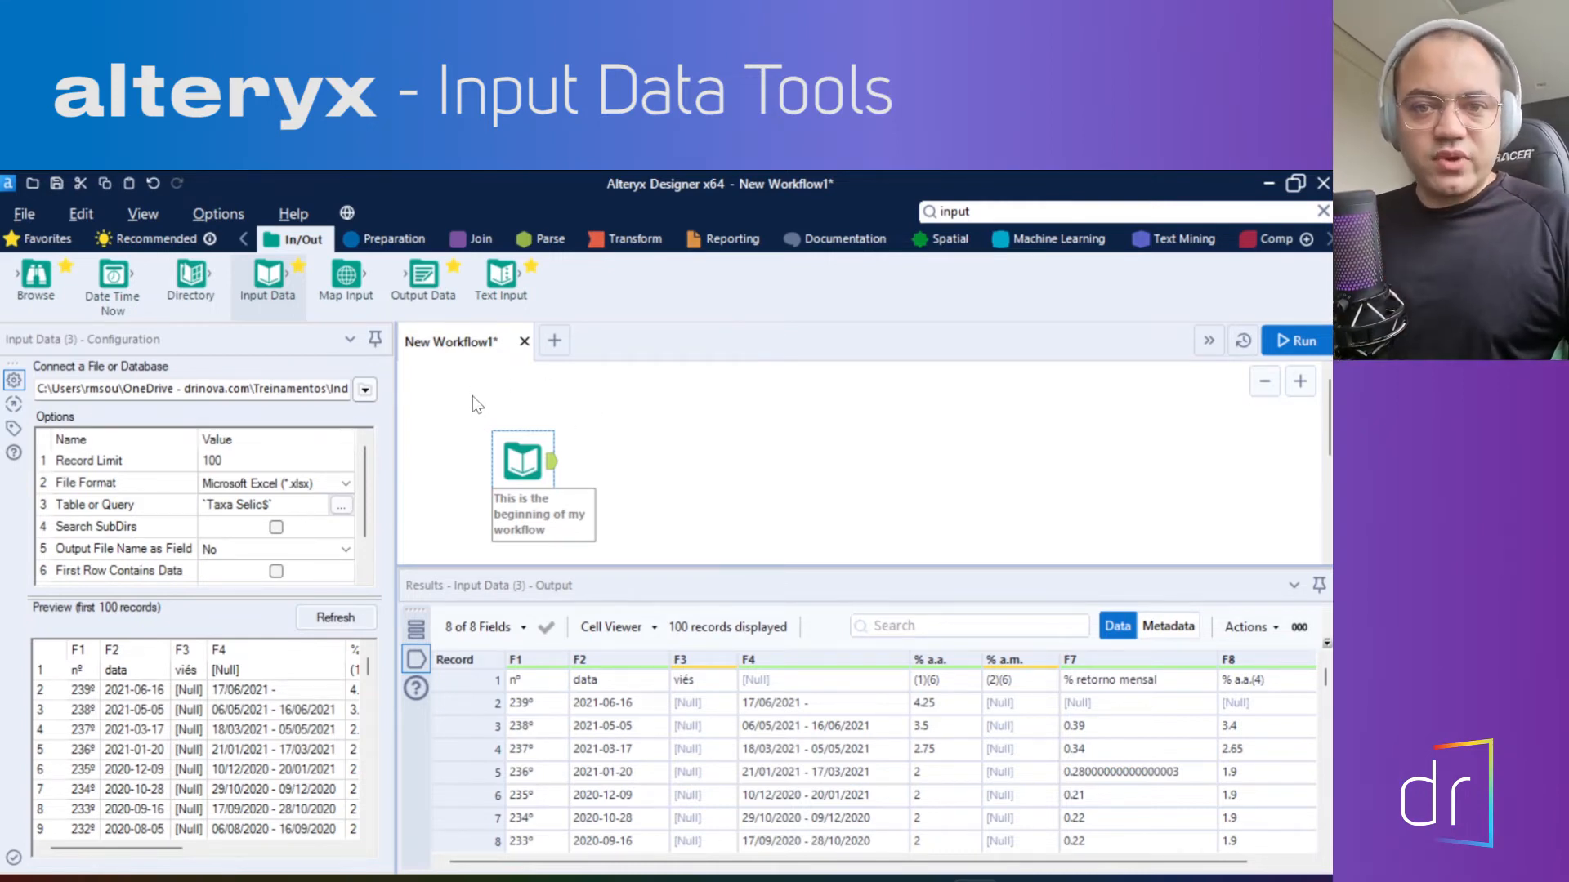
scroll(605, 429, "up", 1)
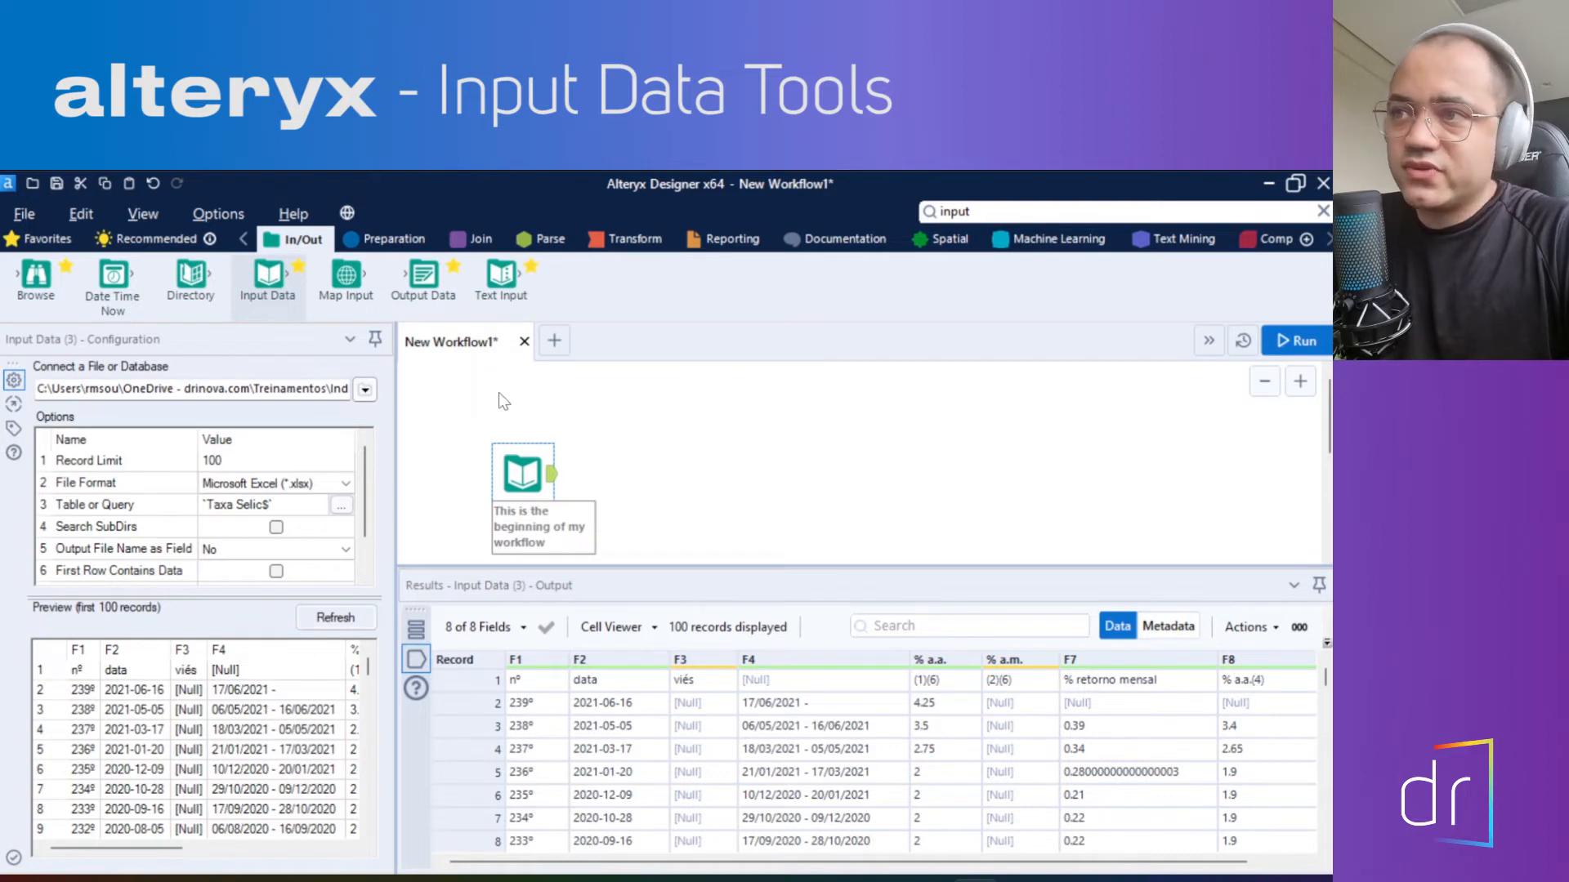
left_click(945, 210)
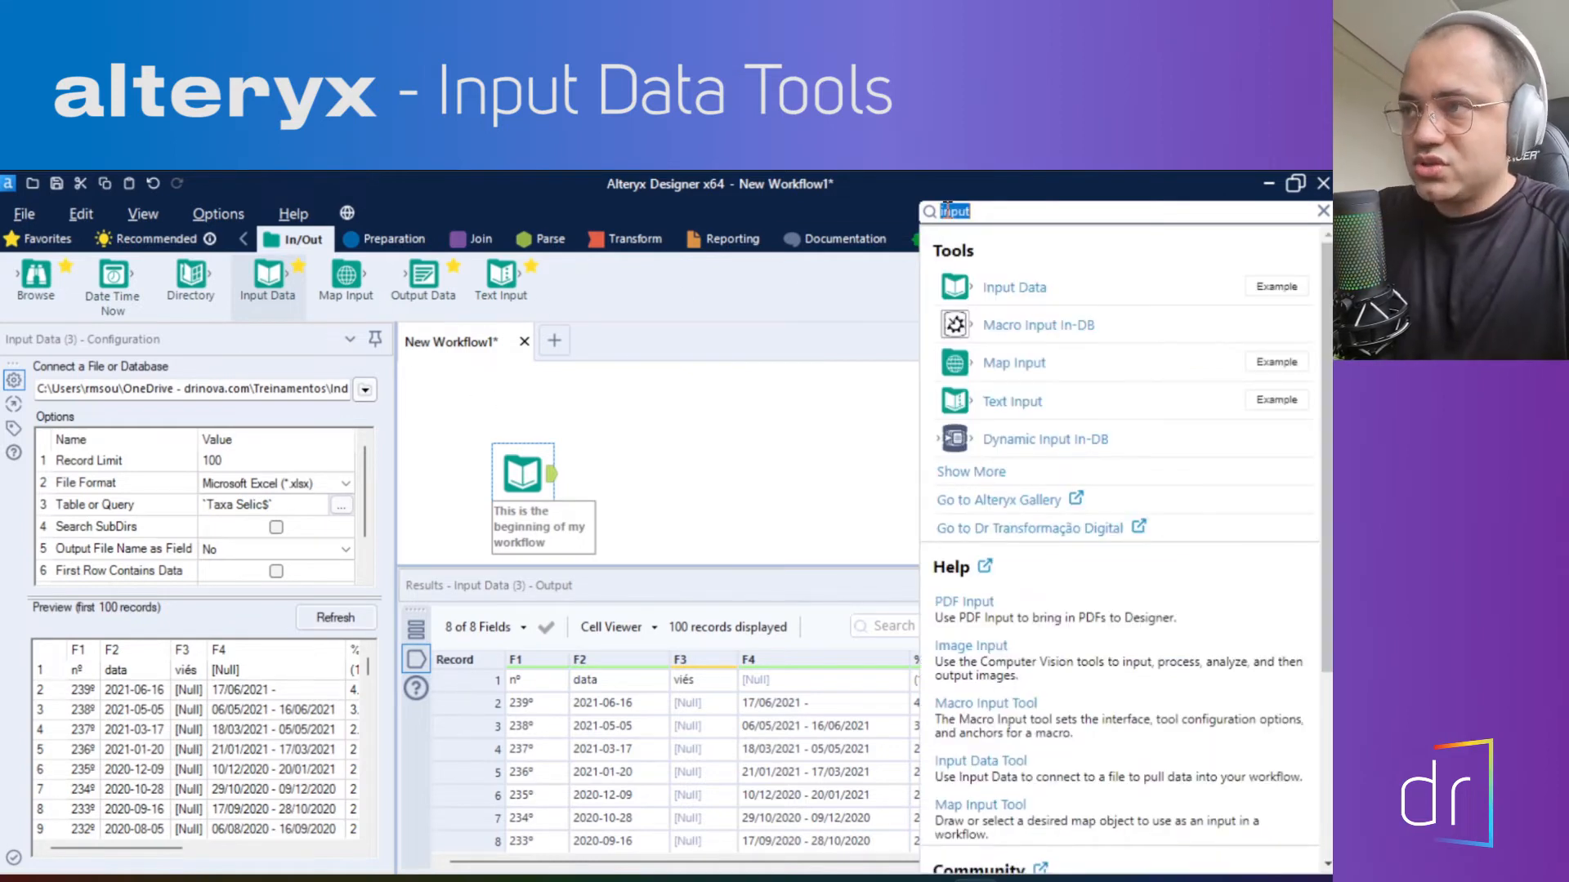
type("comm")
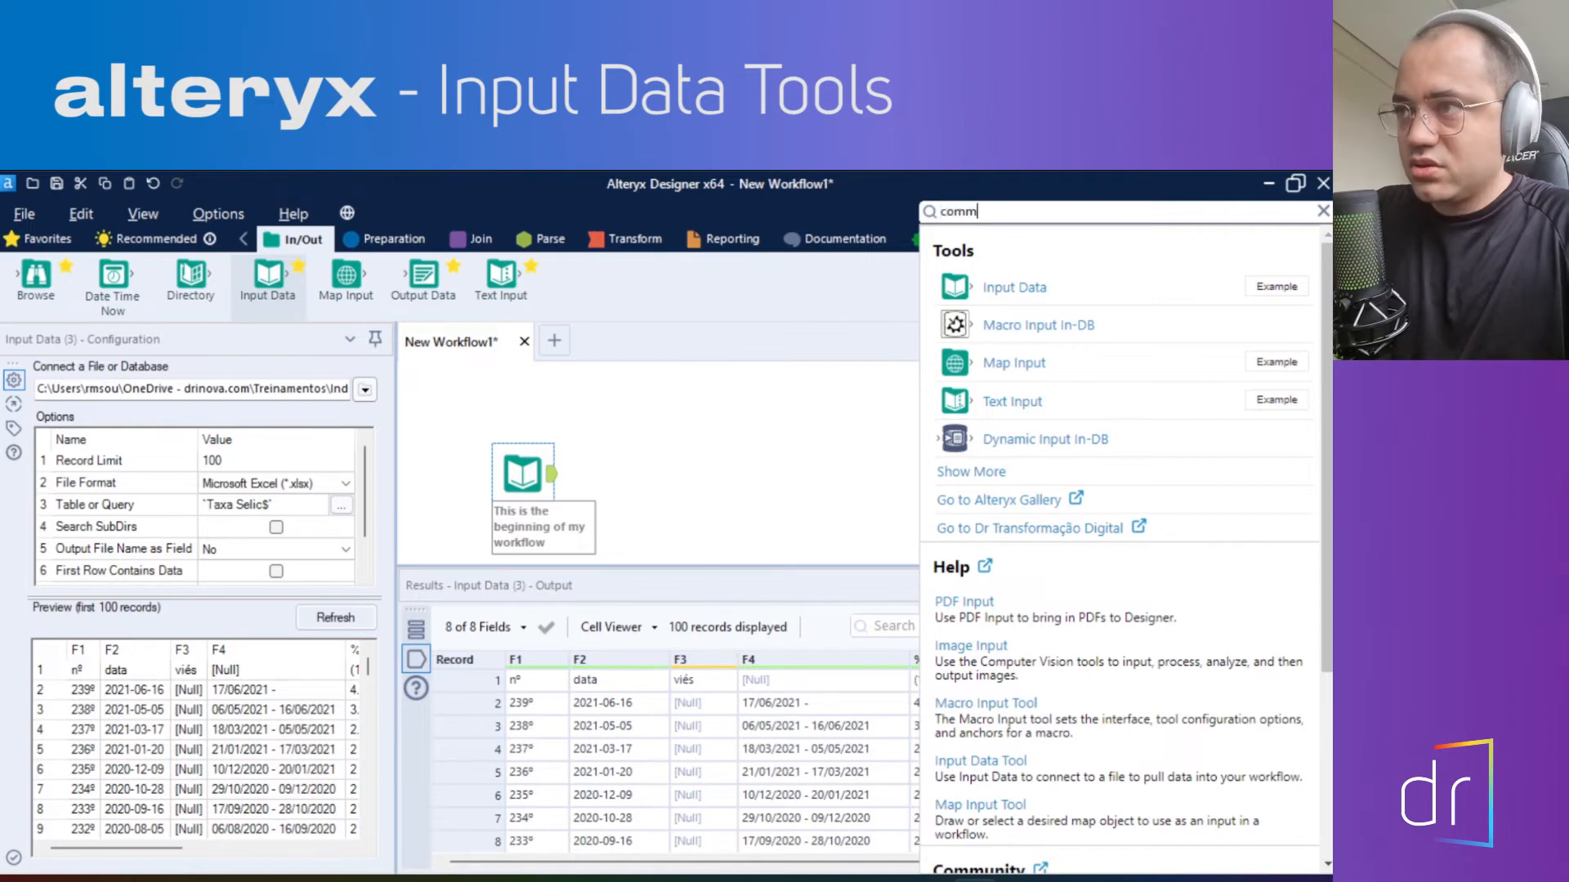
type("e")
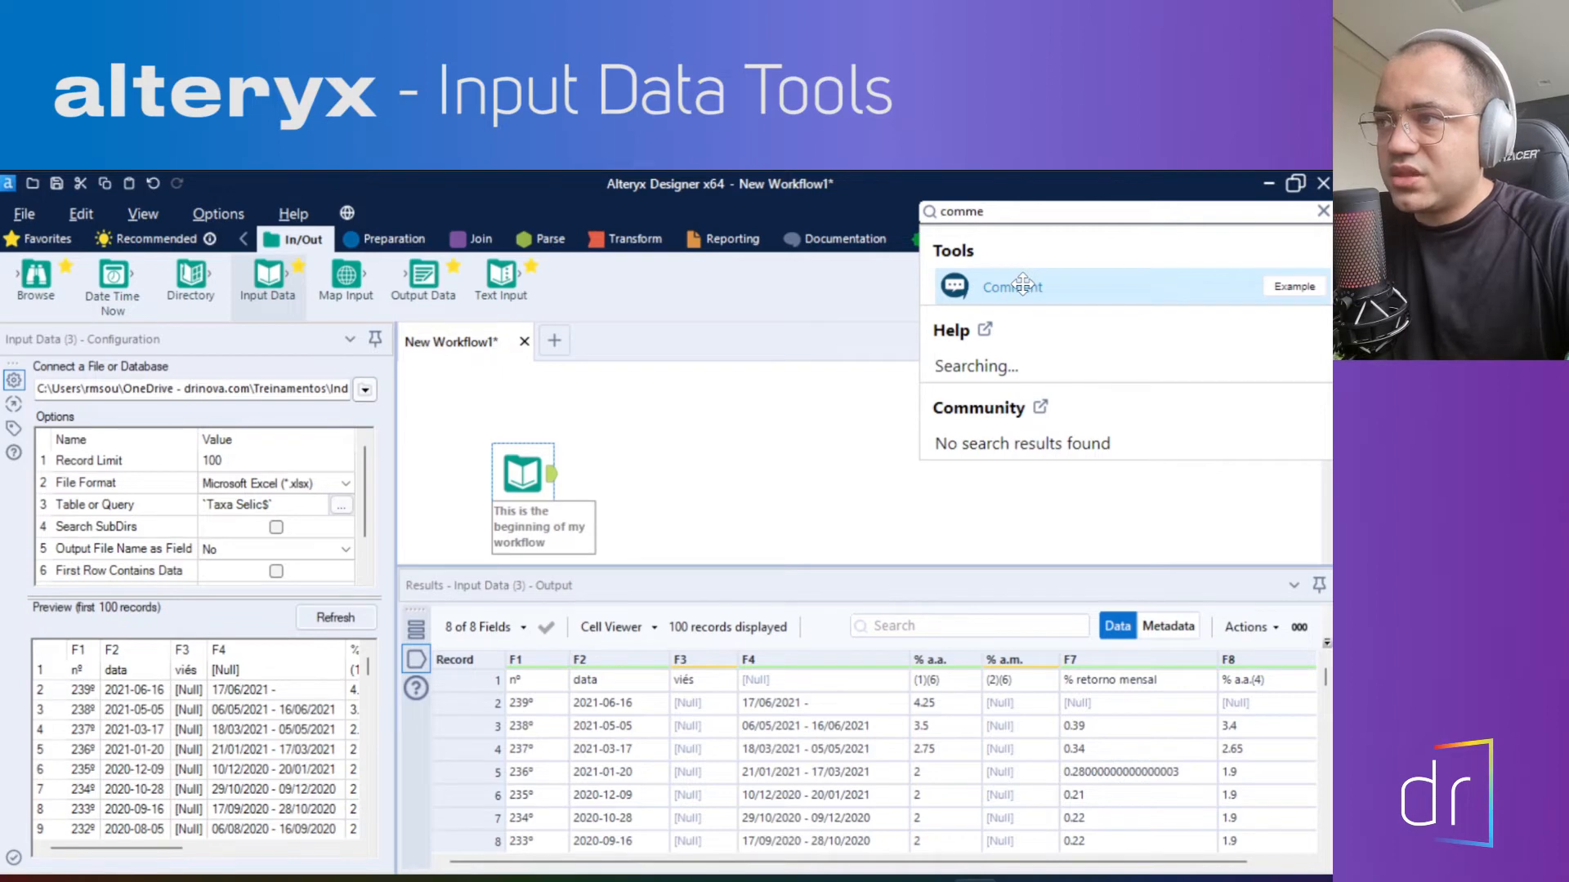
left_click_drag(1021, 284, 527, 405)
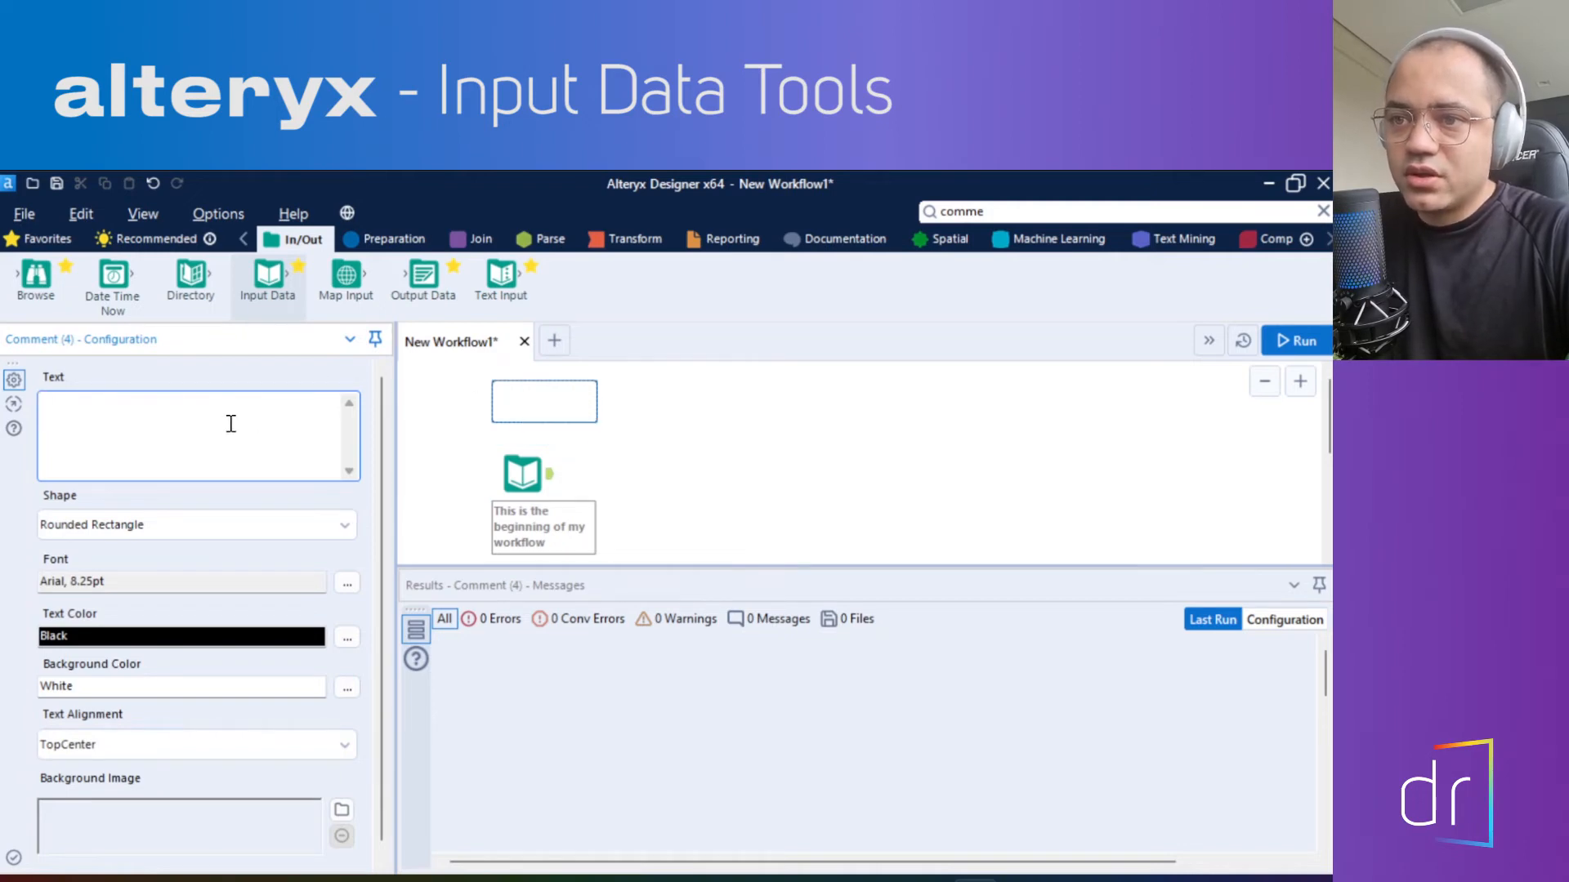
left_click(568, 406)
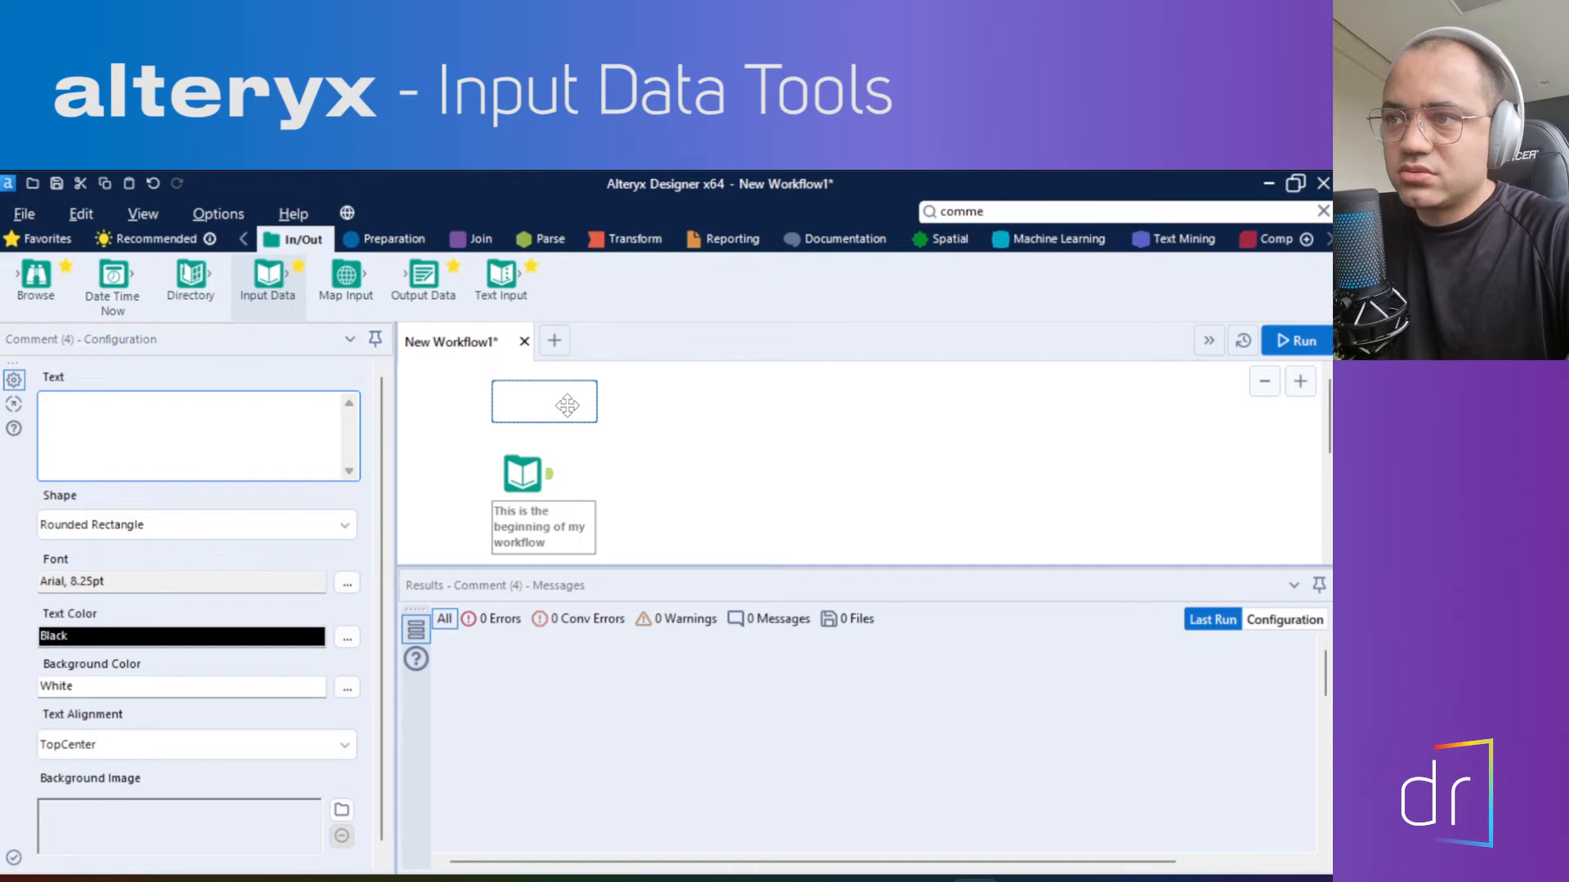
Enter "This is the beginning of my worflow" as the text of the comment above the Input Data tool
left_click(240, 432)
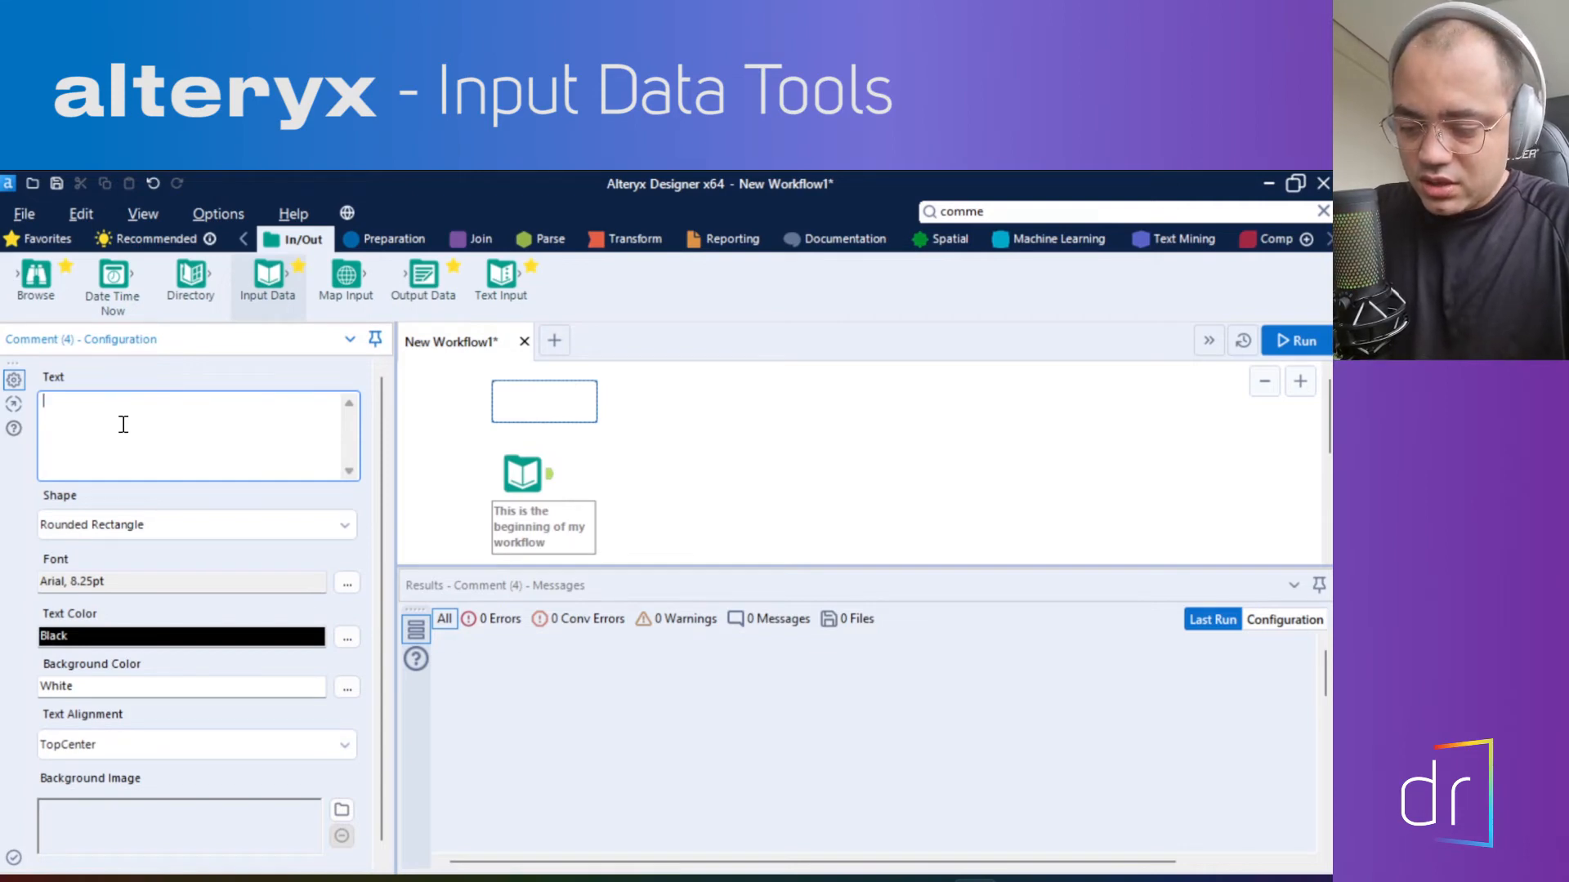
type("This is ")
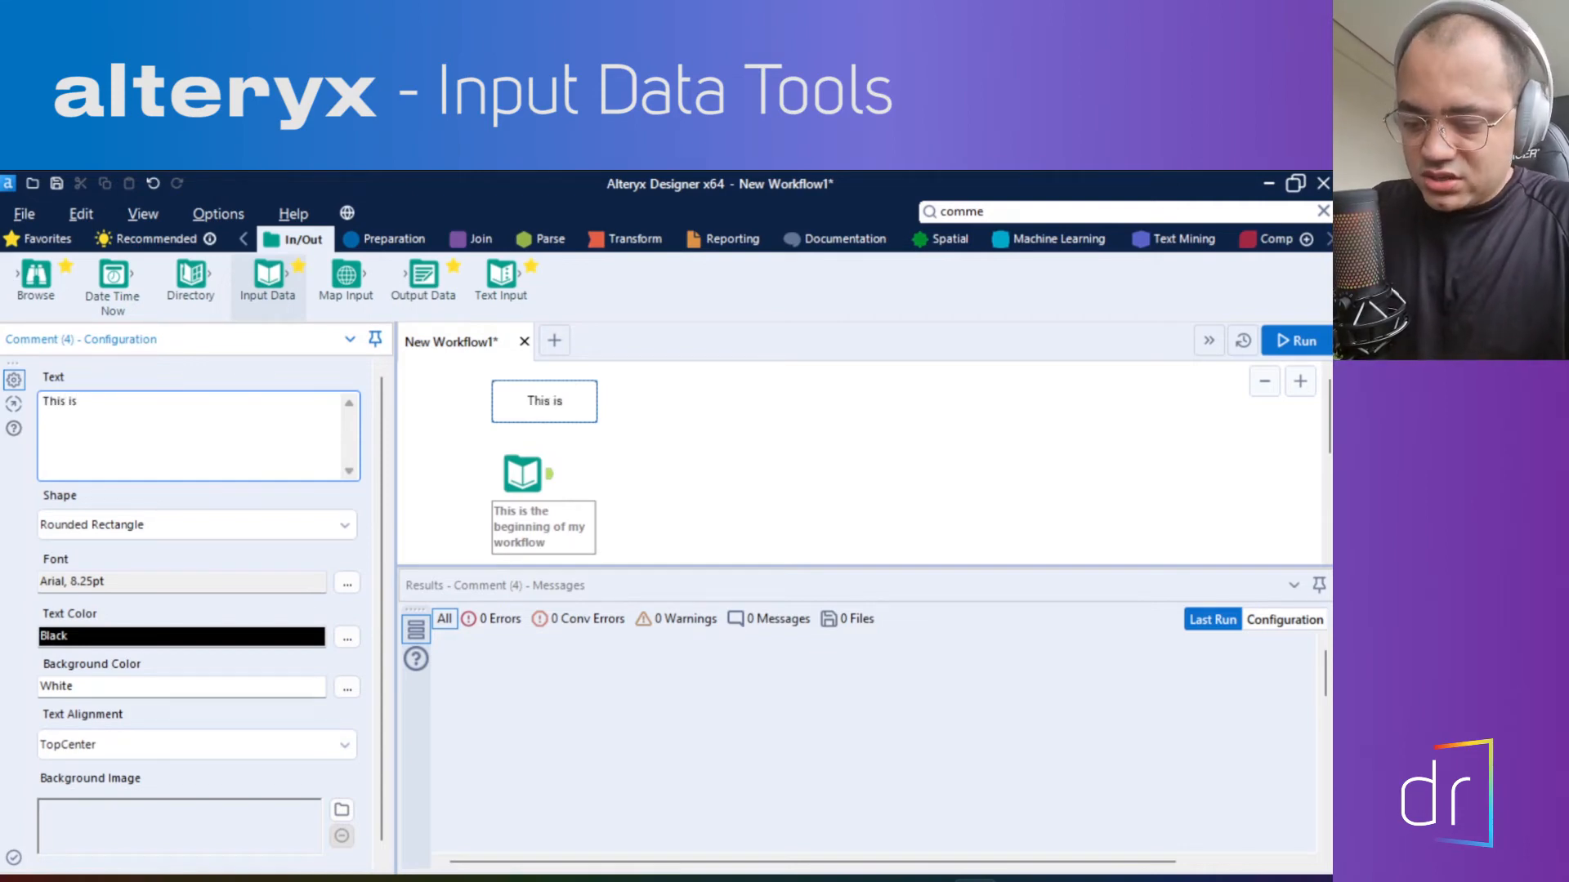
type("the beginnn")
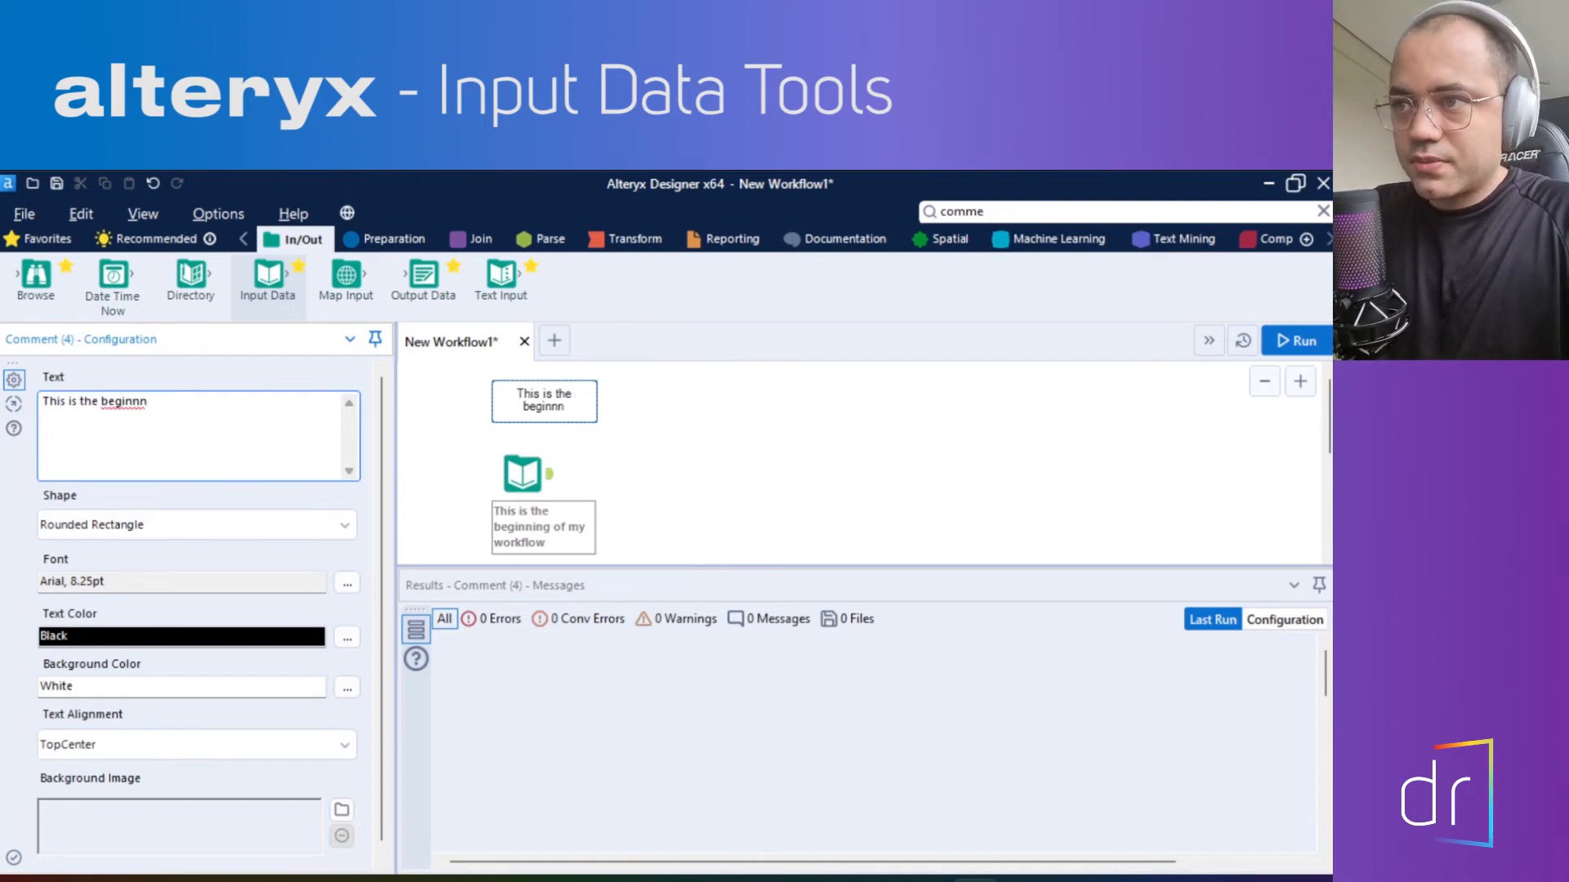
key("BackSpace")
type("ing of")
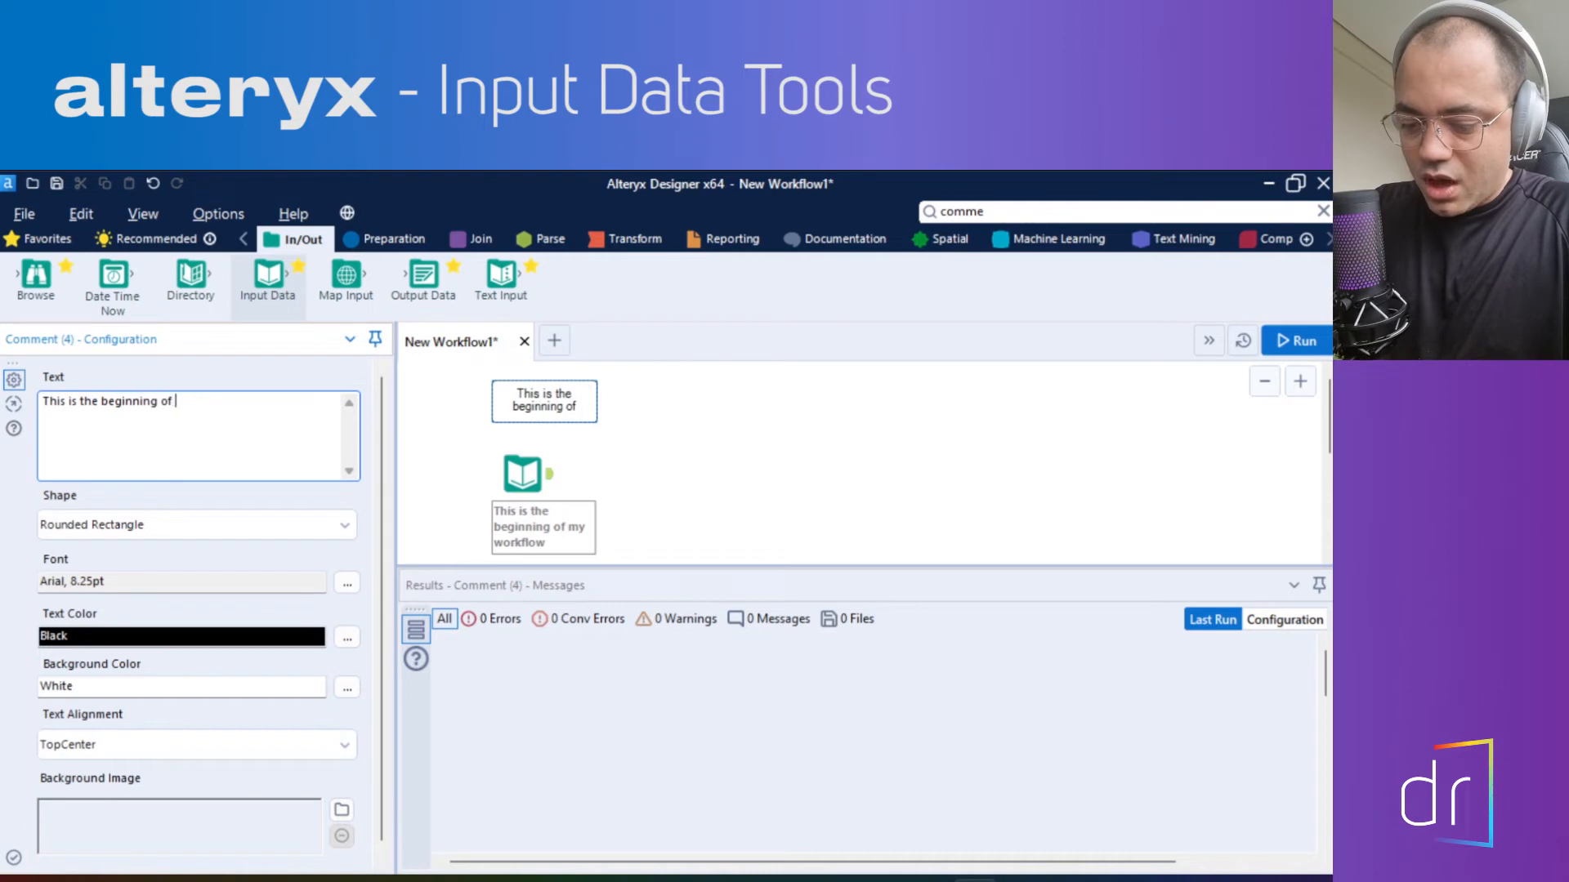
type(" my worflow")
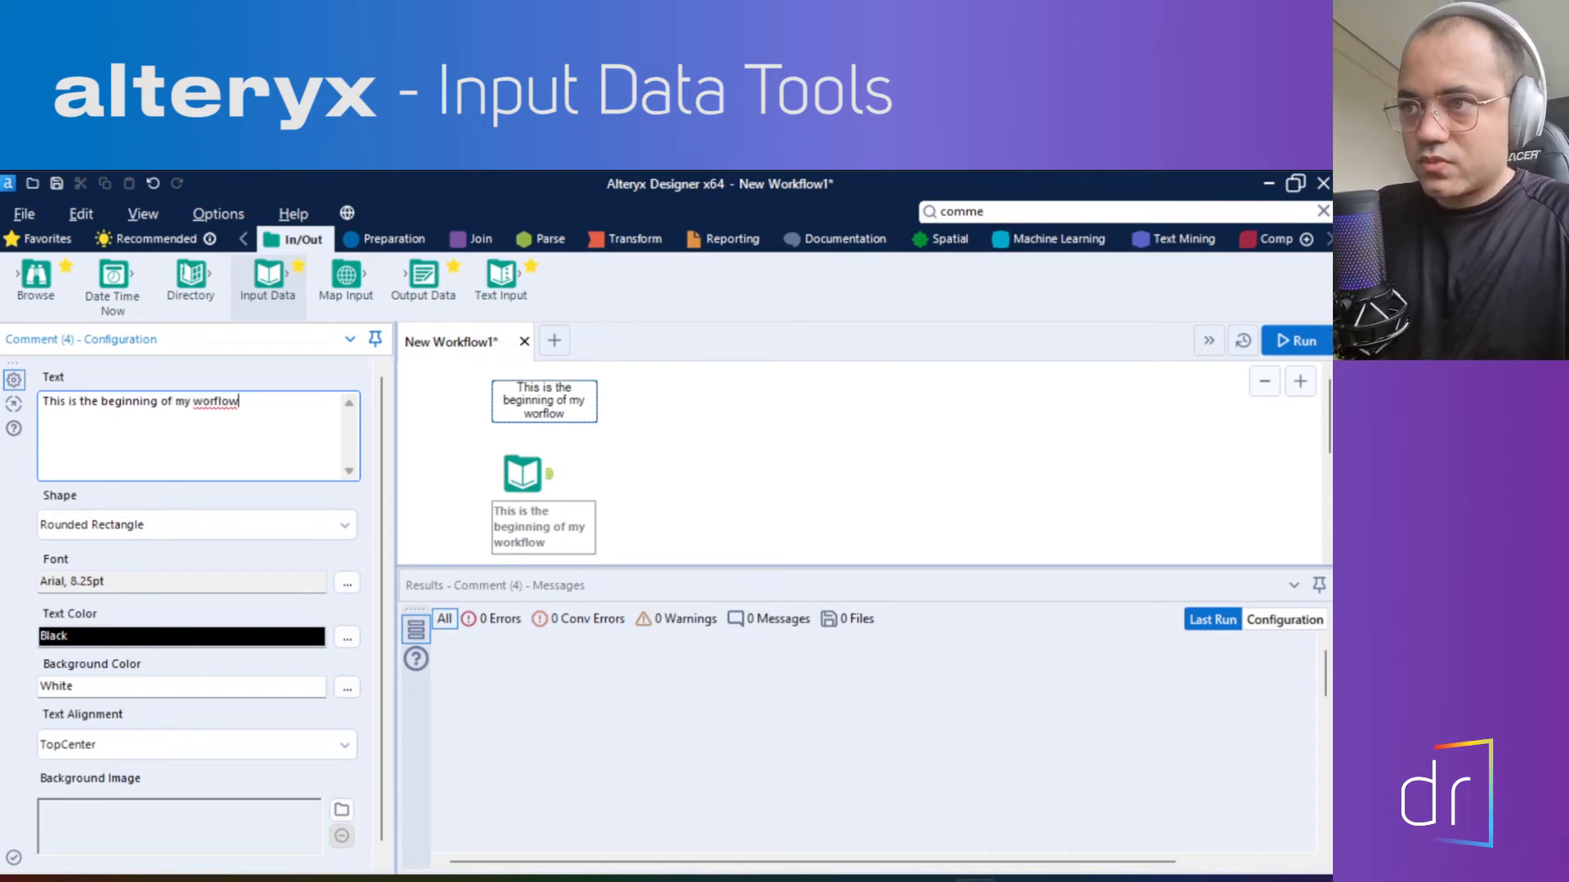
left_click(613, 477)
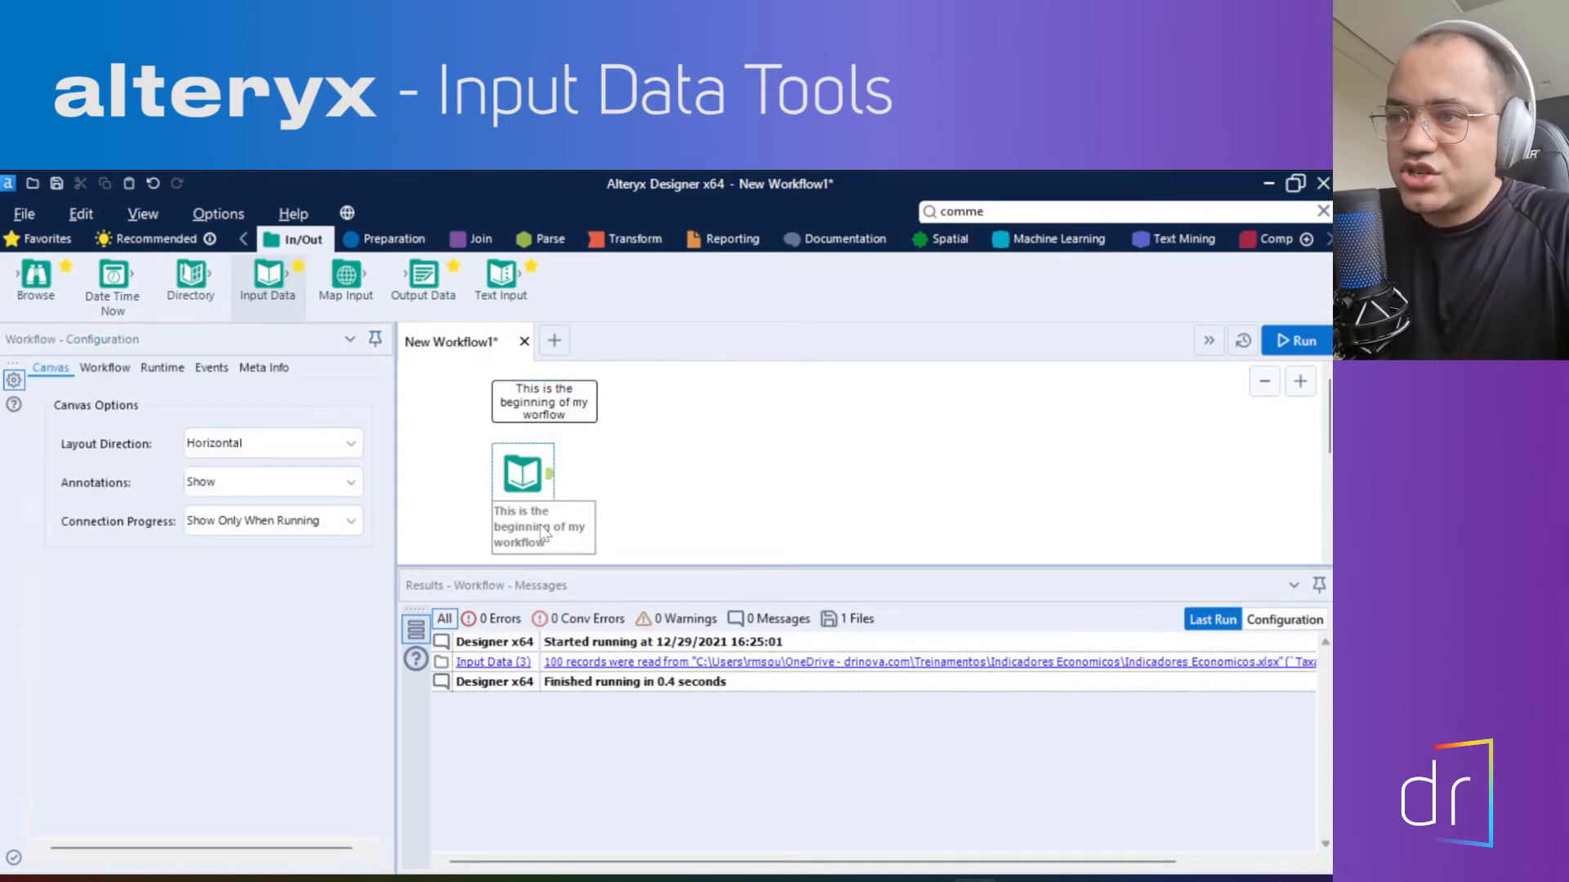
Check the configurations of the Input Data tool and the comment box by selecting each in turn
left_click(531, 478)
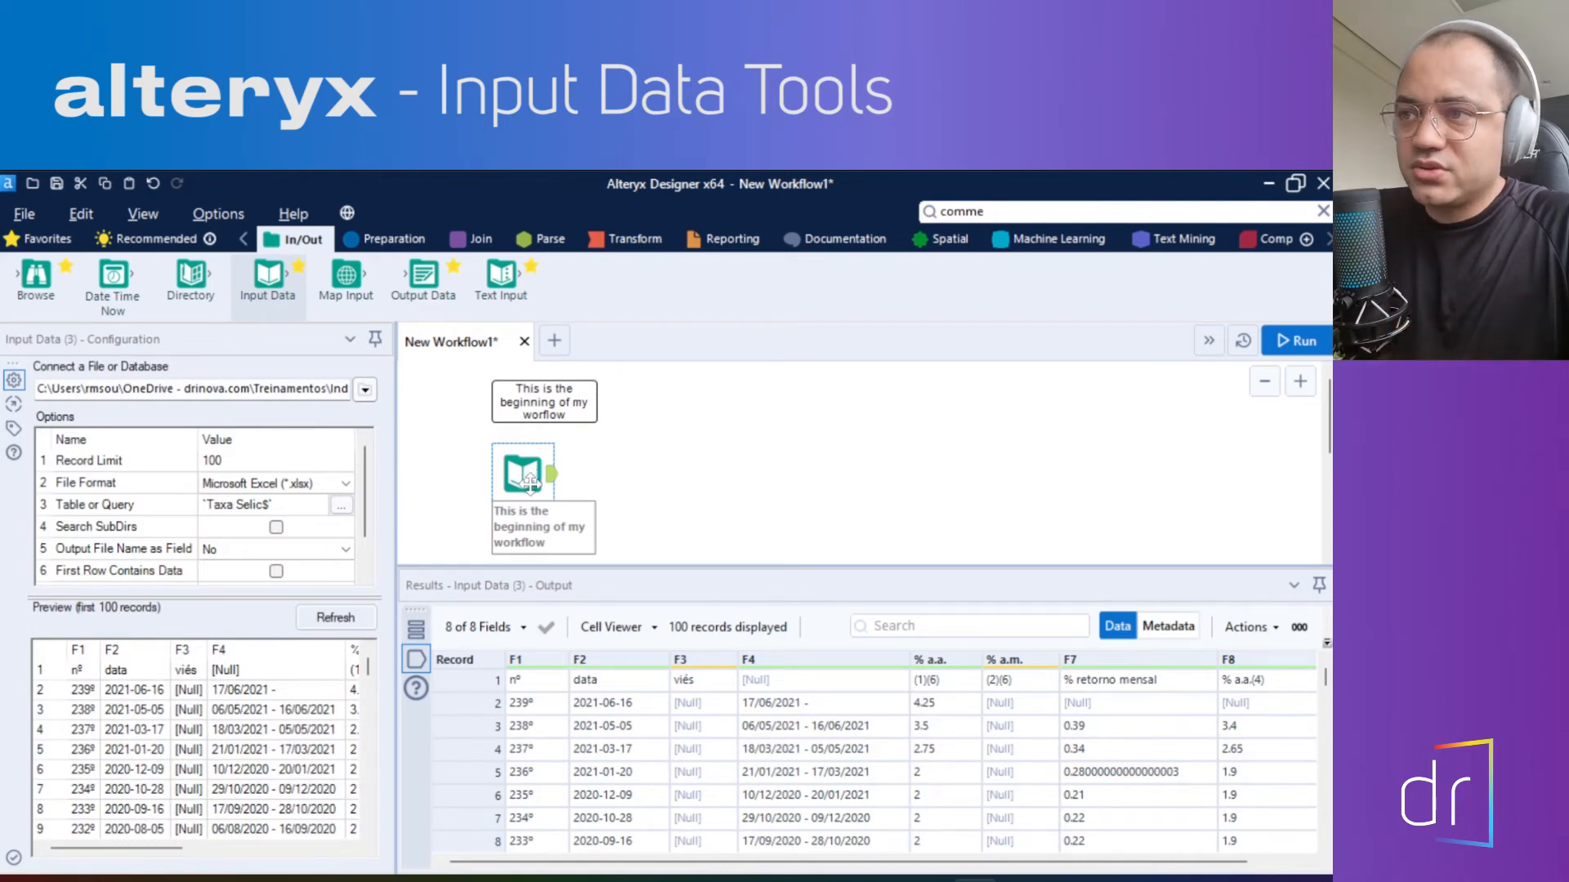
left_click(544, 407)
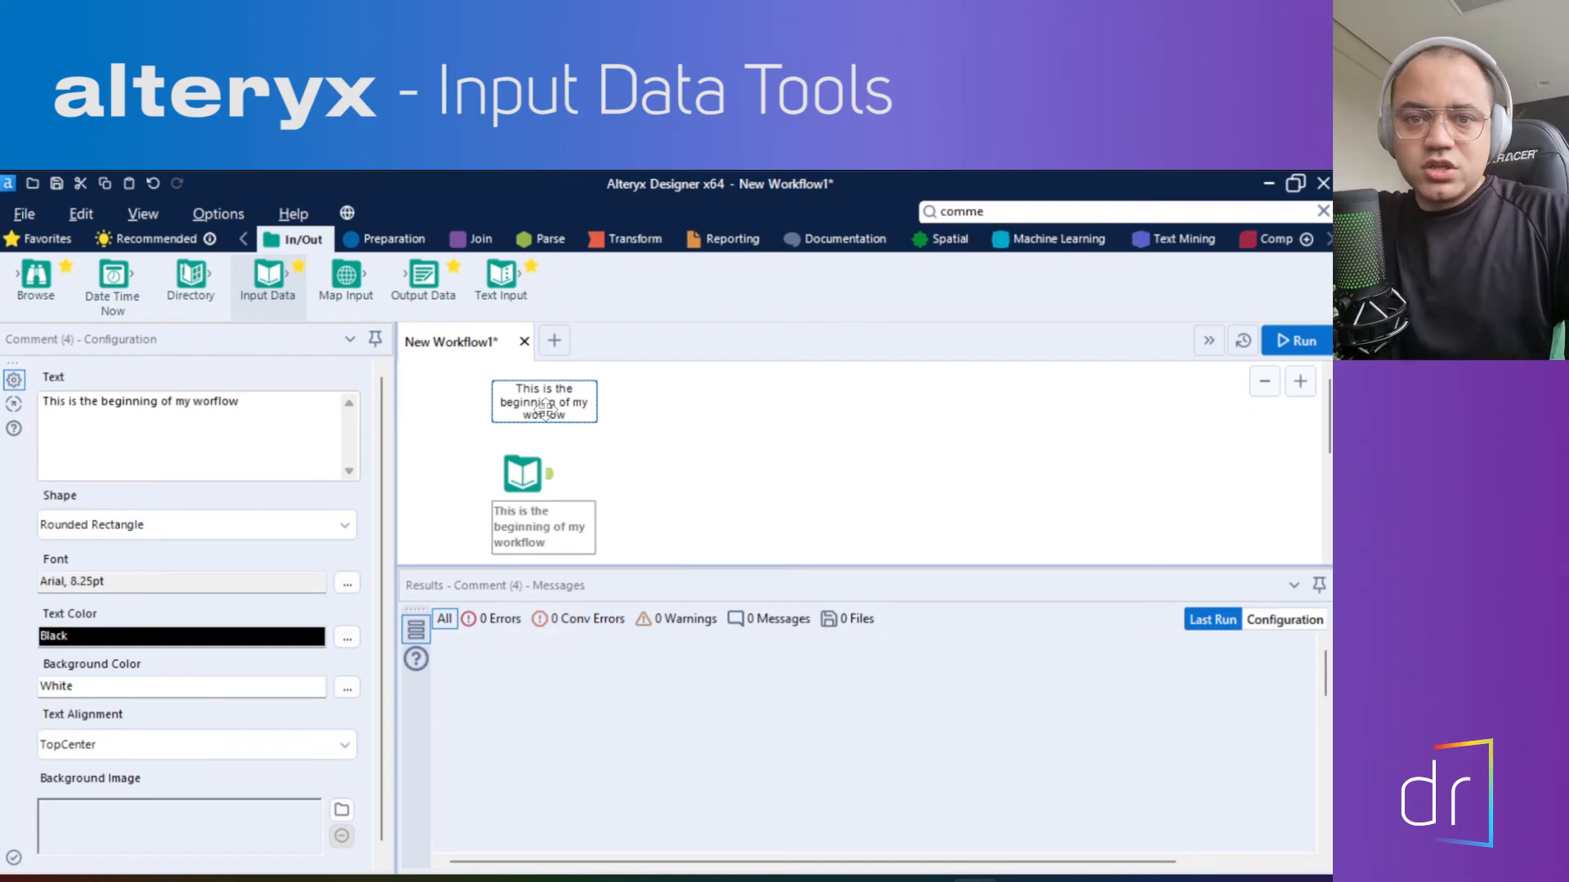
left_click(527, 478)
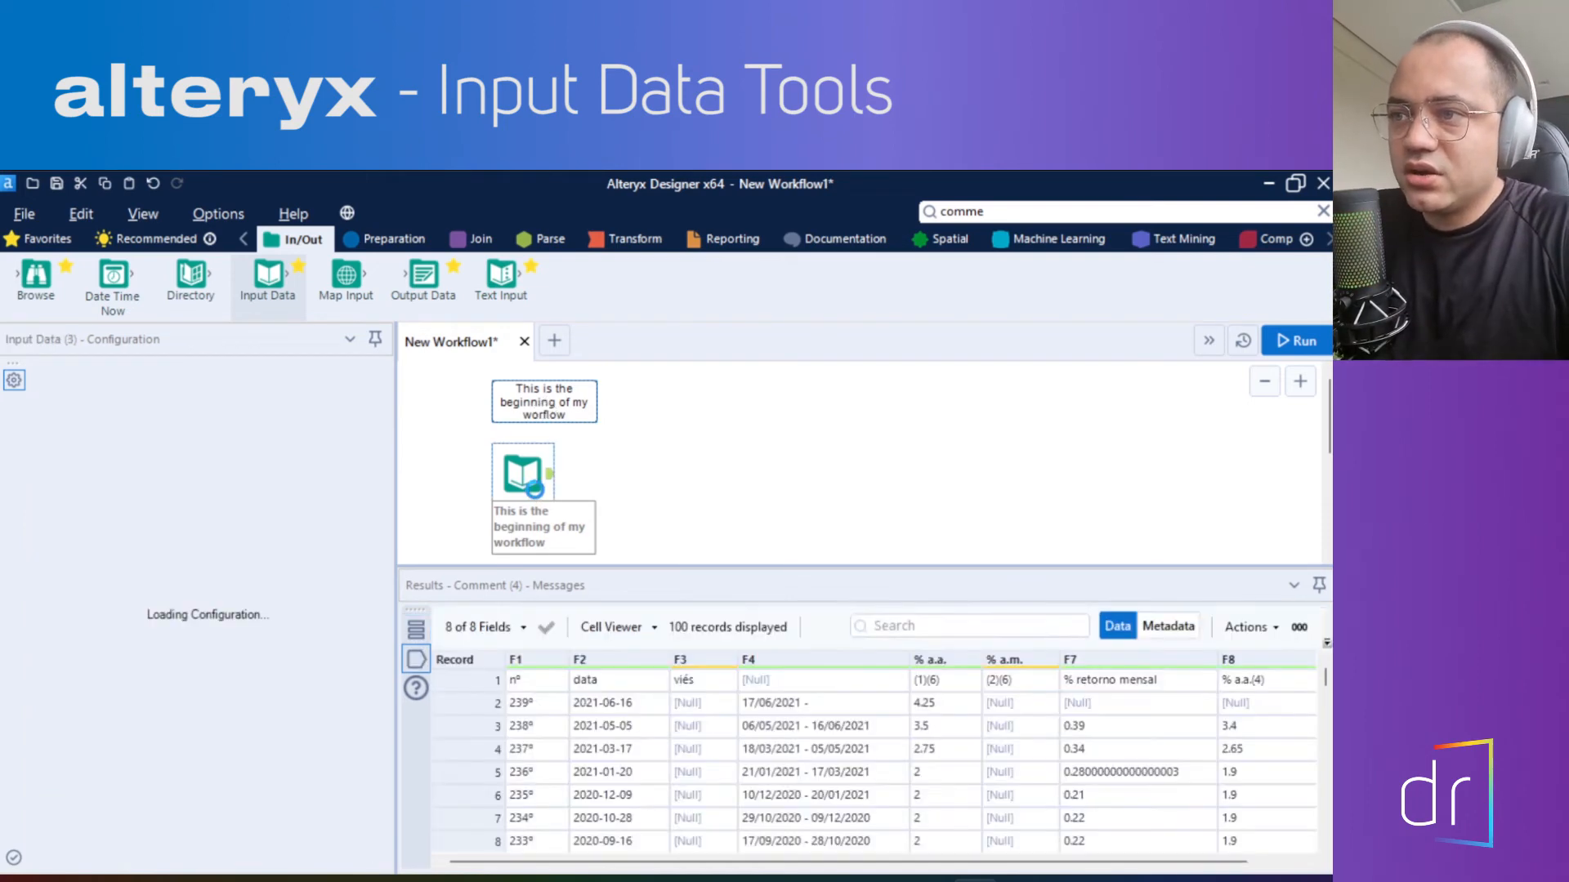
Replace the Input Data tool's annotation with "Input Data from Taxa Selic" and move the tool slightly down on the canvas
left_click(14, 427)
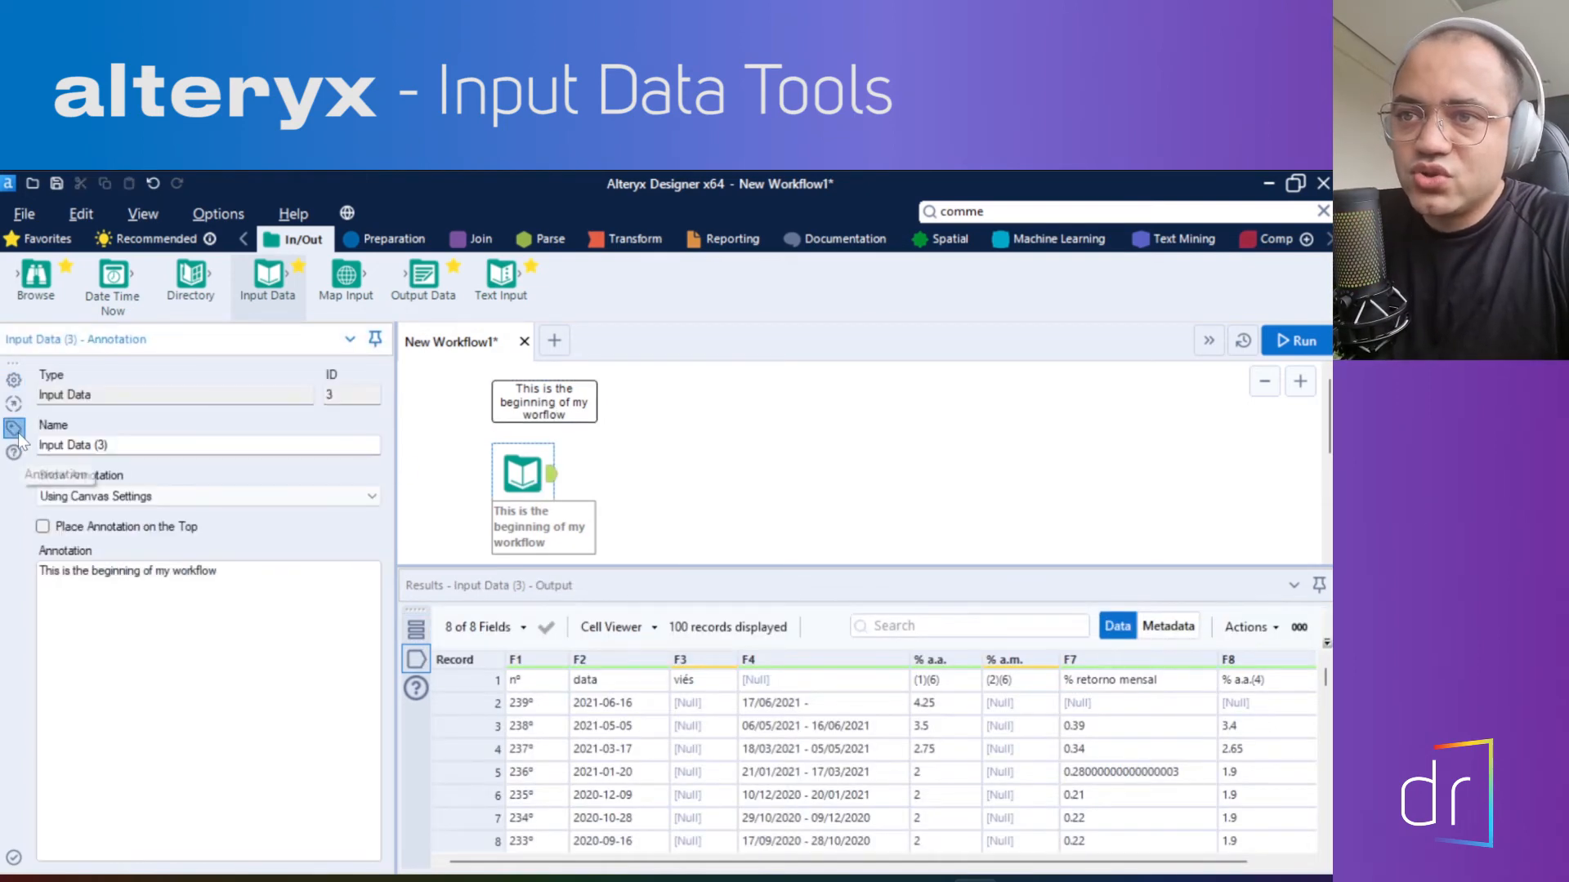
left_click(224, 585)
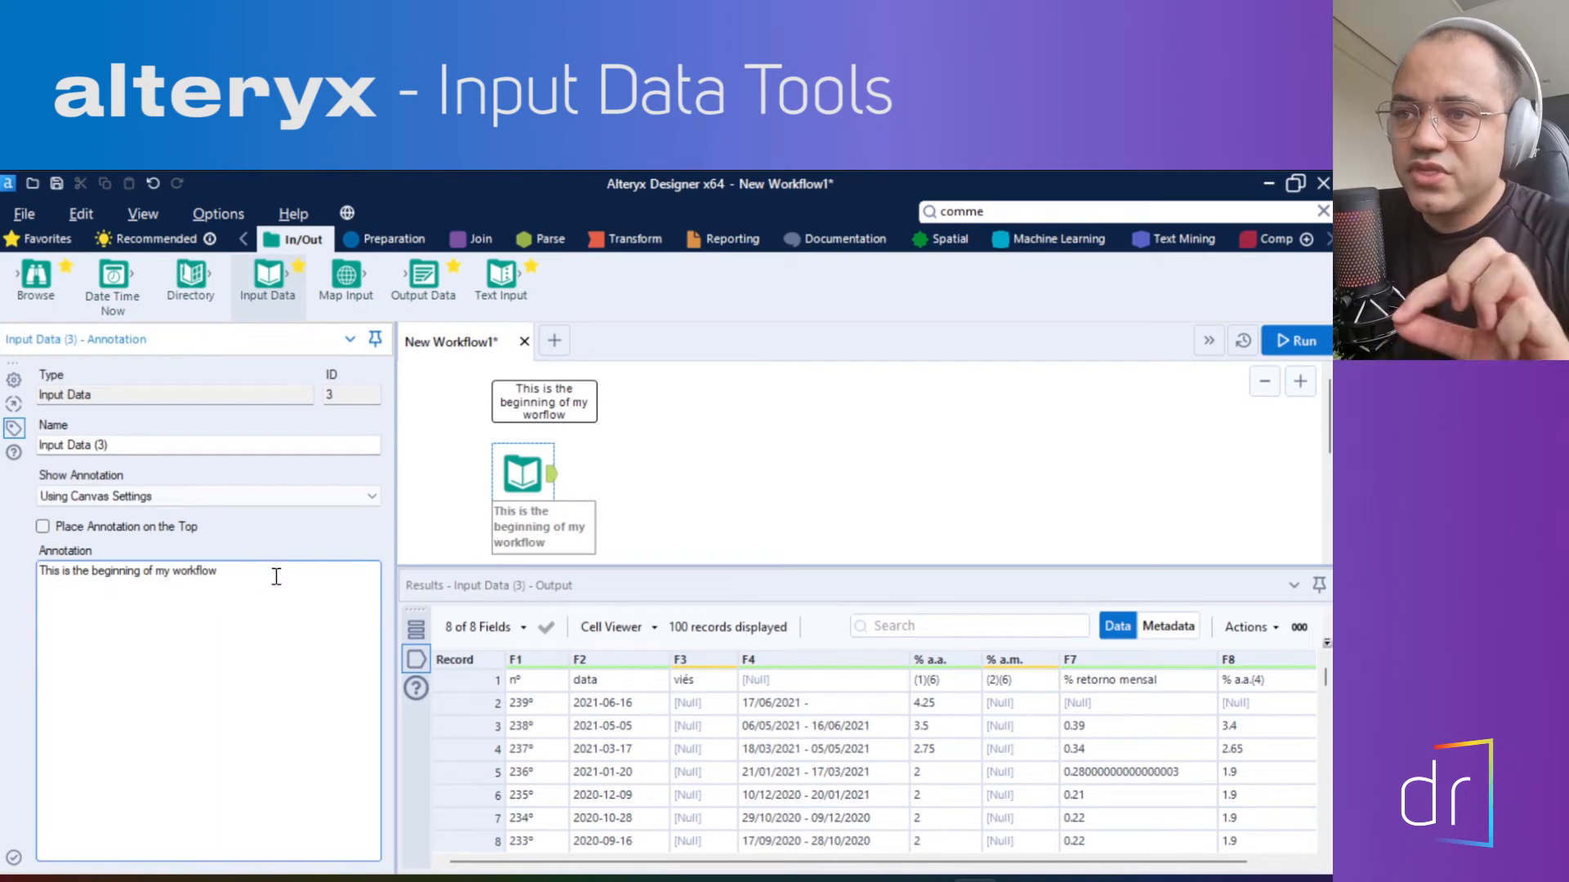
key("ctrl+a")
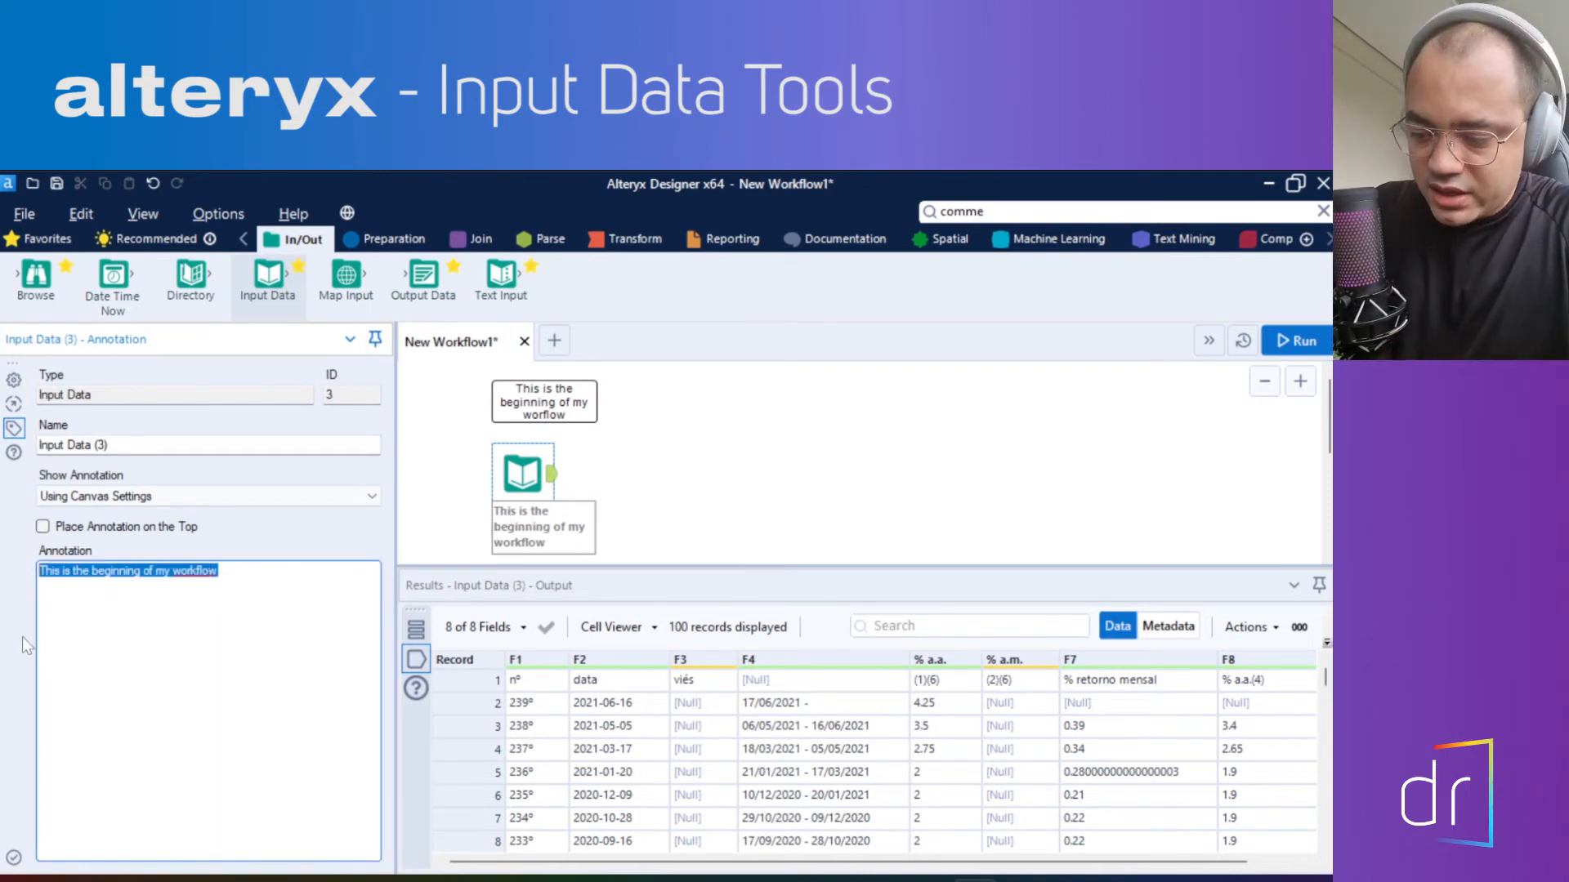
type("Input Data")
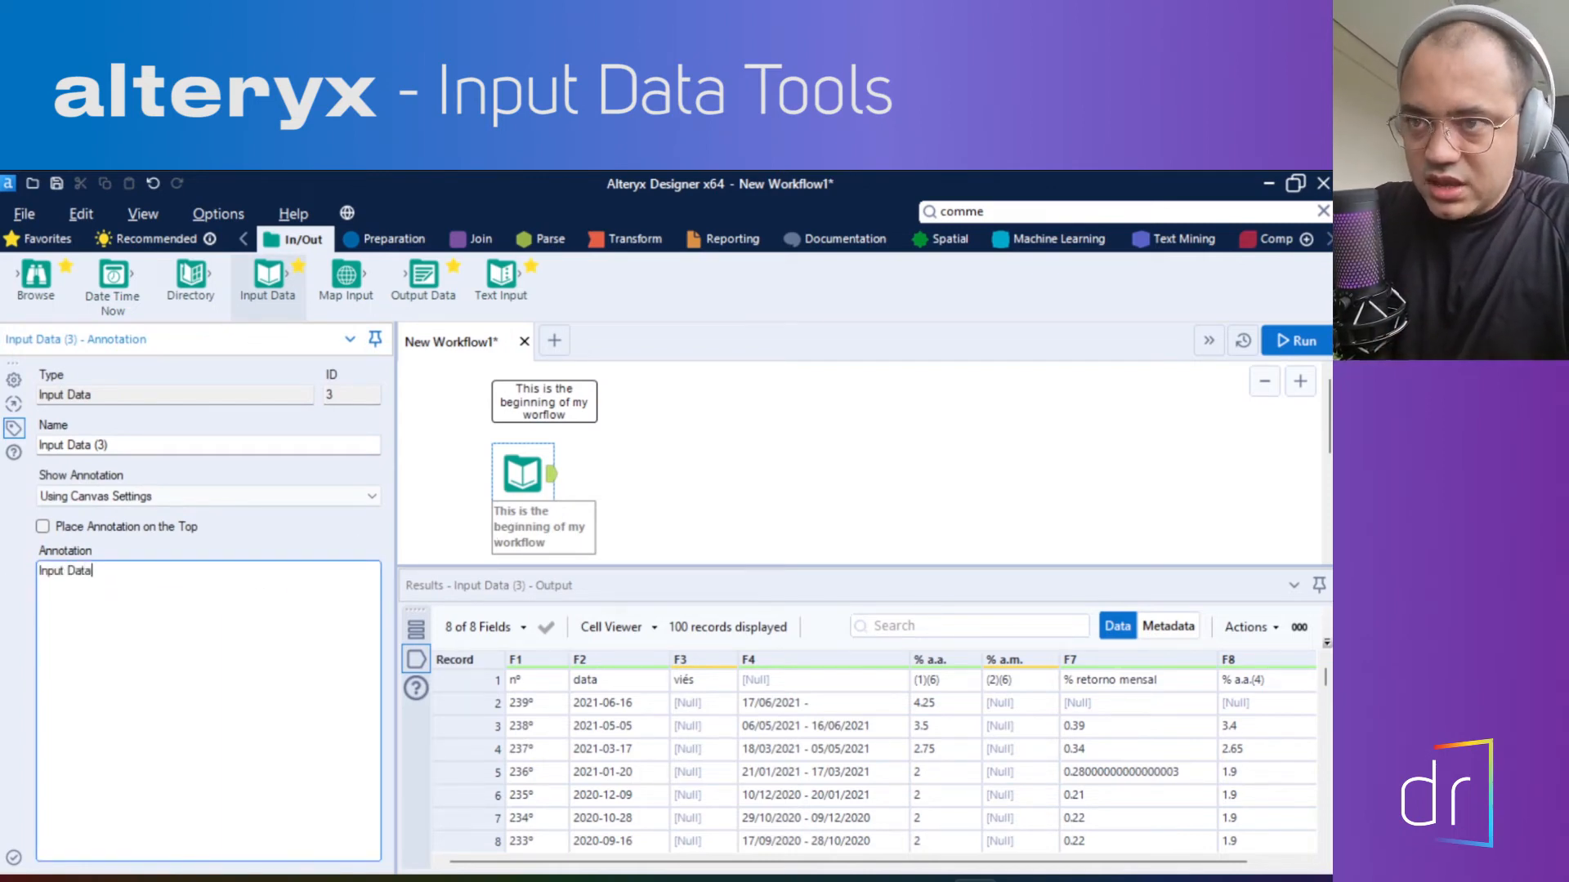
type(" from")
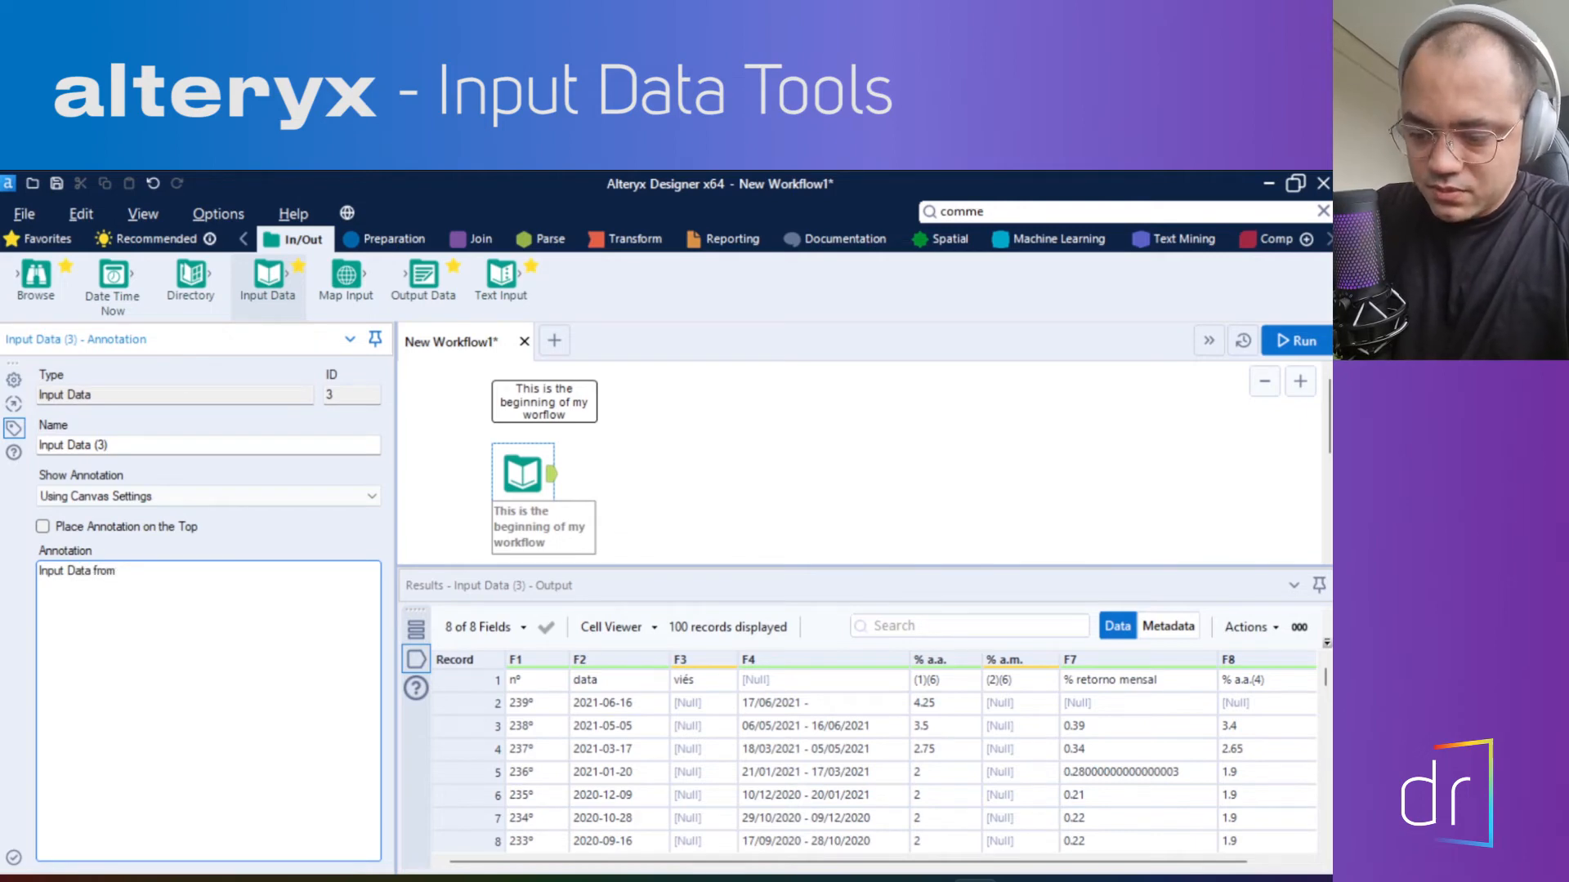
key("BackSpace")
key("BackSpace")
key("BackSpace")
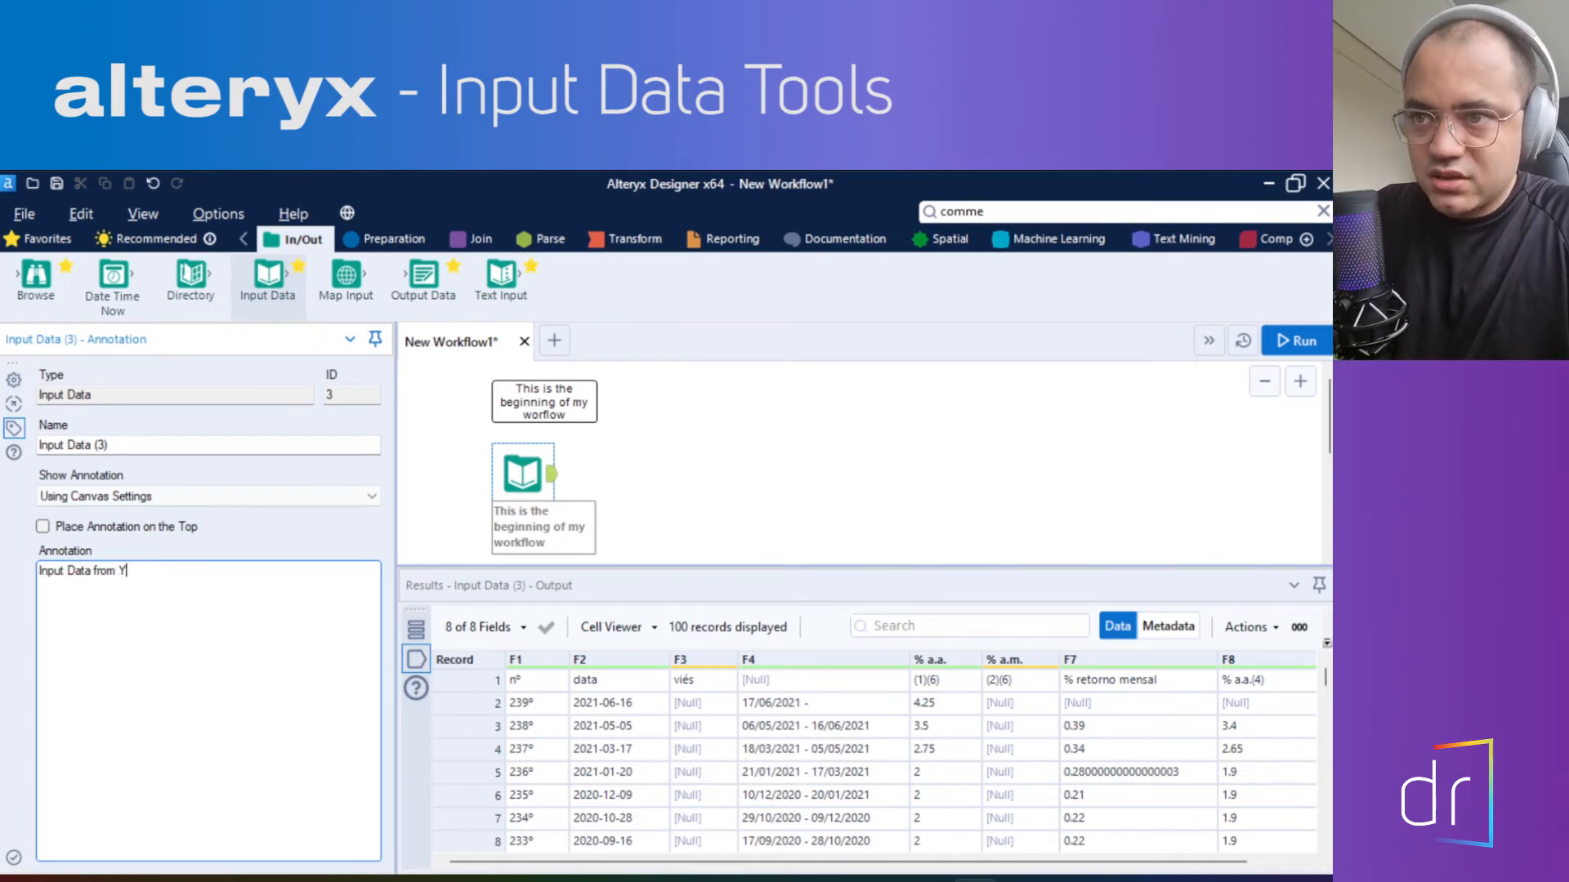
type("a S")
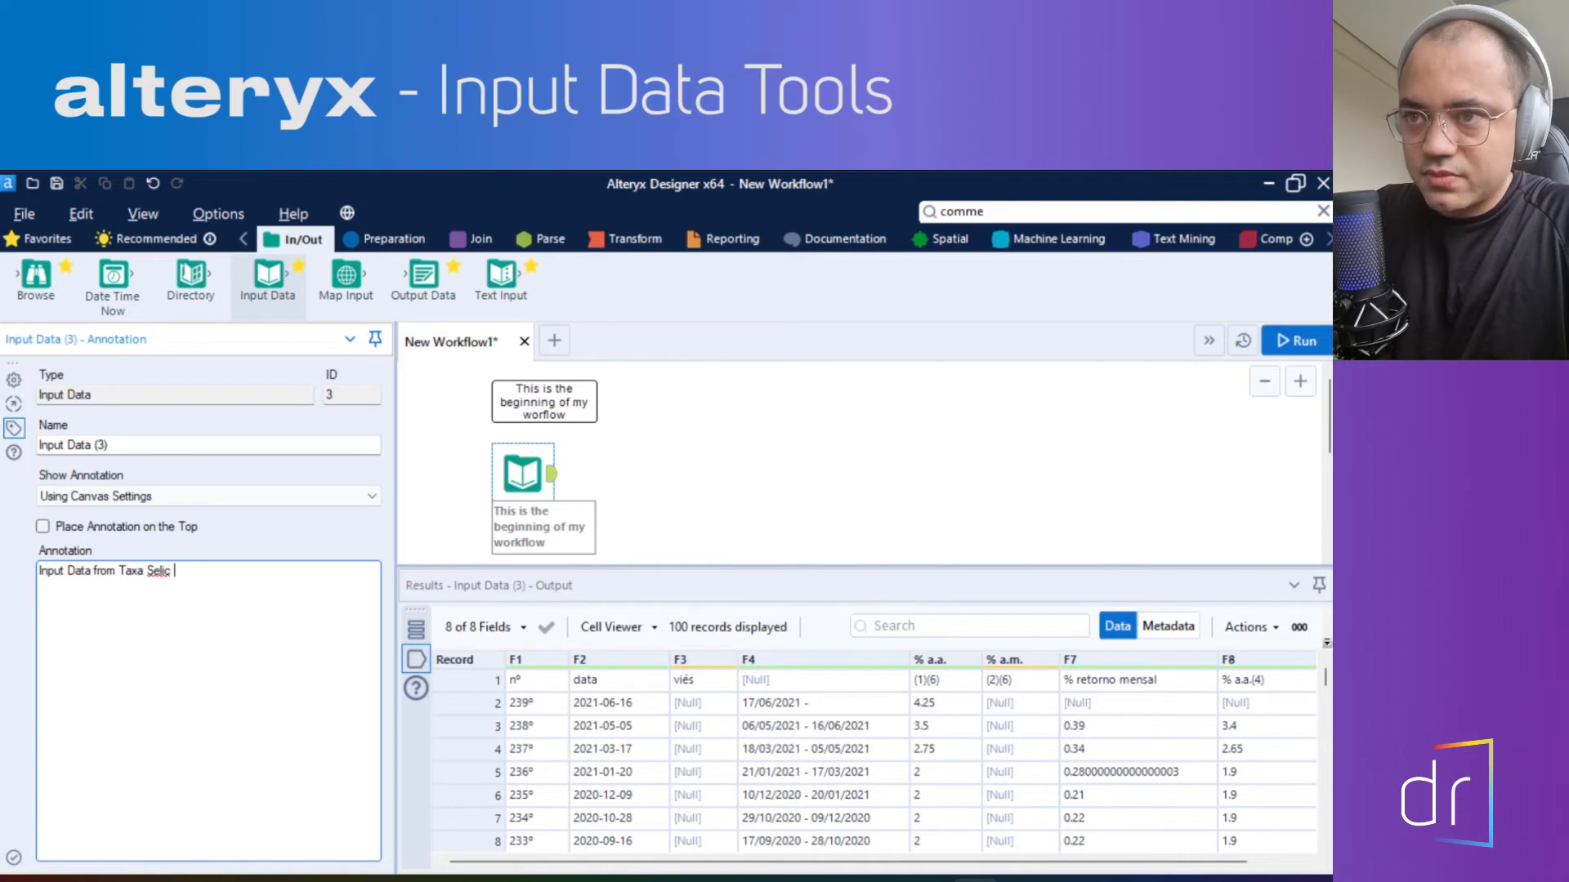
type("elic")
left_click(783, 474)
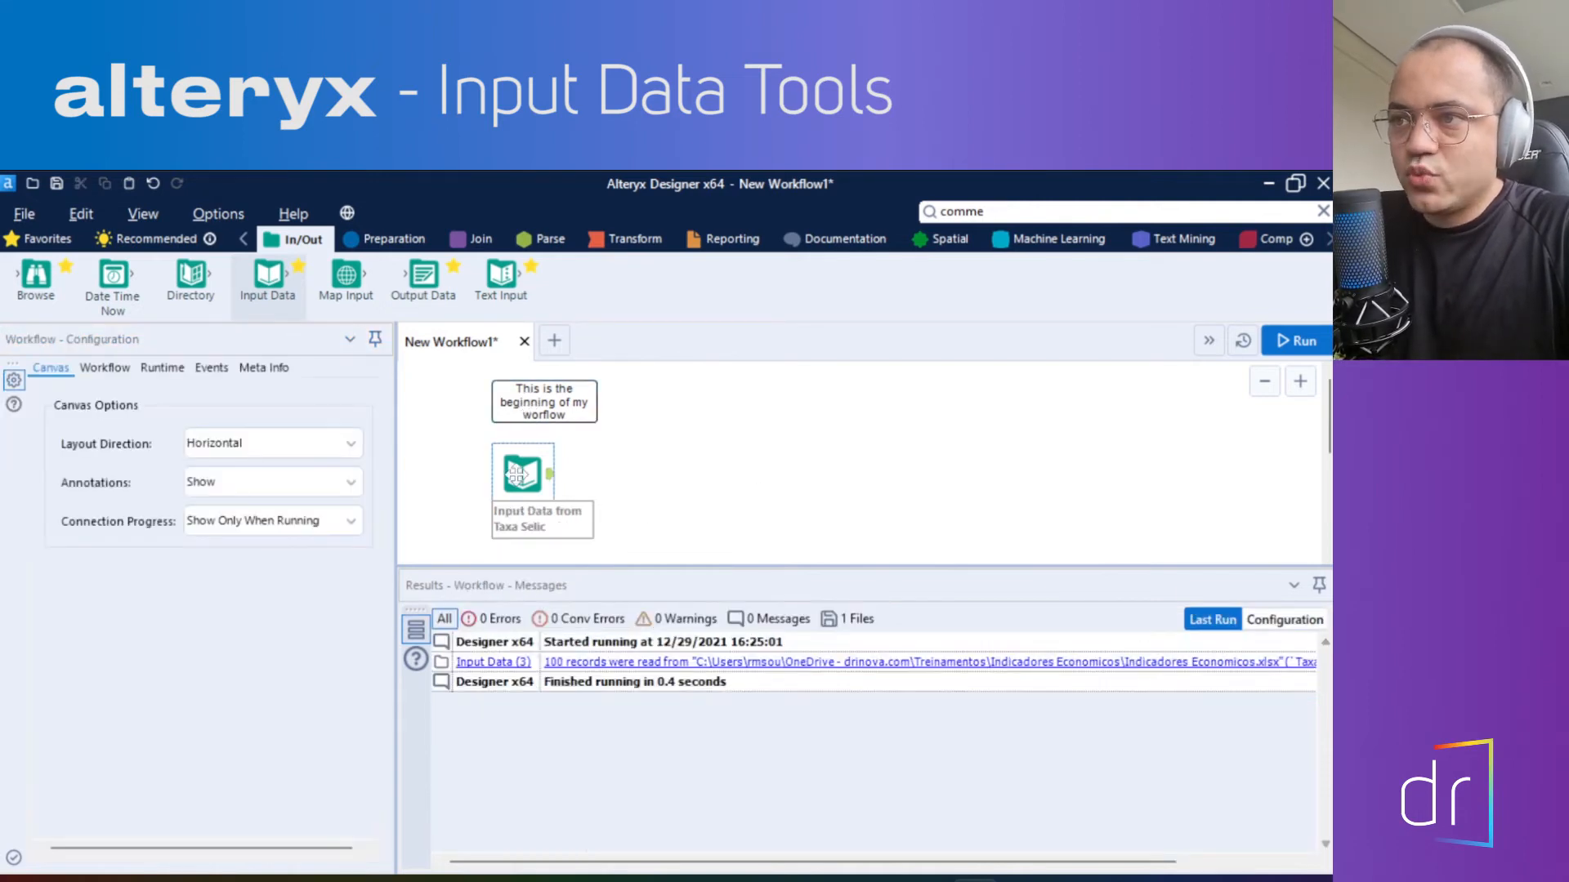
left_click_drag(522, 466, 522, 492)
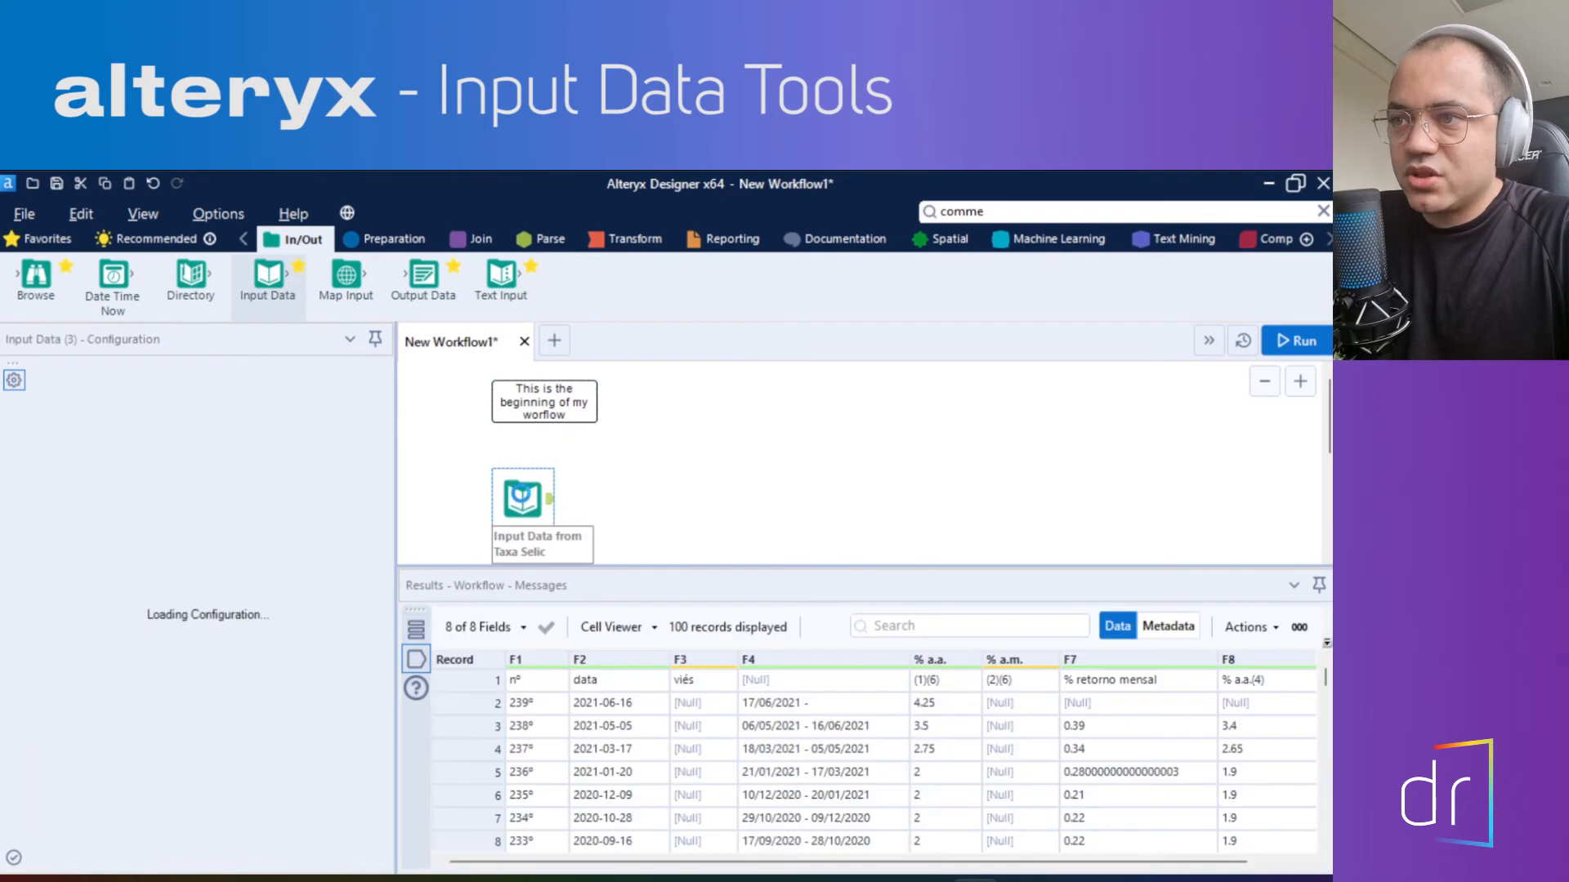
Change the shape of the comment above the Input Data tool to Rectangle and check it on the canvas
left_click(530, 424)
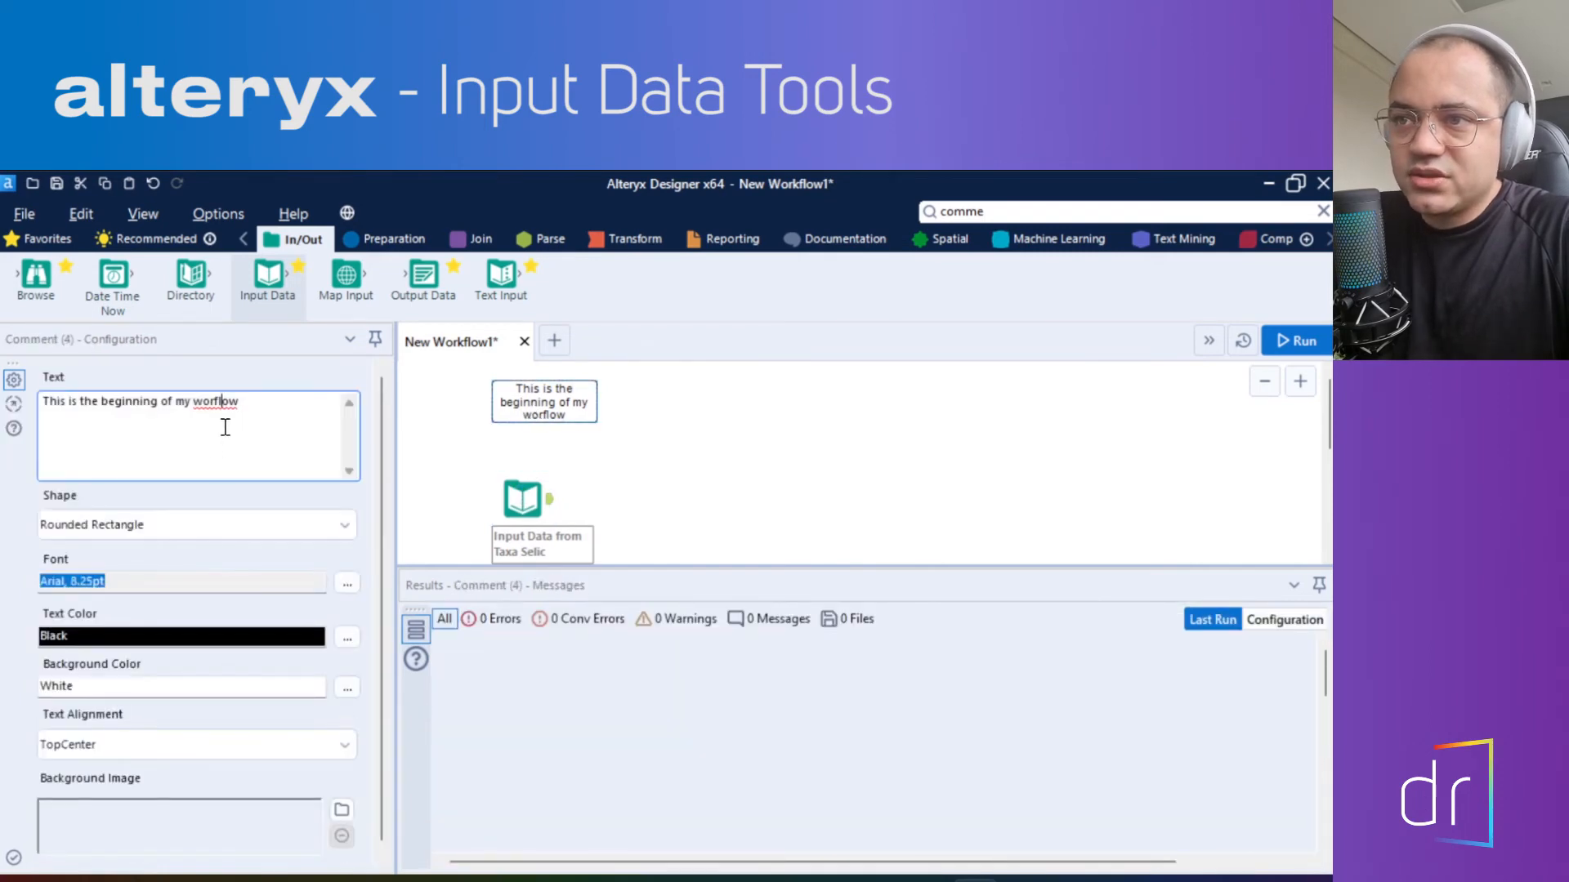
left_click(244, 404)
left_click_drag(245, 405, 107, 413)
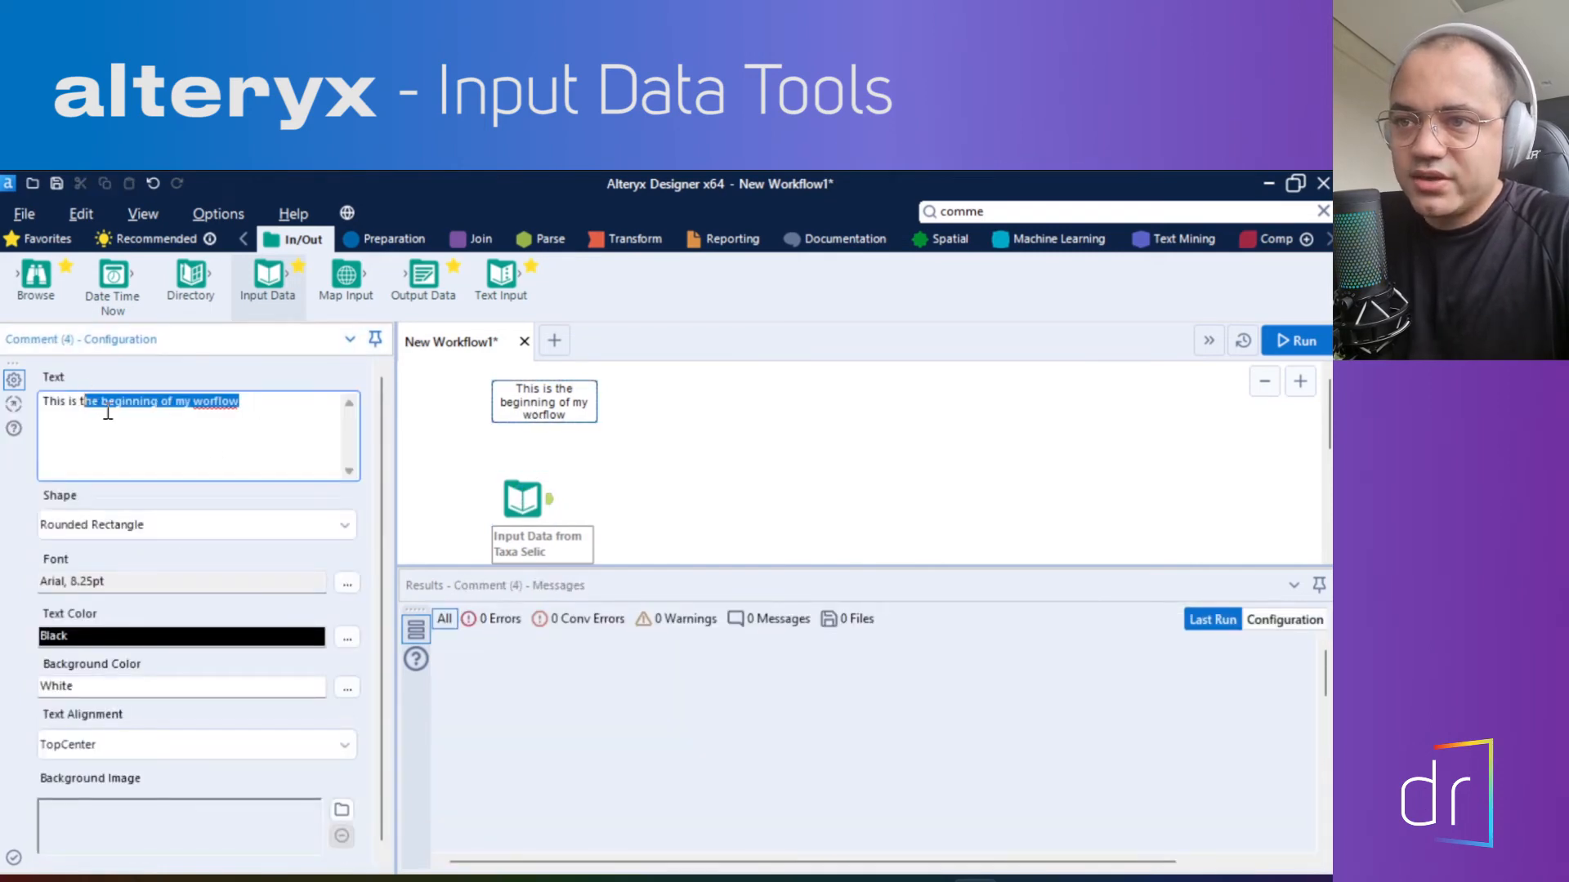
left_click(170, 535)
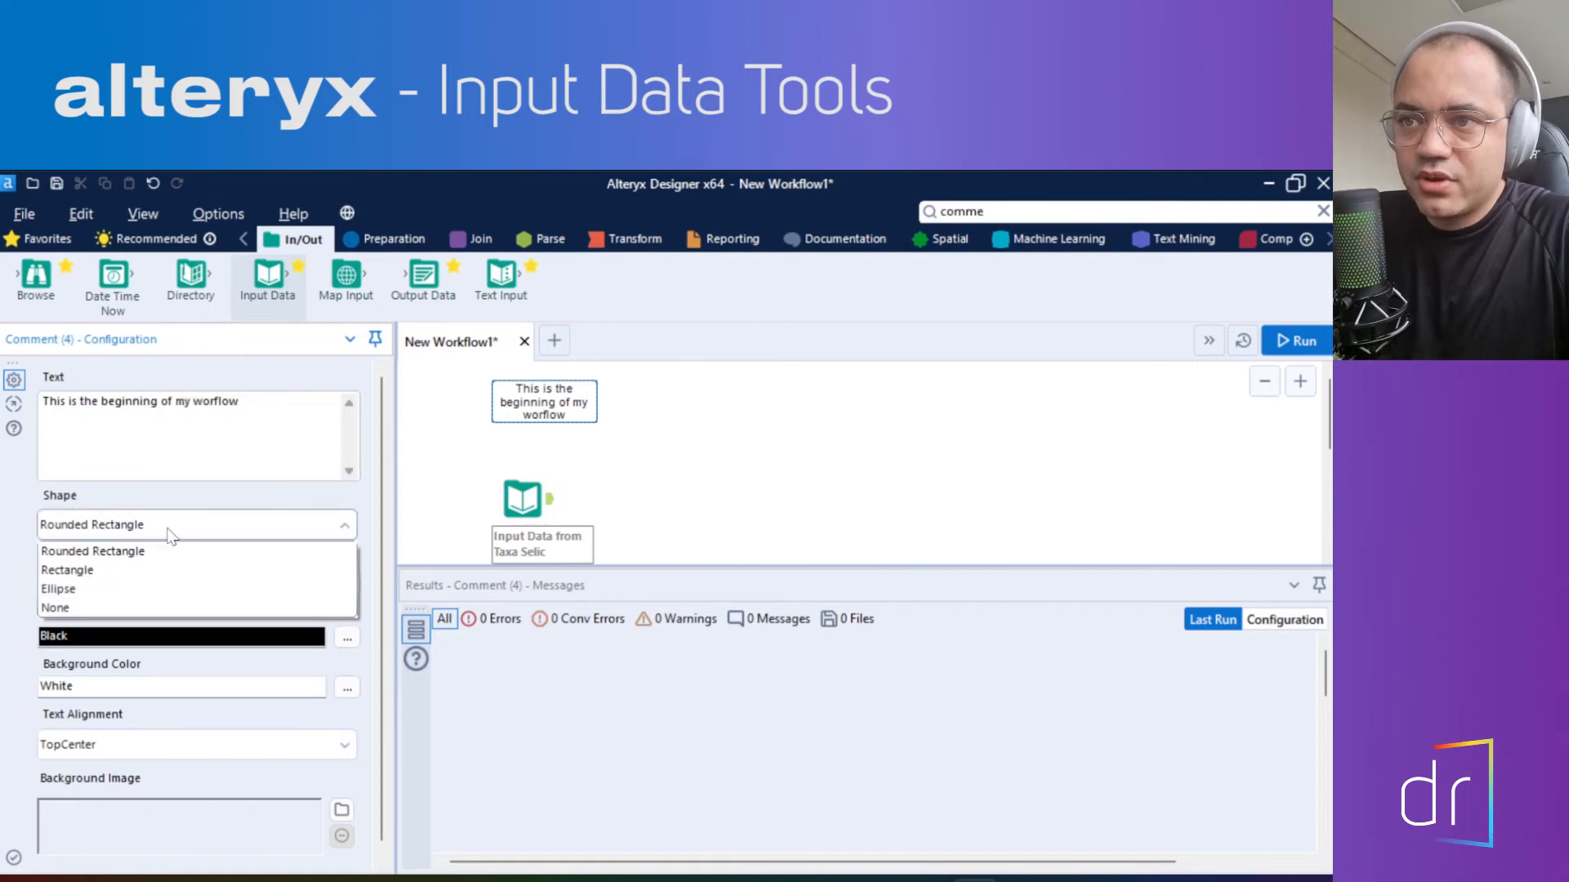
left_click(126, 571)
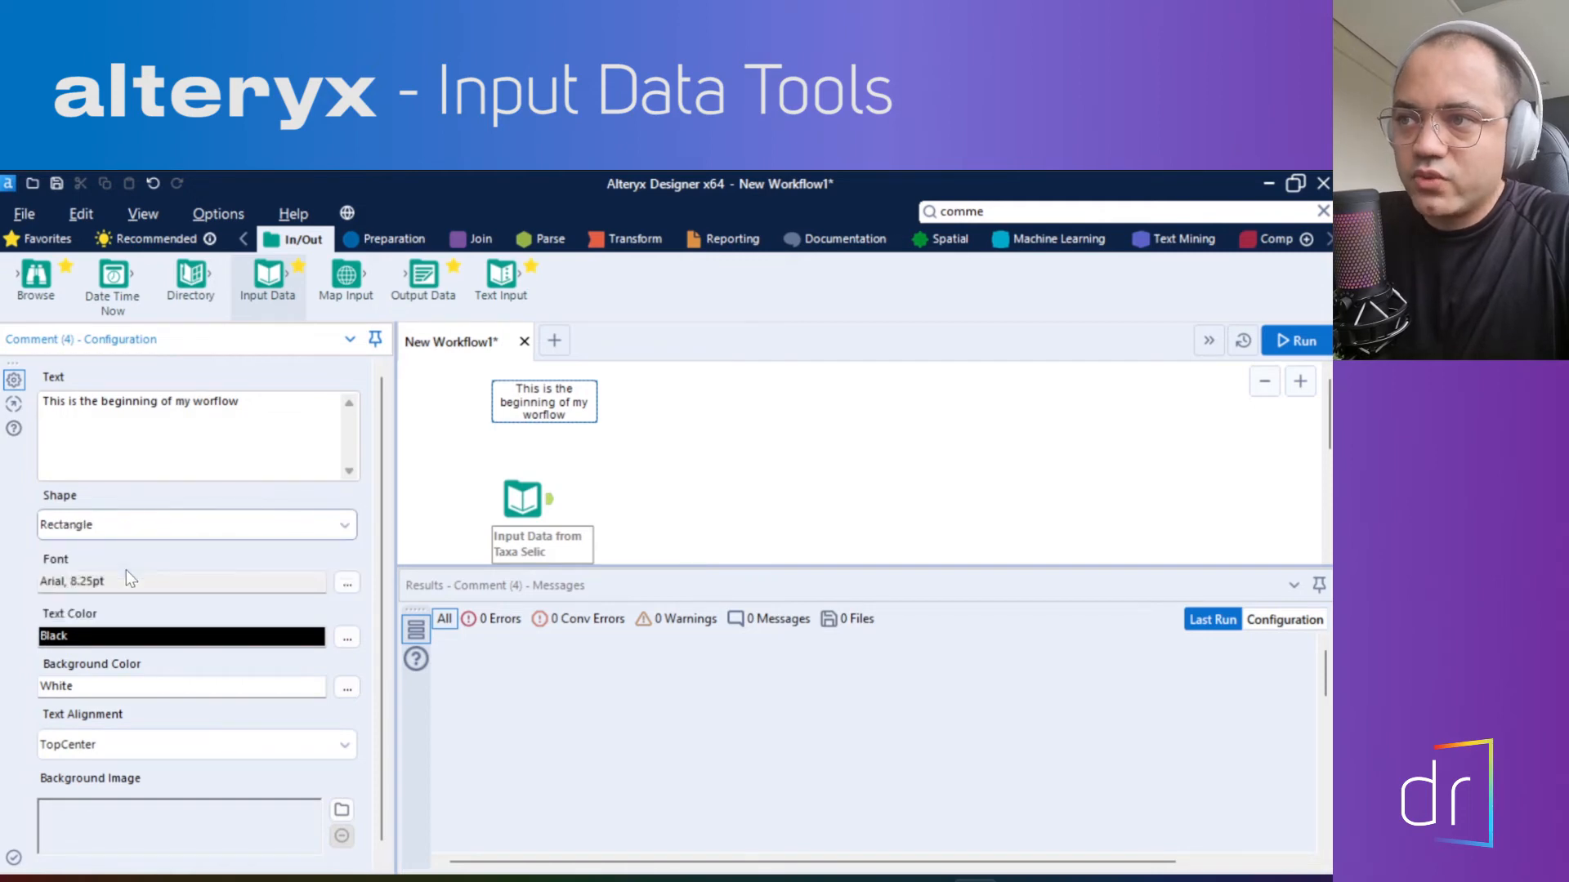
left_click(704, 447)
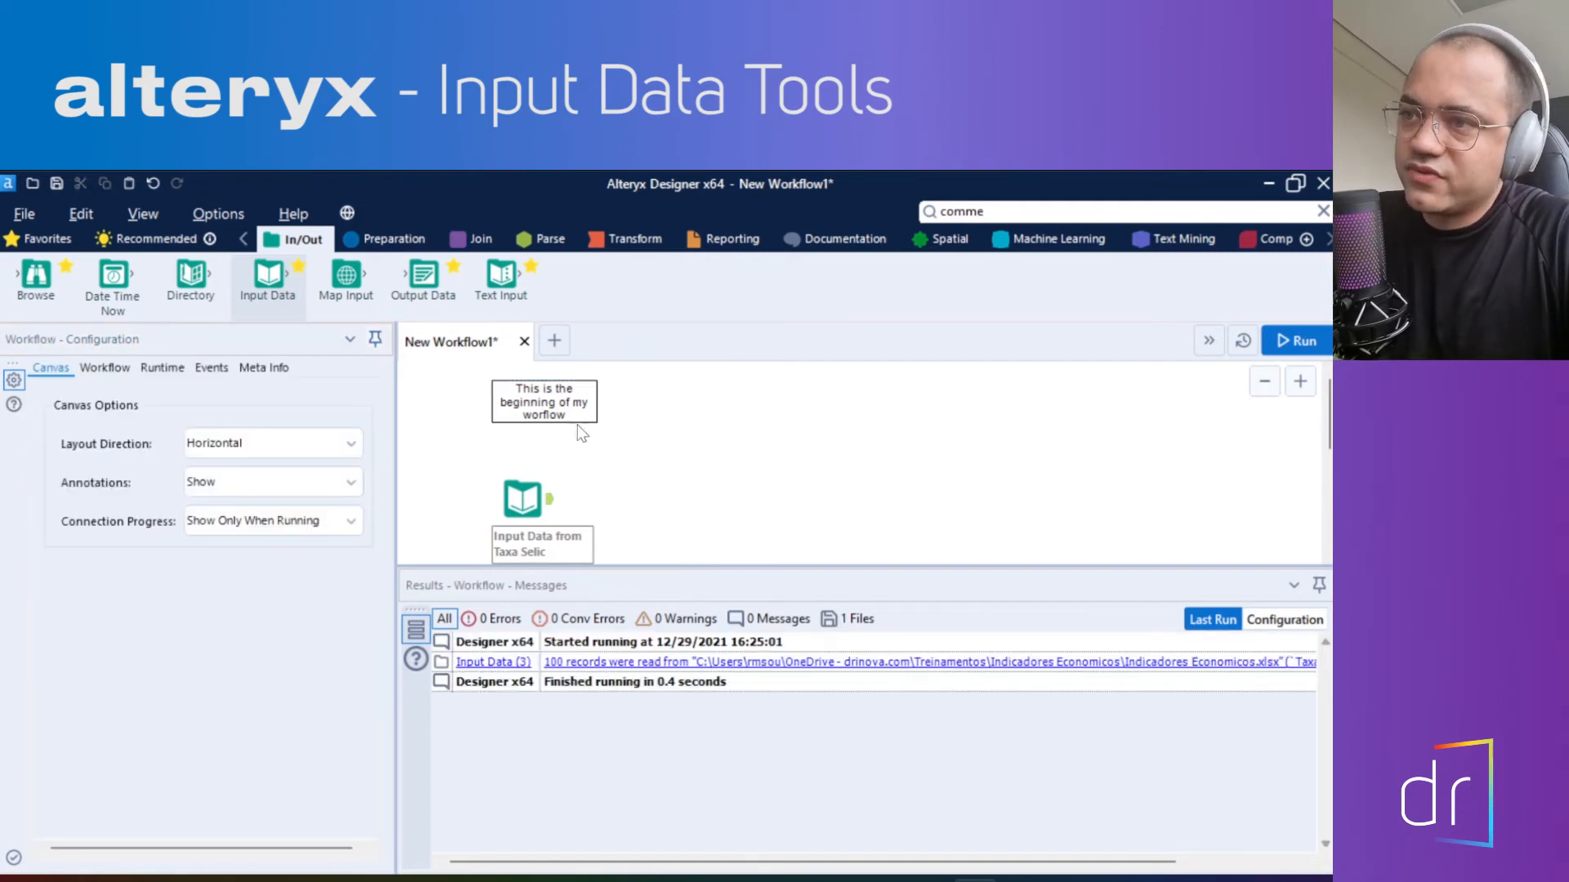
Set the comment's shape back to Rounded Rectangle
left_click(549, 409)
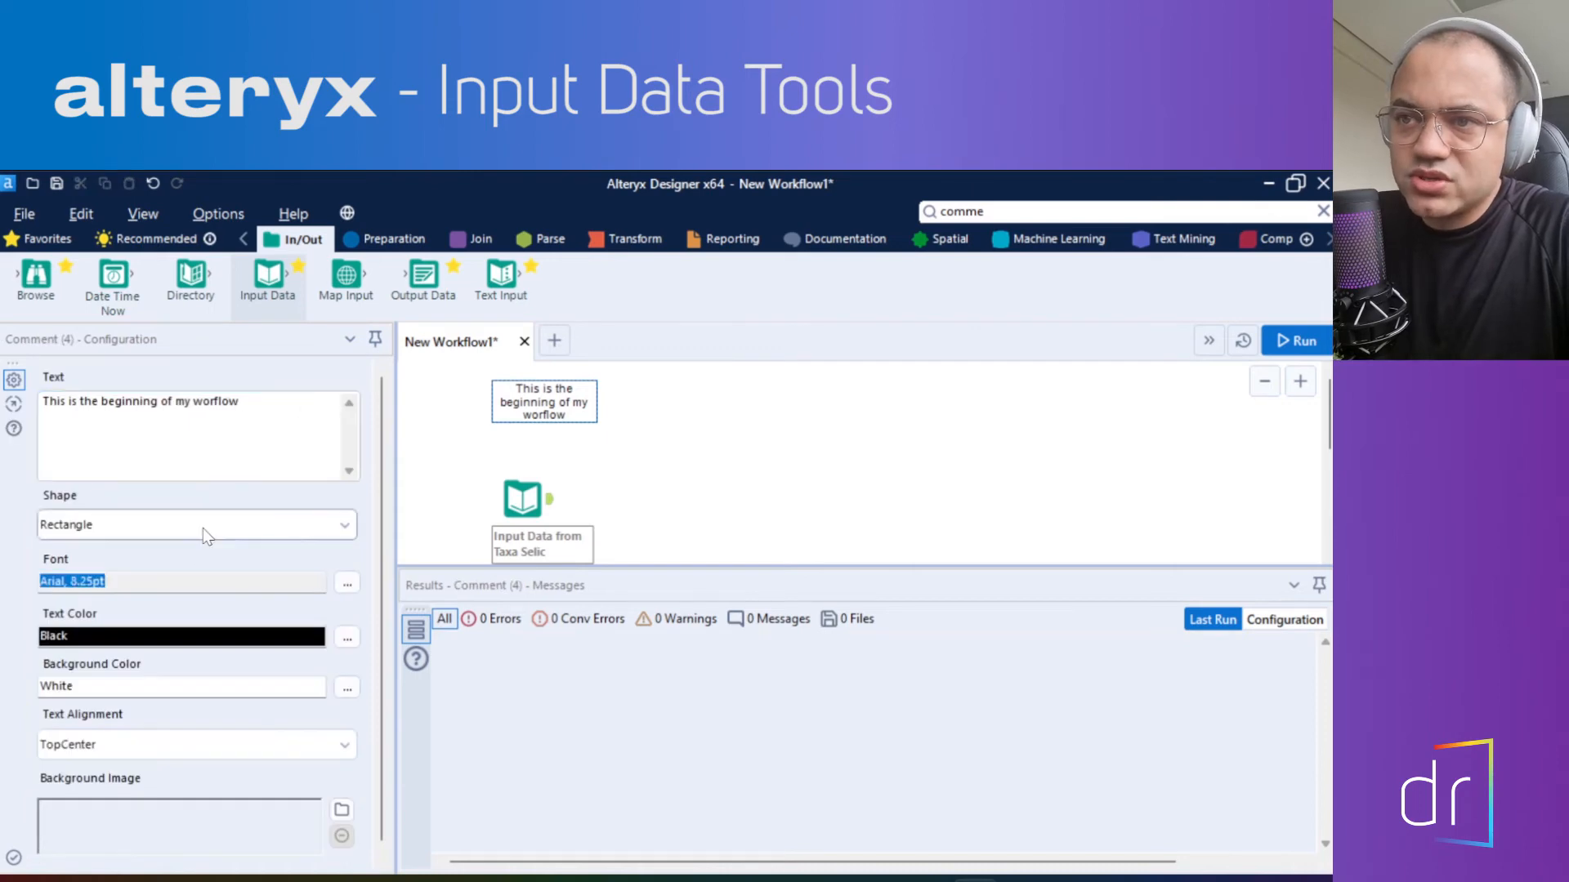
left_click(203, 529)
left_click(151, 564)
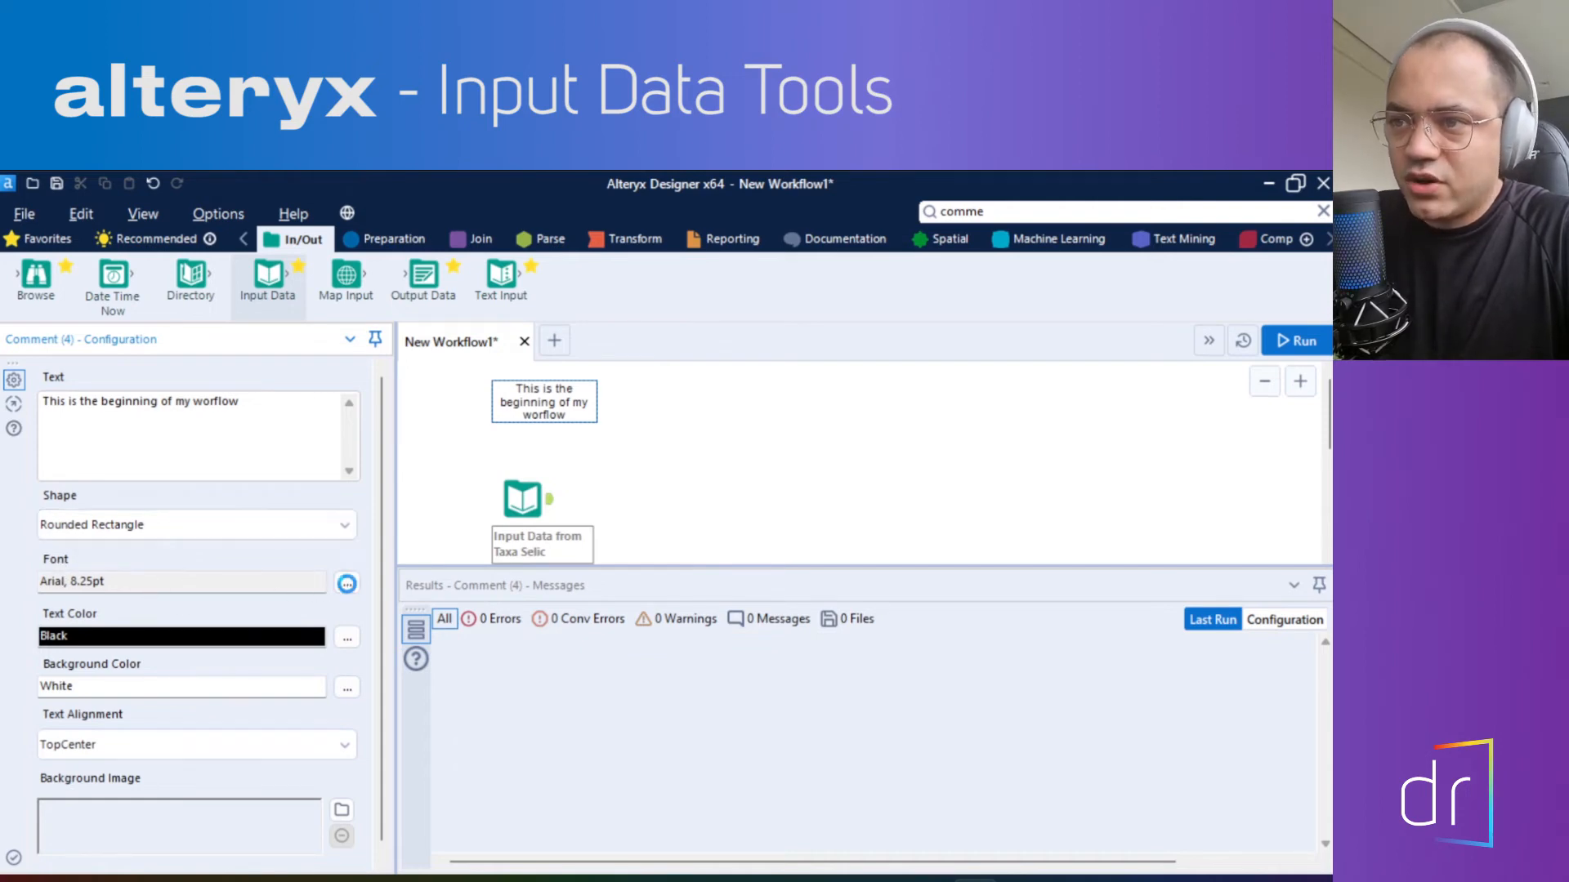
Set the comment's font to Arial with the Narrow style at size 14
left_click(347, 583)
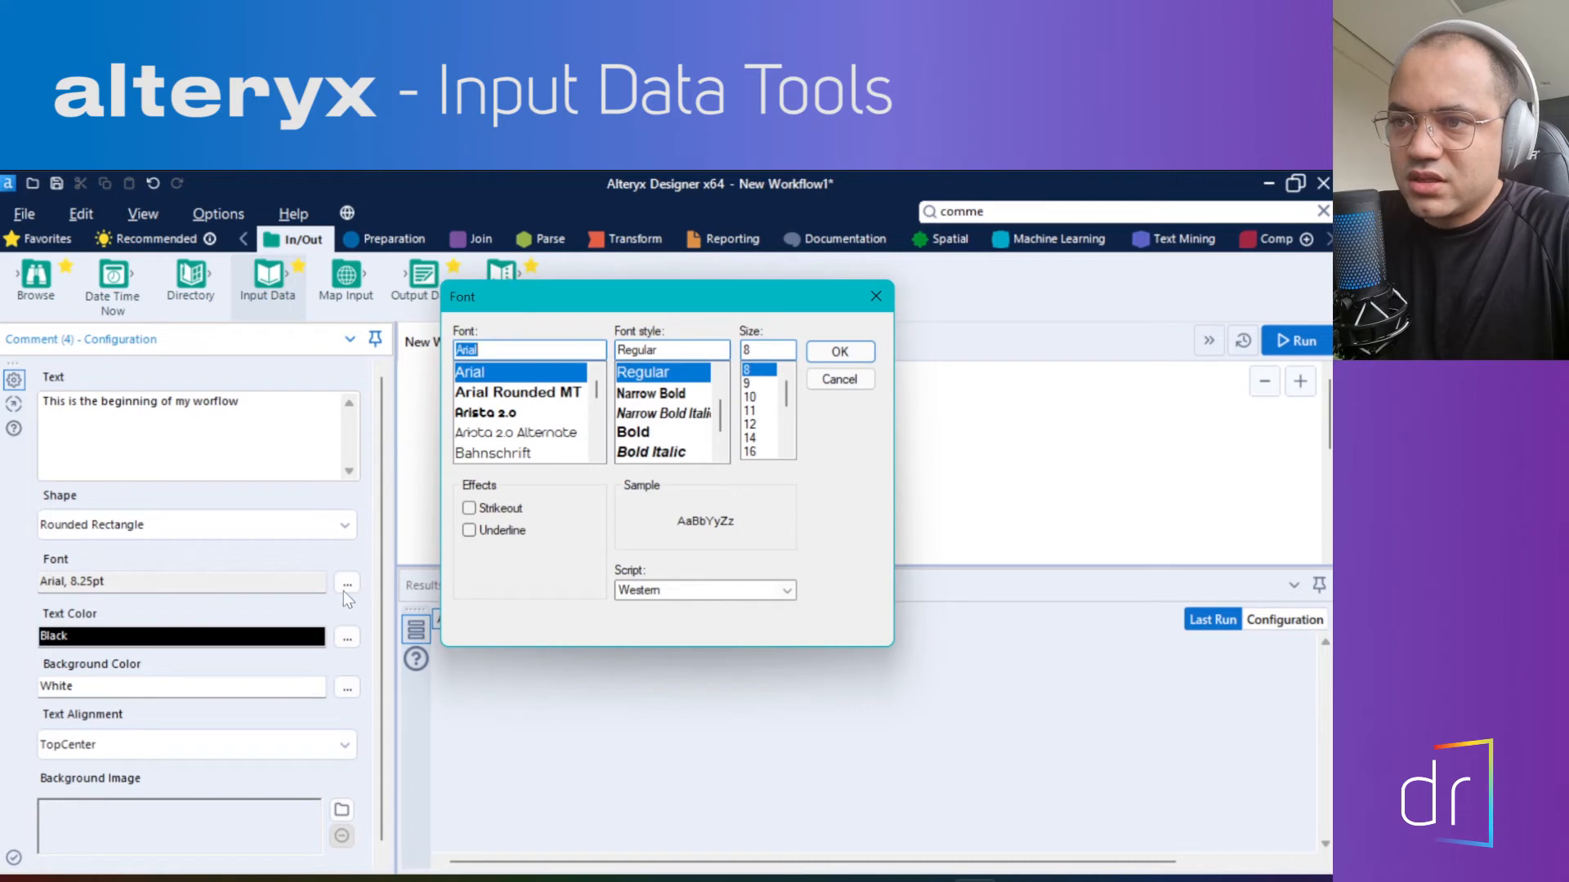
left_click(489, 372)
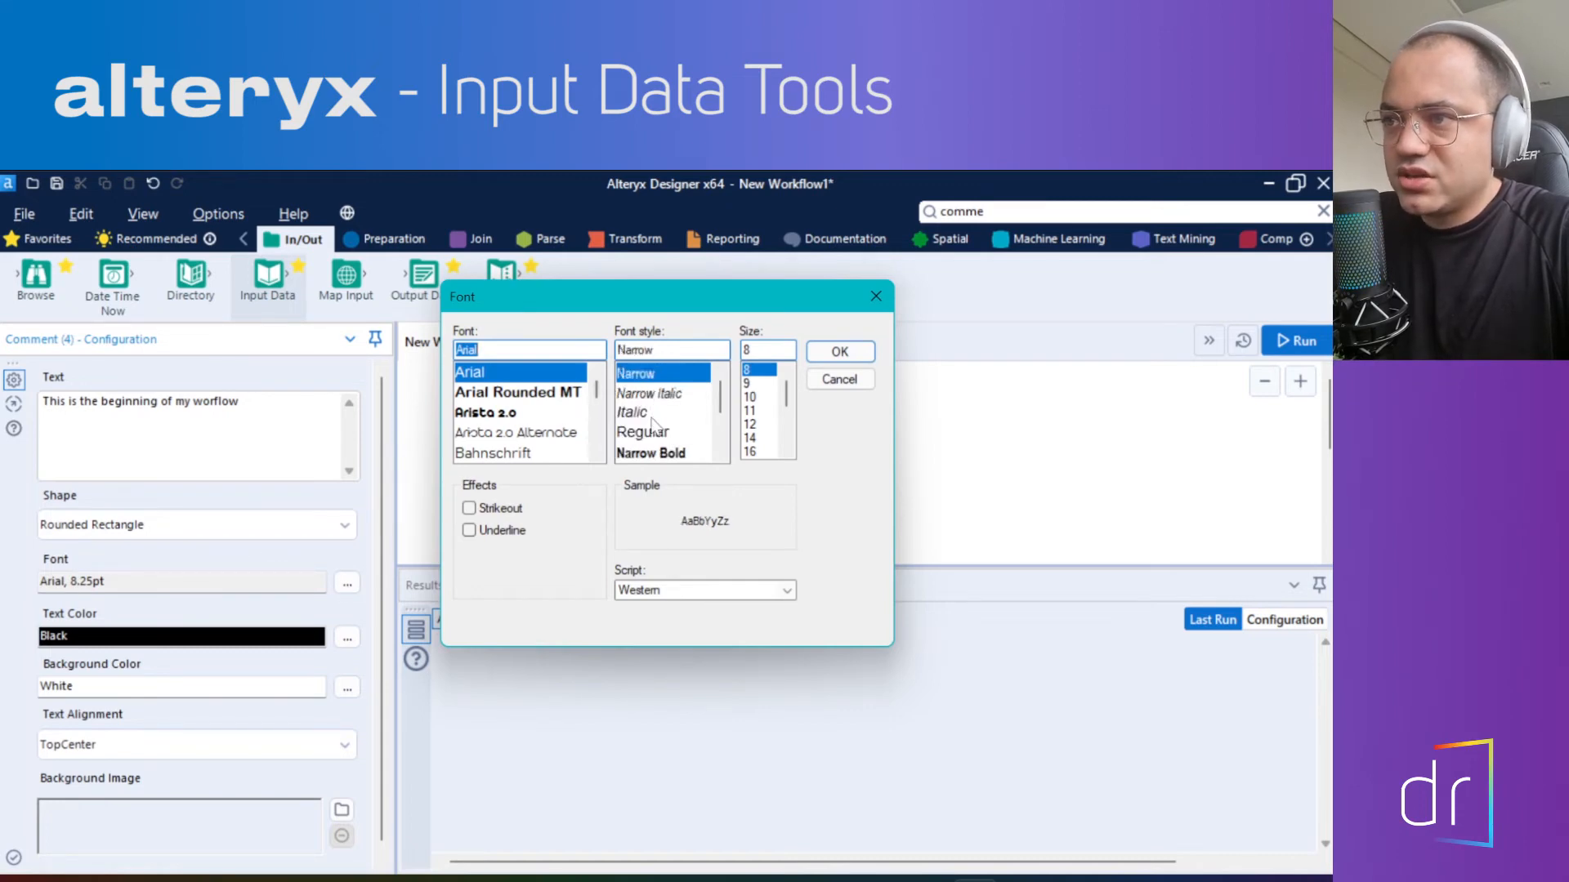
left_click(752, 438)
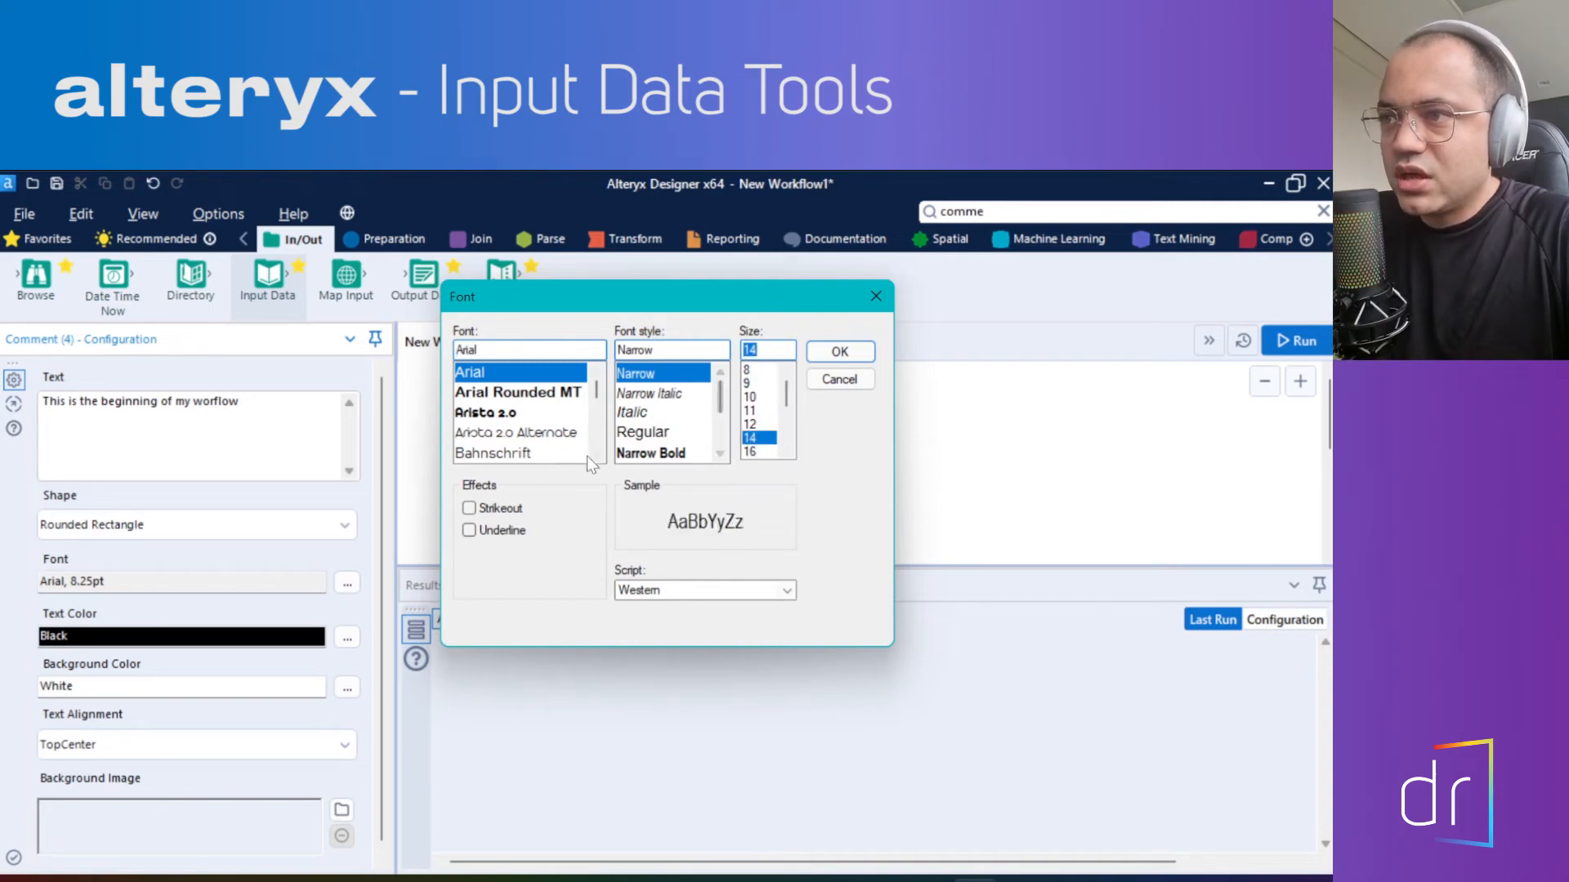
left_click(842, 352)
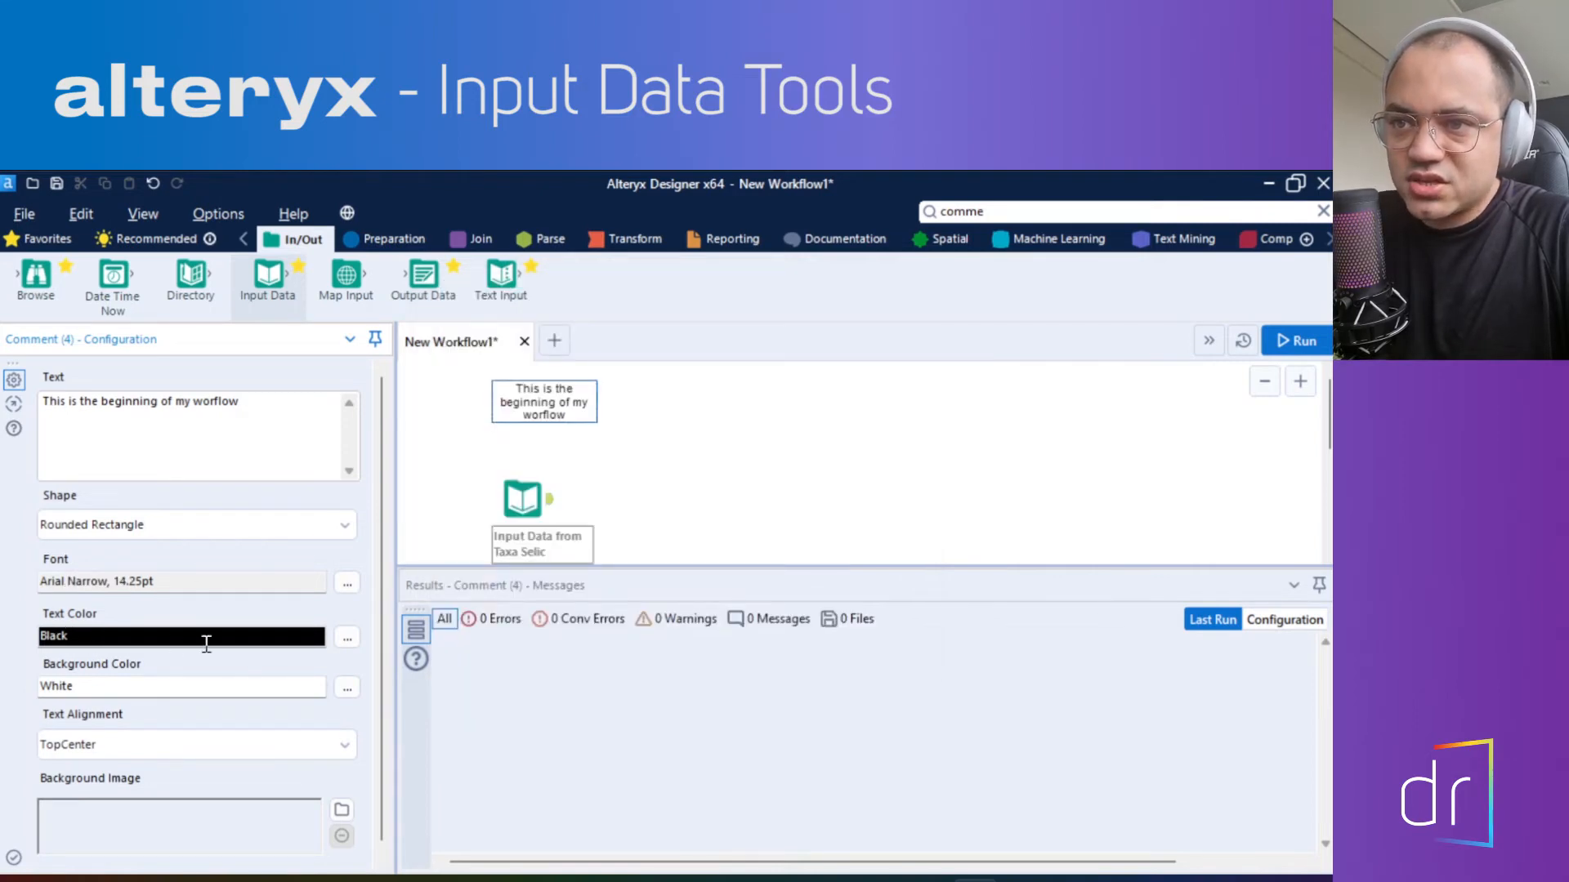
Change the comment's text color to white and apply it on the canvas
left_click(347, 638)
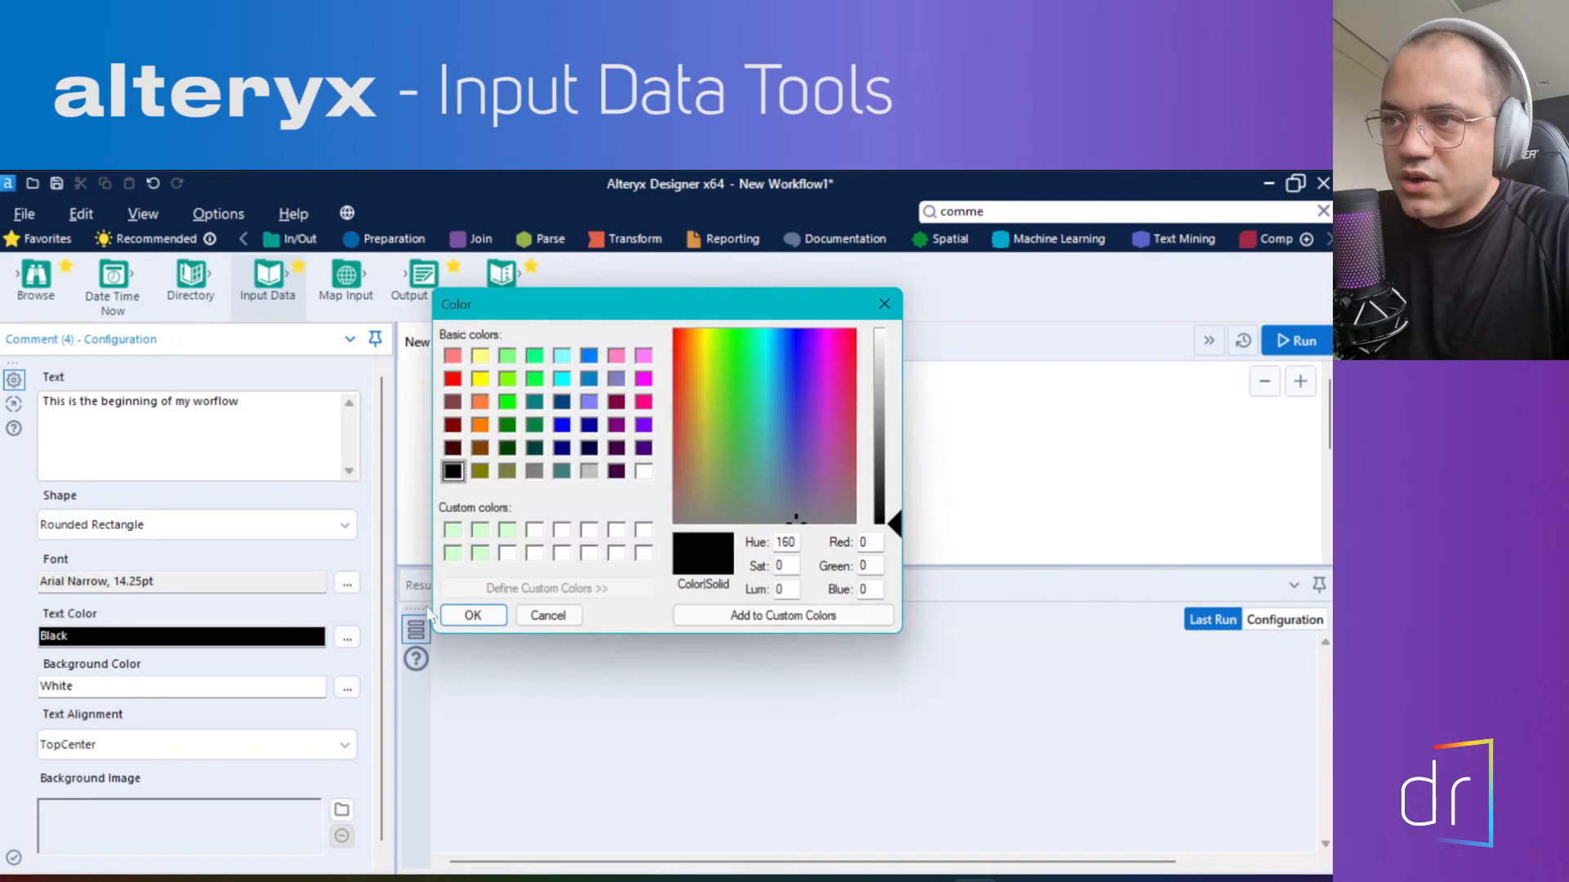
left_click(644, 471)
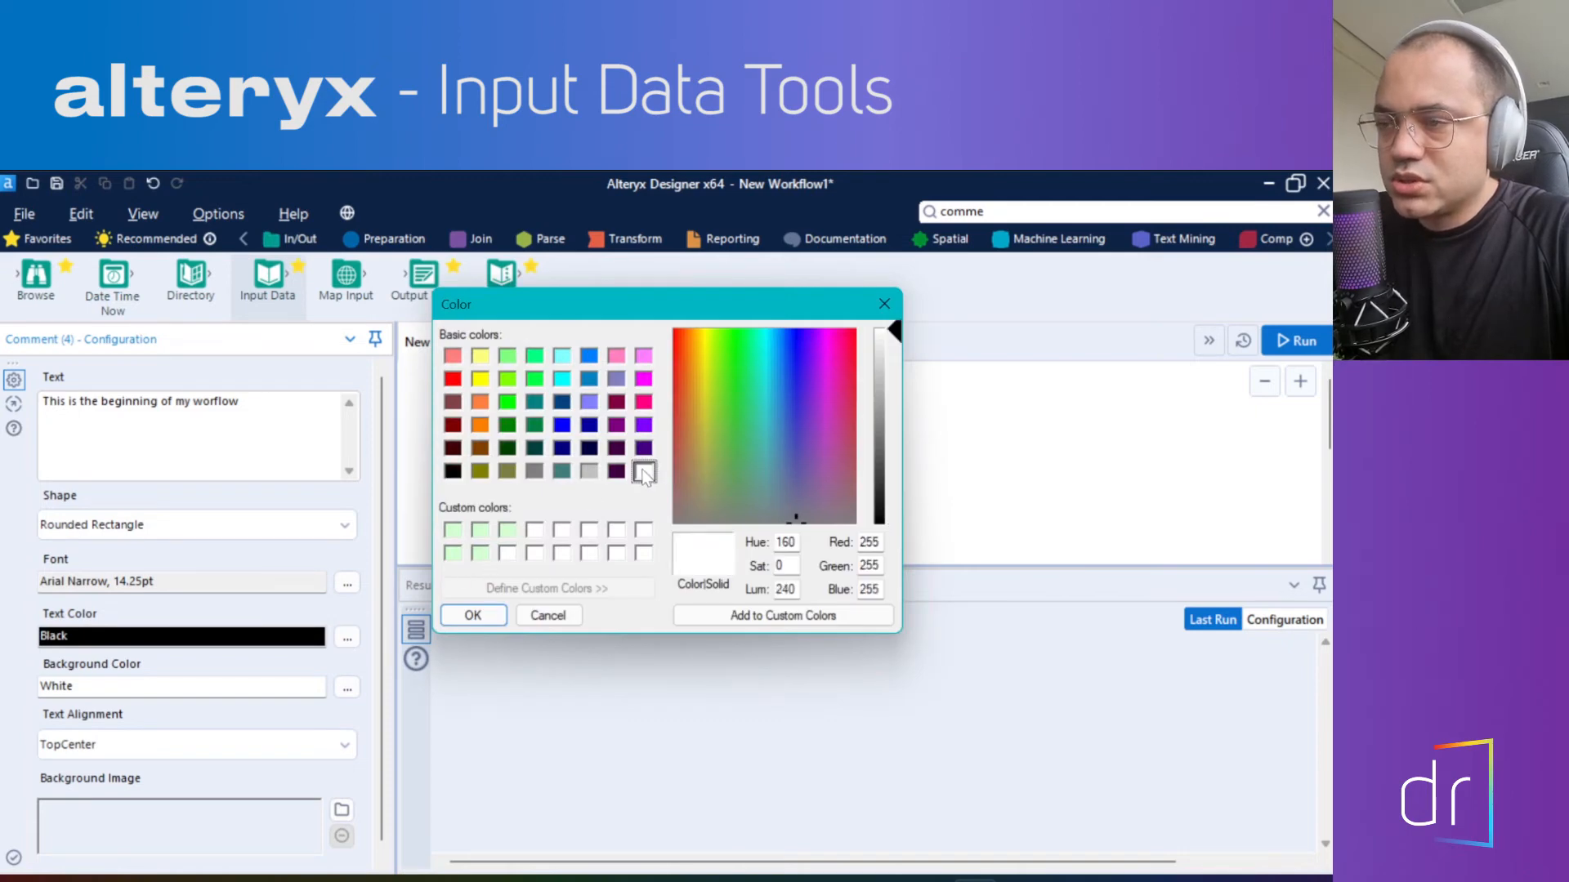
left_click(477, 618)
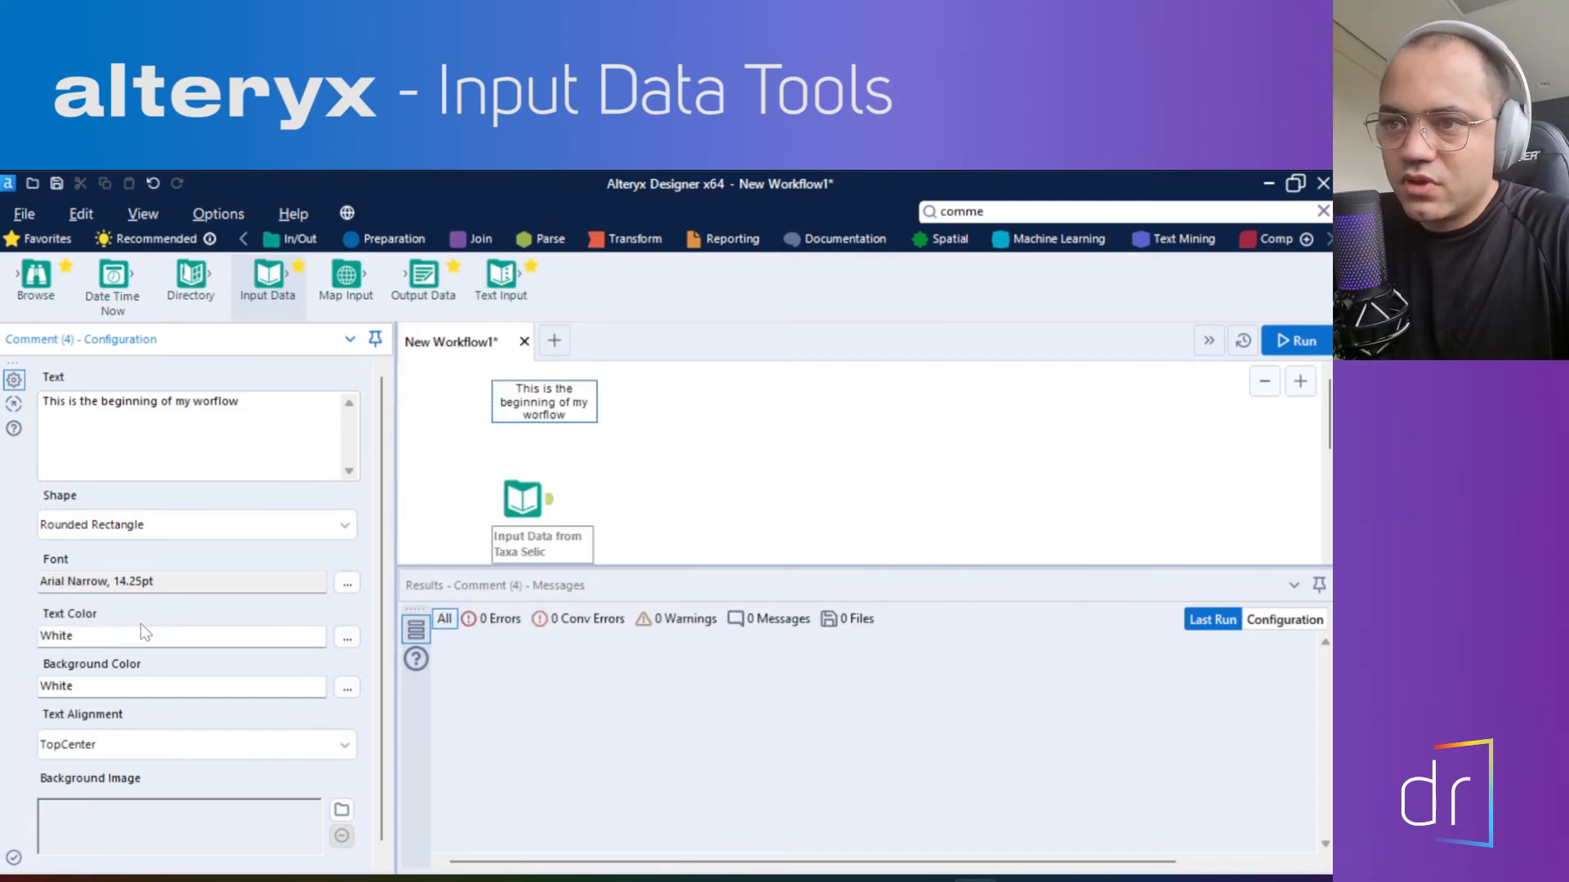
left_click(675, 474)
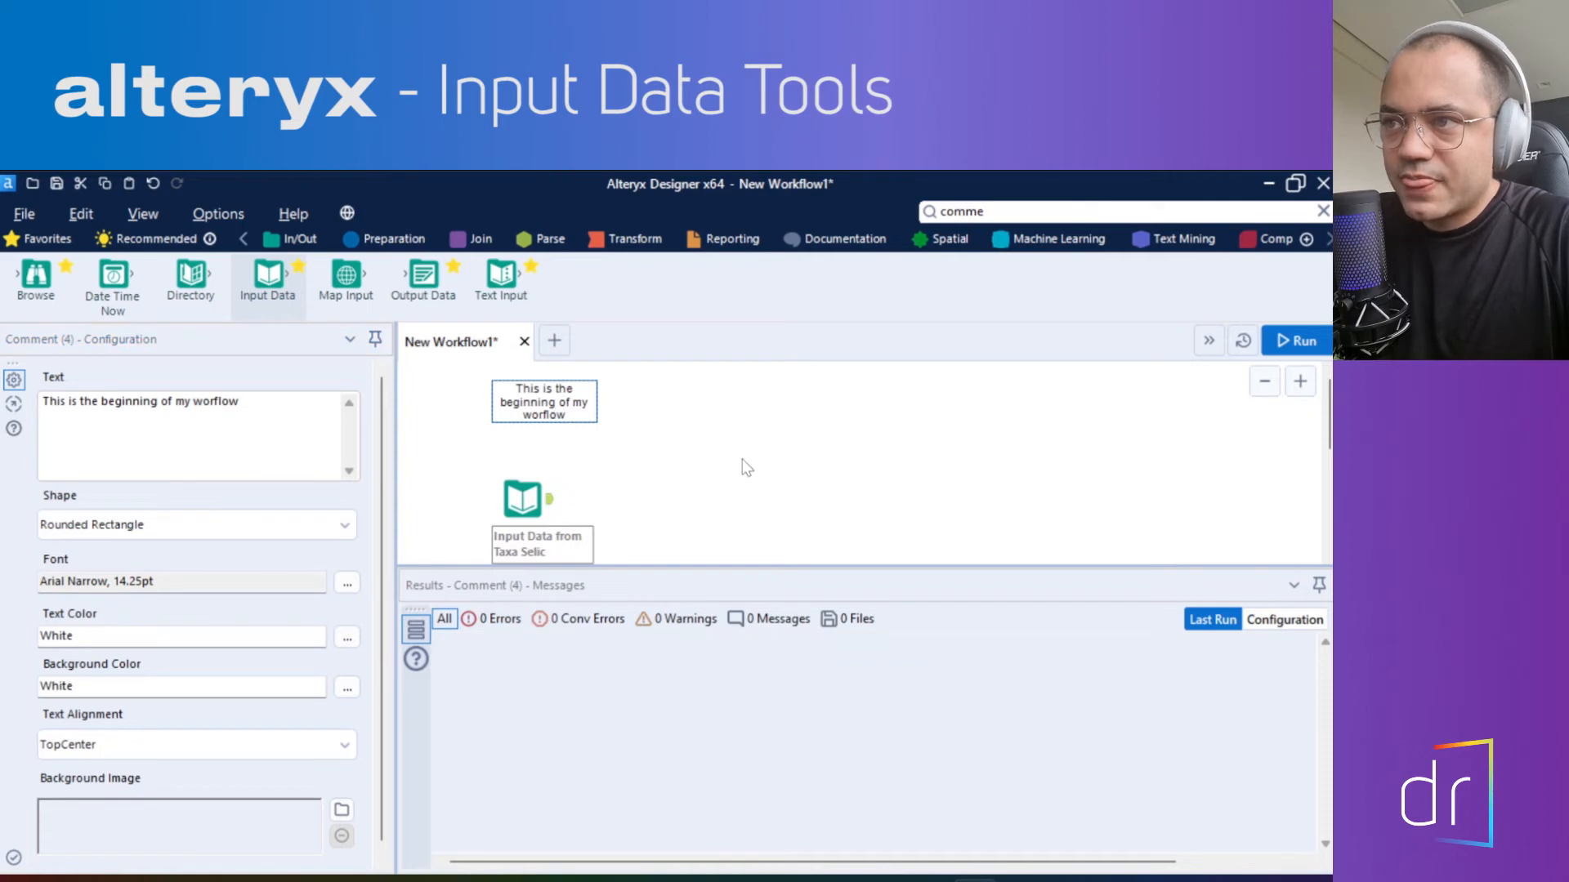
key("ctrl+r")
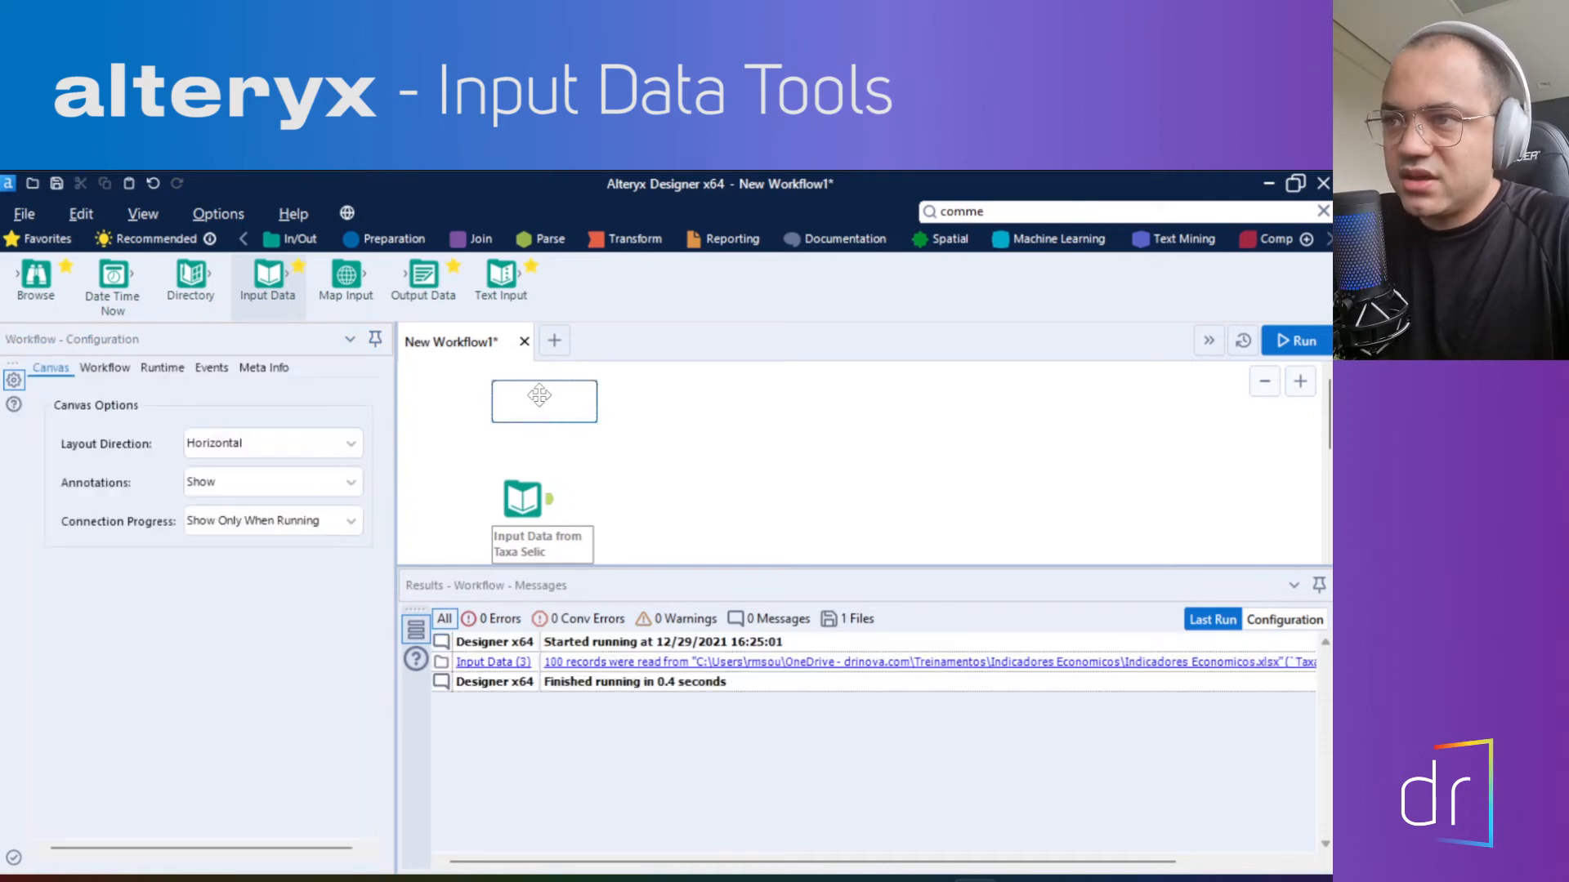
Set the comment's background color to silver and apply it on the canvas
left_click(539, 395)
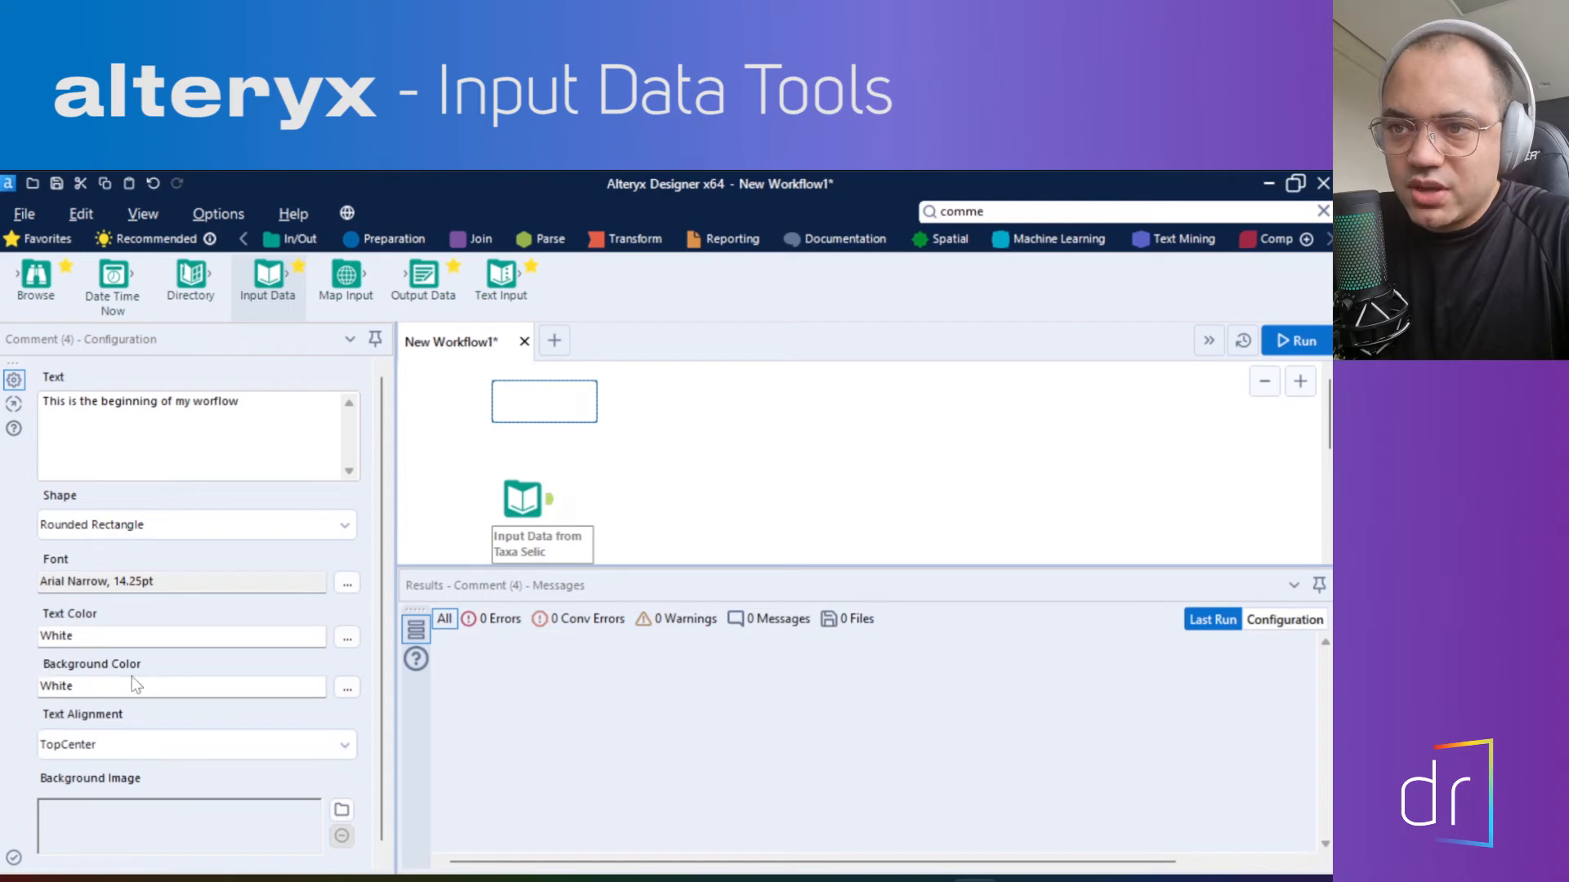
left_click(347, 690)
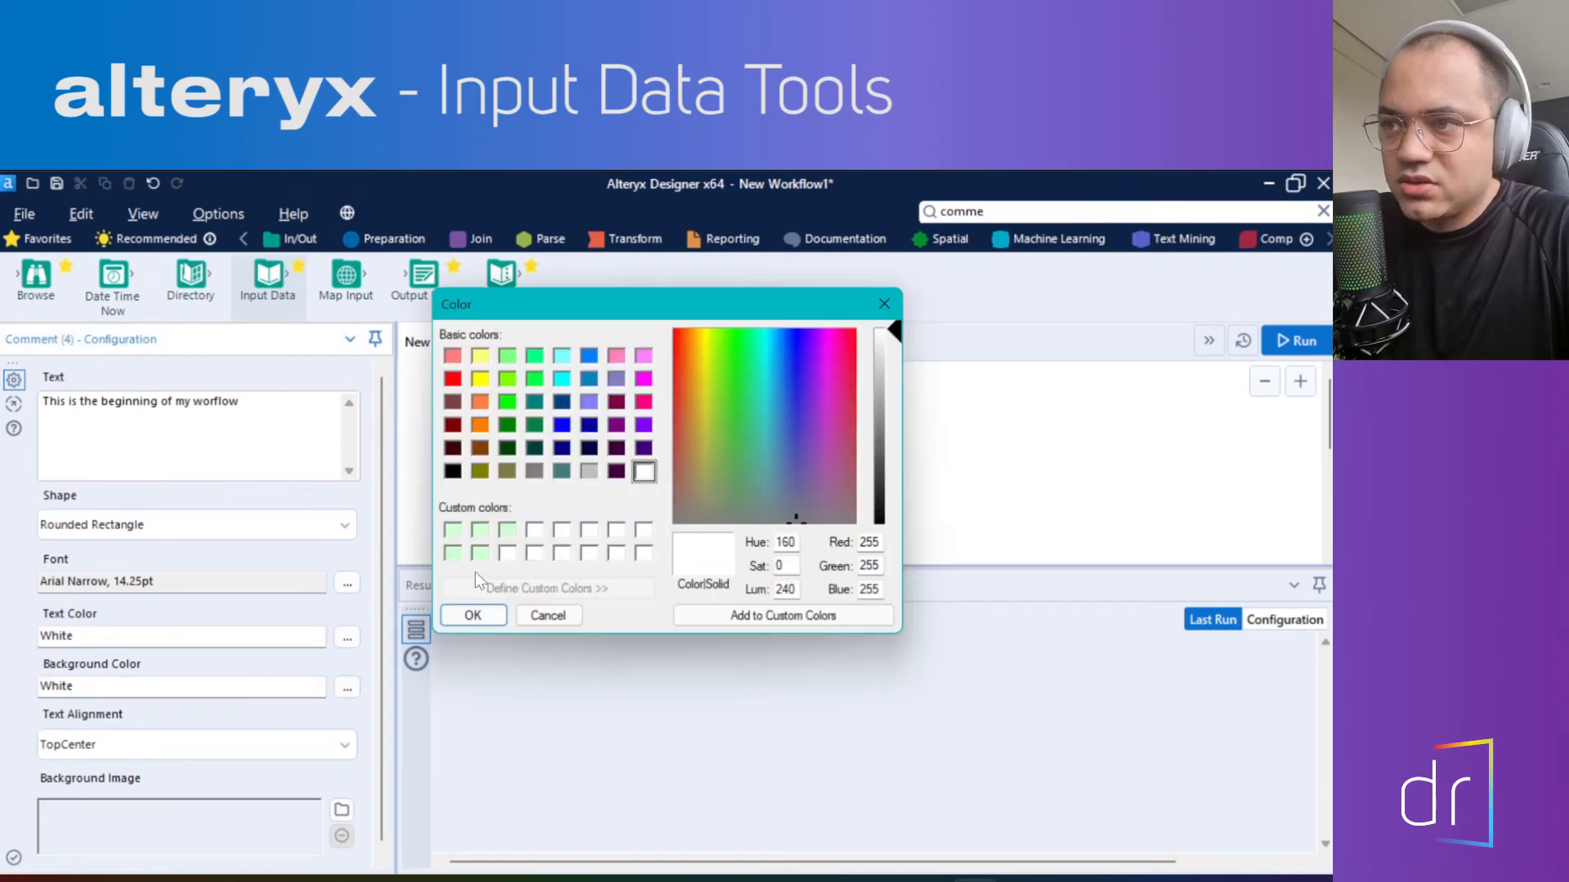
left_click(452, 471)
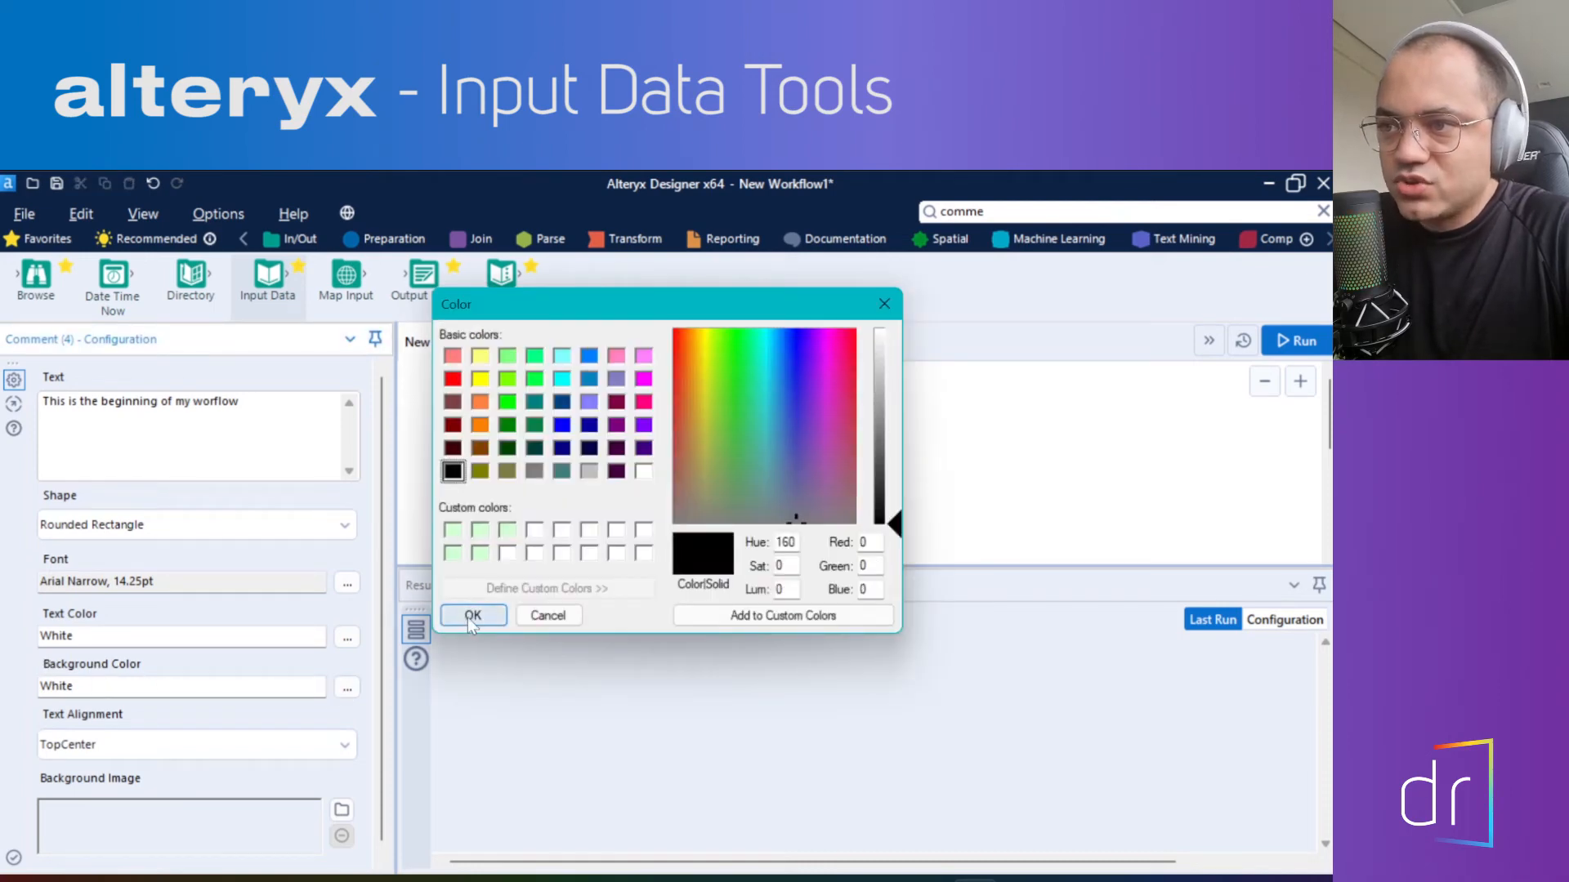
left_click(589, 473)
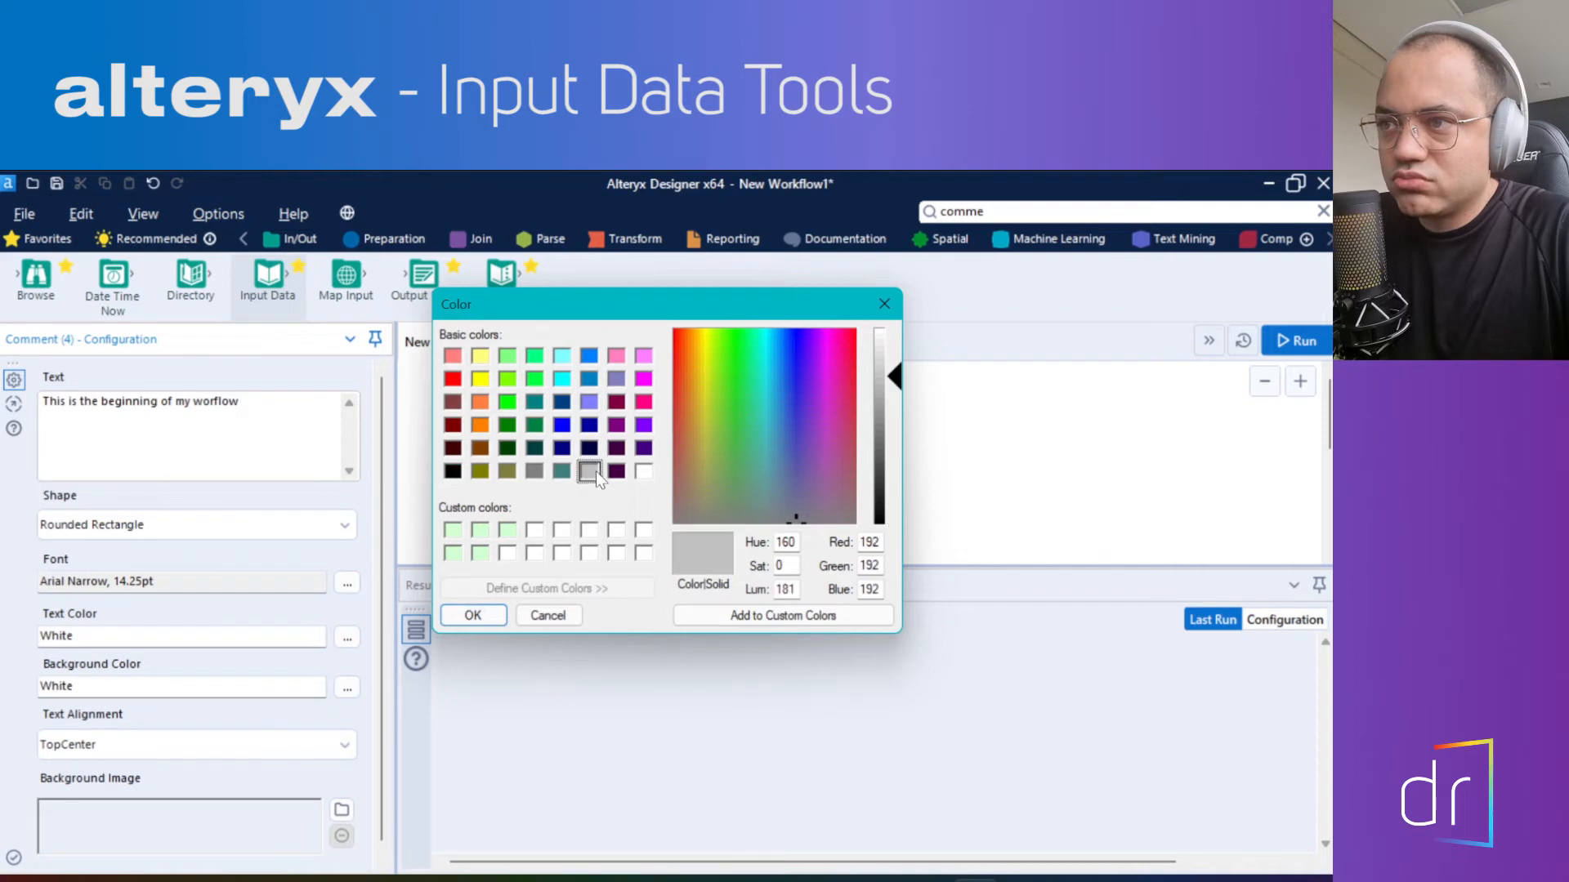
left_click(473, 615)
left_click(763, 463)
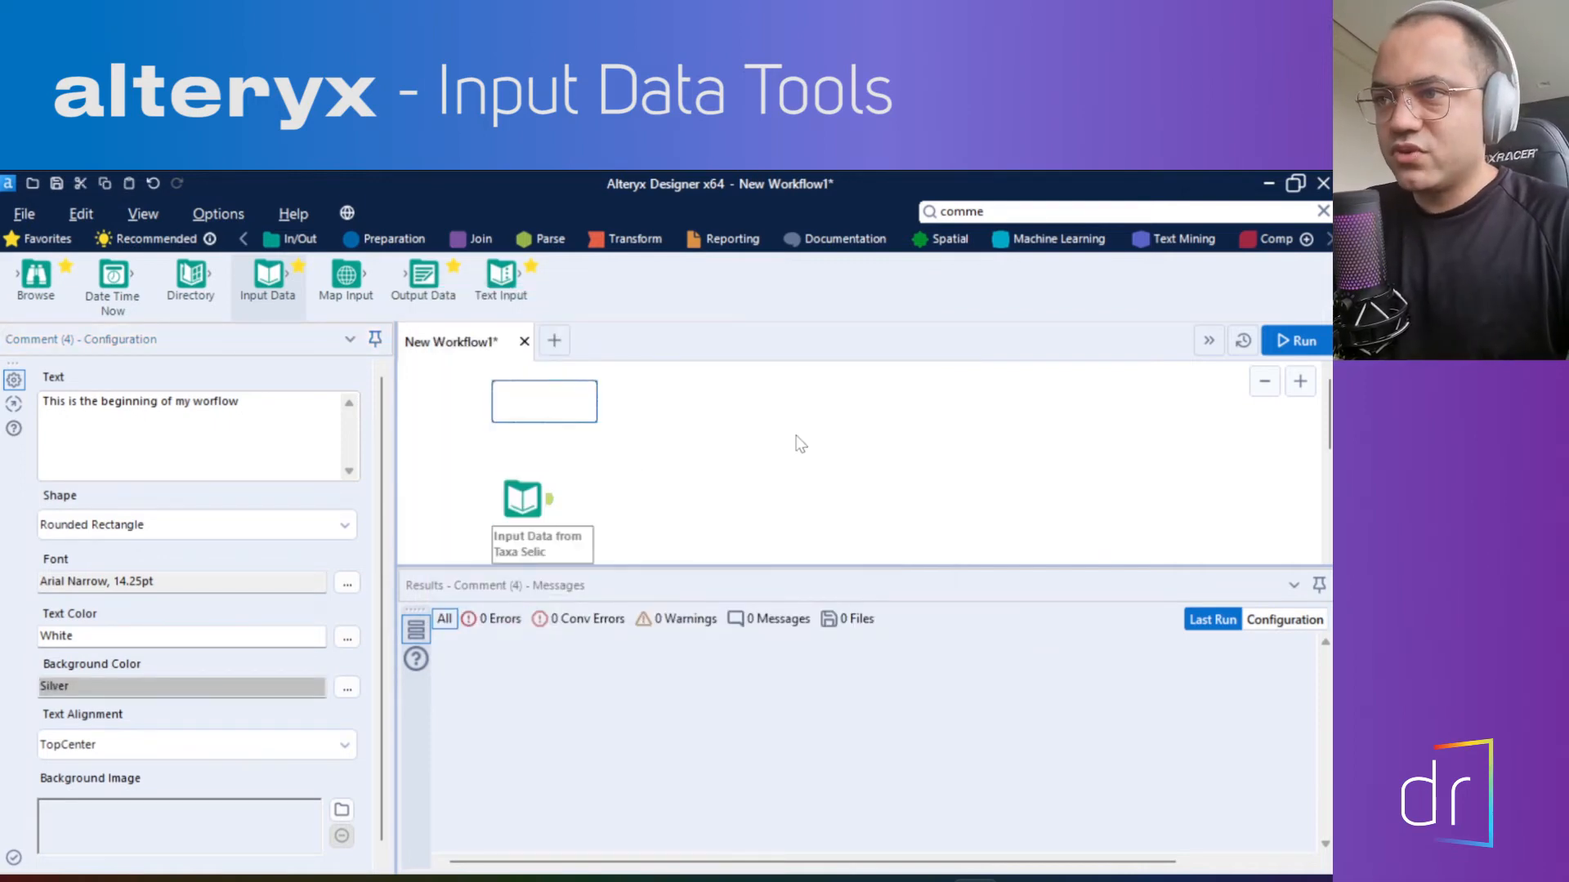
key("ctrl+r")
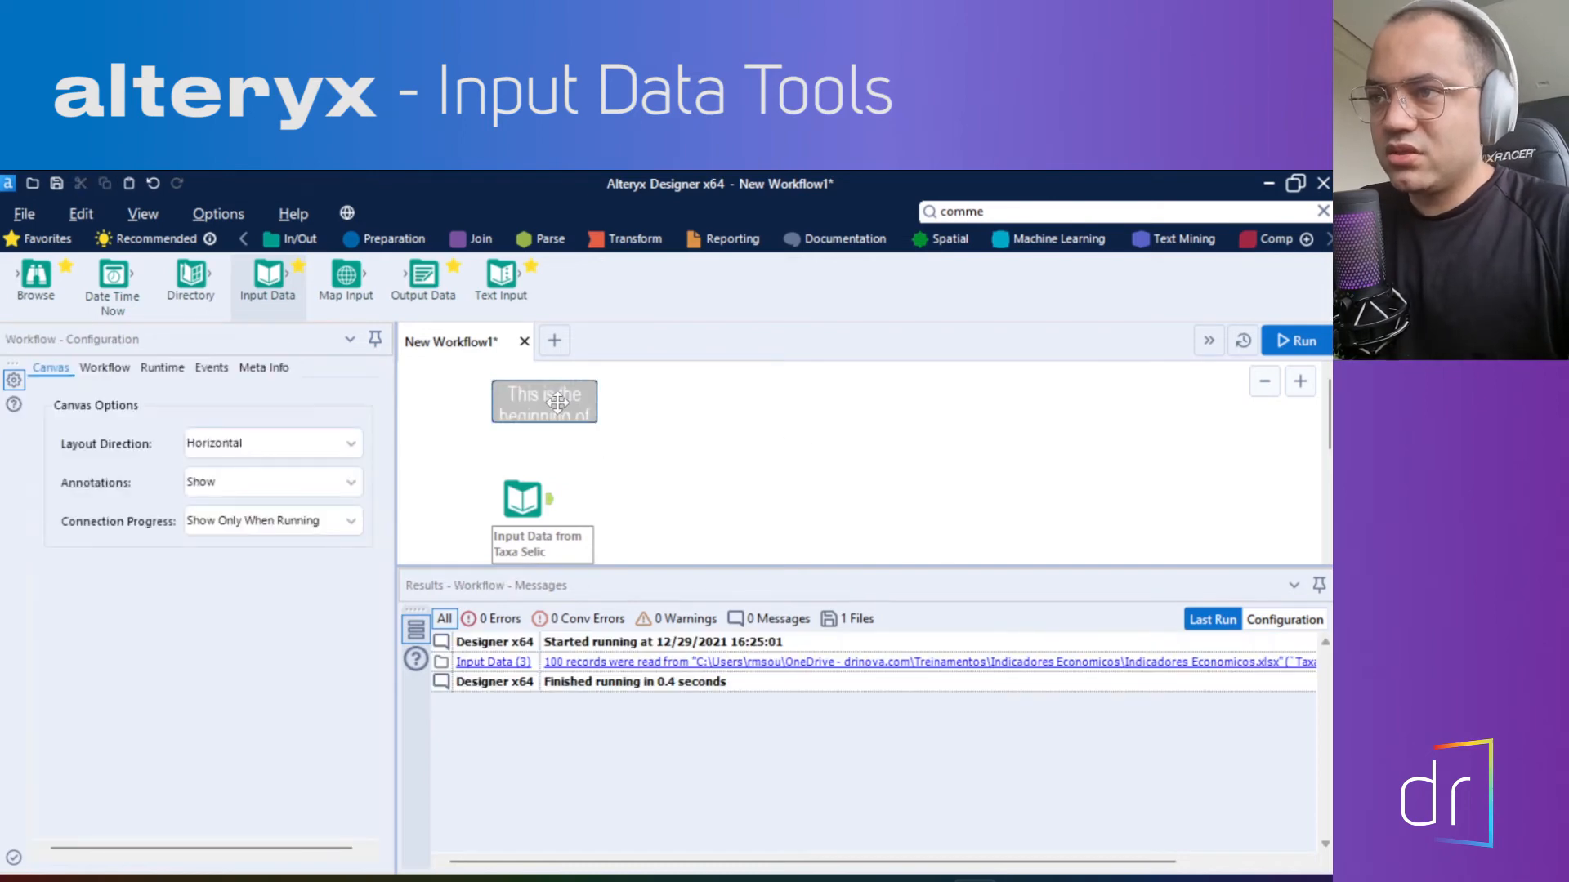
Resize the comment box wider and slightly taller so its full text fits closely on two lines
left_click(563, 402)
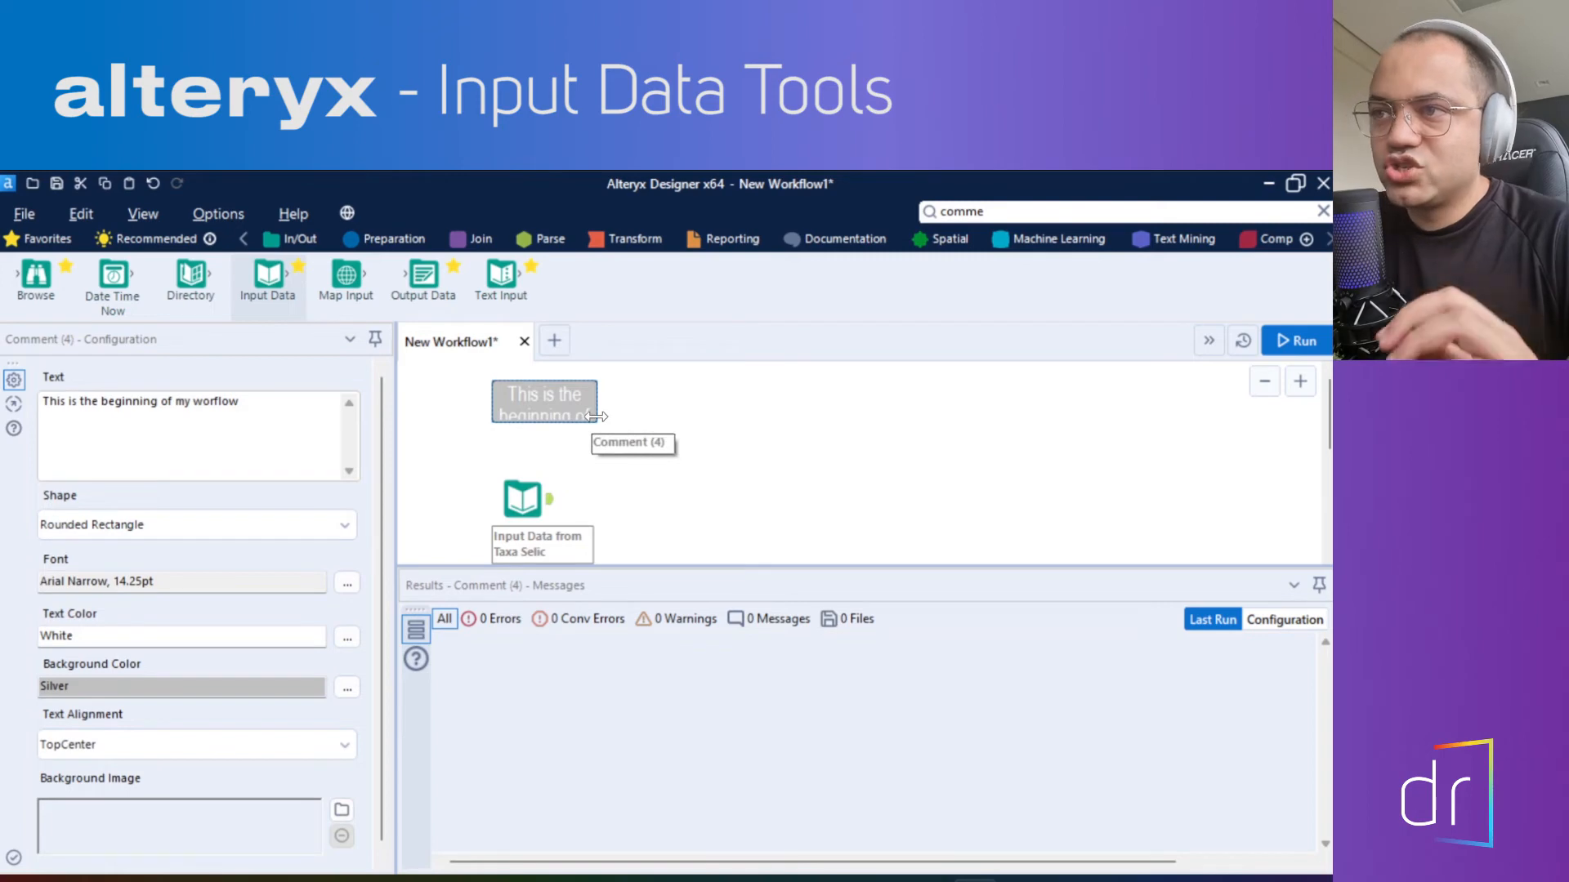
key("ctrl+r")
left_click(587, 413)
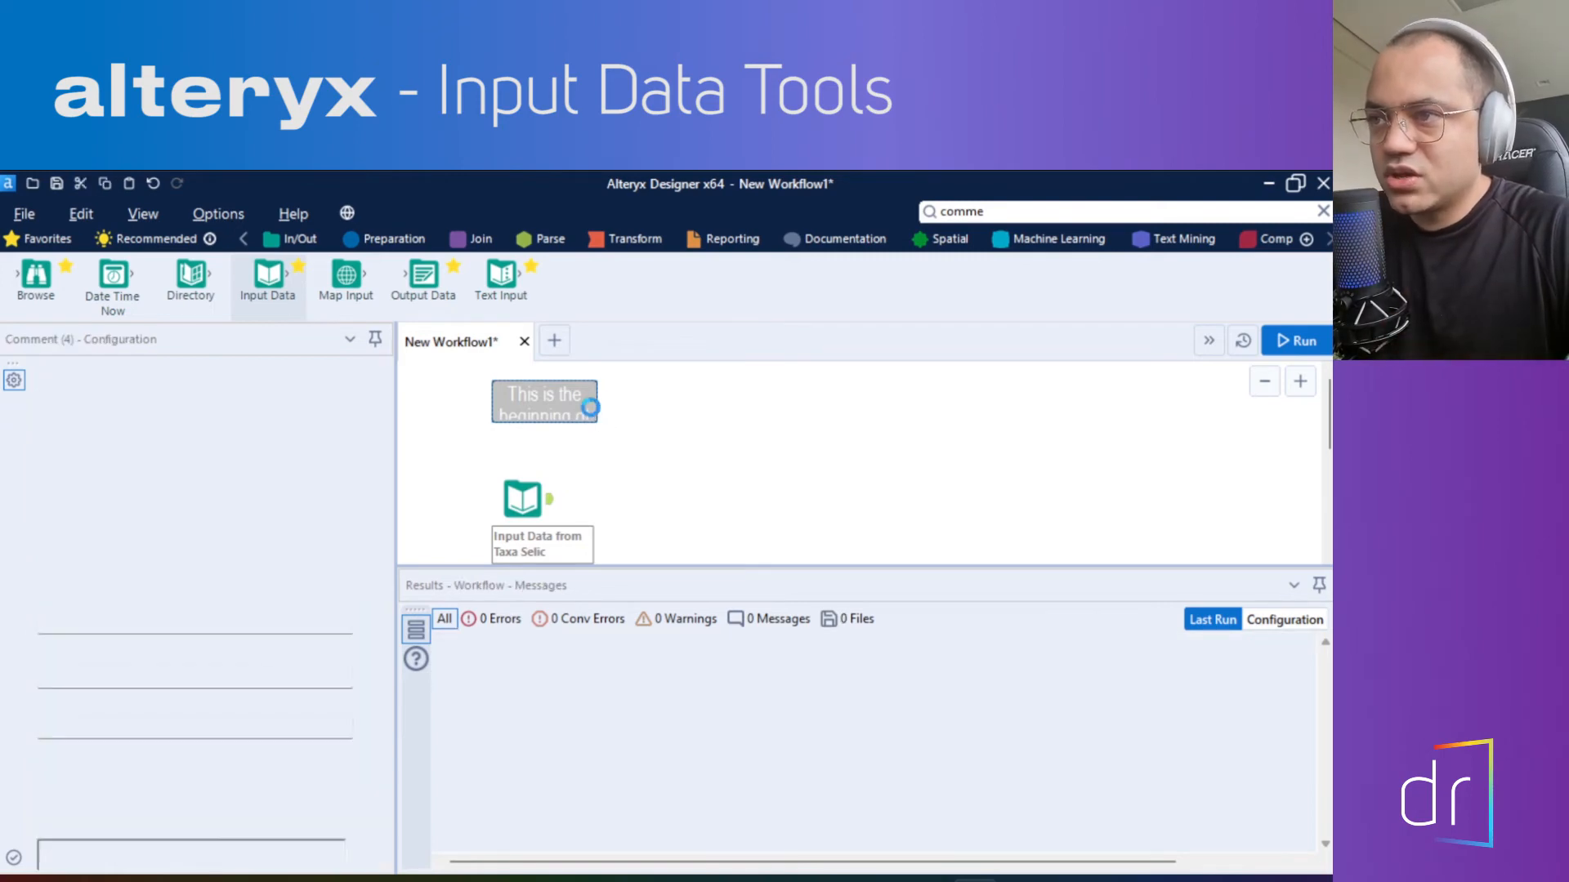
left_click_drag(597, 405, 683, 424)
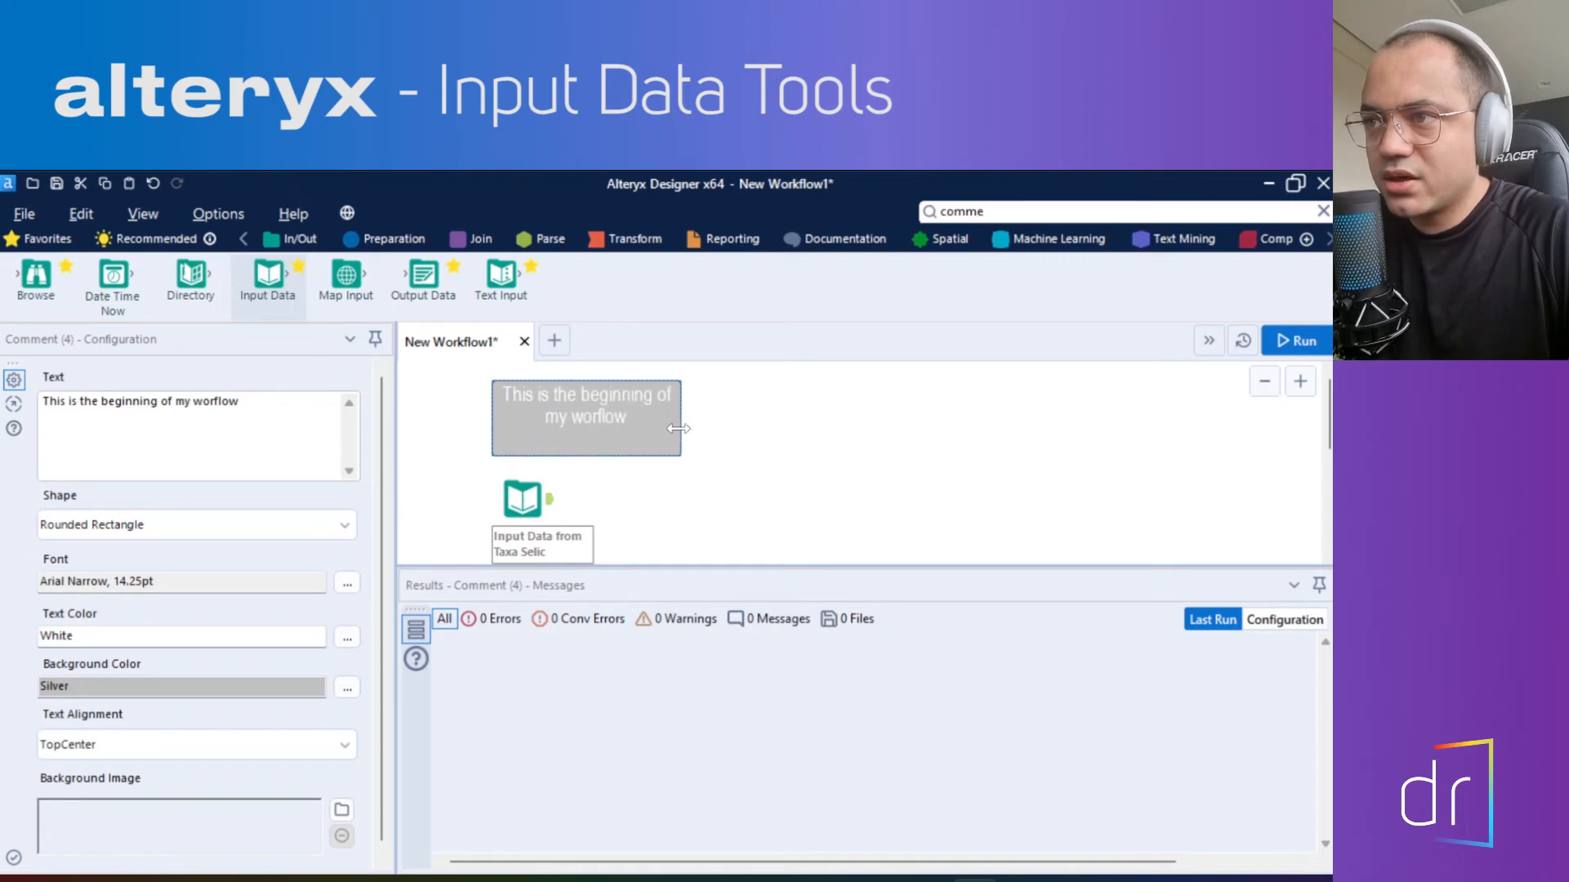
left_click_drag(598, 454, 600, 433)
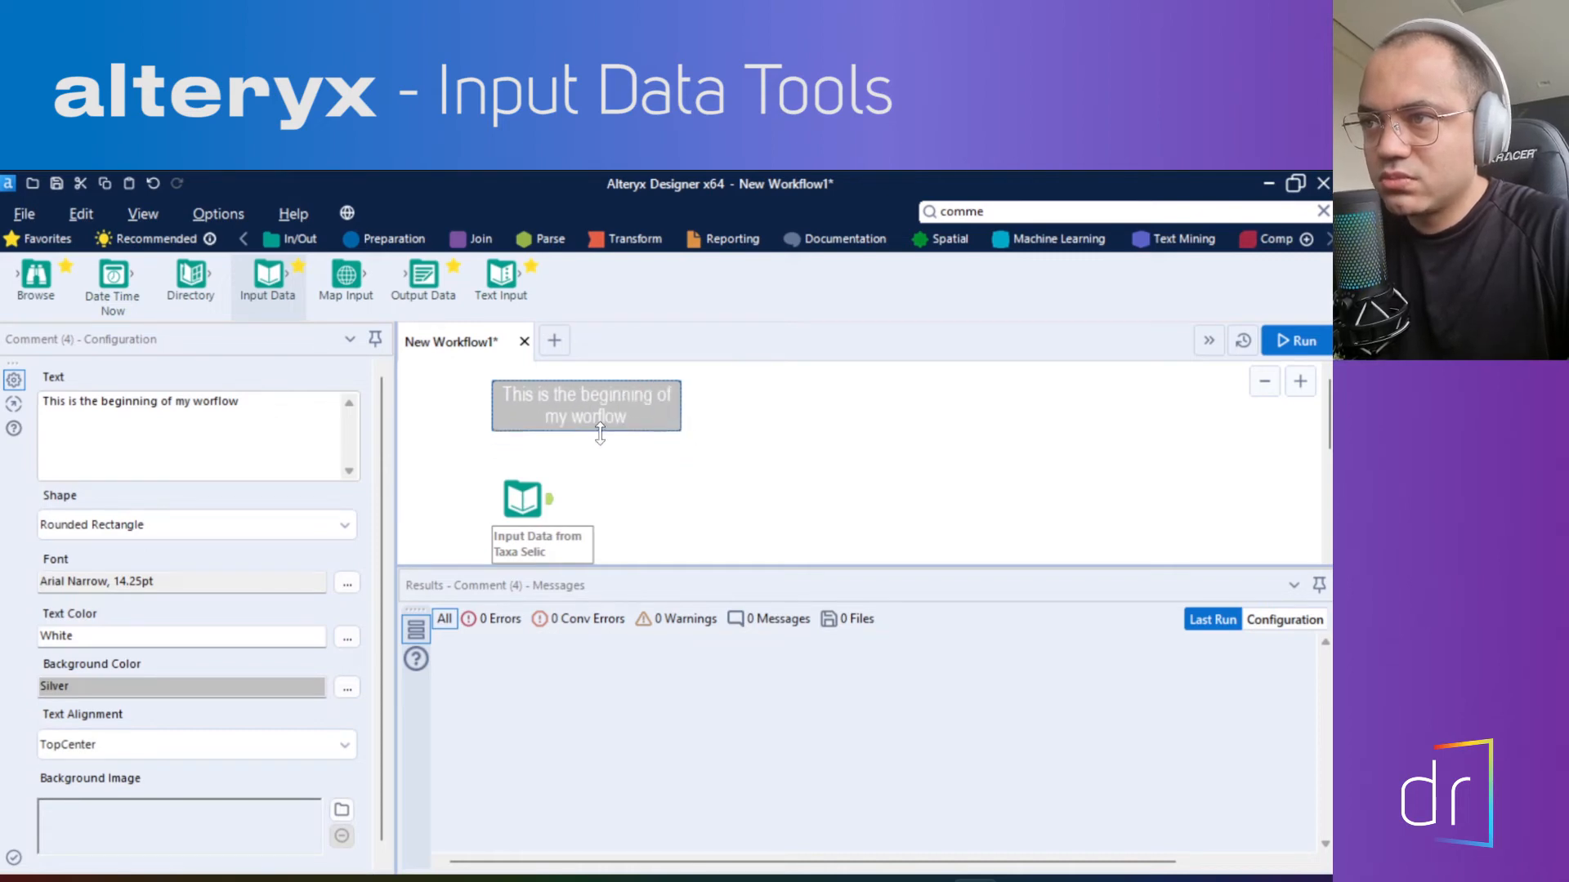
Move the Input Data tool so it sits centered directly beneath the comment box
left_click(523, 496)
left_click_drag(522, 496, 573, 471)
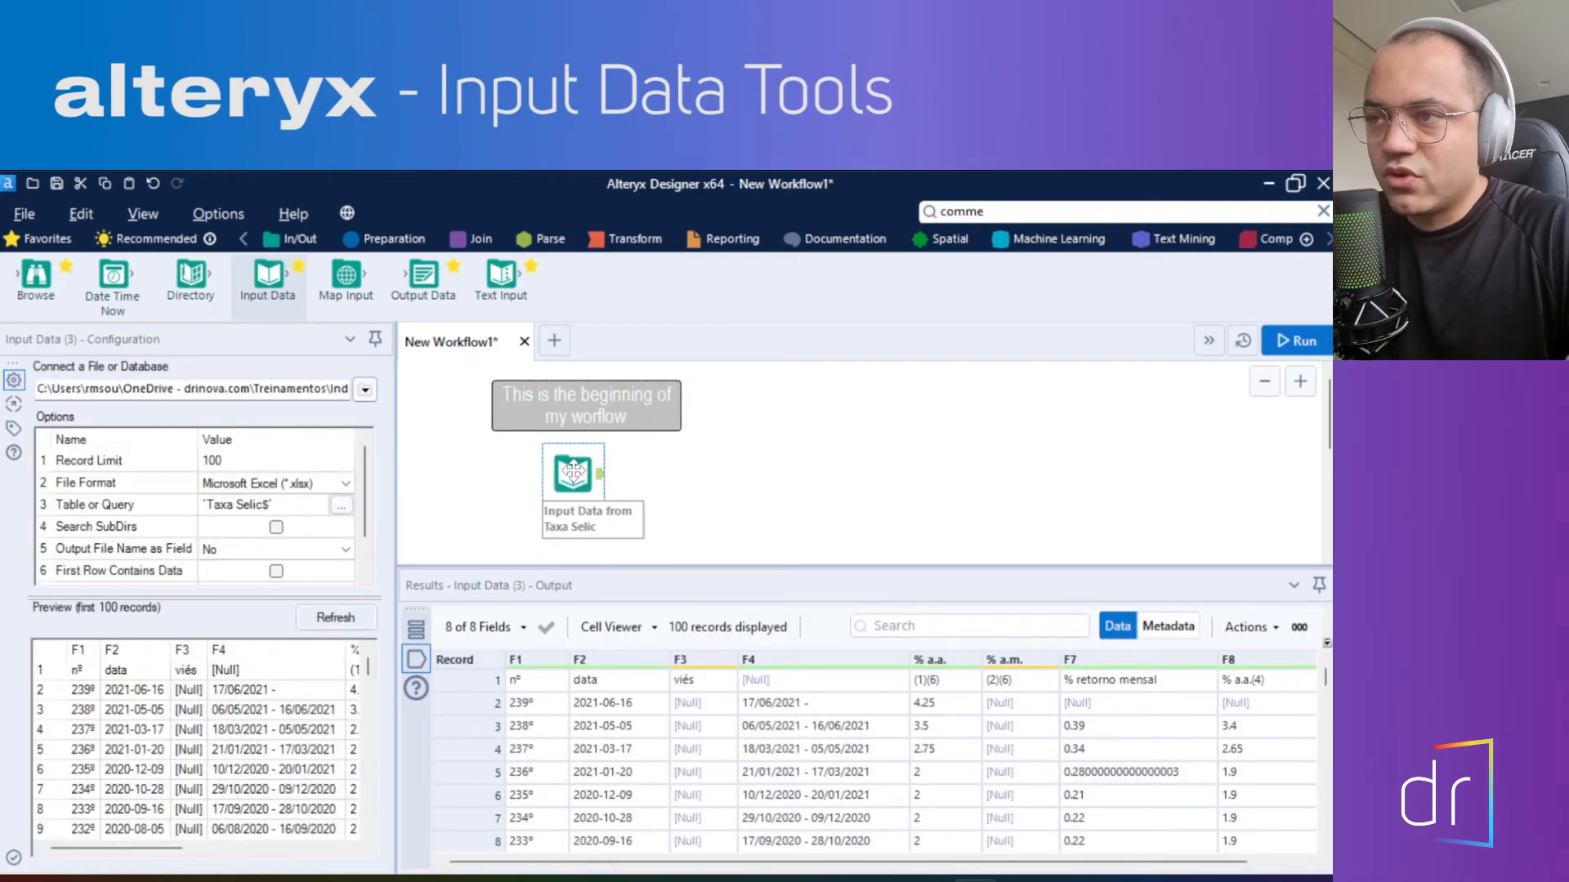
left_click(685, 484)
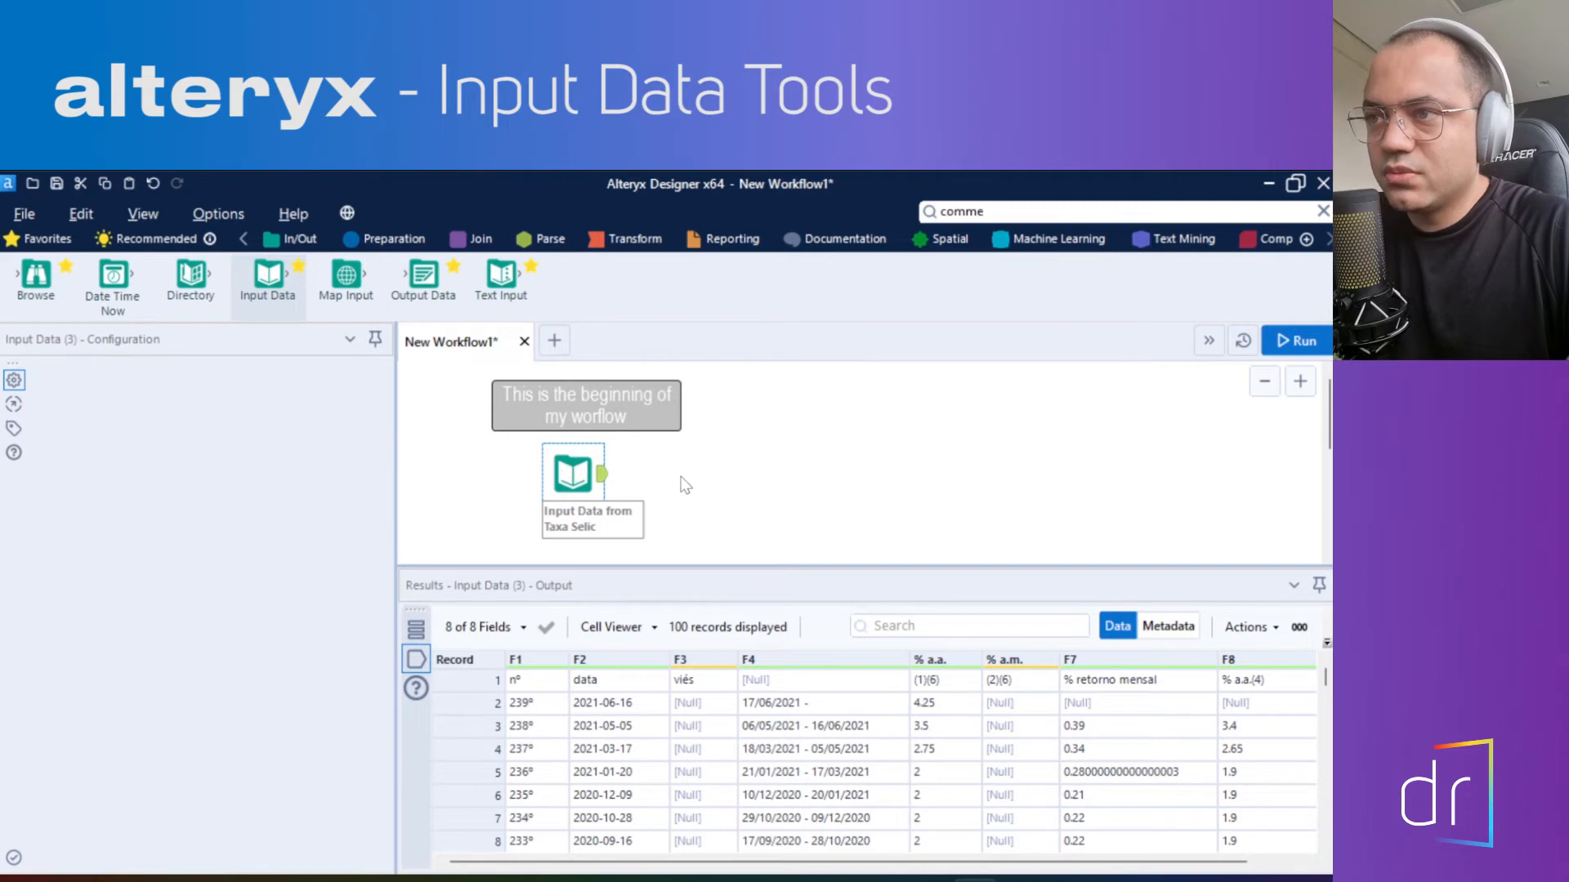
Review the comment and the Input Data tool's output, selecting the first record in the results
left_click(573, 473)
left_click(578, 417)
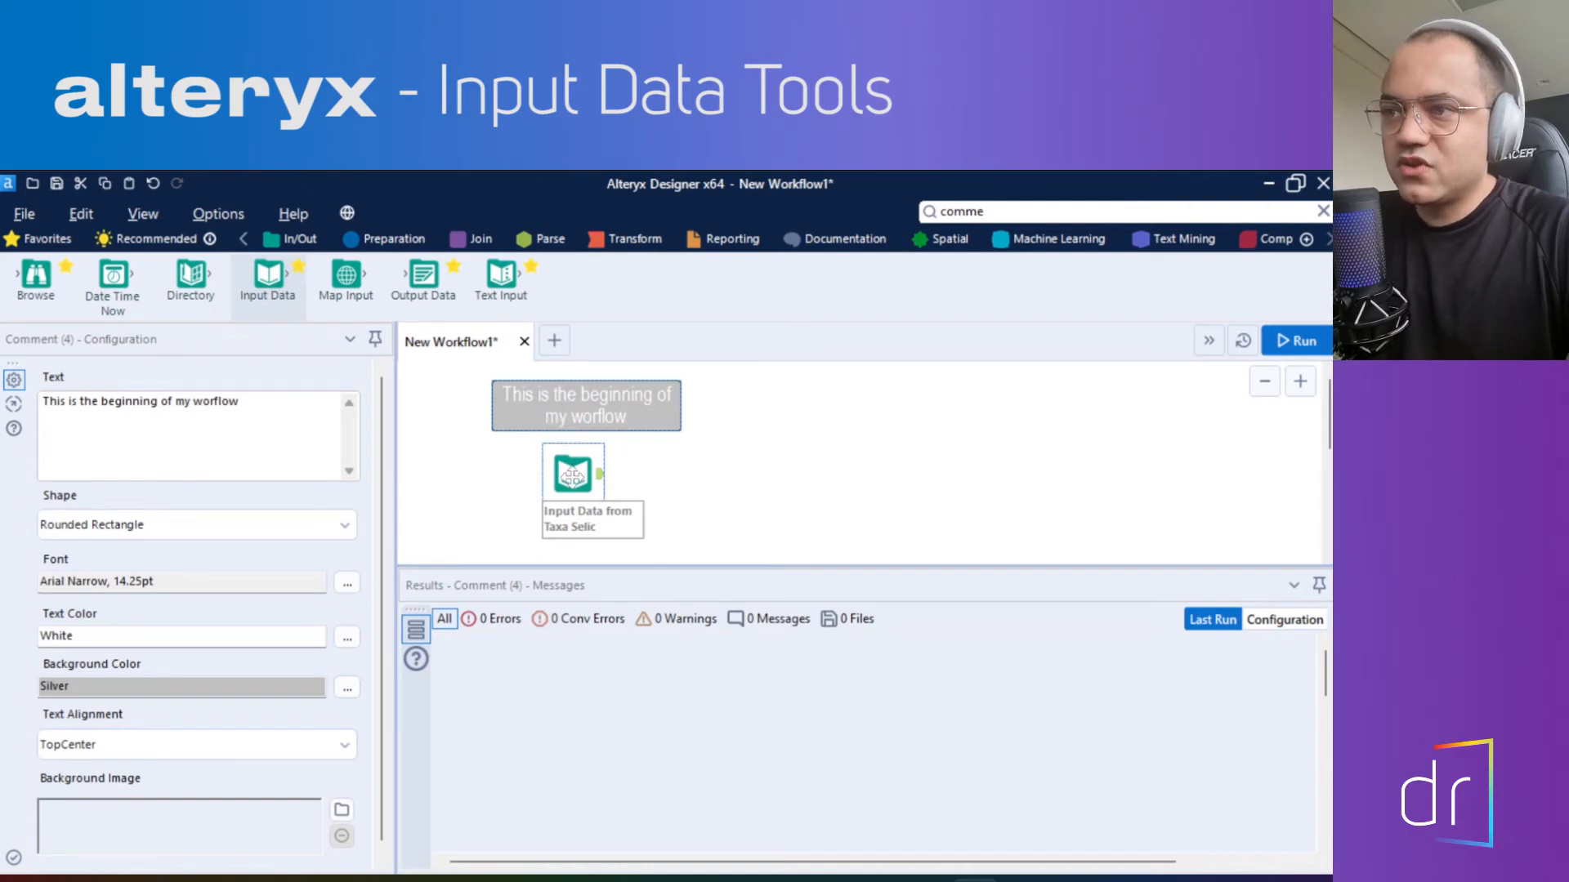
left_click(557, 501)
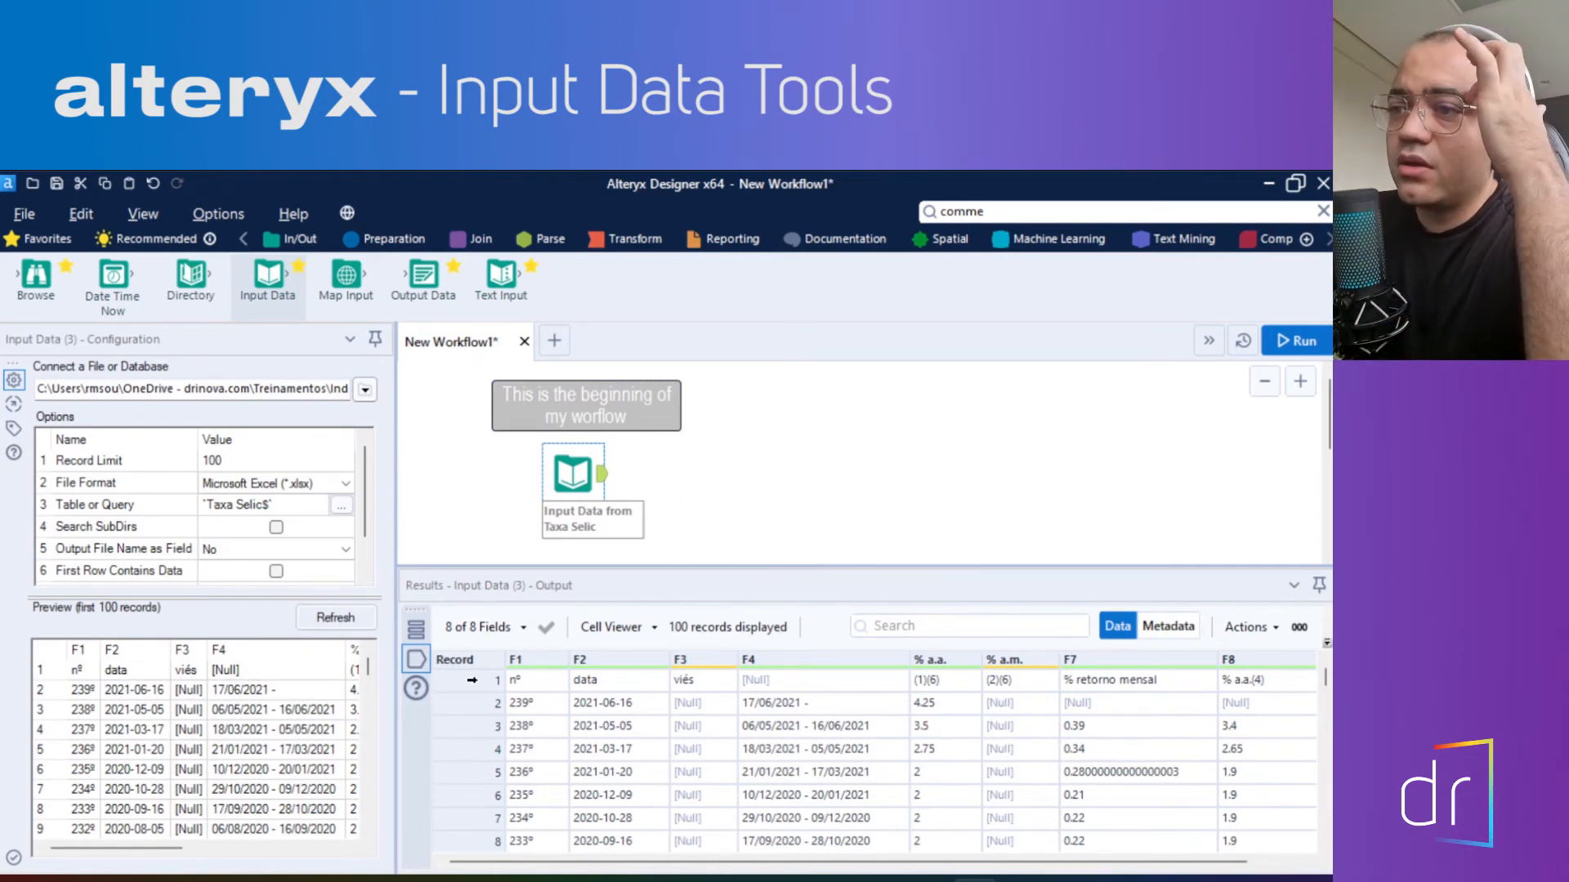
left_click(471, 680)
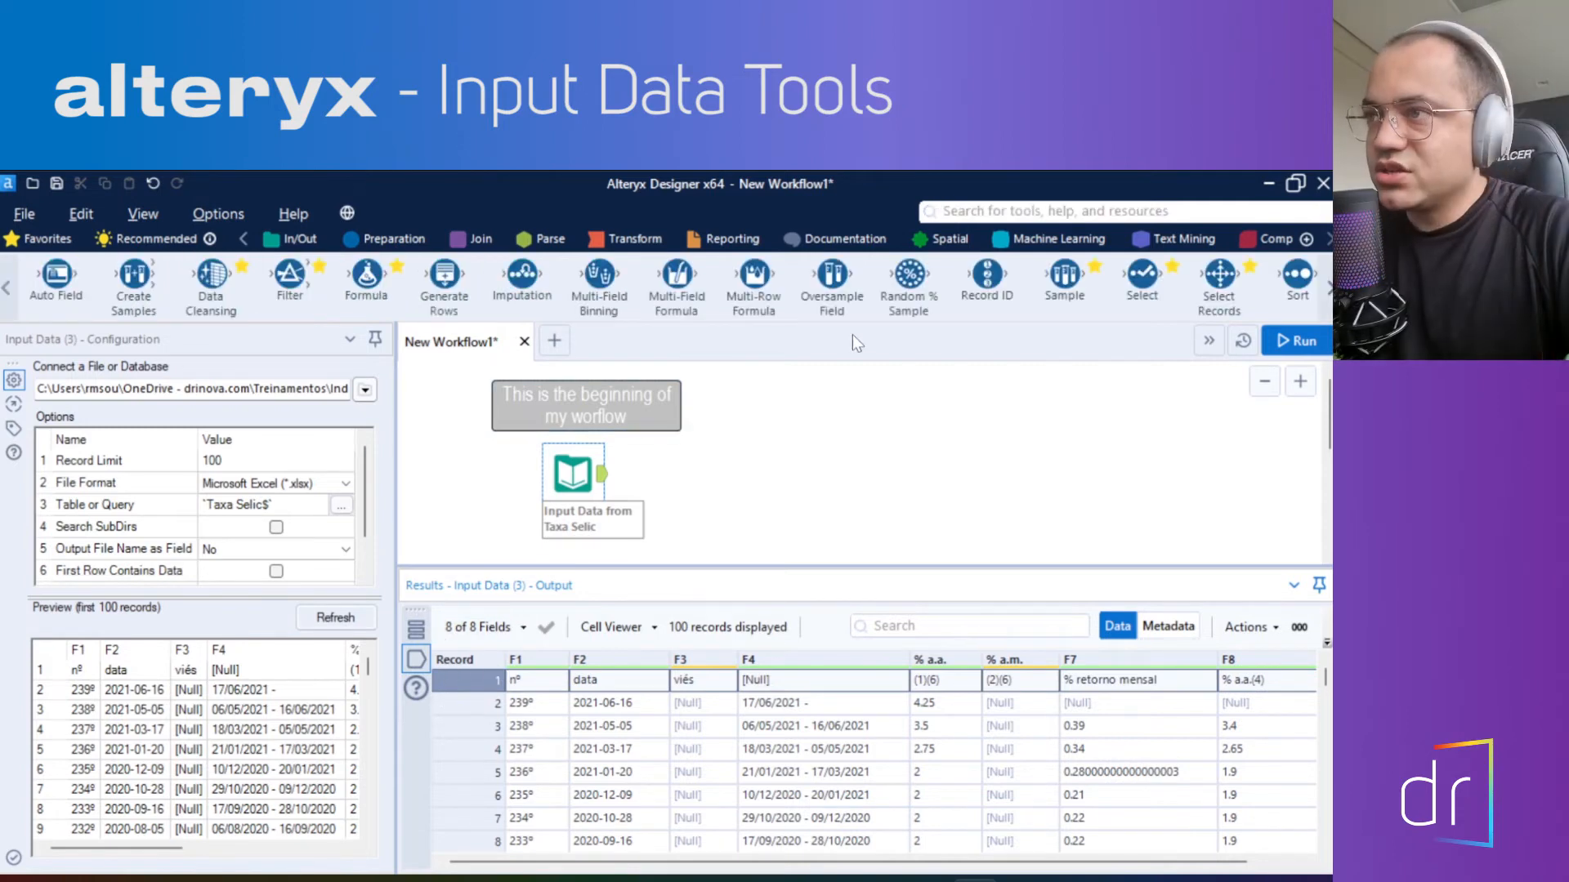
Search the tools for "dynamic" and add a Dynamic Rename tool to the canvas beside the Input Data tool
left_click(983, 211)
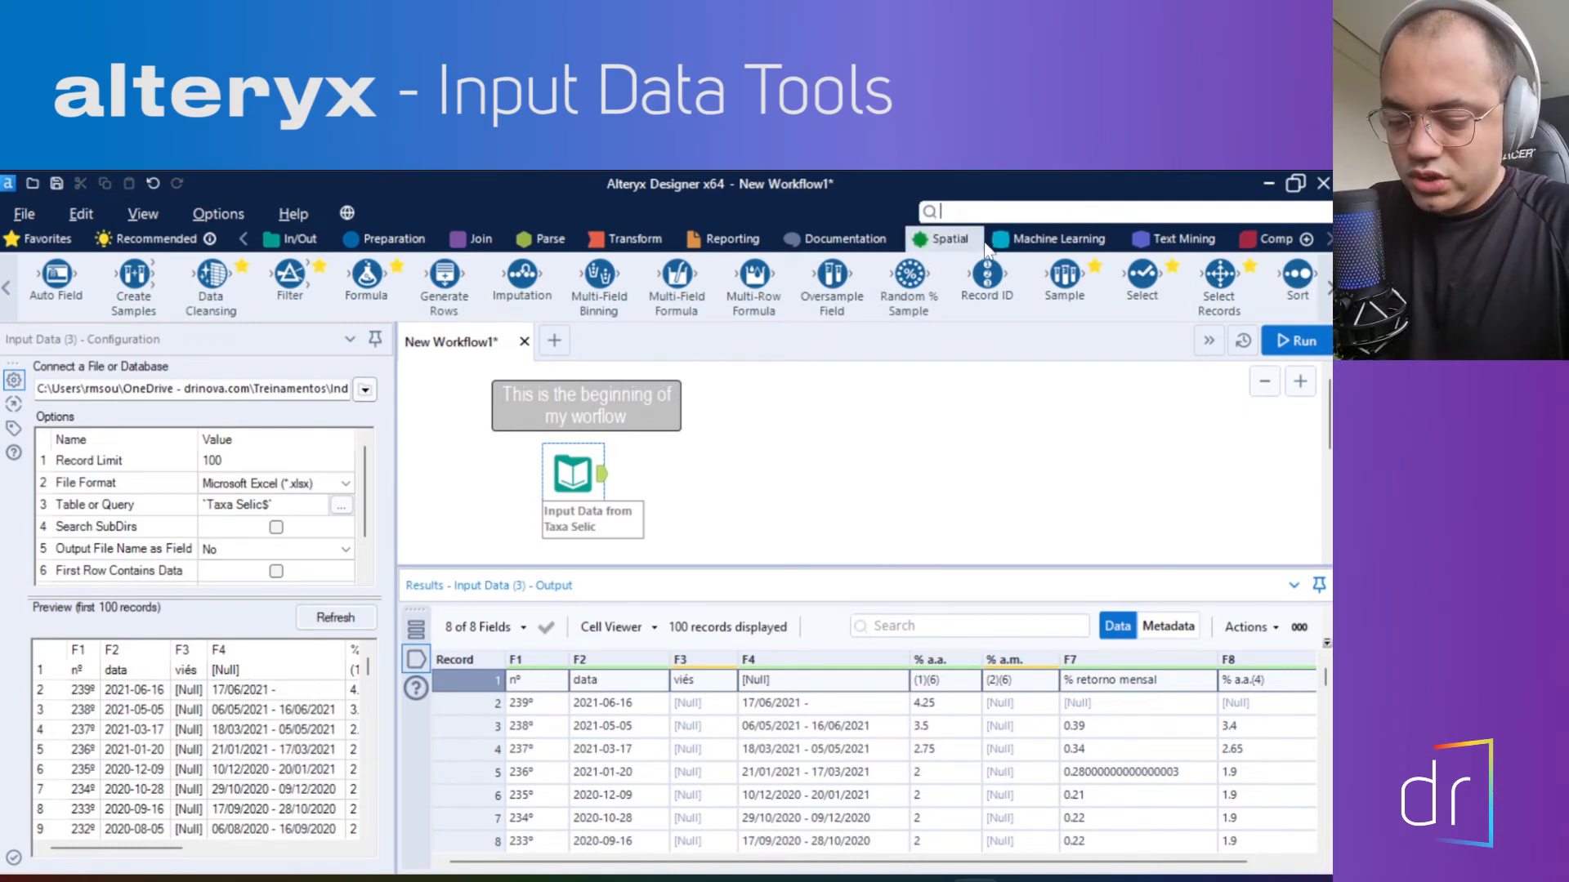
type("dyna")
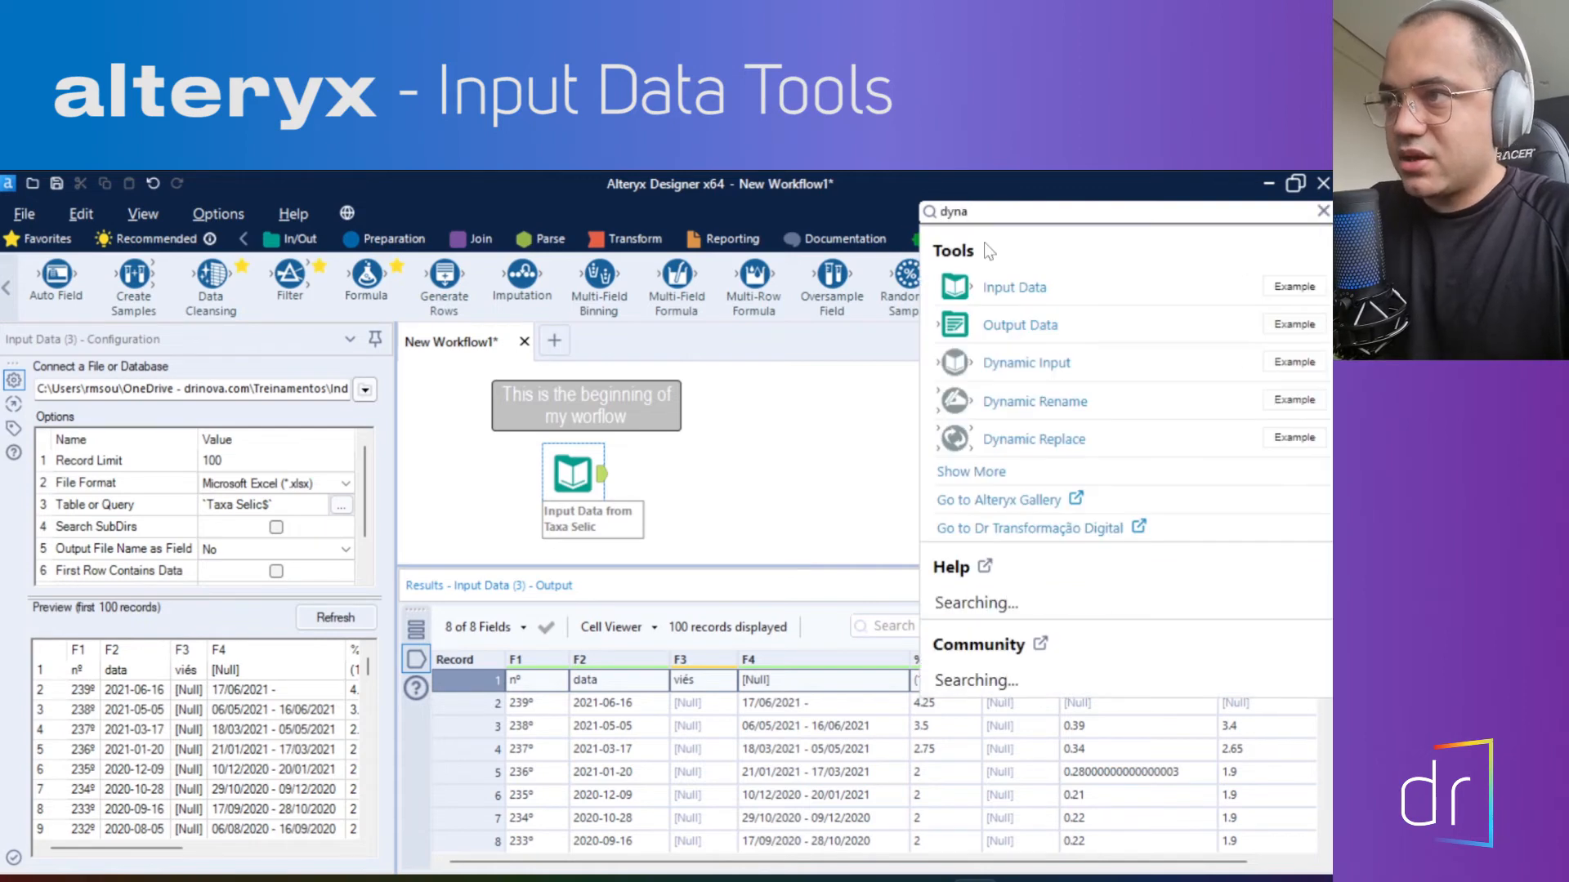
type("mic")
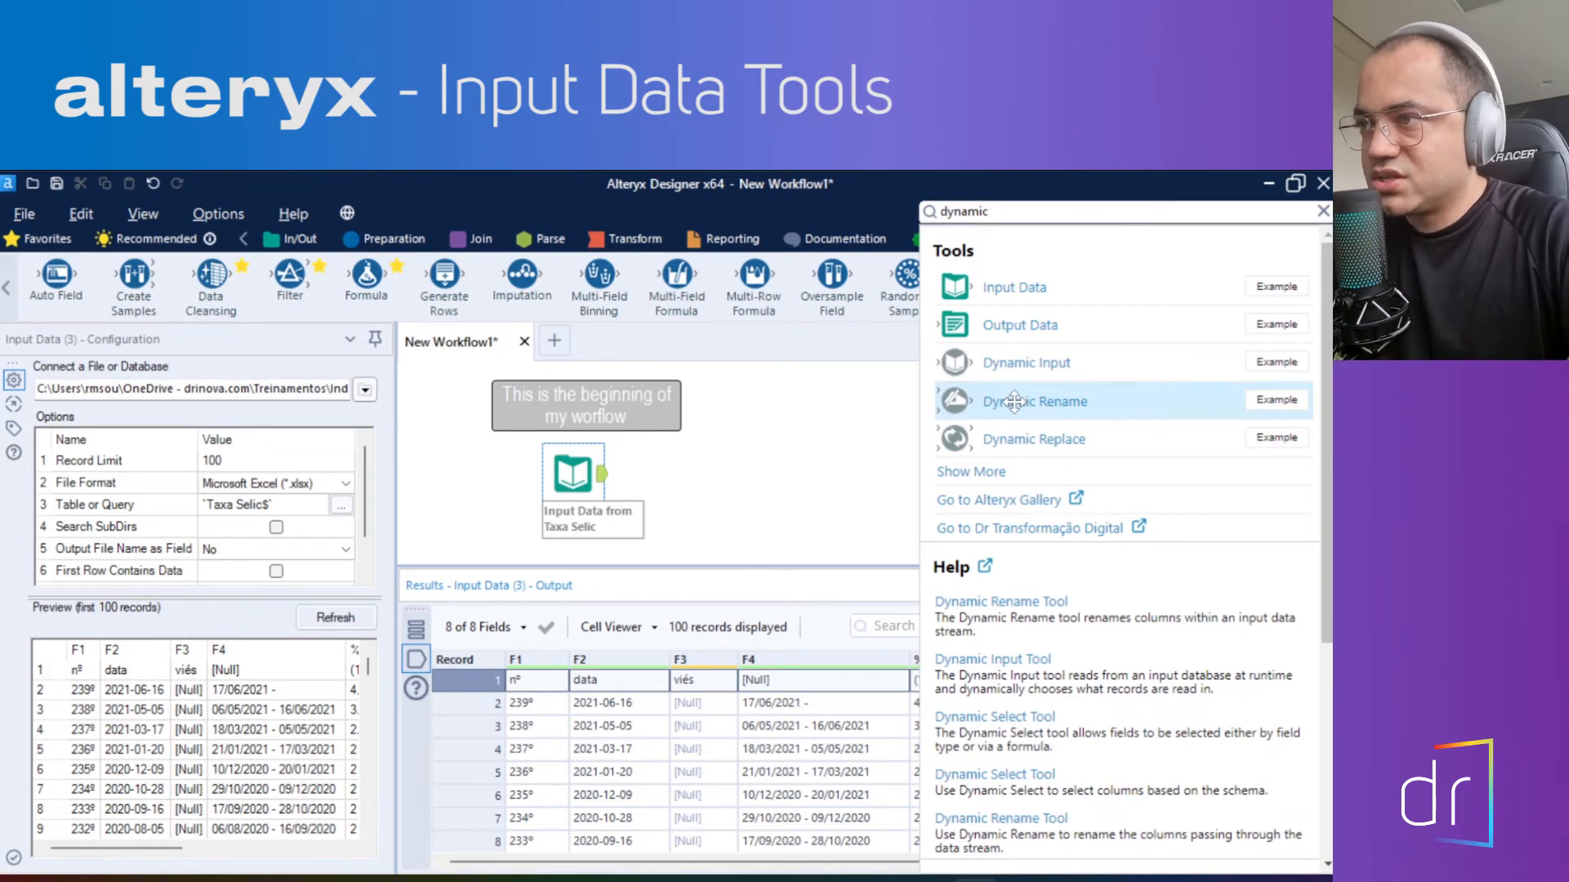
left_click_drag(1013, 401, 731, 488)
Connect the Input Data output to the Dynamic Rename tool's L input and place the two tools close together
left_click_drag(943, 461, 1000, 486)
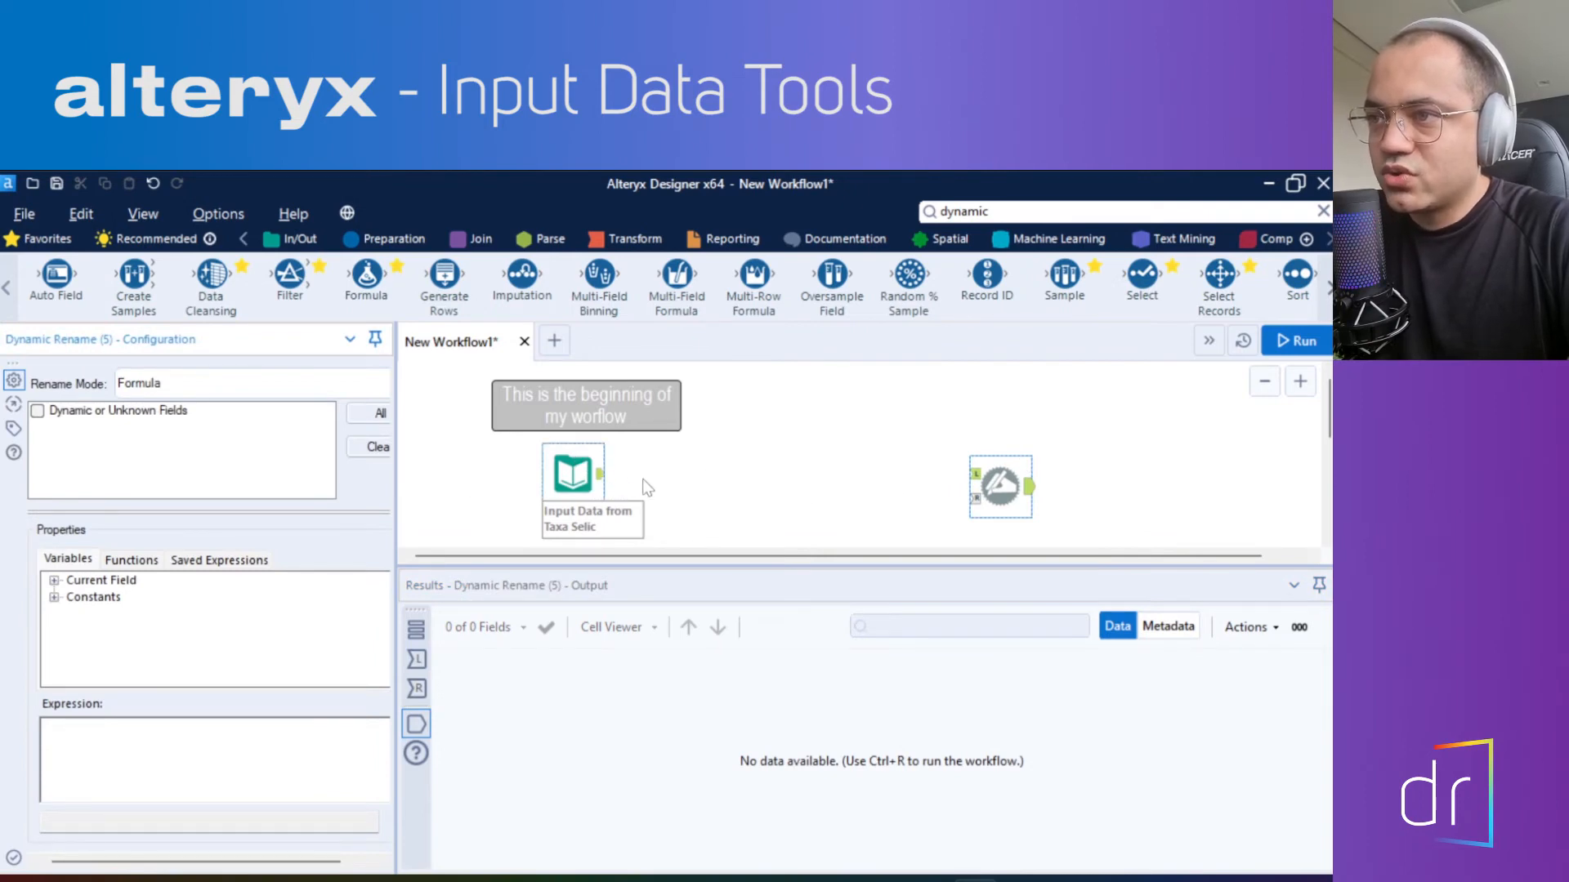
left_click_drag(603, 480, 972, 474)
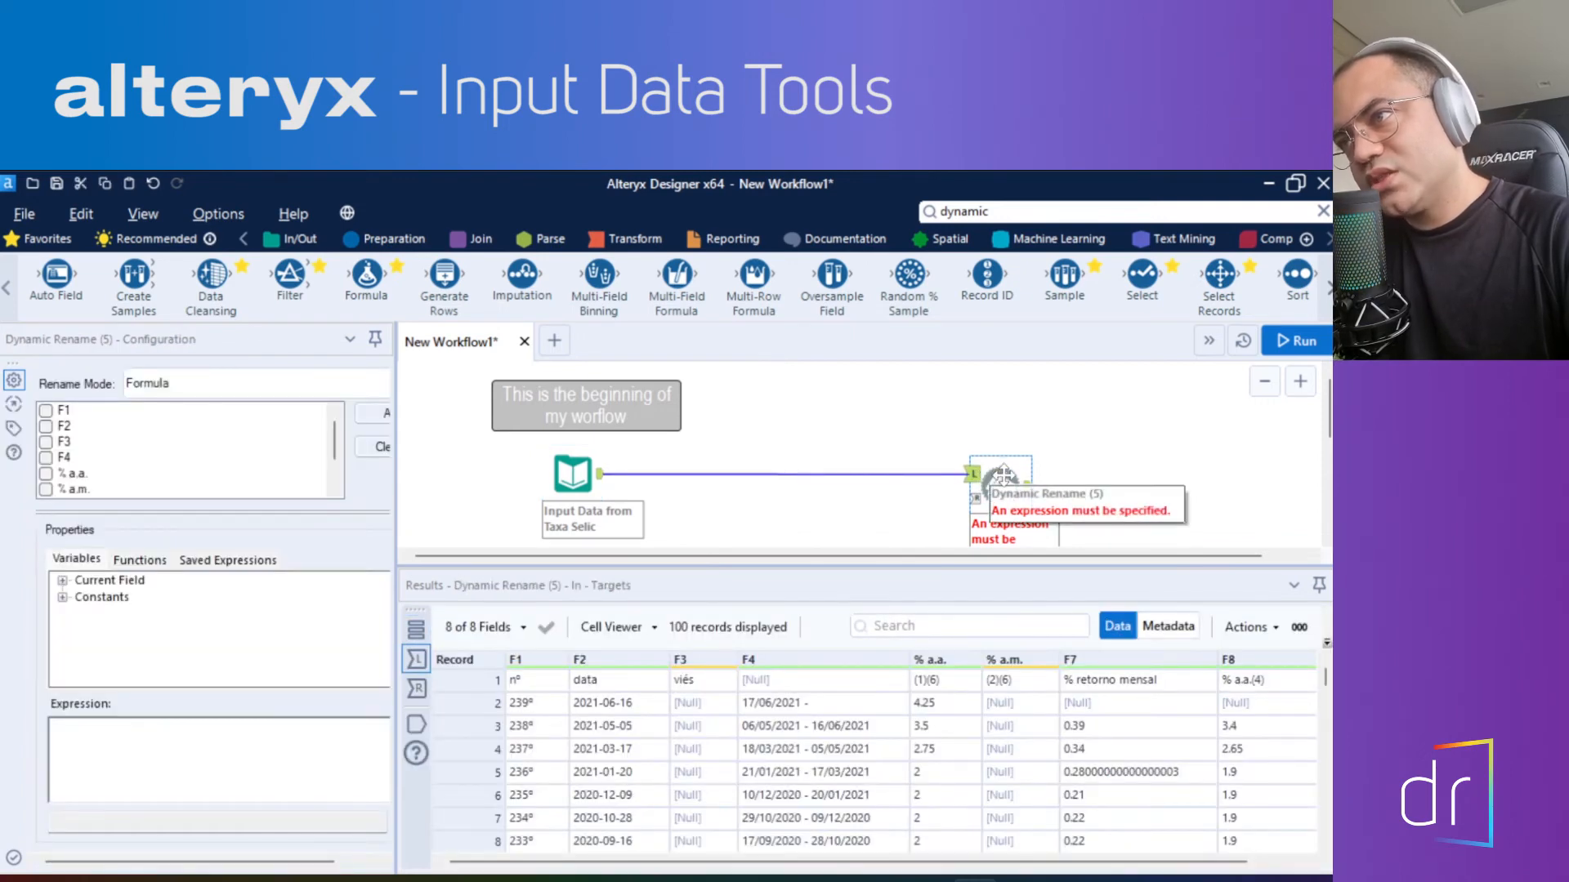
left_click_drag(989, 472, 769, 480)
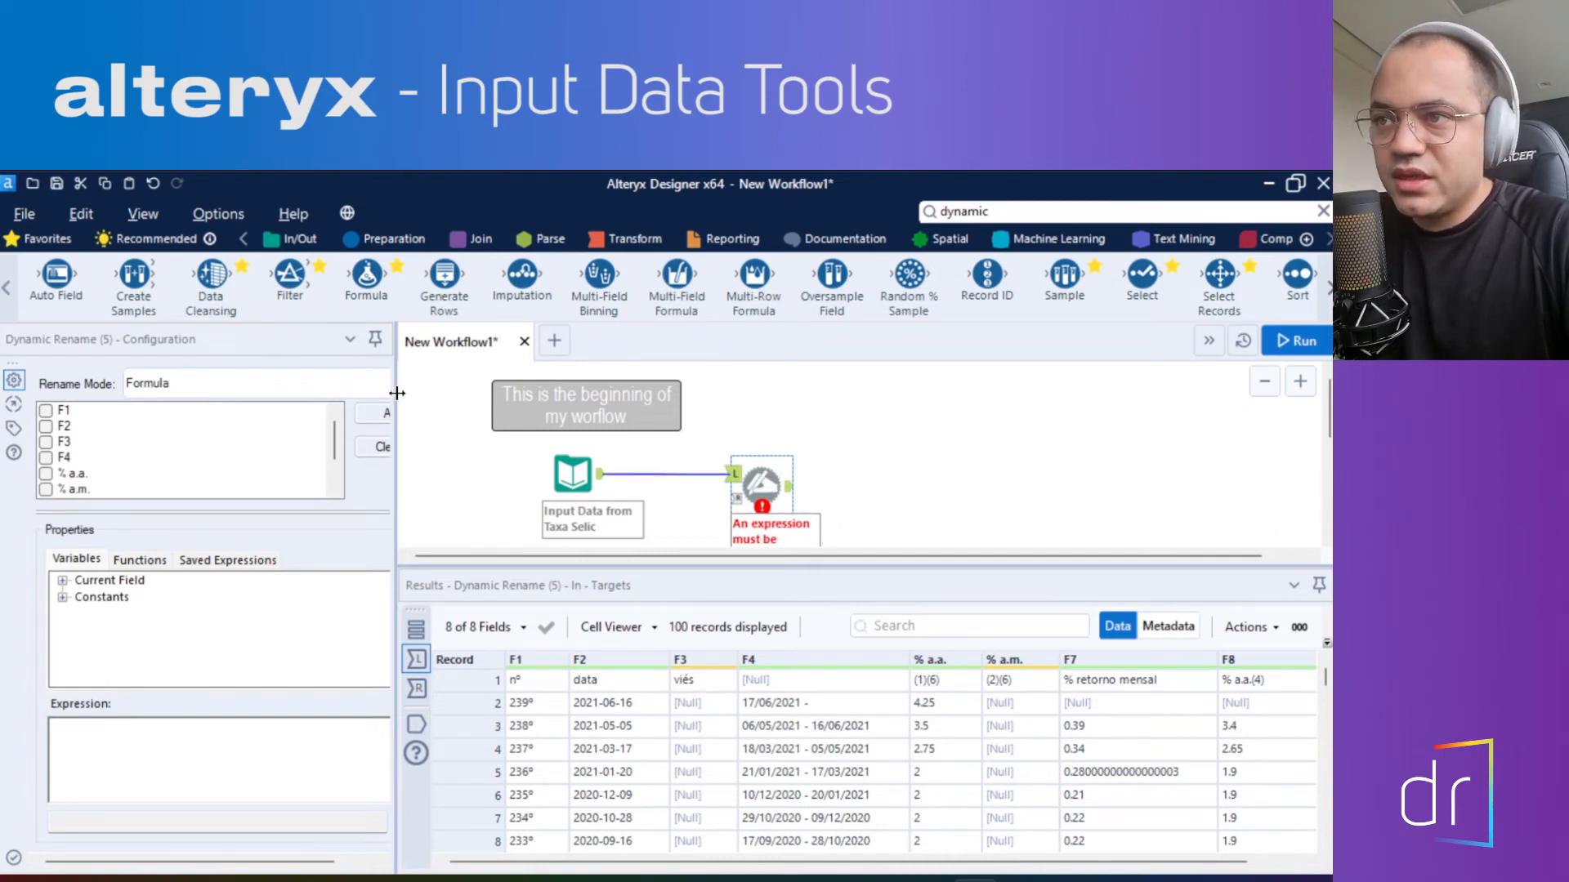
Set the rename mode to Take Field Names from First Row of Data and exclude the % a.a. and % a.m. fields
left_click_drag(397, 393, 734, 436)
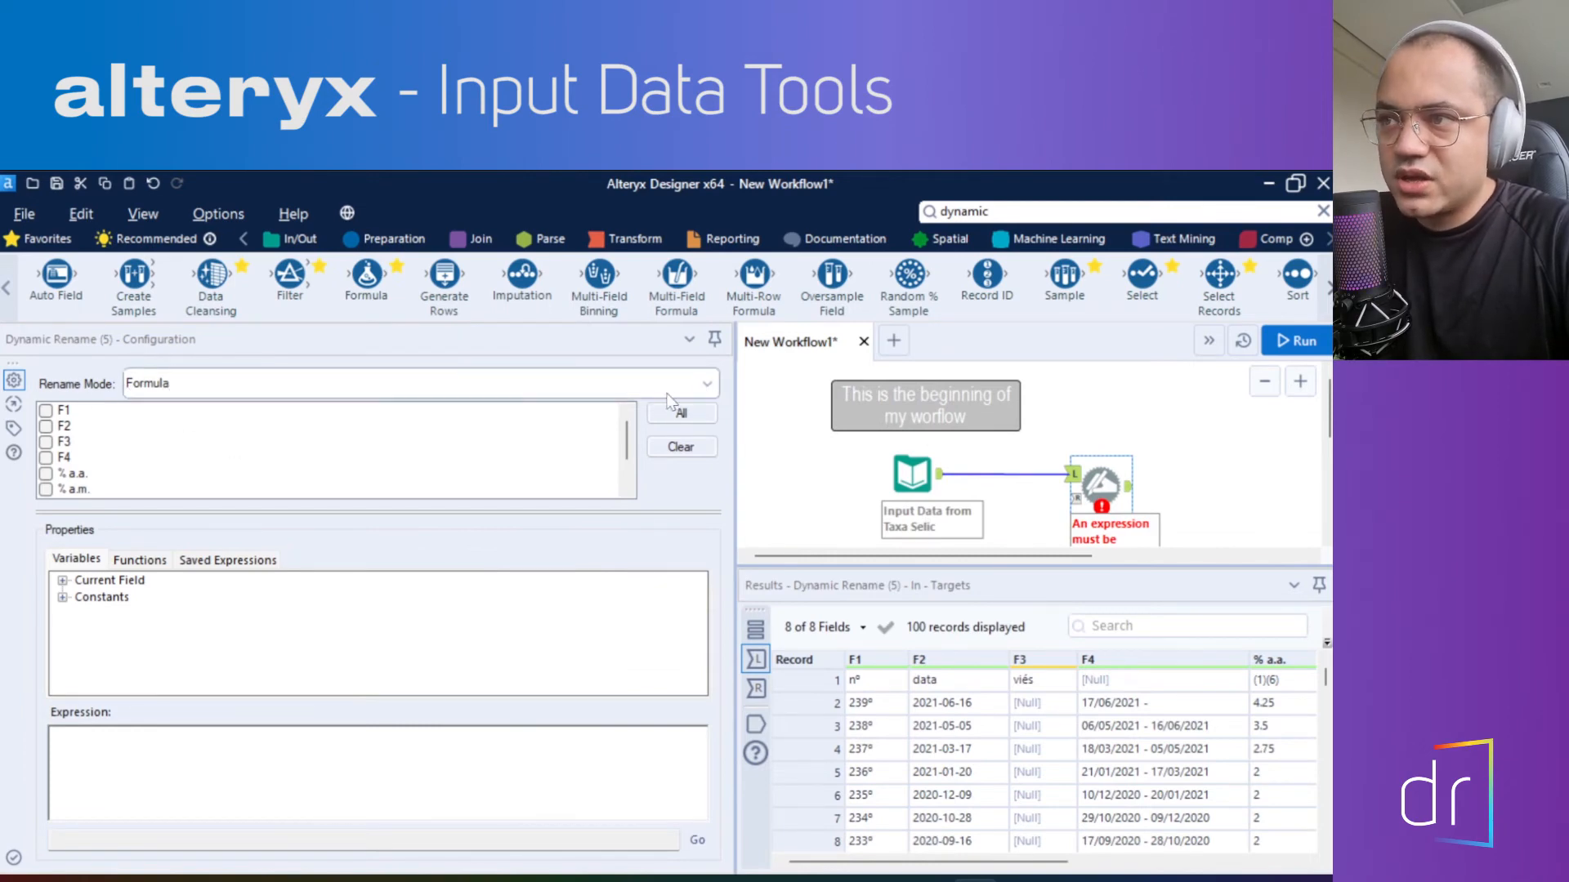
left_click(707, 384)
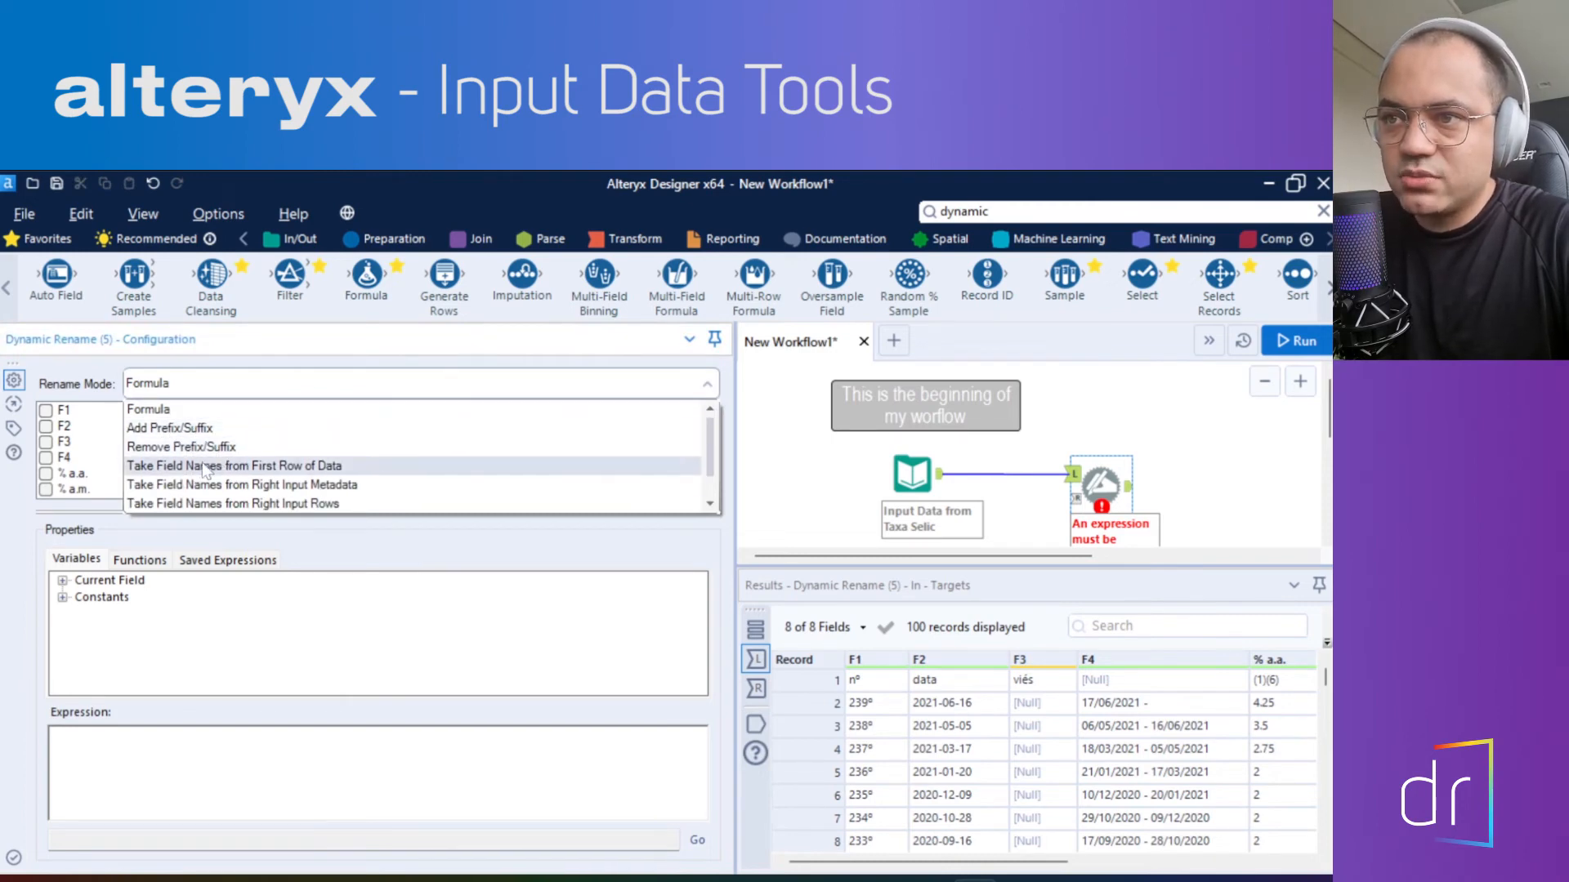
left_click(259, 470)
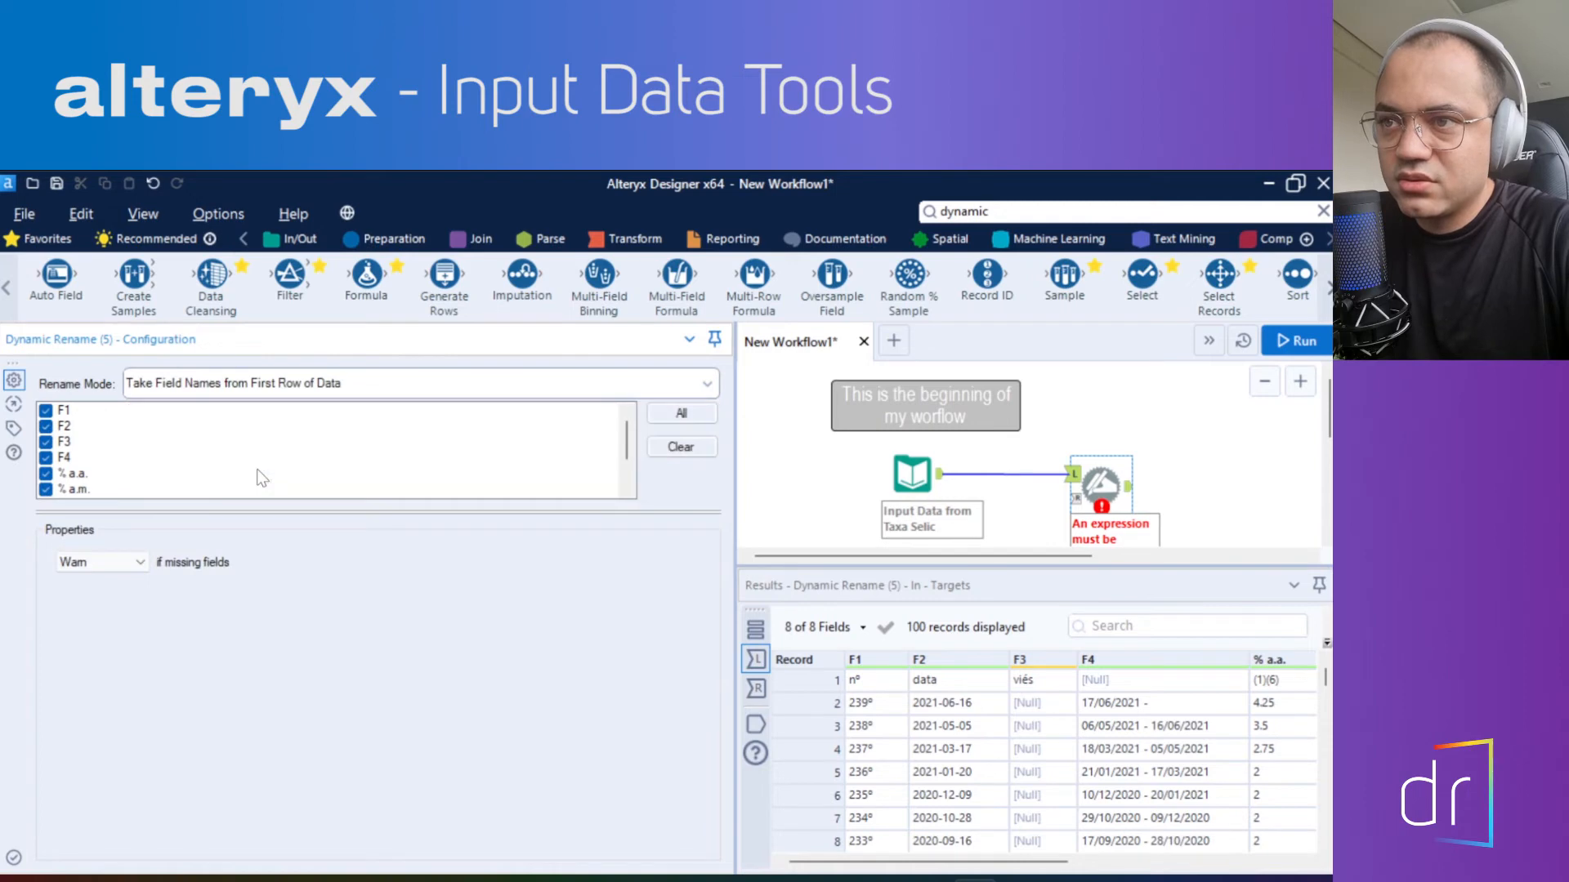
left_click(45, 488)
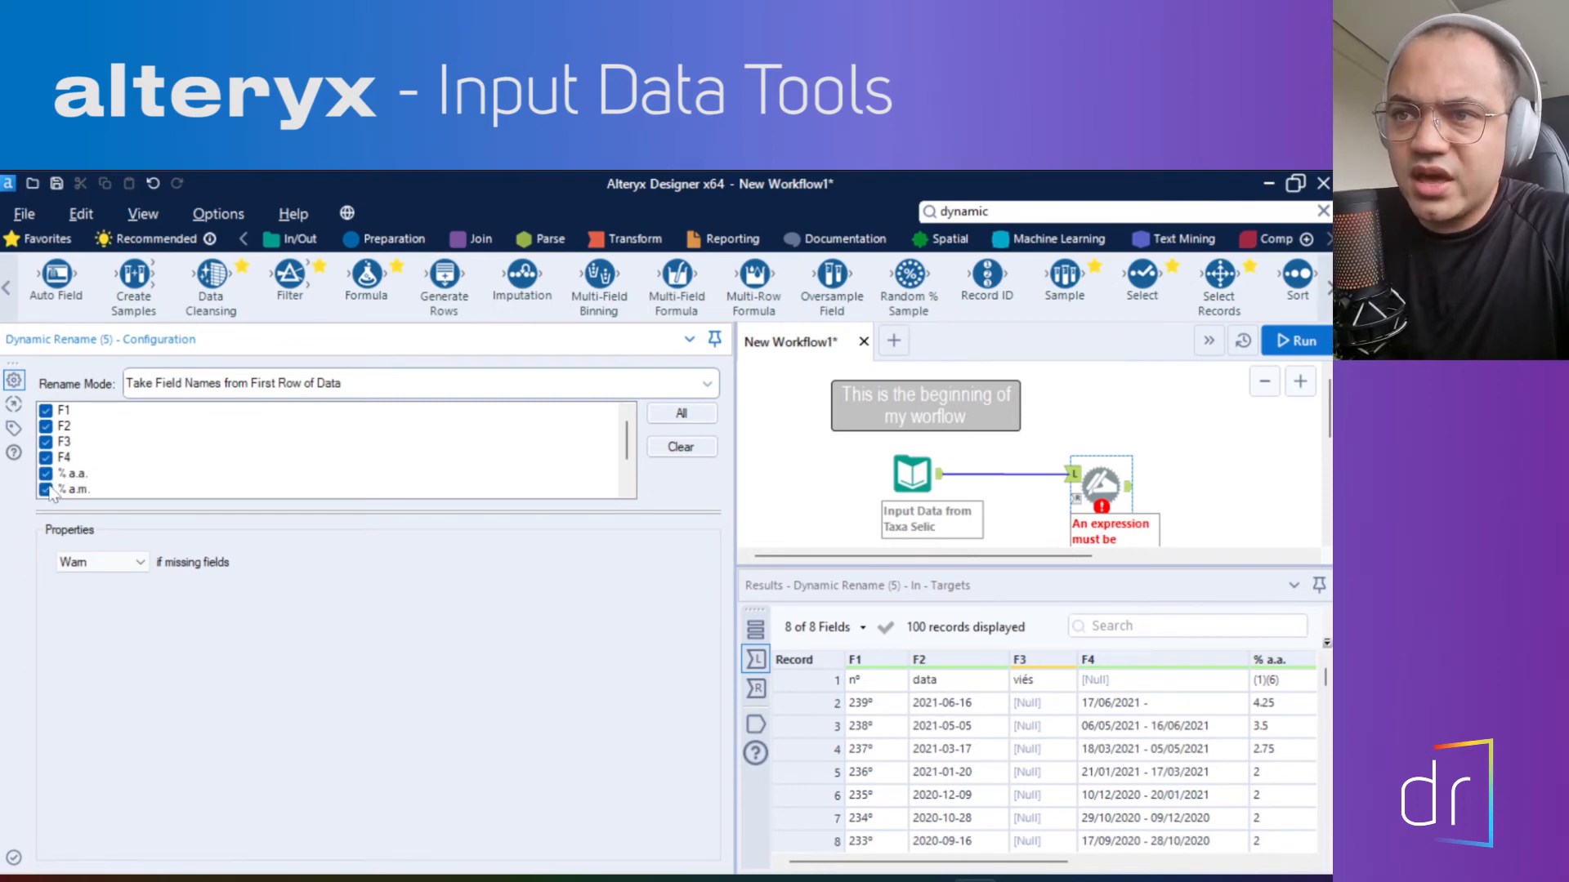
left_click(50, 478)
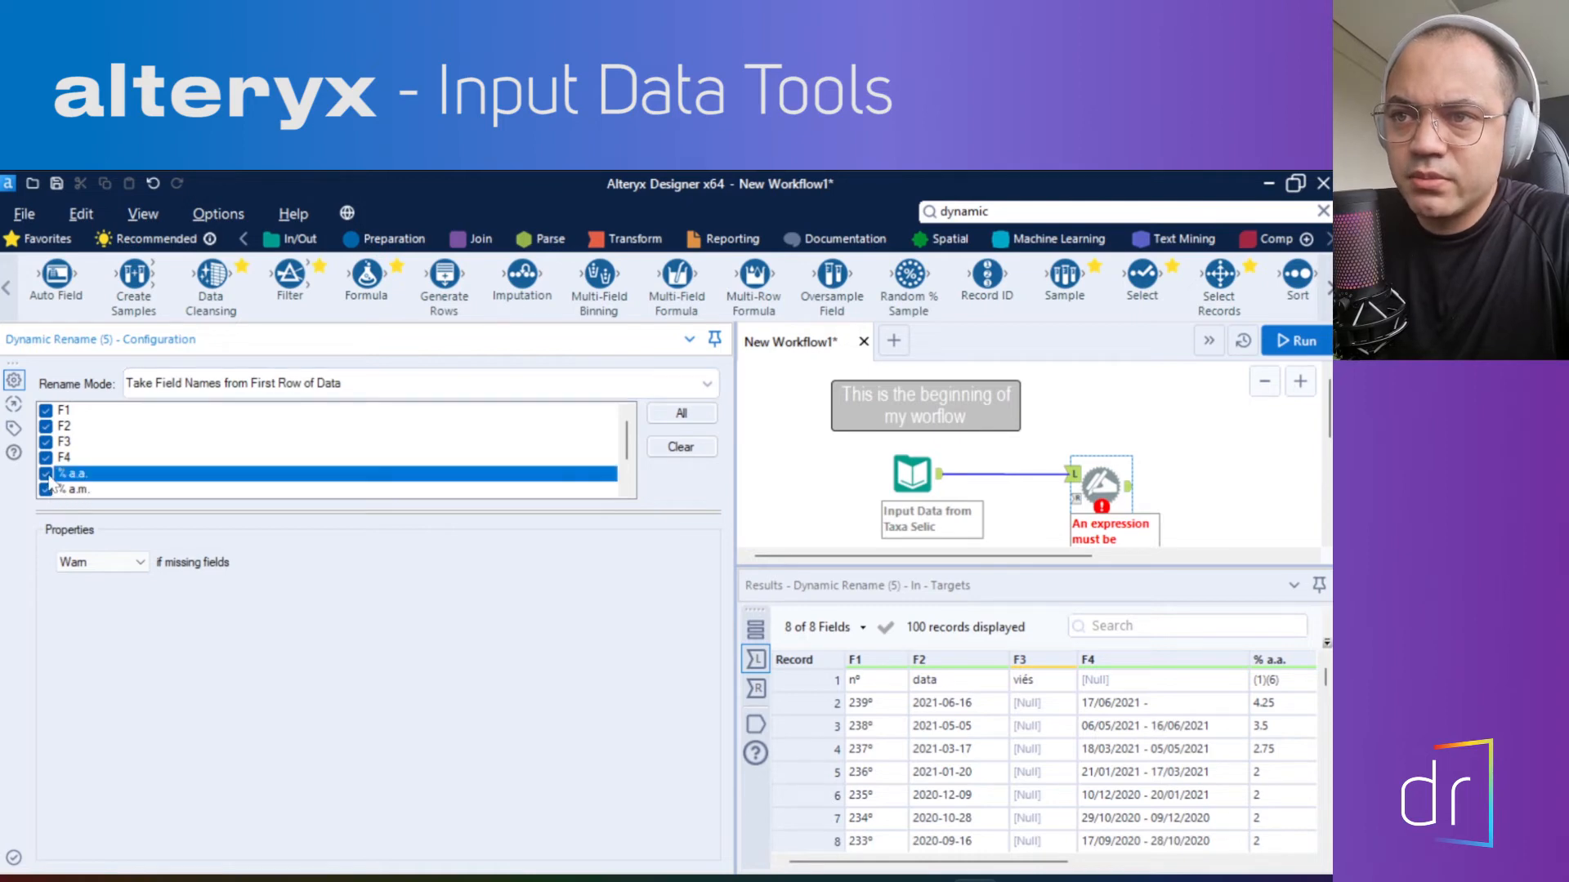
left_click(47, 489)
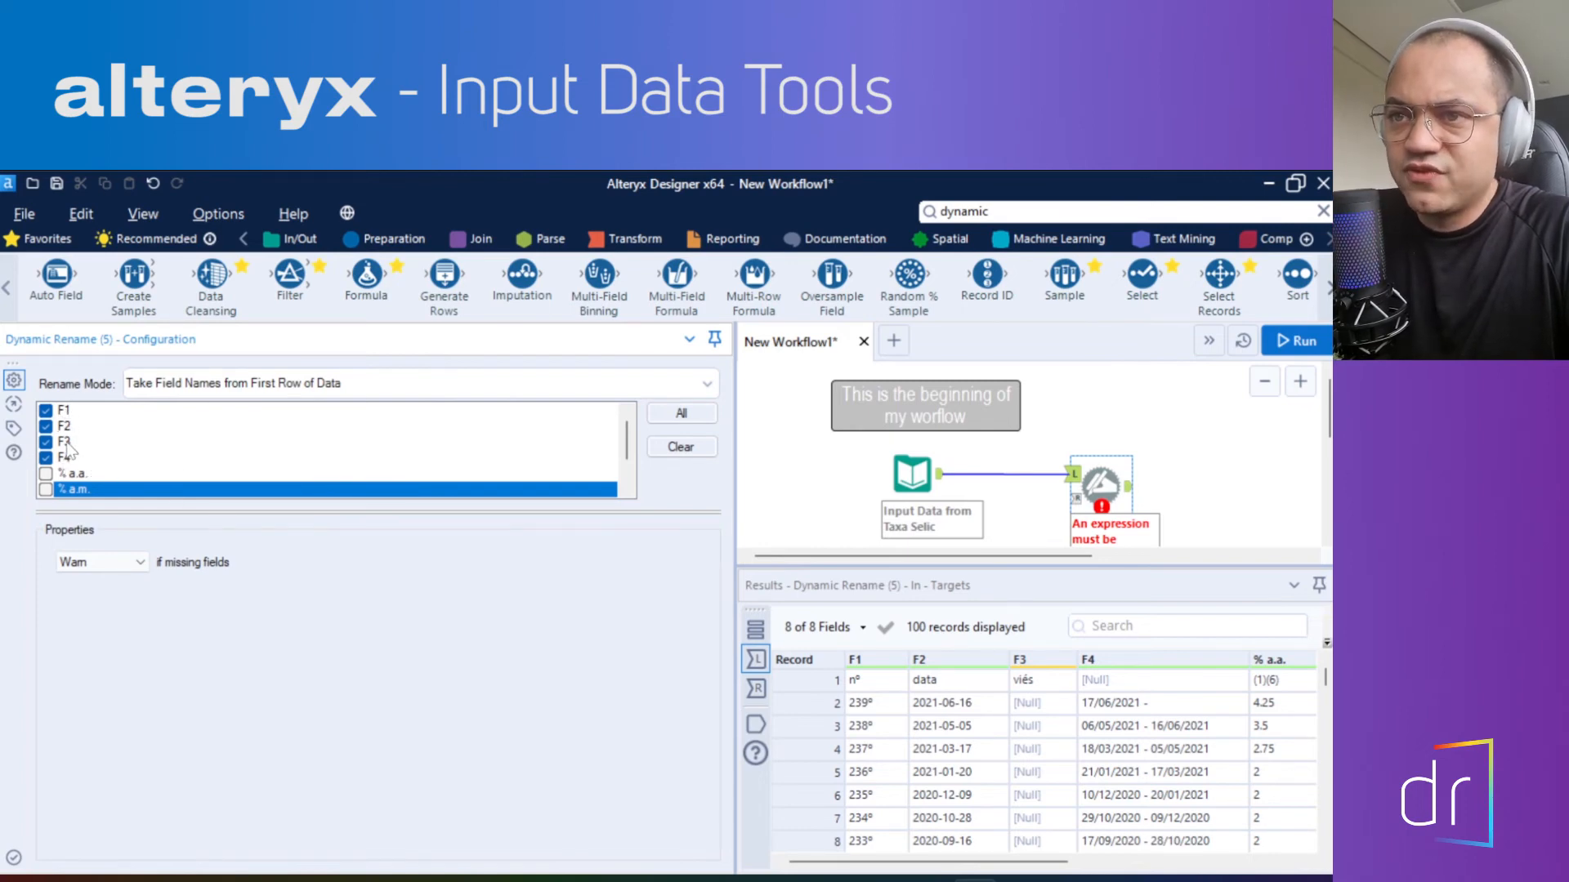
Run the workflow and view the Dynamic Rename tool's target input, source input and output results
left_click(1312, 345)
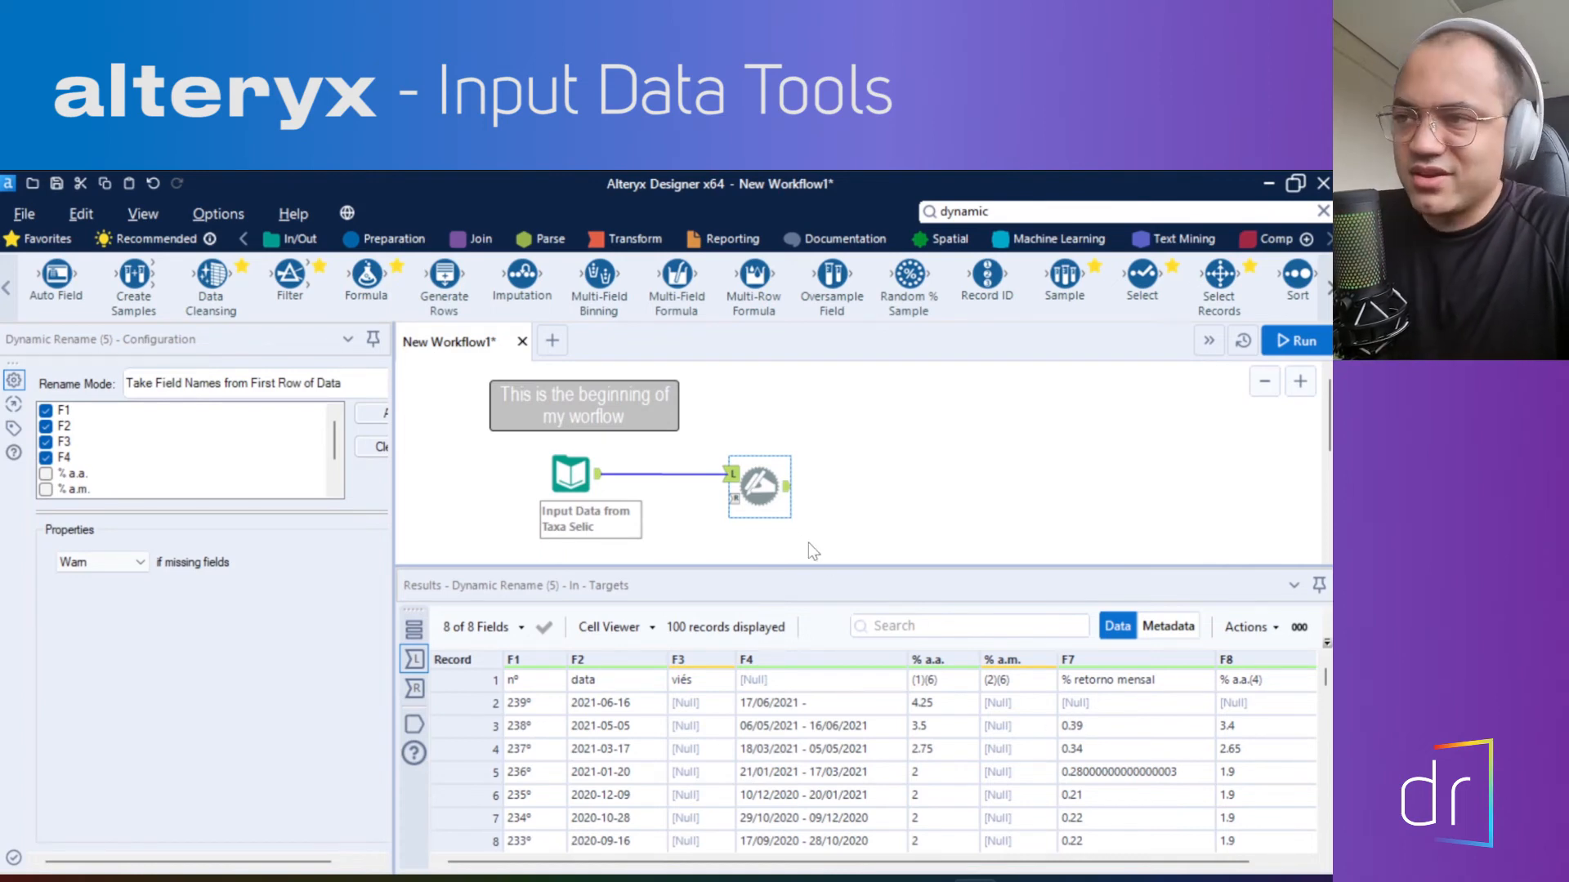
left_click(418, 665)
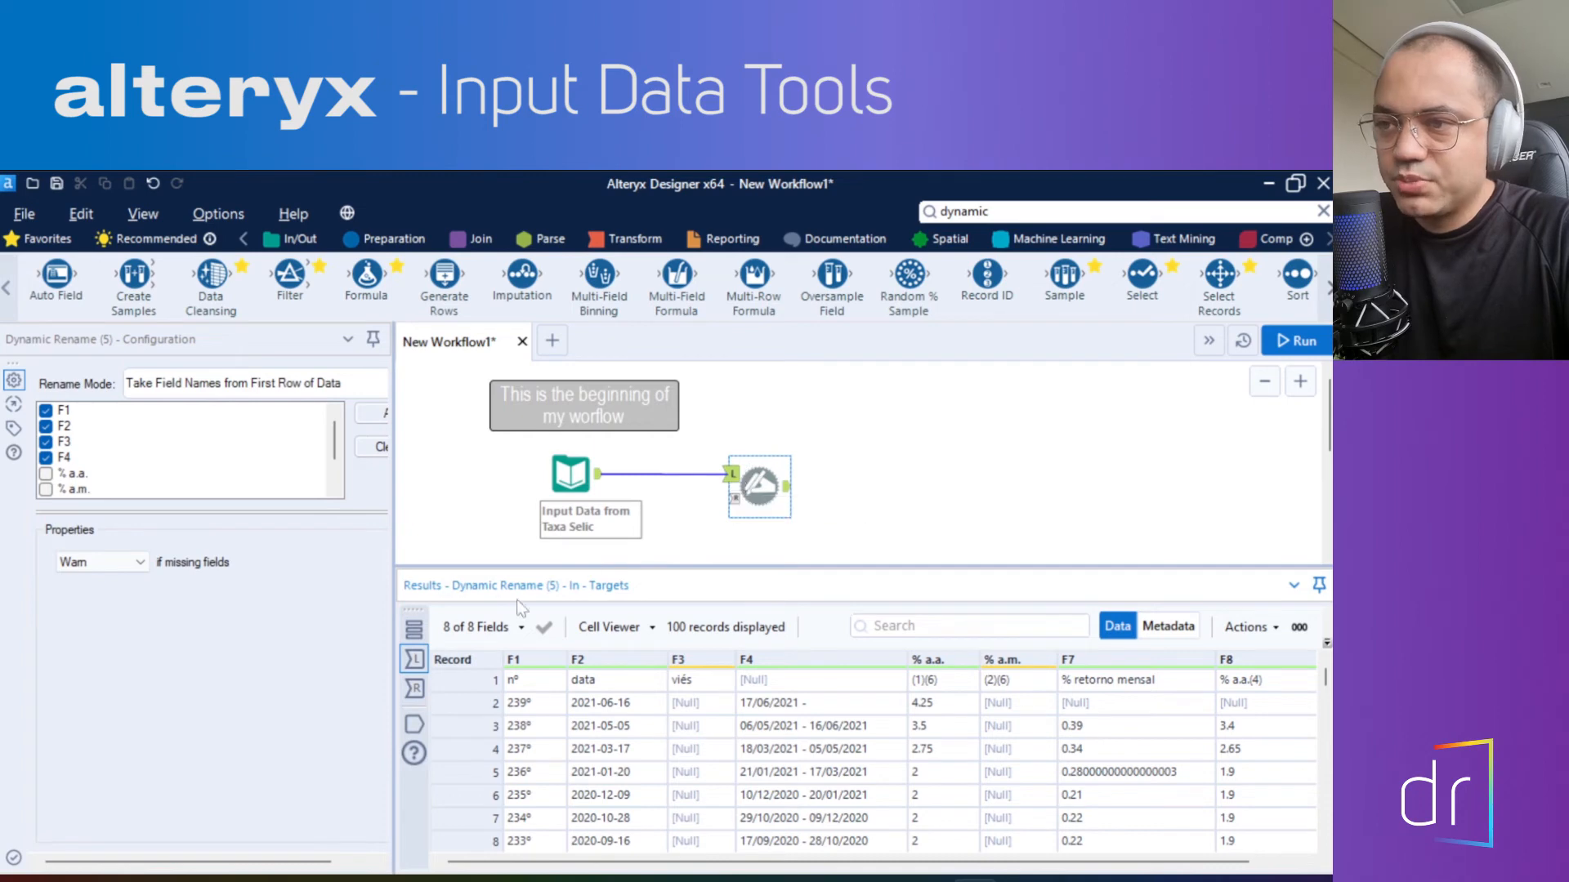
left_click(415, 688)
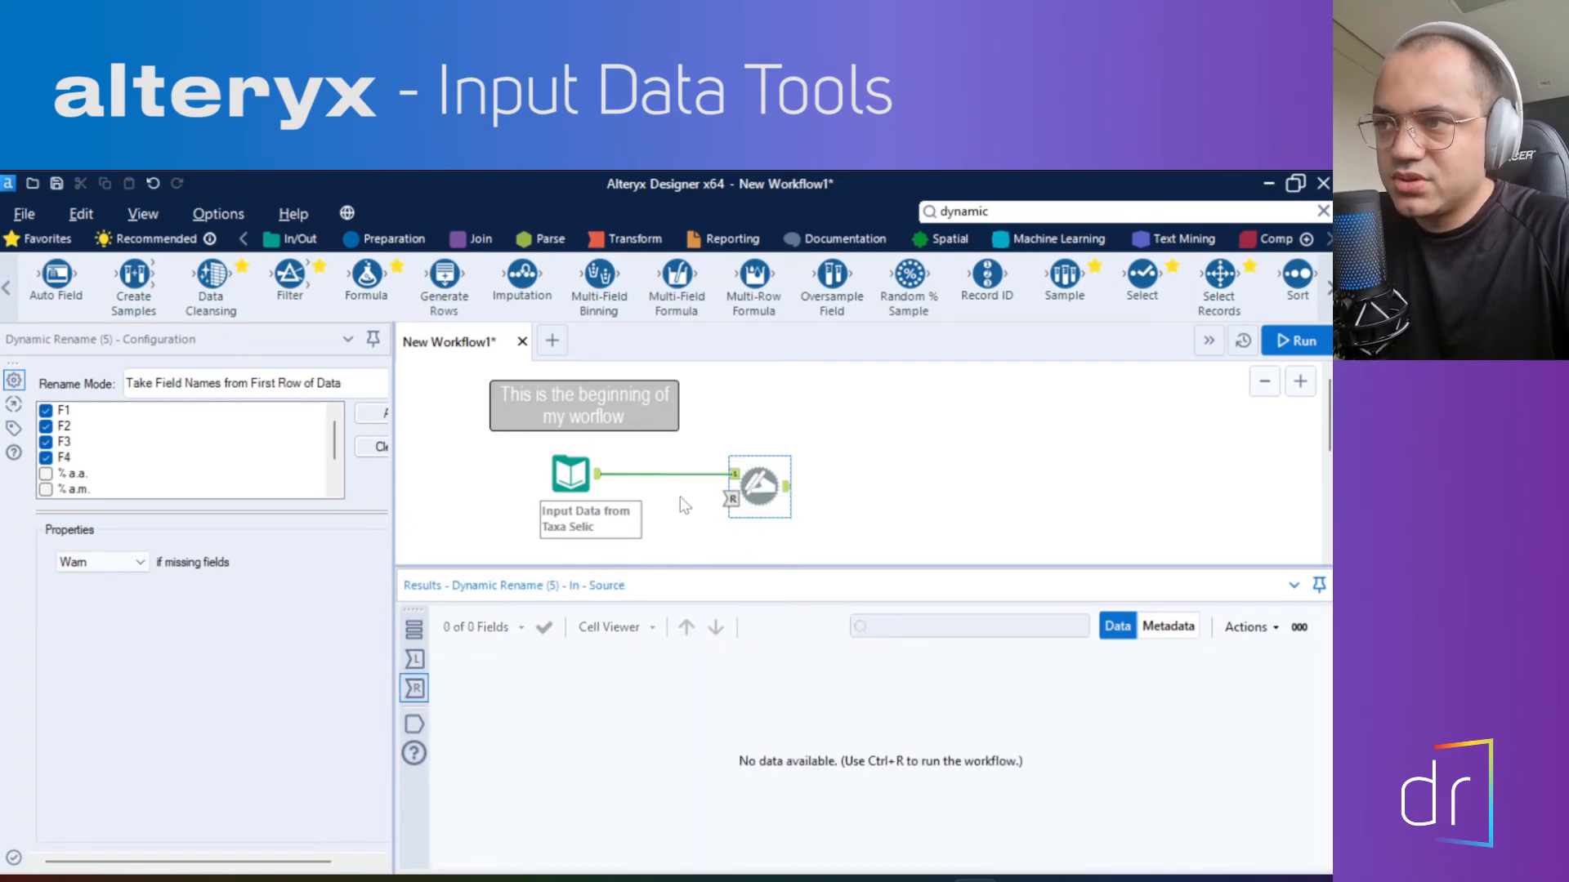
left_click(731, 478)
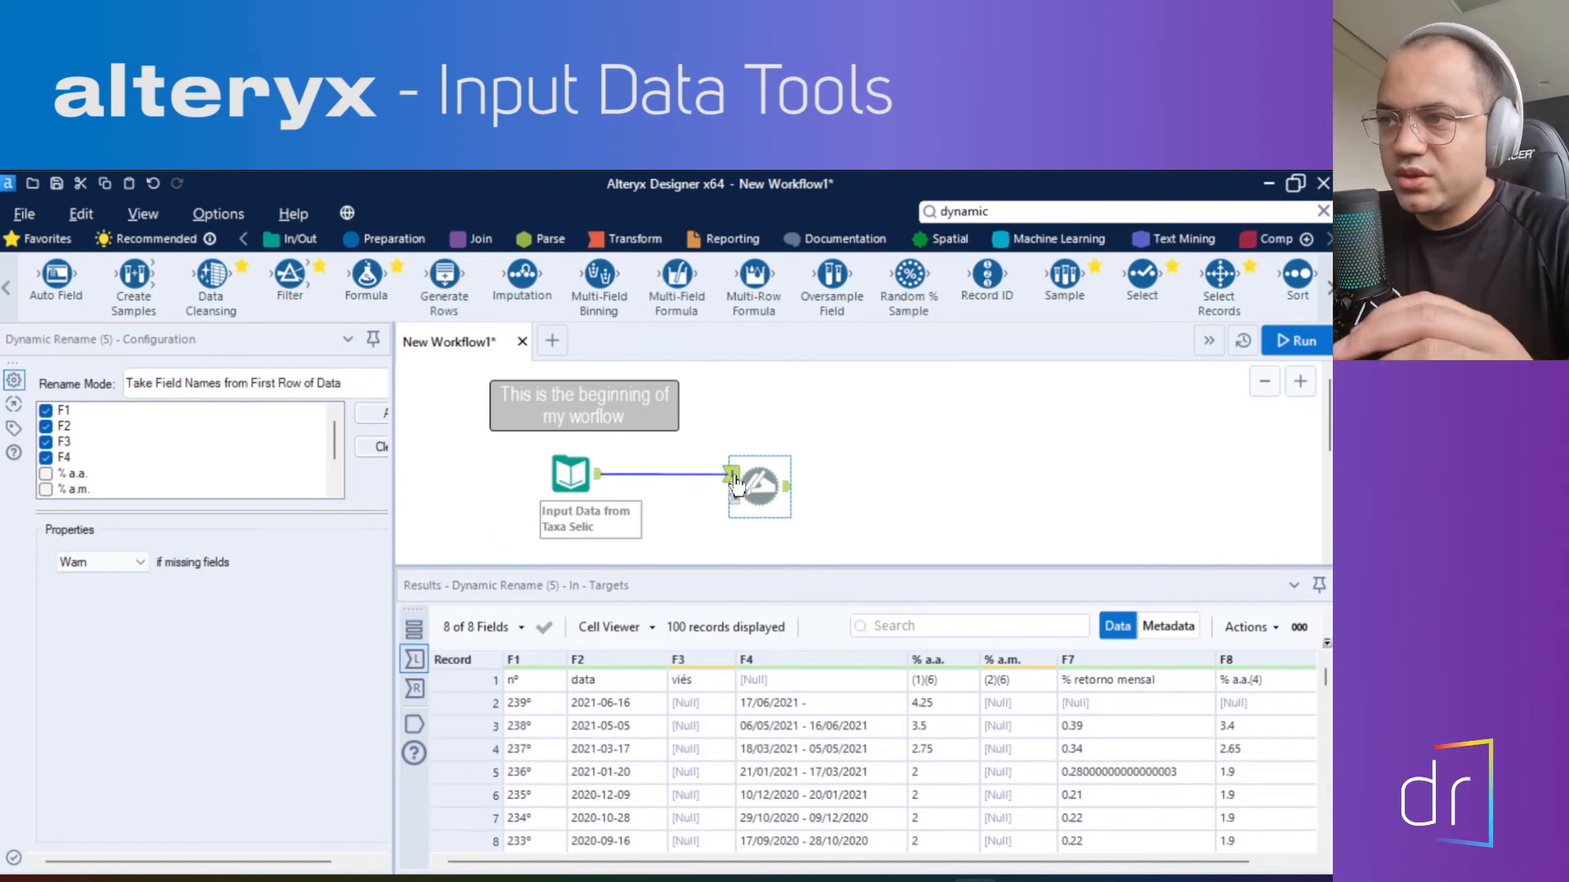
left_click(415, 723)
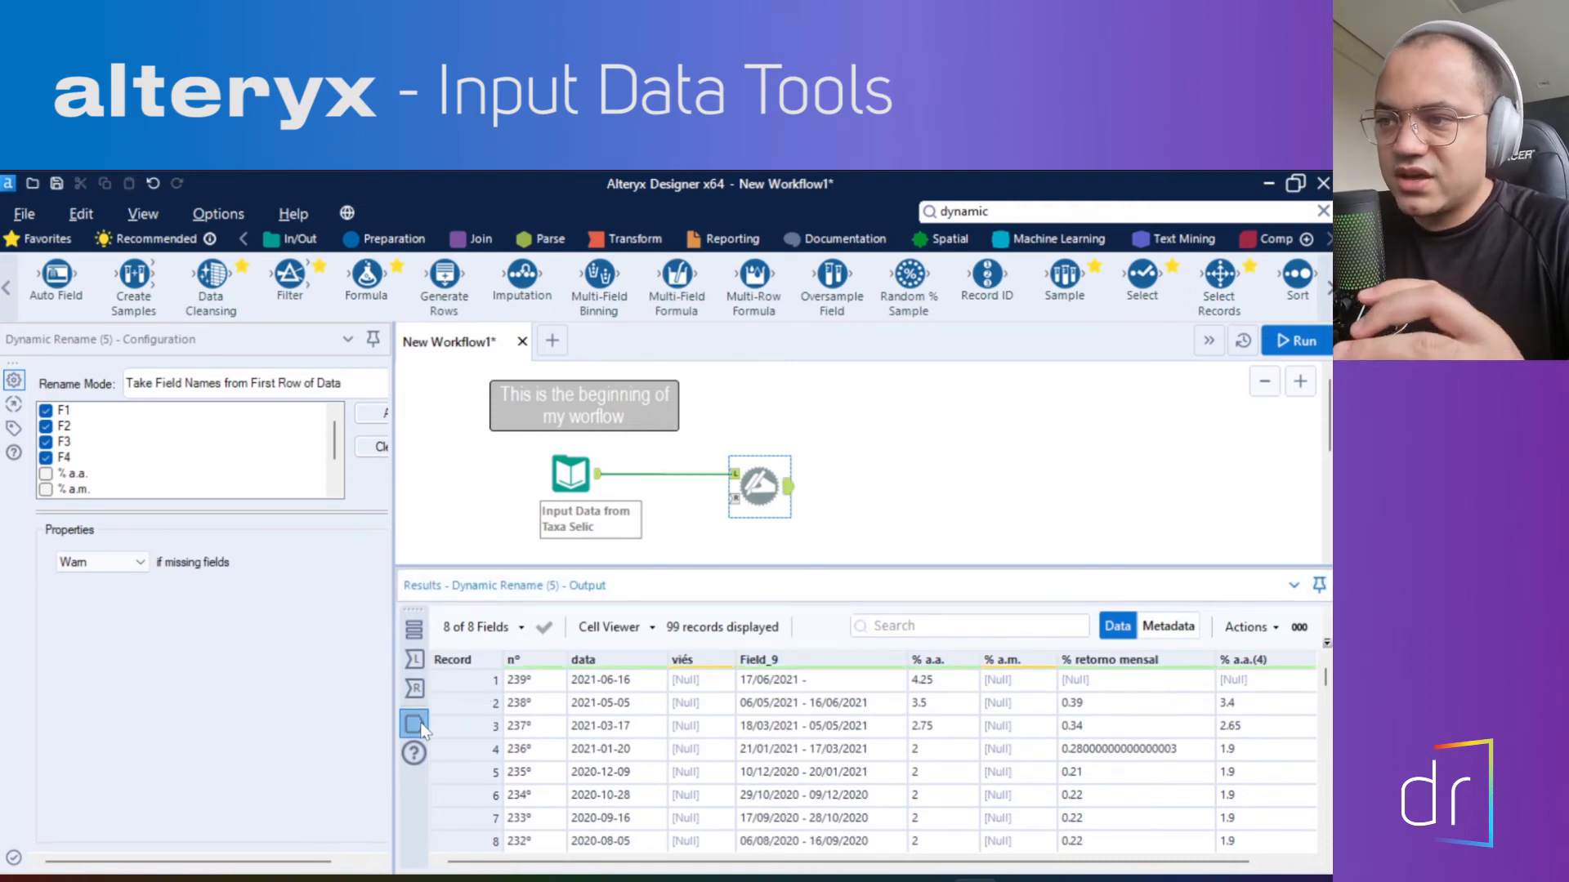
Compare the column headers and first records of the Dynamic Rename output with its target input
left_click(479, 678)
left_click_drag(601, 866, 566, 853)
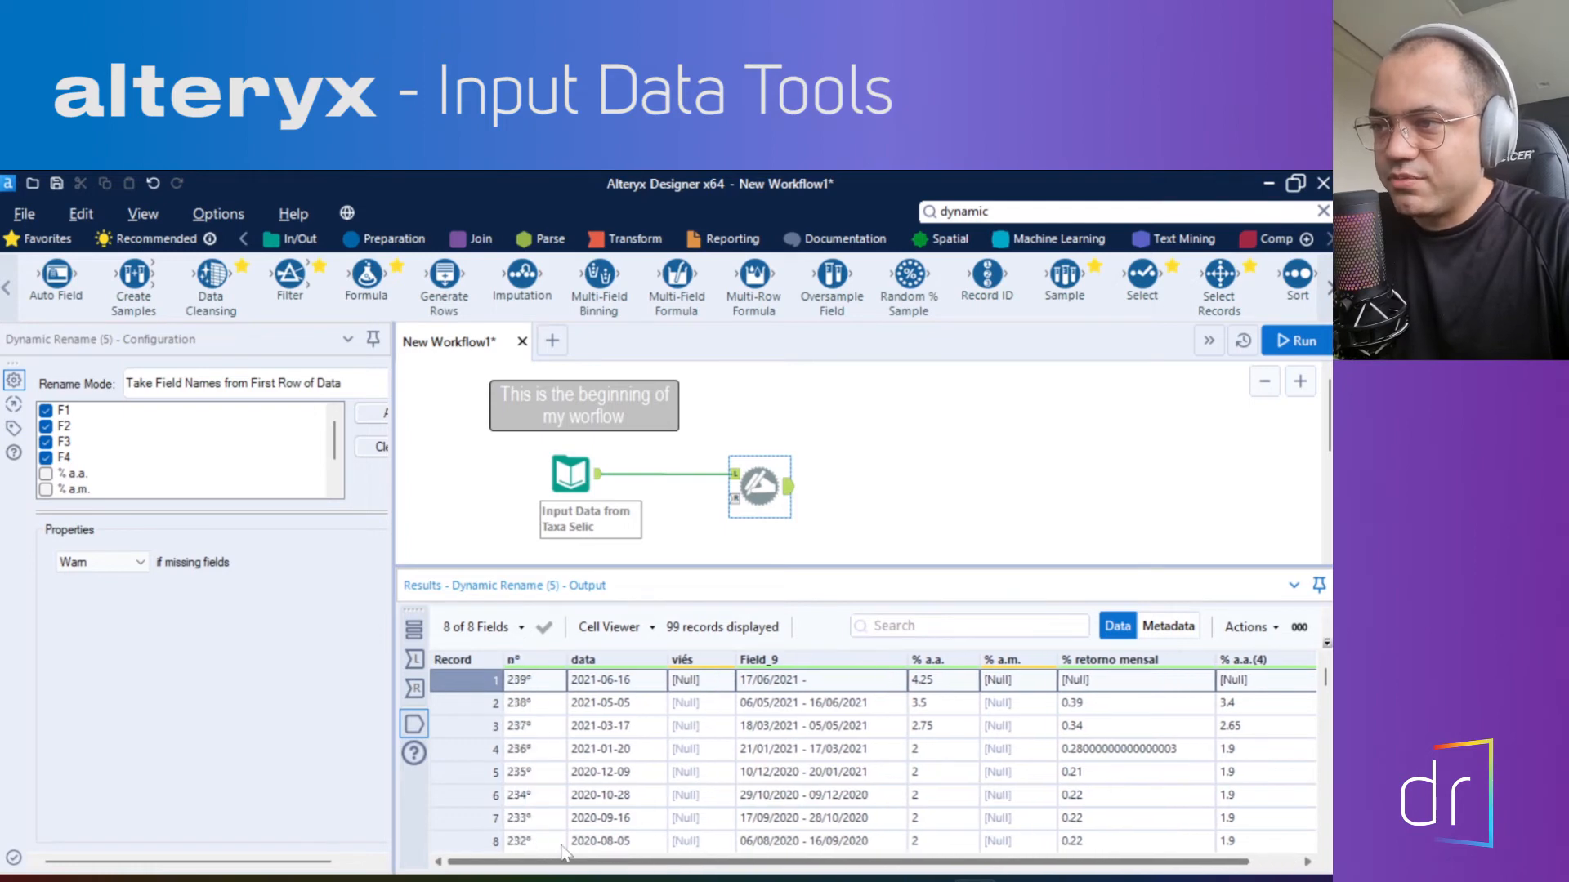
left_click(517, 685)
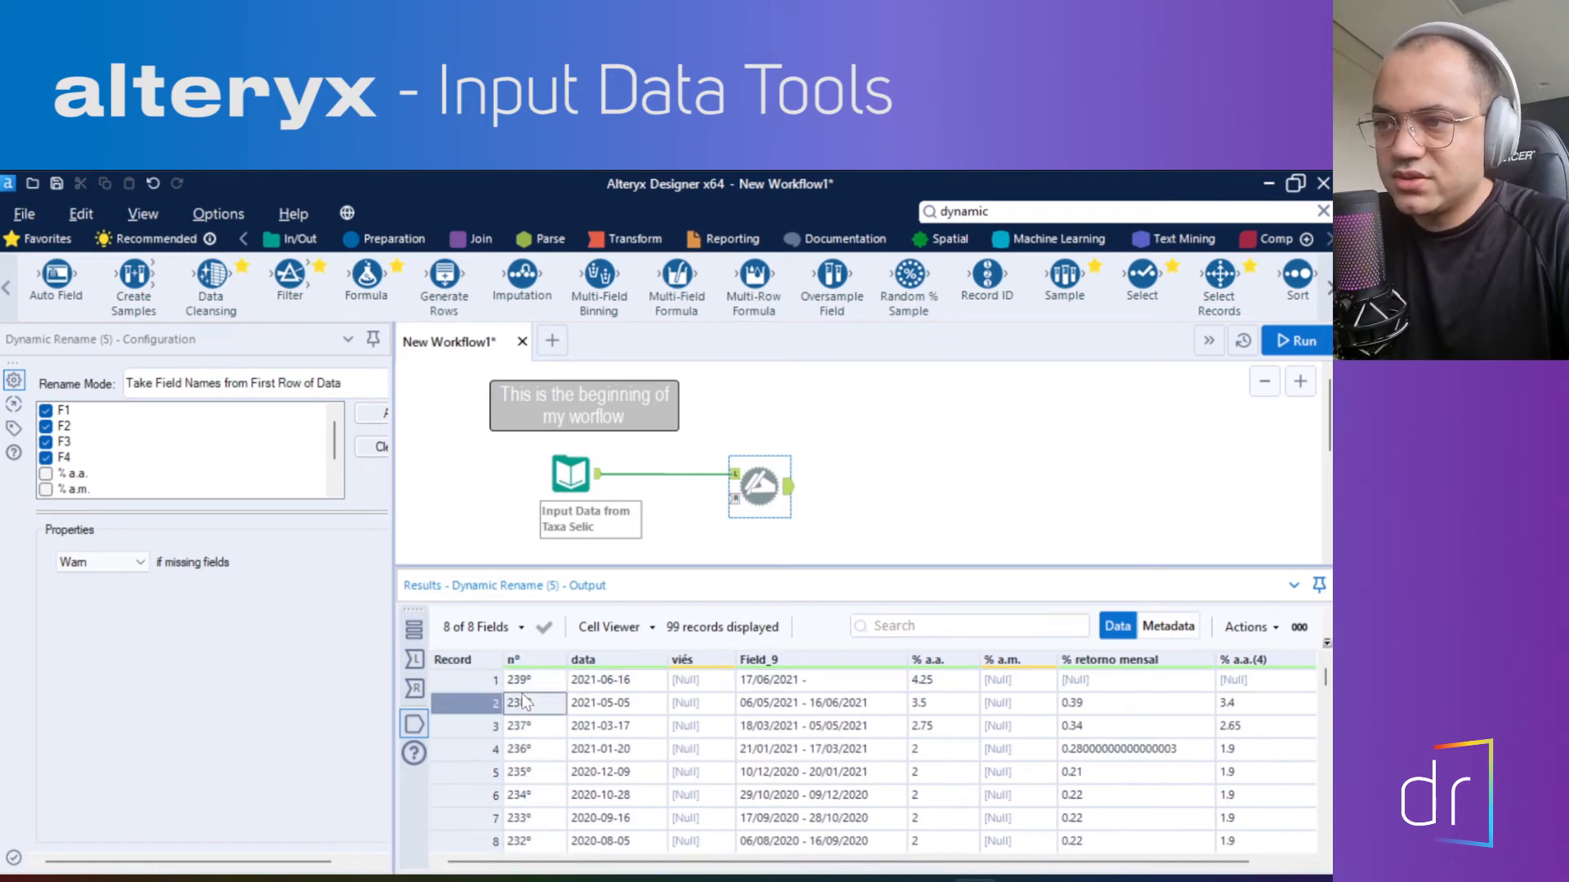
left_click(416, 665)
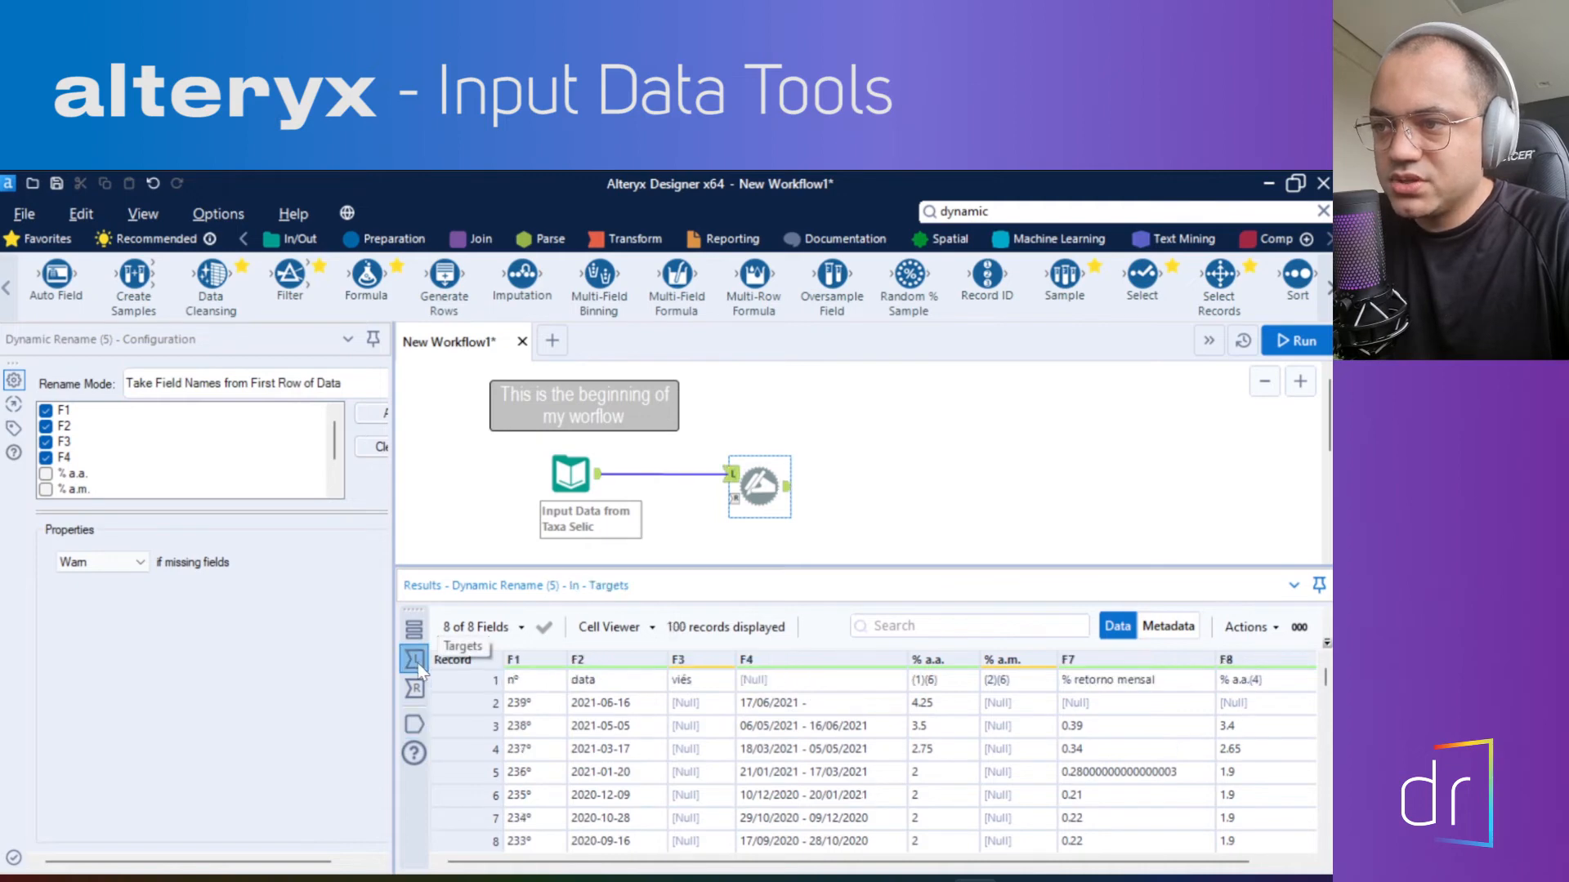
left_click(480, 664)
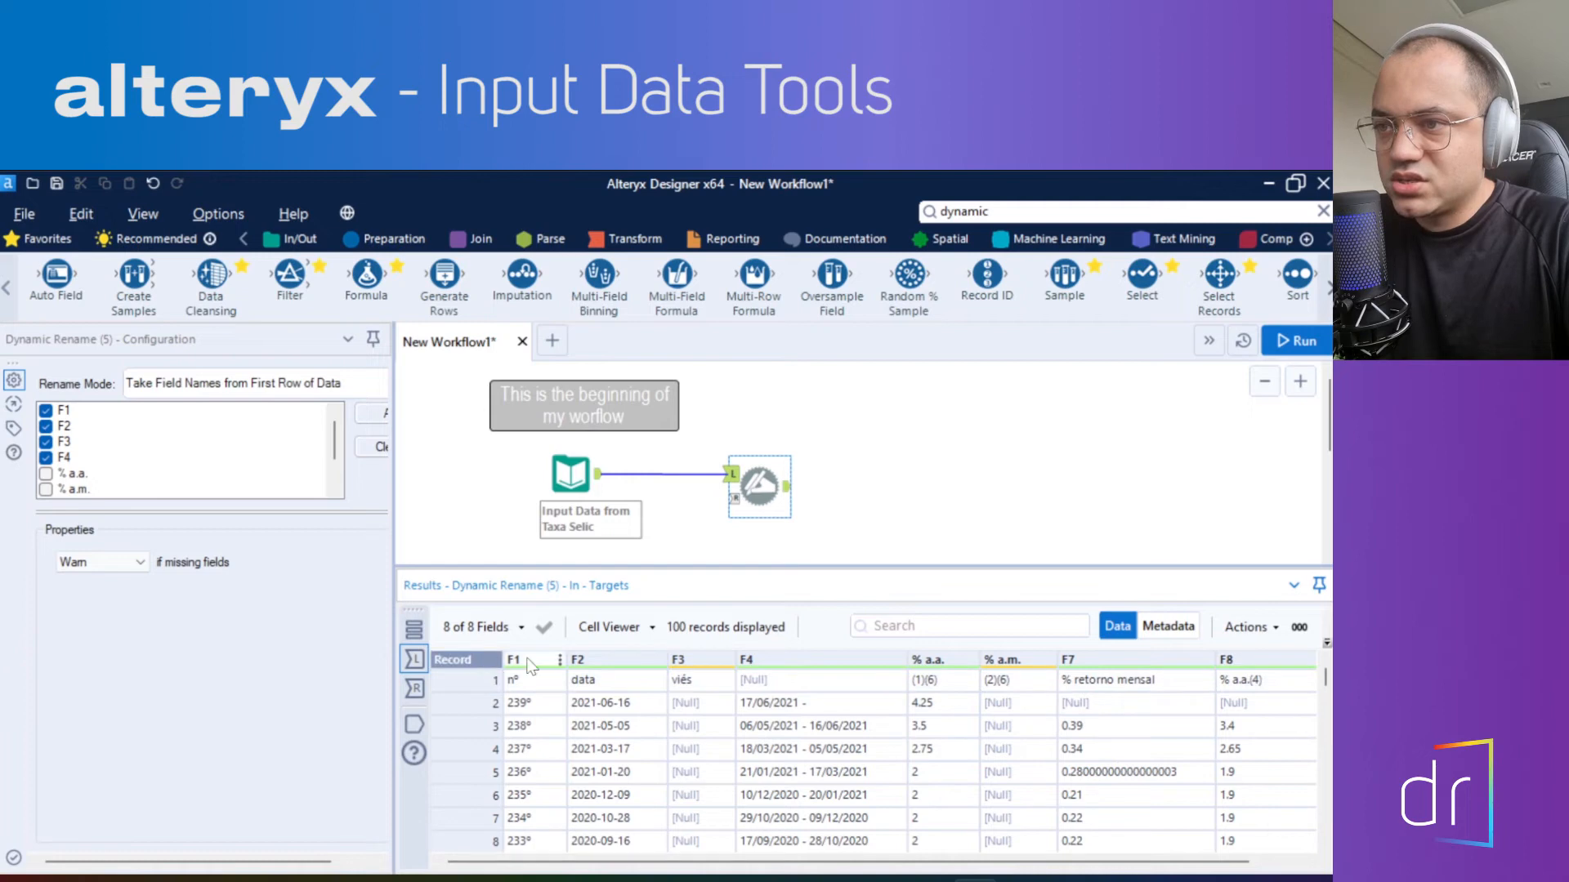
left_click(414, 724)
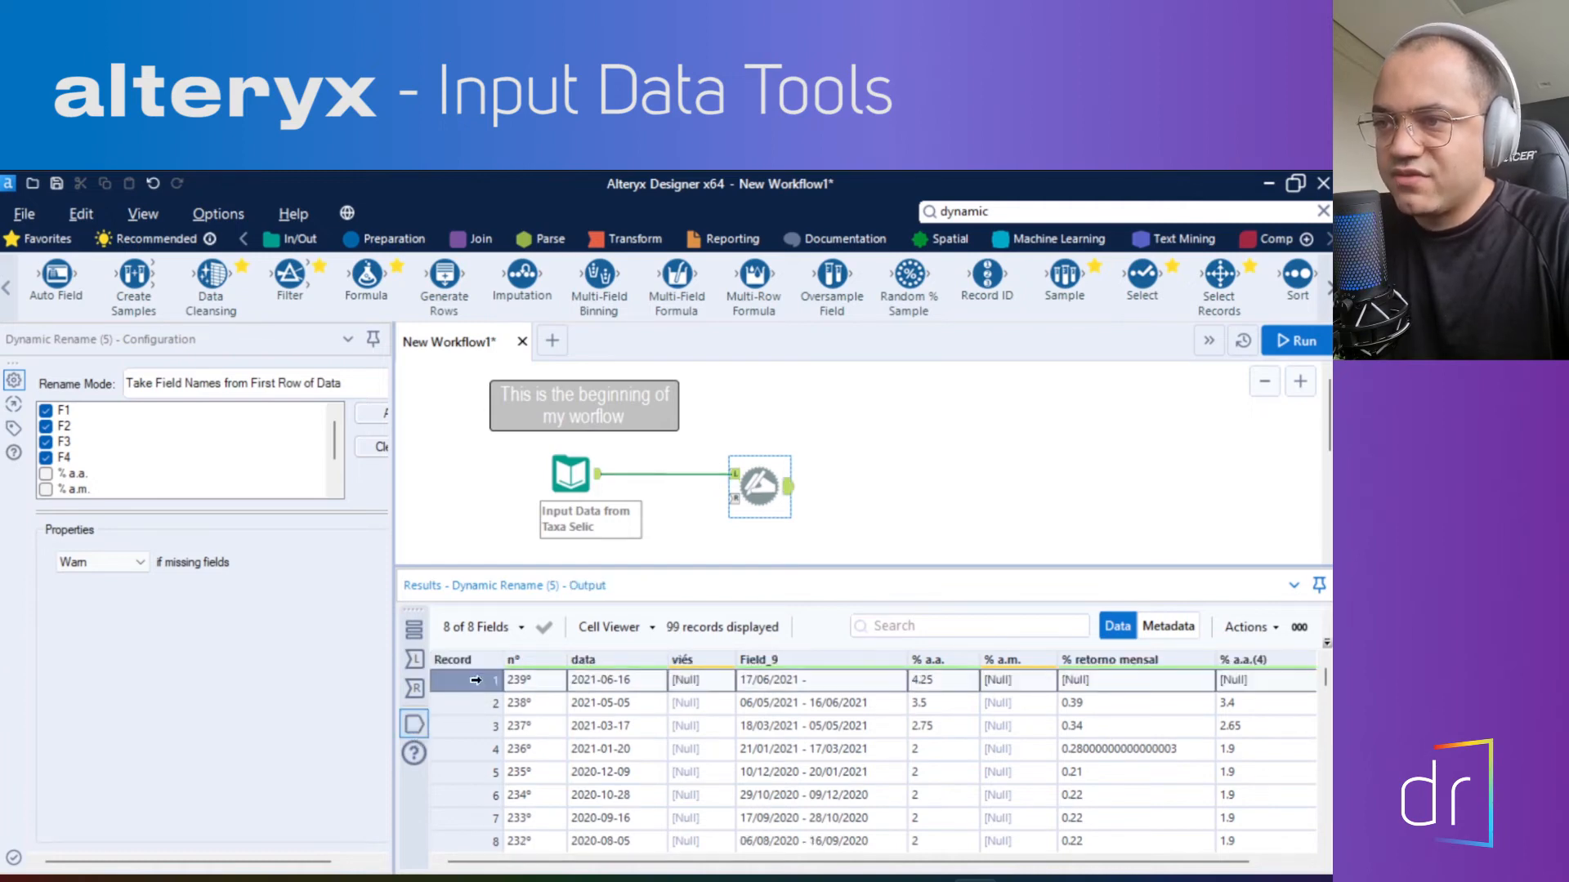
left_click(477, 660)
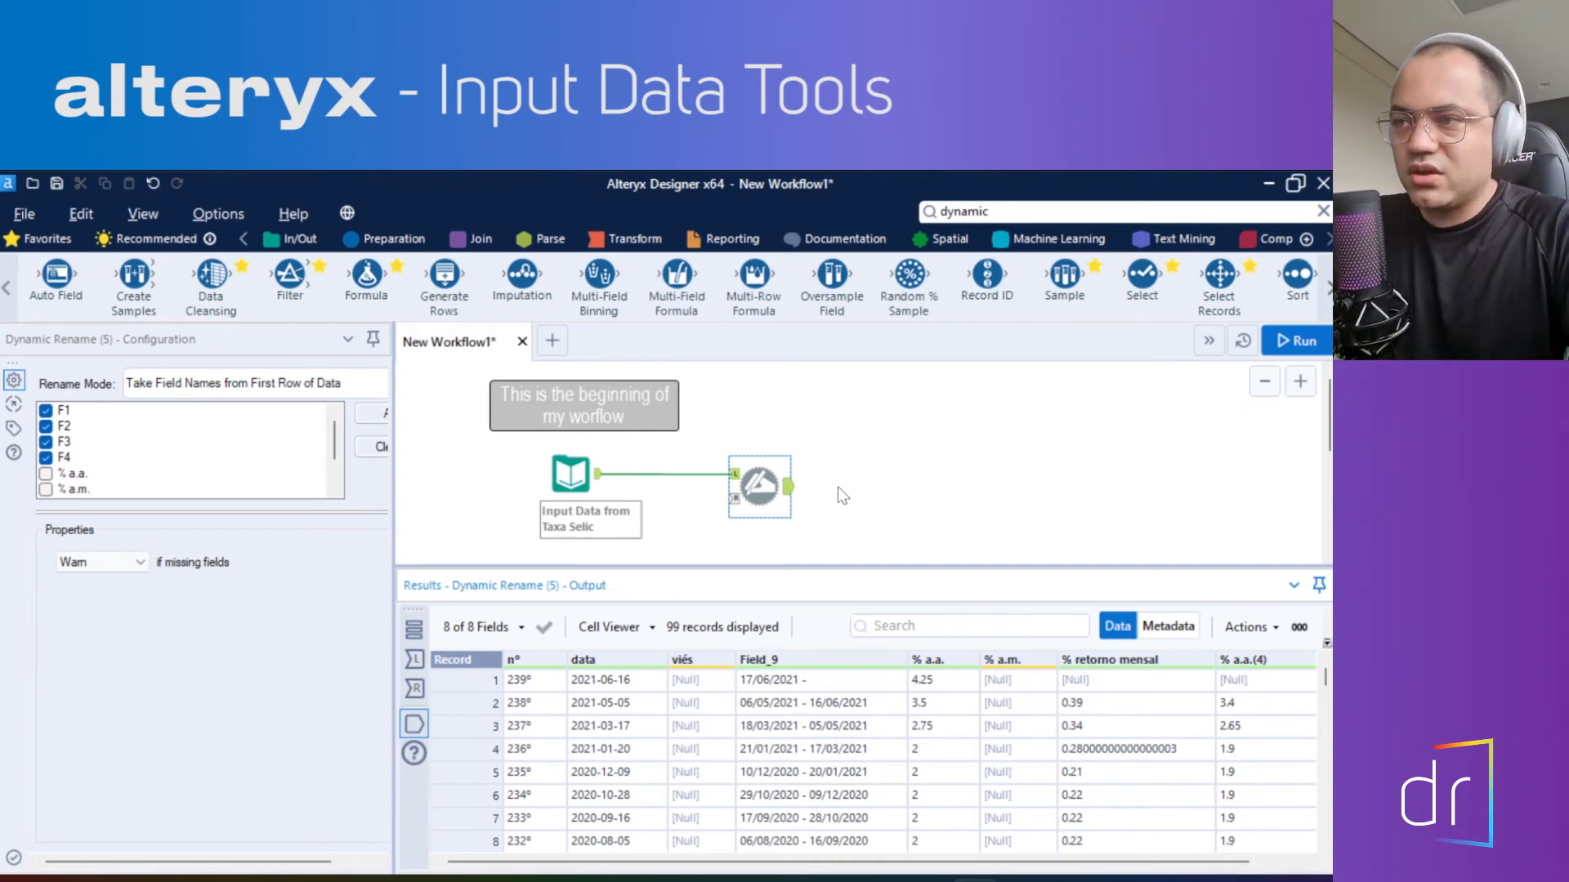
scroll(835, 487, "down", 1)
scroll(784, 522, "up", 1)
scroll(657, 494, "down", 1)
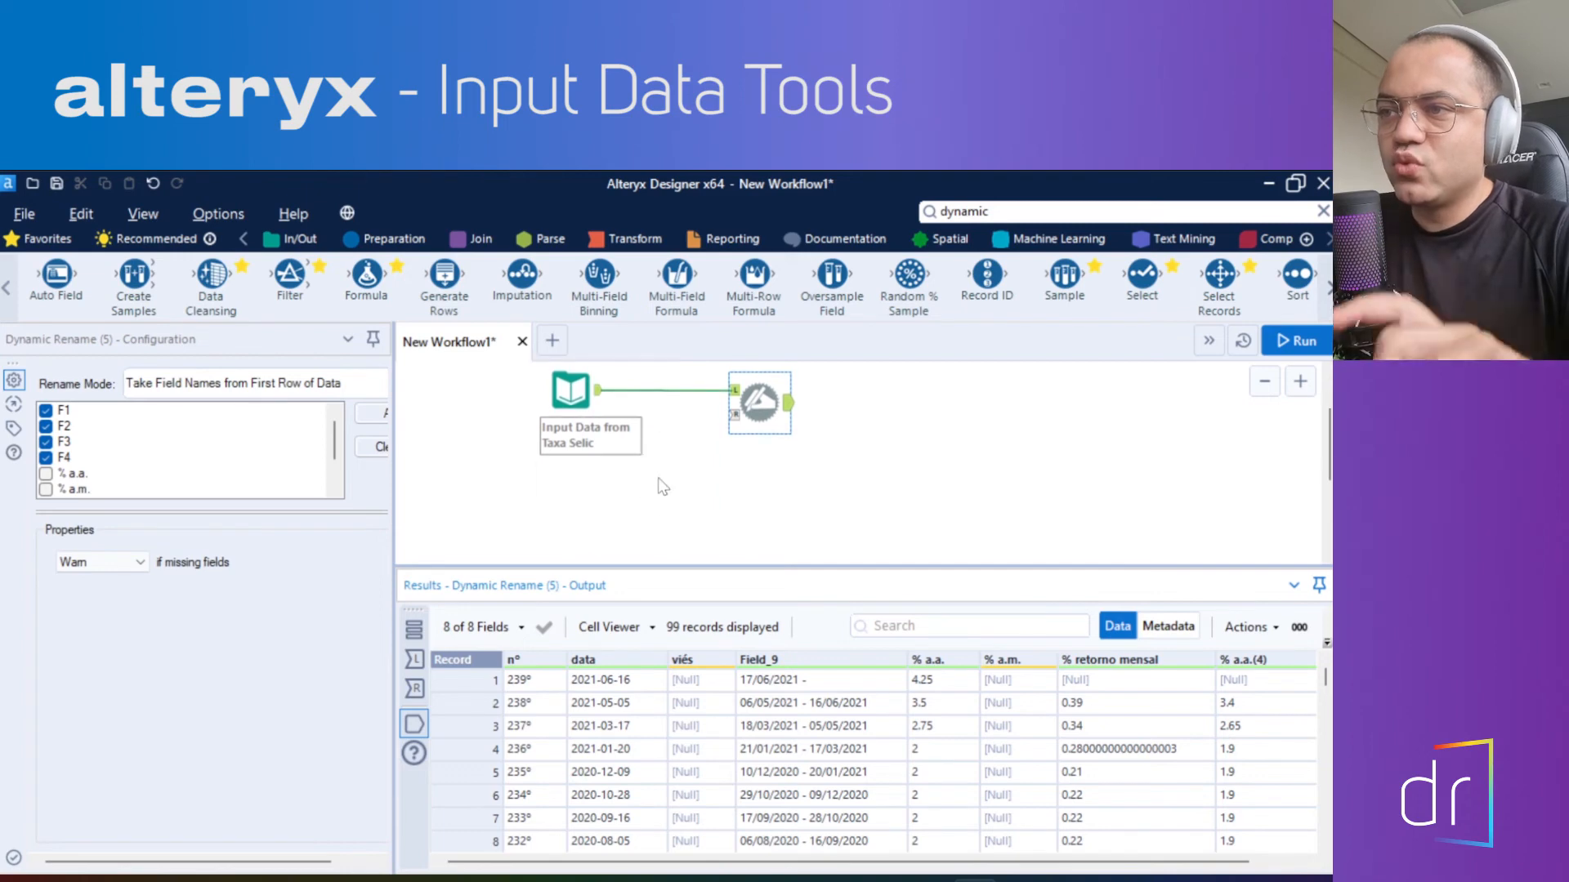
scroll(663, 484, "up", 1)
scroll(677, 503, "down", 1)
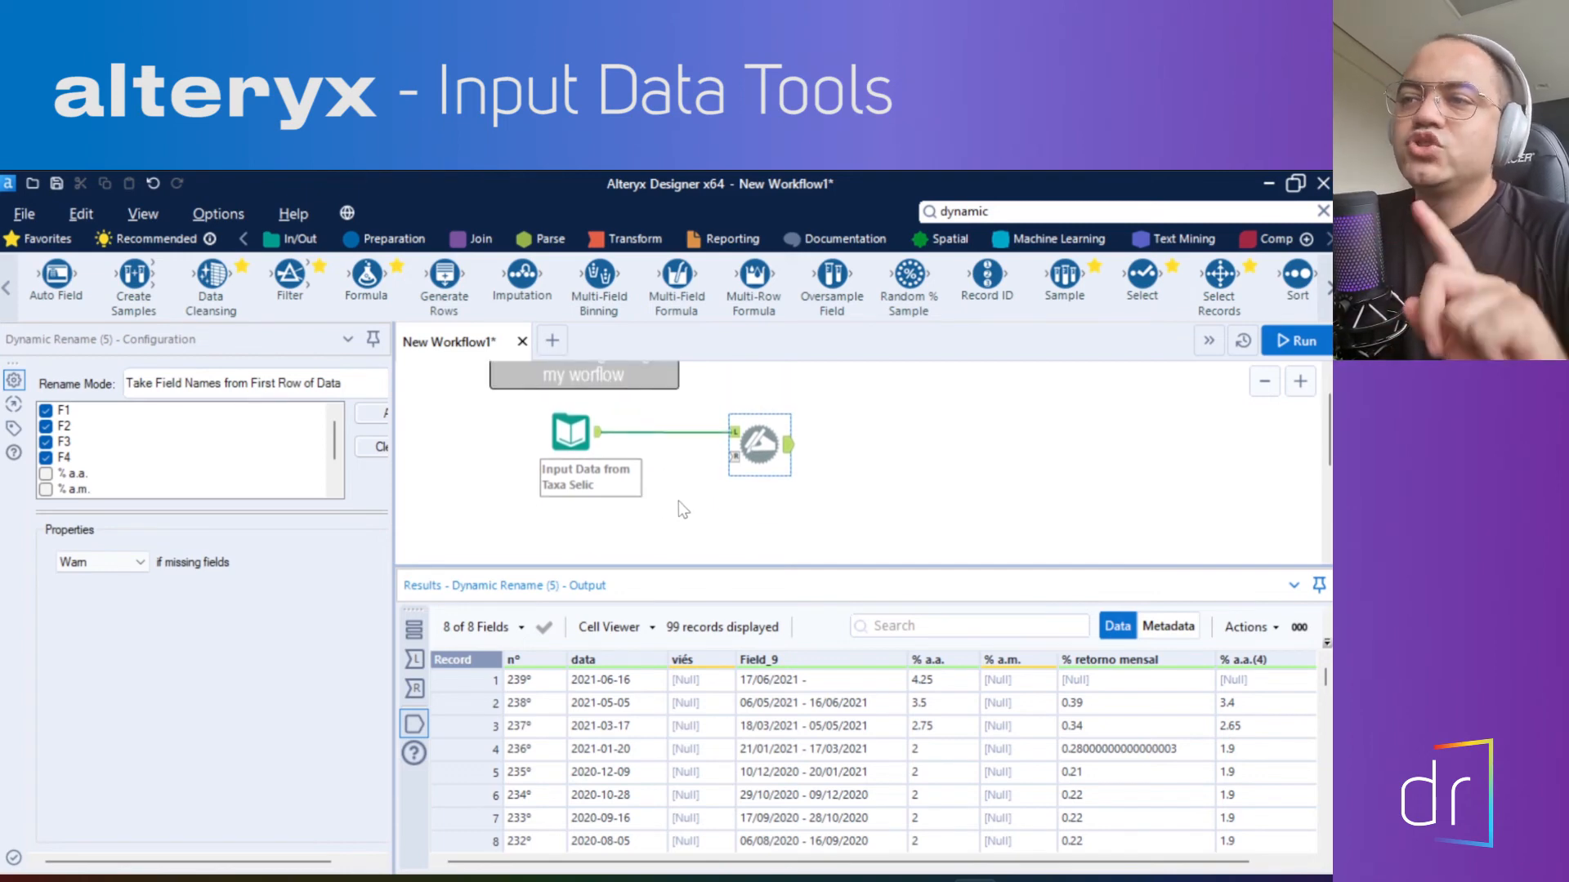
Select the Input Data tool and run the workflow again
left_click(565, 442)
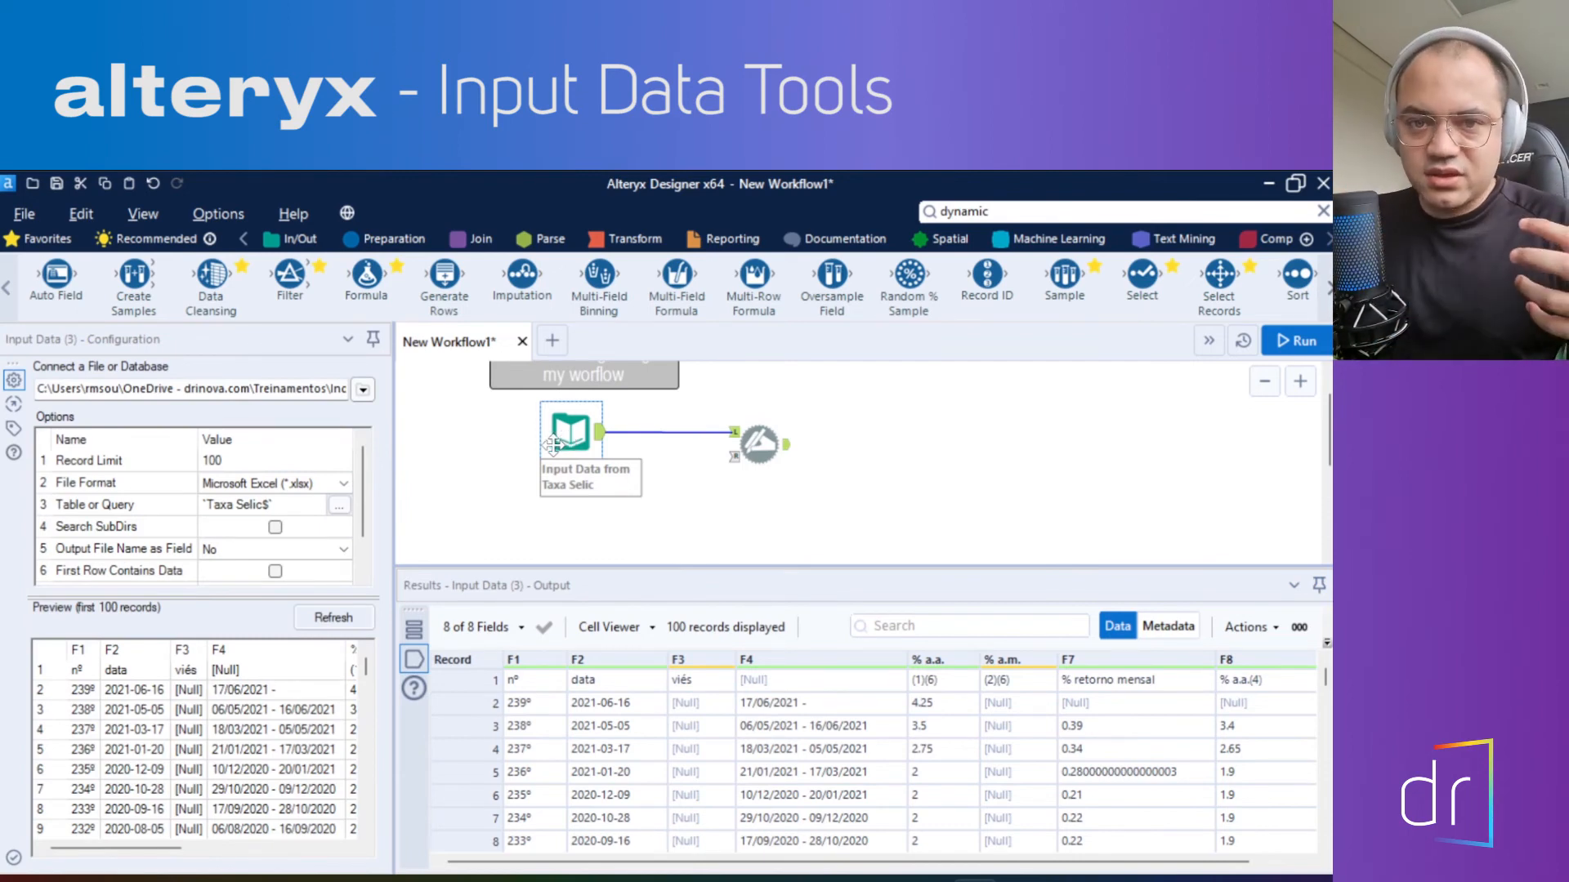
left_click(1317, 350)
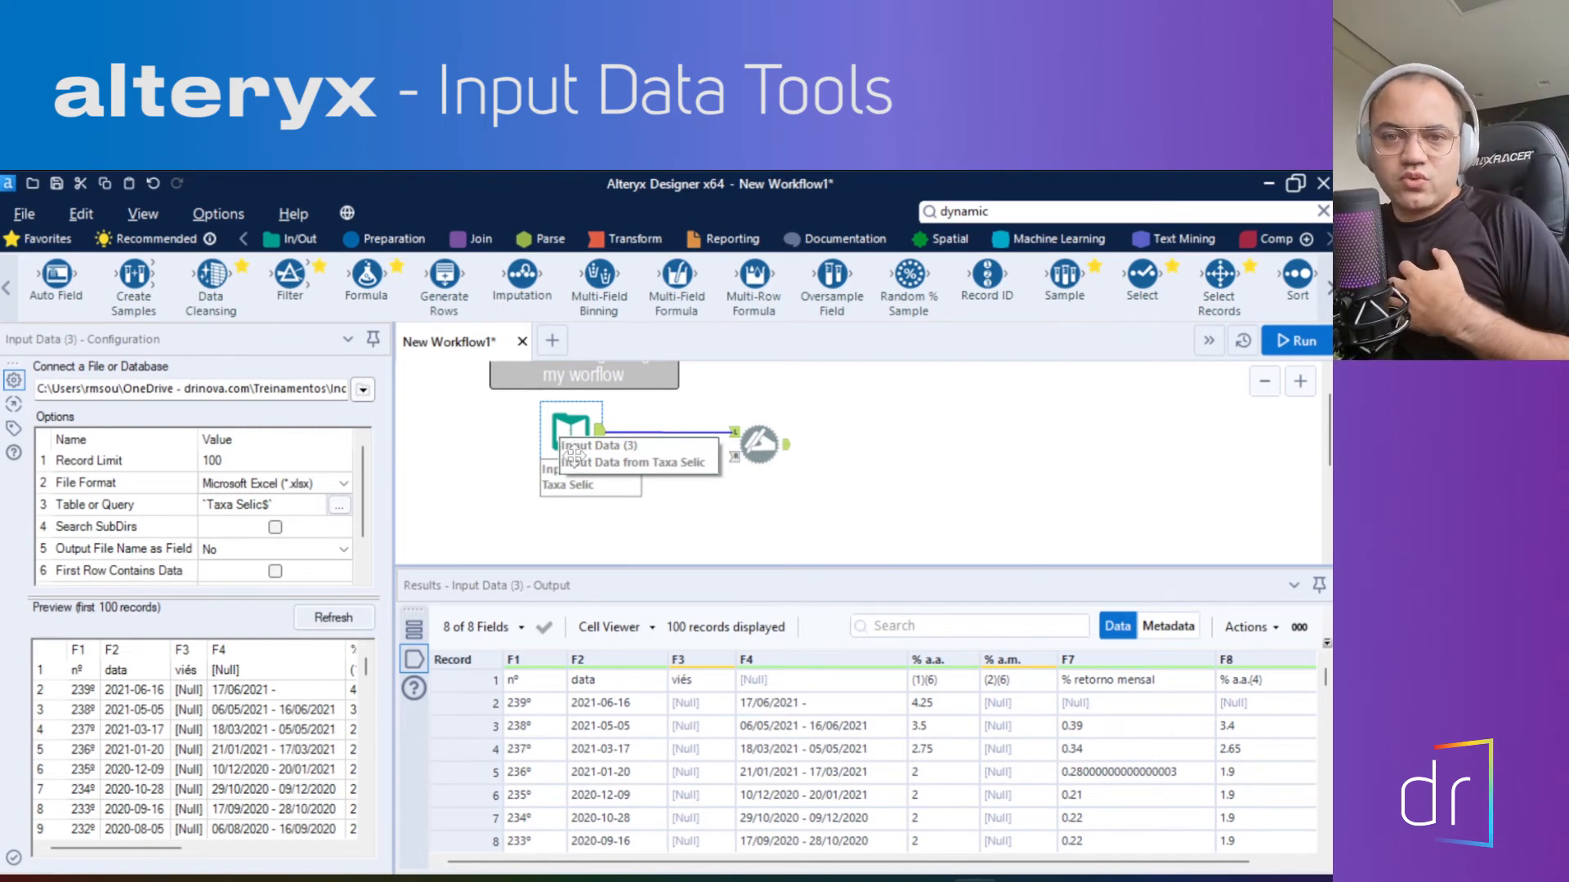
left_click(1316, 347)
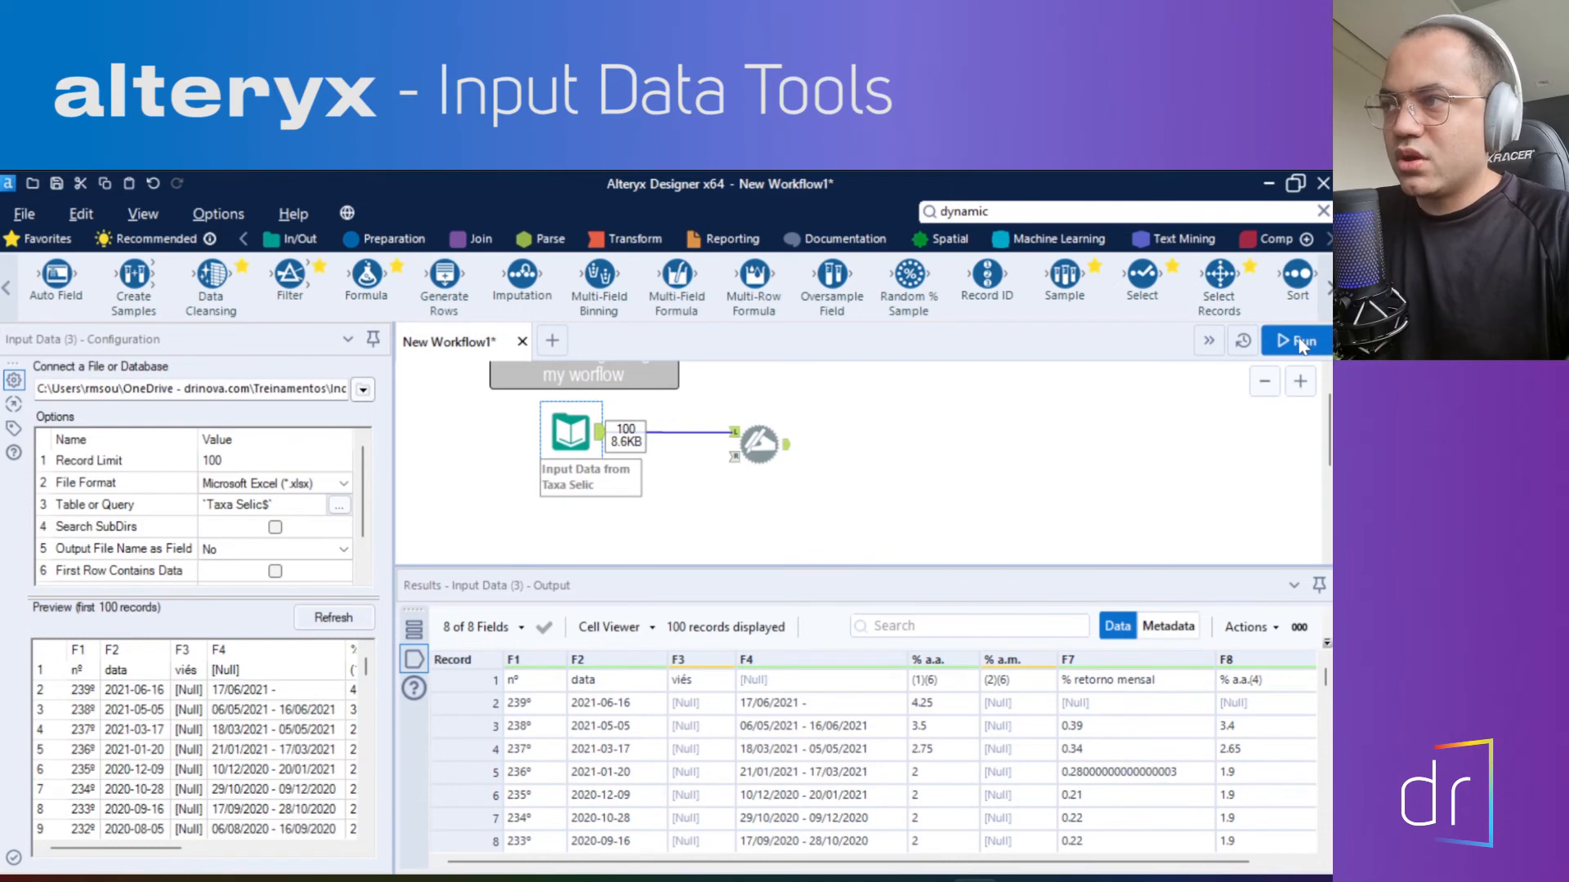
left_click(1300, 343)
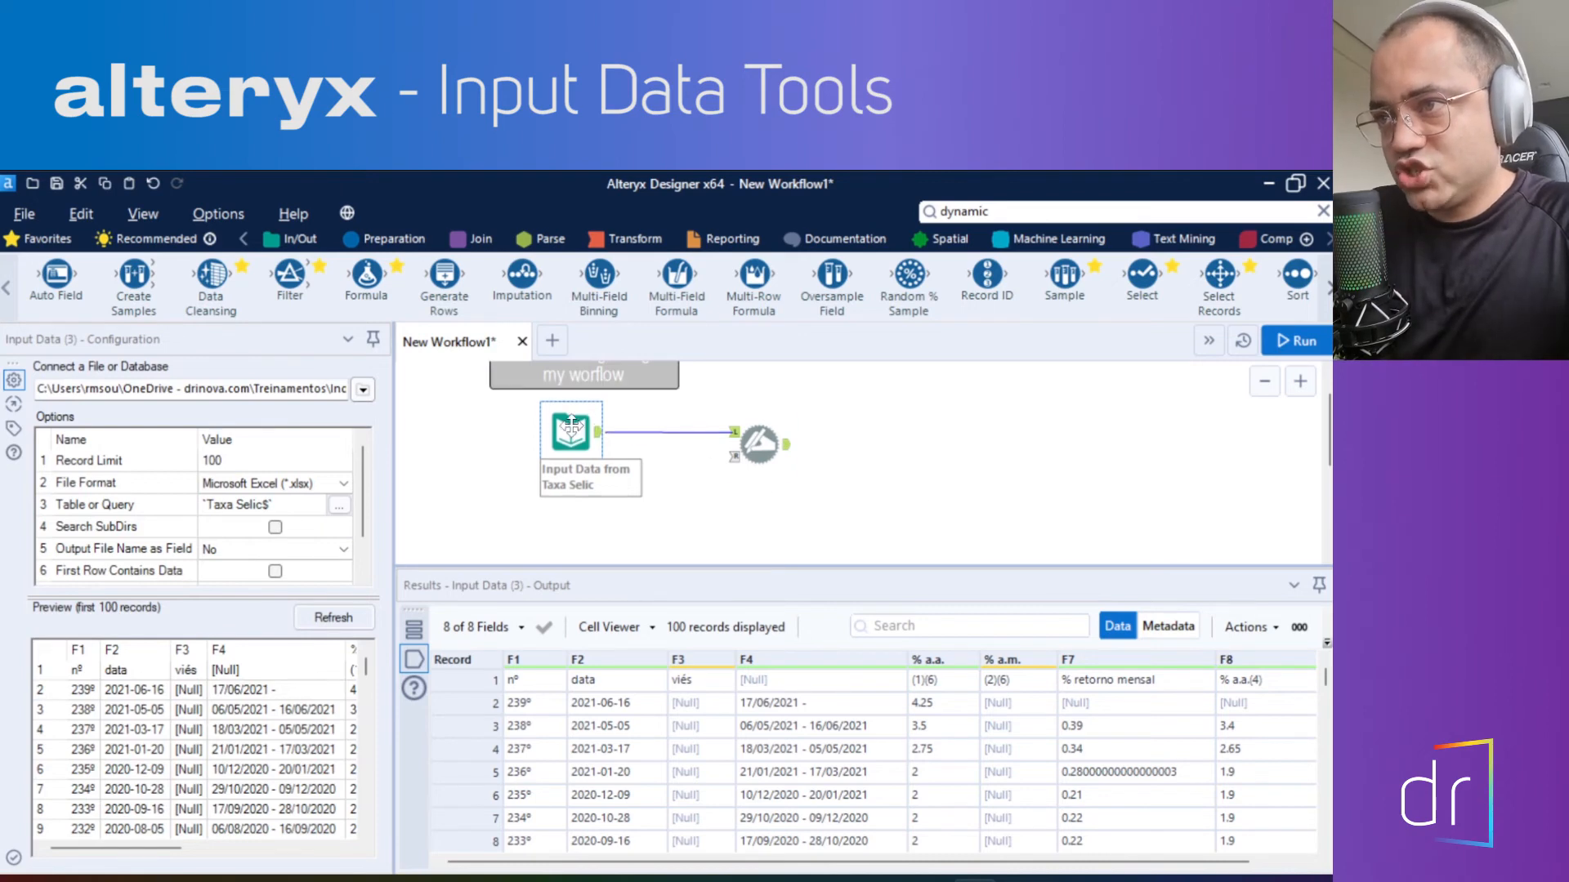
left_click(1304, 344)
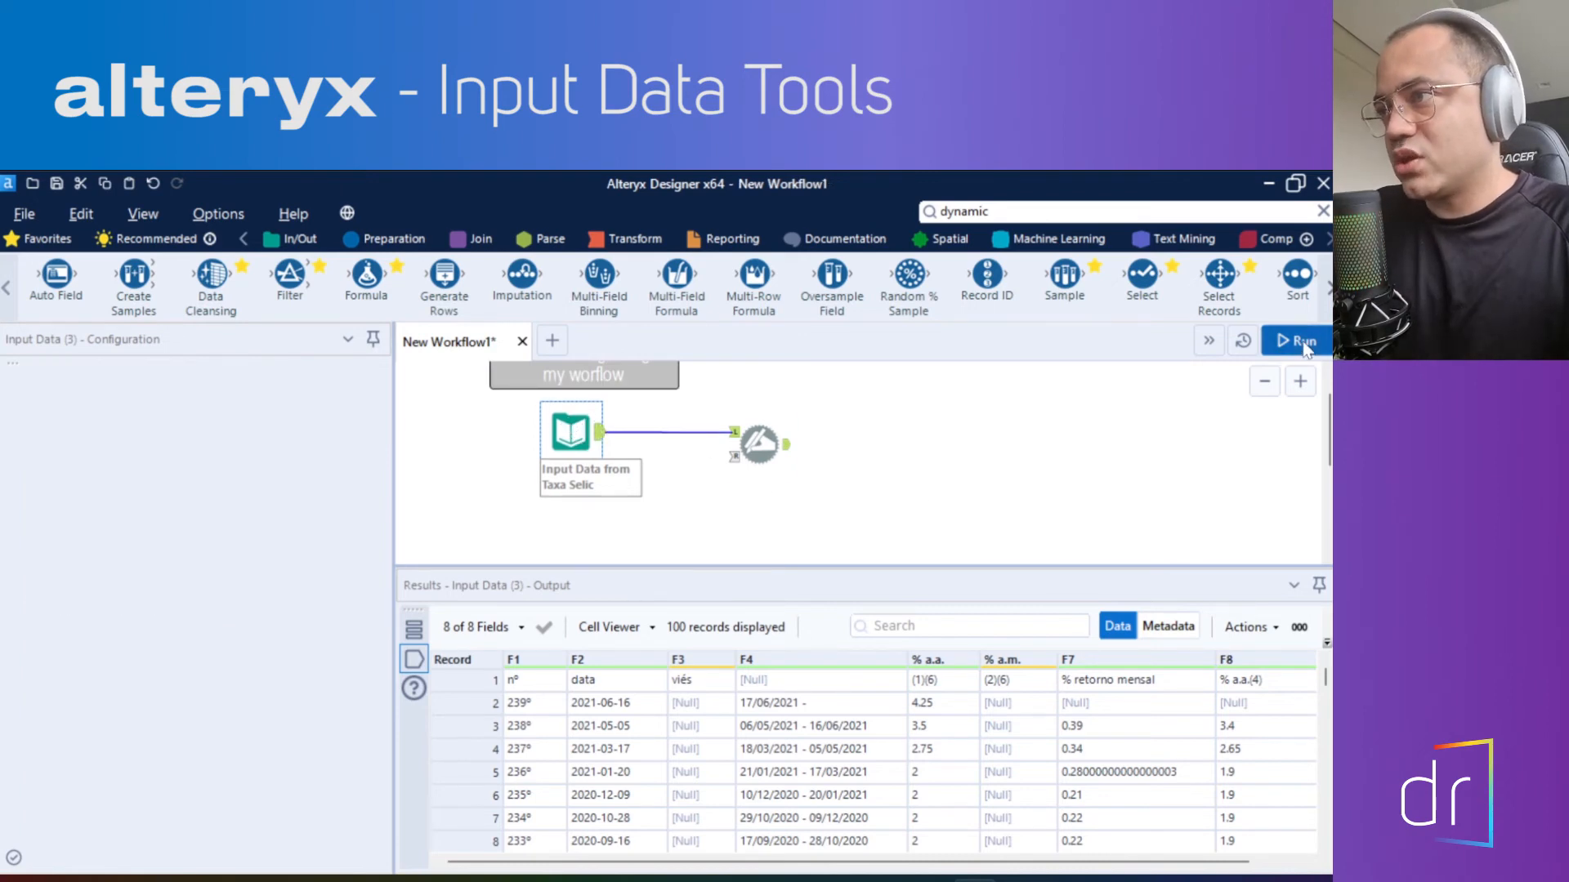
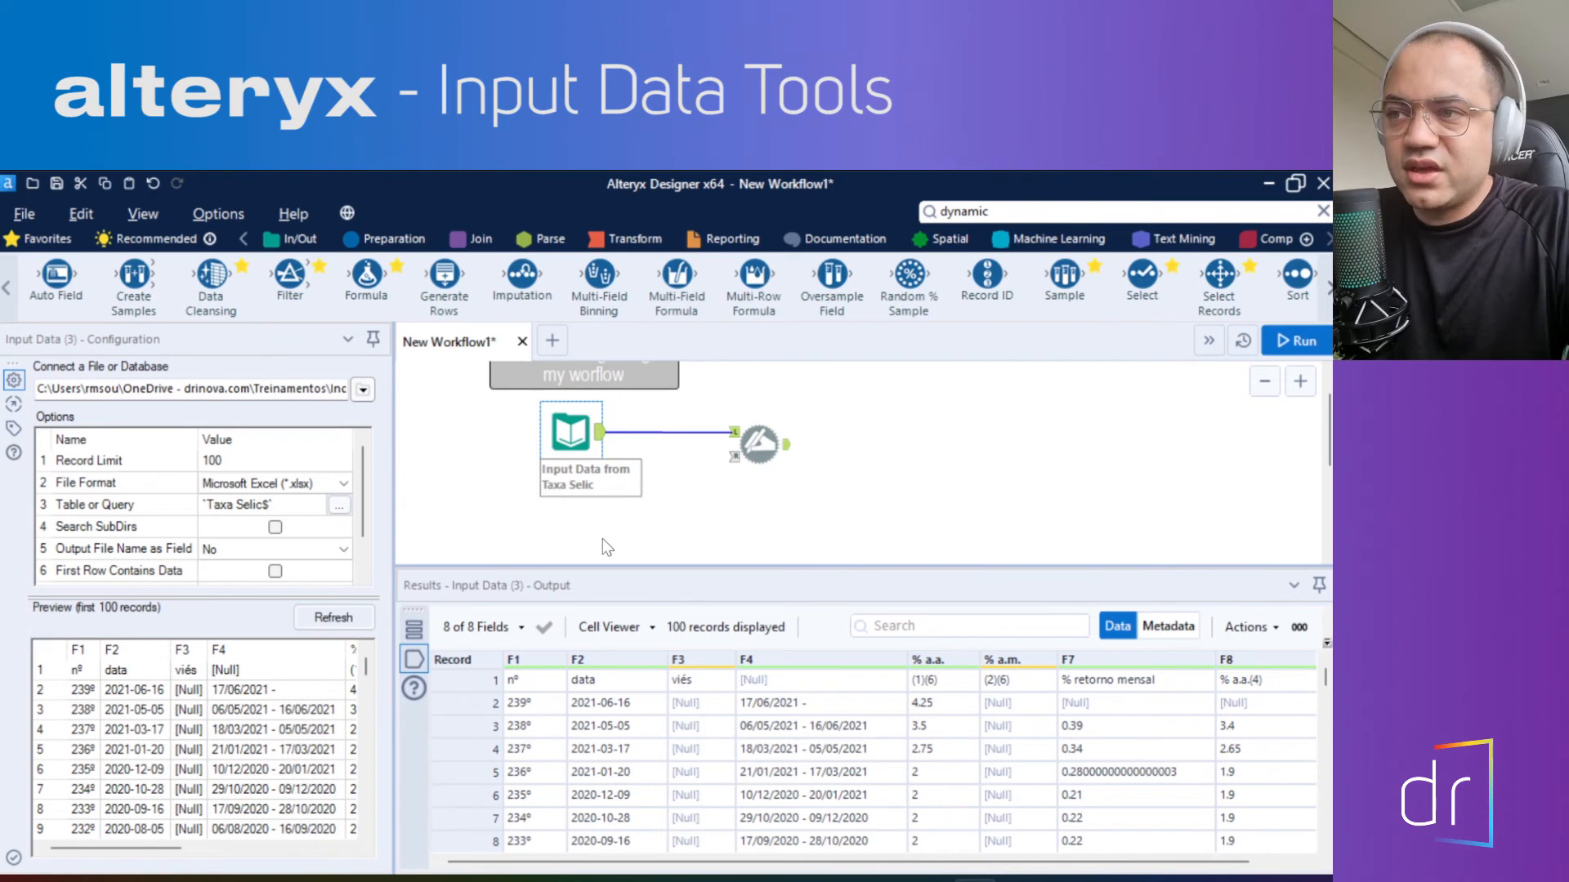
Enlarge the workflow canvas area and add a Text Input tool below the Input Data tool
left_click_drag(641, 566, 641, 657)
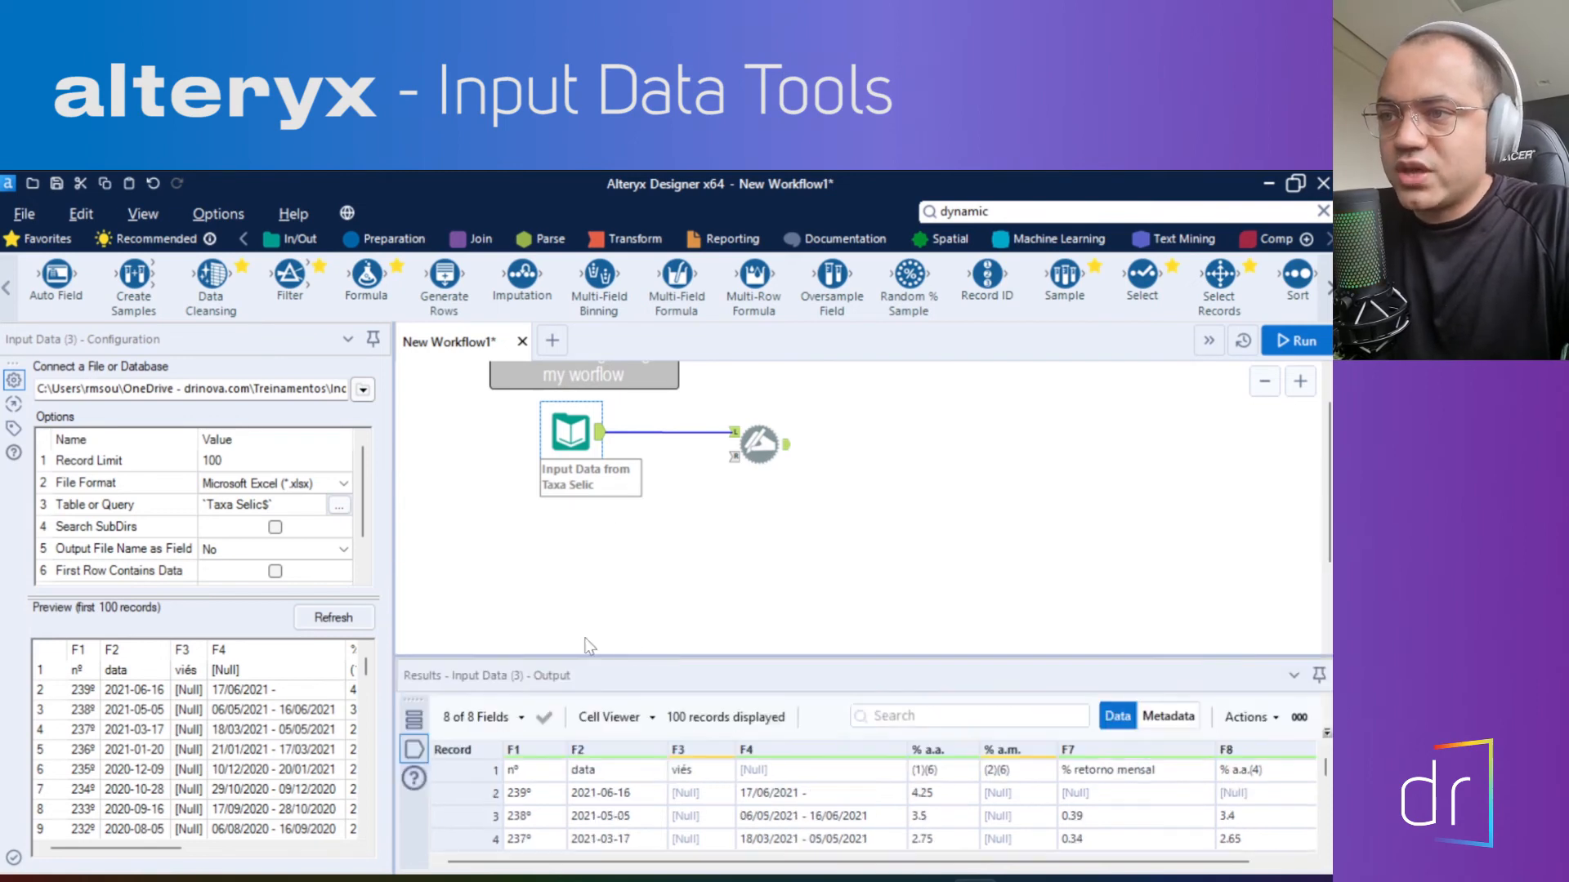
left_click(303, 250)
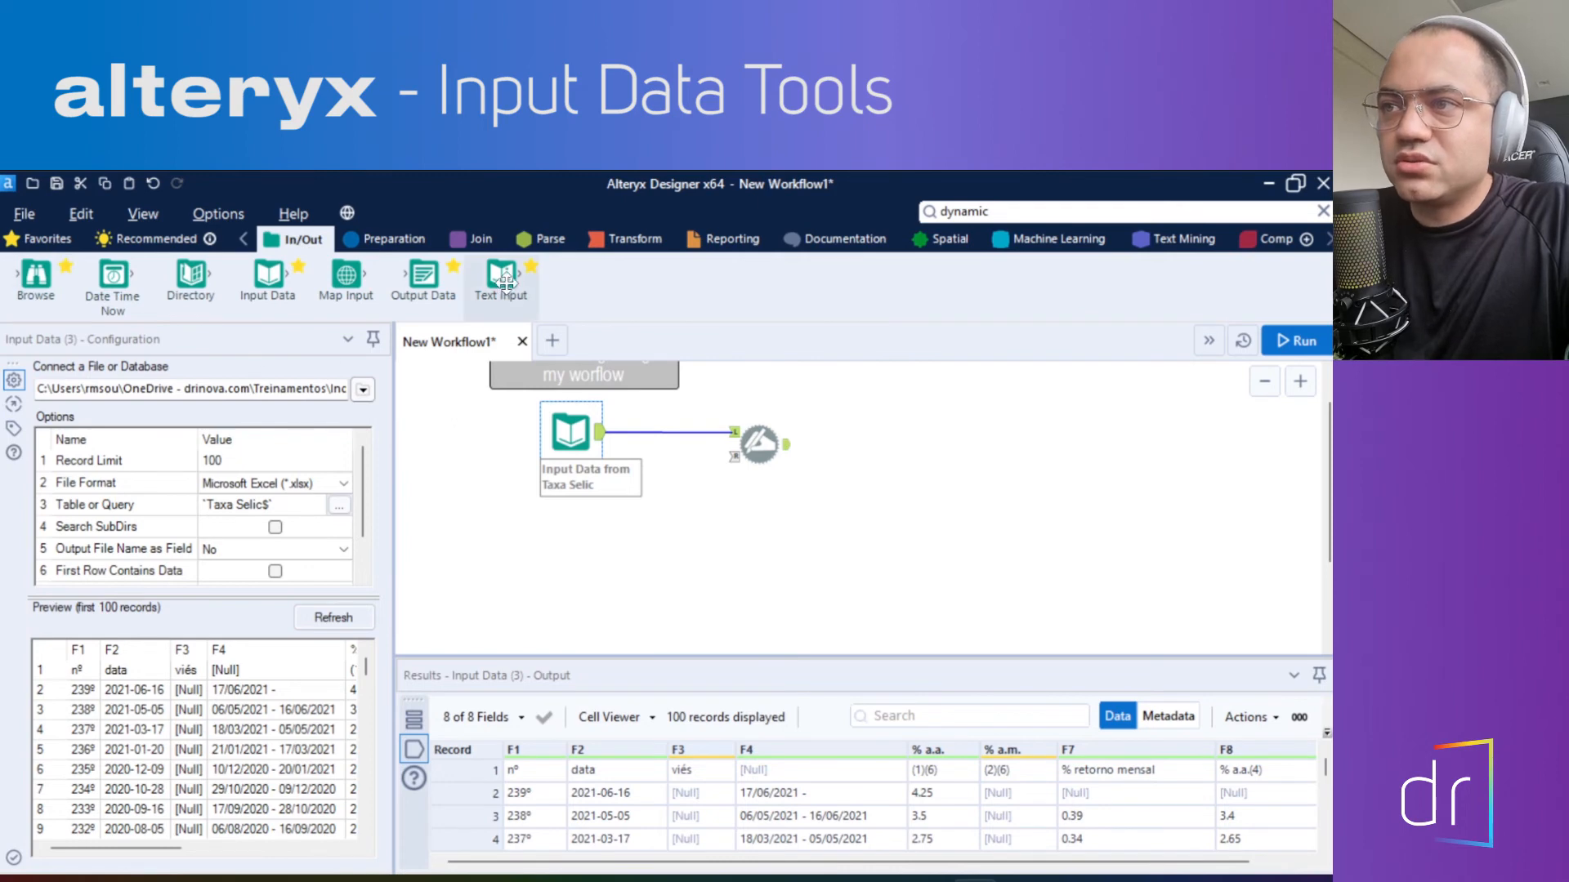
left_click_drag(501, 276, 577, 557)
left_click(576, 547)
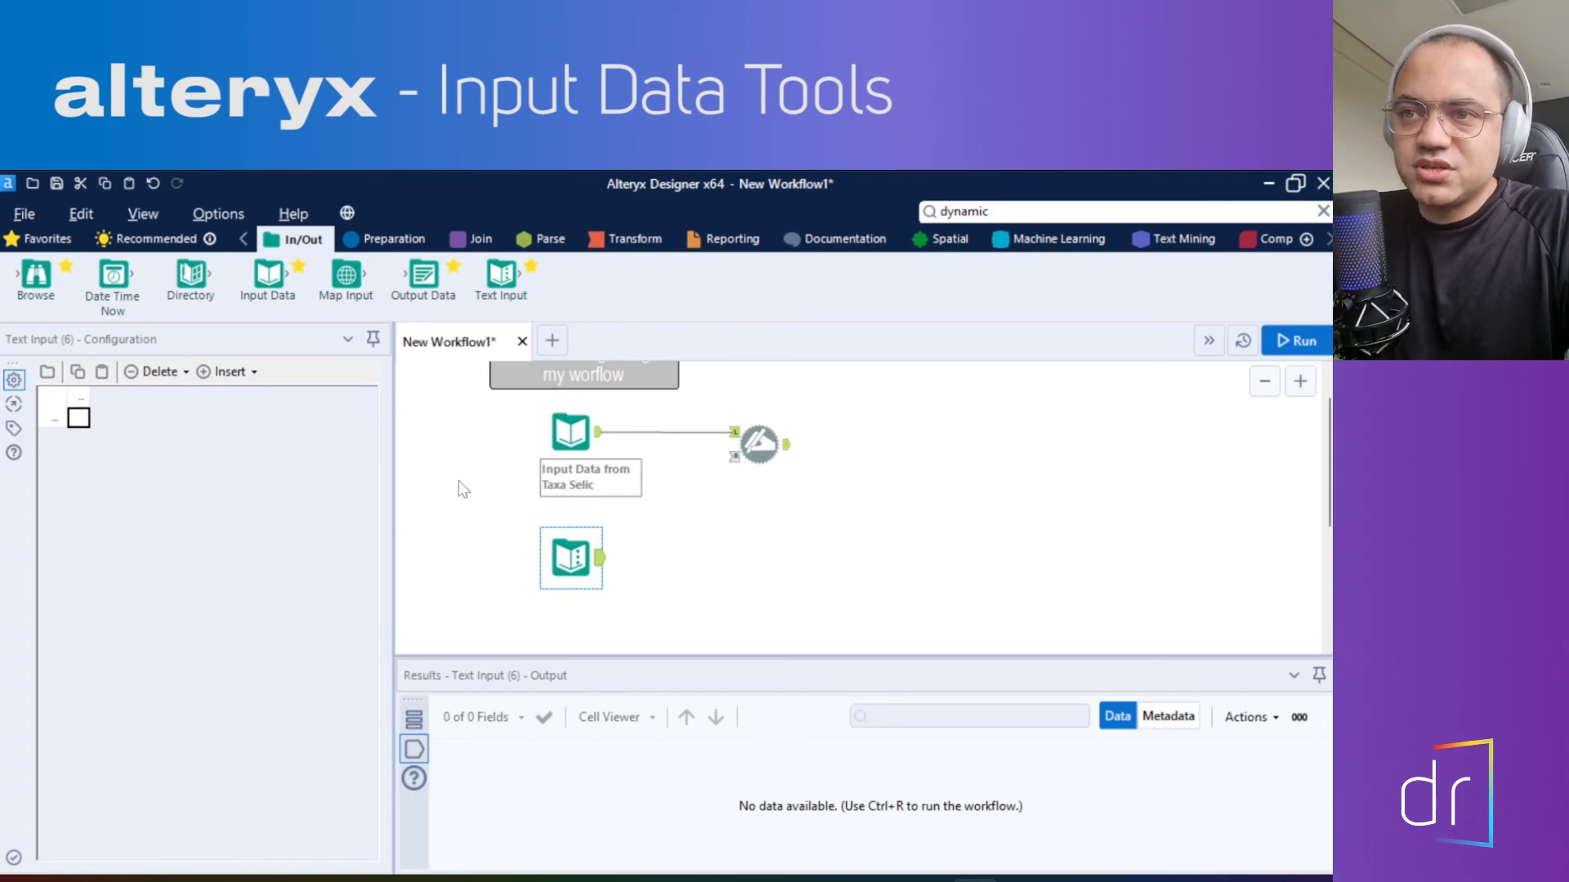
Run the workflow with the empty Text Input tool and move that tool slightly closer to the Input Data tool
left_click(1291, 343)
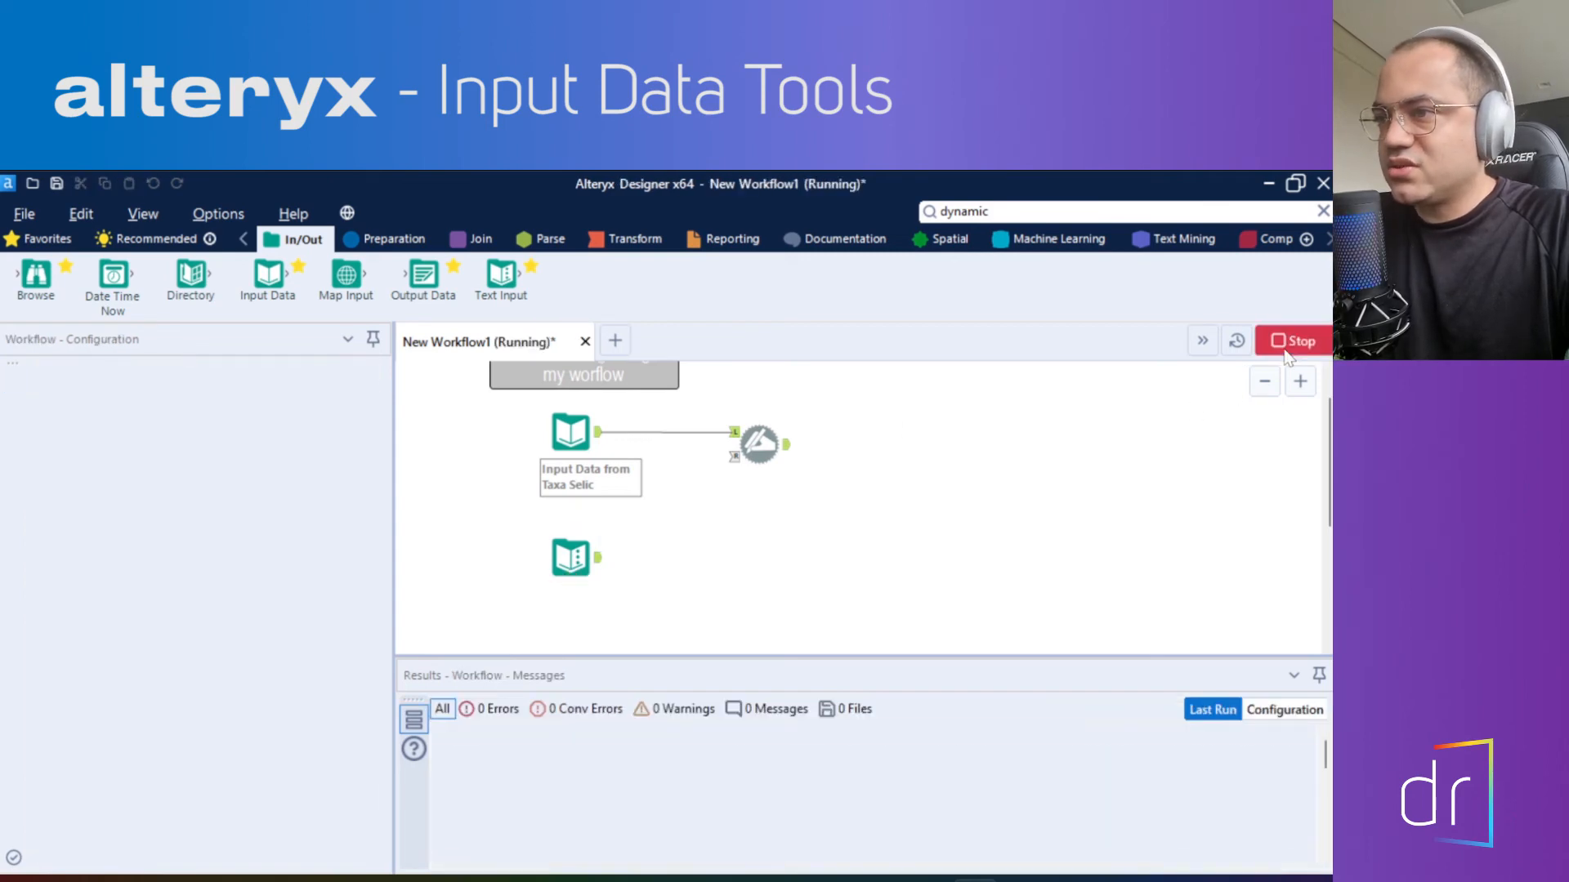
left_click(572, 572)
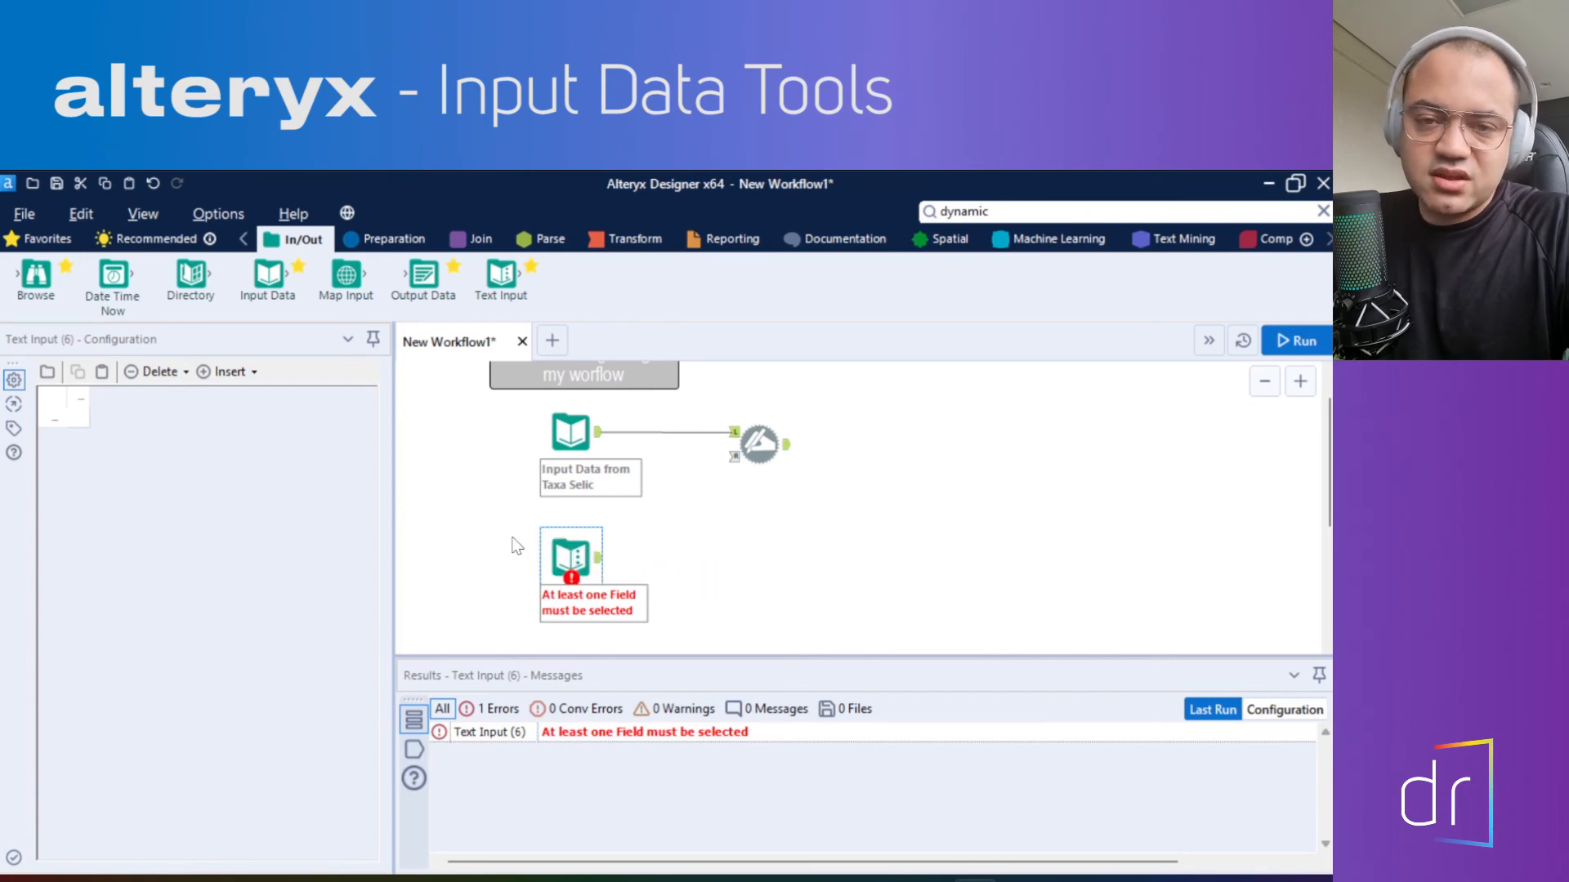
left_click_drag(570, 558, 569, 545)
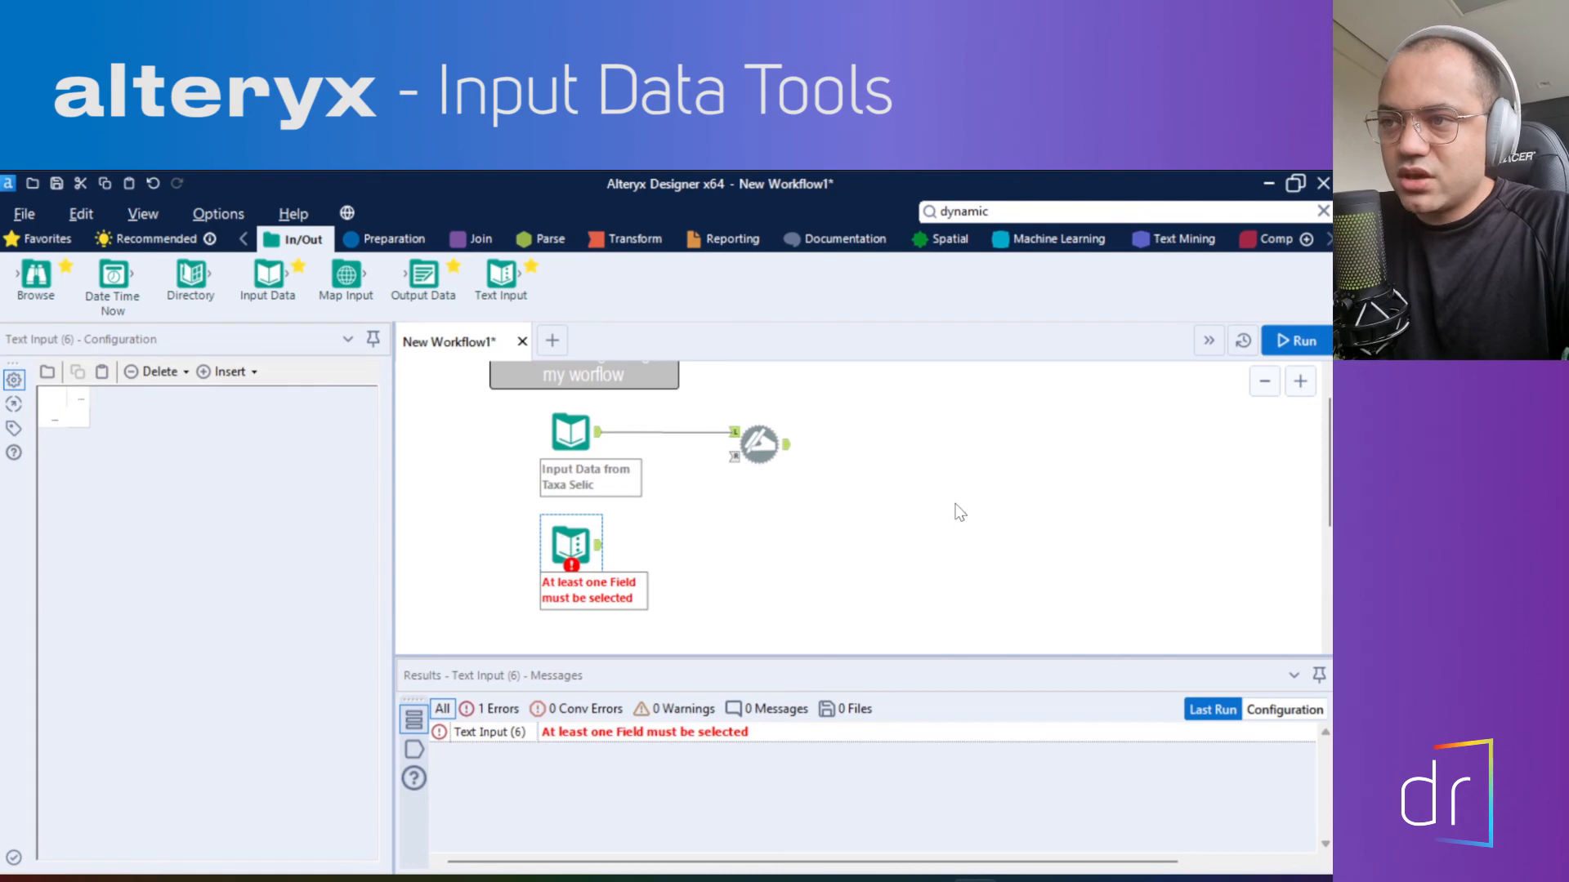
Name the first two columns of the Text Input table Month and ID_Month
left_click(81, 400)
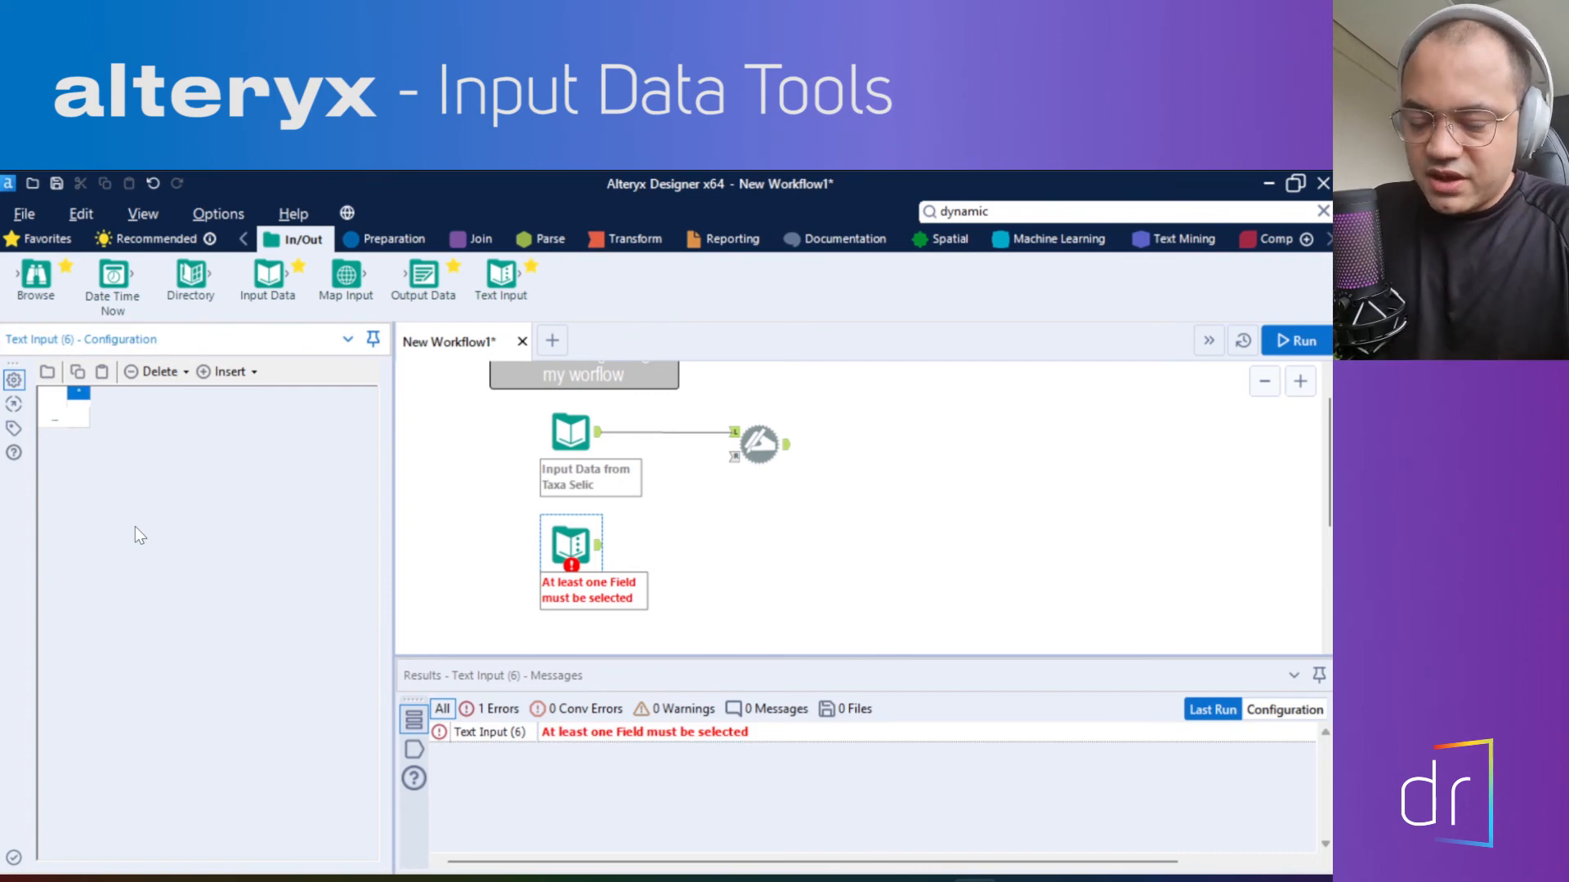
type("Month")
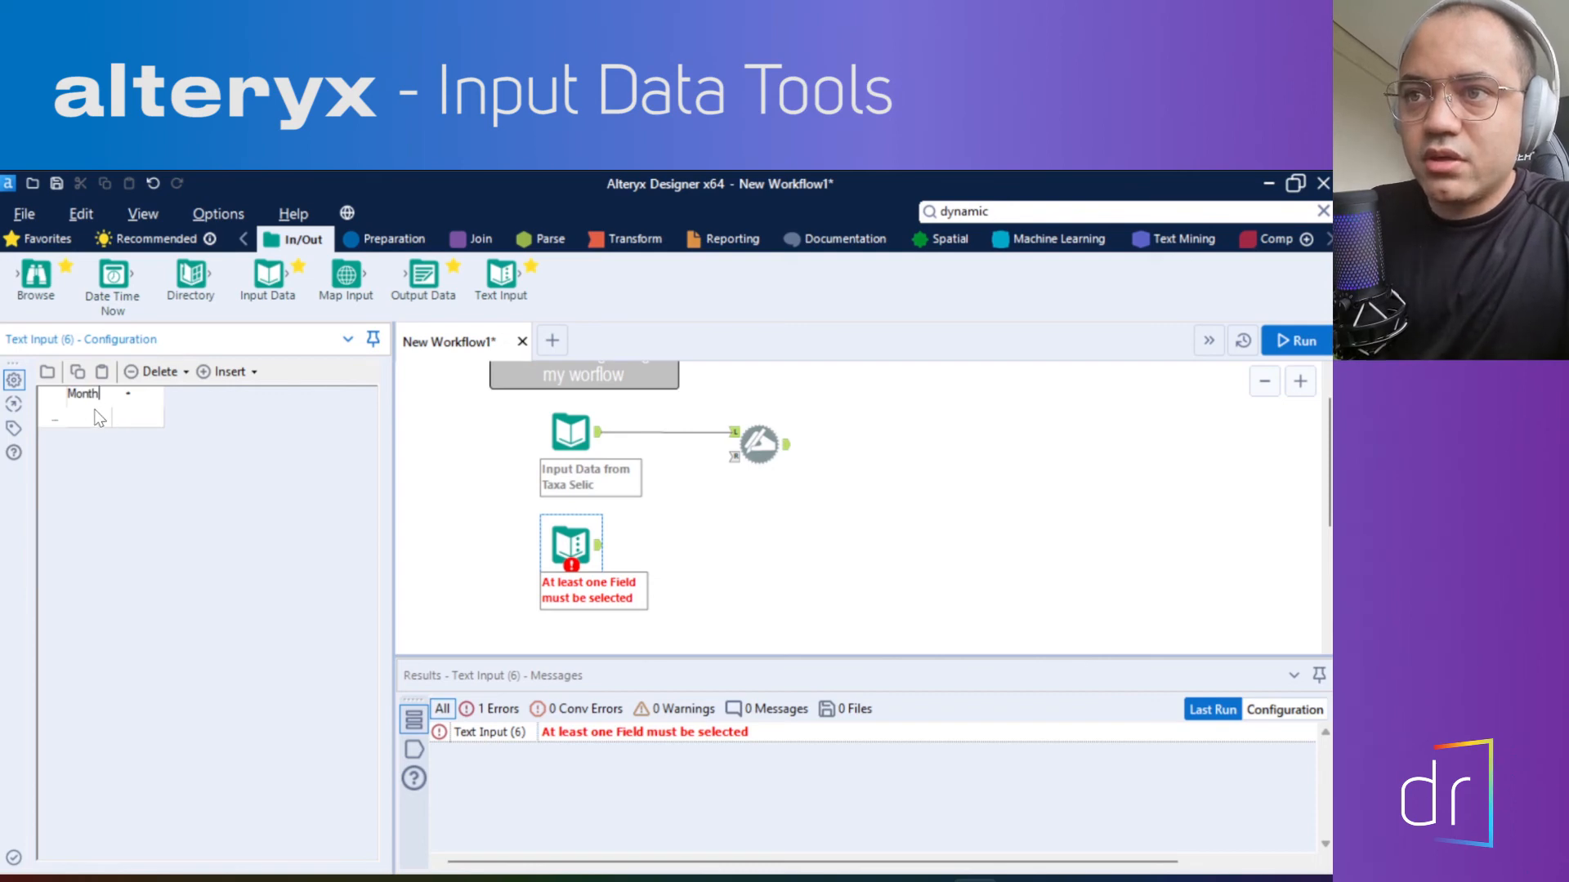
left_click(135, 405)
type("I")
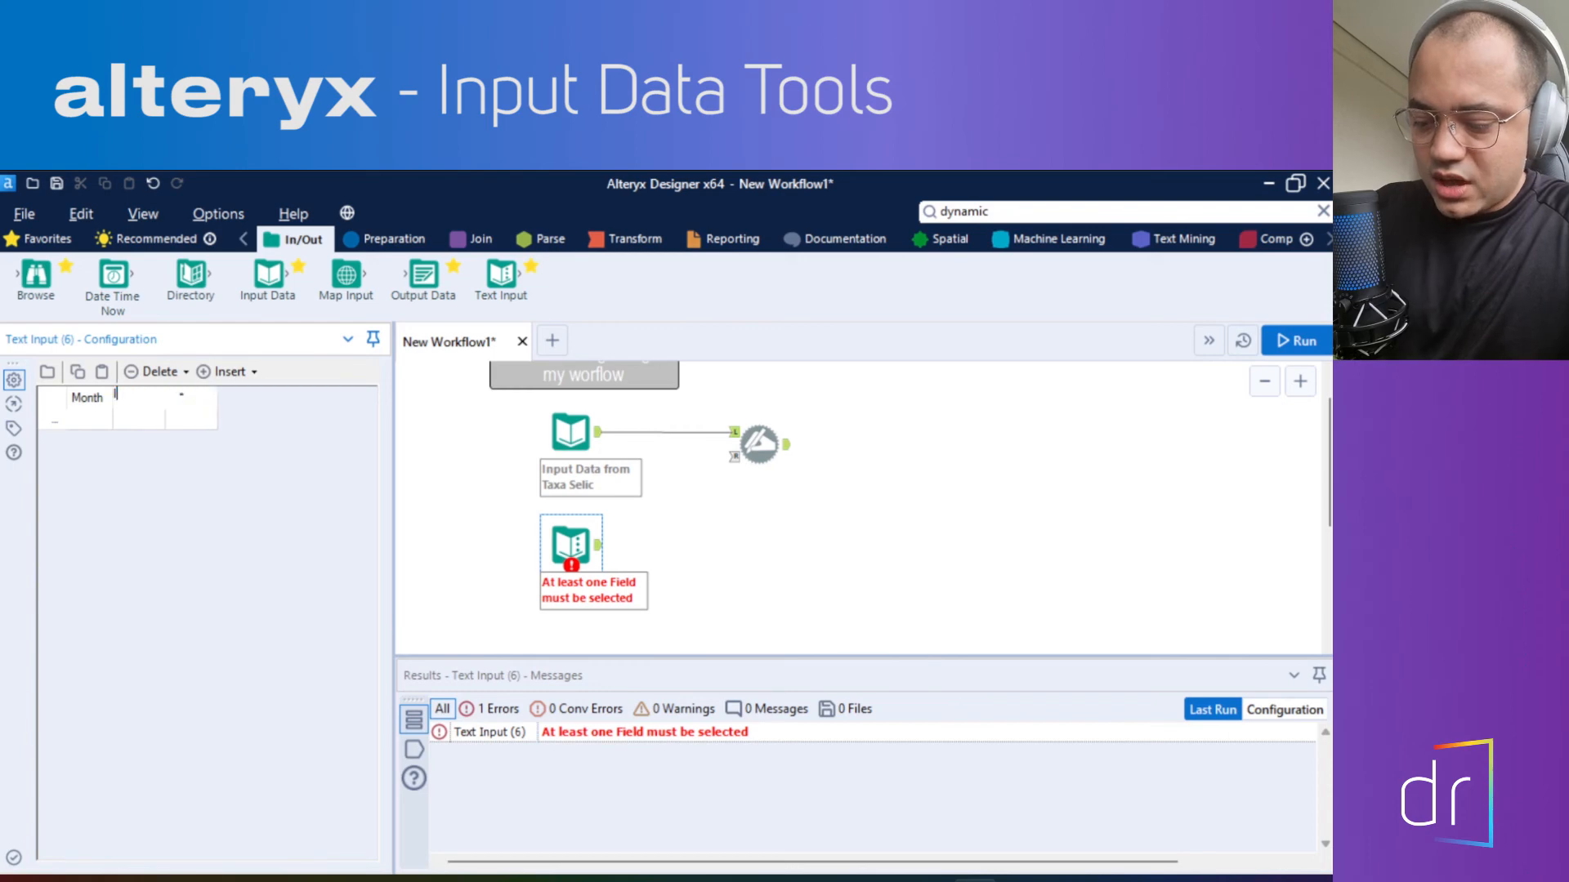
type("D_")
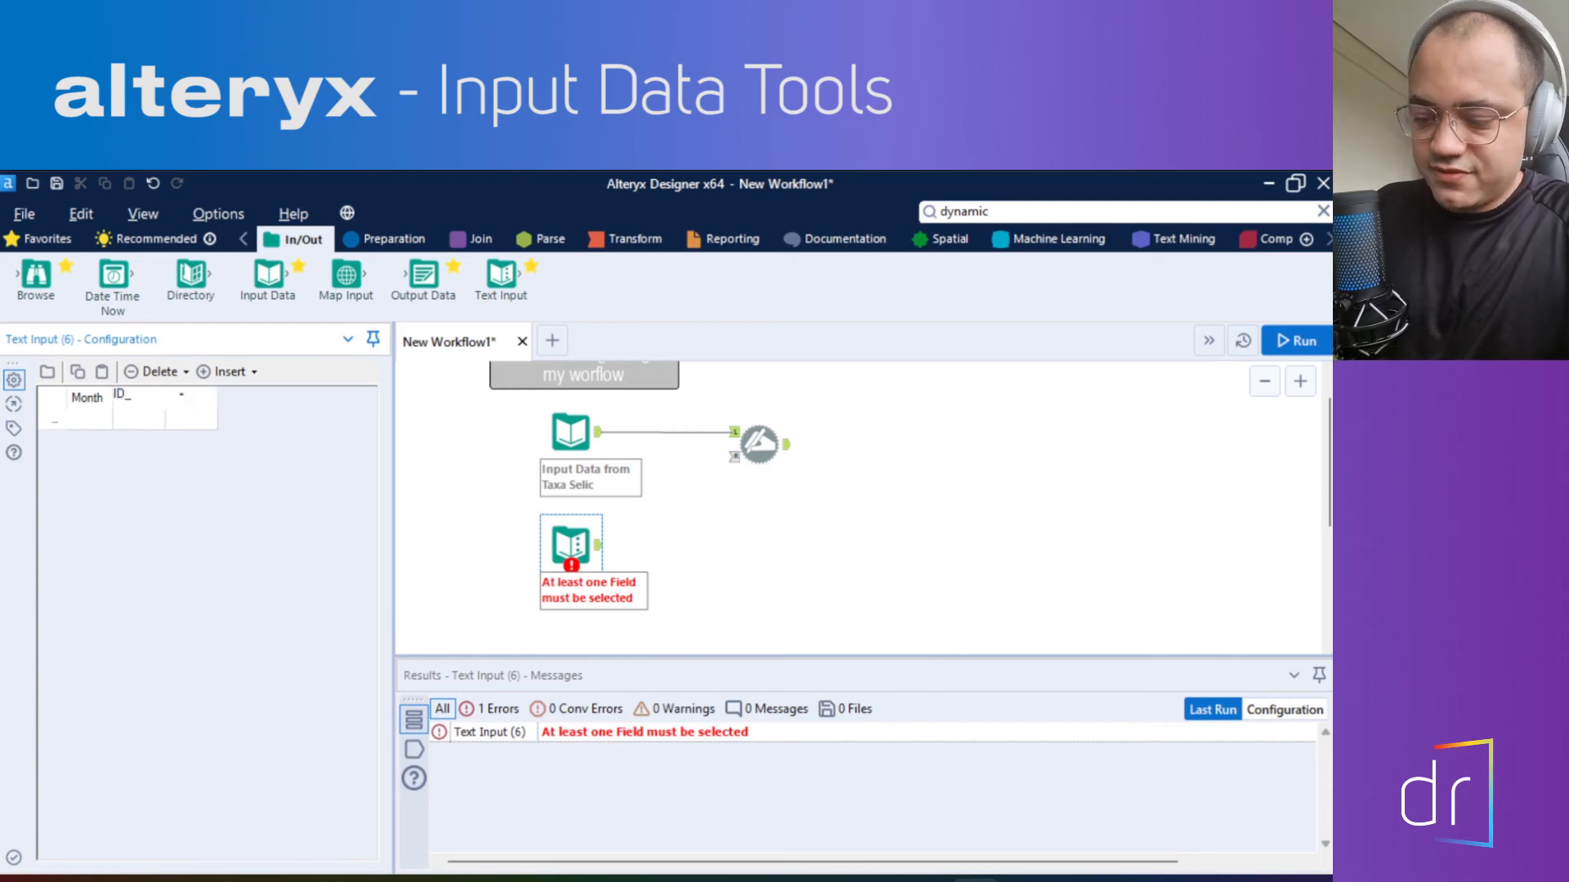
type("Mont")
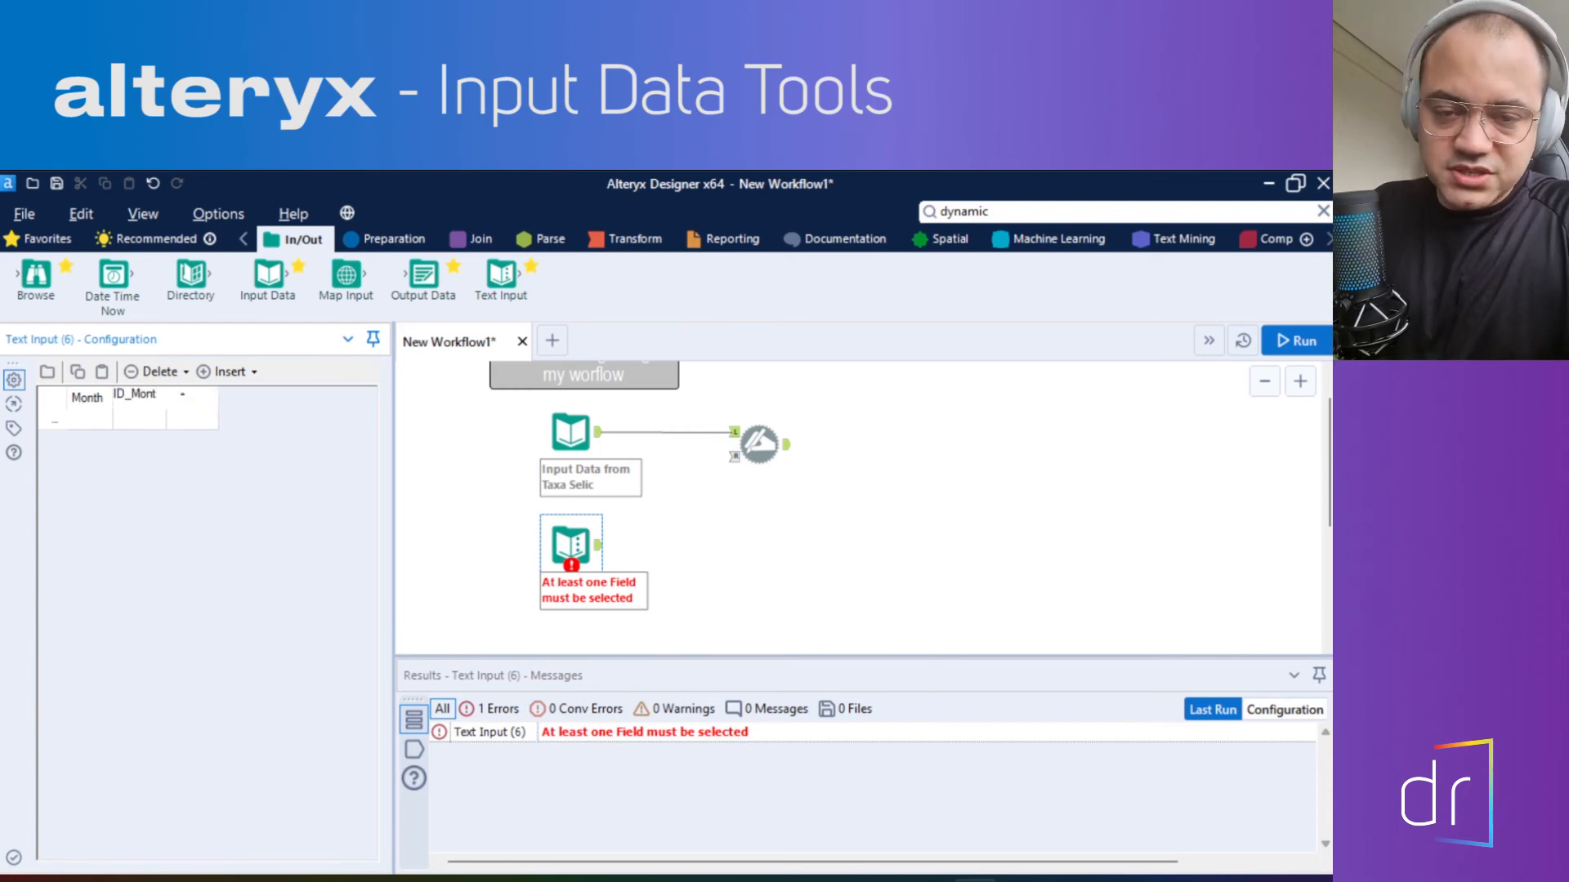
type("h")
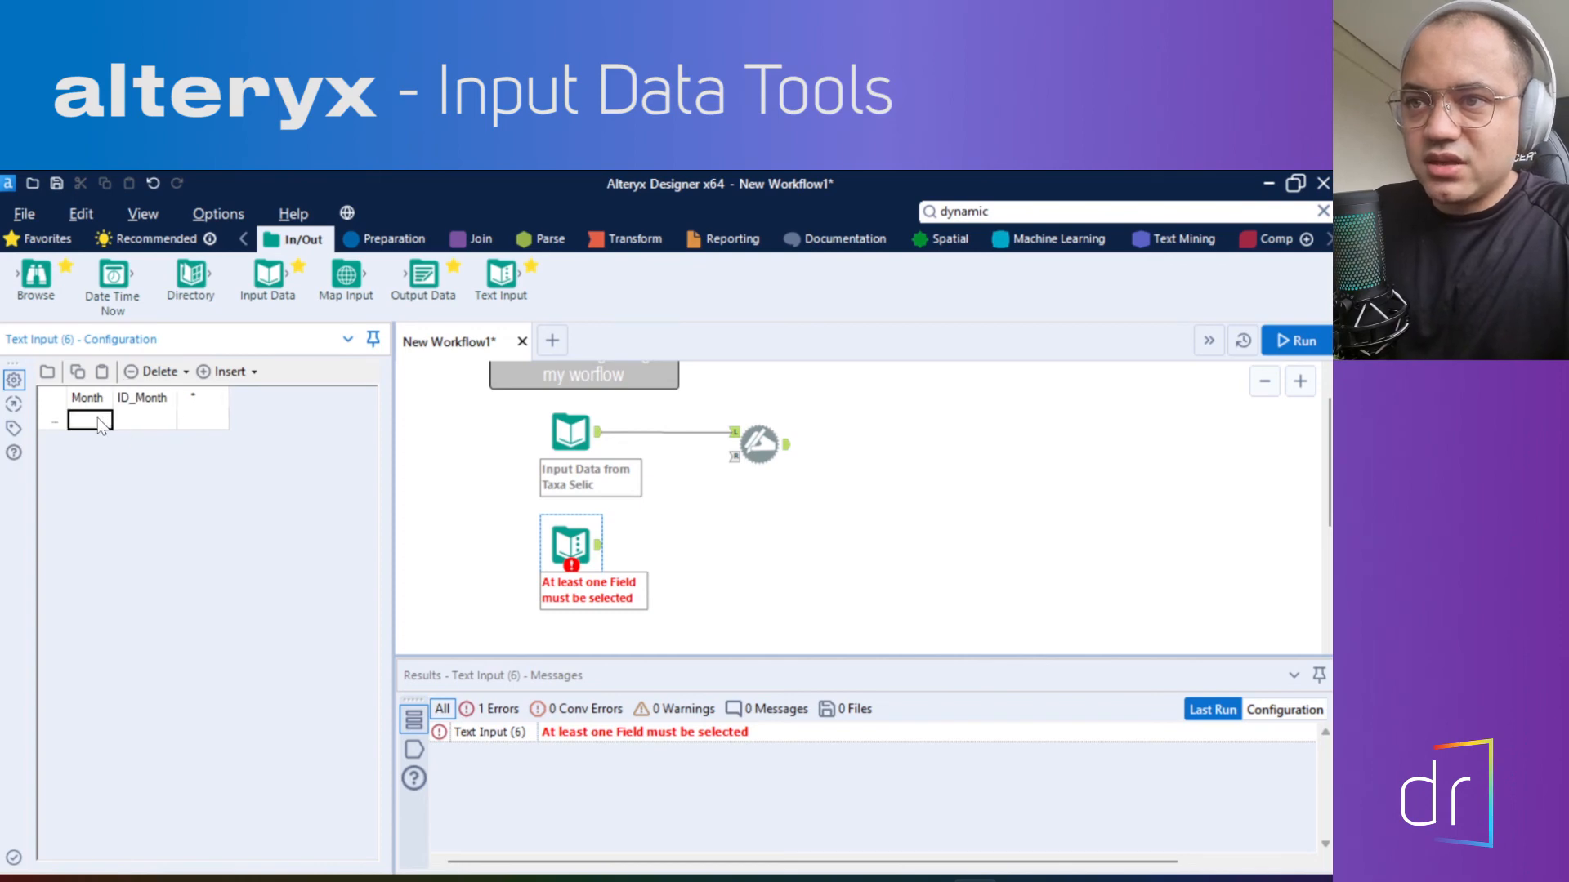
Enter January, February and March in the first three rows of the Month column
left_click(98, 418)
type("Janya")
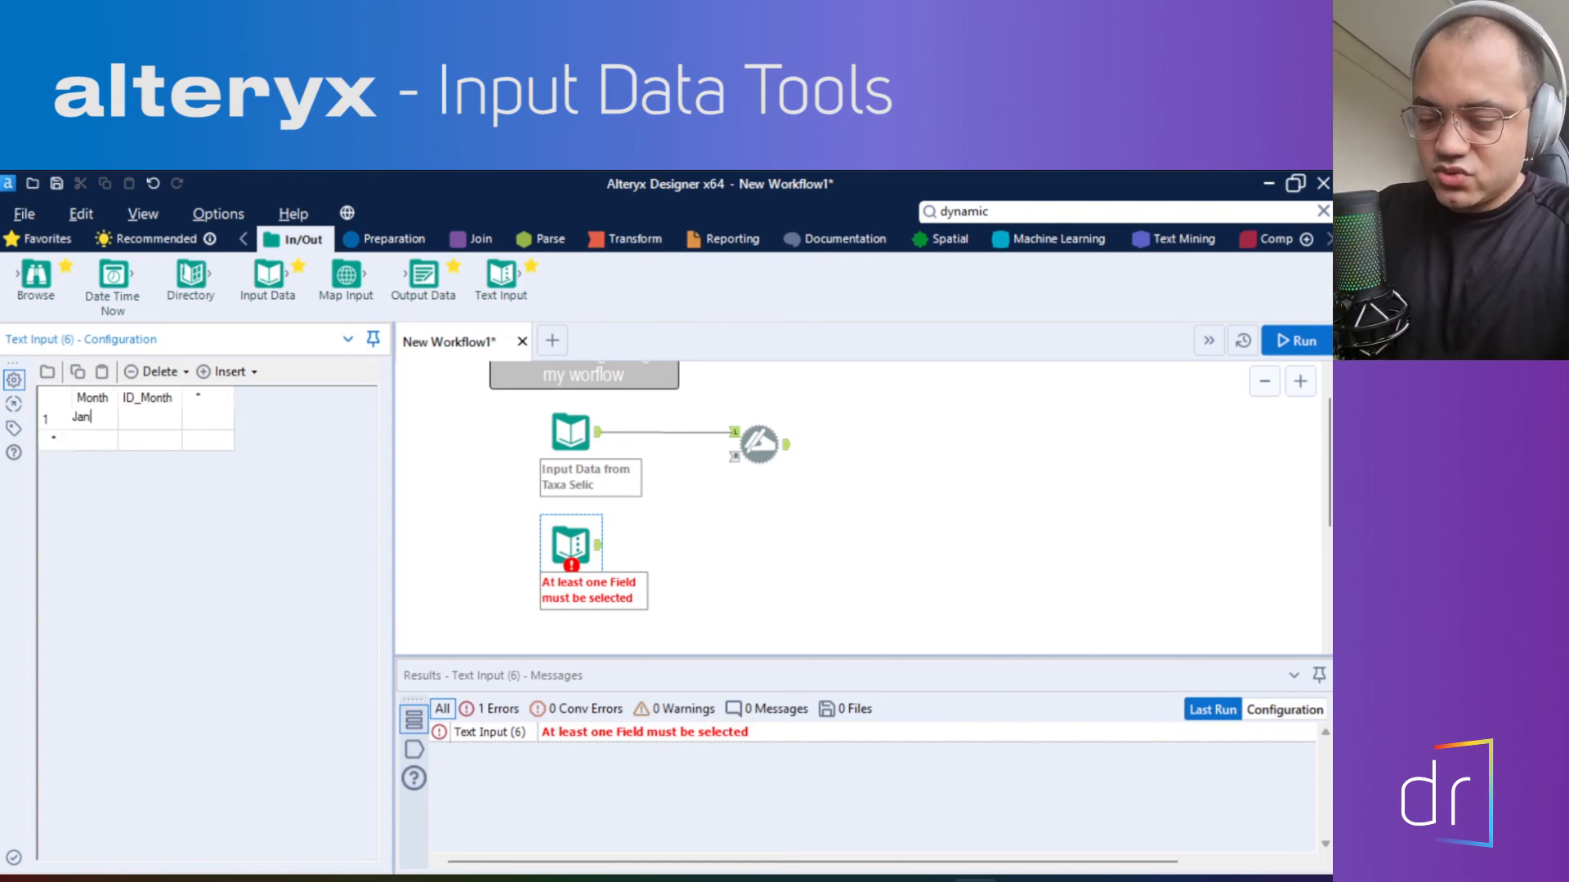
key("BackSpace")
key("BackSpace")
key("BackSpace")
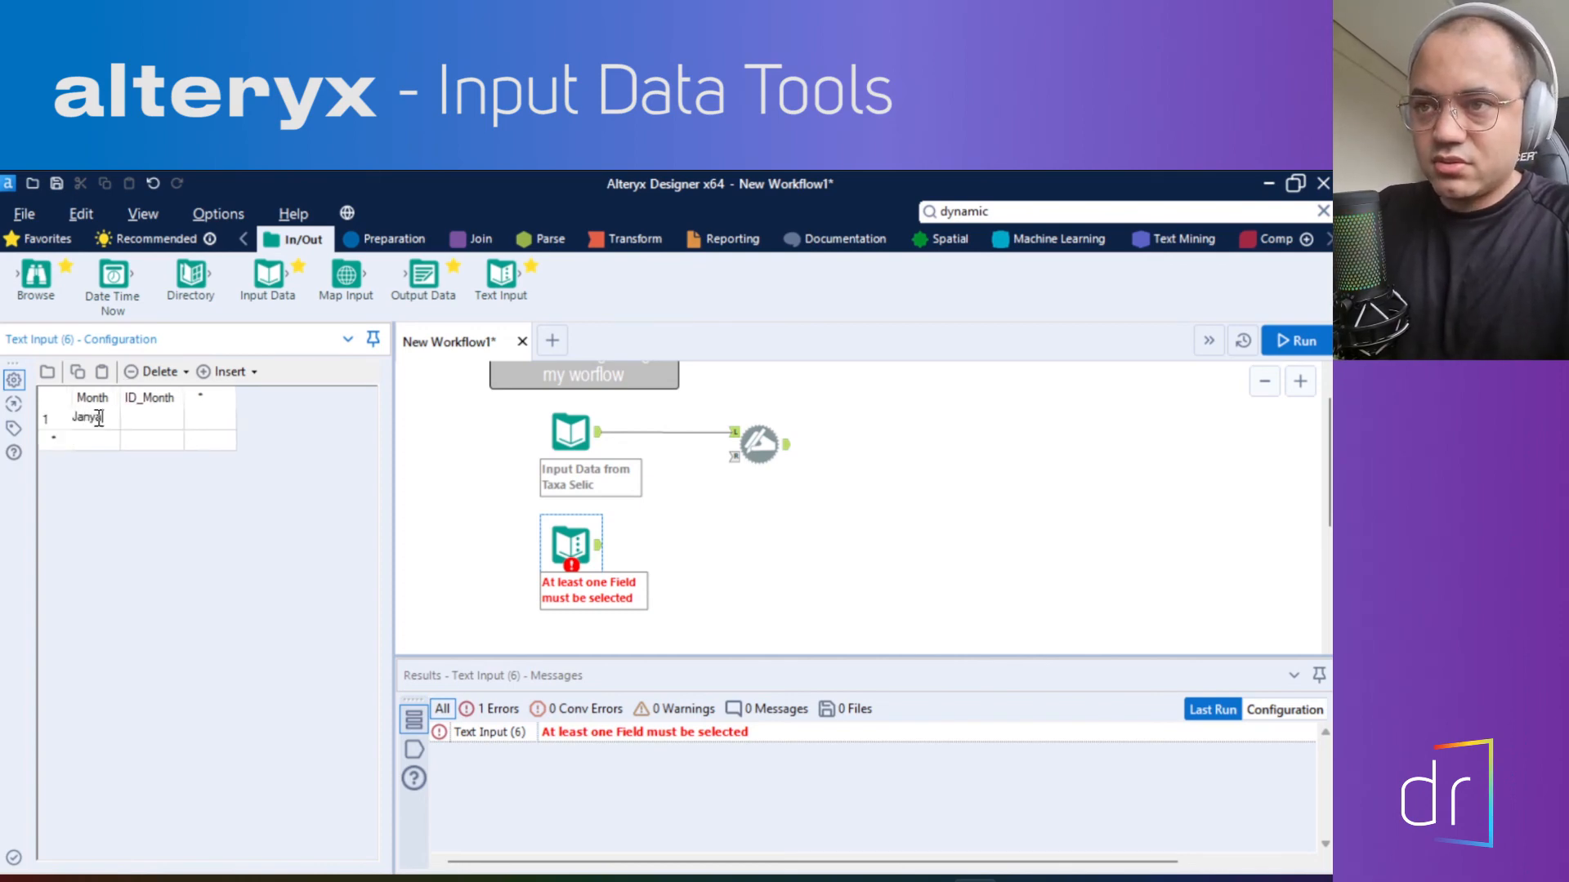
type("ua")
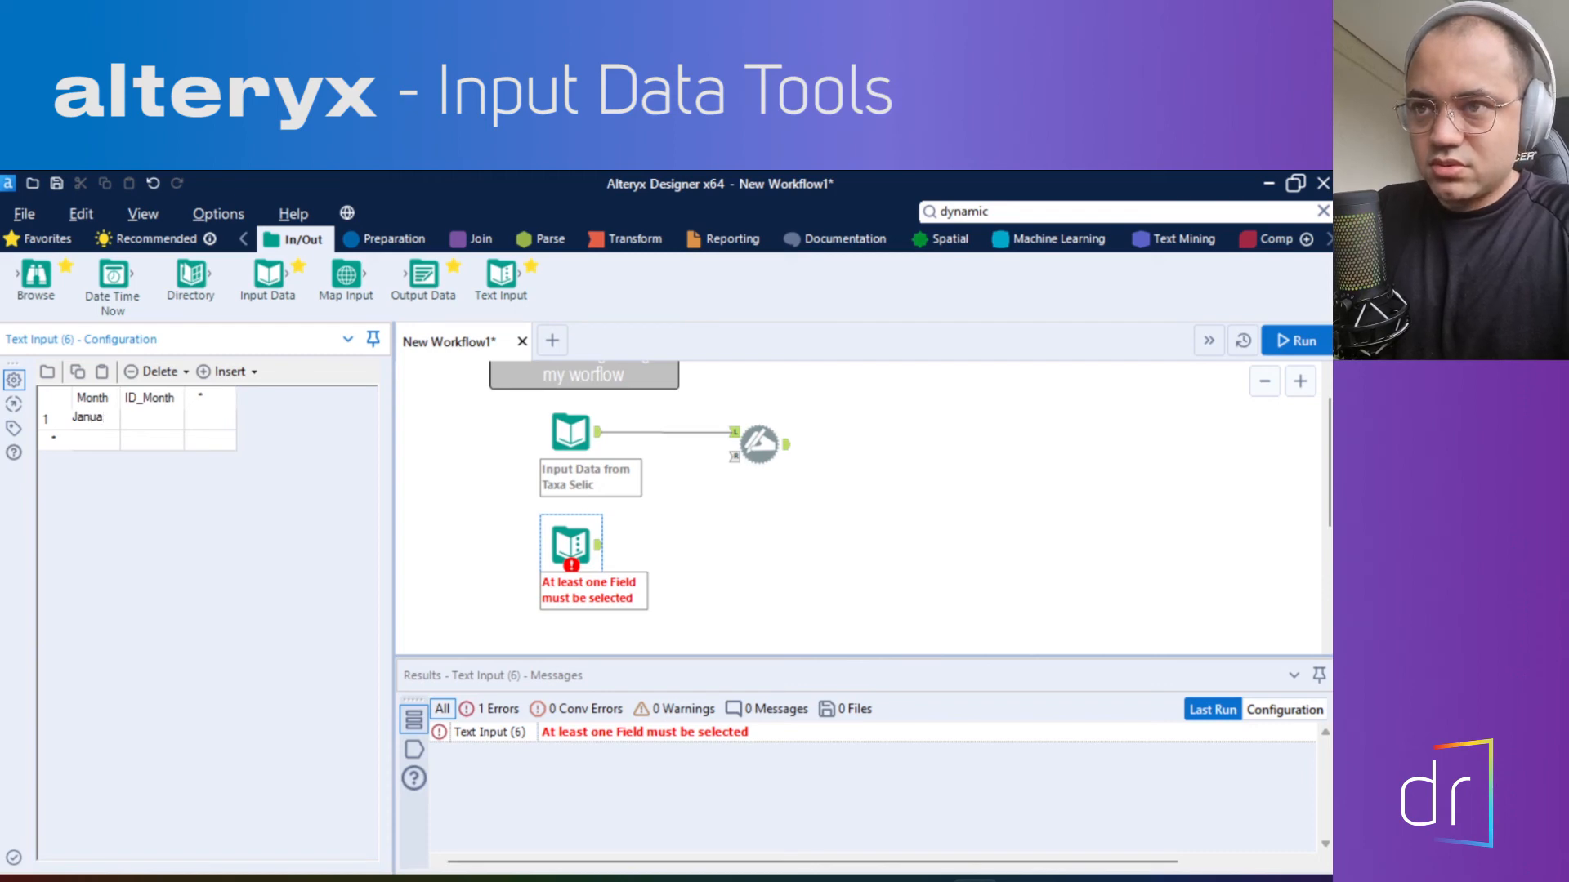
type("ry")
key("Return")
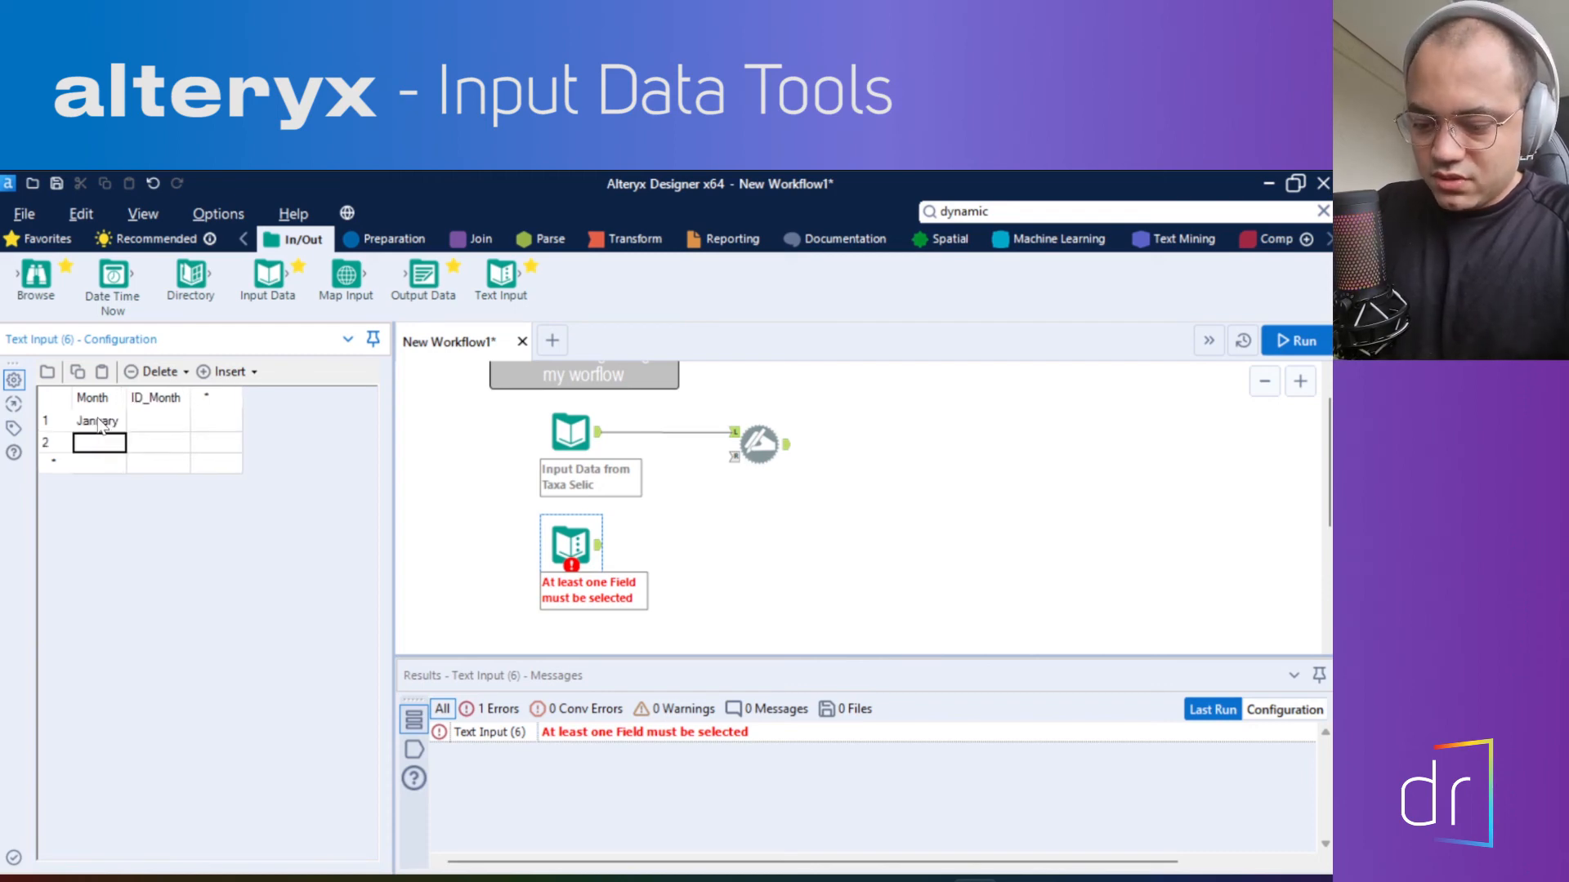
type("February")
key("Return")
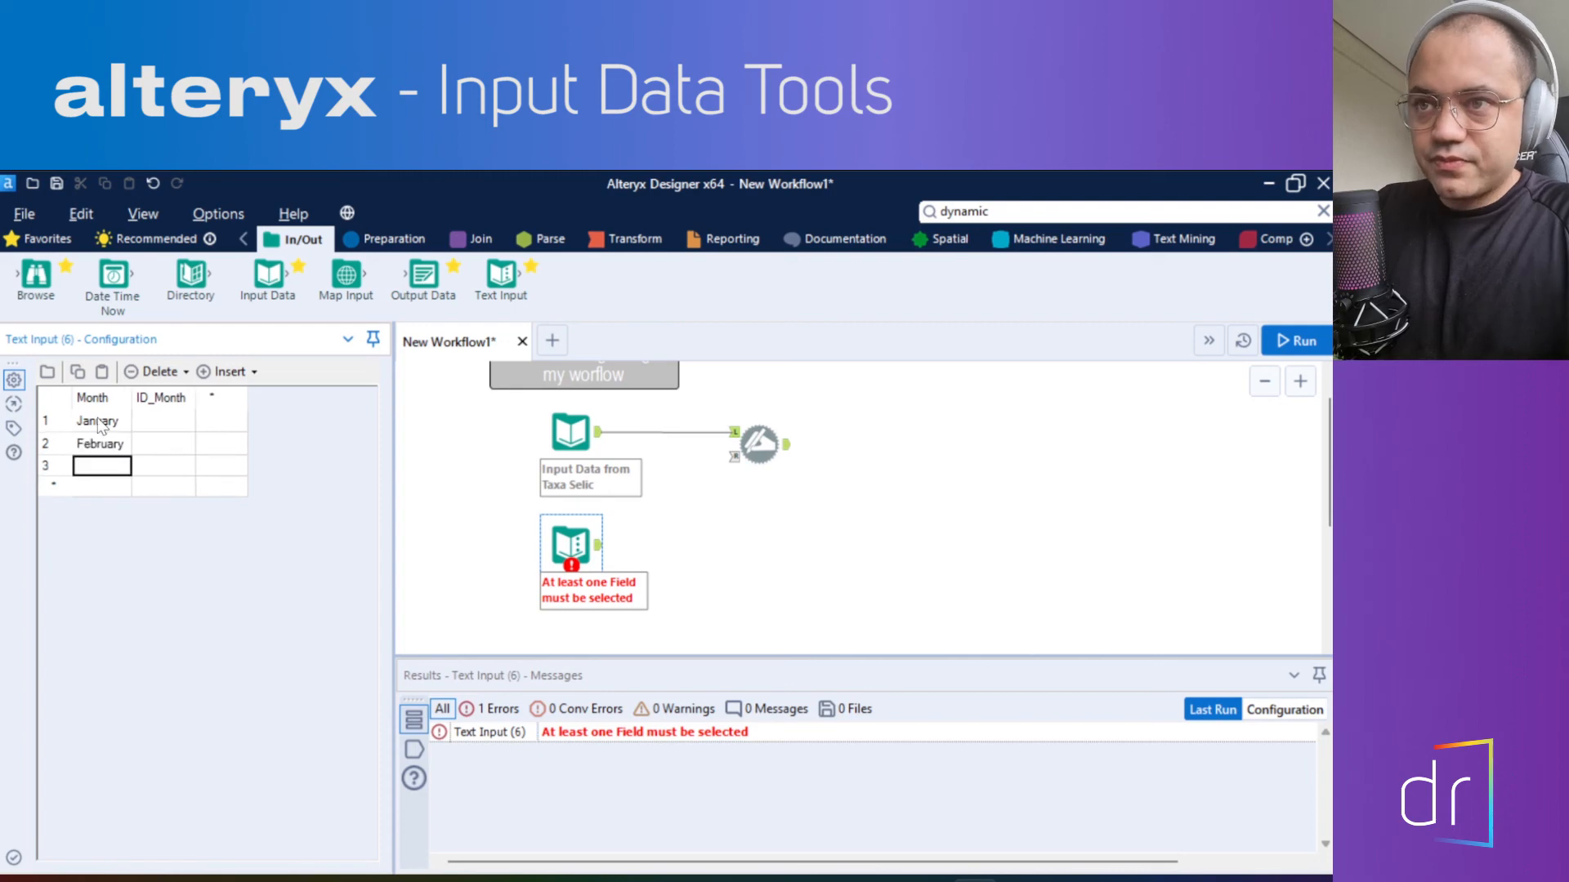
type("March")
key("Return")
Enter April, May, Jun and July in rows 4 to 7 of the Month column
type("A")
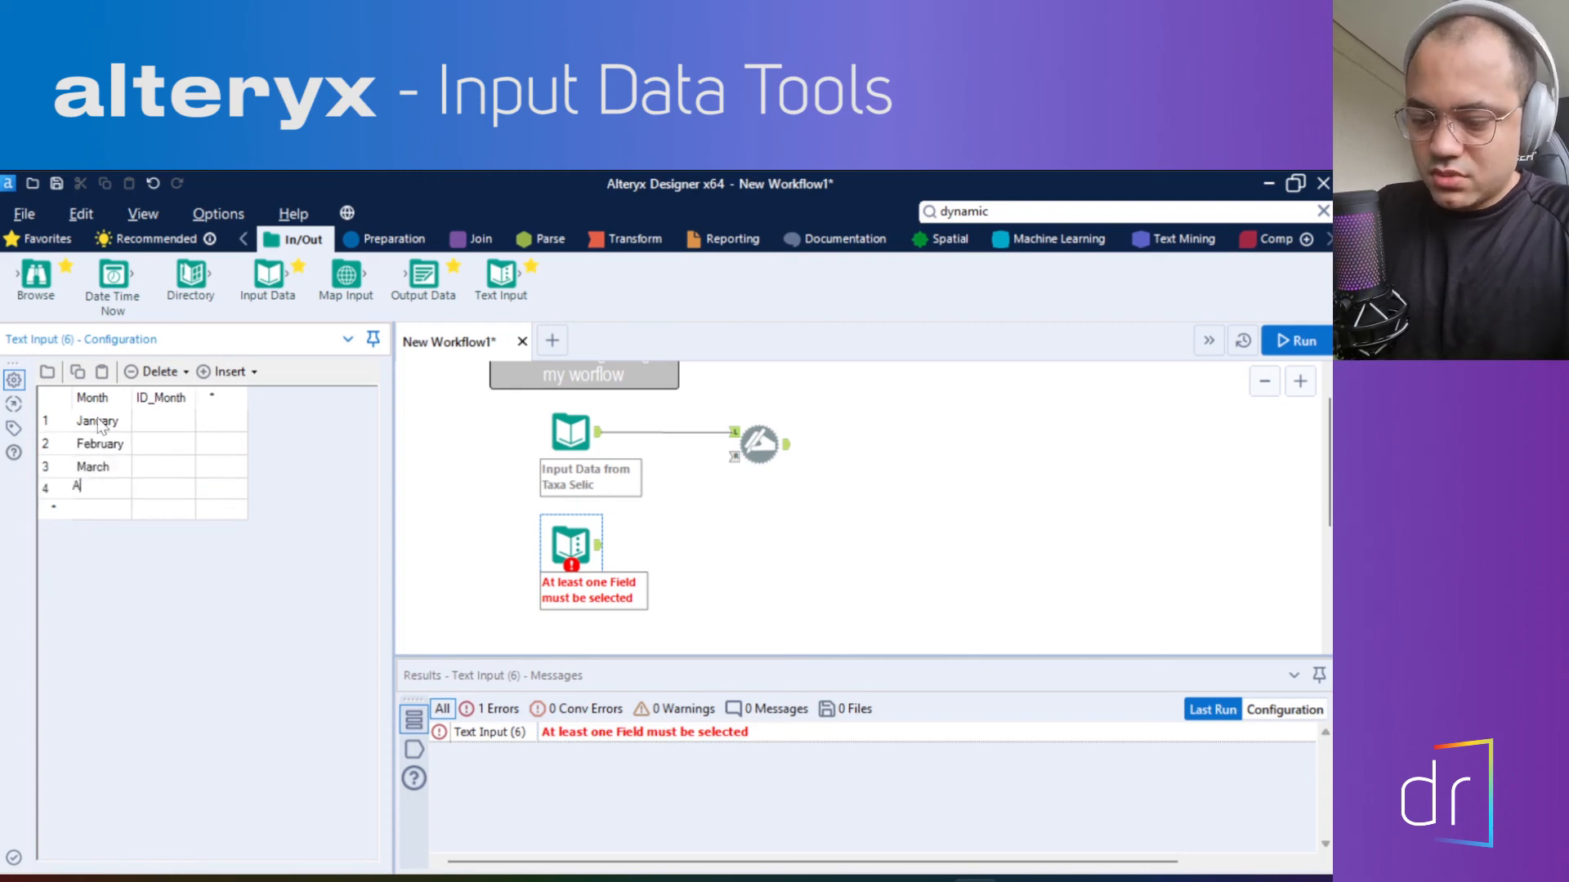
type("pril")
key("Return")
type("May")
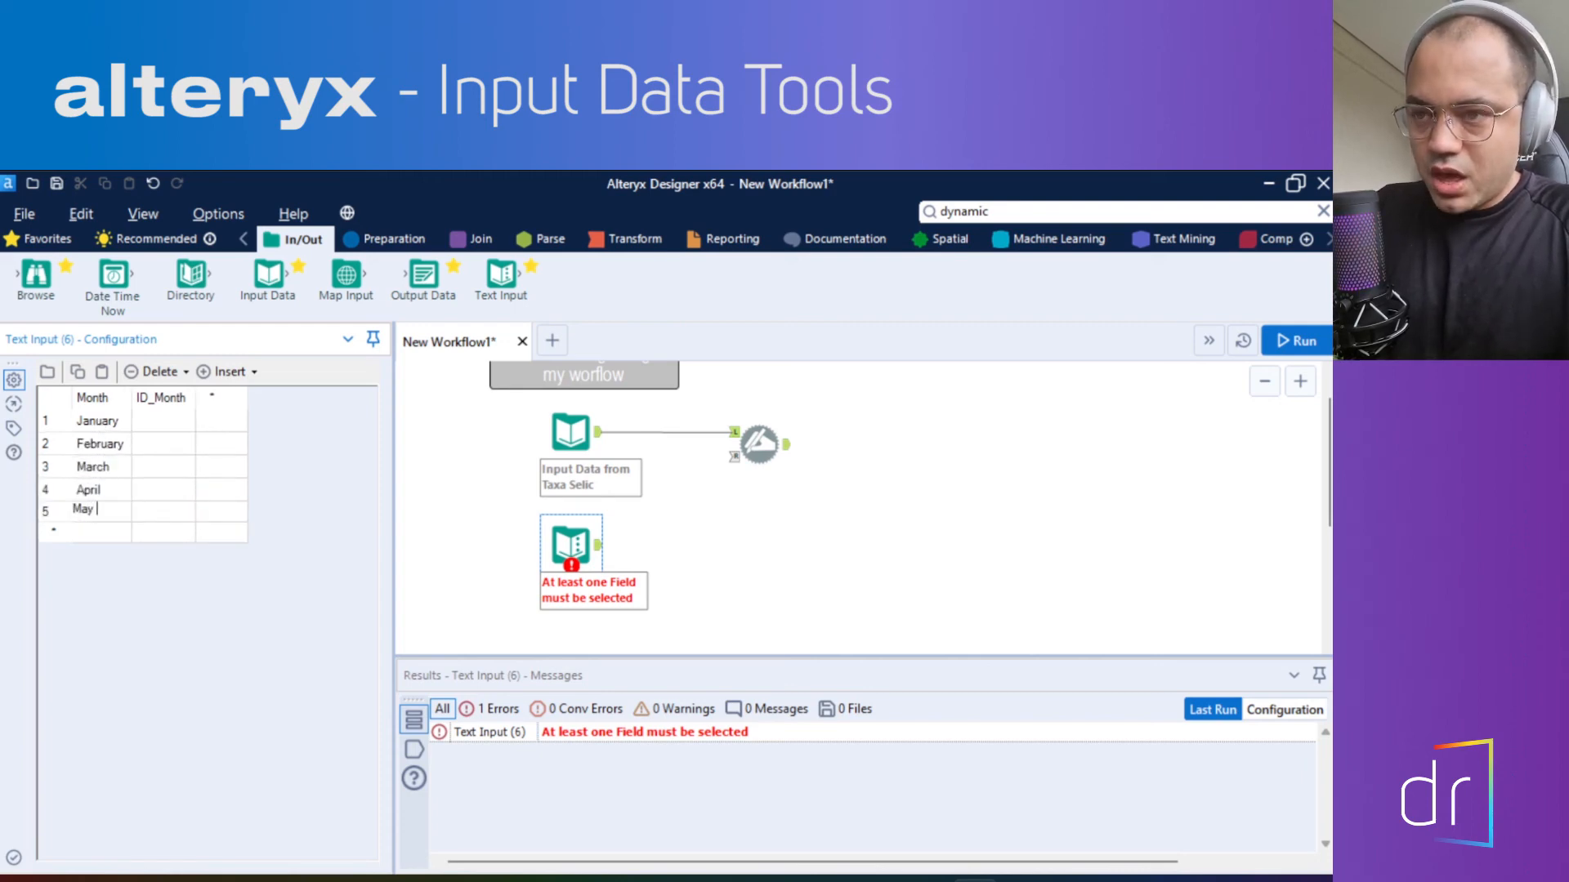
key("Return")
type("Jun")
key("Return")
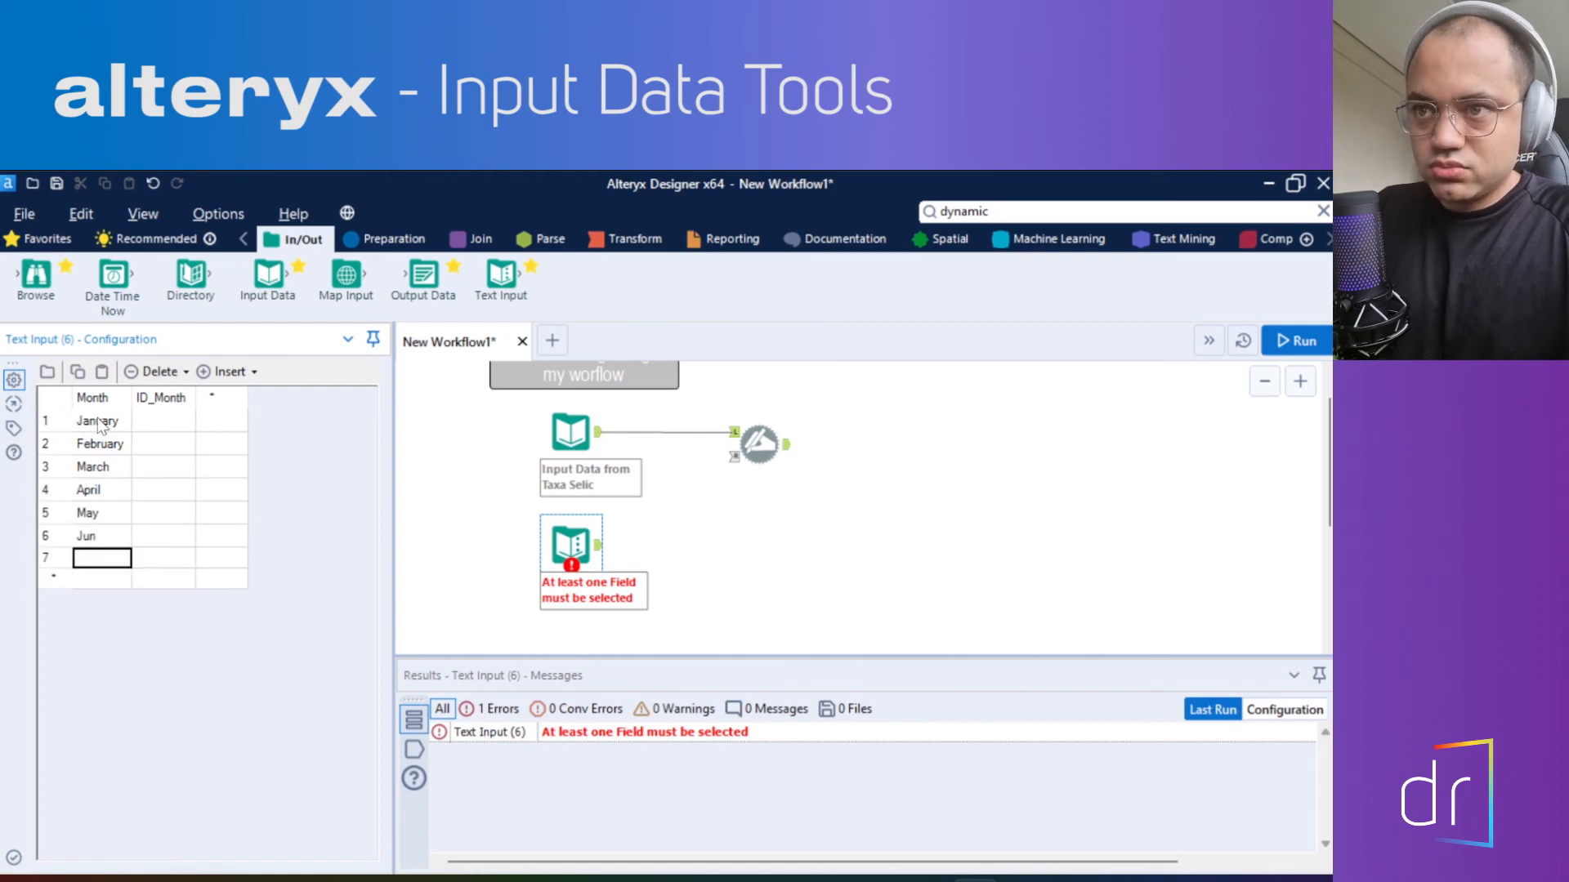
type("July")
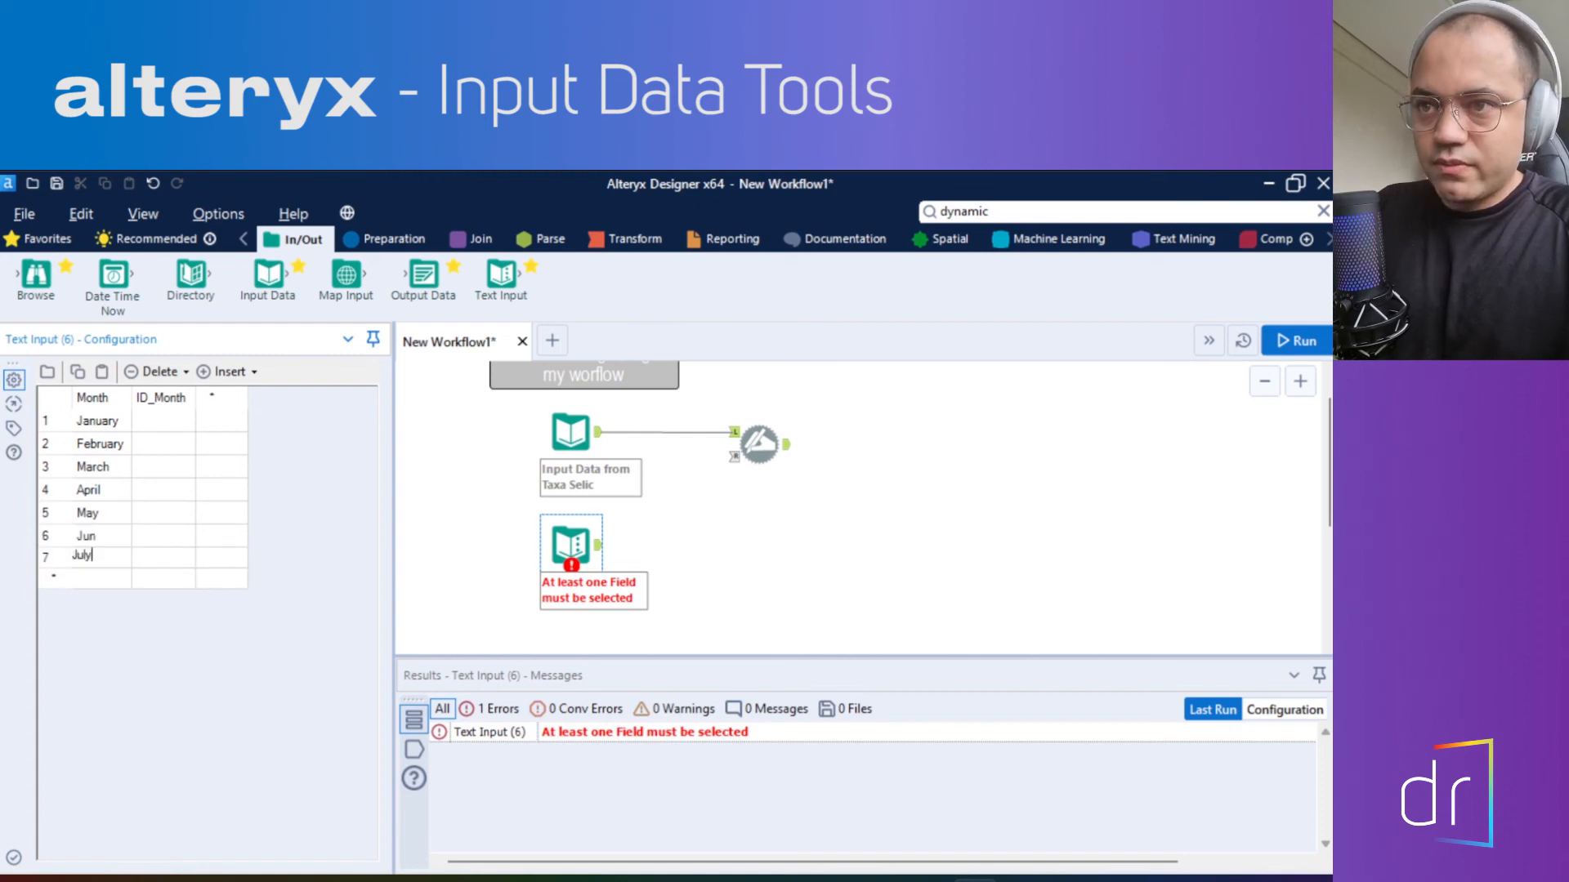
Correct the month in row 6 to June
key("Up")
left_click(98, 539)
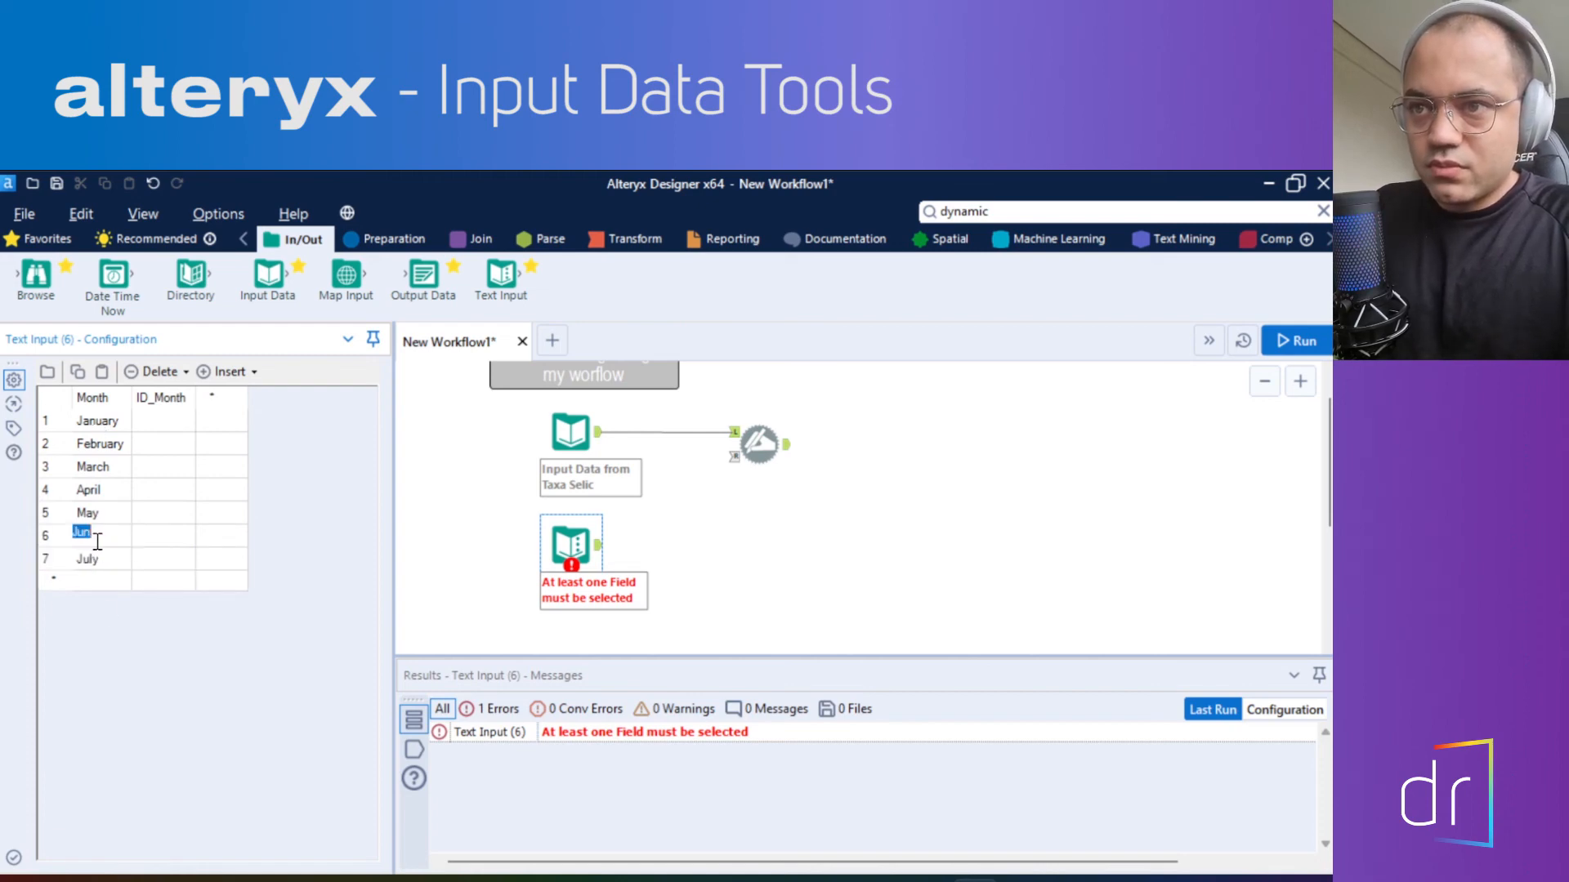
left_click(101, 537)
type("e")
Enter August, September, October, November and December in rows 8 to 12 of the Month column
left_click(92, 576)
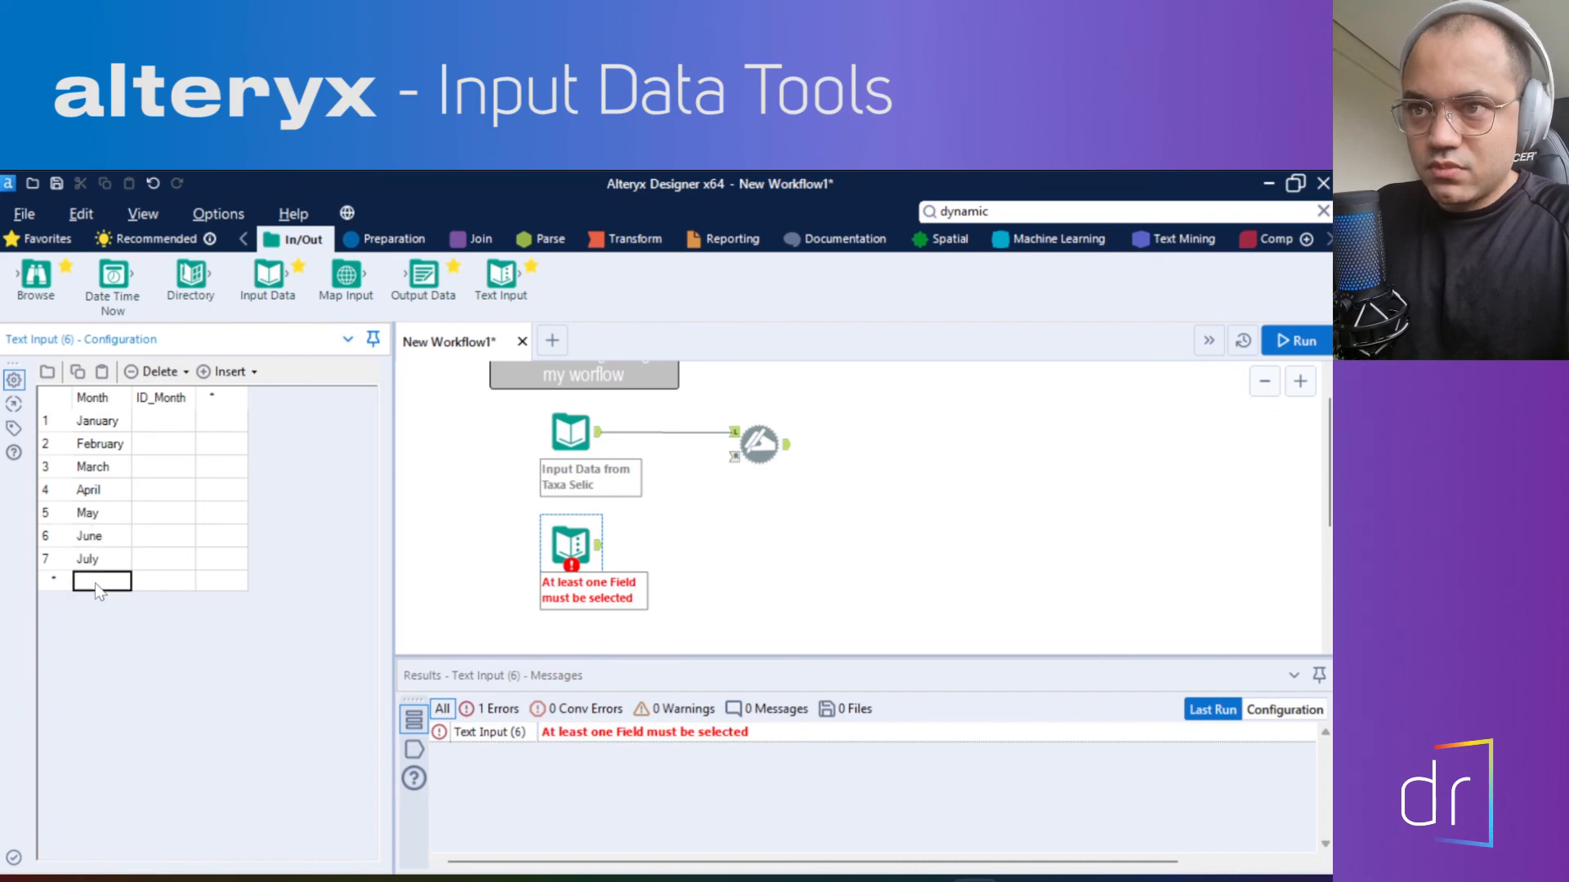
type("August")
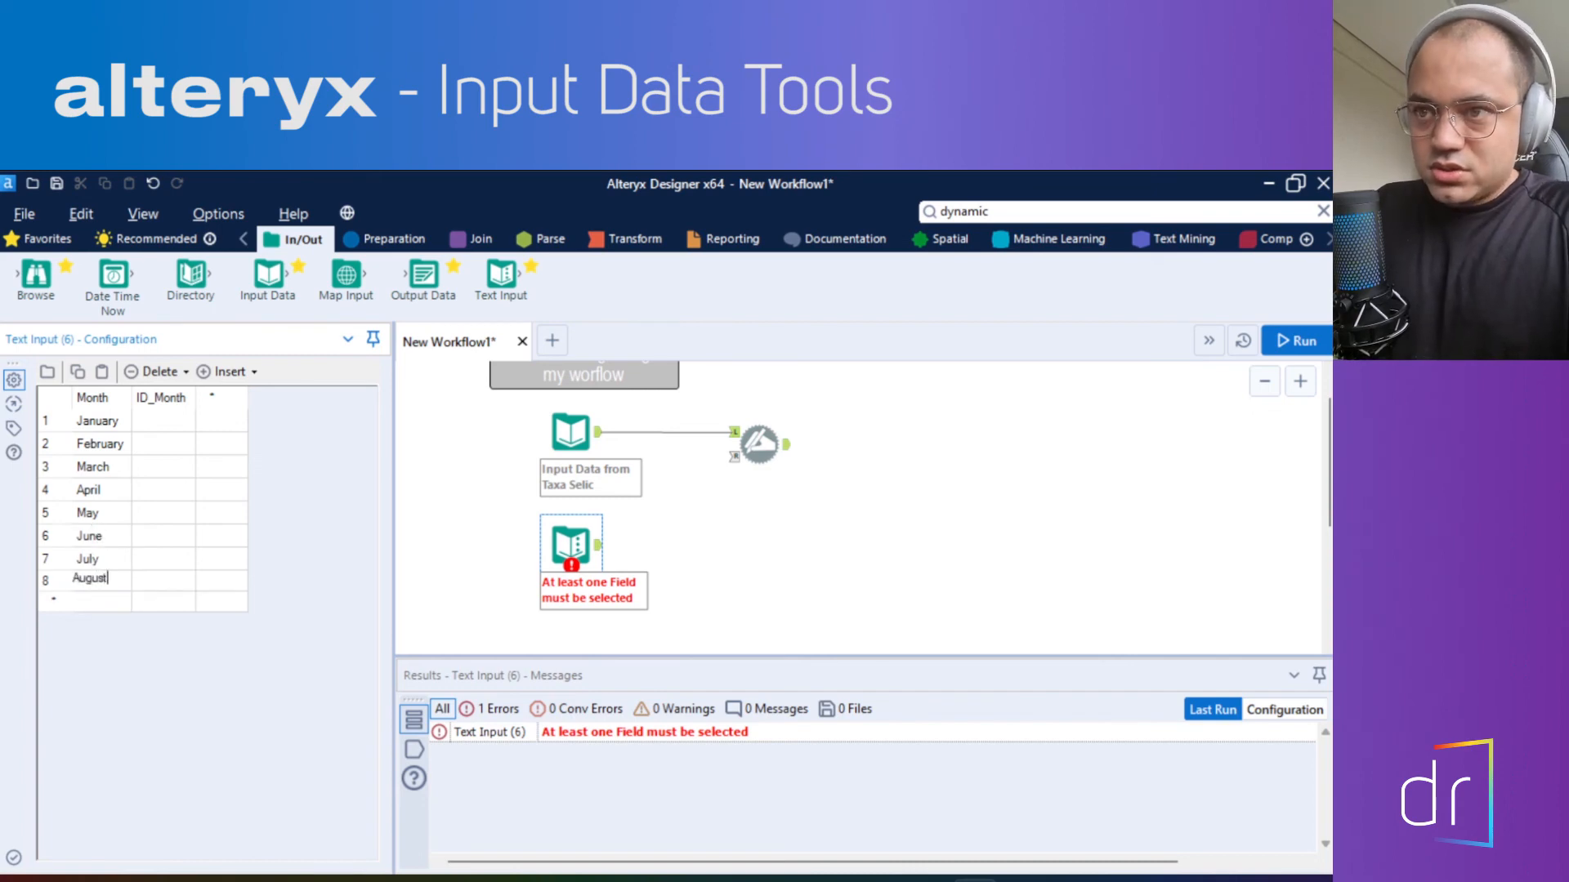
key("Return")
type("Septe")
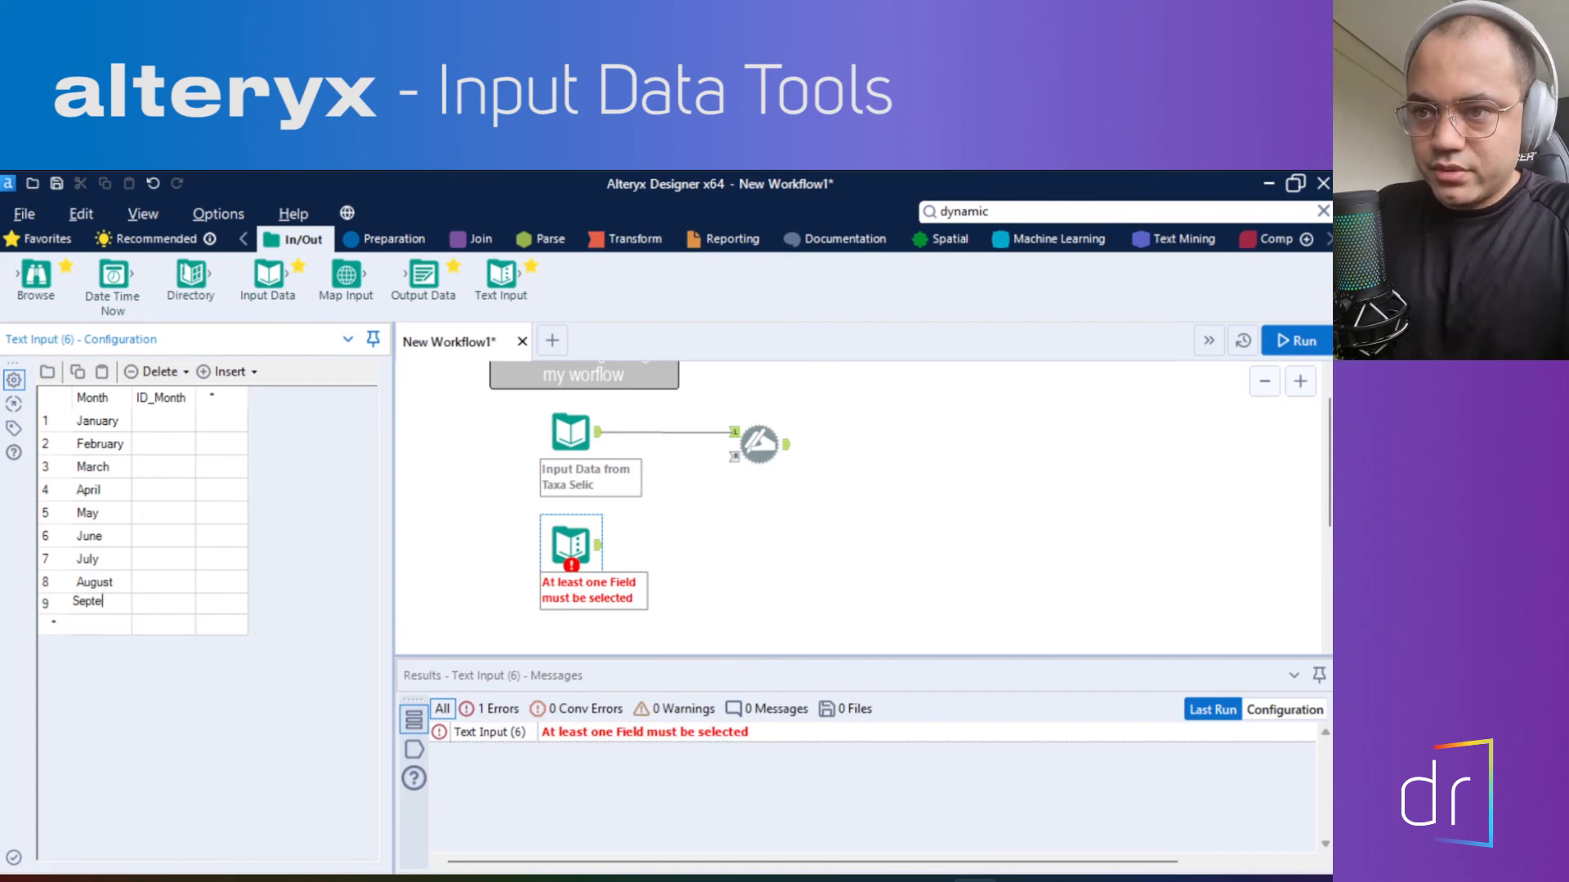
type("mber")
key("Return")
type("Oc")
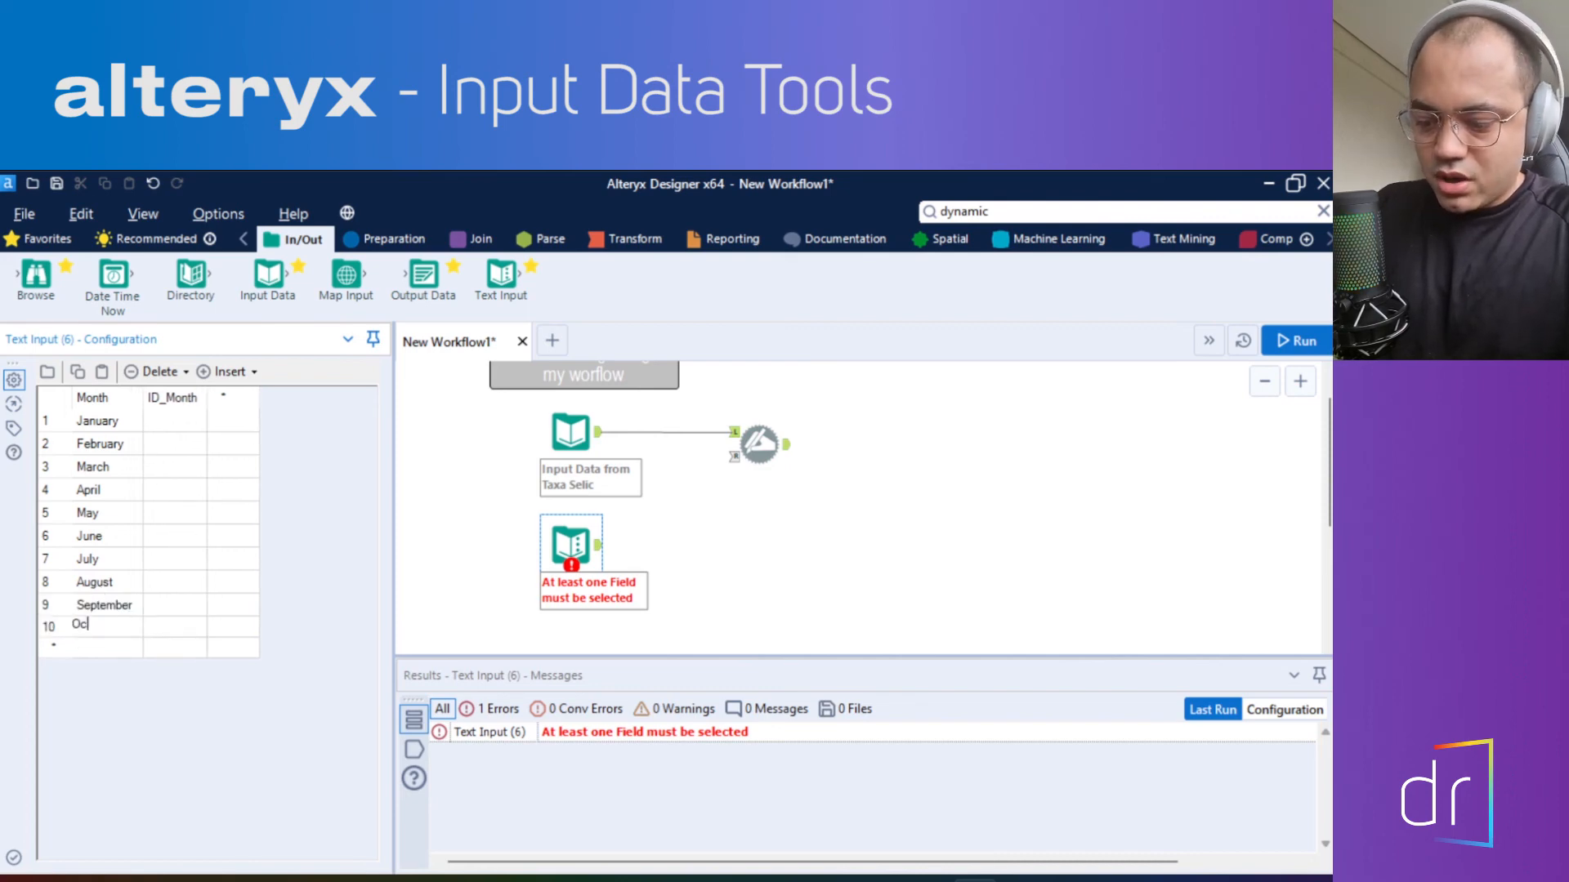
type("tober")
key("Return")
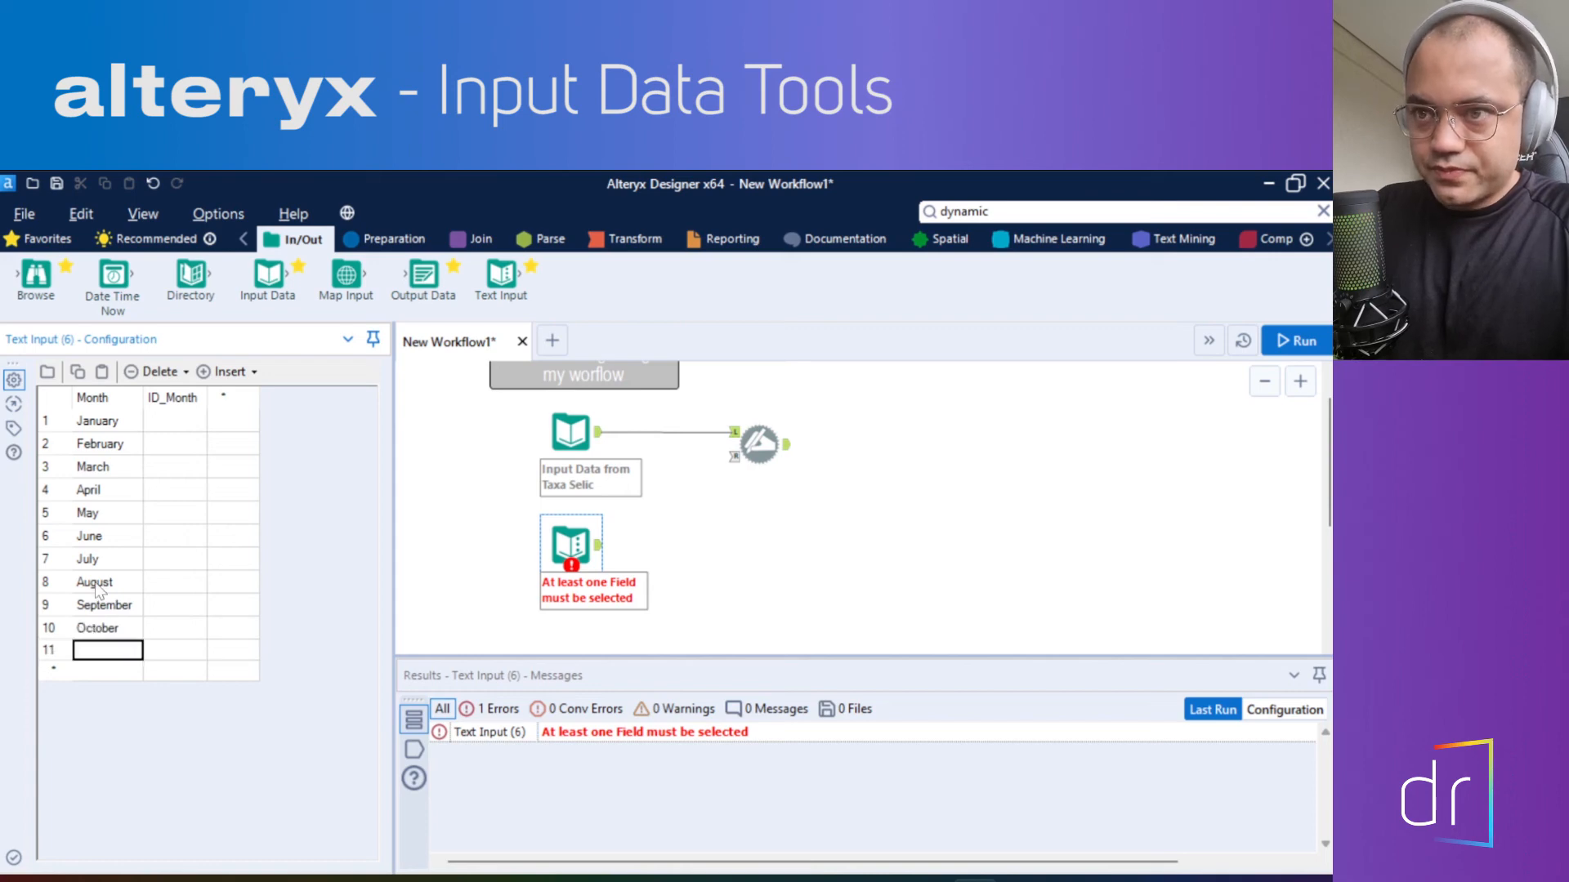
type("November")
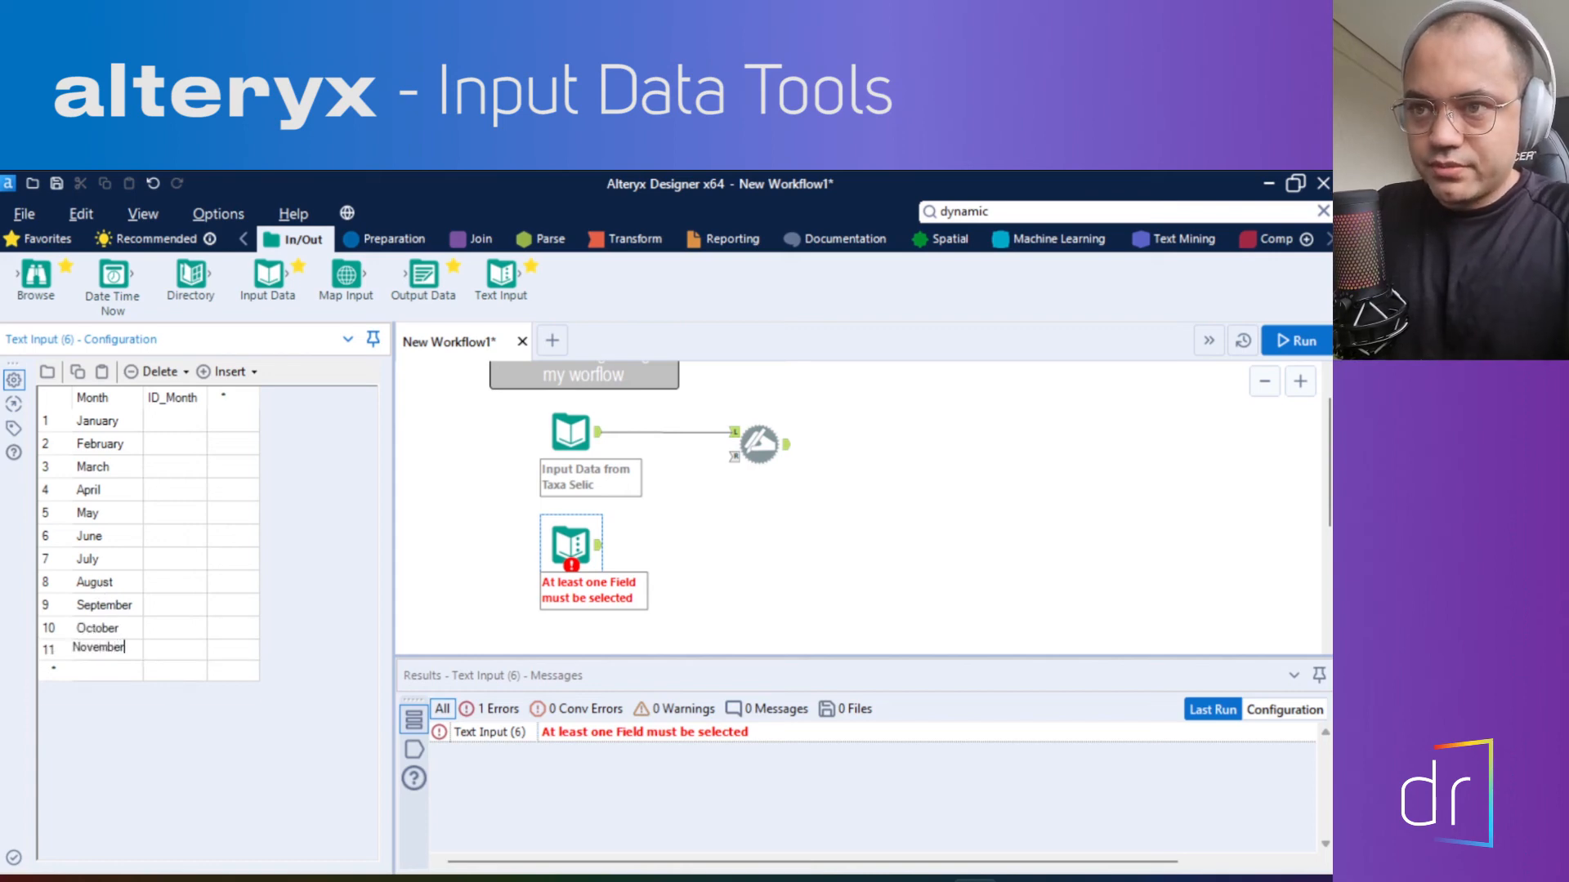
key("Return")
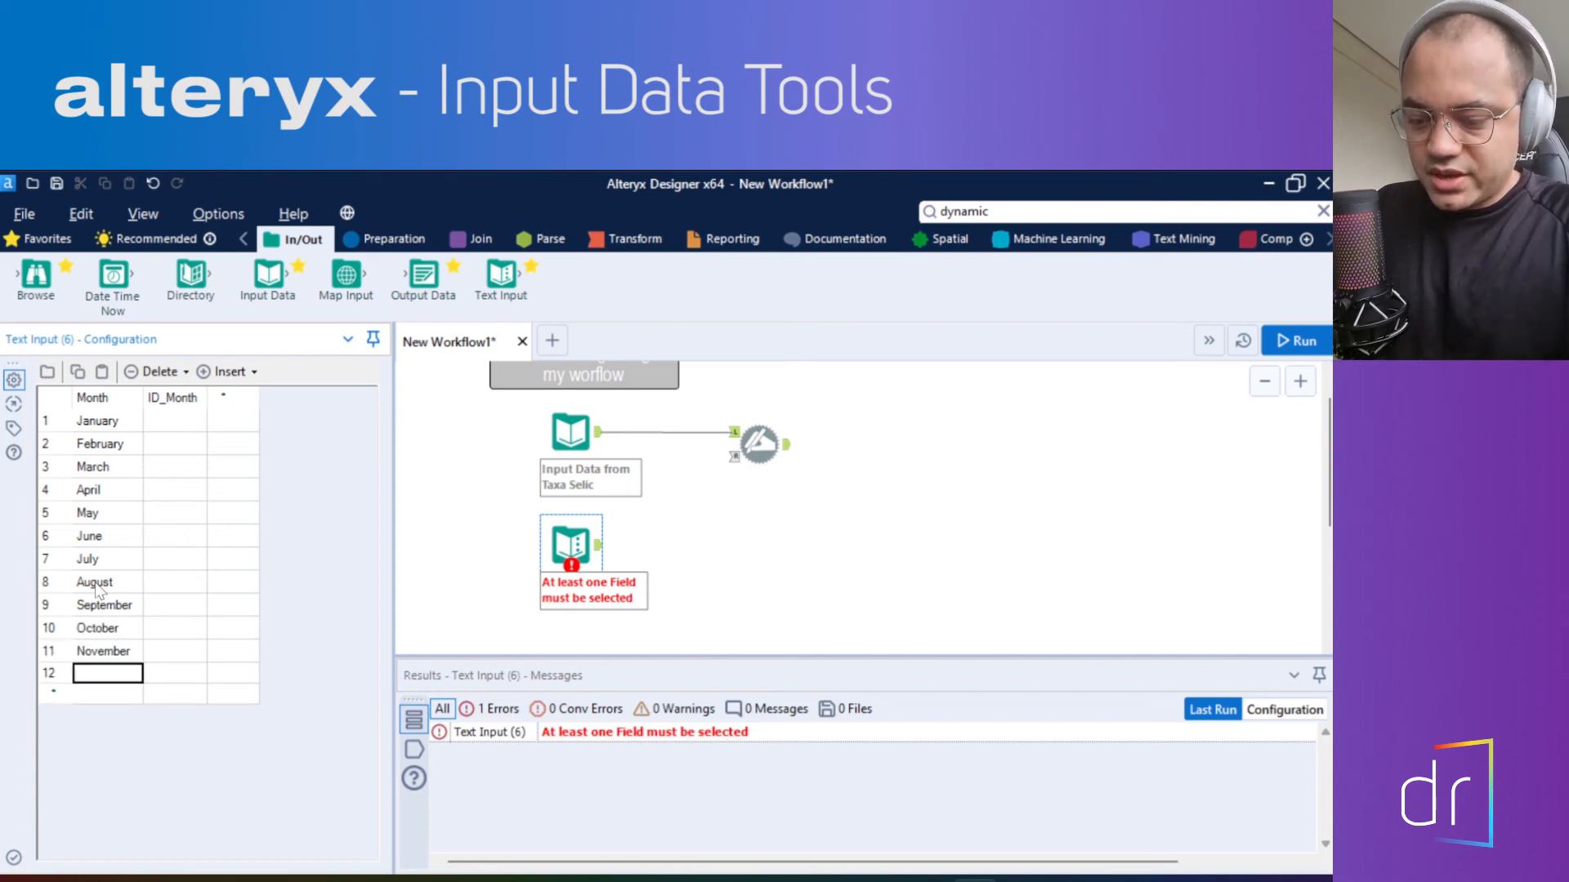
type("December")
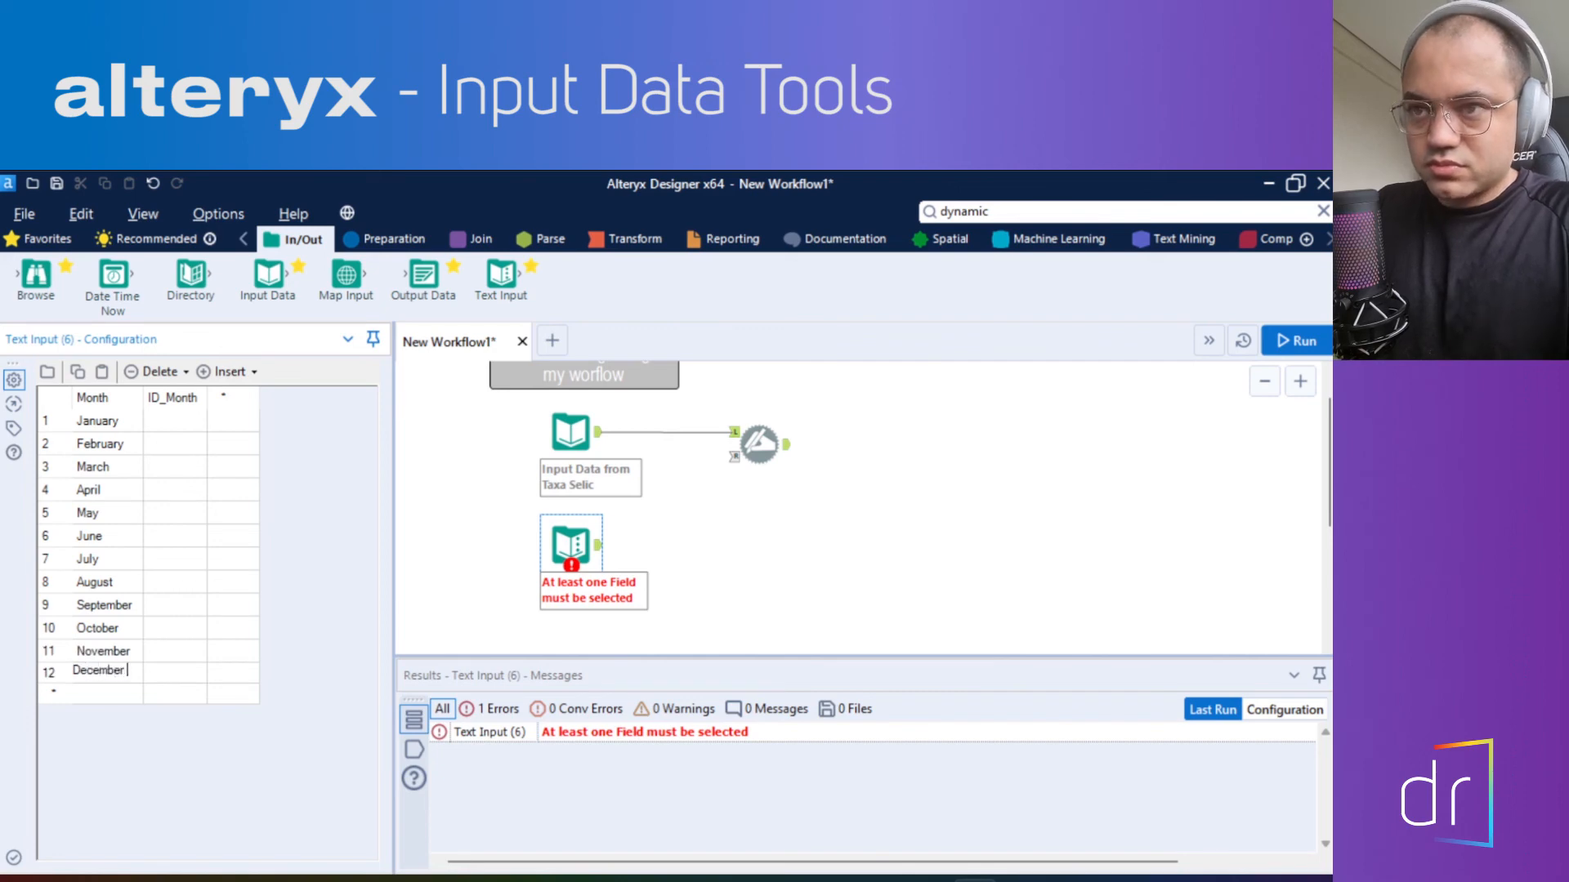
Enter the IDs 1 to 6 in the ID_Month column for January through June
left_click(181, 423)
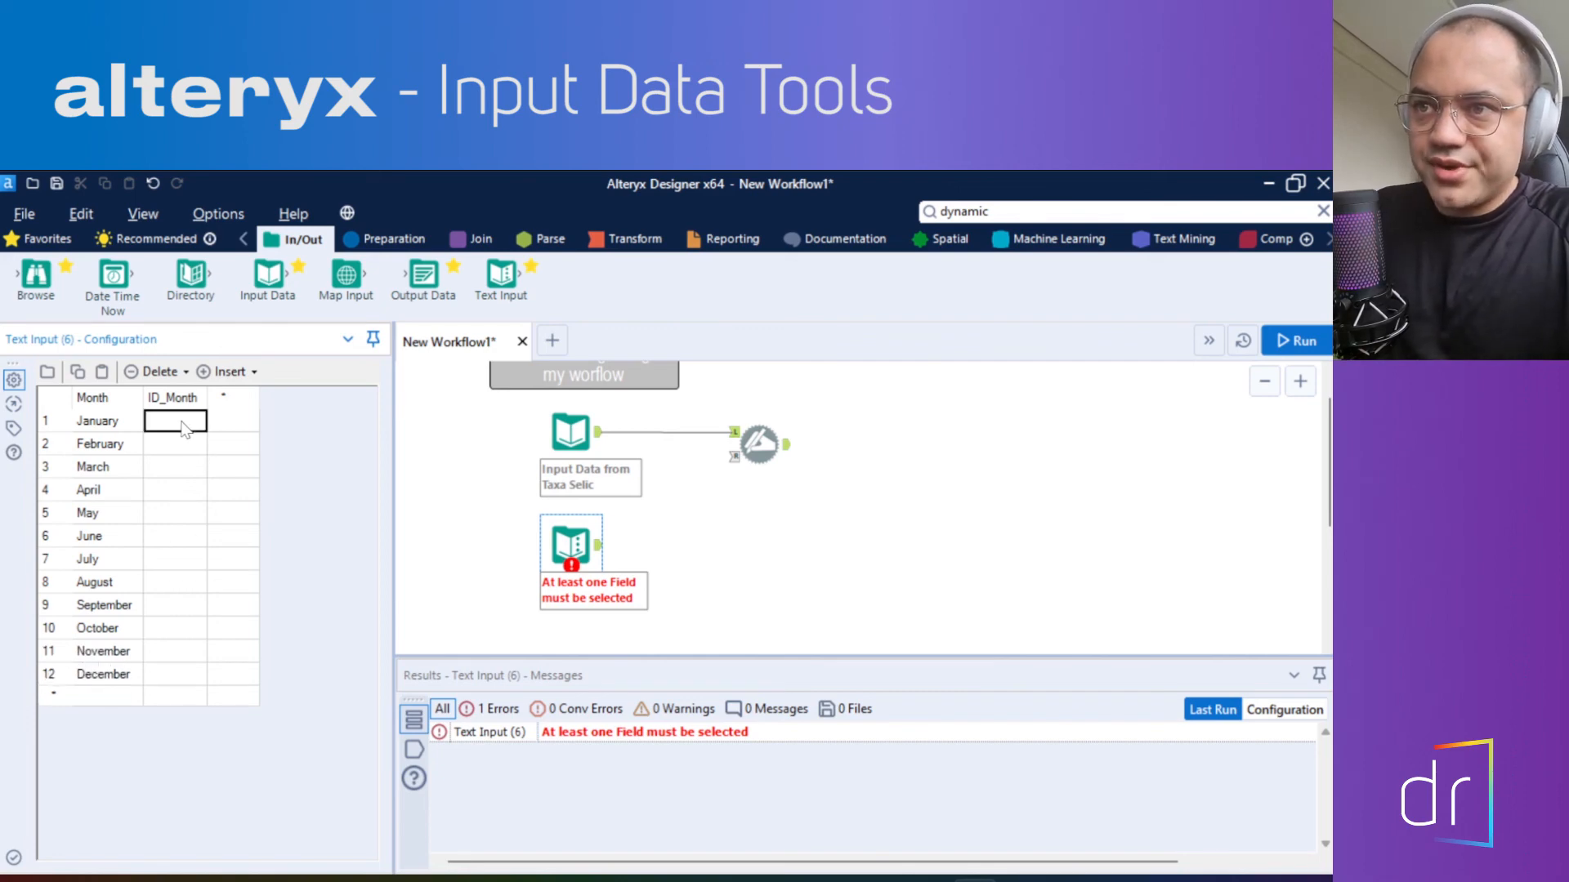
type("1")
key("Return")
type("2")
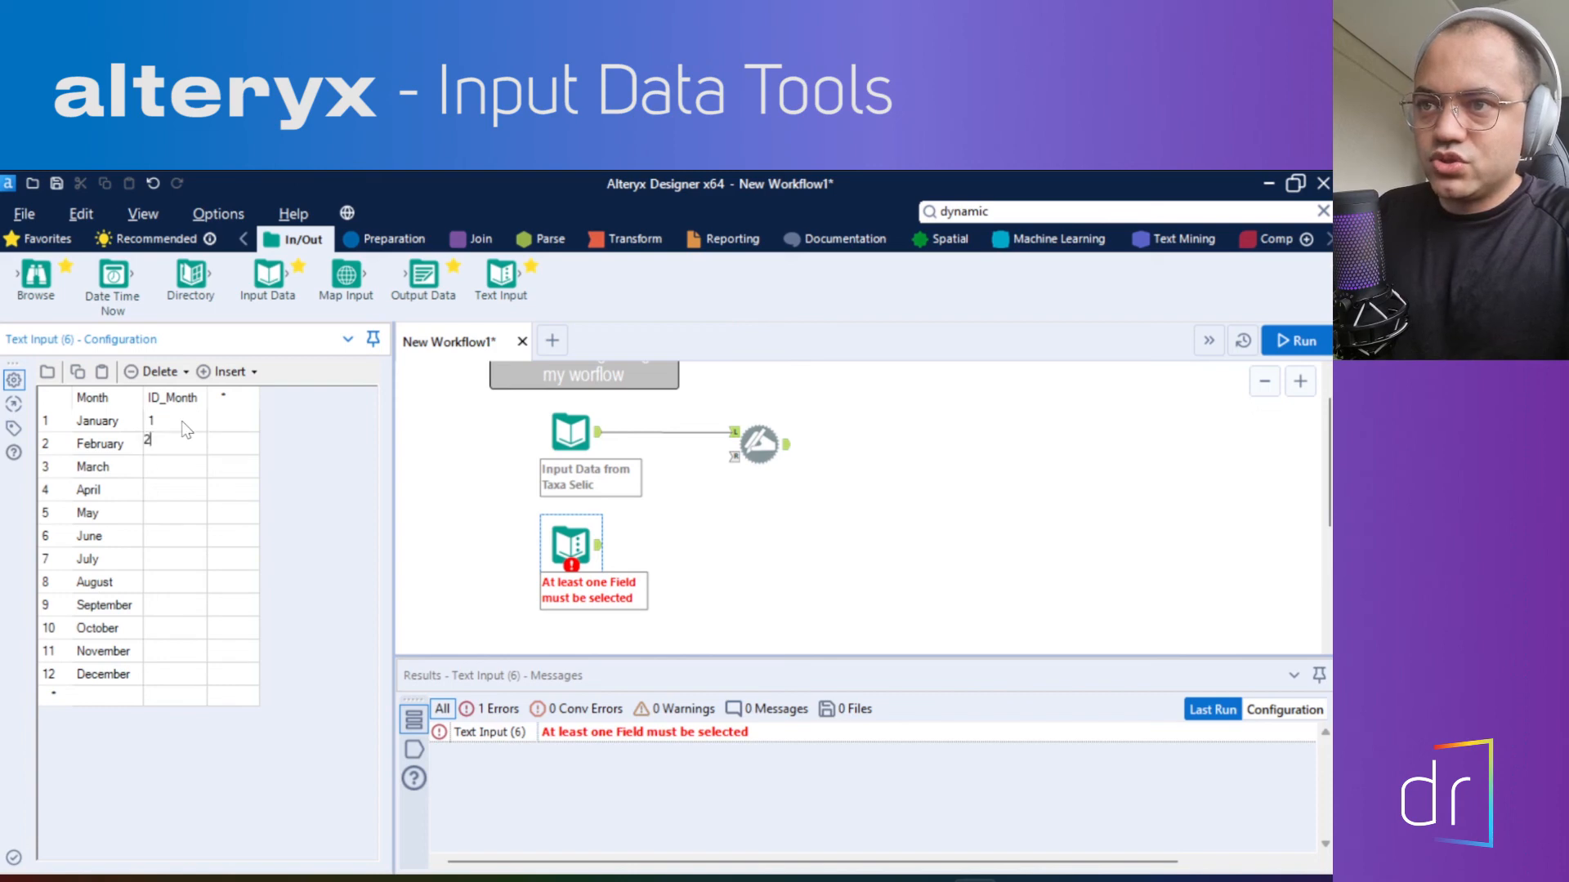
key("Return")
type("3")
key("Return")
type("4")
key("Return")
type("5")
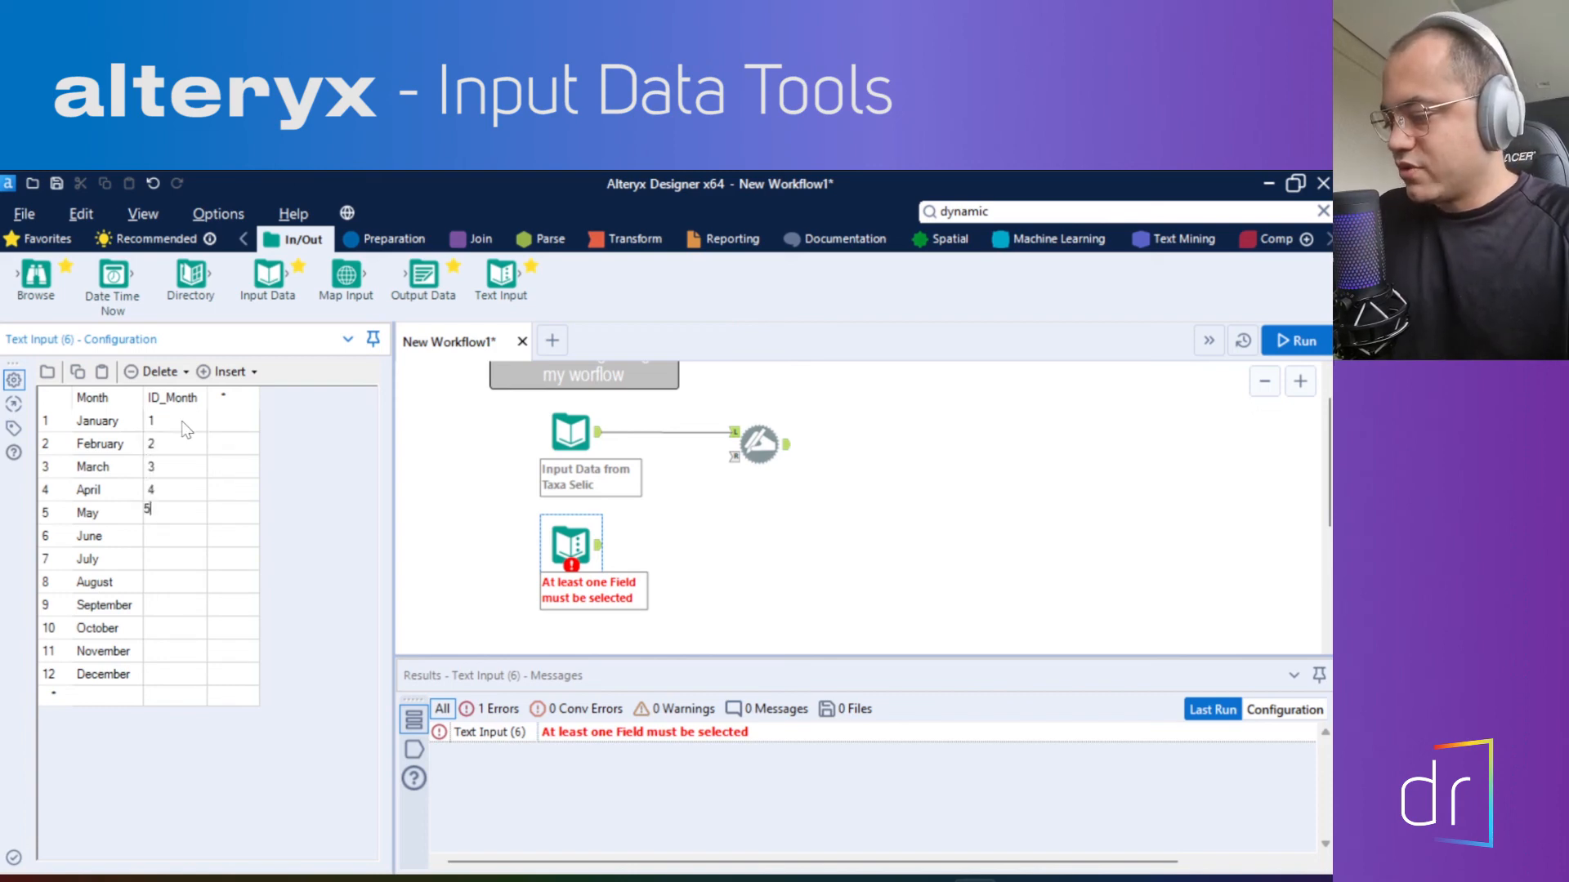
key("Return")
type("6")
key("Return")
Enter the IDs 7 to 12 in the ID_Month column for July through December and run the workflow
type("7")
key("Return")
type("8")
key("Return")
type("9")
key("Return")
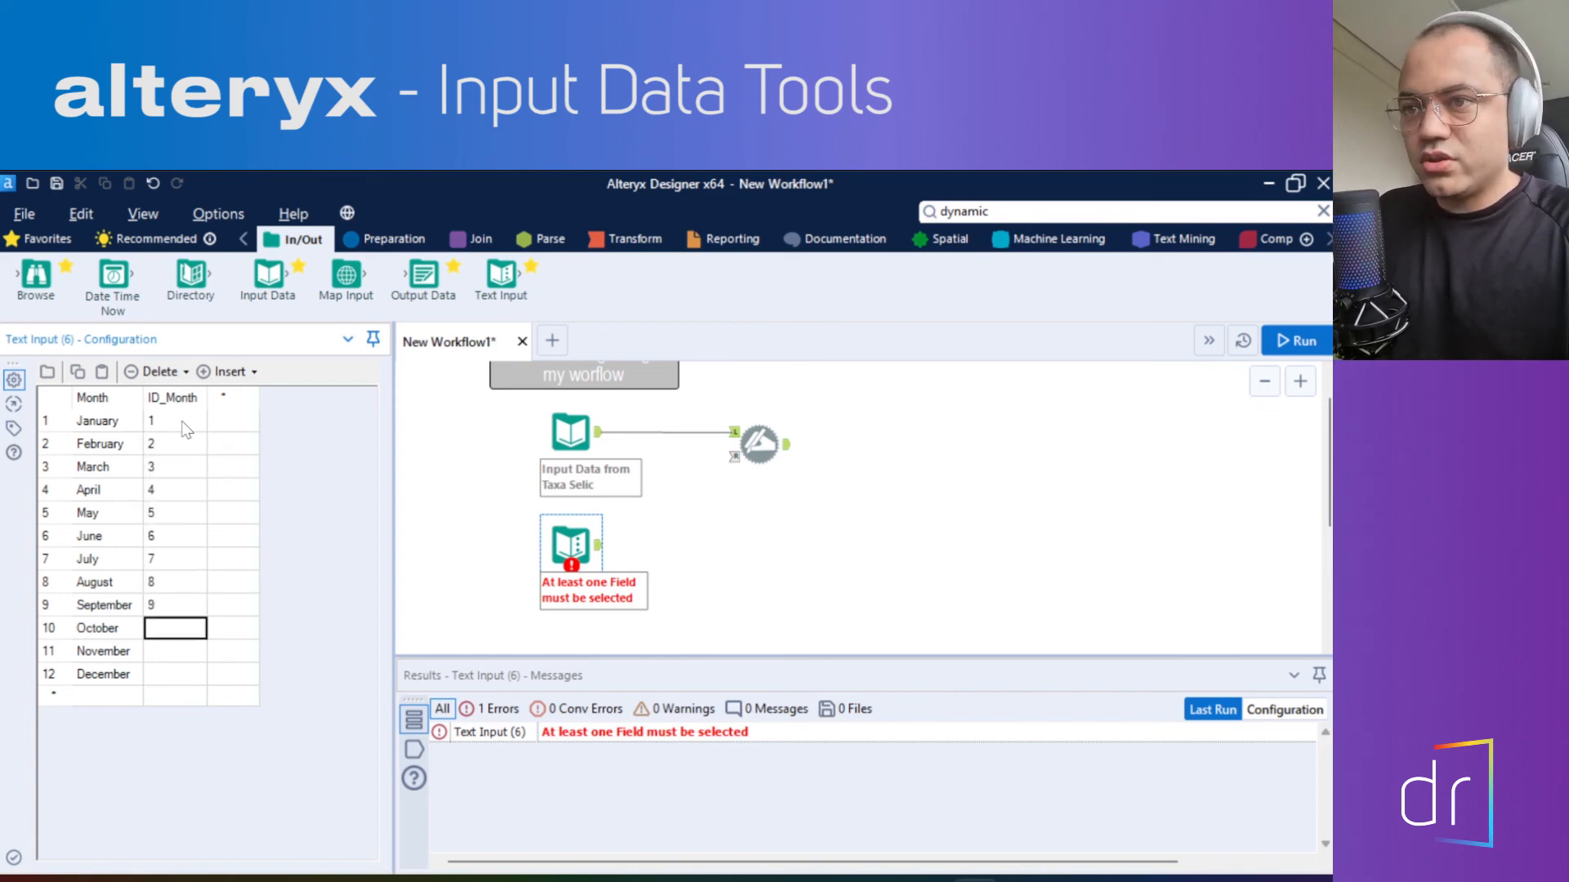
type("10")
key("Return")
type("11")
key("Return")
type("12")
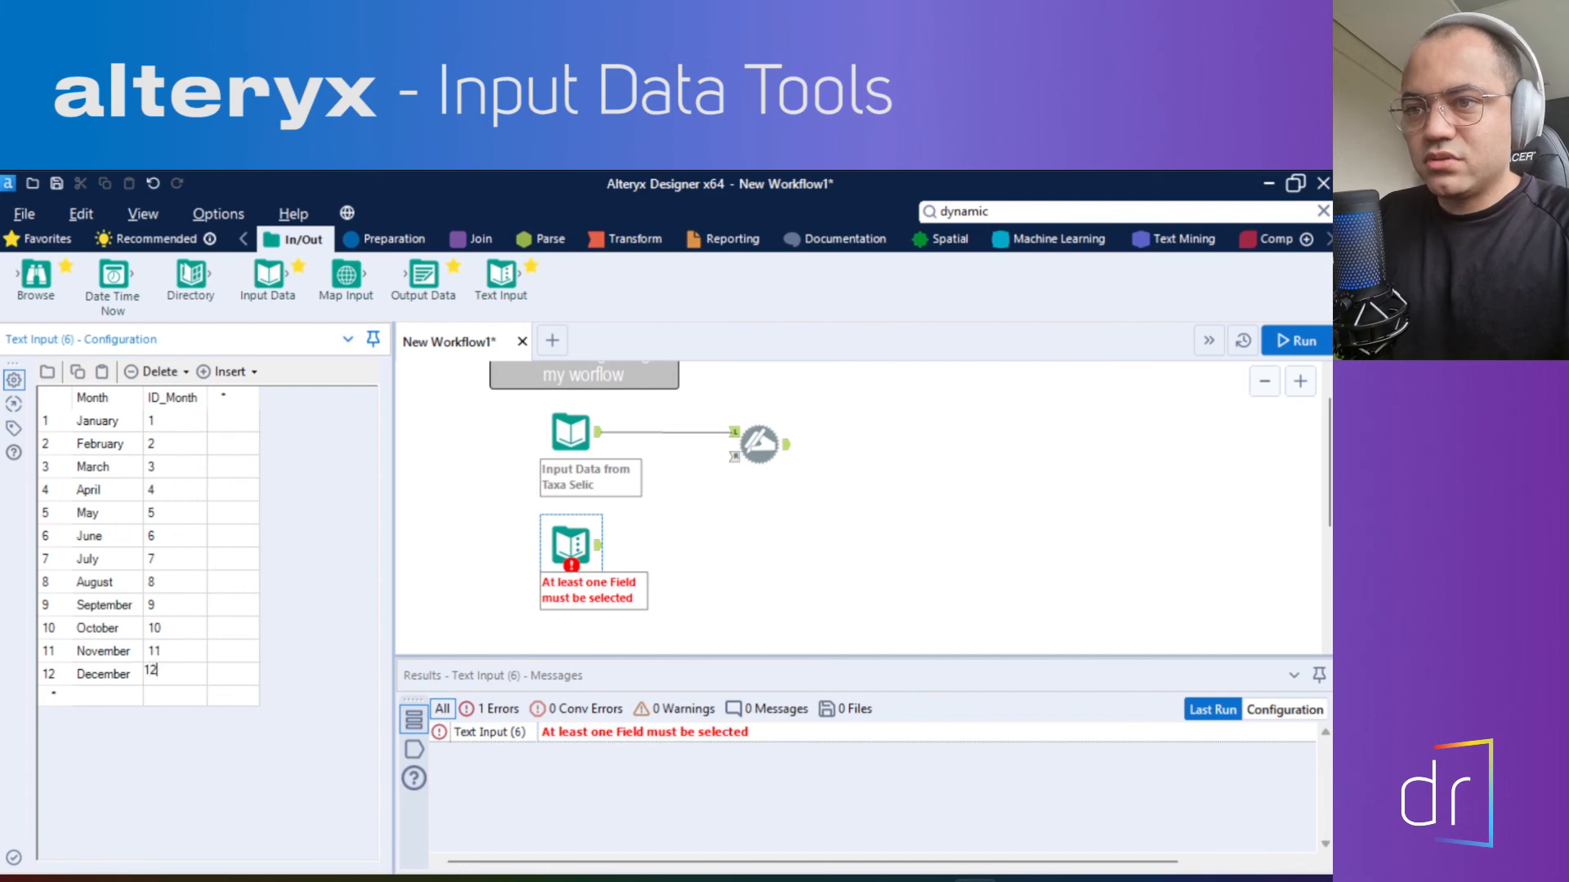
left_click(169, 512)
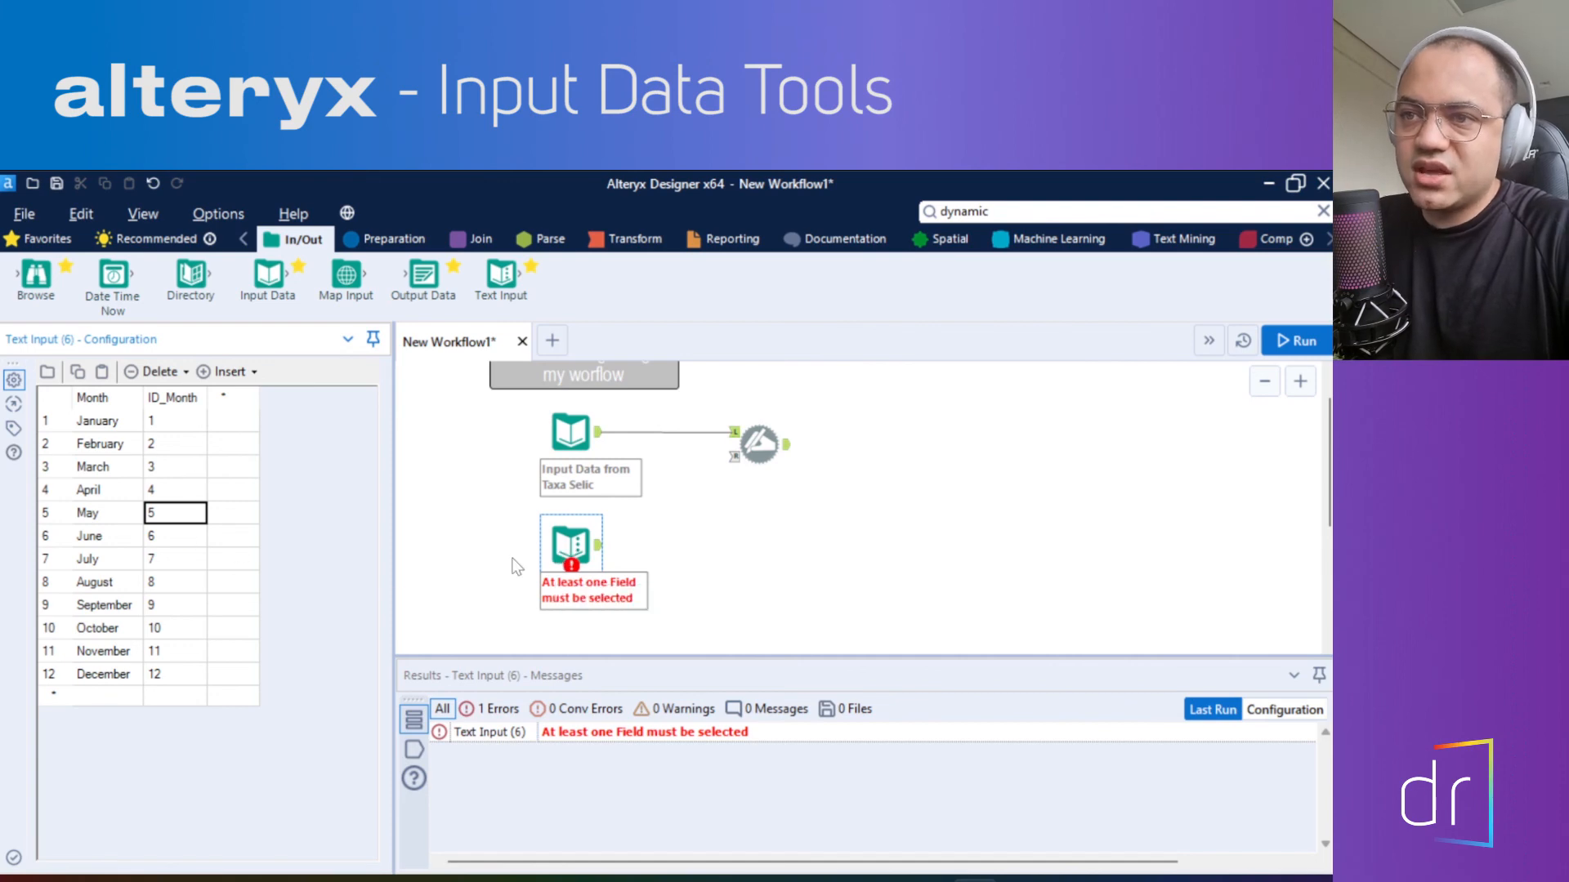
left_click(1296, 341)
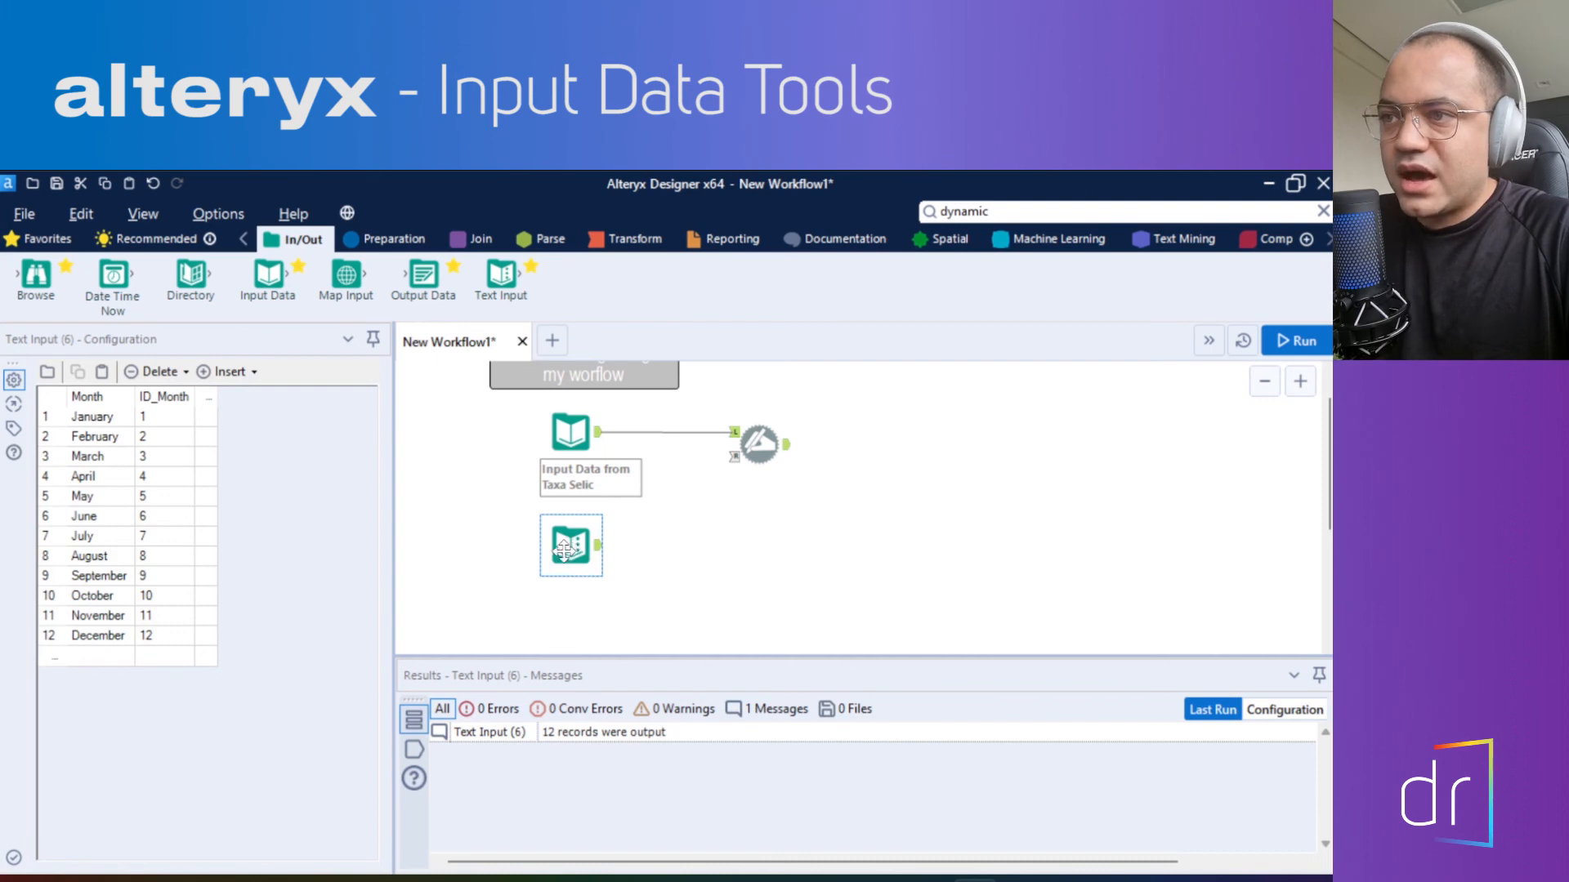
Annotate the Text Input tool with the text "Calendar"
left_click(14, 428)
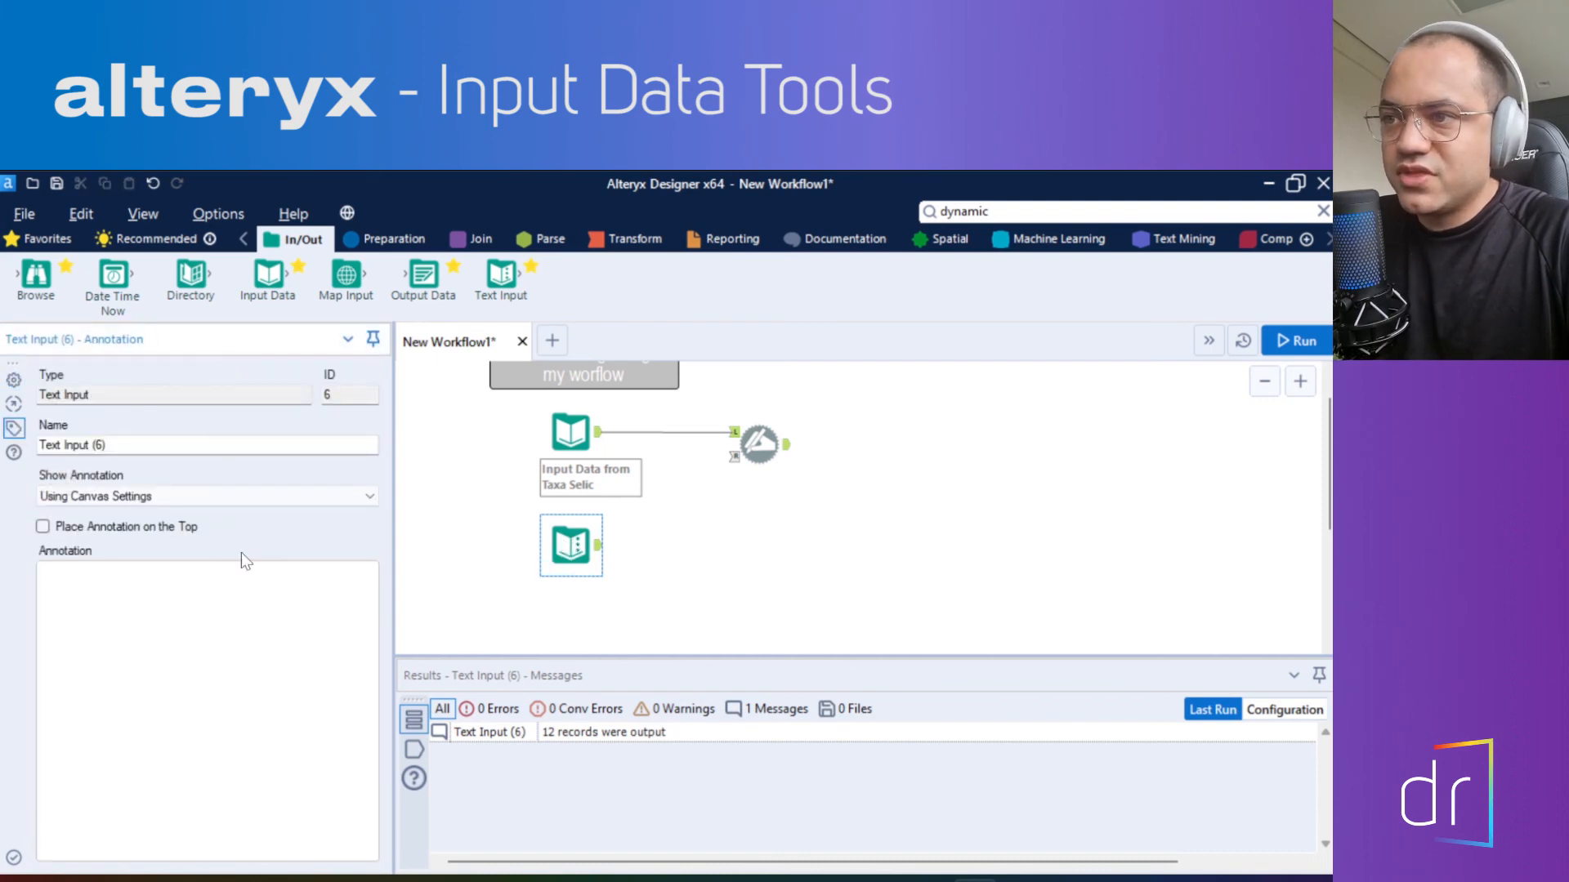
left_click(82, 572)
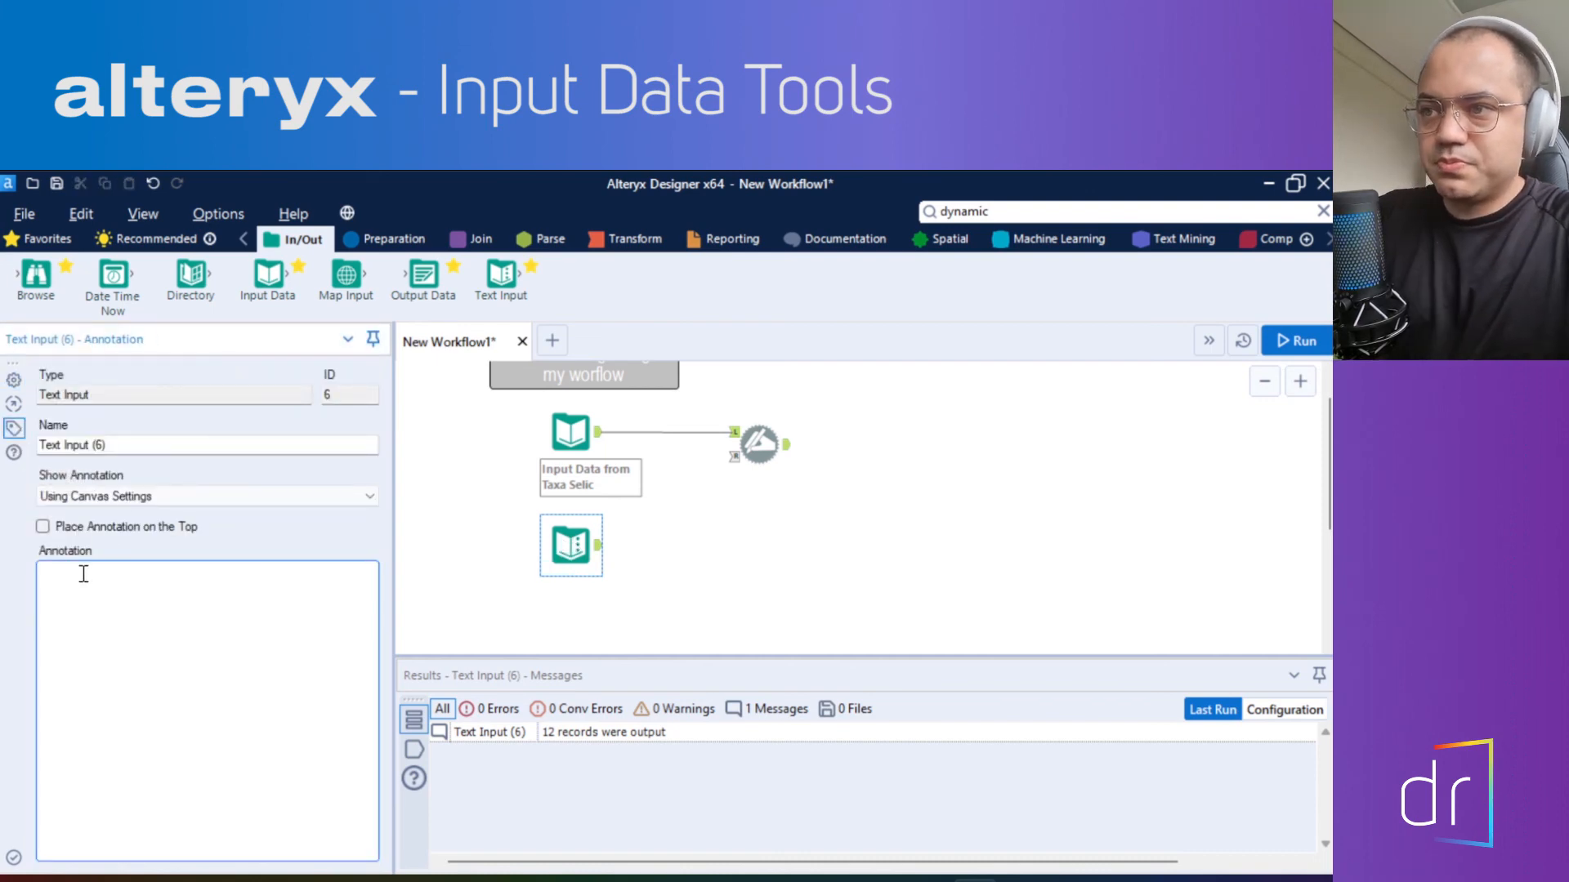
type("Call")
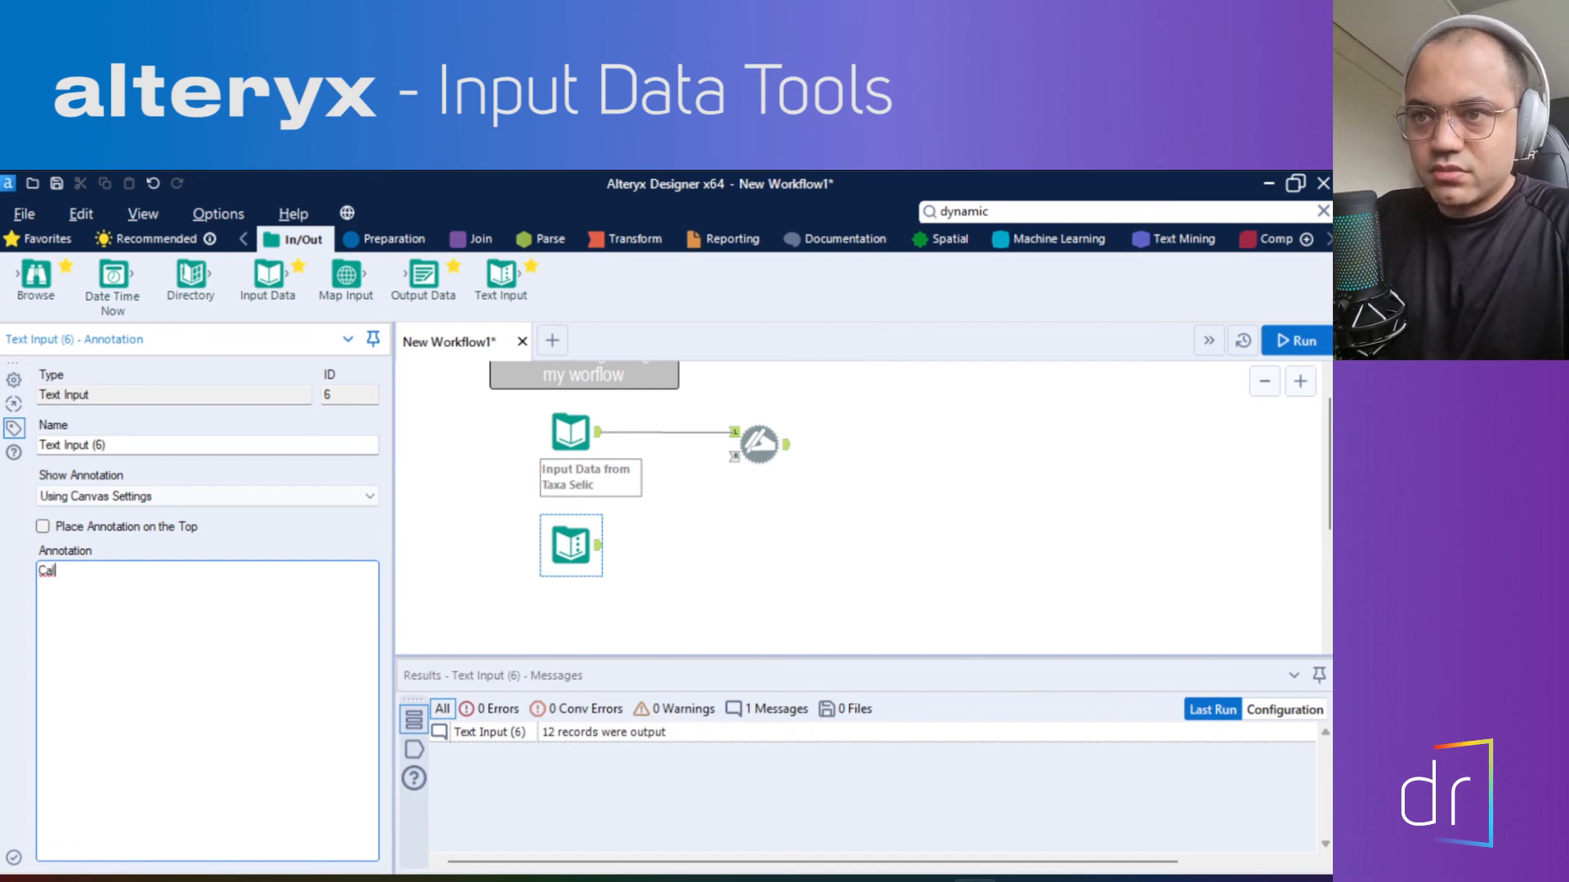
key("BackSpace")
type("endar")
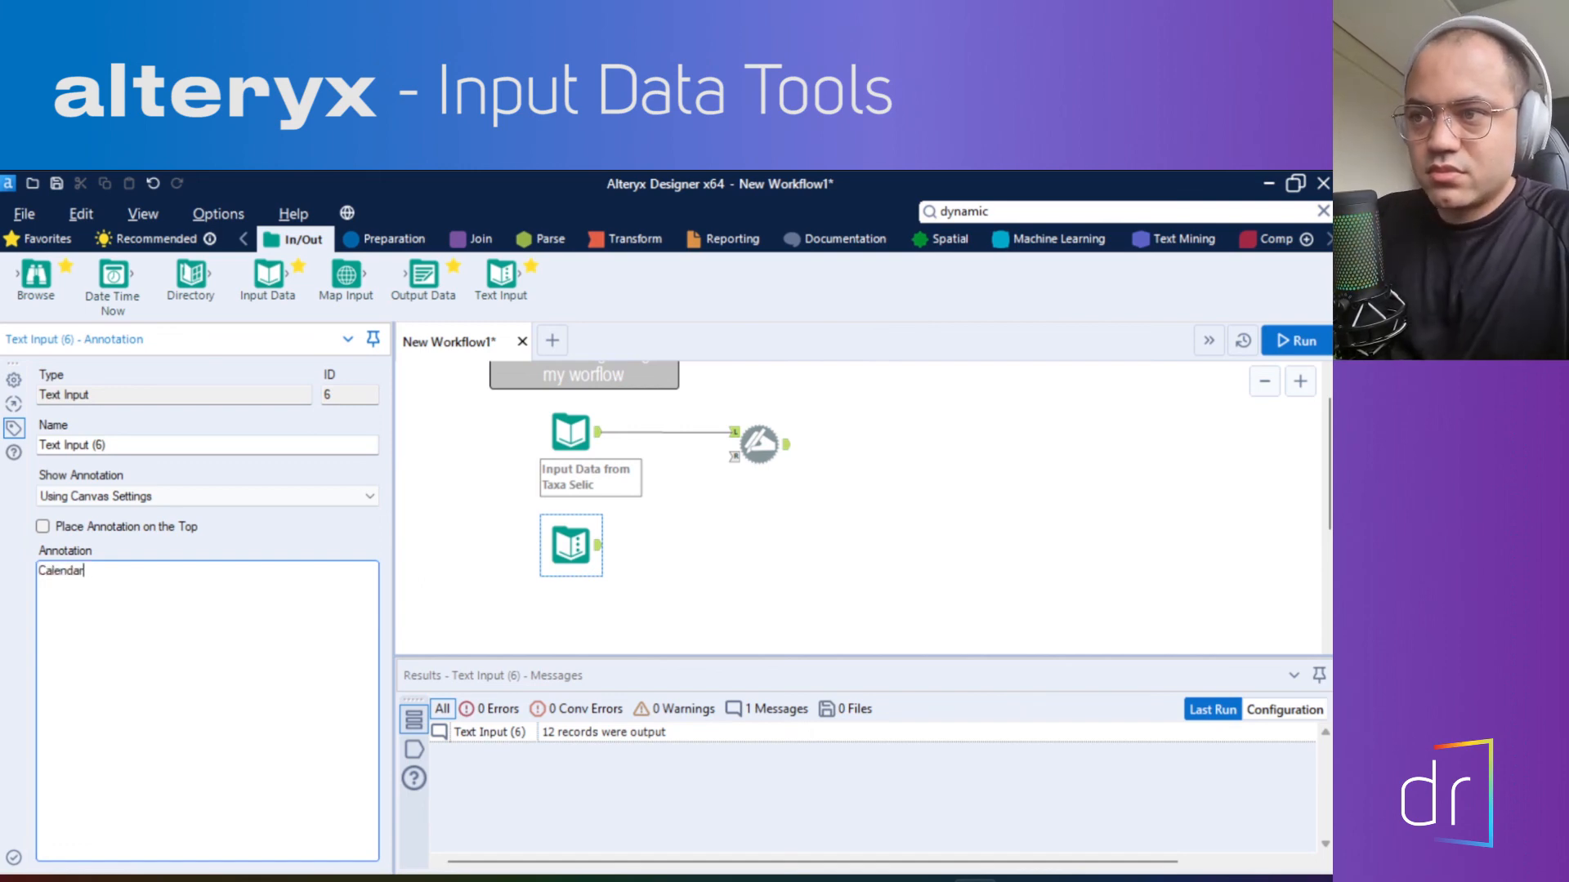
left_click(827, 543)
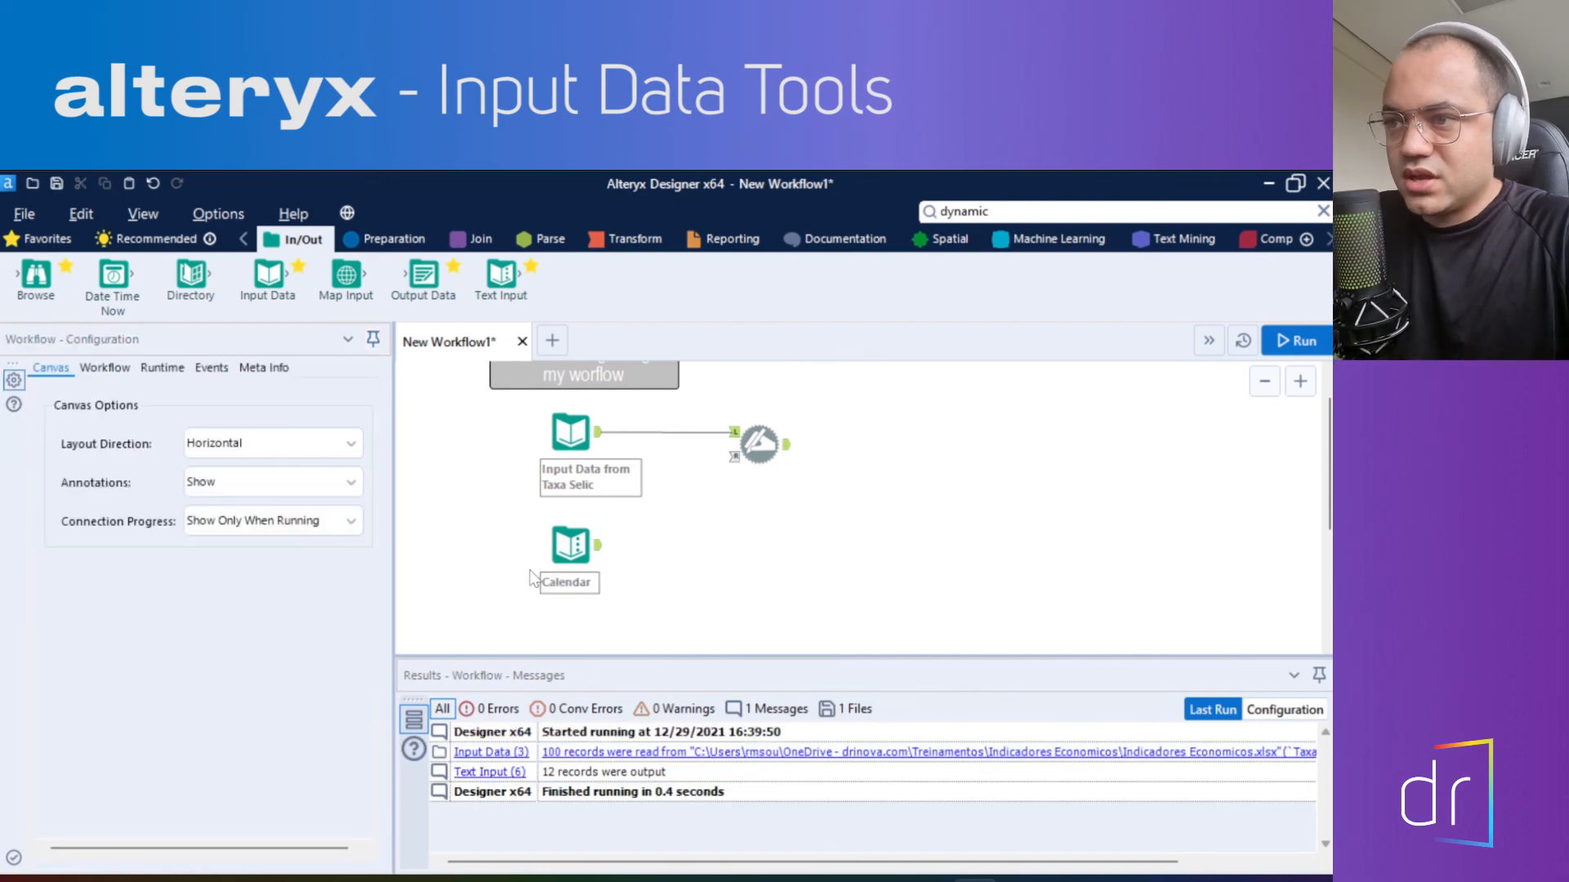
Annotate the Dynamic Rename tool with the text "Use first line as header"
left_click(746, 456)
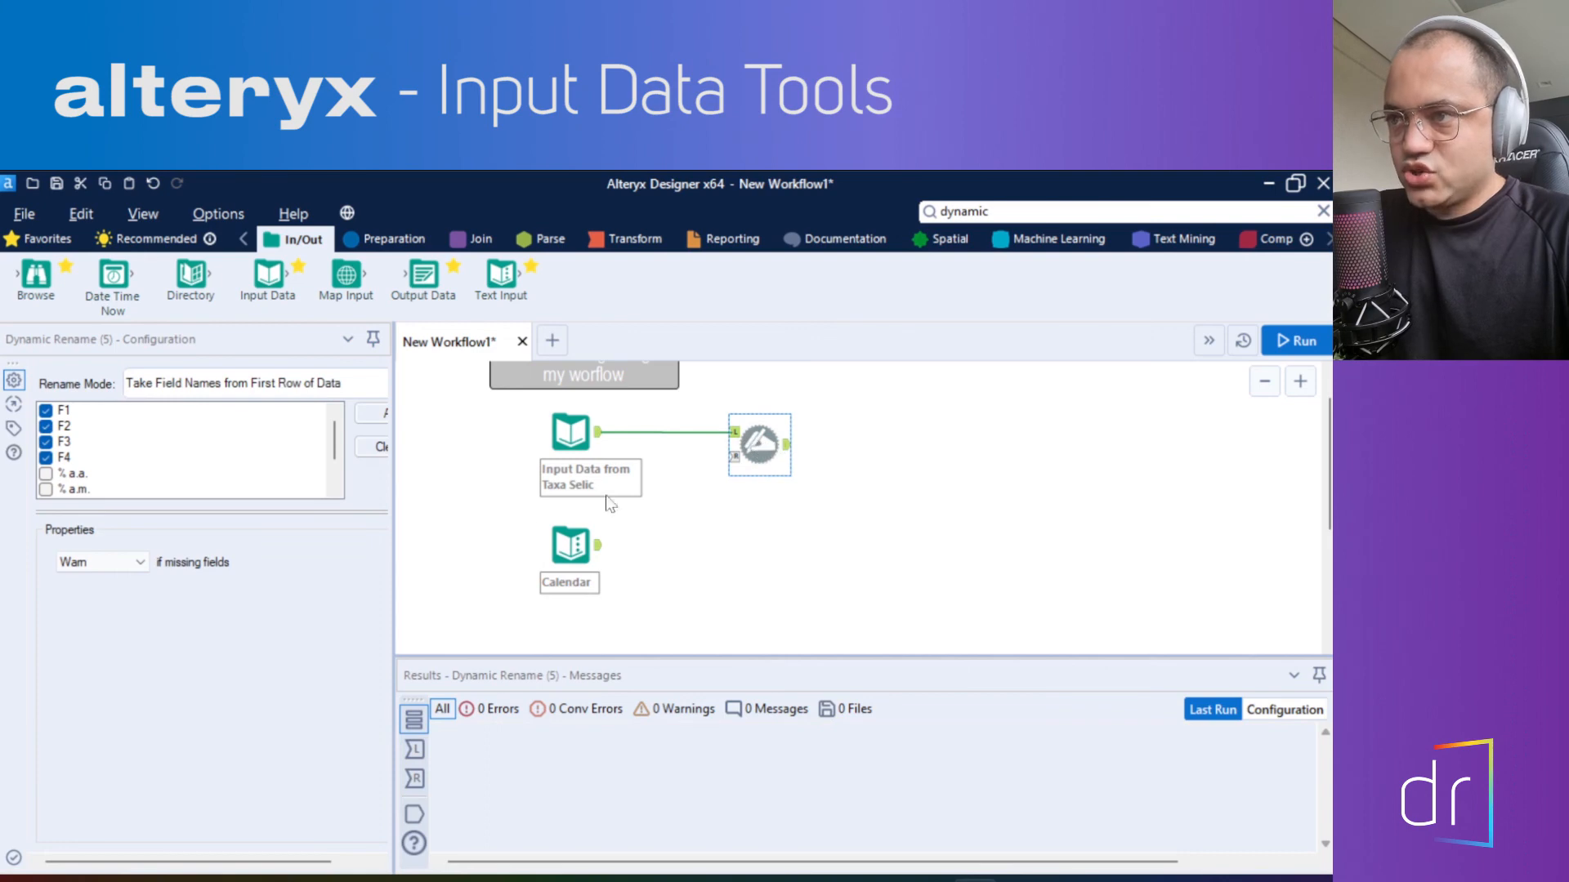
left_click(14, 429)
left_click(136, 591)
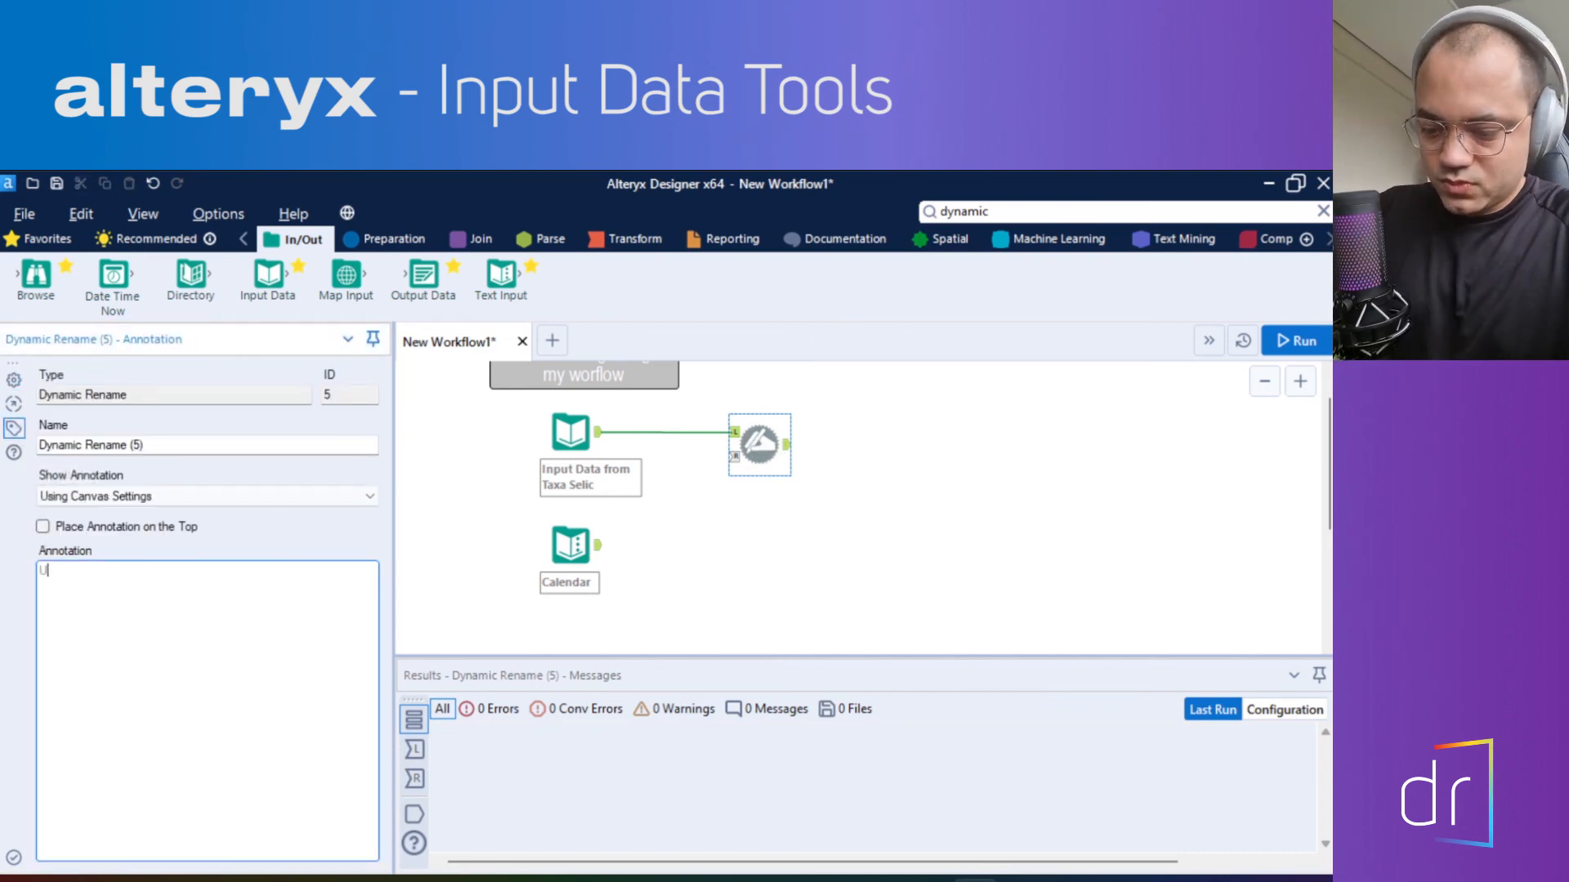
type("Use first ")
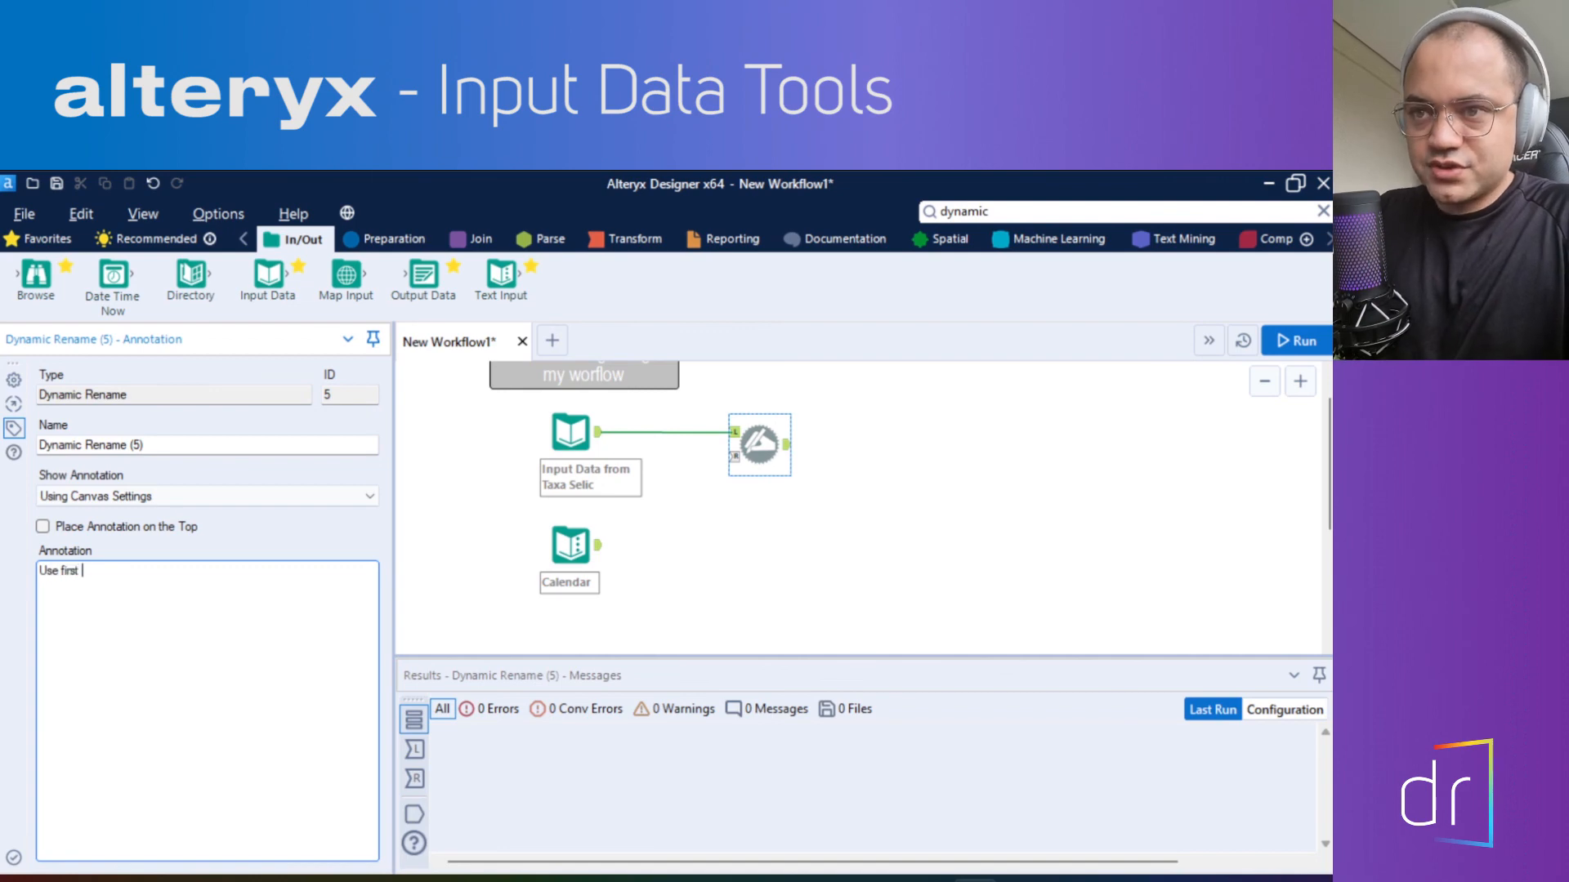
type("line as header")
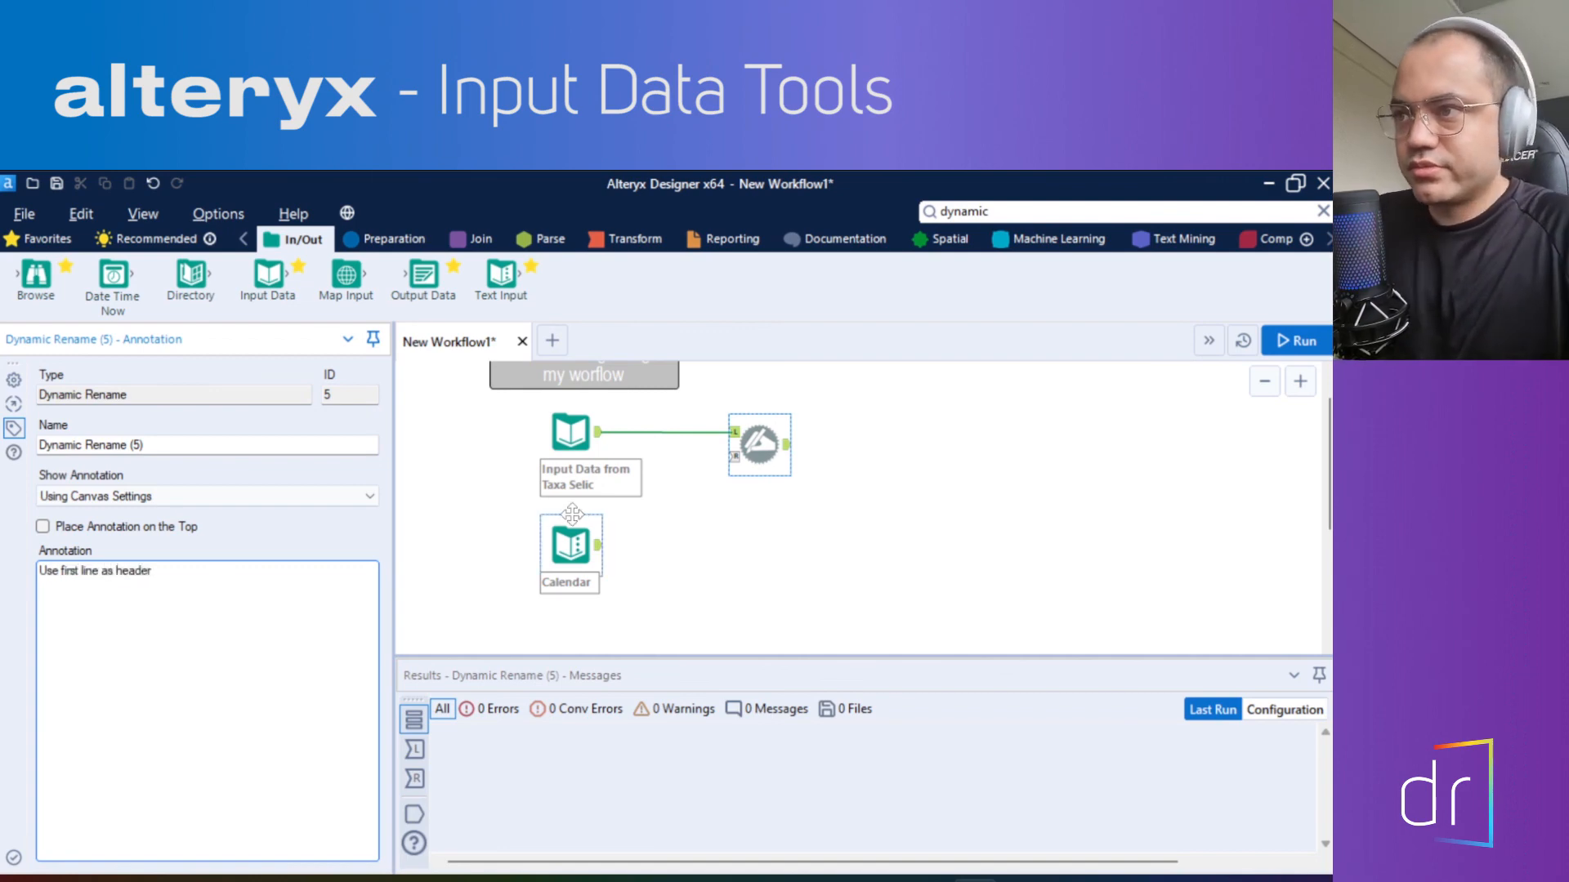
left_click(928, 571)
key("ctrl+r")
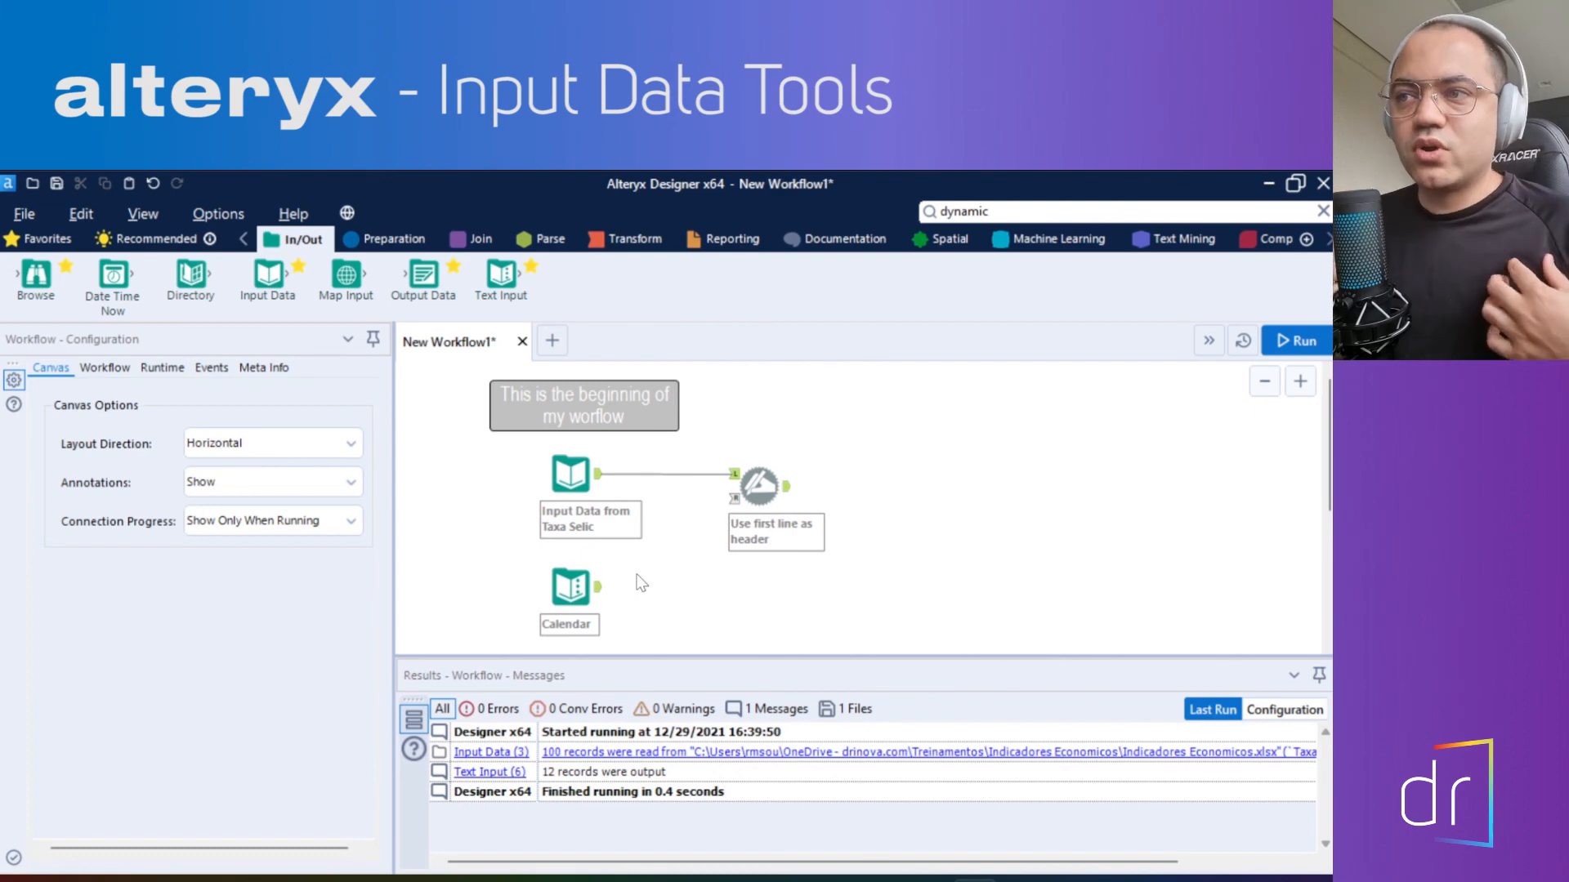
Widen the comment box above the tools so that it spans both the Input Data and Dynamic Rename tools
left_click(593, 406)
left_click_drag(680, 408, 839, 411)
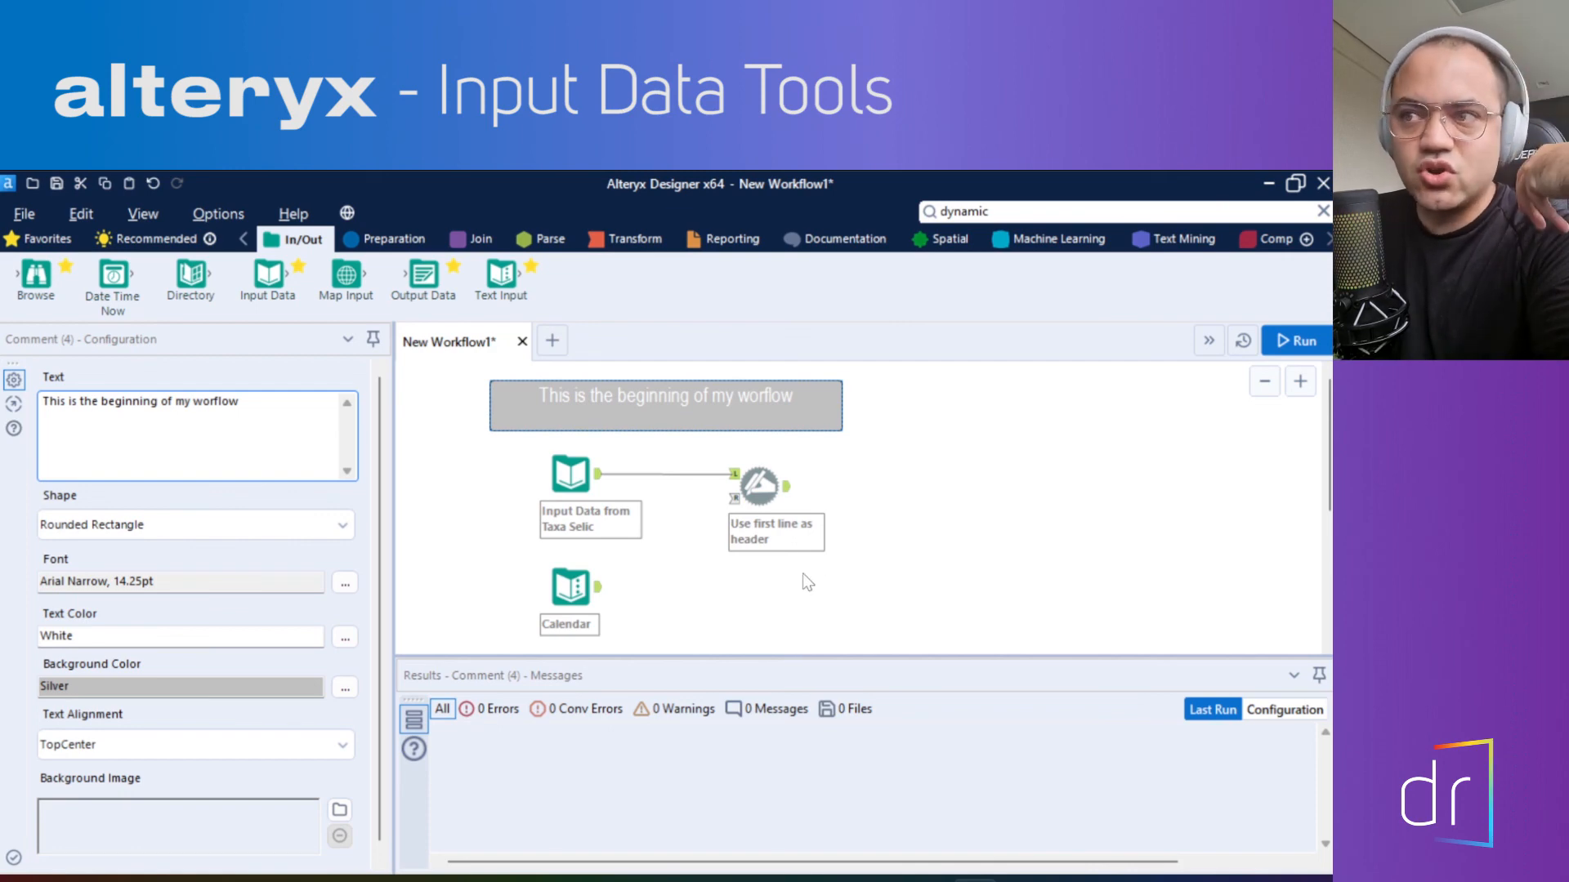
Save the workflow as Alteryxforbeginers.yxmd in the Treinamentos > Alteryx folder
left_click(24, 217)
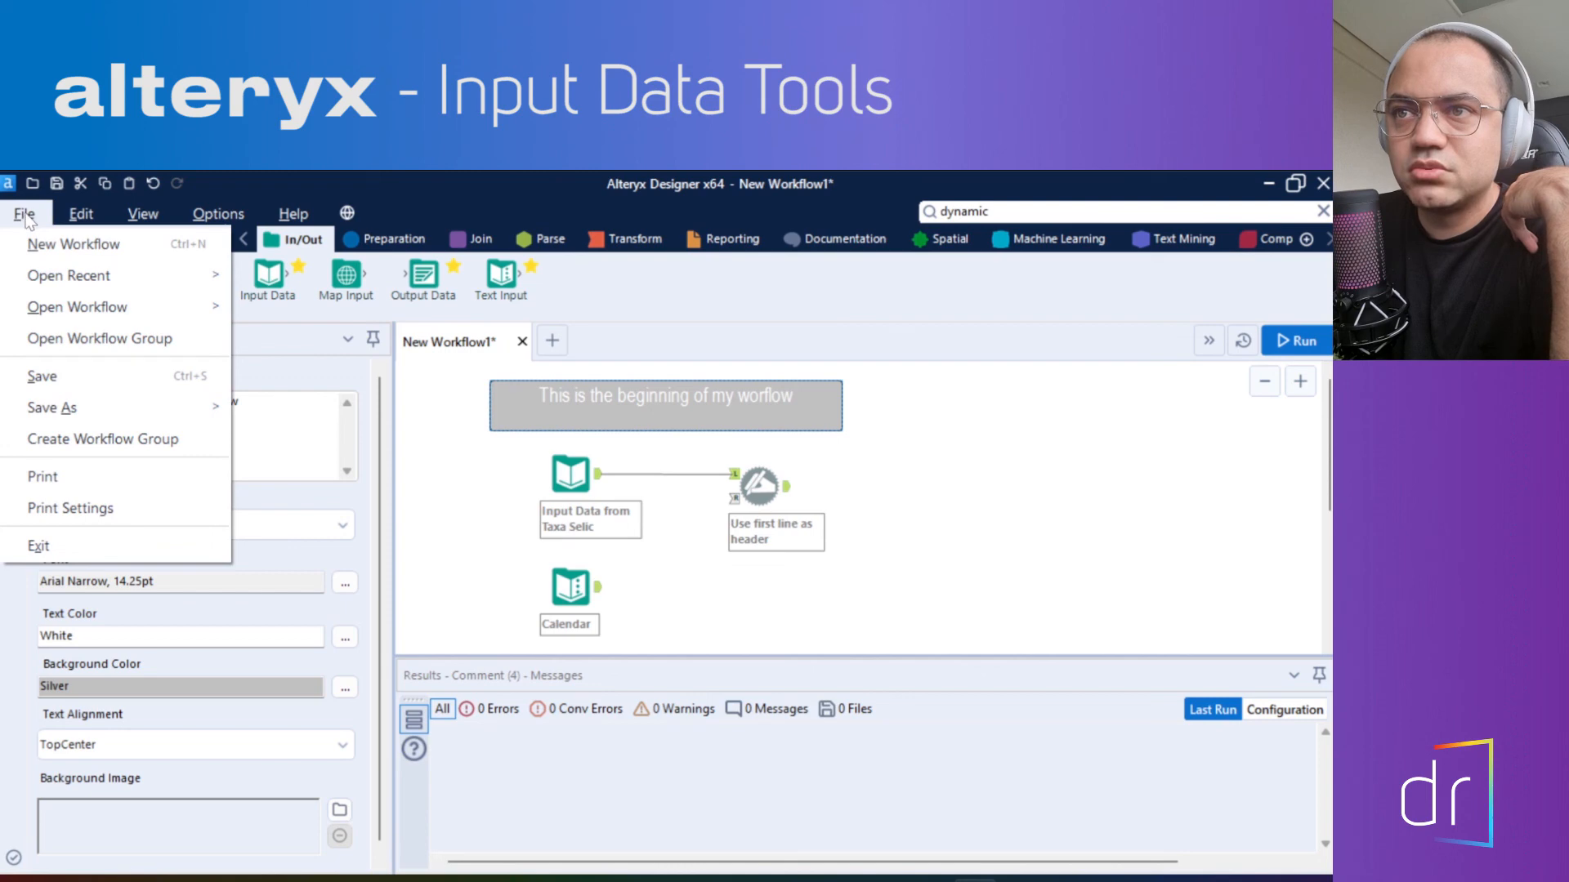
mouse_move(71, 413)
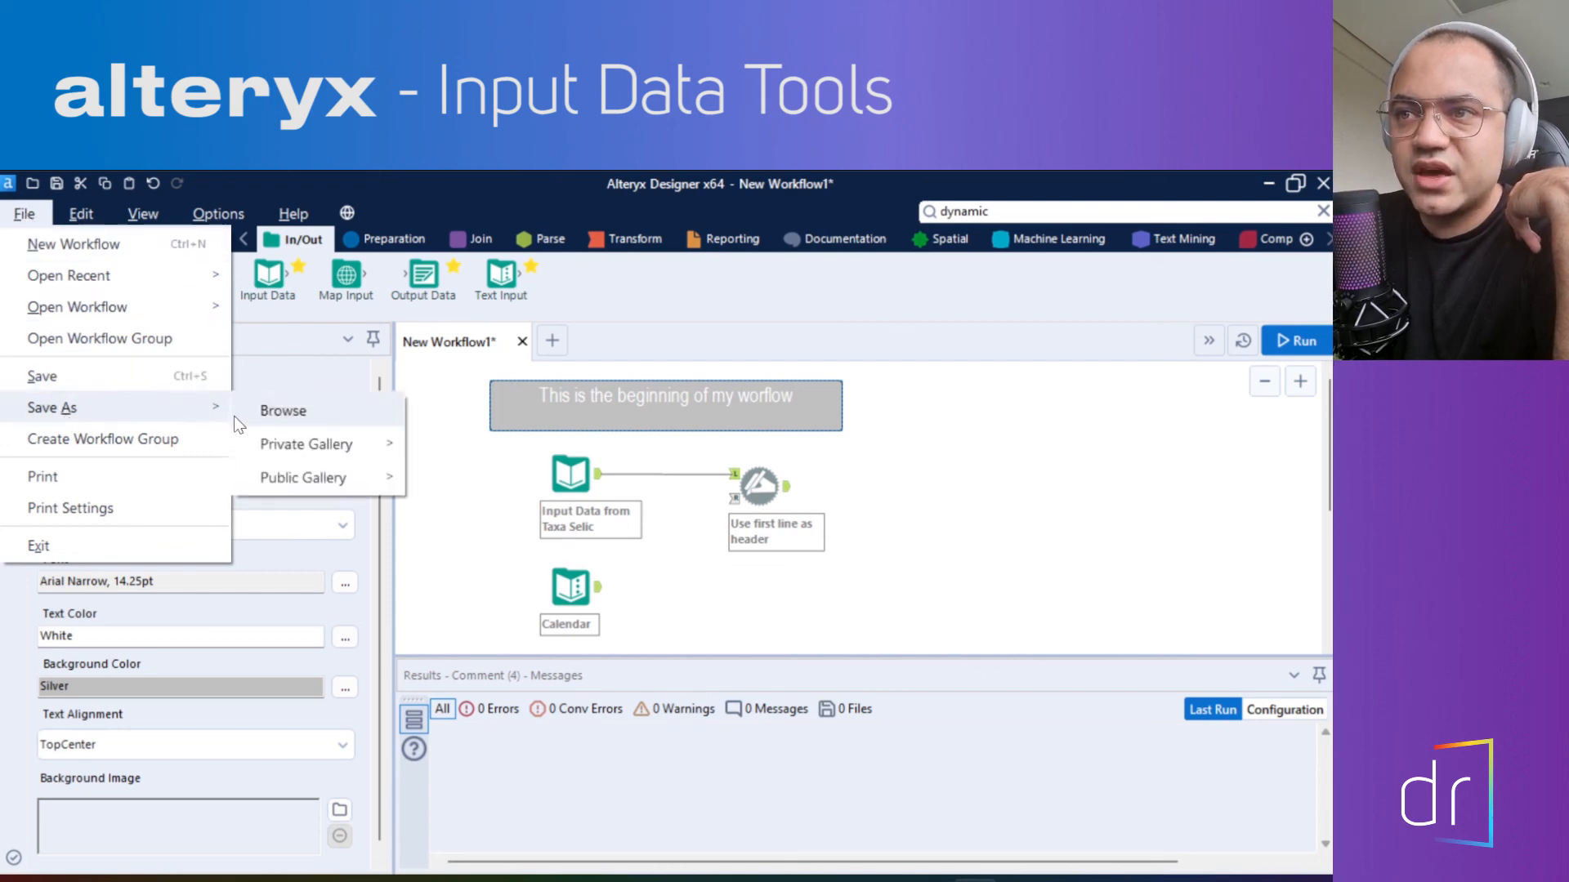
left_click(261, 415)
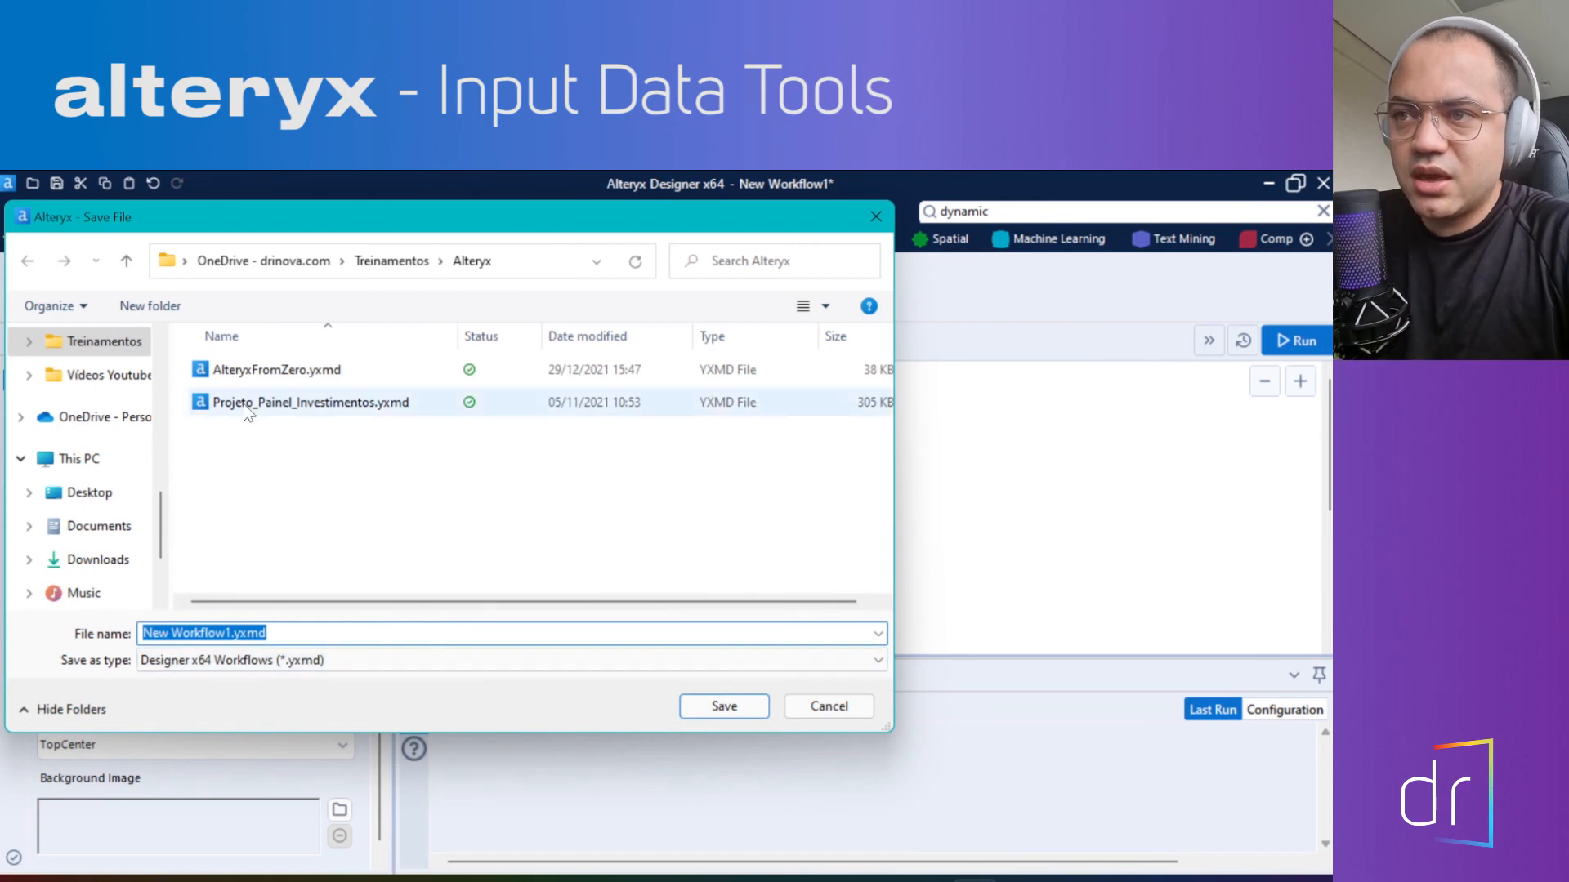
left_click(253, 371)
left_click(223, 636)
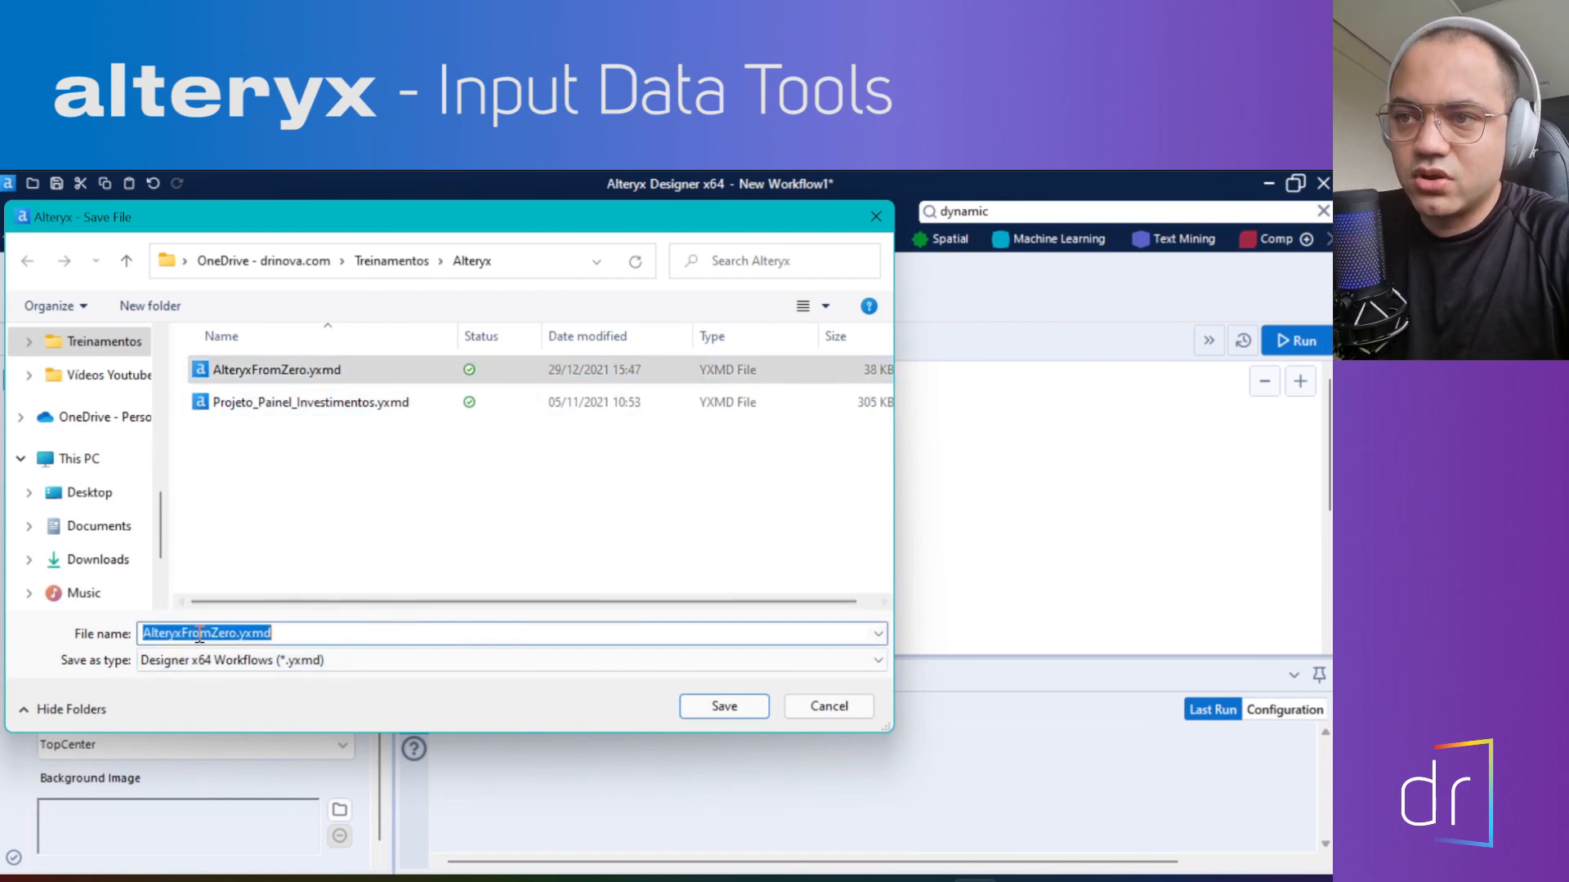
left_click(224, 635)
left_click_drag(235, 634, 79, 634)
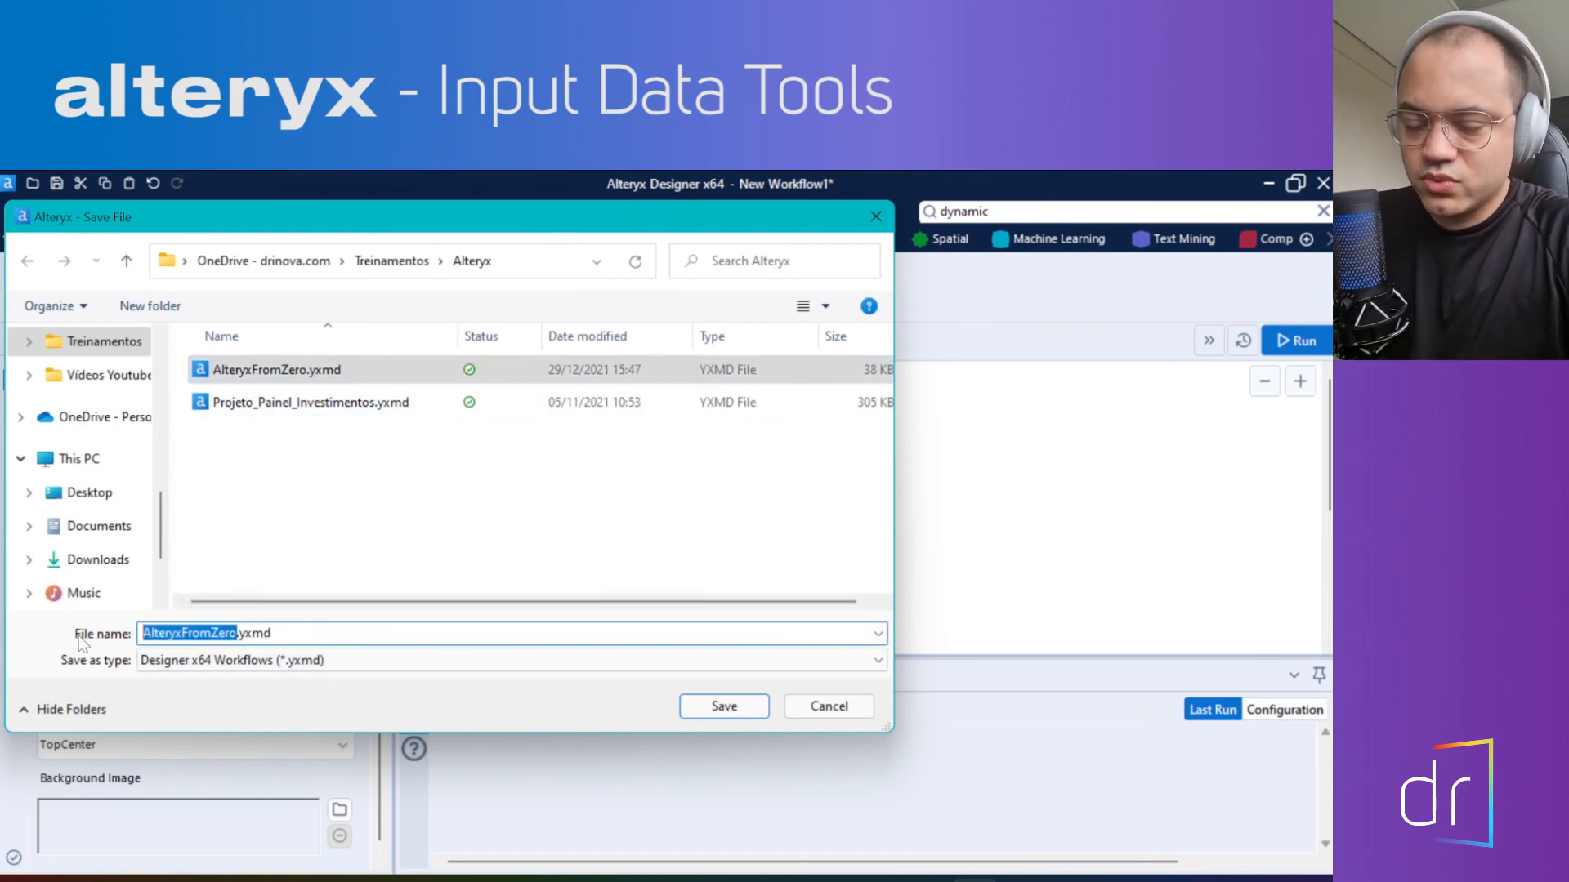
type("Alter")
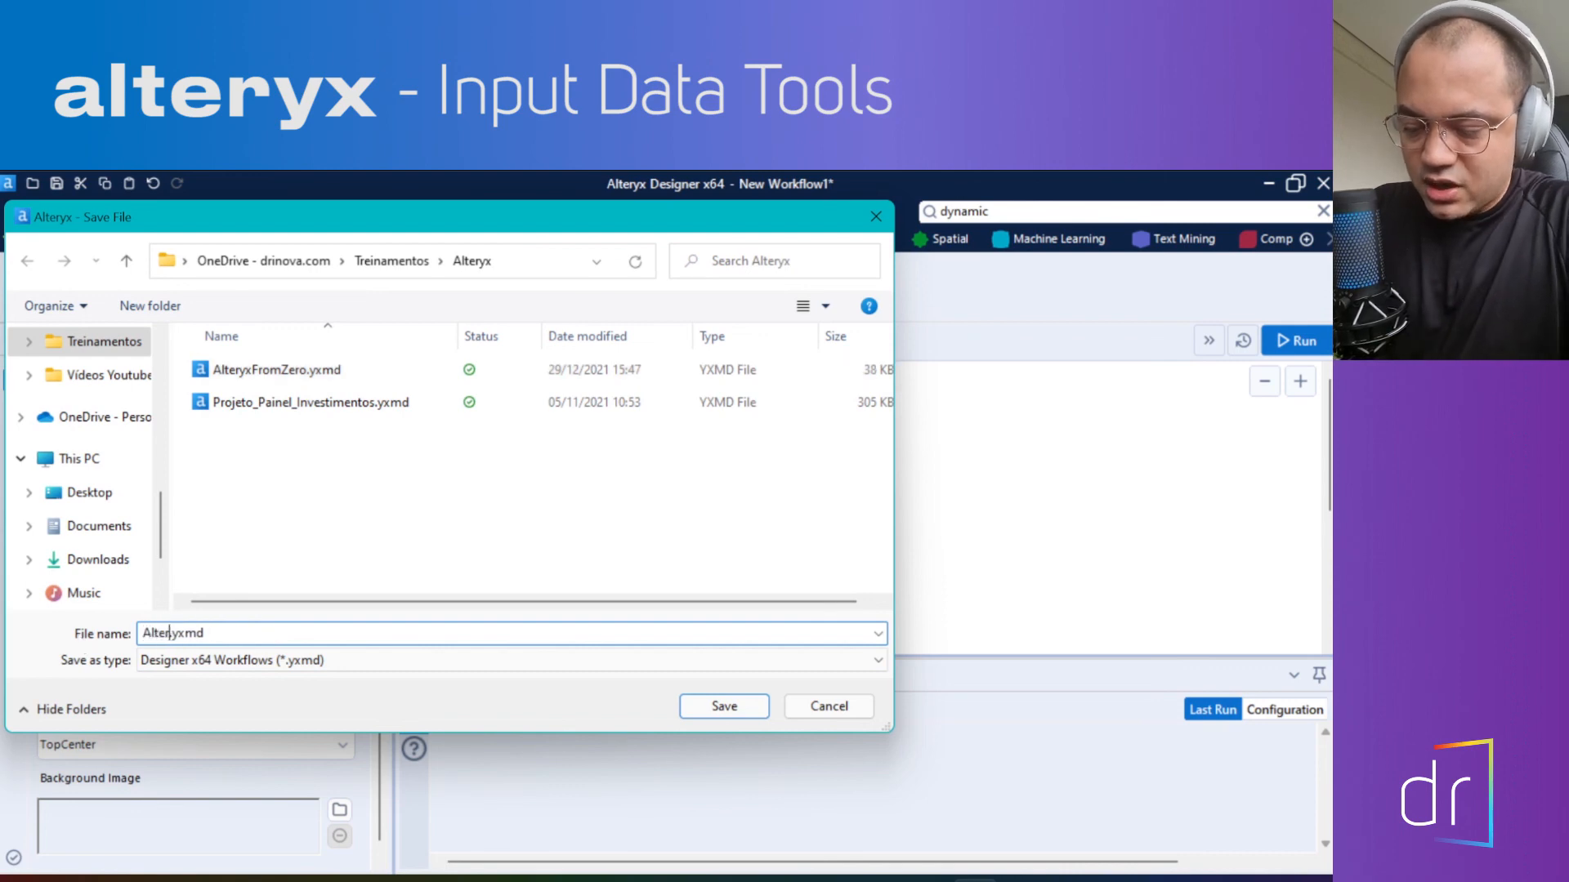
type("yxfor")
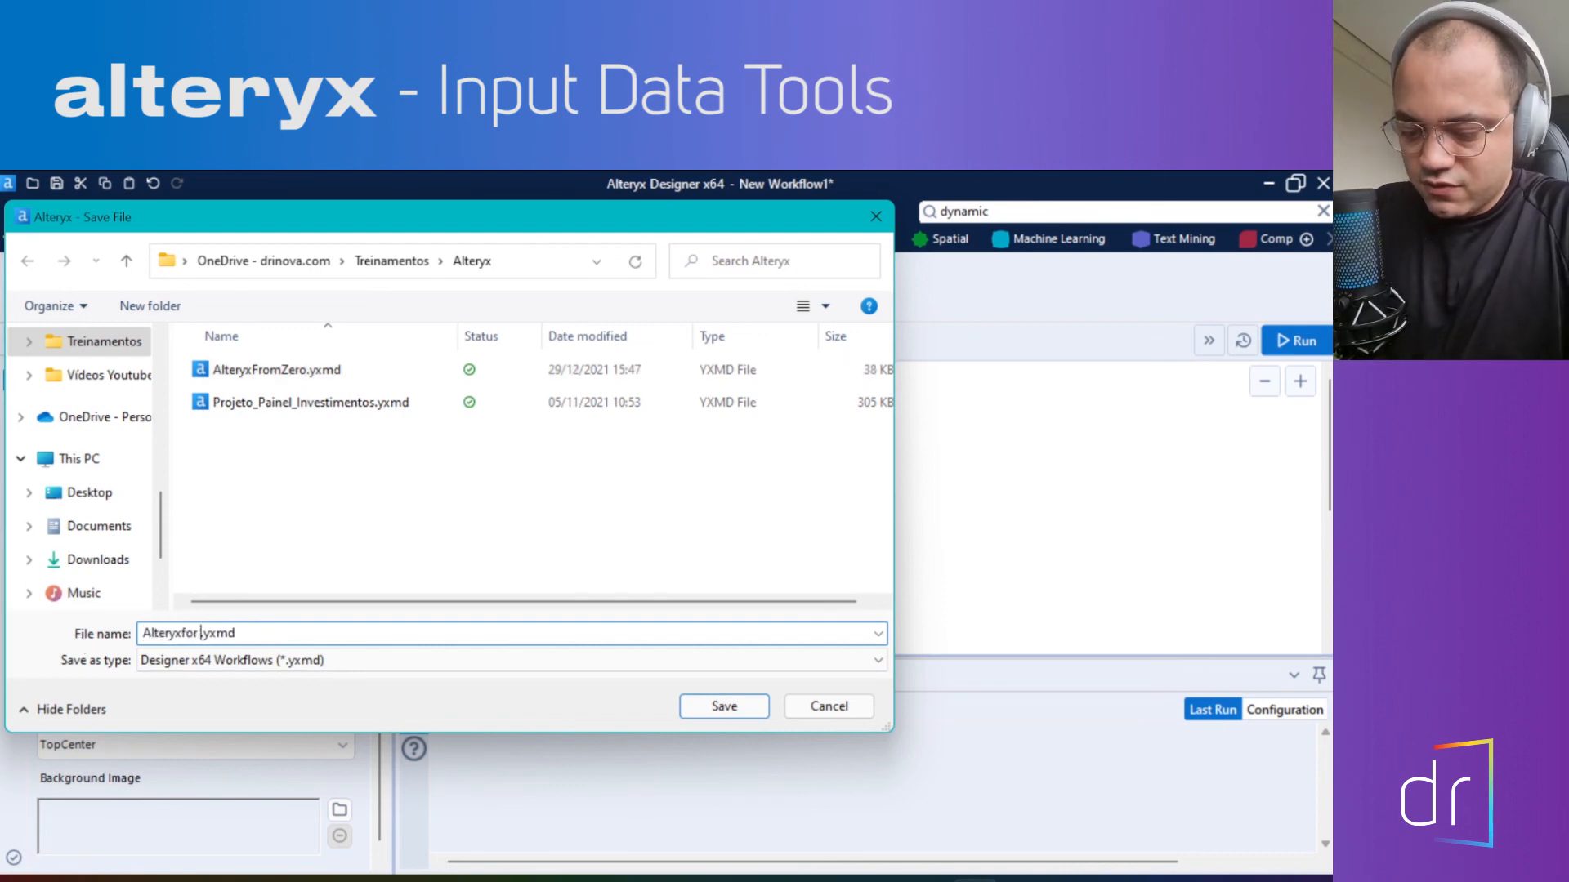
type("be")
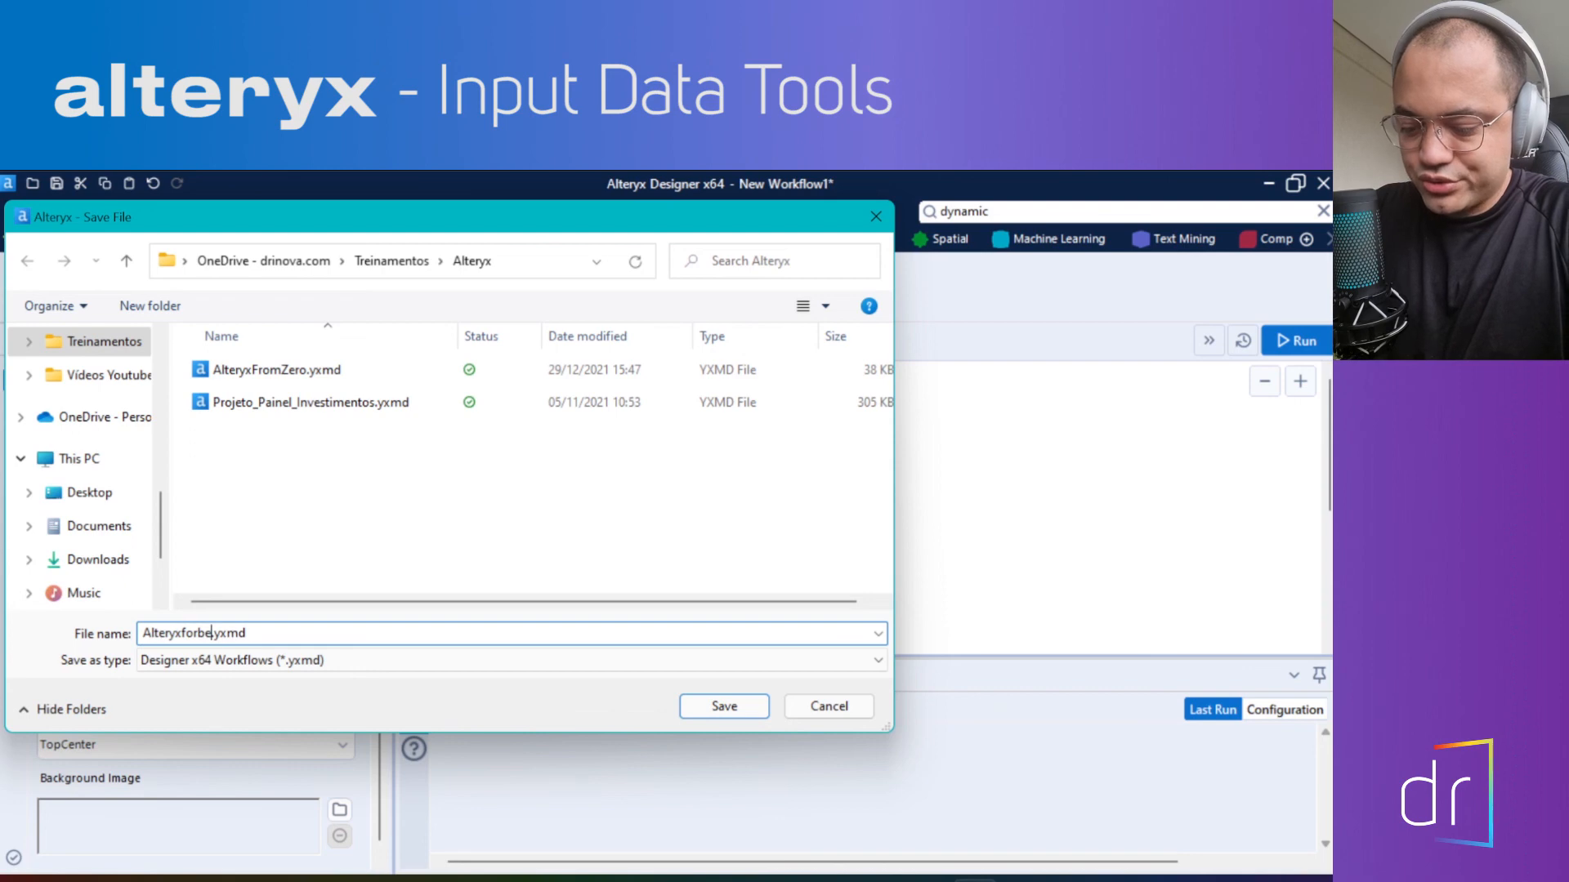
type("giners")
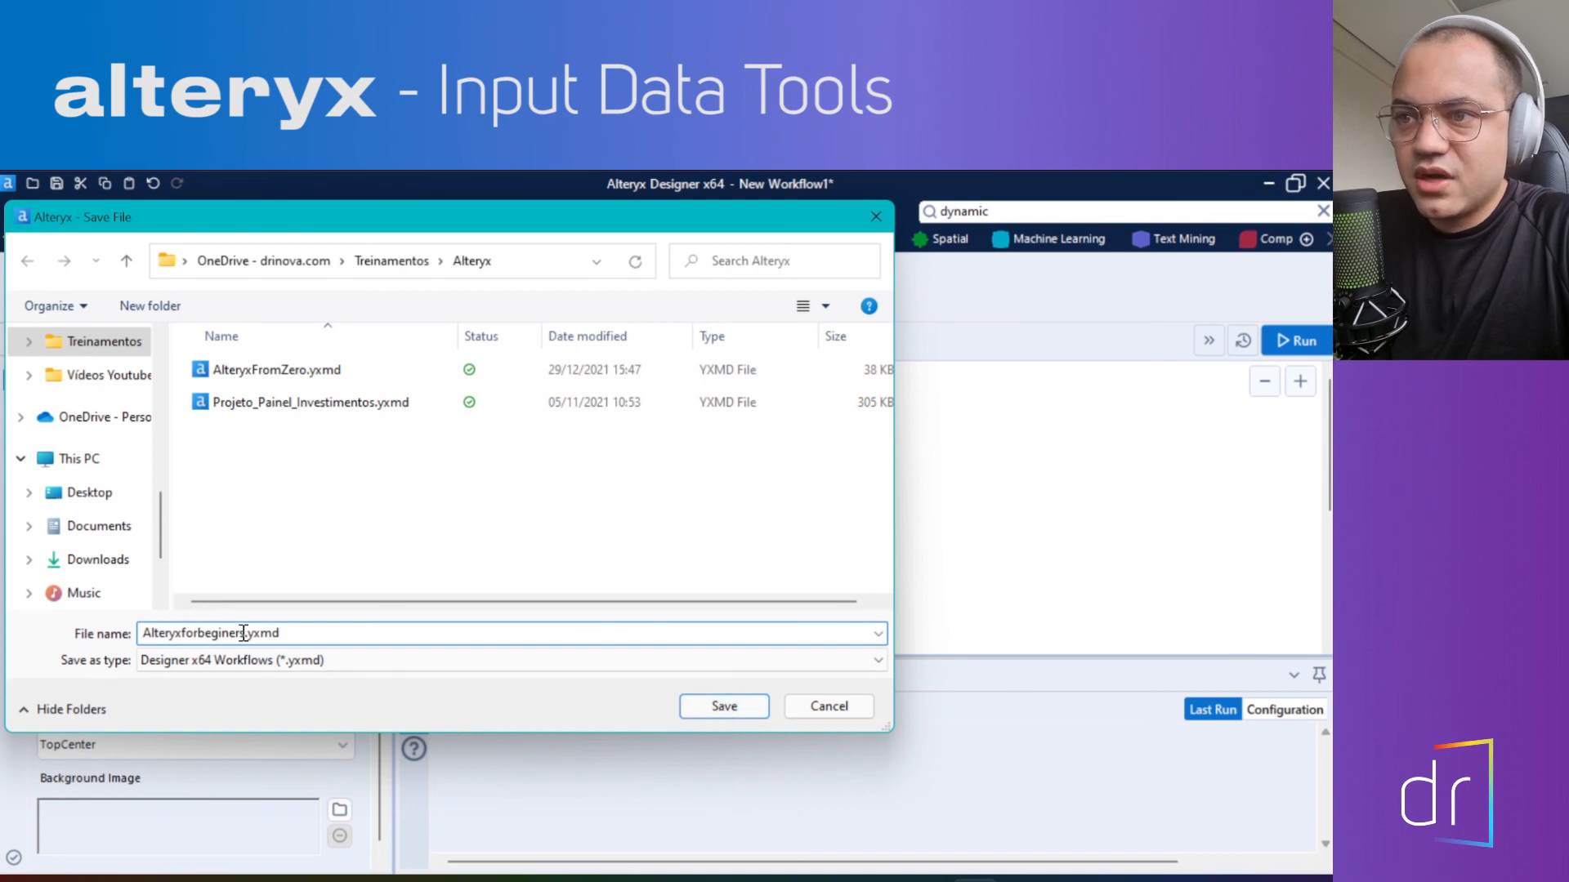
left_click_drag(247, 634, 303, 638)
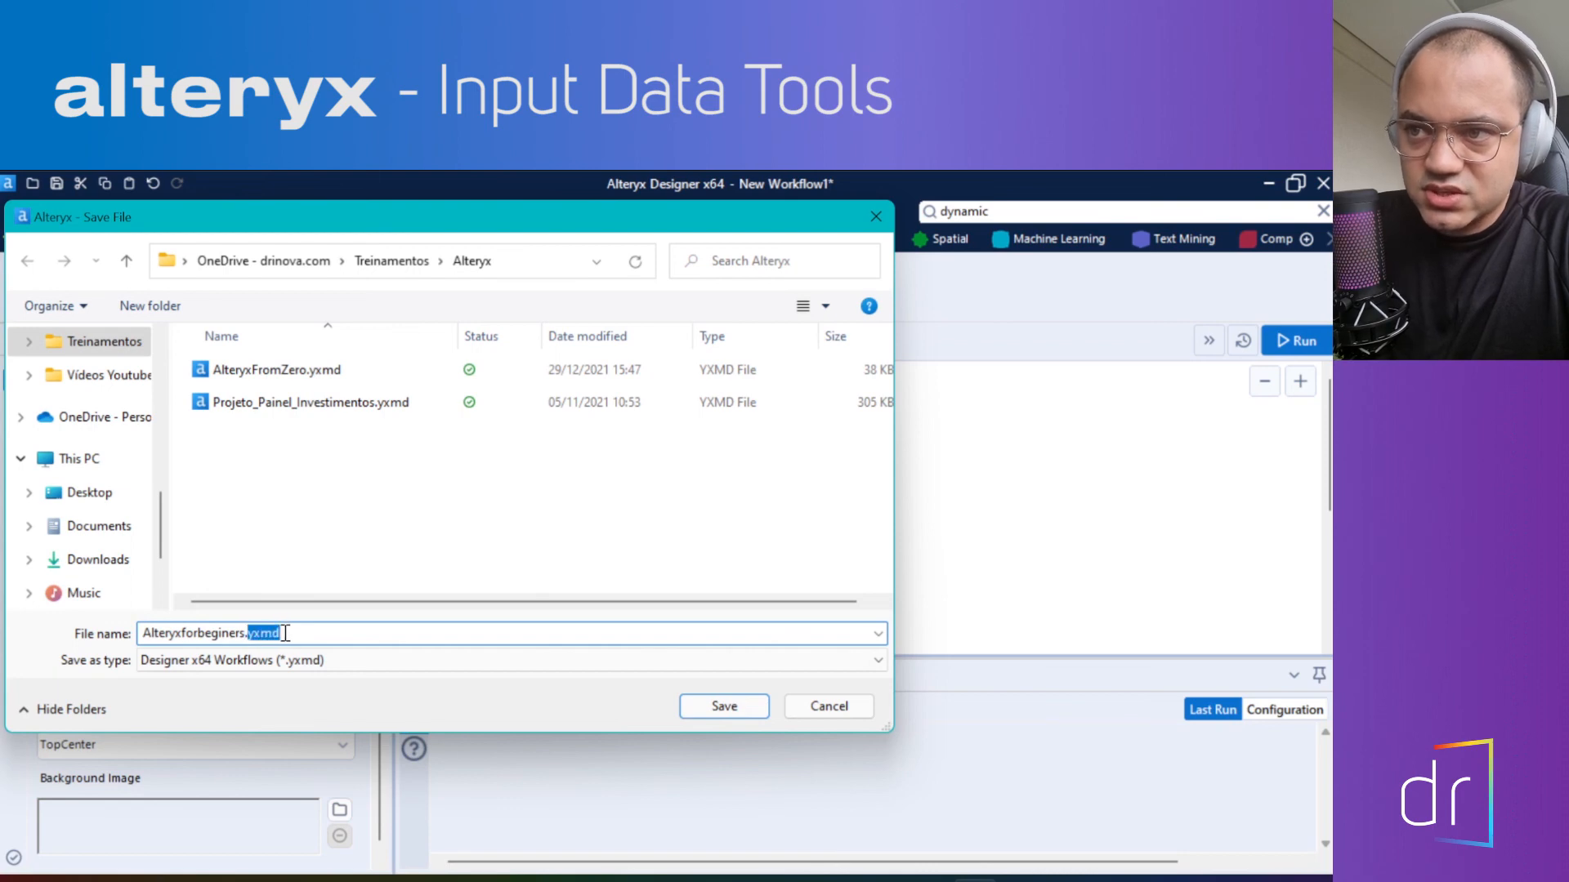
left_click(704, 706)
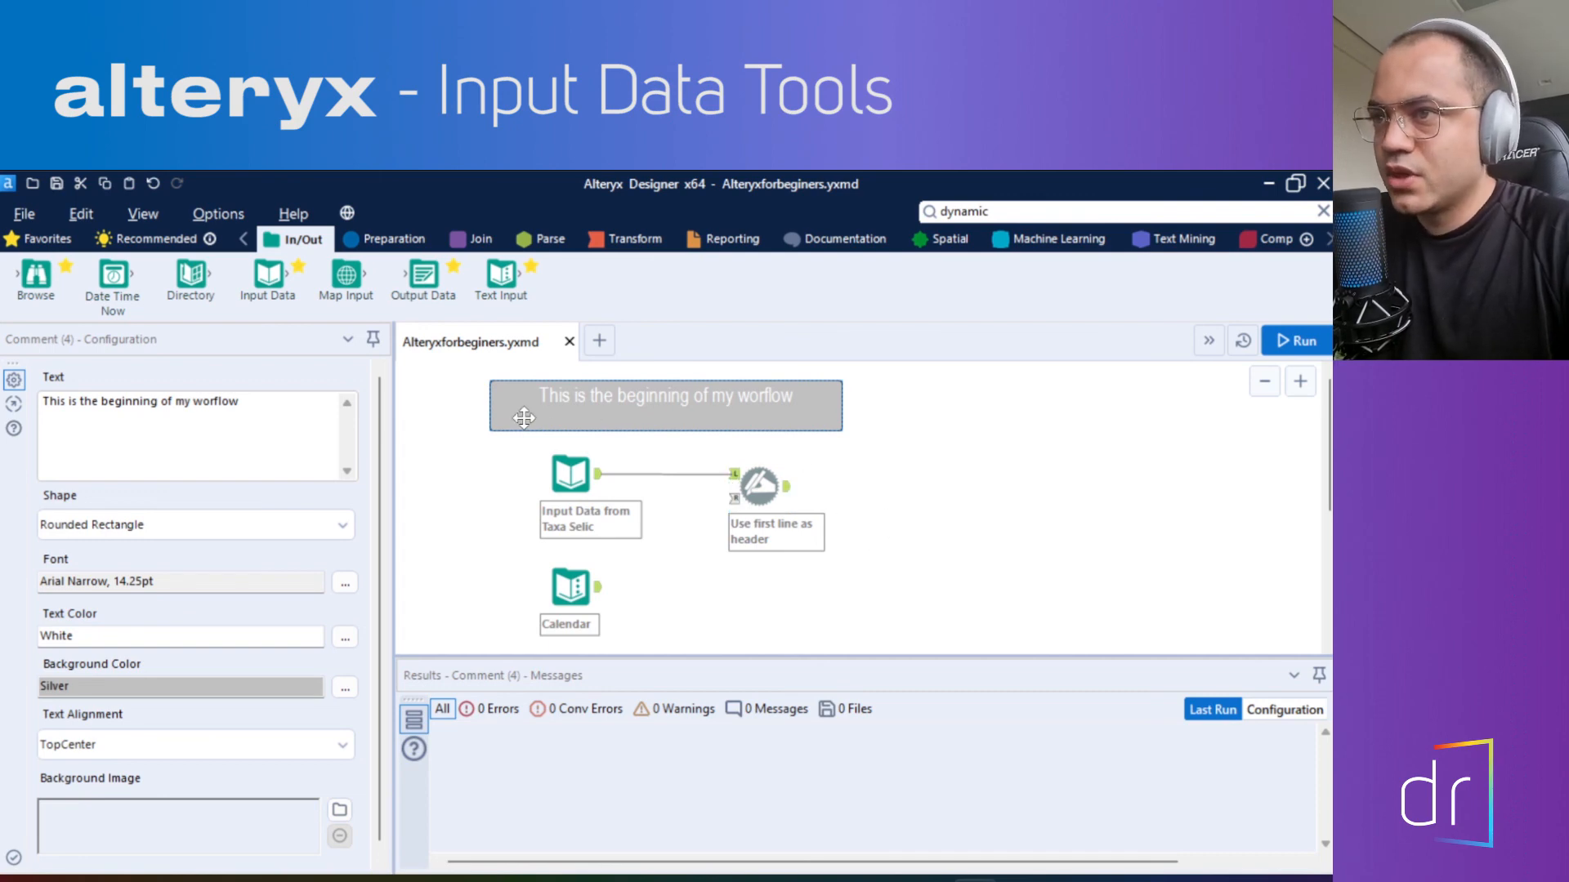
Switch to File Explorer and open AlteryxFromZero.yxmd from the Treinamentos > Alteryx folder
mouse_move(788, 878)
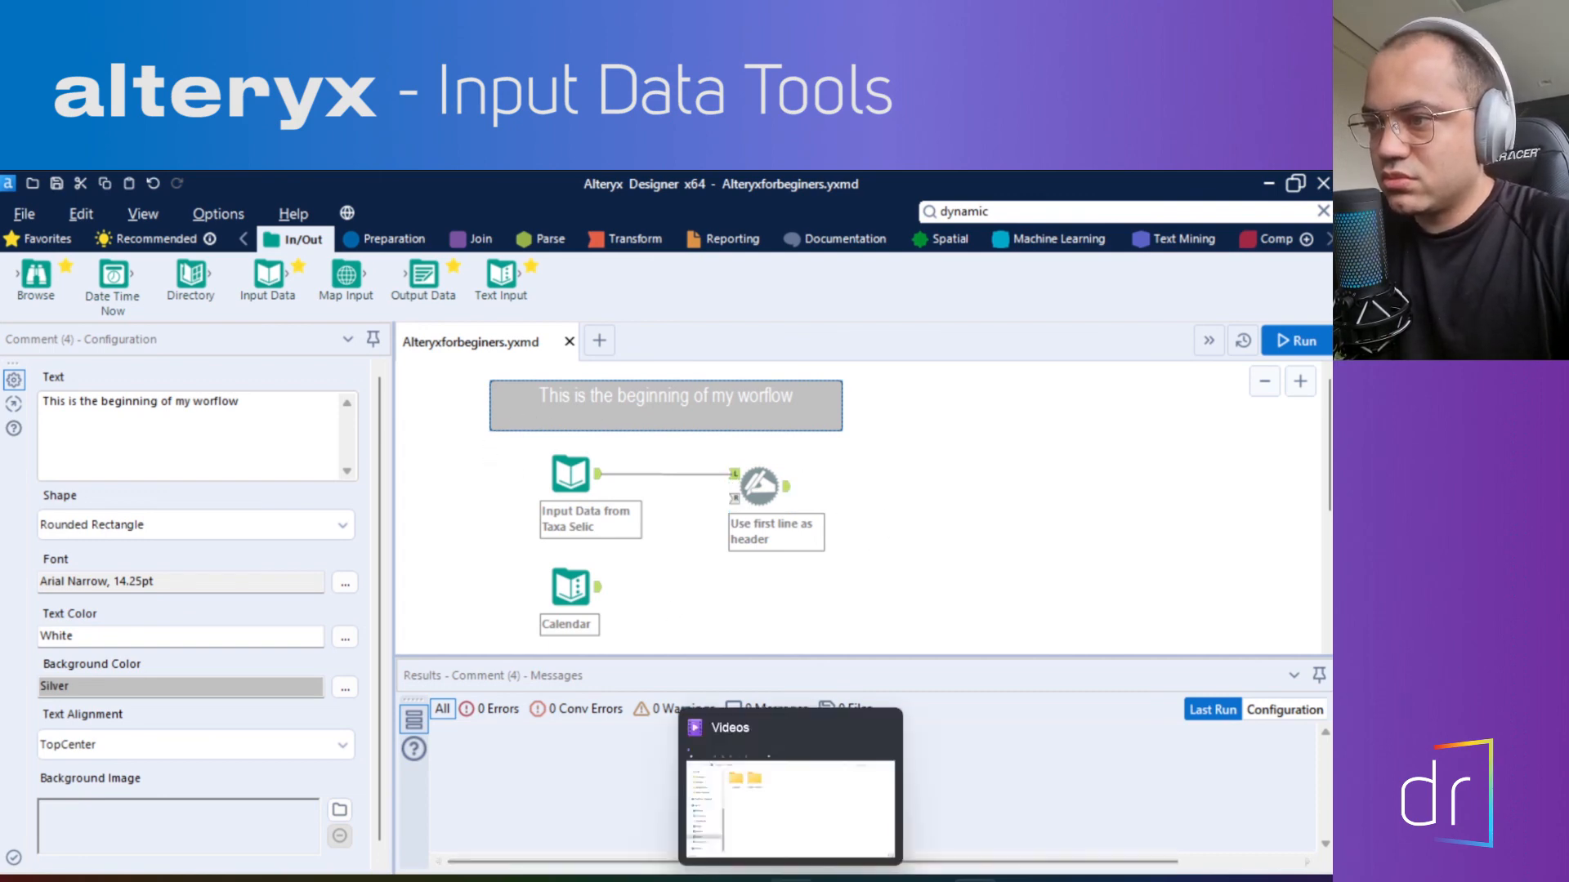
left_click(850, 787)
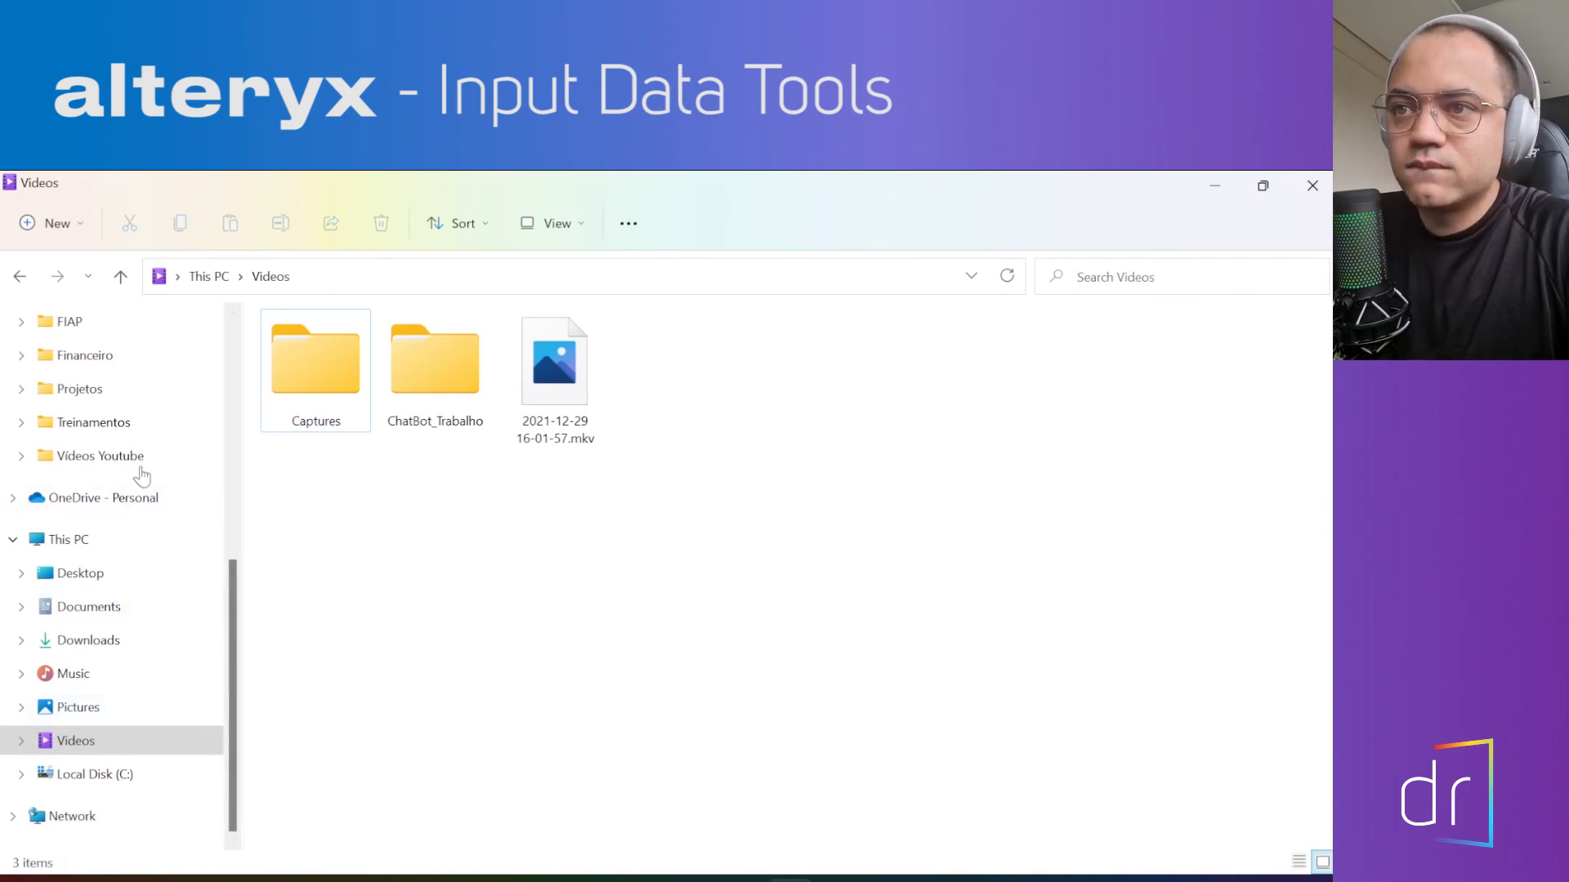
left_click(156, 431)
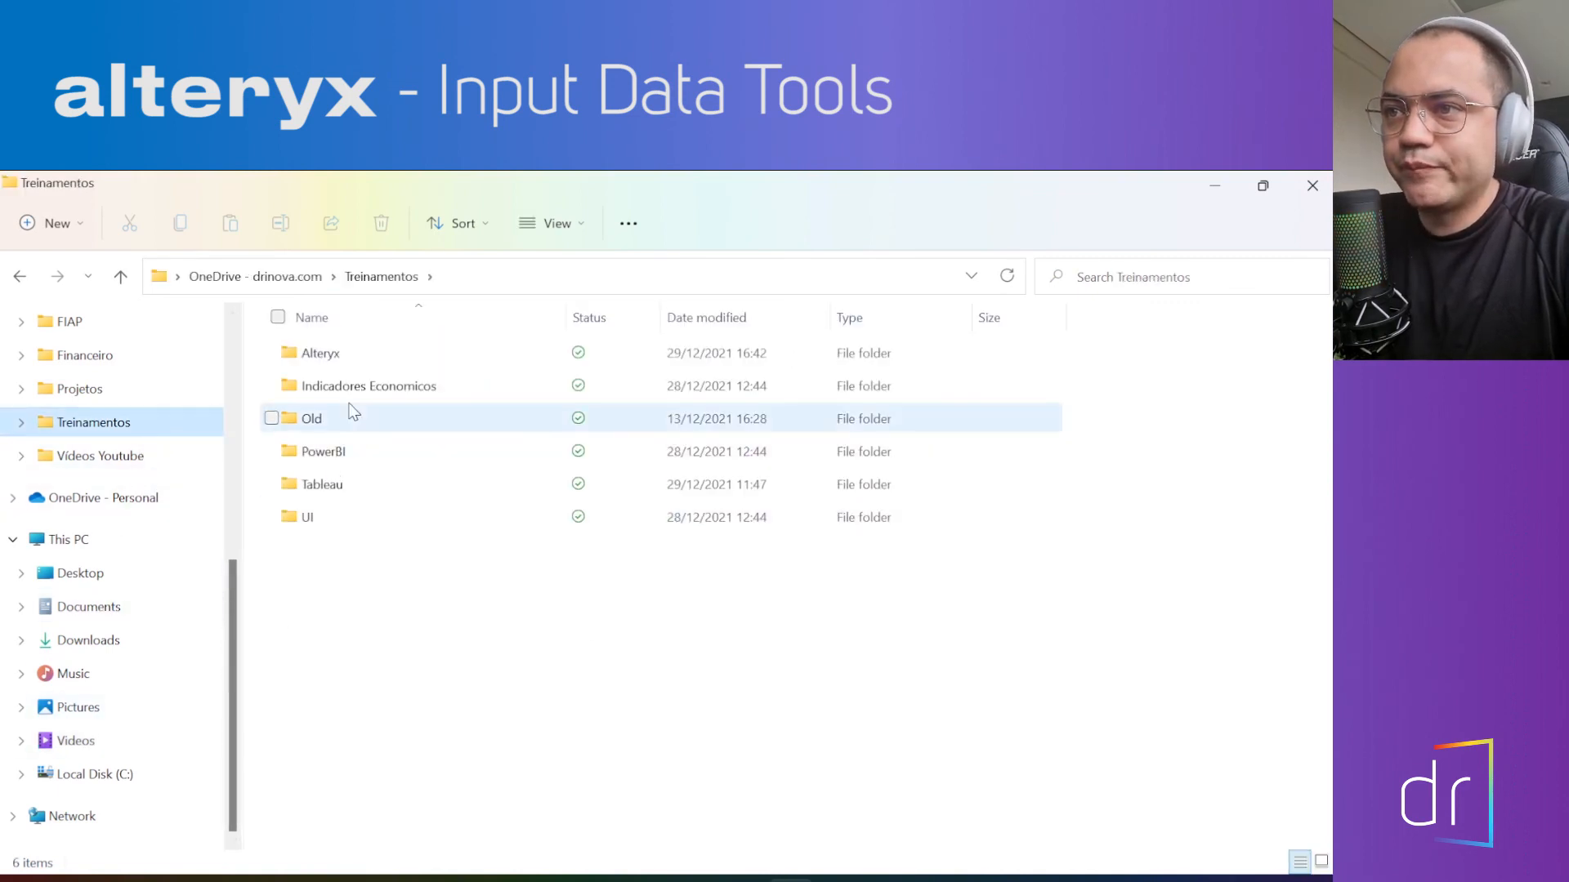
double_click(341, 360)
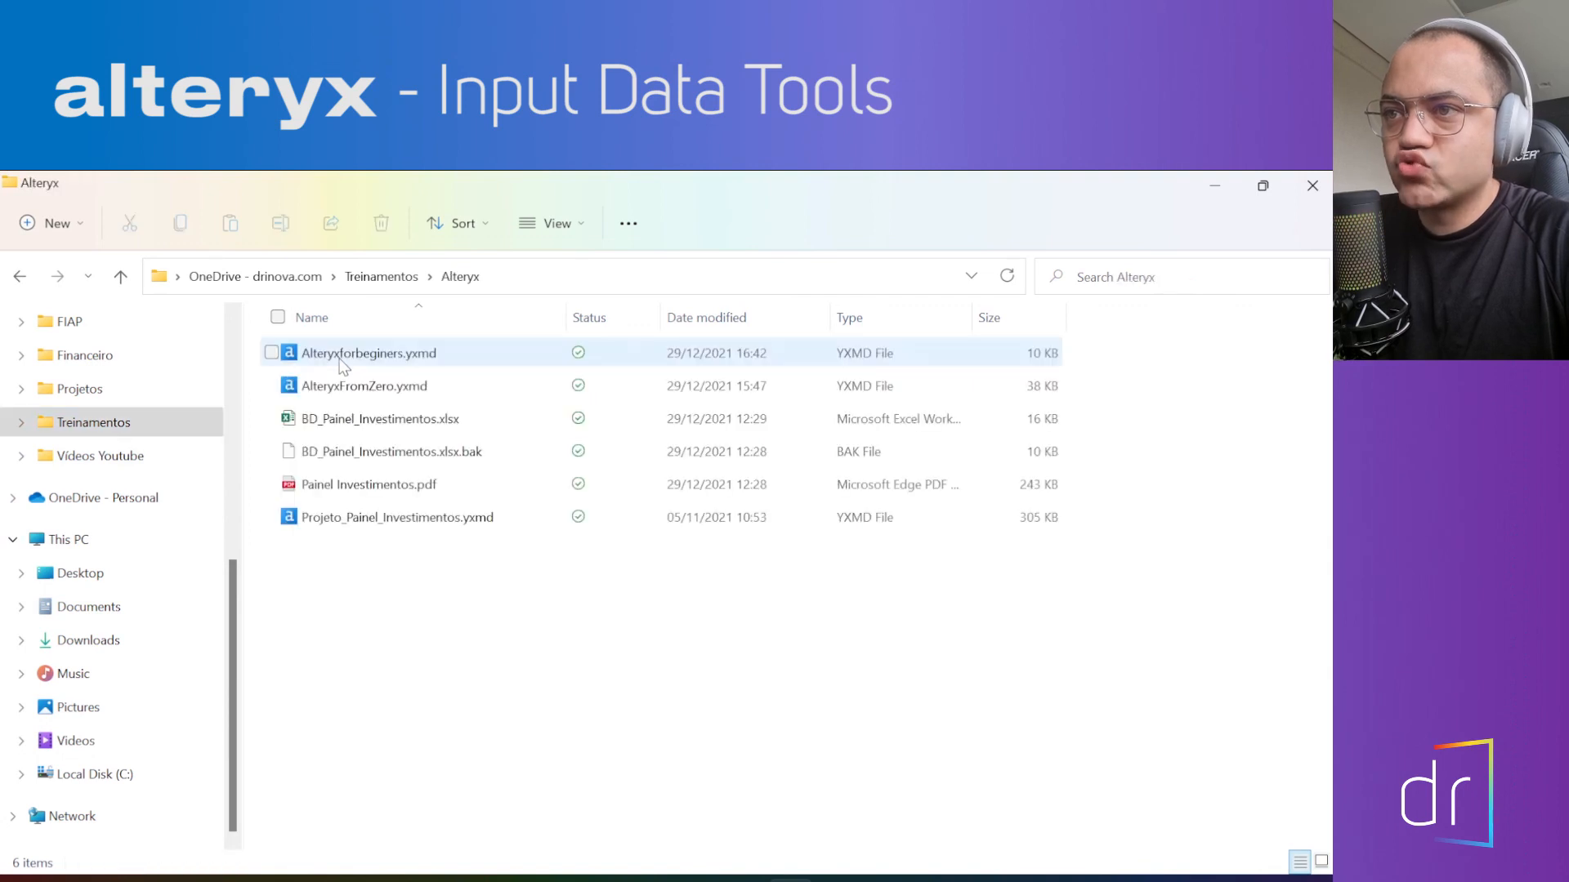
left_click(365, 390)
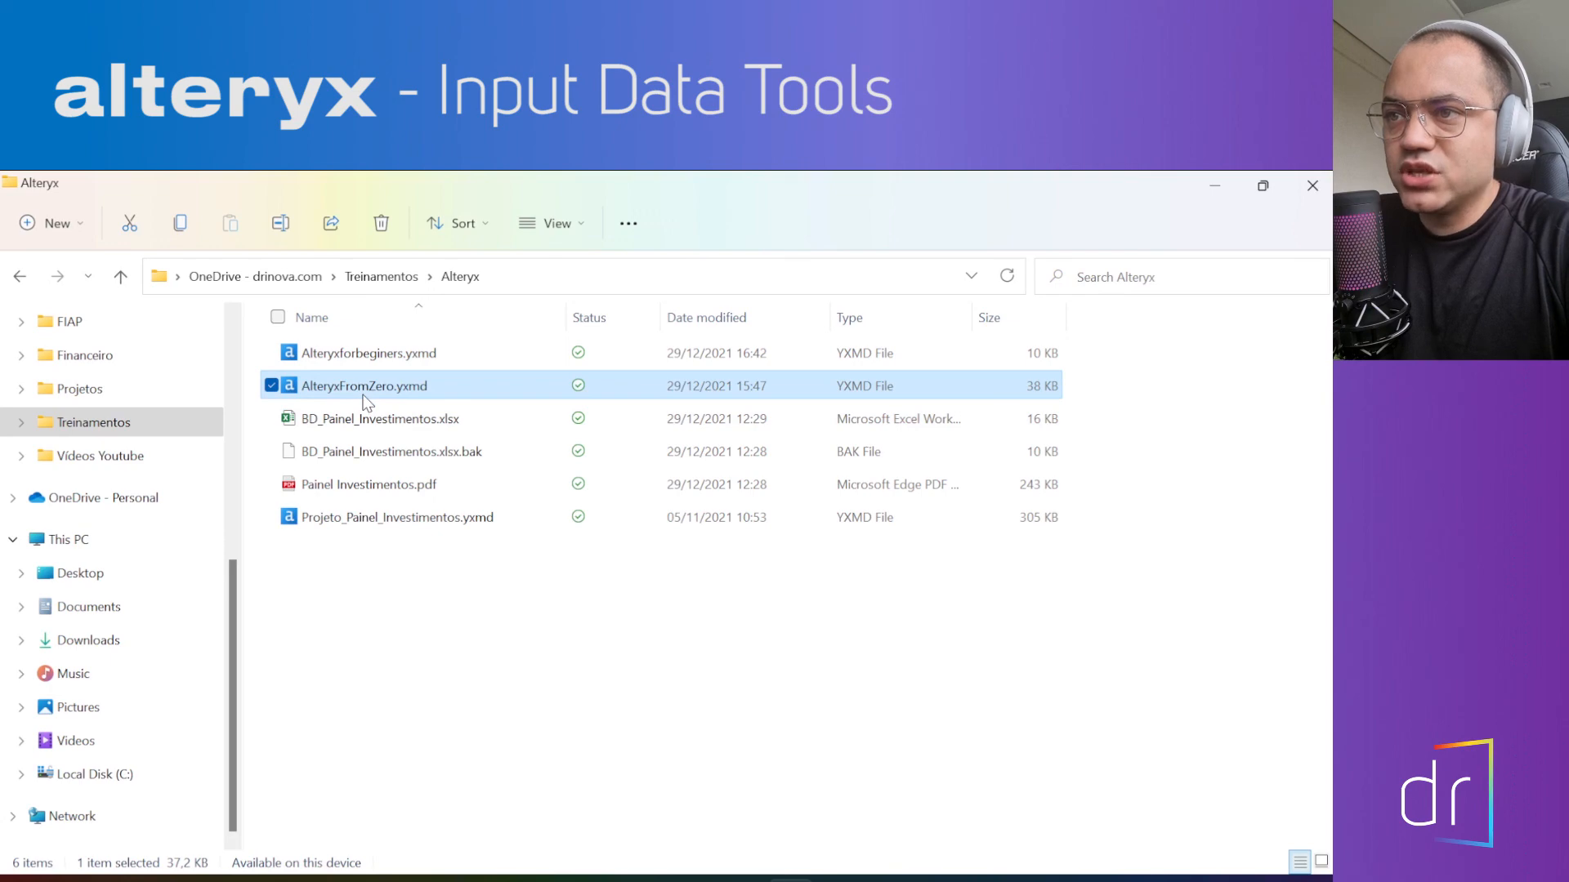
double_click(363, 386)
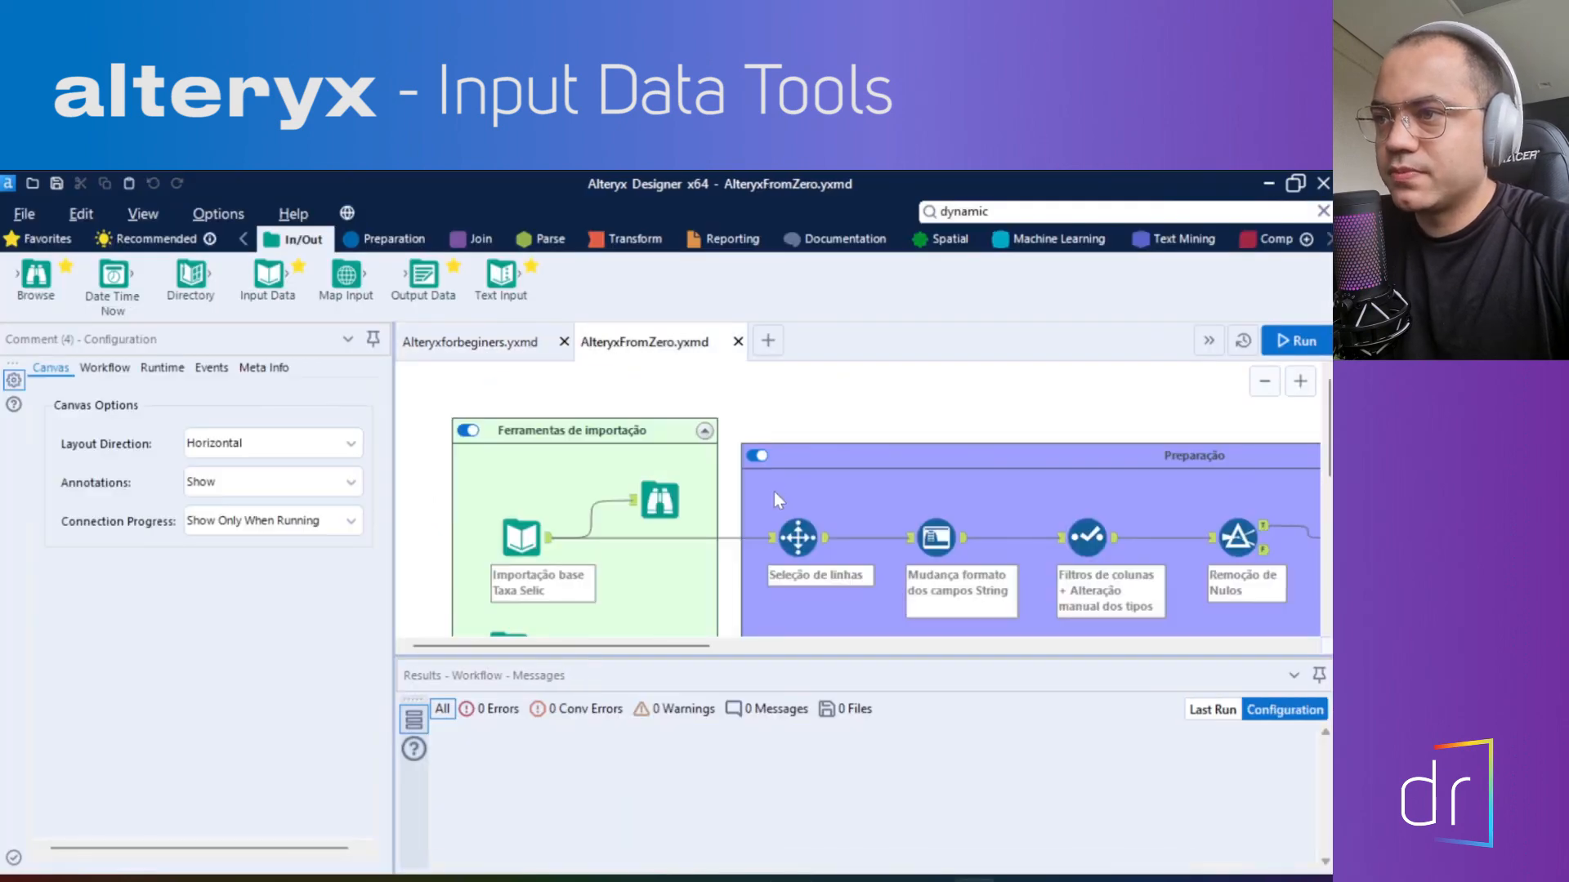
Examine the AlteryxFromZero workflow from the import tools through to the final Output Data tool and inspect that tool's configuration
scroll(865, 528, "down", 2)
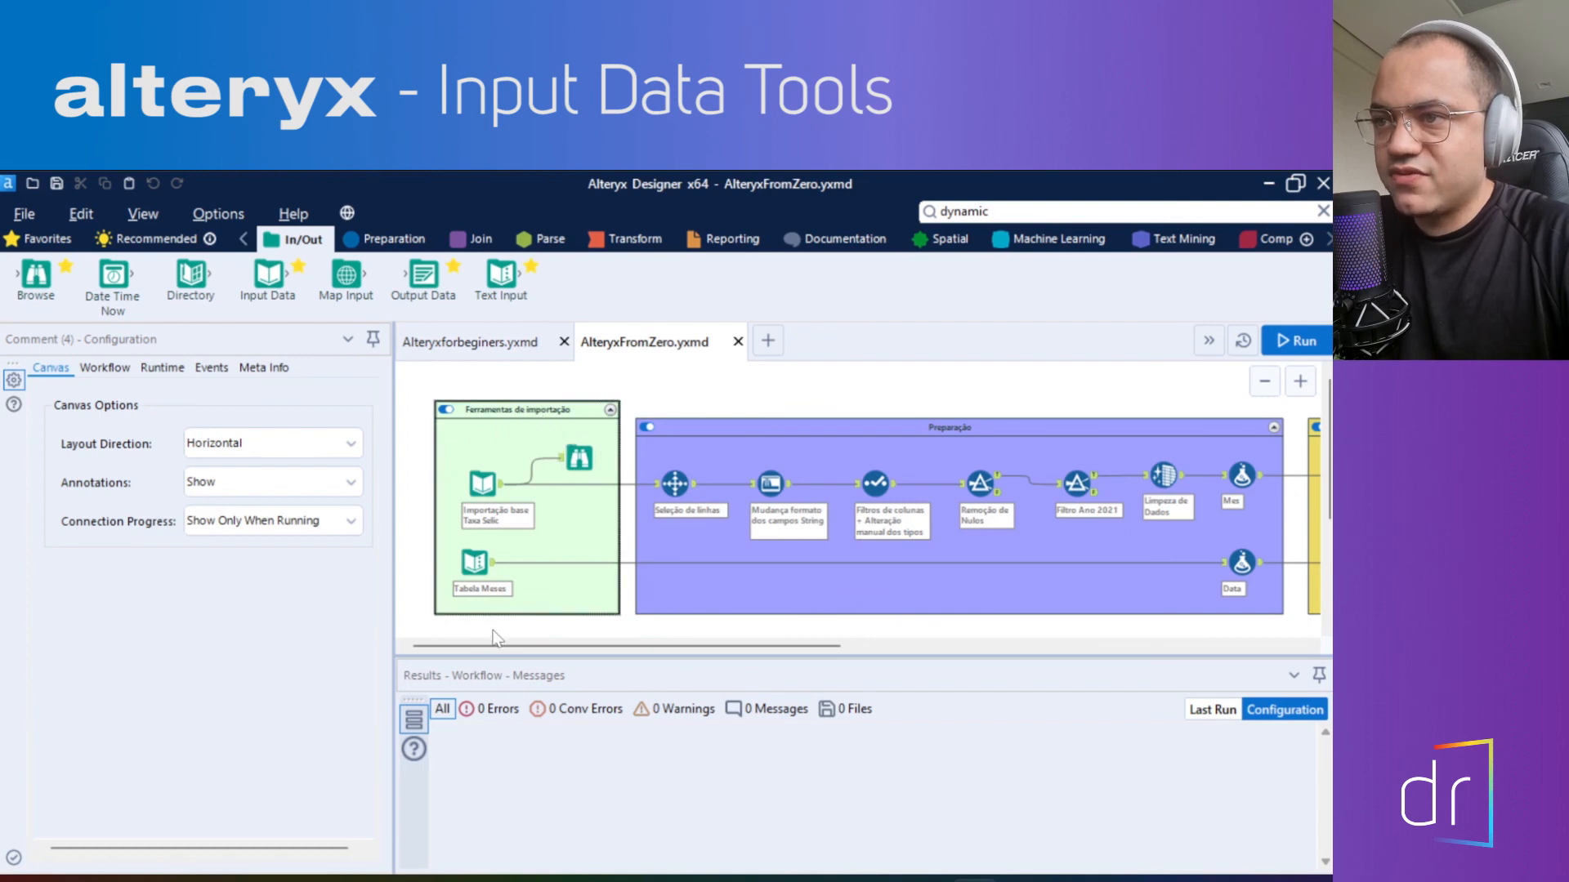
left_click_drag(669, 646, 773, 657)
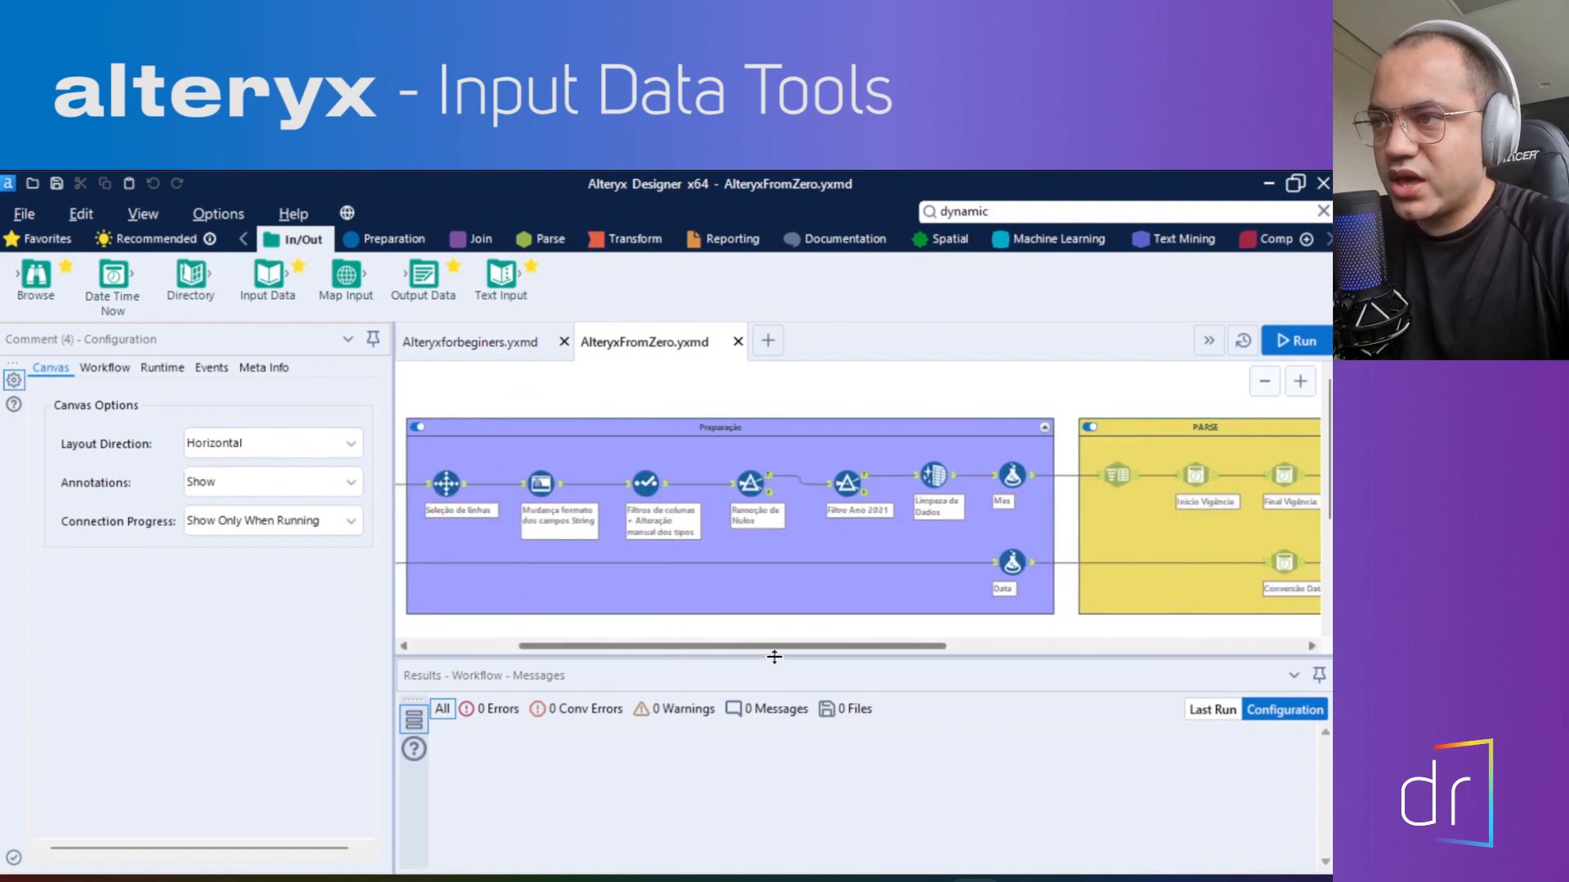
left_click_drag(914, 647, 1134, 650)
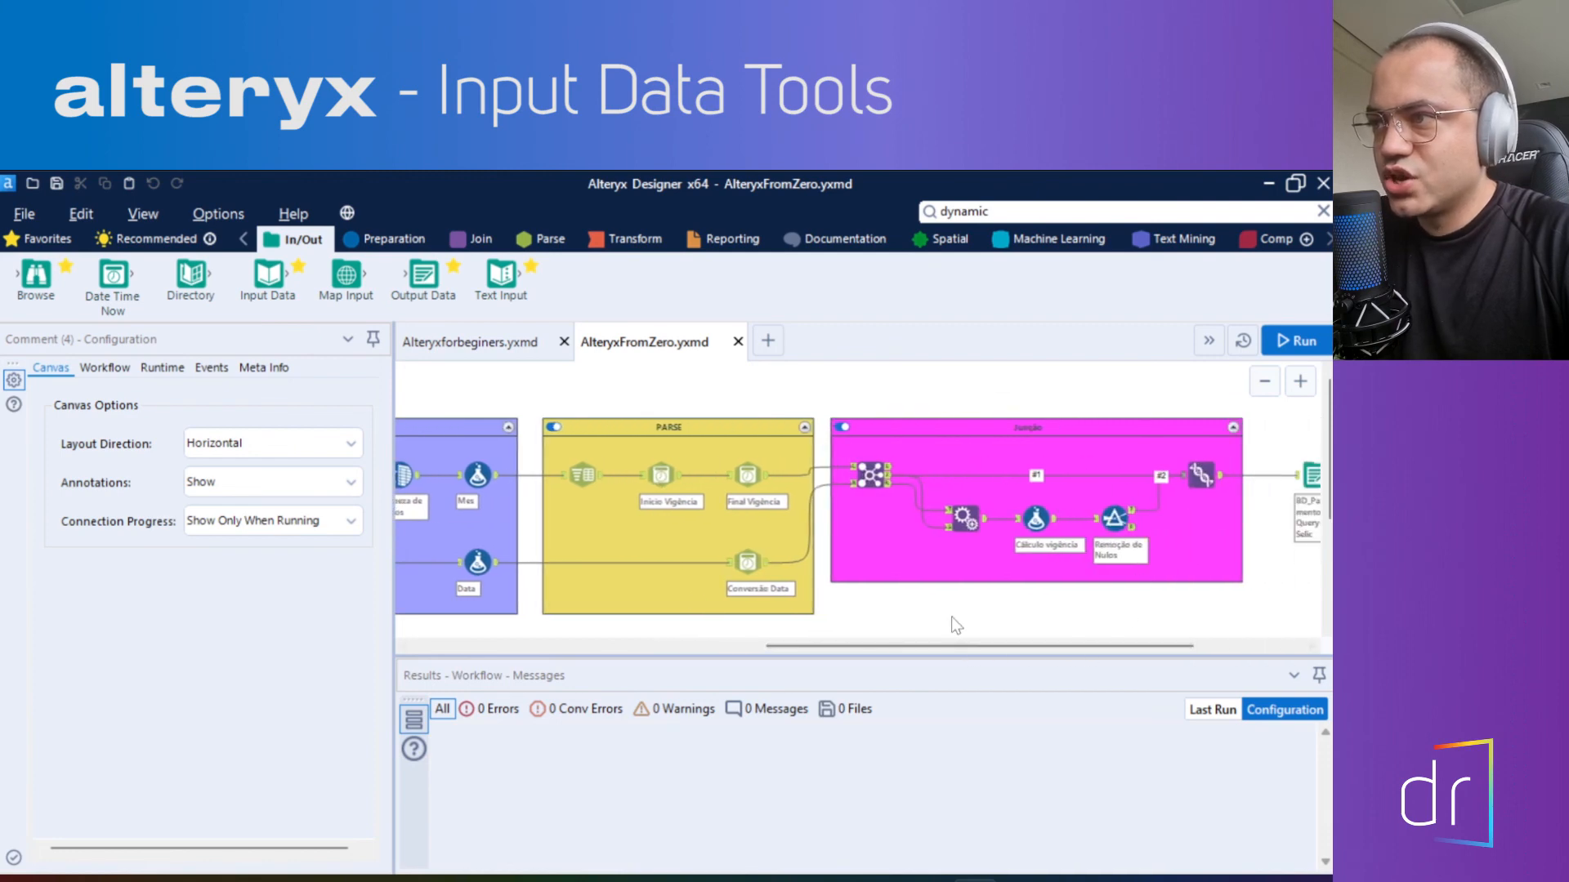
left_click_drag(972, 649, 1079, 652)
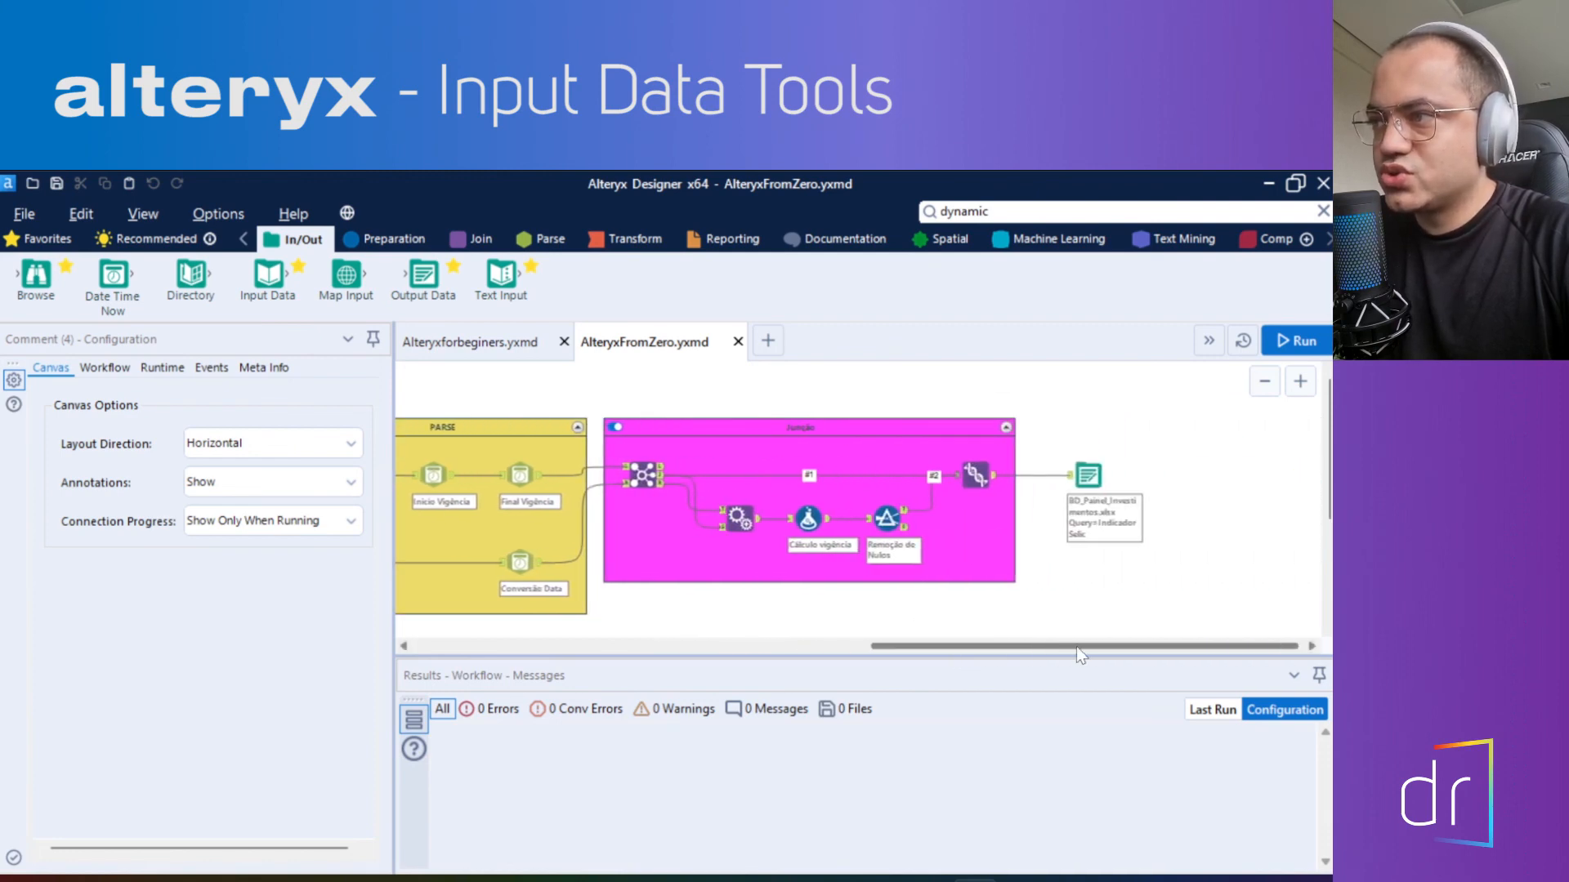
left_click(1088, 475)
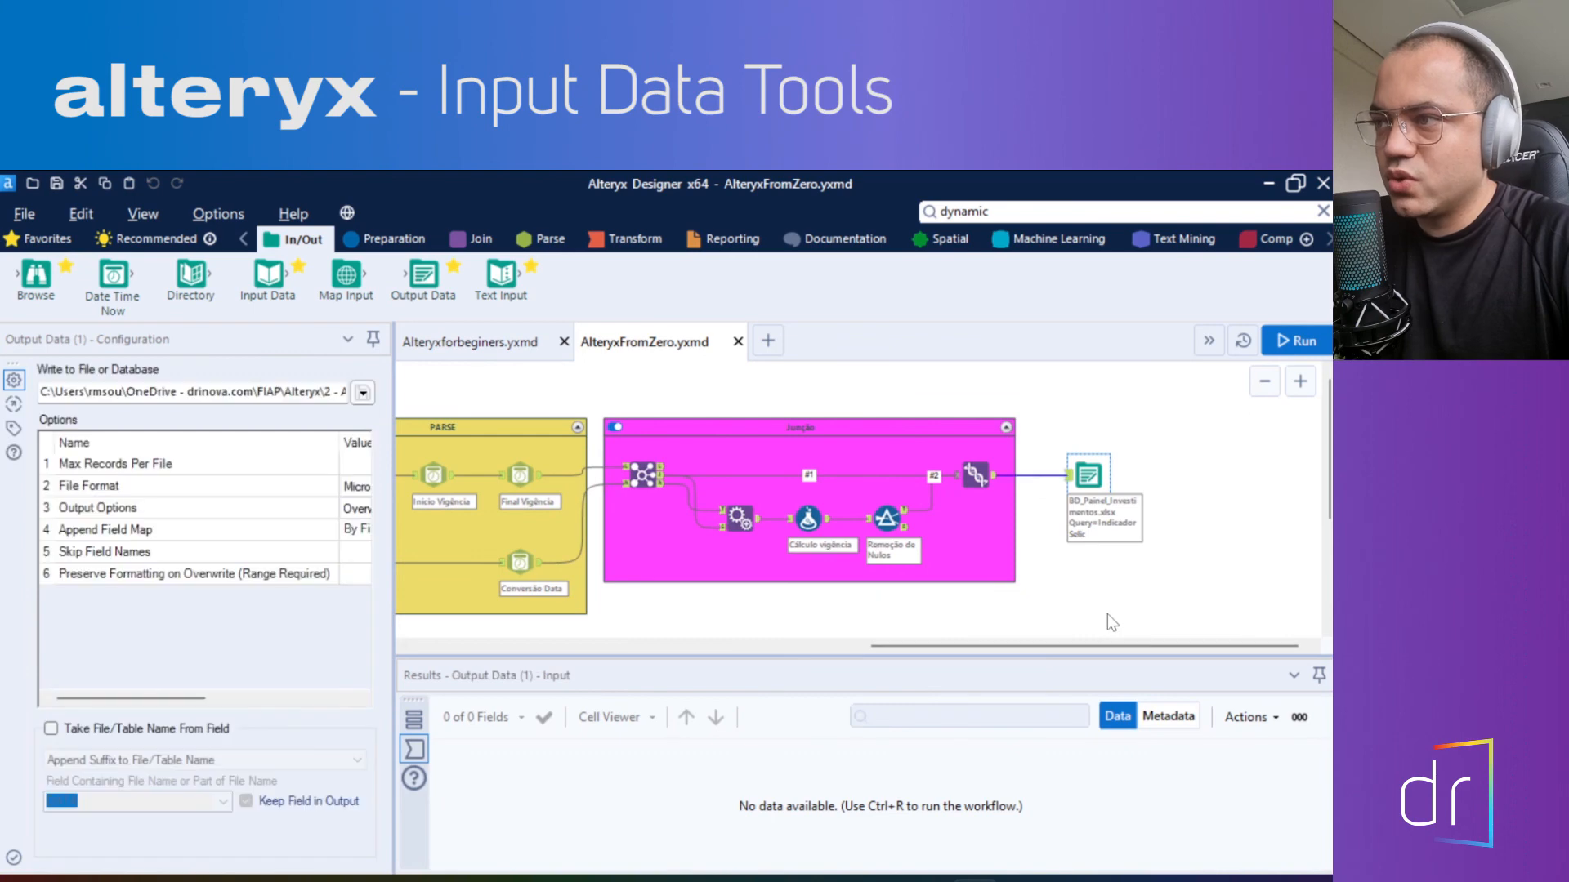
left_click_drag(1081, 650, 994, 667)
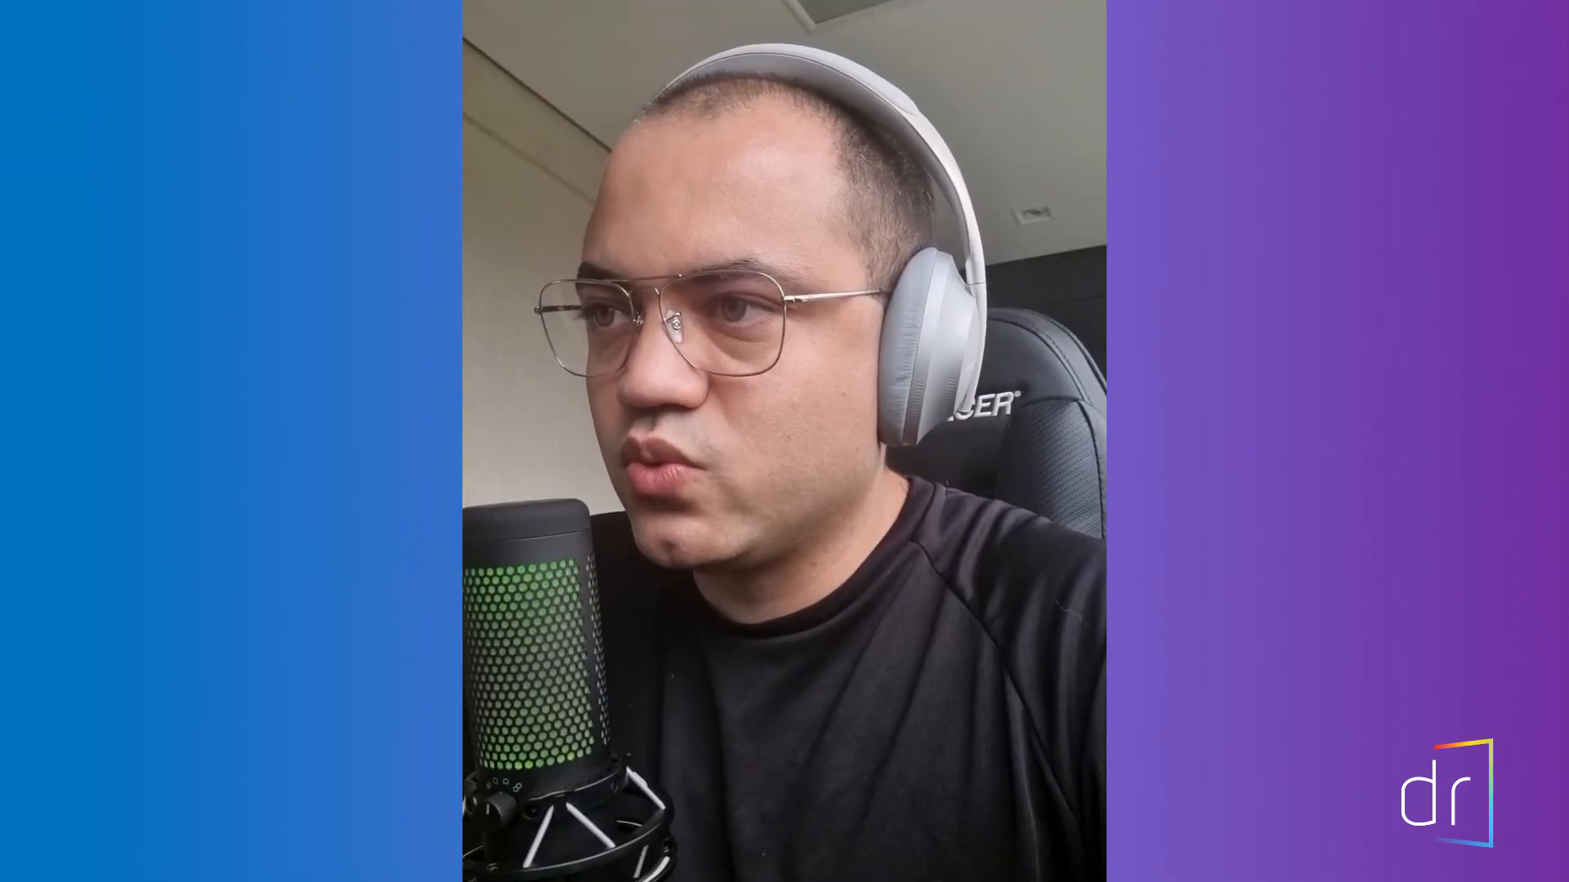